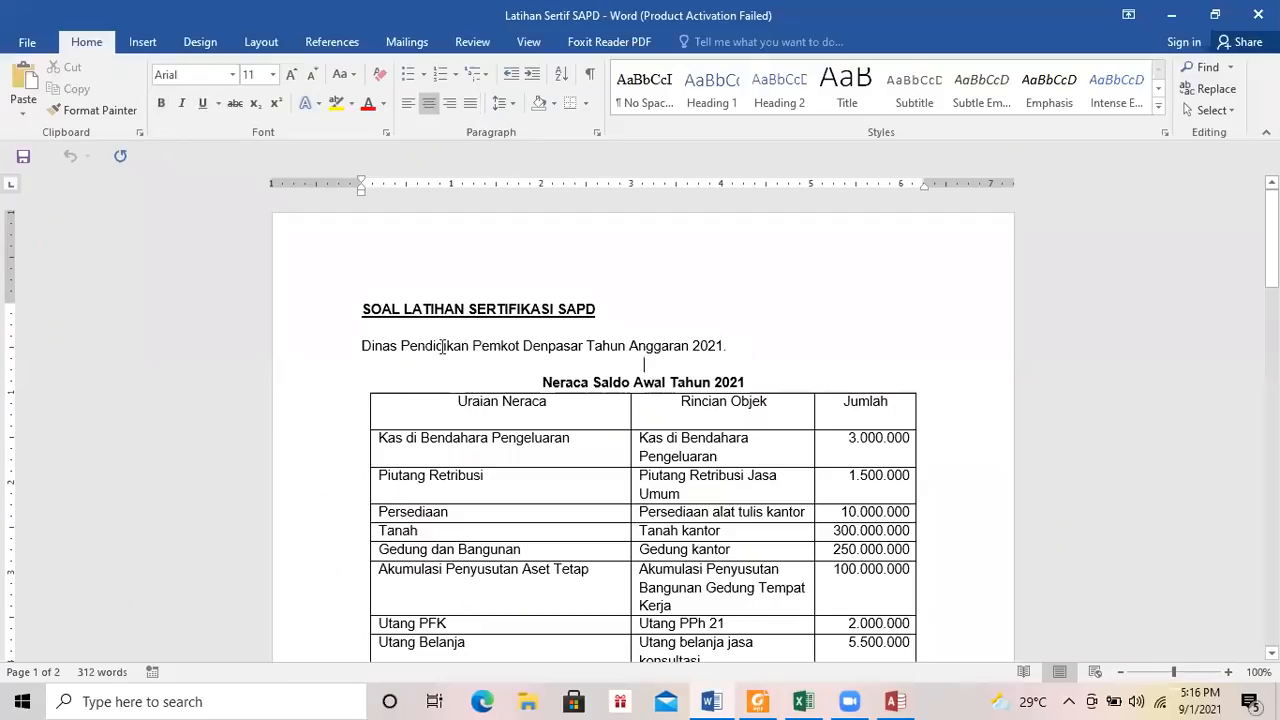
# Examine the exercise's Dinas Pendidikan Pemkot Denpasar heading and its Neraca Saldo Awal Tahun 2021 table.
pyautogui.moveTo(359, 349); pyautogui.dragTo(441, 346)
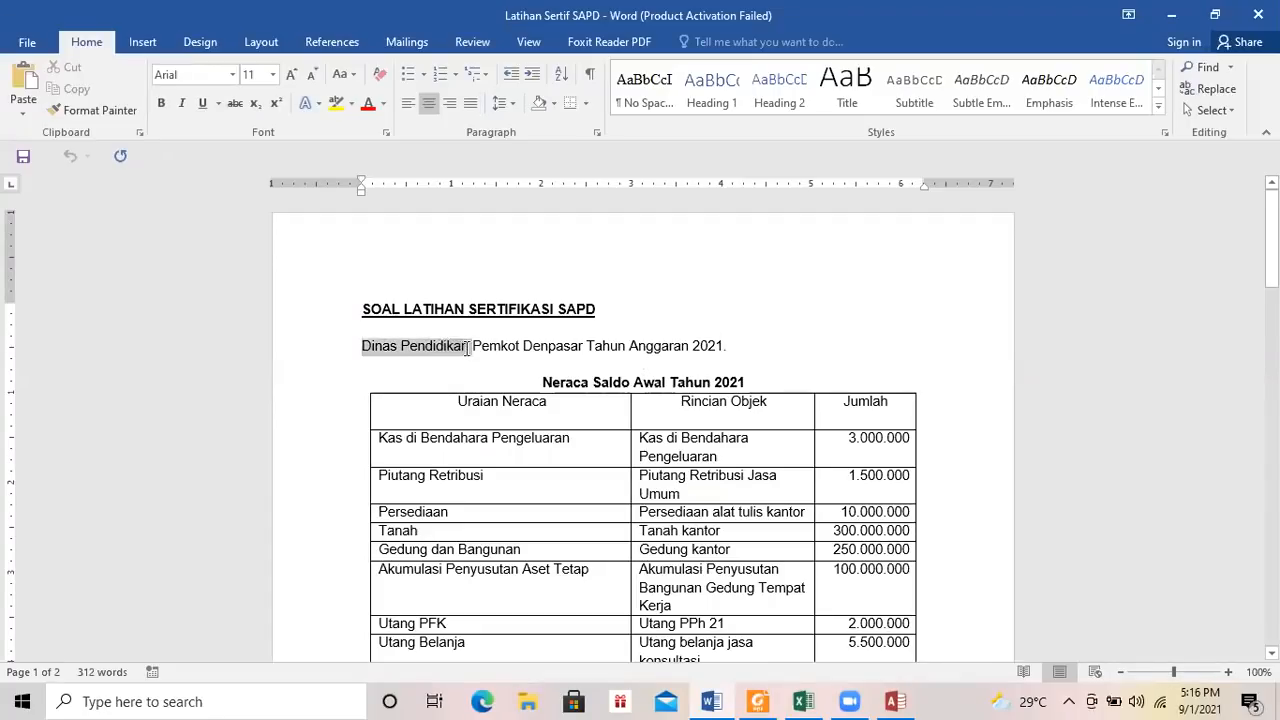
pyautogui.moveTo(468, 348); pyautogui.dragTo(468, 349)
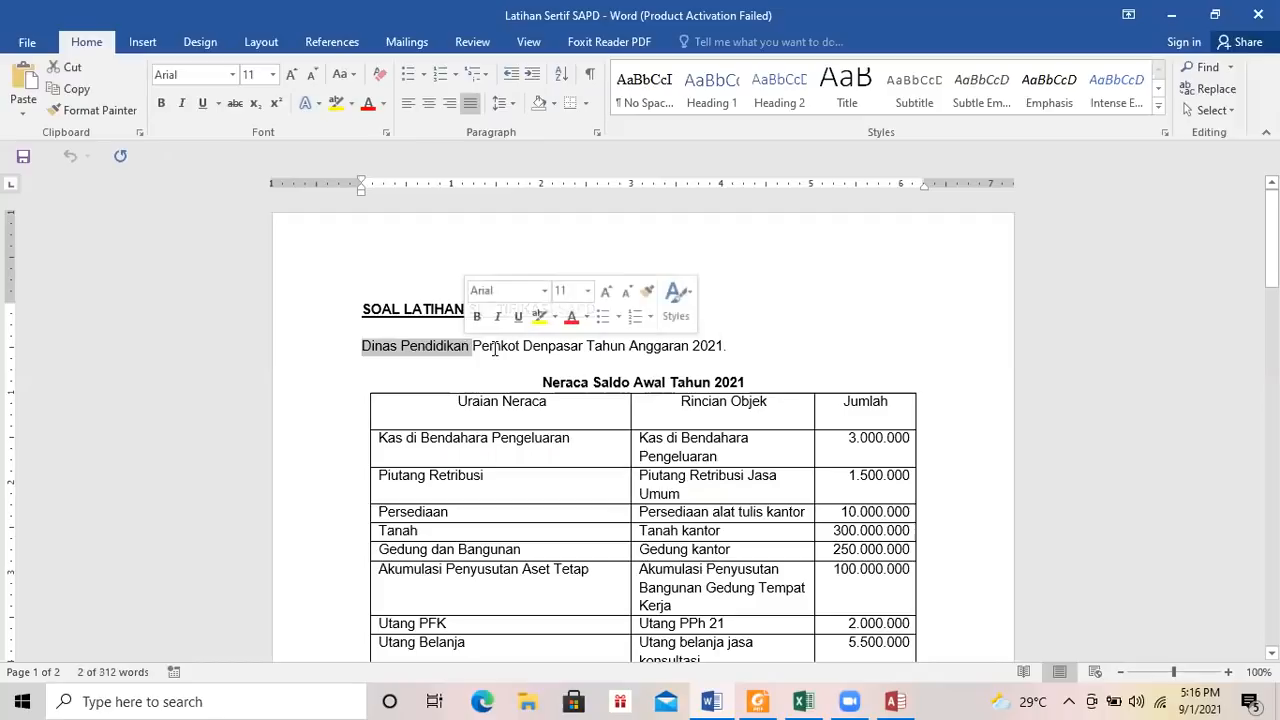
pyautogui.moveTo(547, 354); pyautogui.dragTo(733, 347)
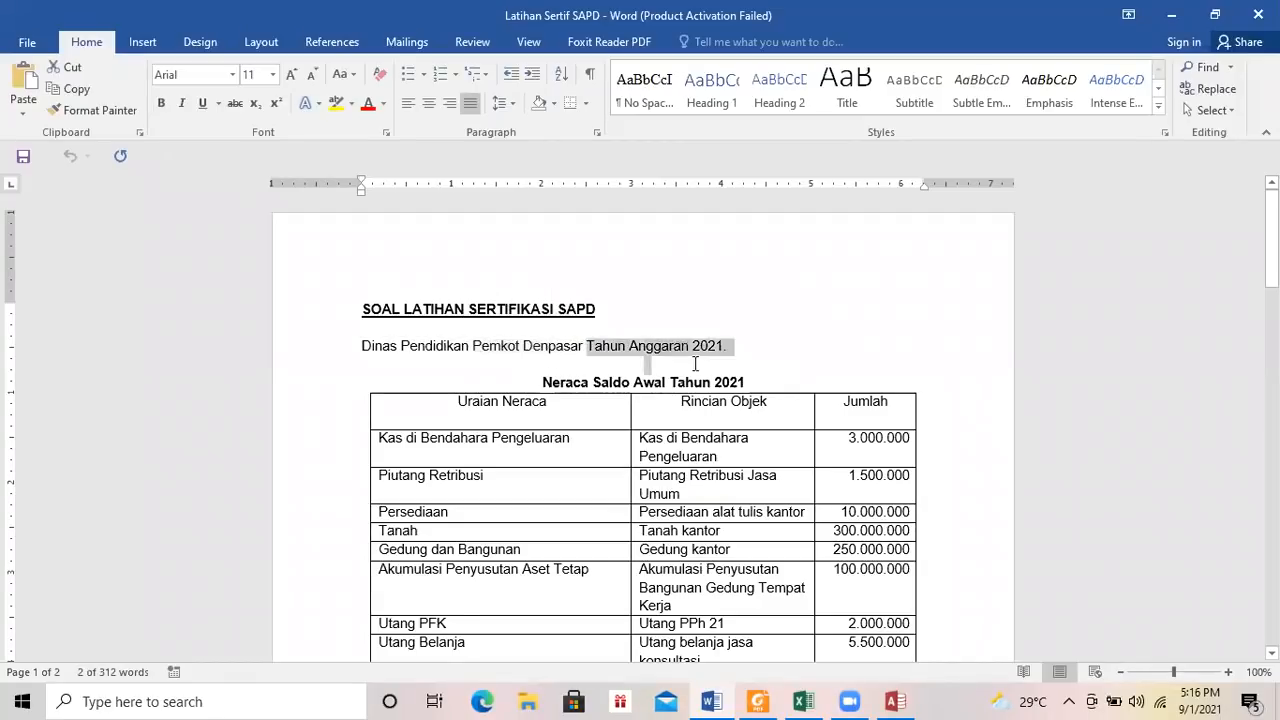
pyautogui.click(892, 701)
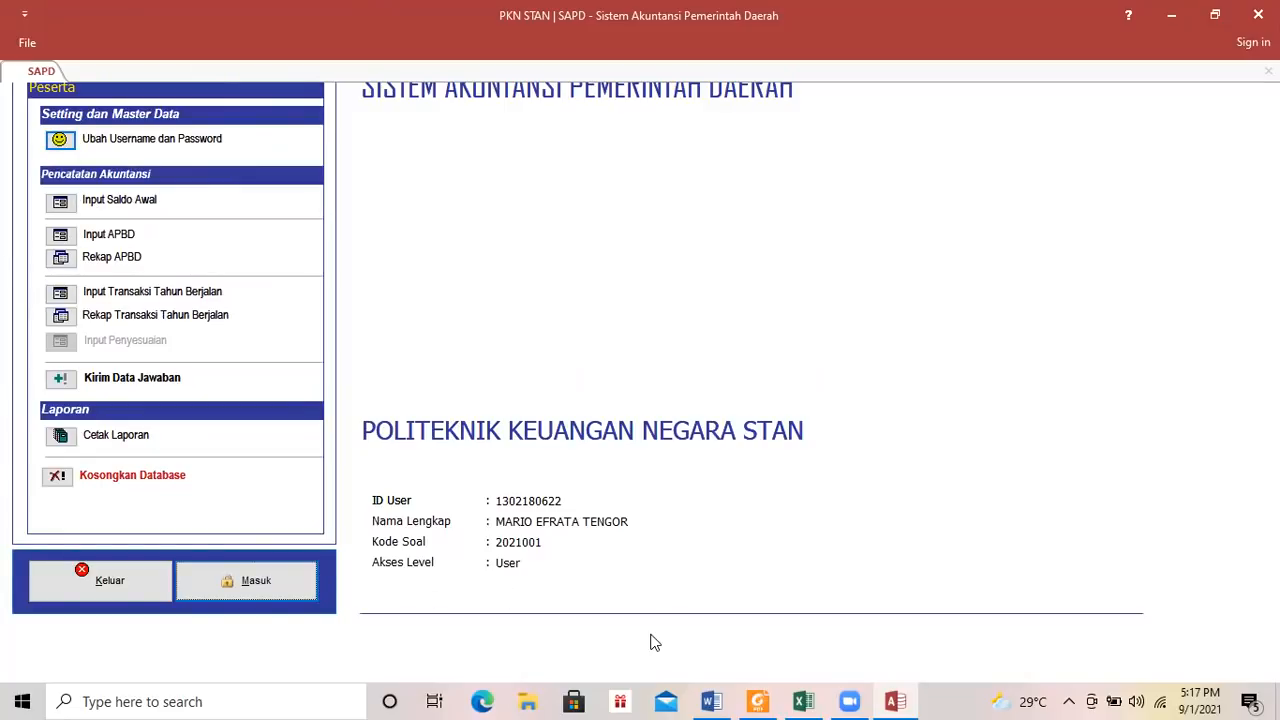
pyautogui.click(716, 700)
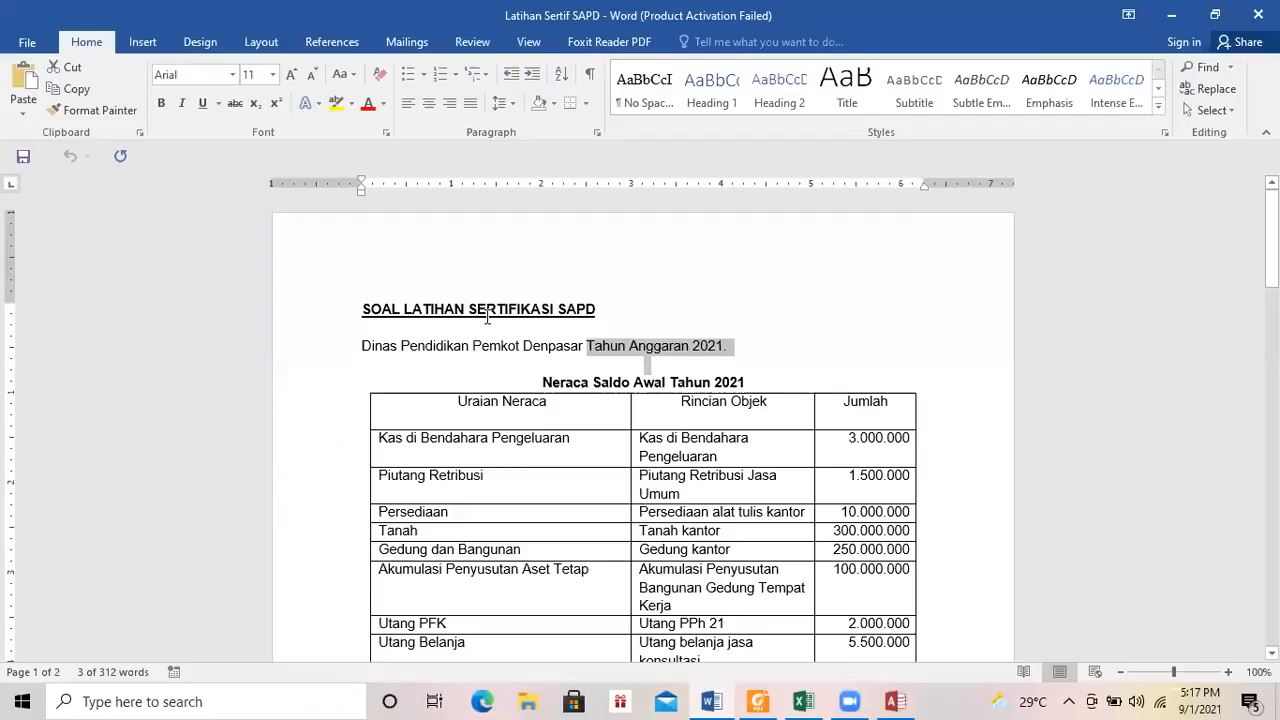
pyautogui.click(424, 351)
pyautogui.moveTo(1272, 246)
pyautogui.mouseDown()
pyautogui.moveTo(1272, 281)
pyautogui.moveTo(1272, 269)
pyautogui.mouseUp()
pyautogui.moveTo(551, 268); pyautogui.dragTo(863, 525)
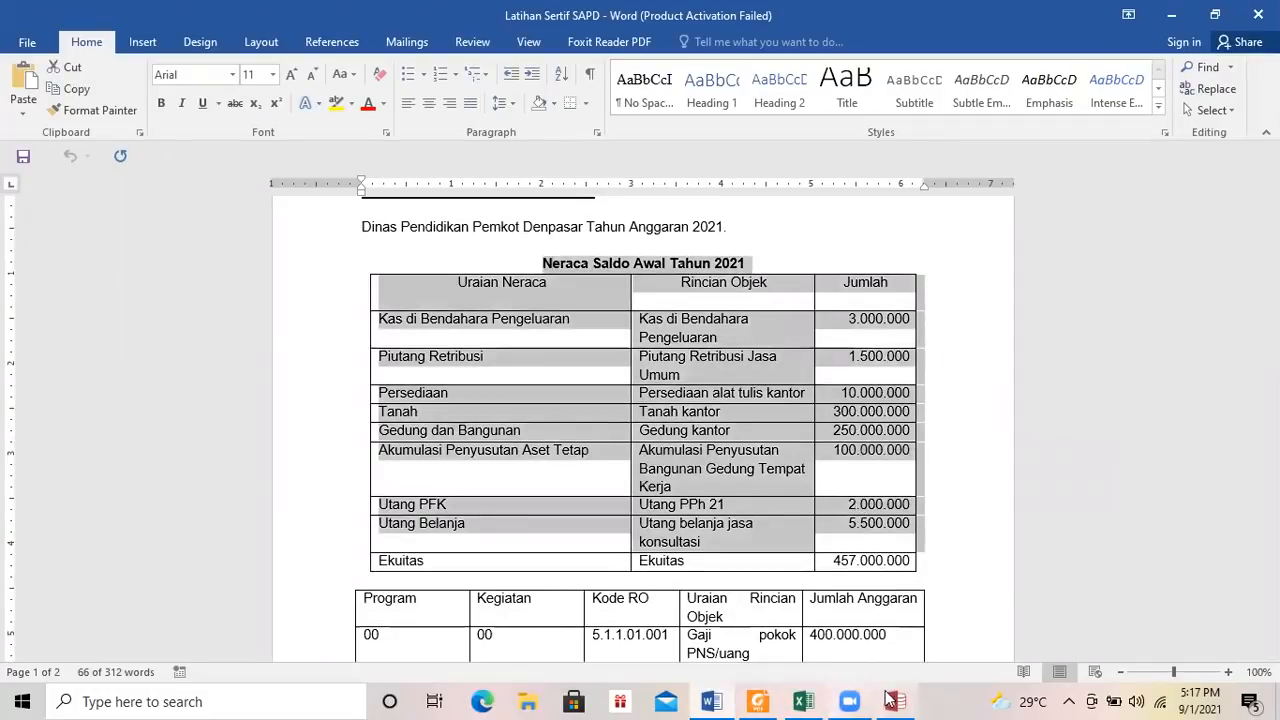
# Open the opening balance form (Input Saldo Awal) in SAPD, and check the Kas di Bendahara Pengeluaran row in the Word exercise.
pyautogui.click(895, 701)
pyautogui.click(62, 202)
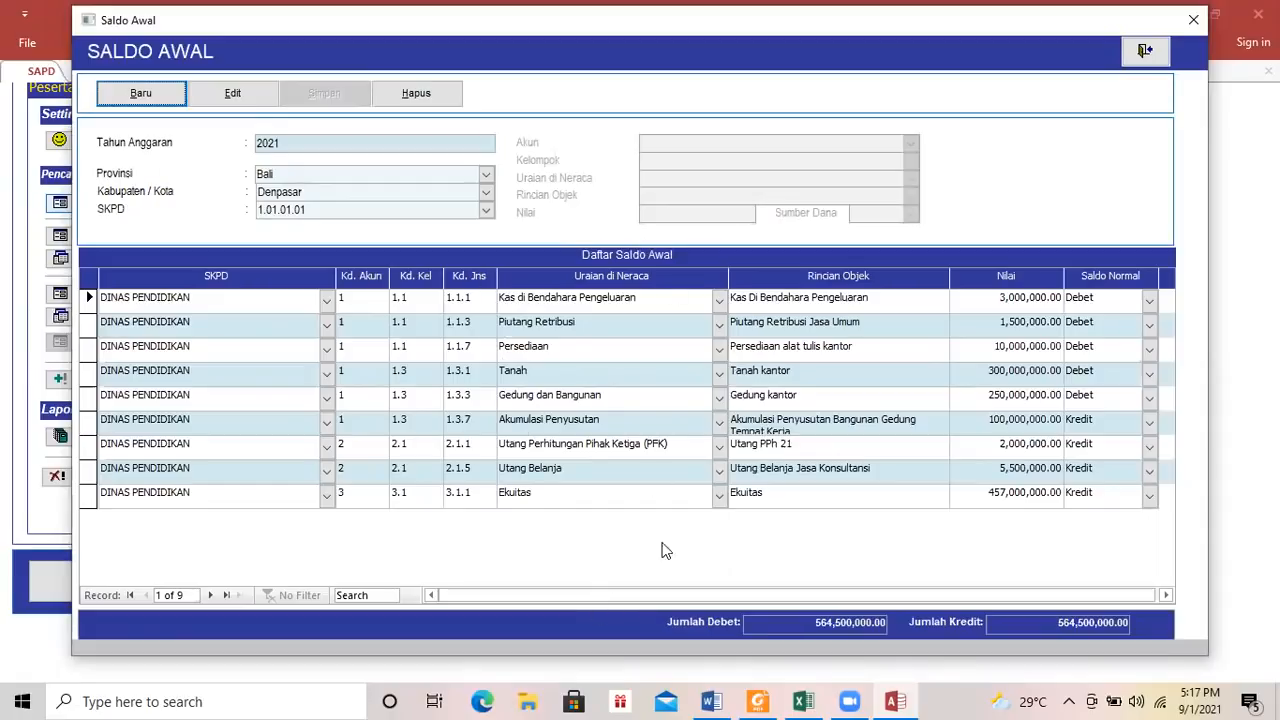
pyautogui.click(712, 700)
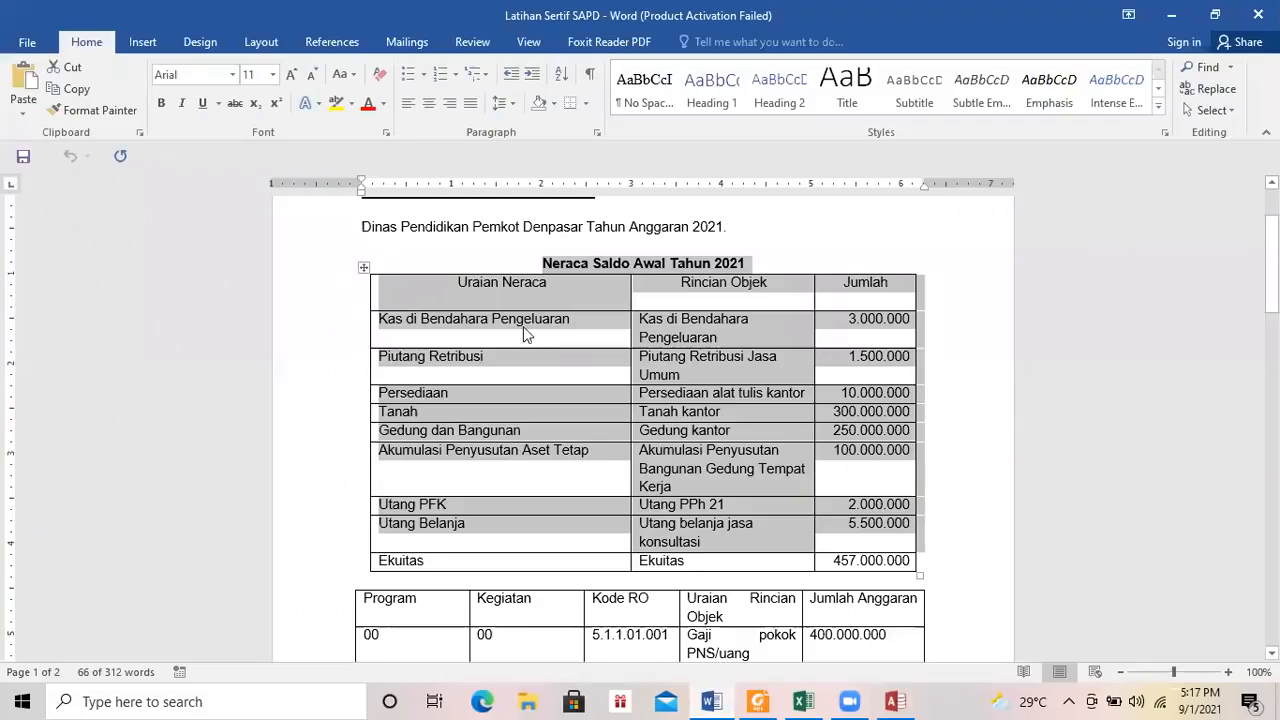
pyautogui.click(516, 320)
pyautogui.moveTo(417, 319); pyautogui.dragTo(860, 323)
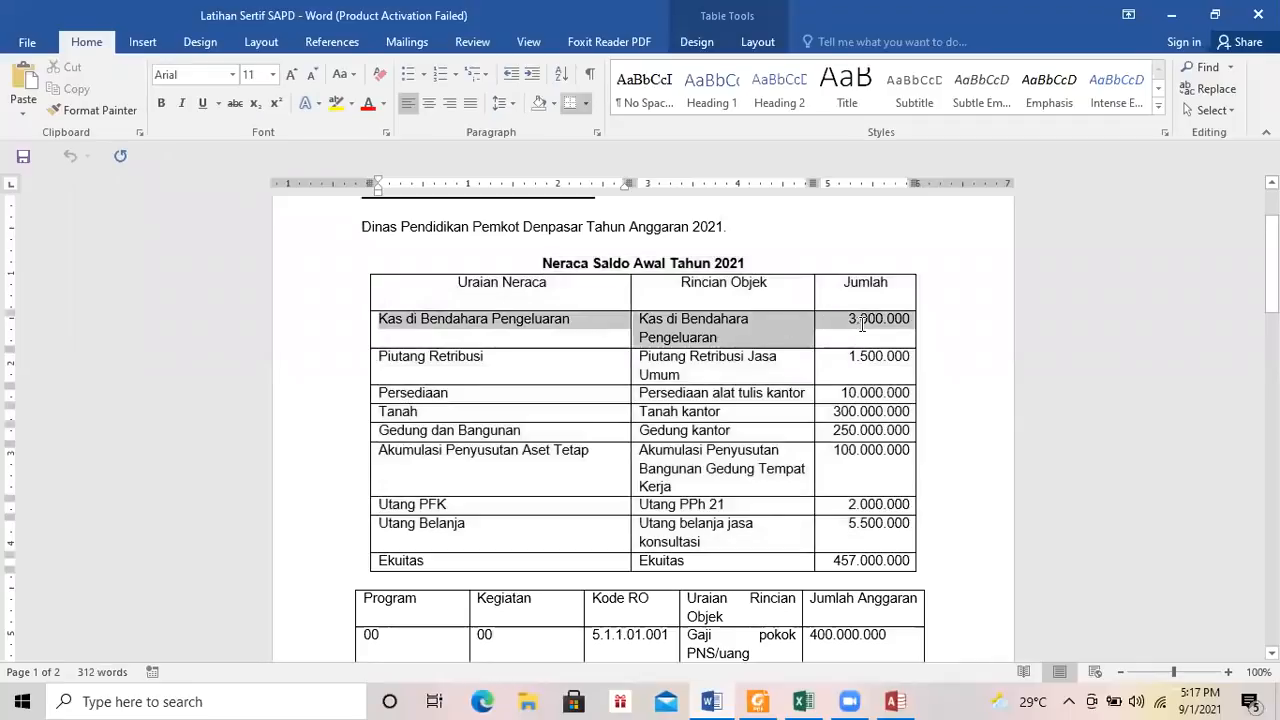
# Switch to SAPD and delete the Kas di Bendahara Pengeluaran record from the opening balance list.
pyautogui.click(895, 701)
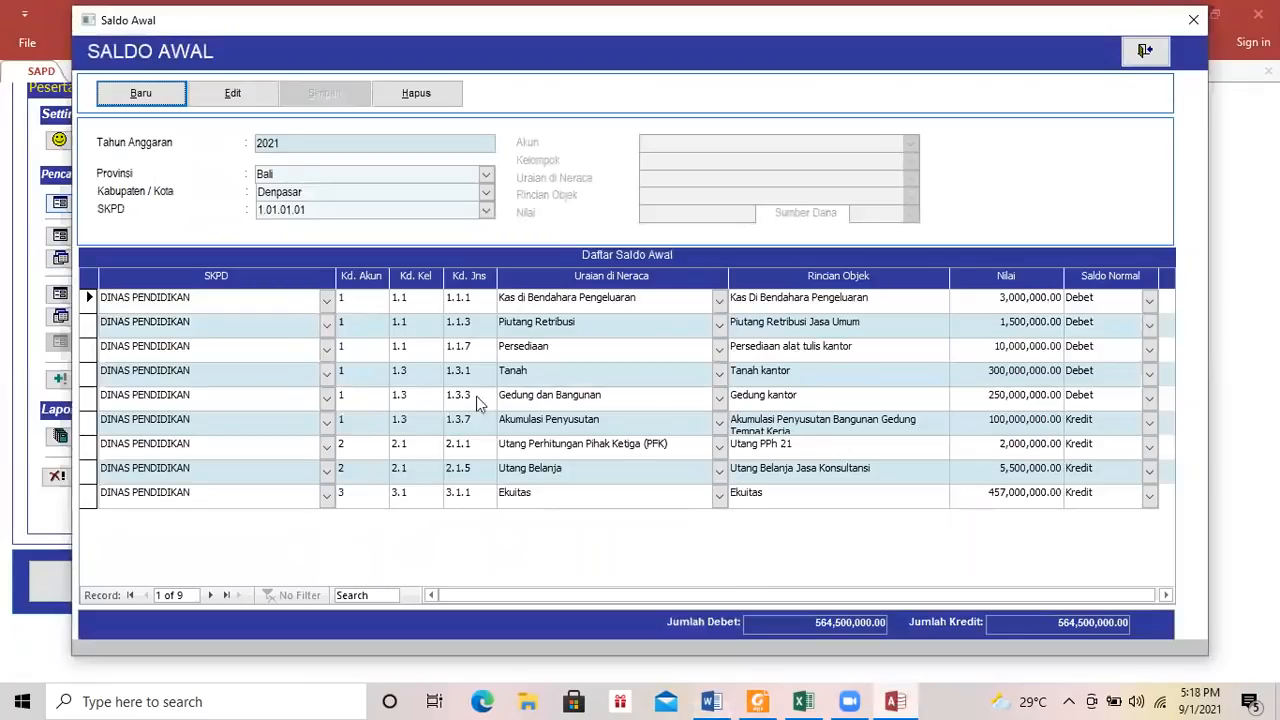
pyautogui.click(91, 301)
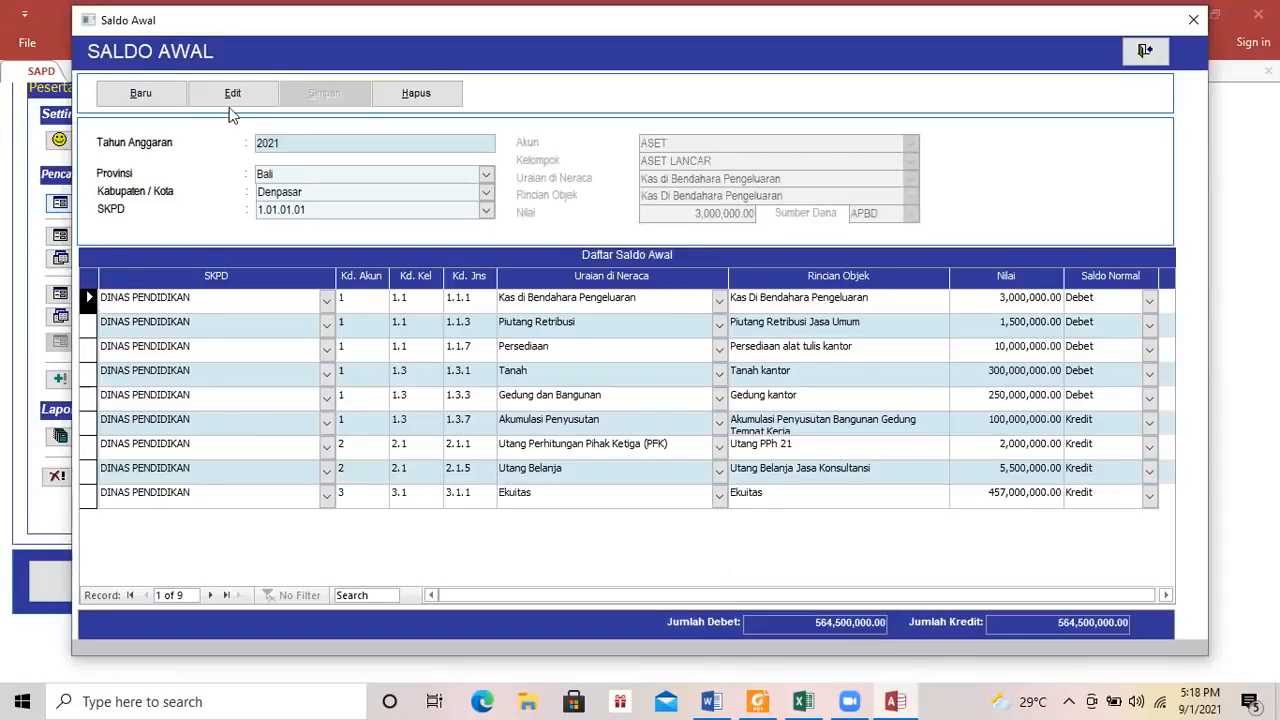
pyautogui.click(396, 92)
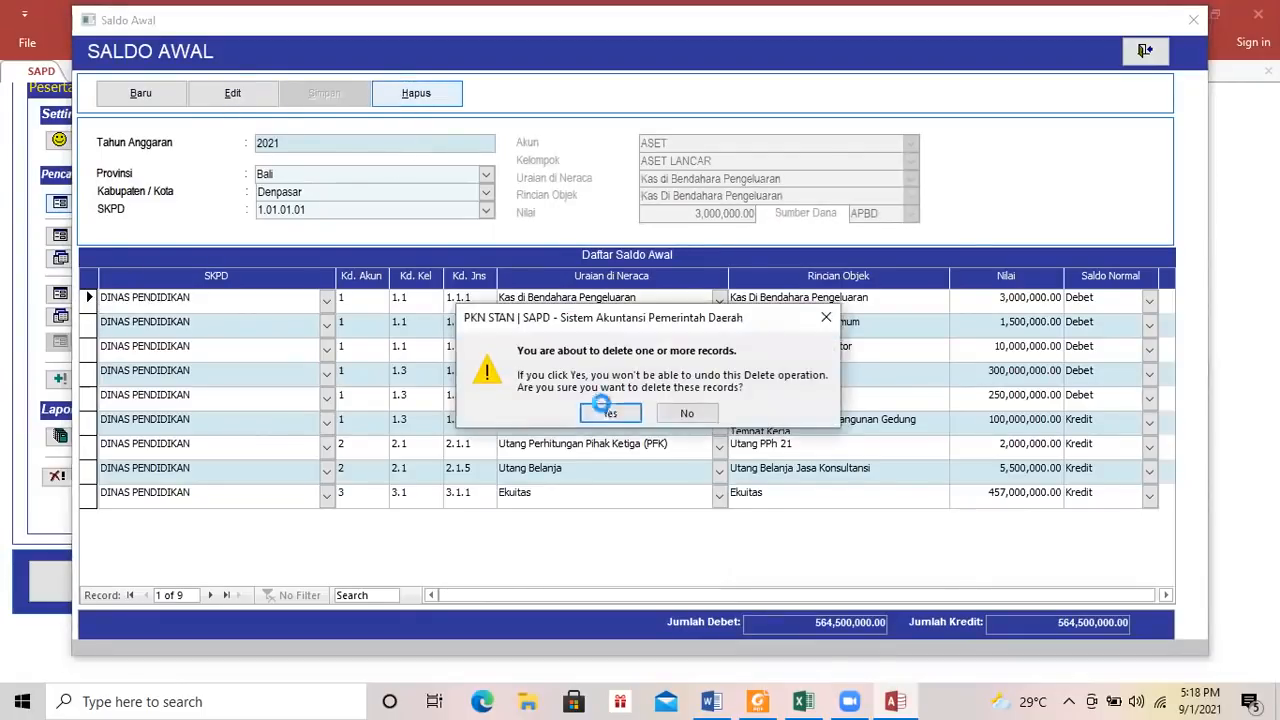
pyautogui.click(531, 491)
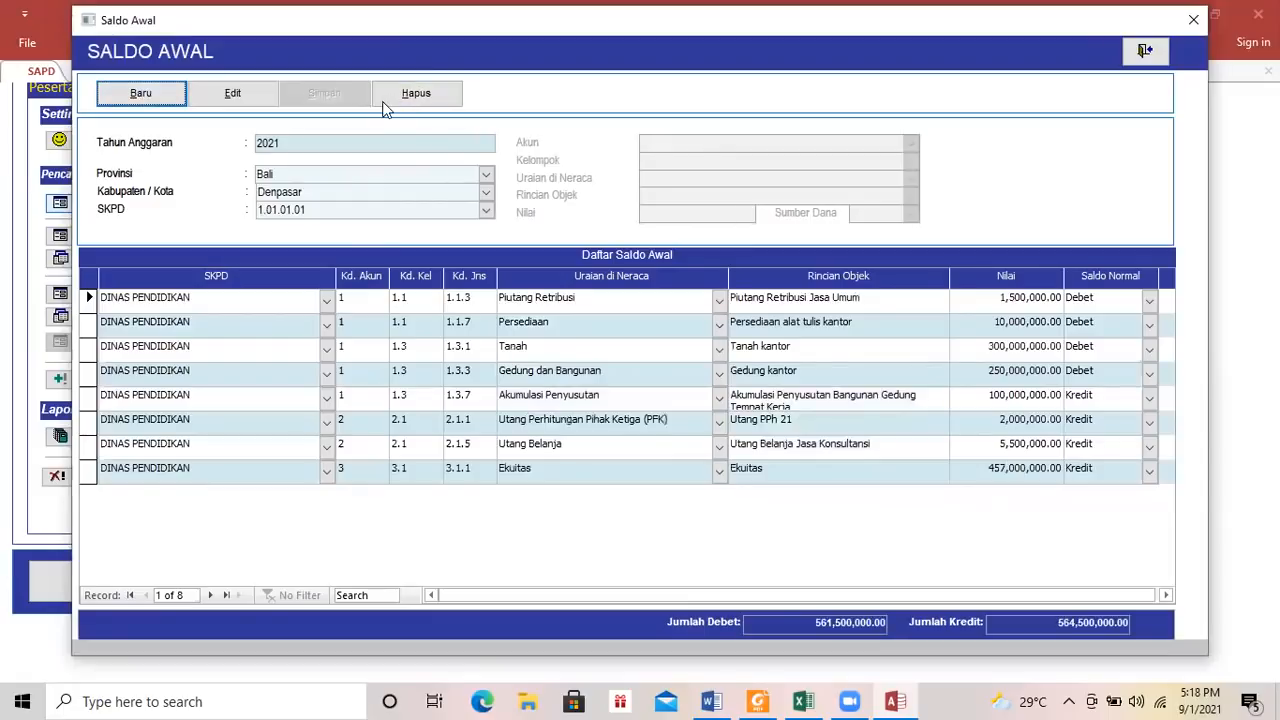
# Start a new opening balance entry with account ASET, group ASET LANCAR, and Kas di Bendahara Pengeluaran as both balance item and detail object.
pyautogui.click(141, 96)
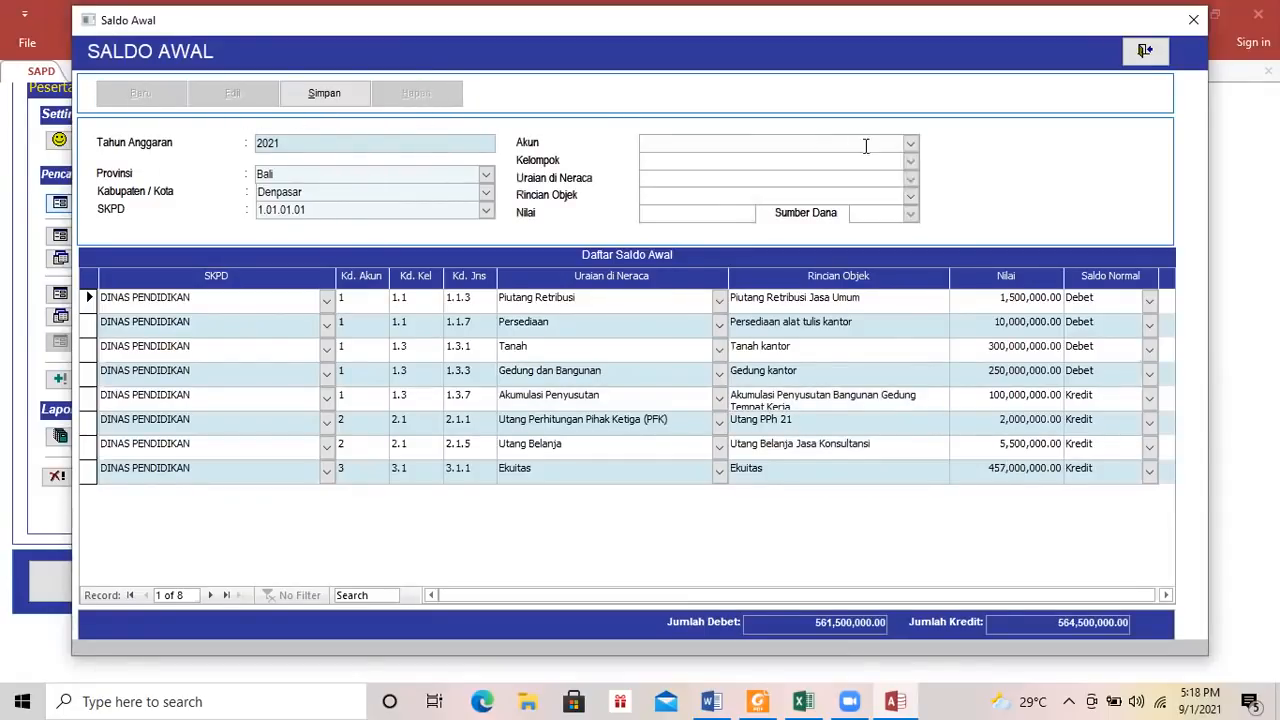
pyautogui.click(910, 143)
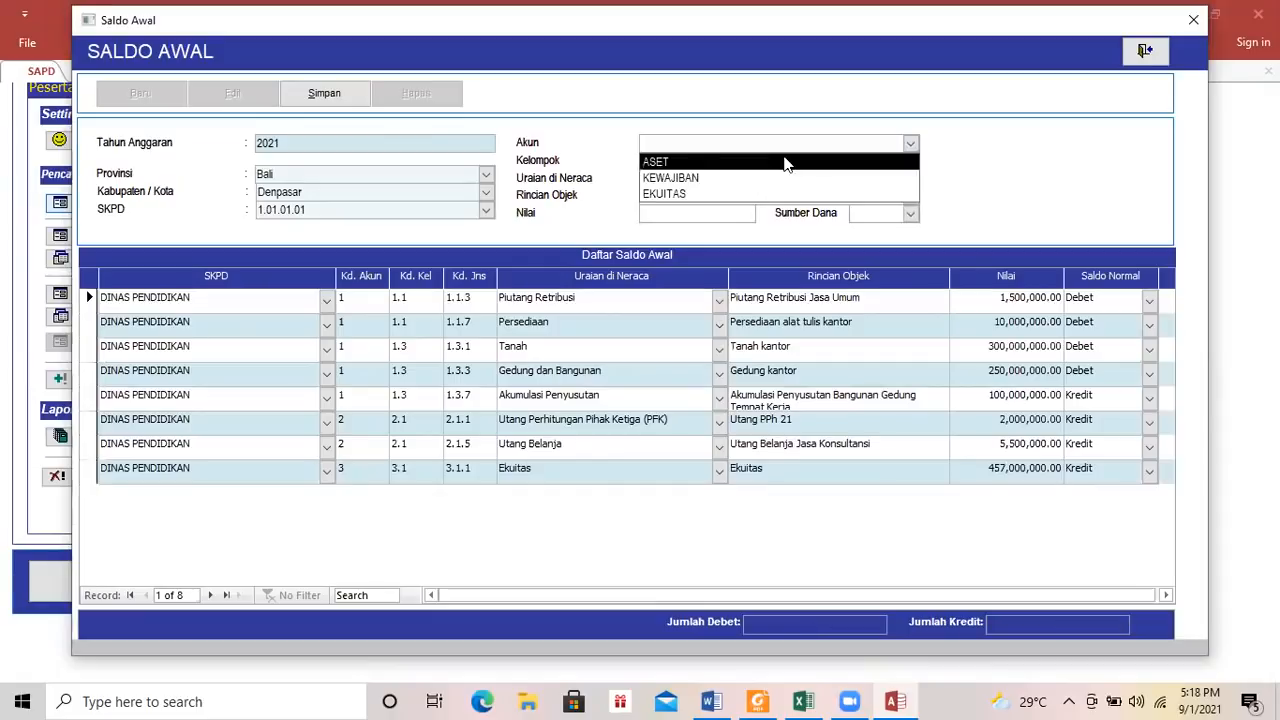
pyautogui.click(785, 162)
pyautogui.click(910, 162)
pyautogui.click(878, 172)
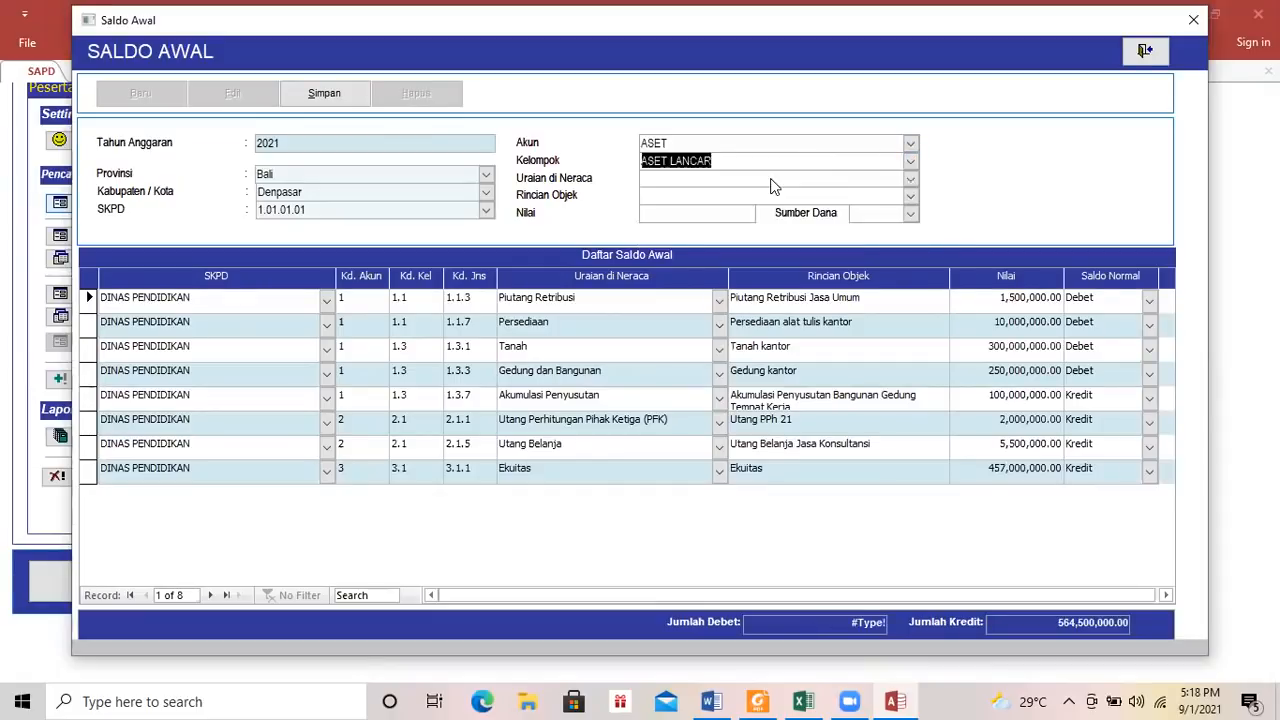
pyautogui.click(909, 180)
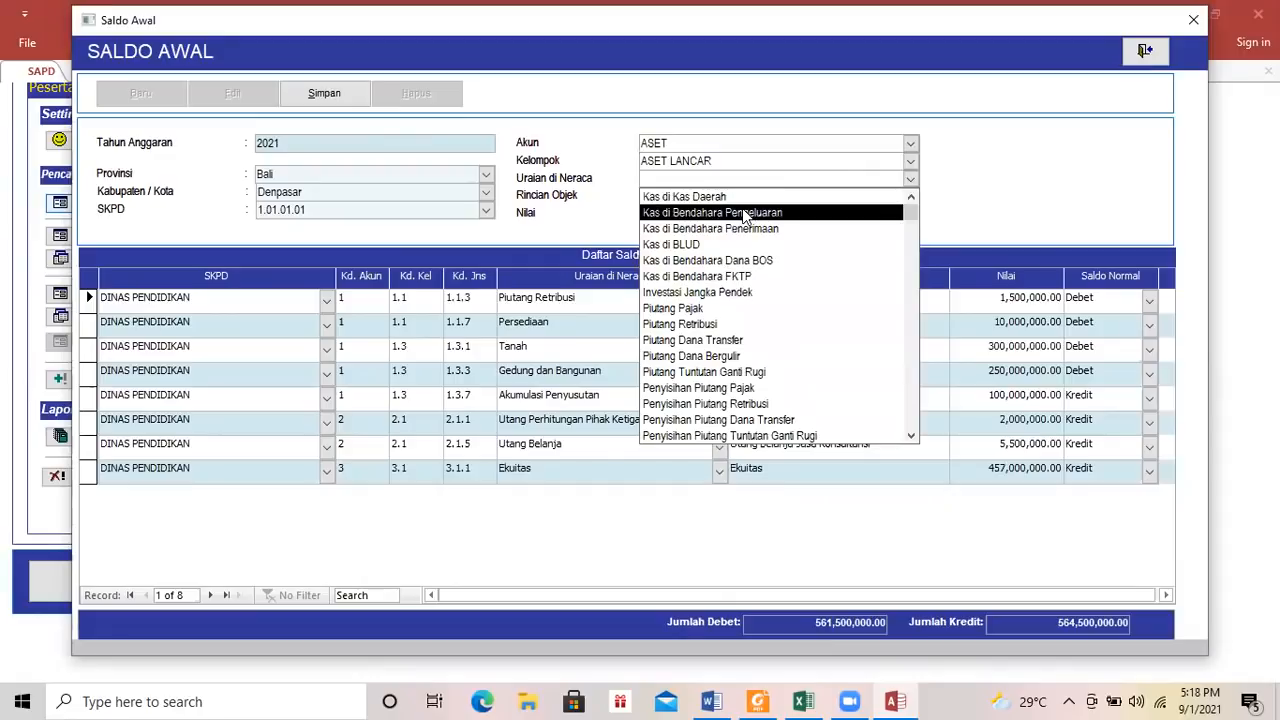
pyautogui.click(744, 213)
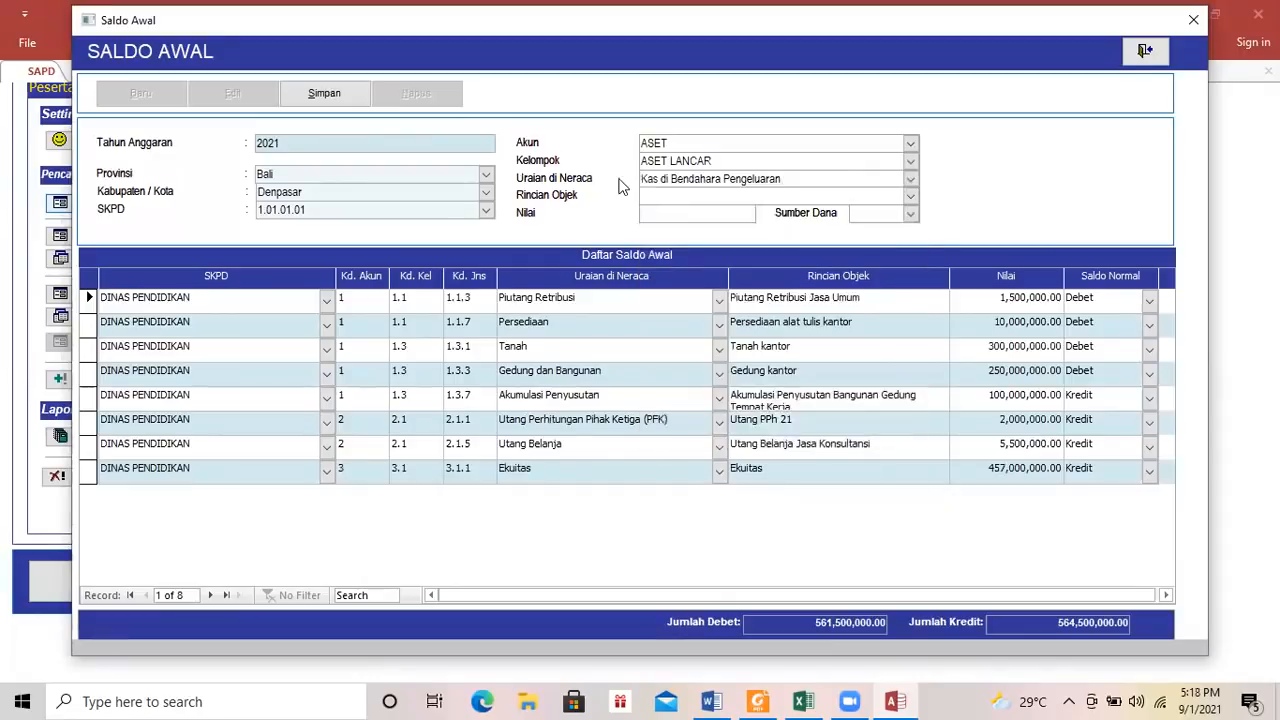
pyautogui.click(910, 197)
pyautogui.click(737, 214)
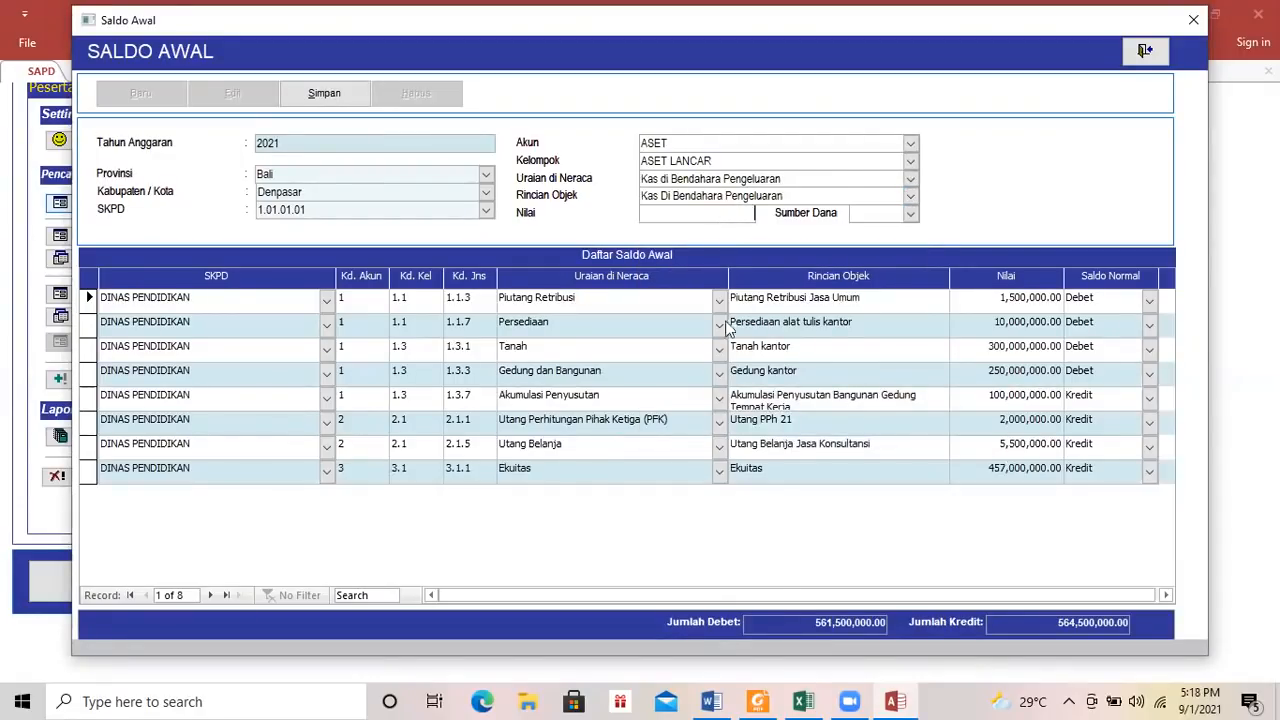
# Check the row's amount in the Word exercise, set the SAPD entry's value to 3000000 and funding source to APBD, and save it.
pyautogui.click(713, 700)
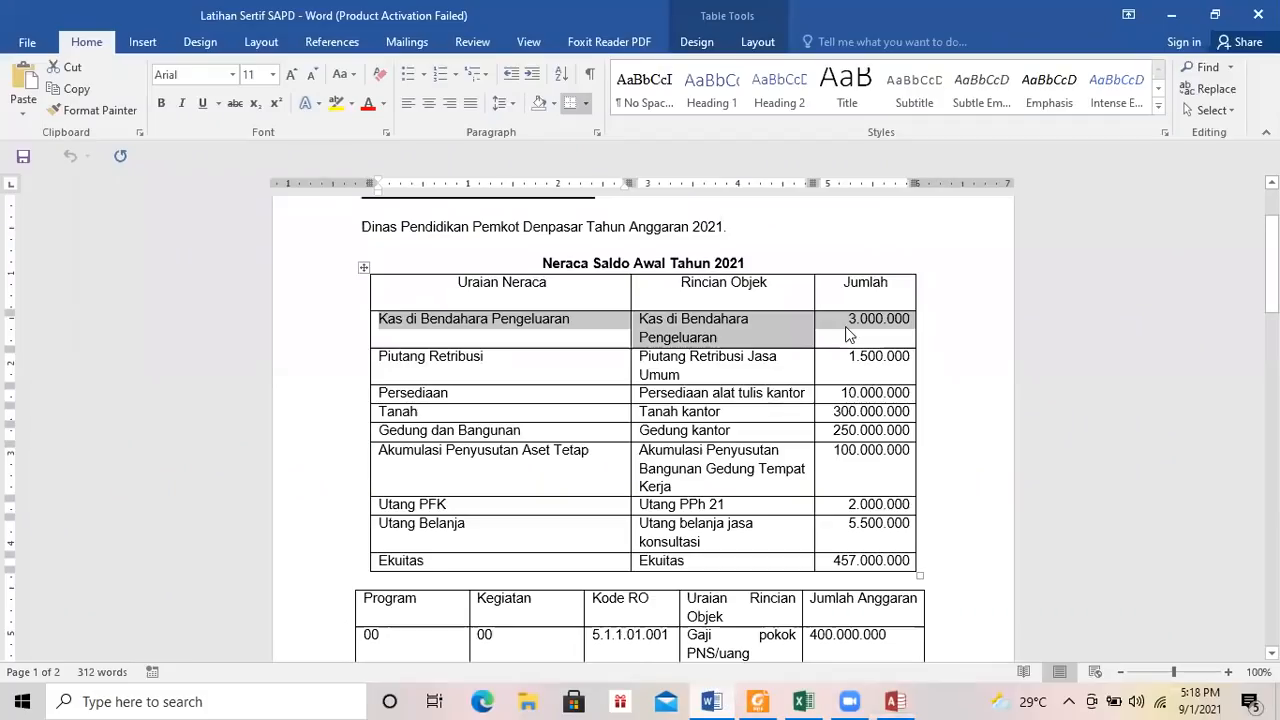
pyautogui.moveTo(848, 322); pyautogui.dragTo(921, 328)
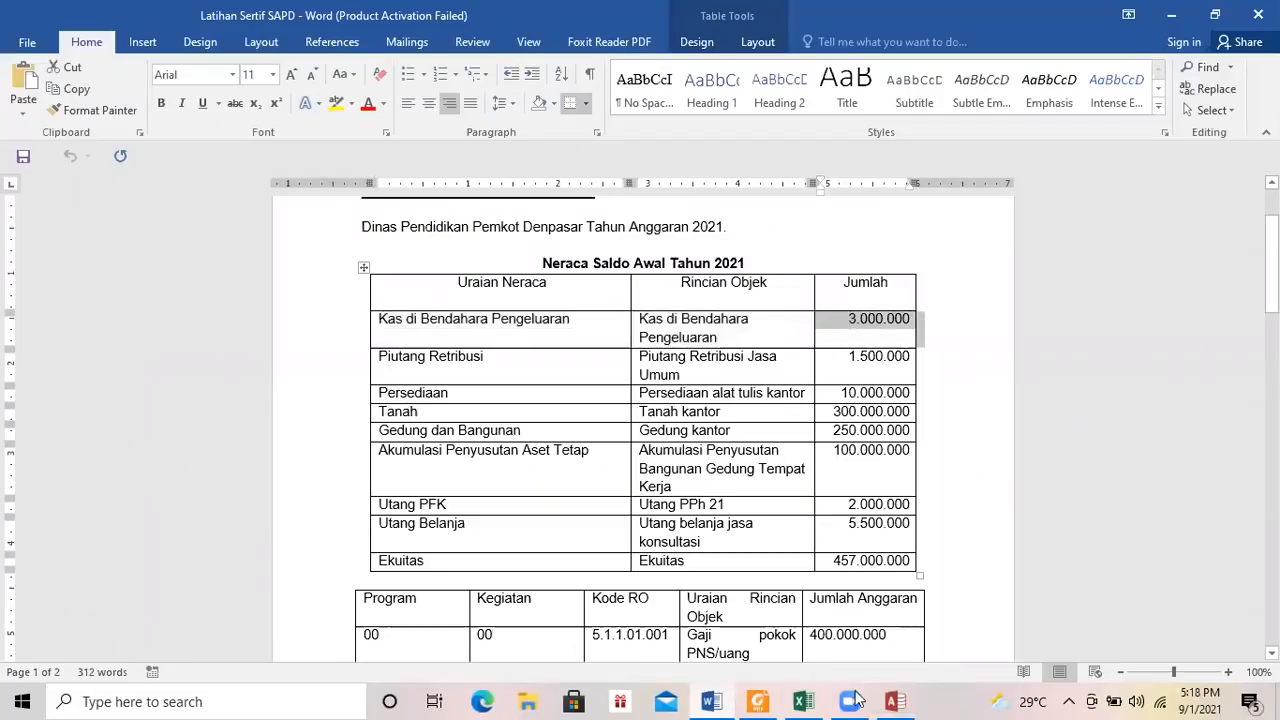
pyautogui.click(896, 700)
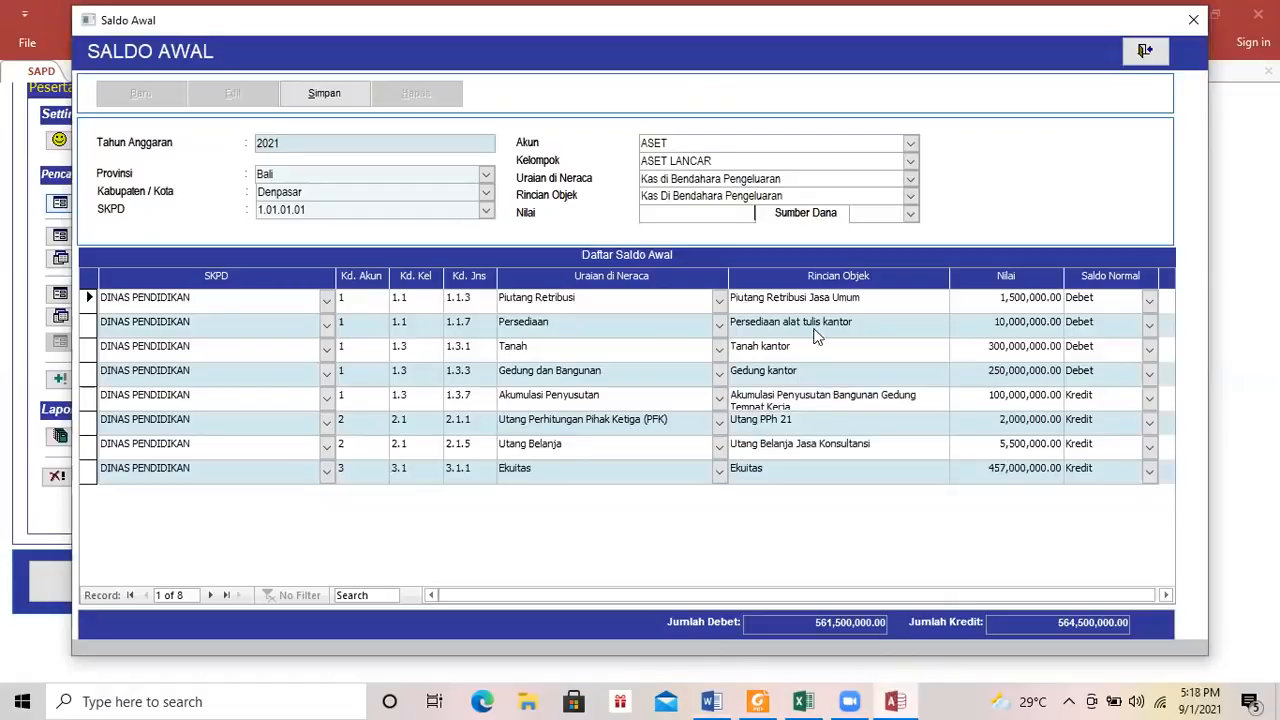
pyautogui.write('3000000')
pyautogui.click(911, 216)
pyautogui.click(896, 227)
pyautogui.click(308, 92)
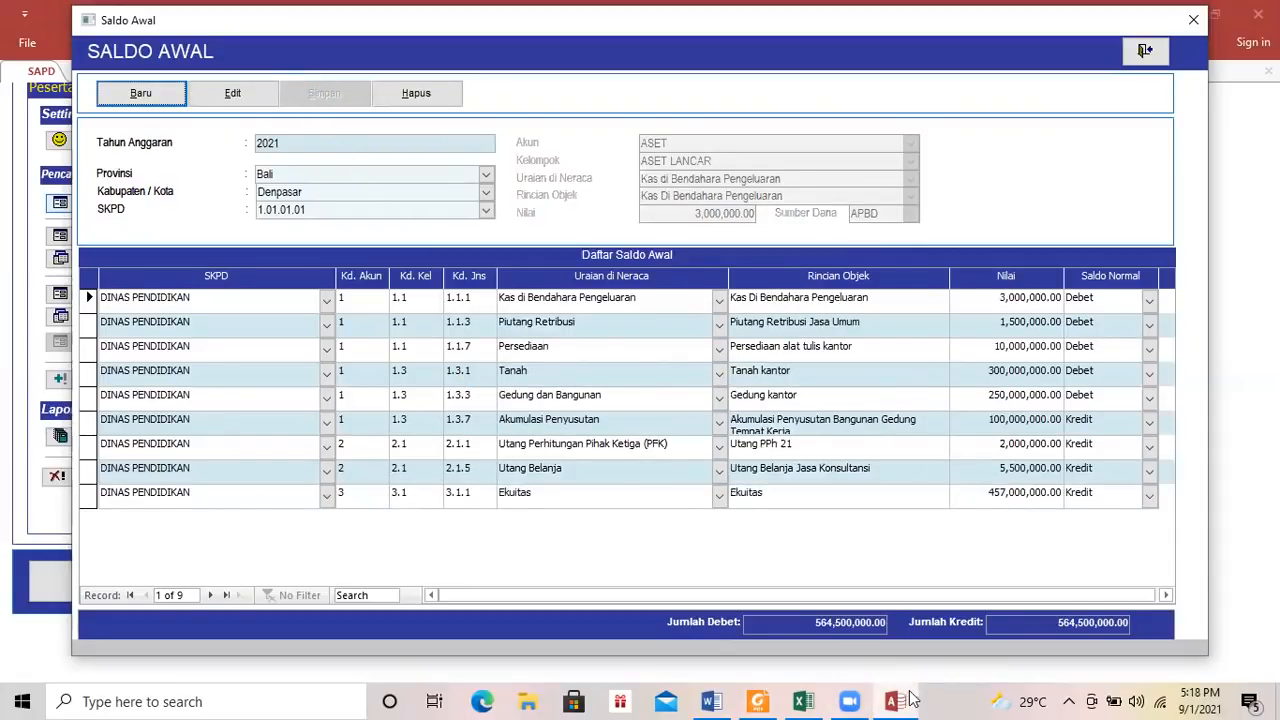
# Review the opening balance table in the Word exercise from the Kas di Bendahara Pengeluaran row to the Ekuitas row.
pyautogui.click(711, 701)
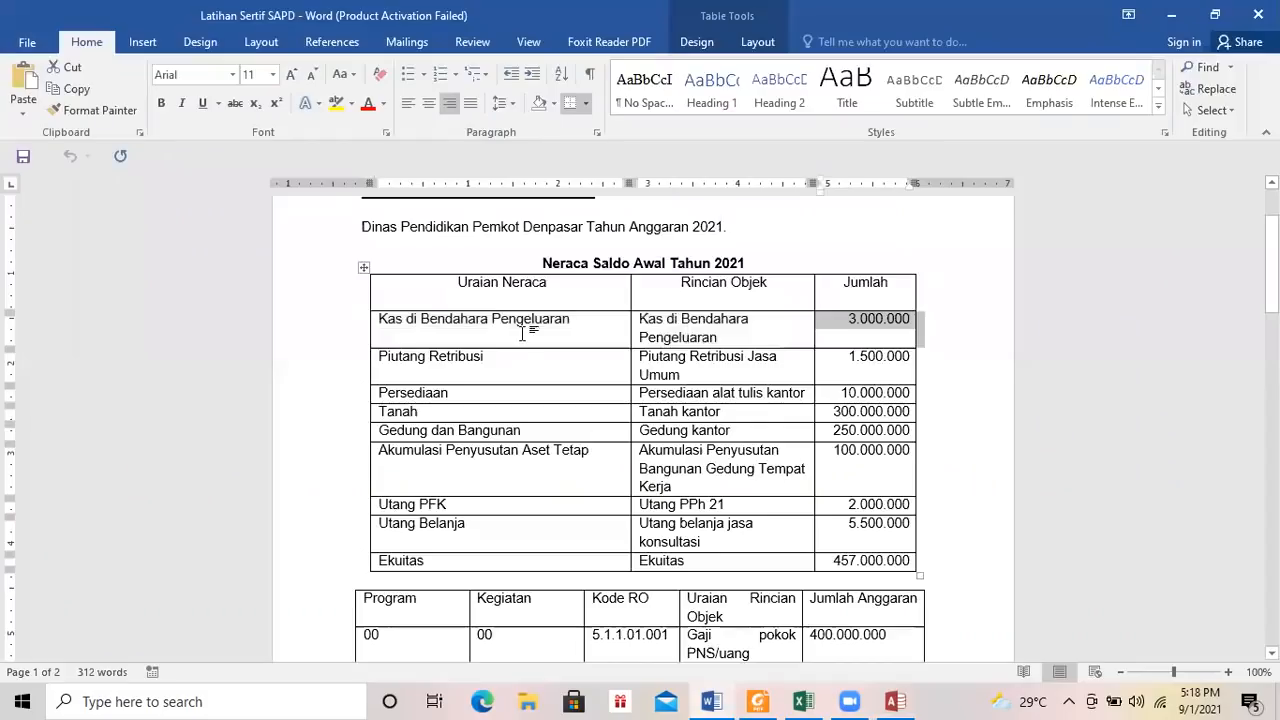
pyautogui.moveTo(480, 318); pyautogui.dragTo(865, 318)
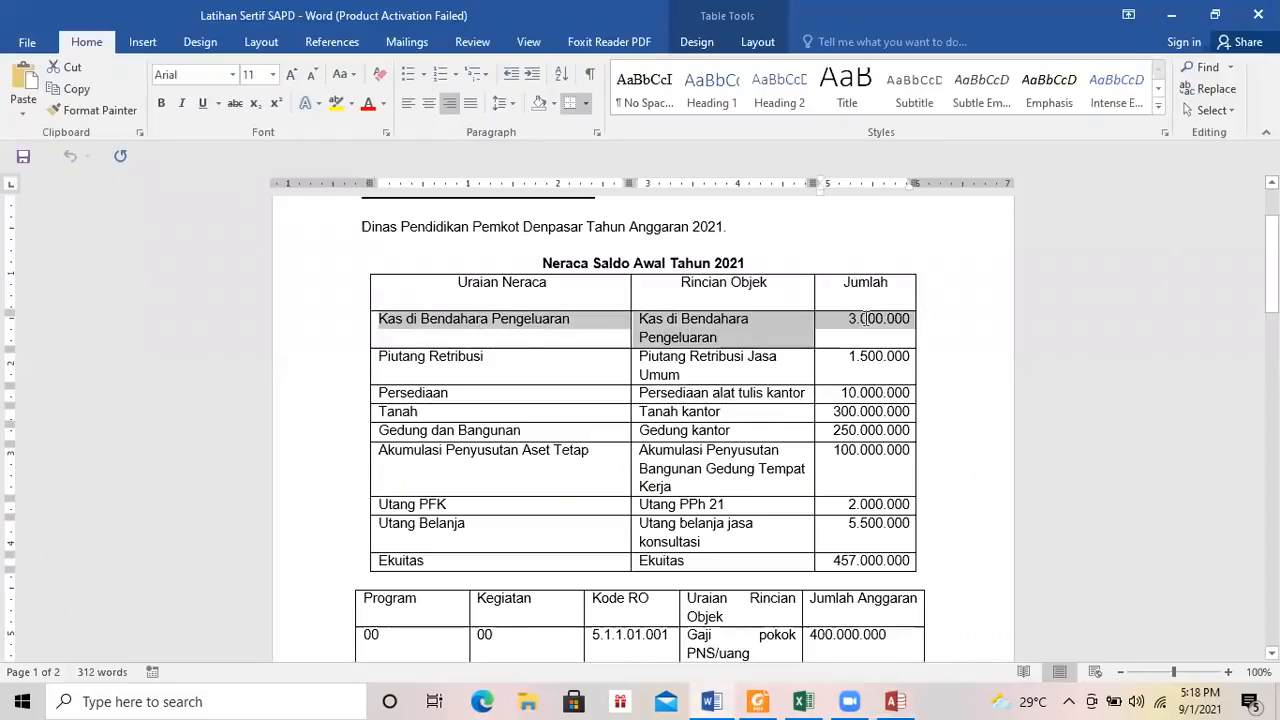
pyautogui.click(698, 358)
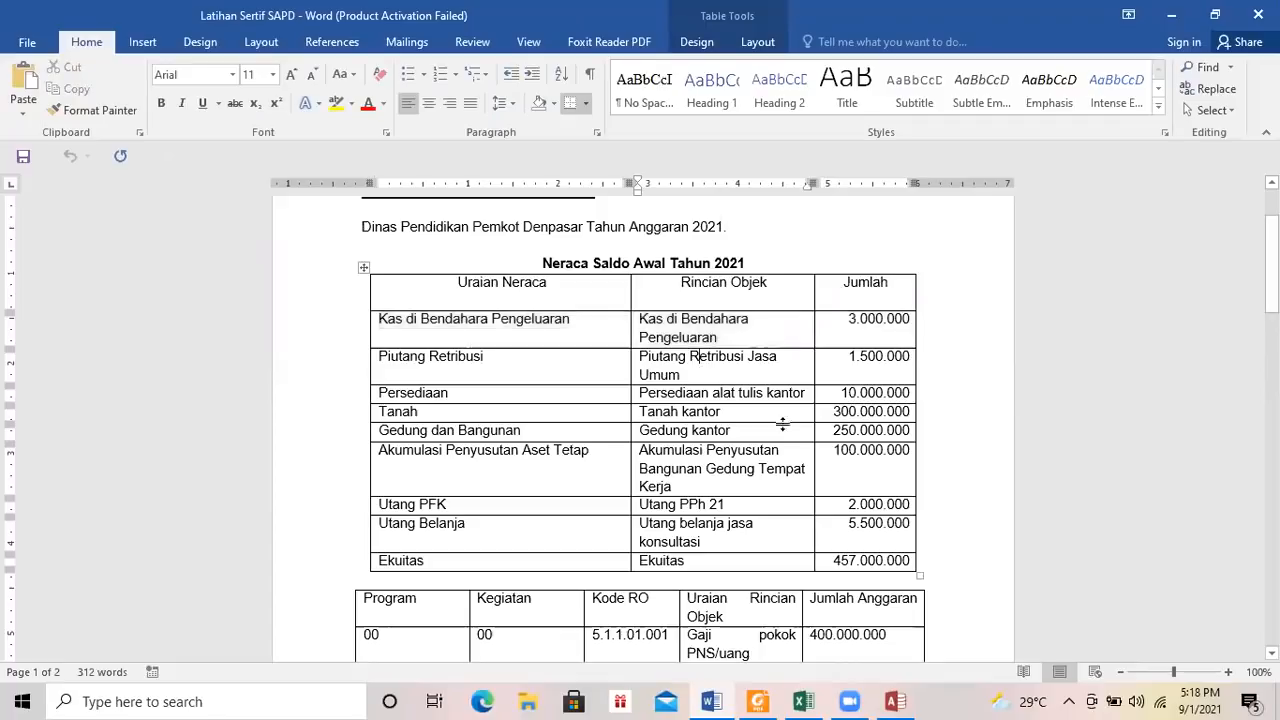
pyautogui.moveTo(641, 561); pyautogui.dragTo(852, 562)
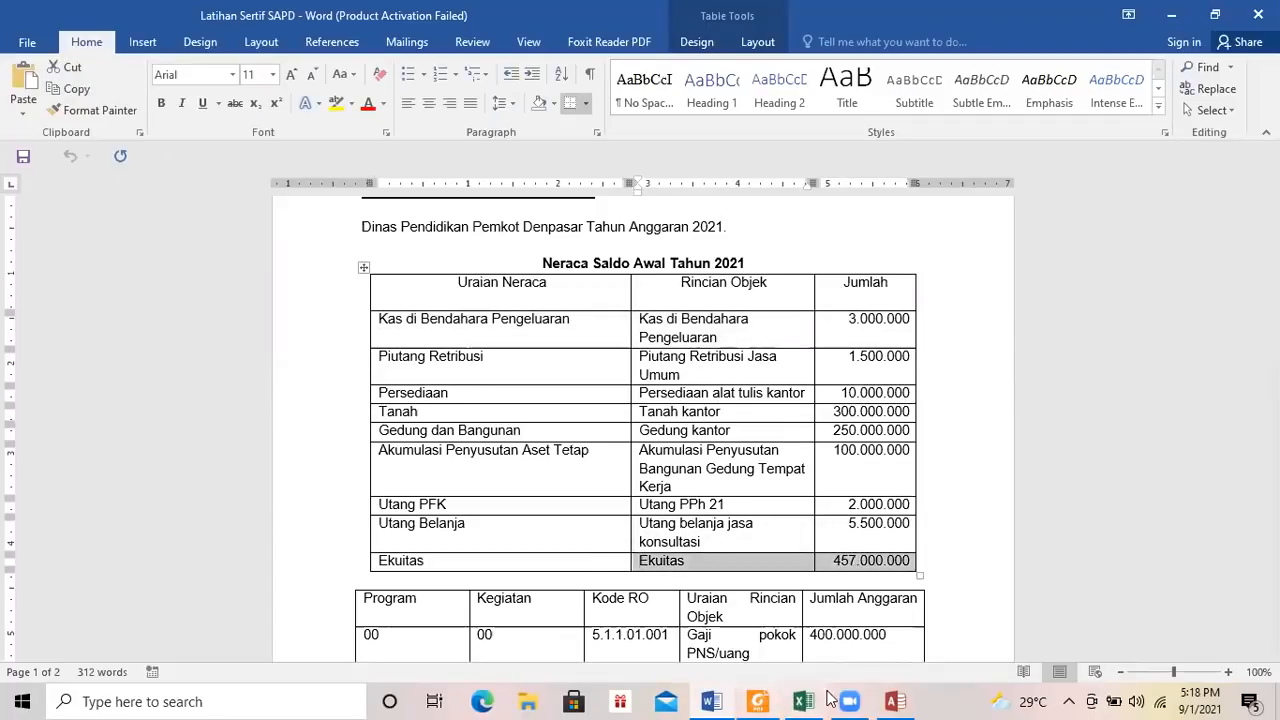
# Switch to SAPD and delete the Ekuitas record from the opening balance list, confirming the deletion.
pyautogui.click(895, 701)
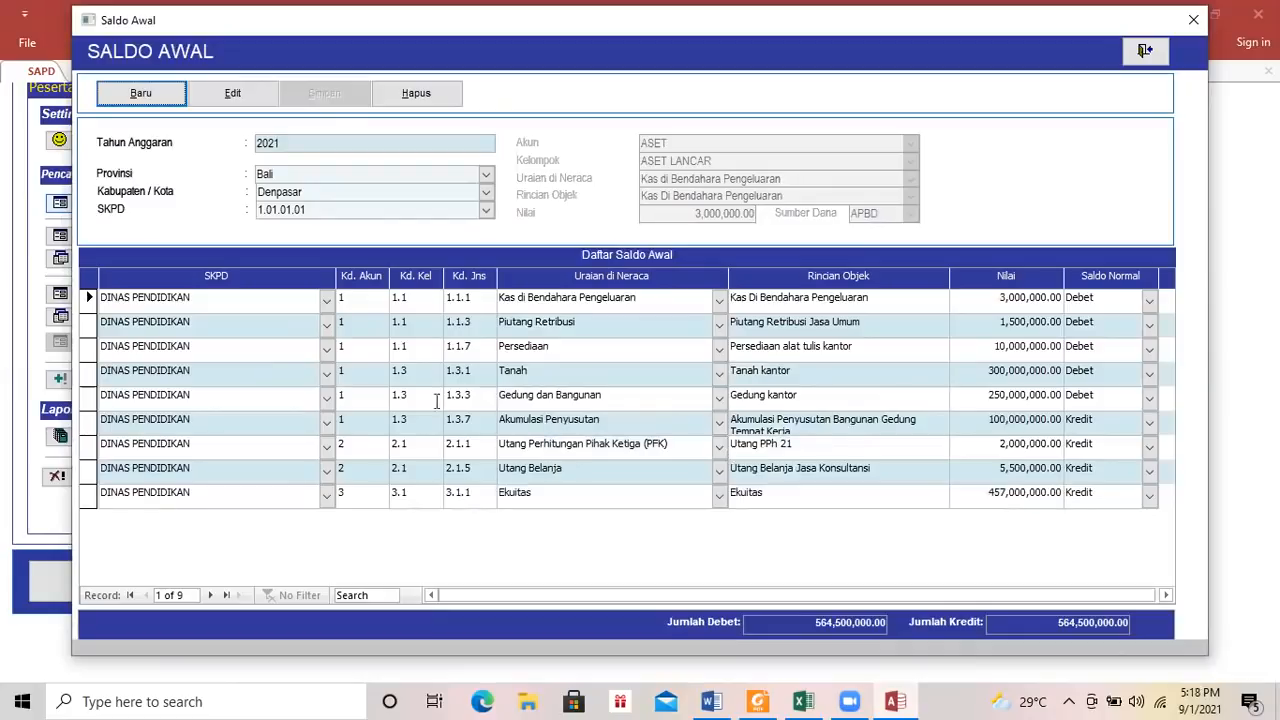
pyautogui.click(86, 500)
pyautogui.click(389, 99)
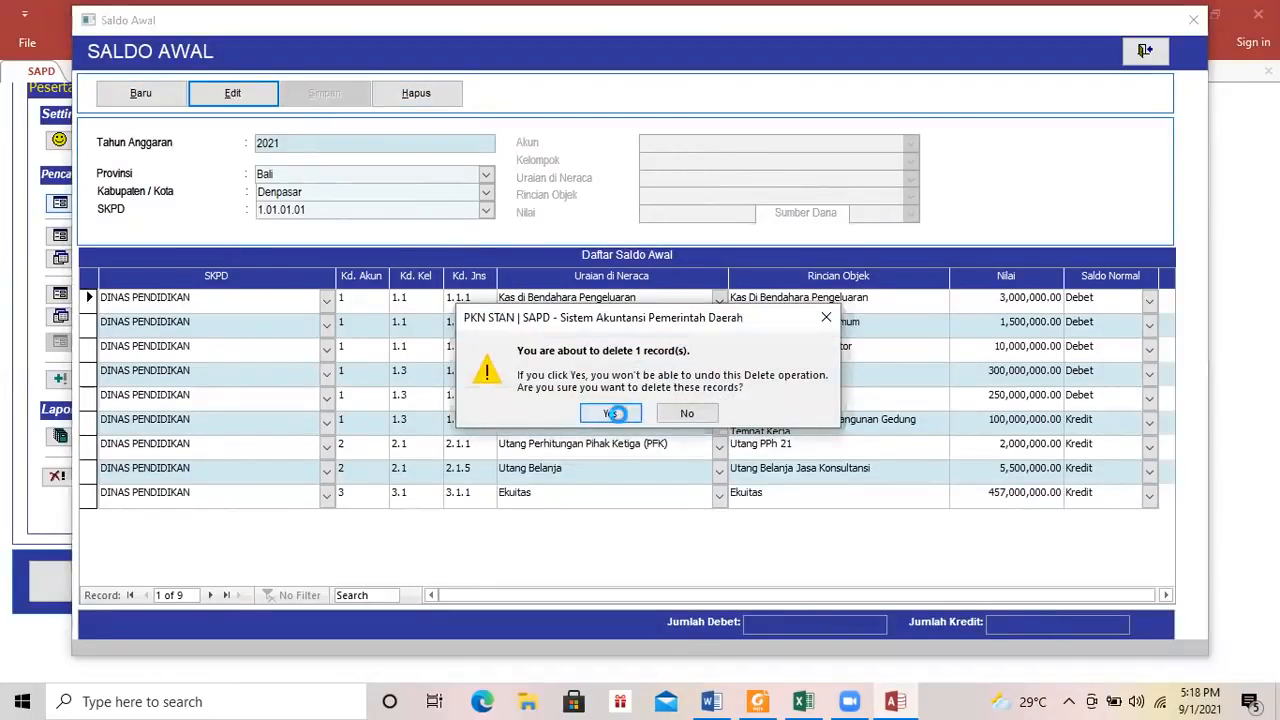
pyautogui.click(613, 413)
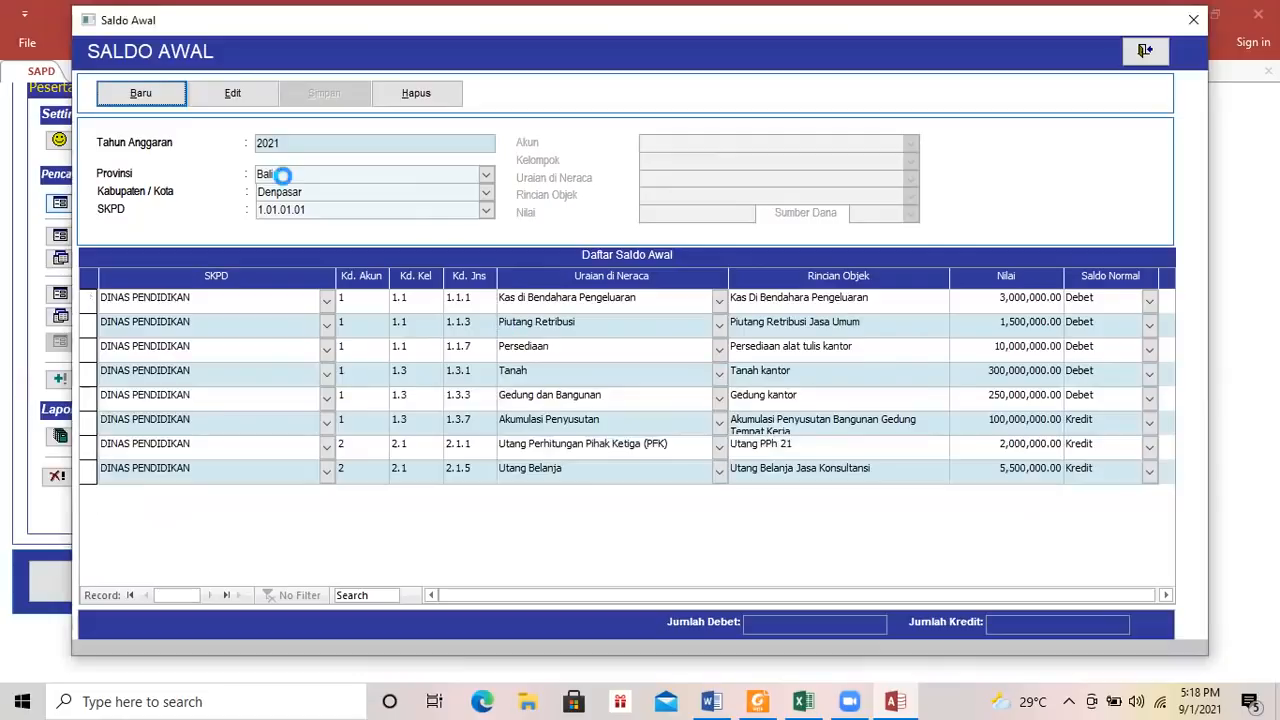
# Start a new opening balance entry with account EKUITAS, group EKUITAS, and Ekuitas as both balance item and detail object.
pyautogui.click(133, 93)
pyautogui.click(910, 143)
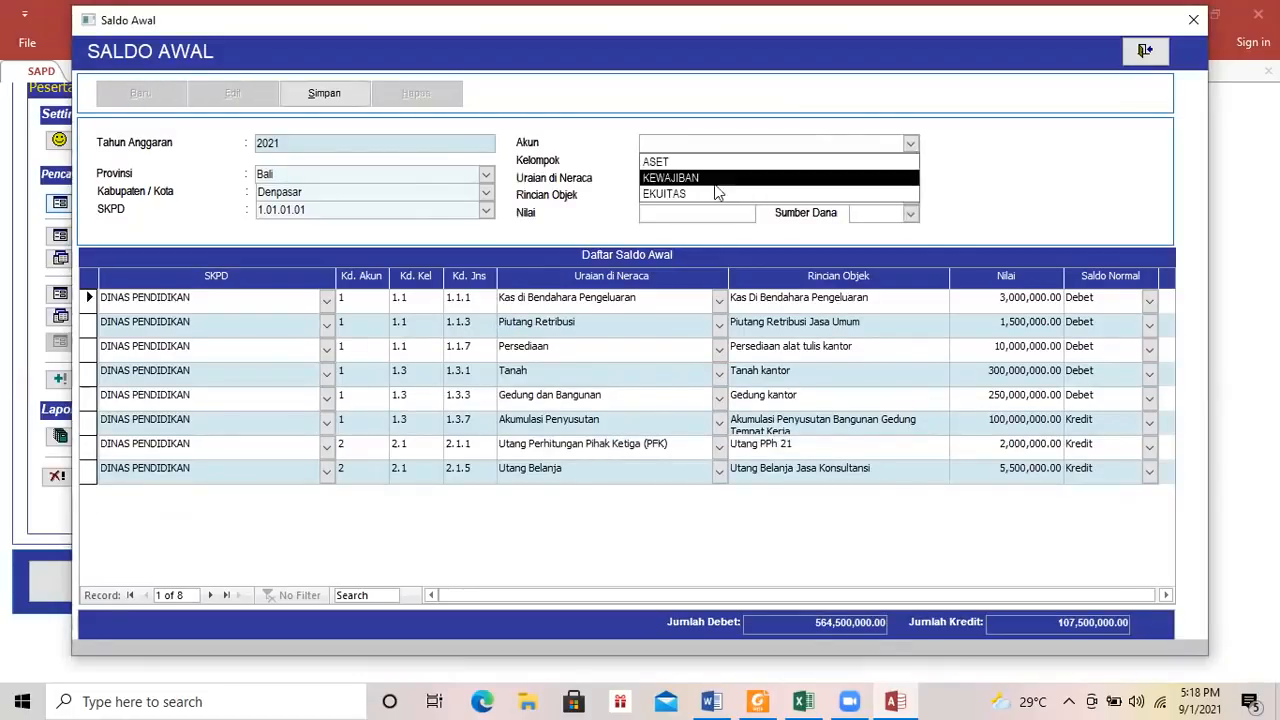
pyautogui.click(715, 193)
pyautogui.click(909, 161)
pyautogui.click(803, 177)
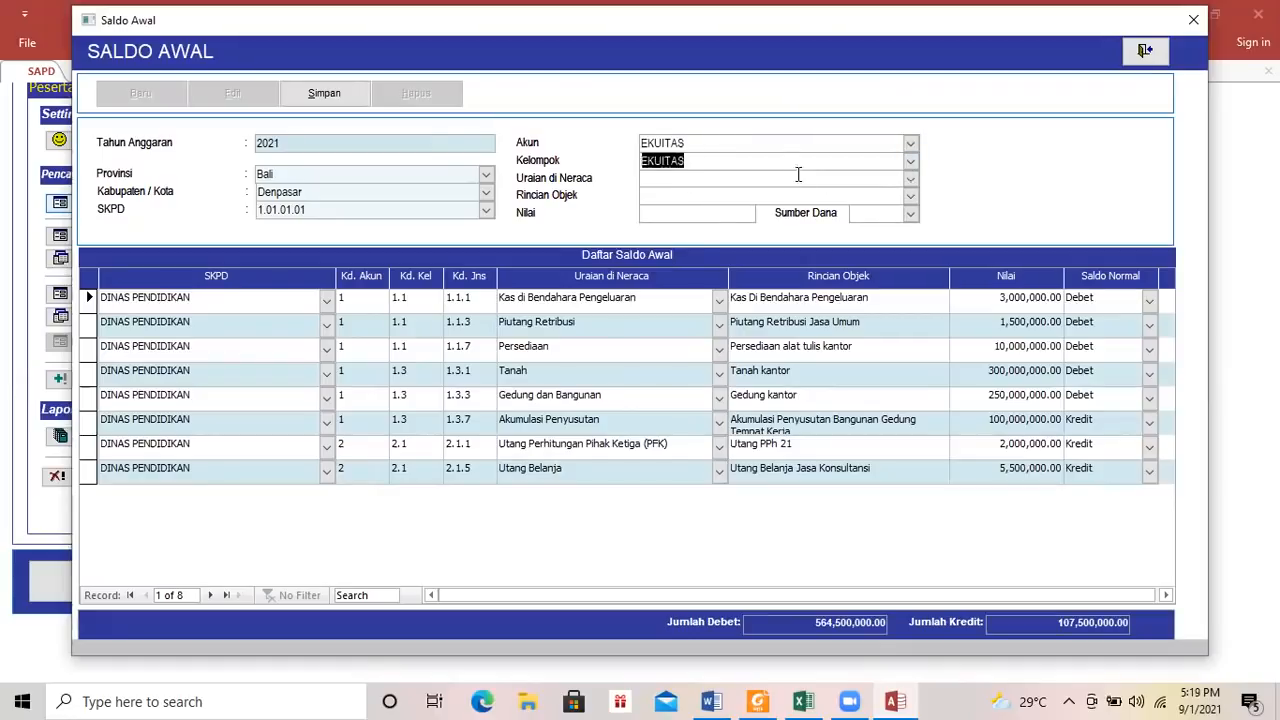
pyautogui.click(910, 181)
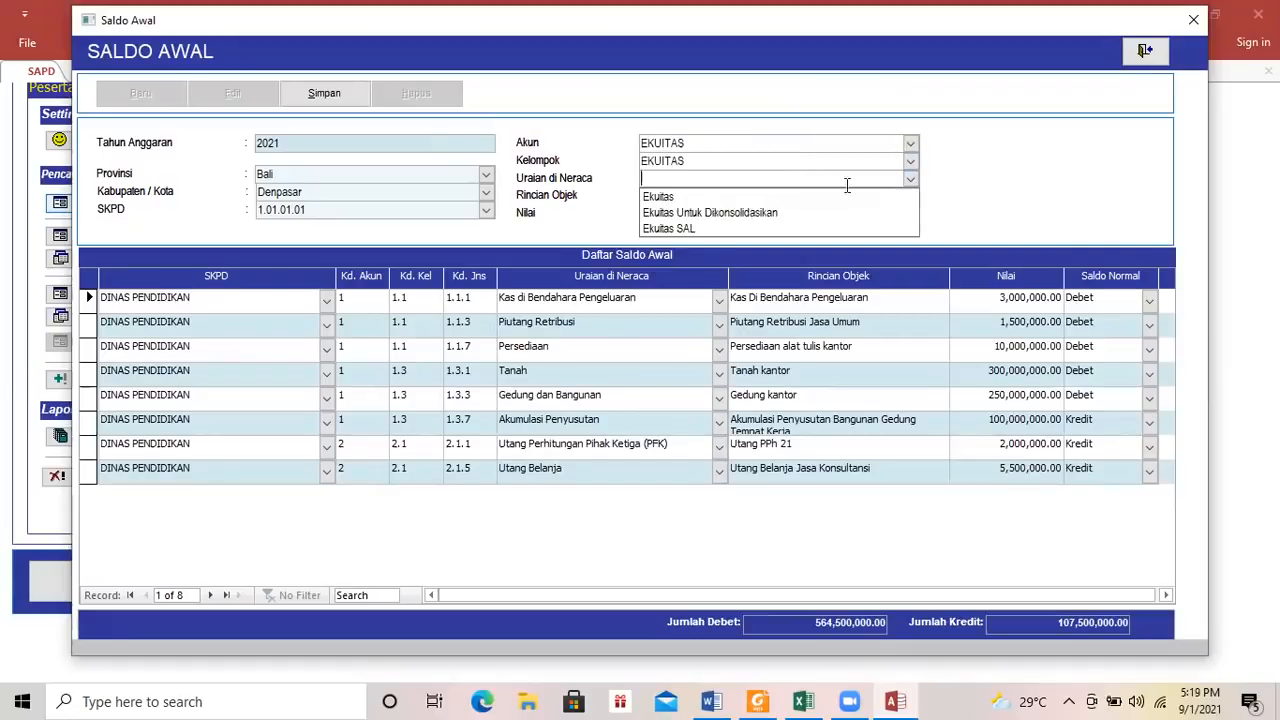
pyautogui.click(658, 197)
pyautogui.click(910, 196)
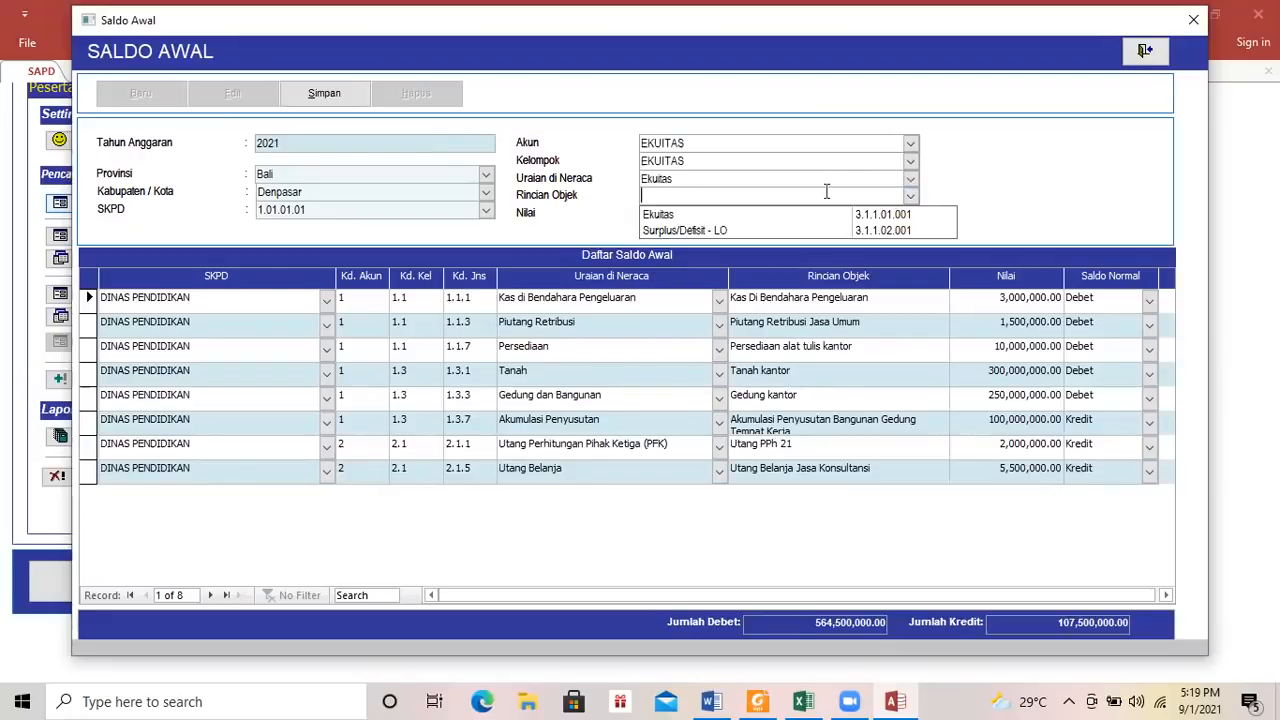
pyautogui.click(682, 220)
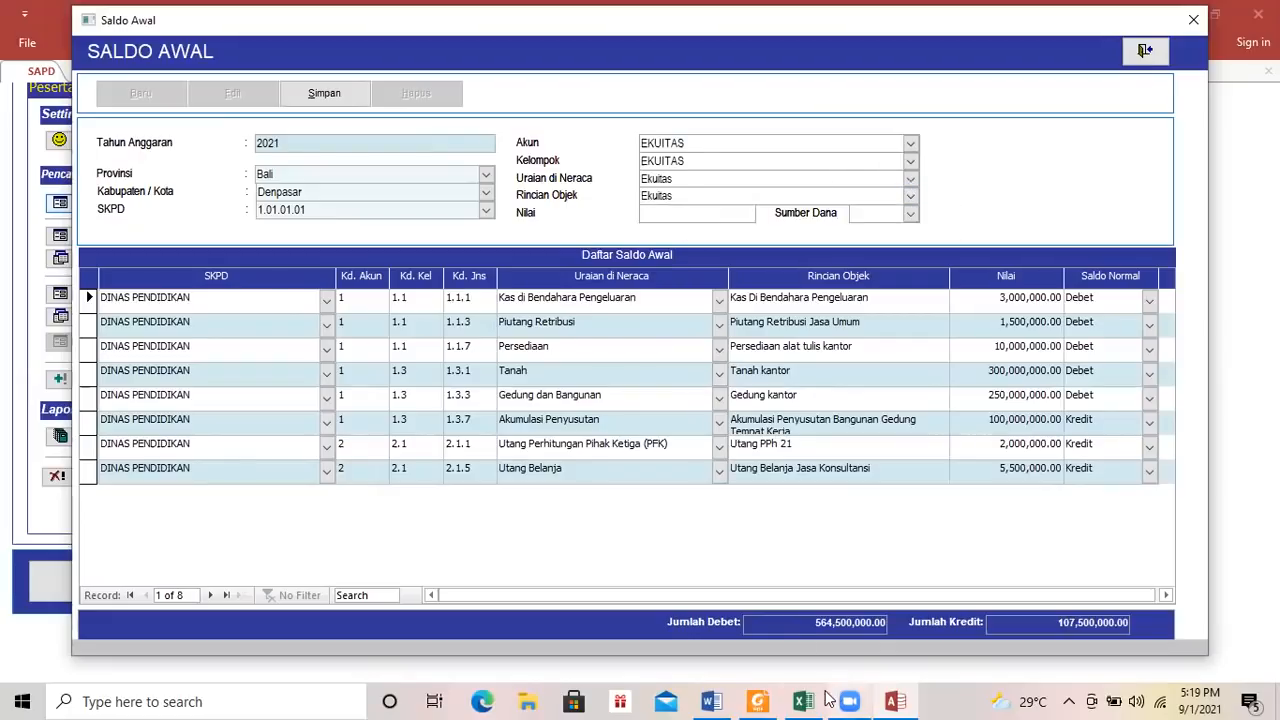
# Check the Ekuitas amount in the Word exercise, set the SAPD entry's value to 457000000 with funding source APBD, and save it.
pyautogui.click(711, 701)
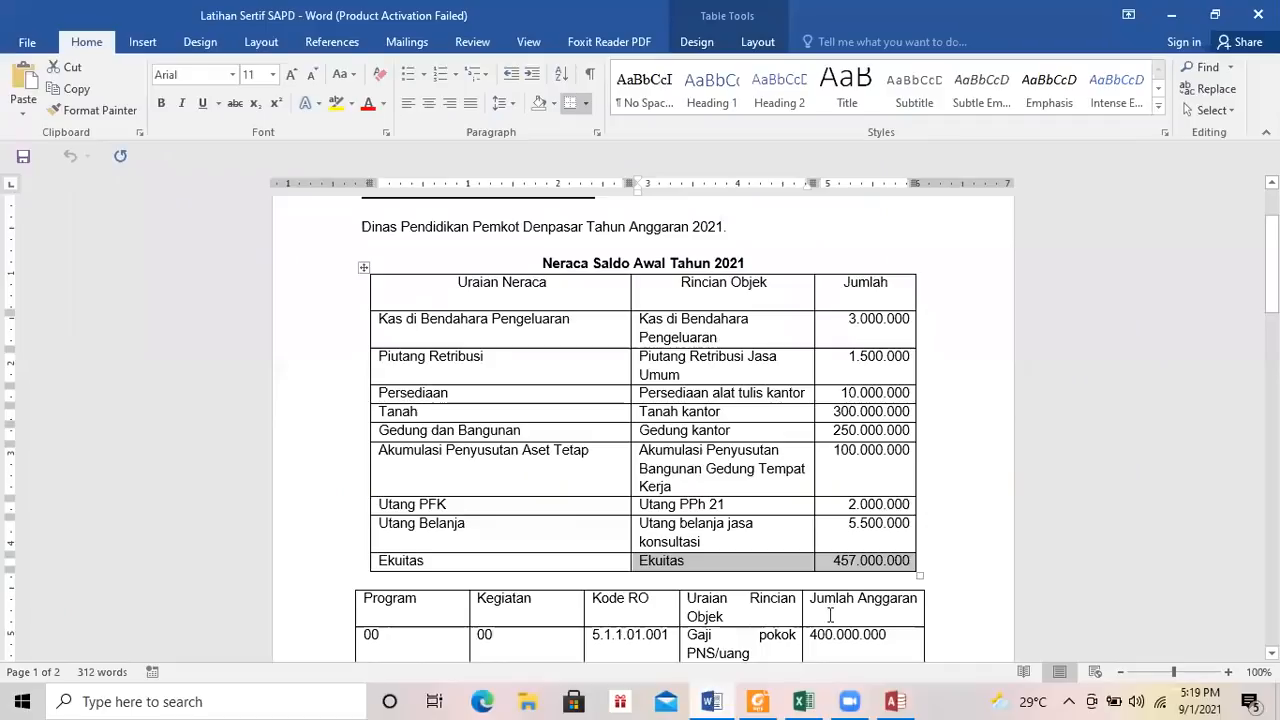
pyautogui.click(1228, 672)
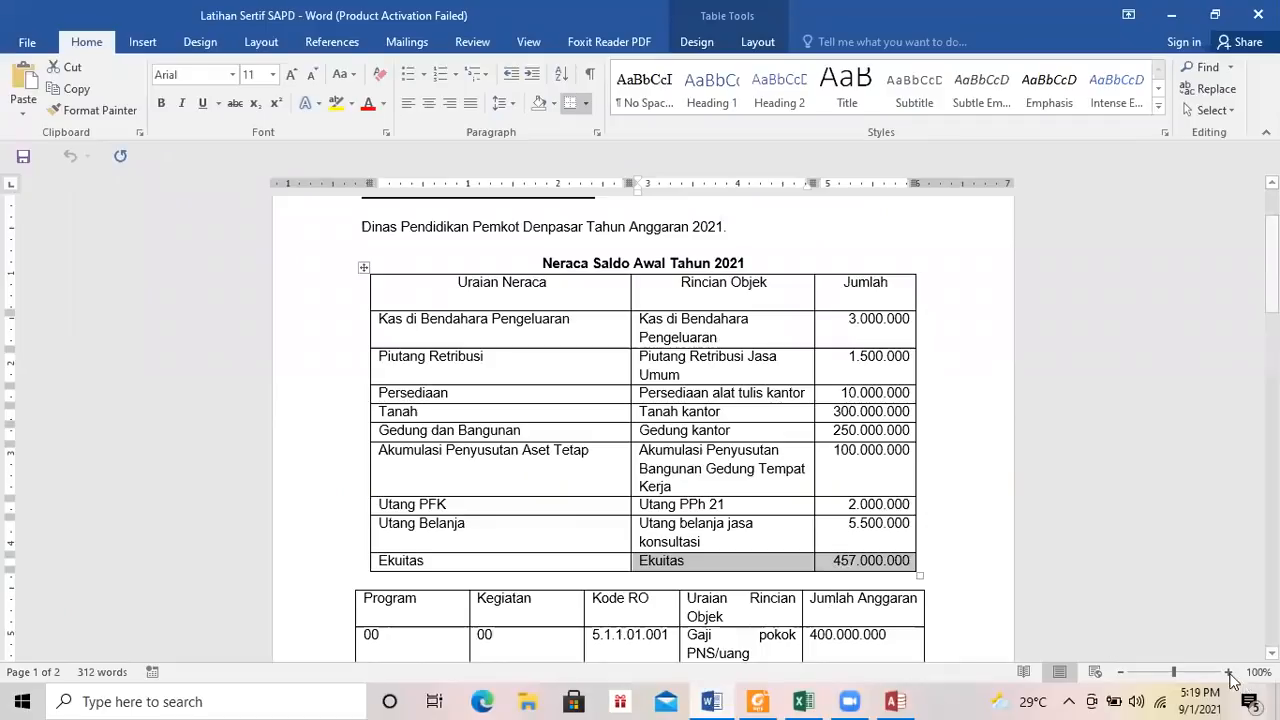
pyautogui.click(1229, 673)
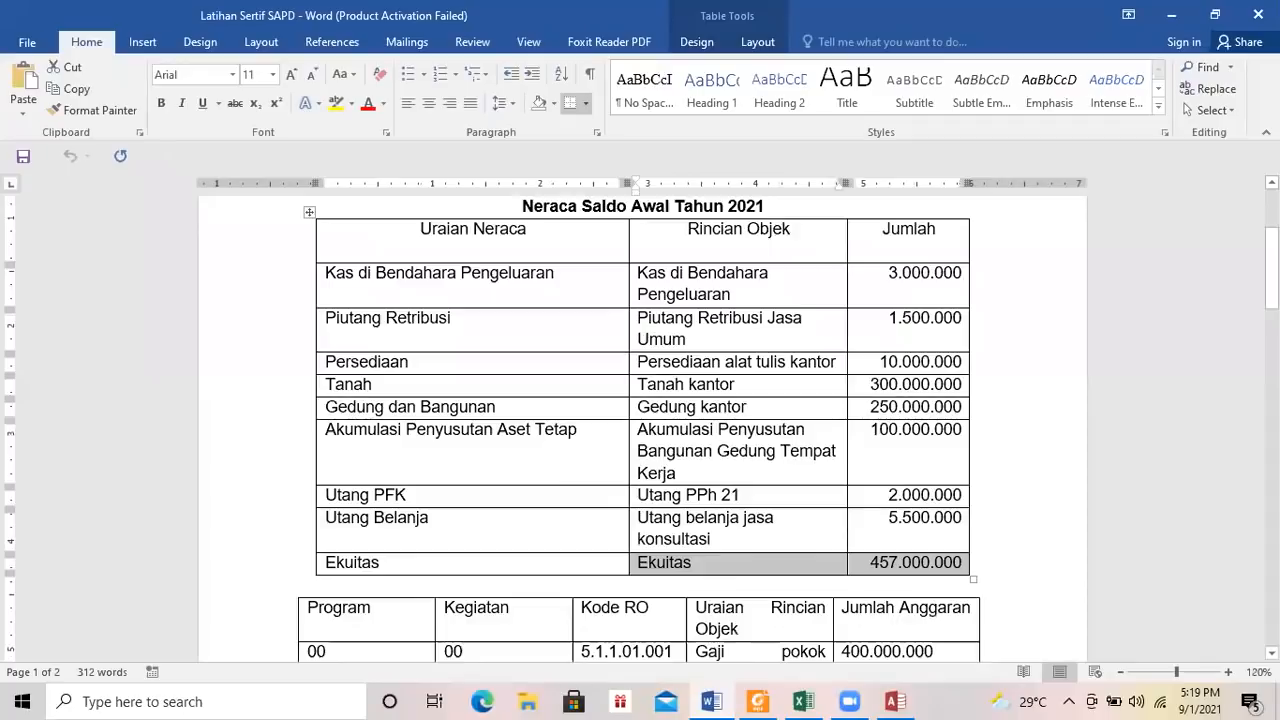
pyautogui.scroll(1, 1176, 333)
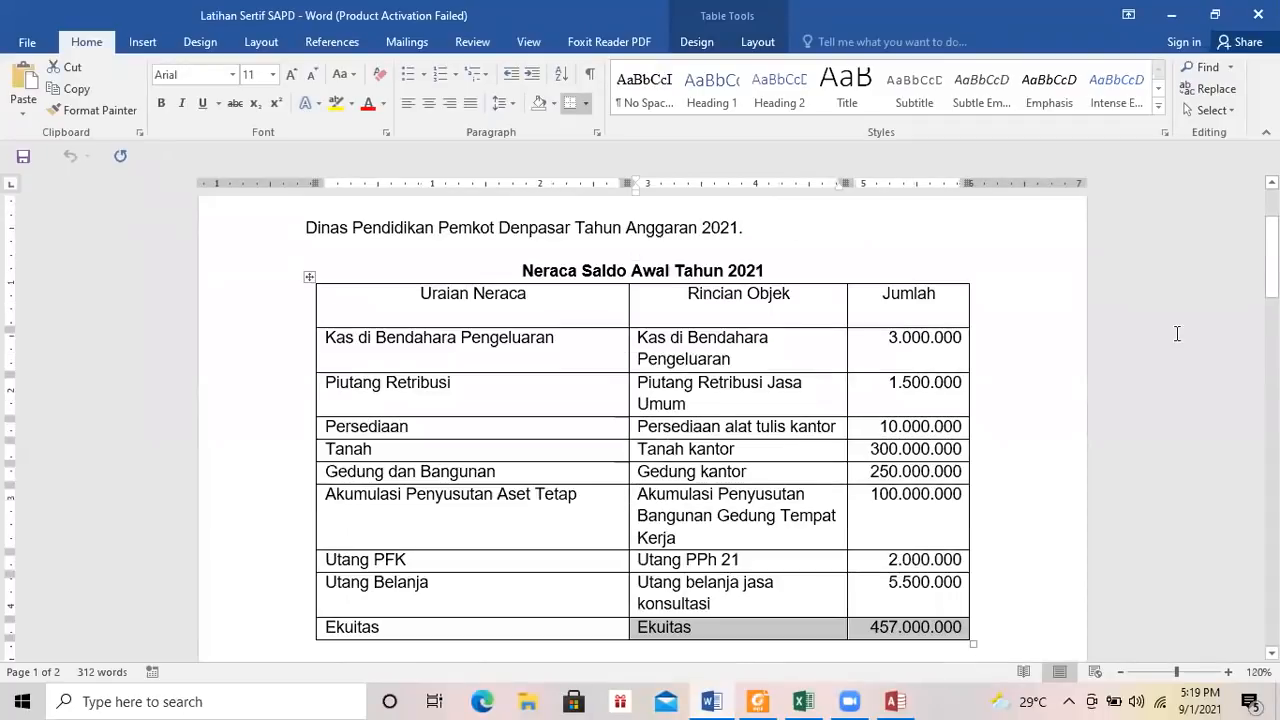
pyautogui.click(892, 701)
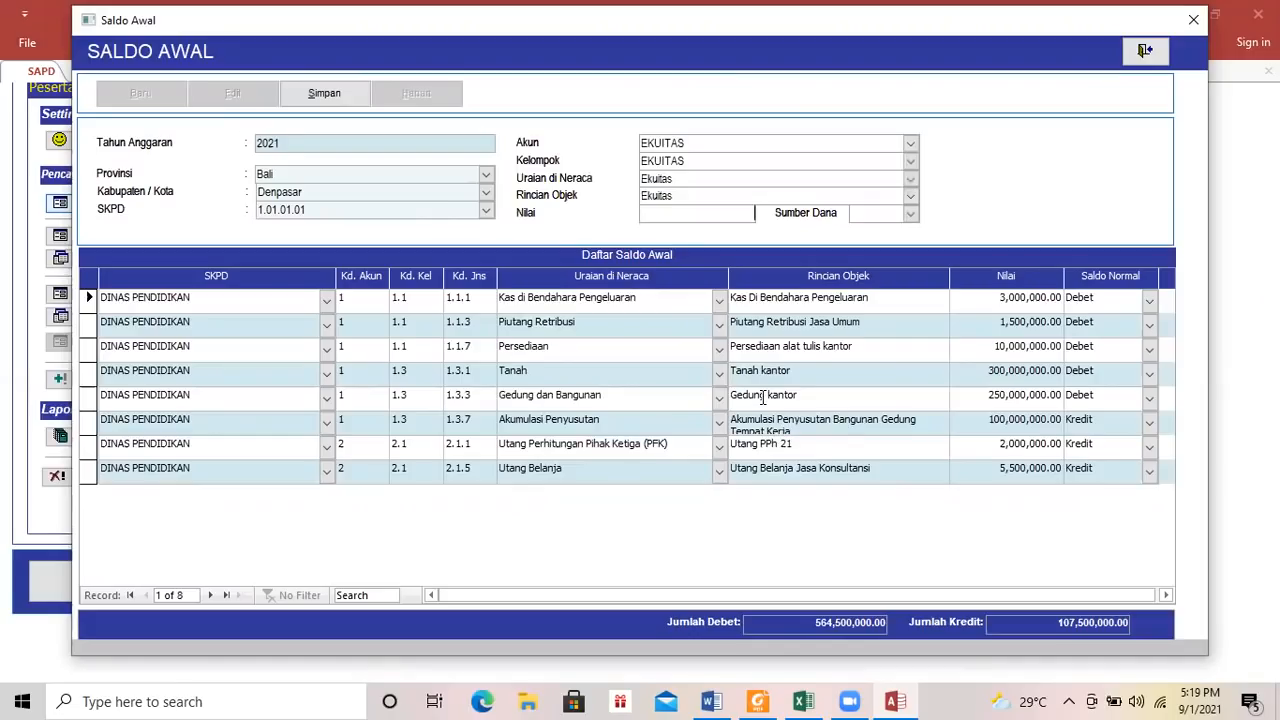
pyautogui.write('457000000')
pyautogui.press('Tab')
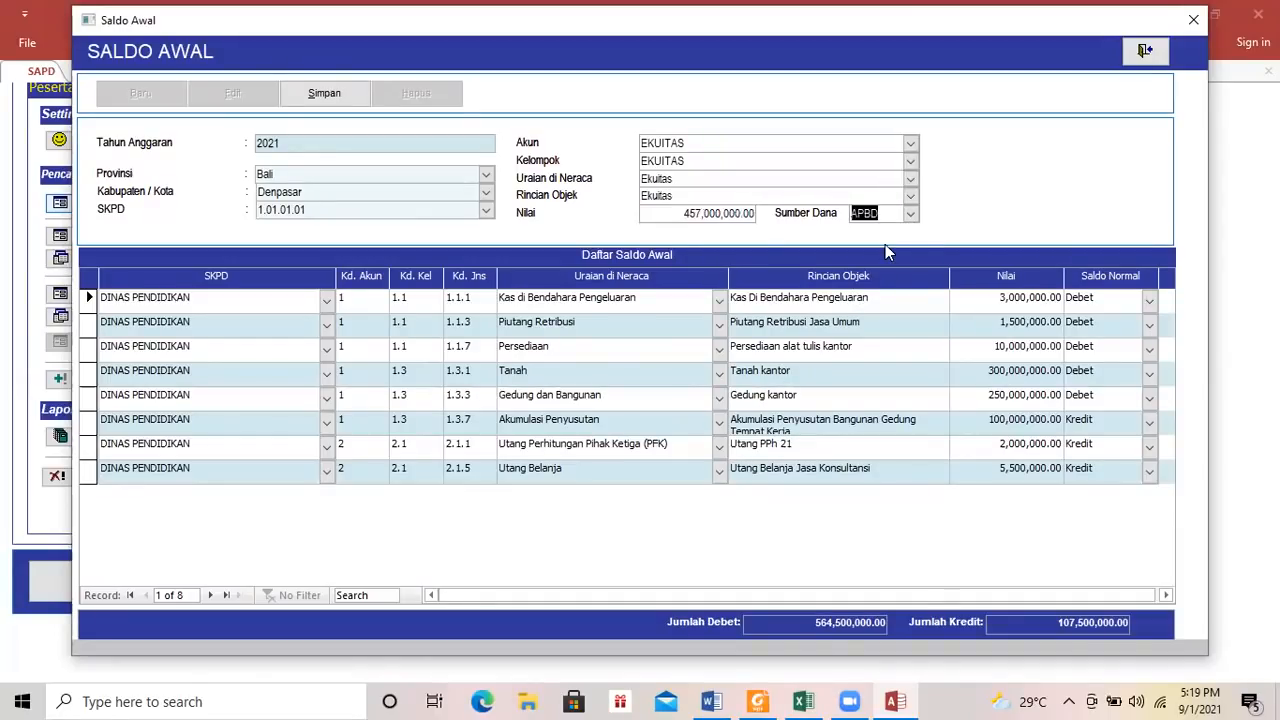
pyautogui.click(357, 88)
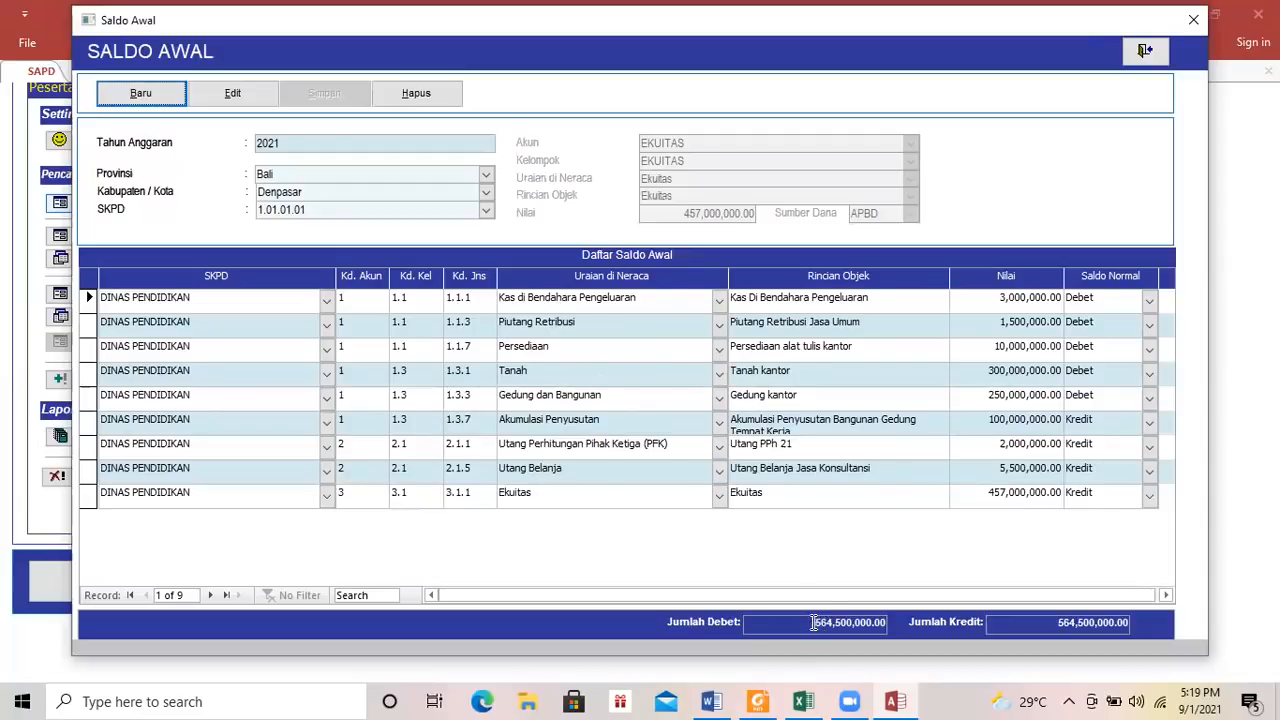
# Compare the debit and credit totals in SAPD and check the opening balance list against the table in the Word exercise.
pyautogui.click(864, 622)
pyautogui.click(1013, 626)
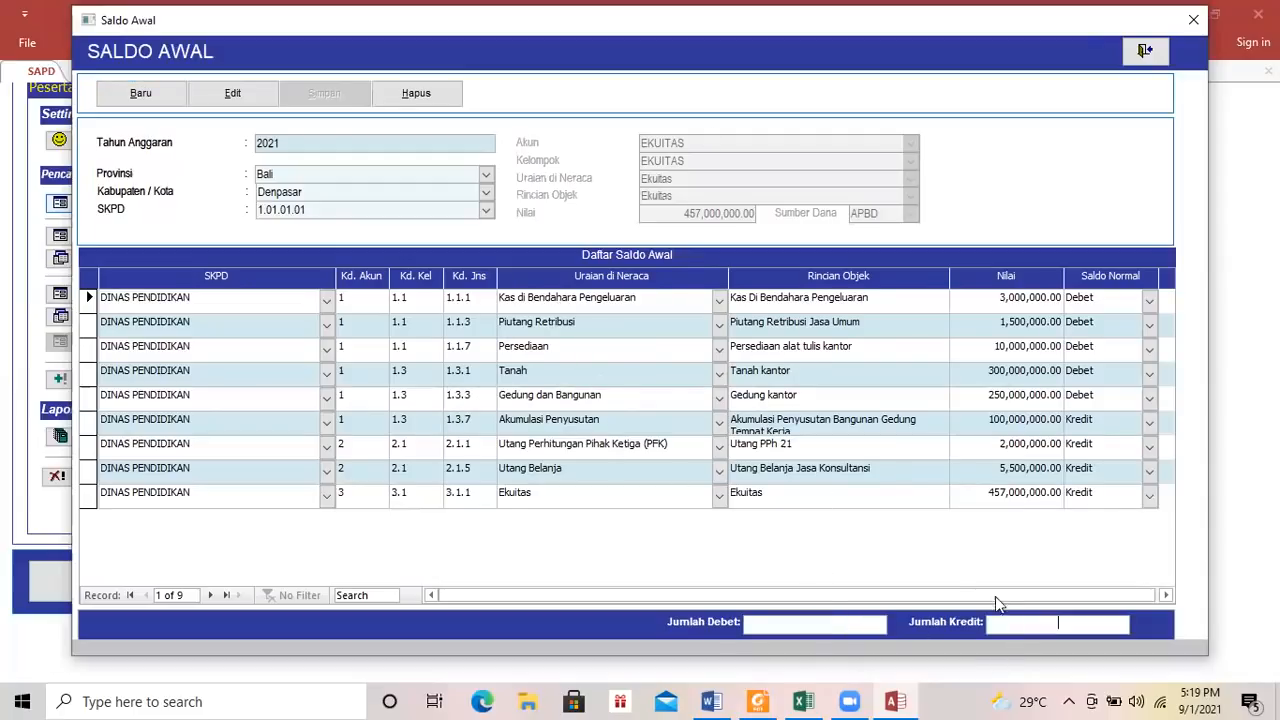
pyautogui.click(958, 567)
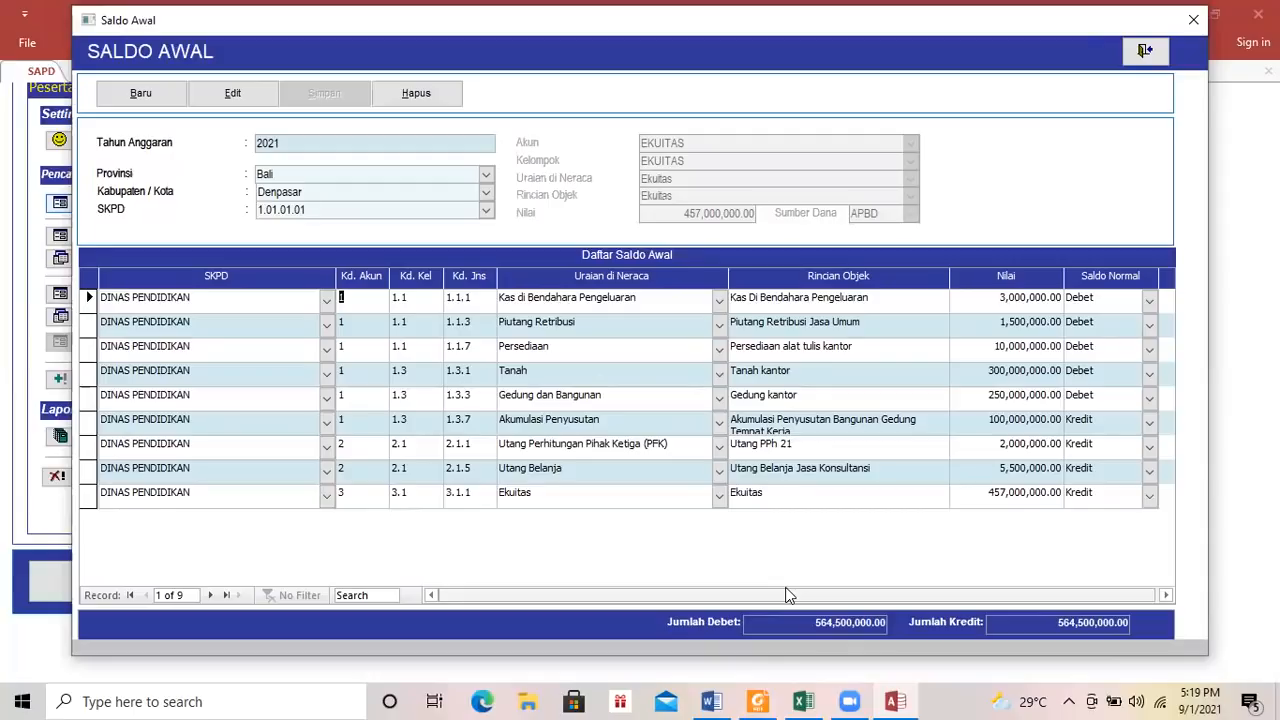
pyautogui.click(716, 699)
pyautogui.moveTo(330, 338); pyautogui.dragTo(932, 625)
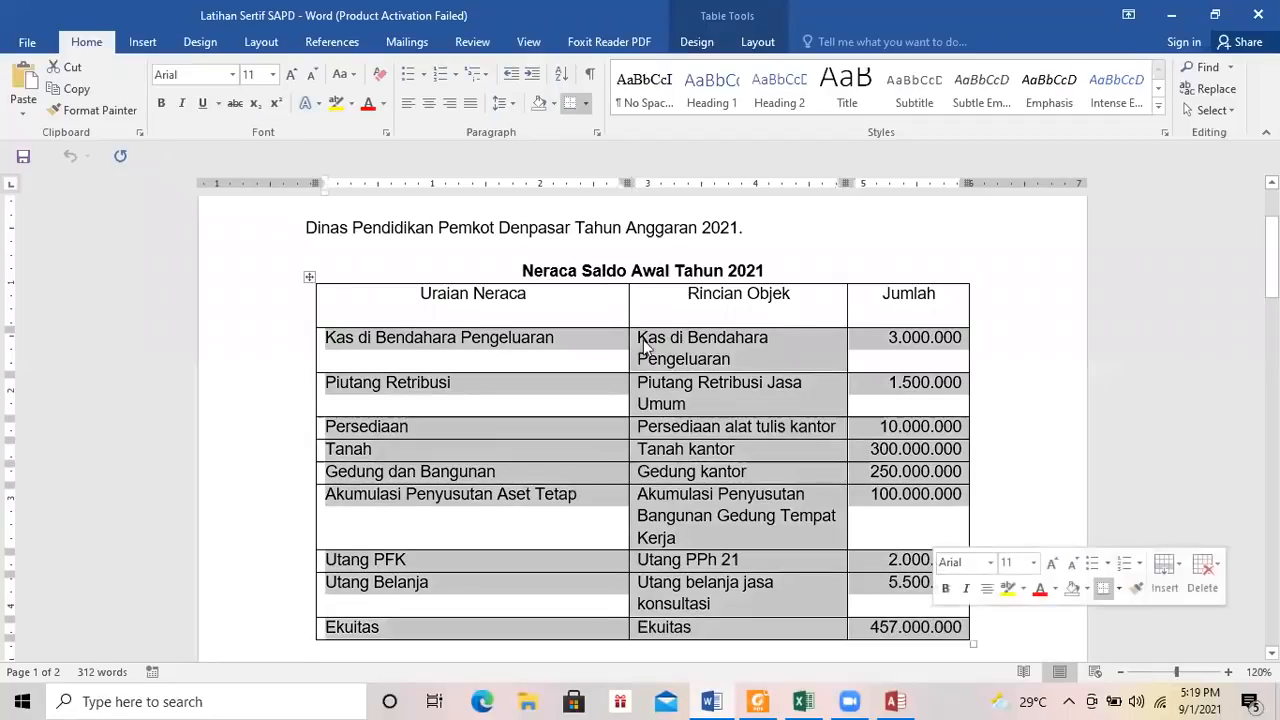
pyautogui.click(648, 320)
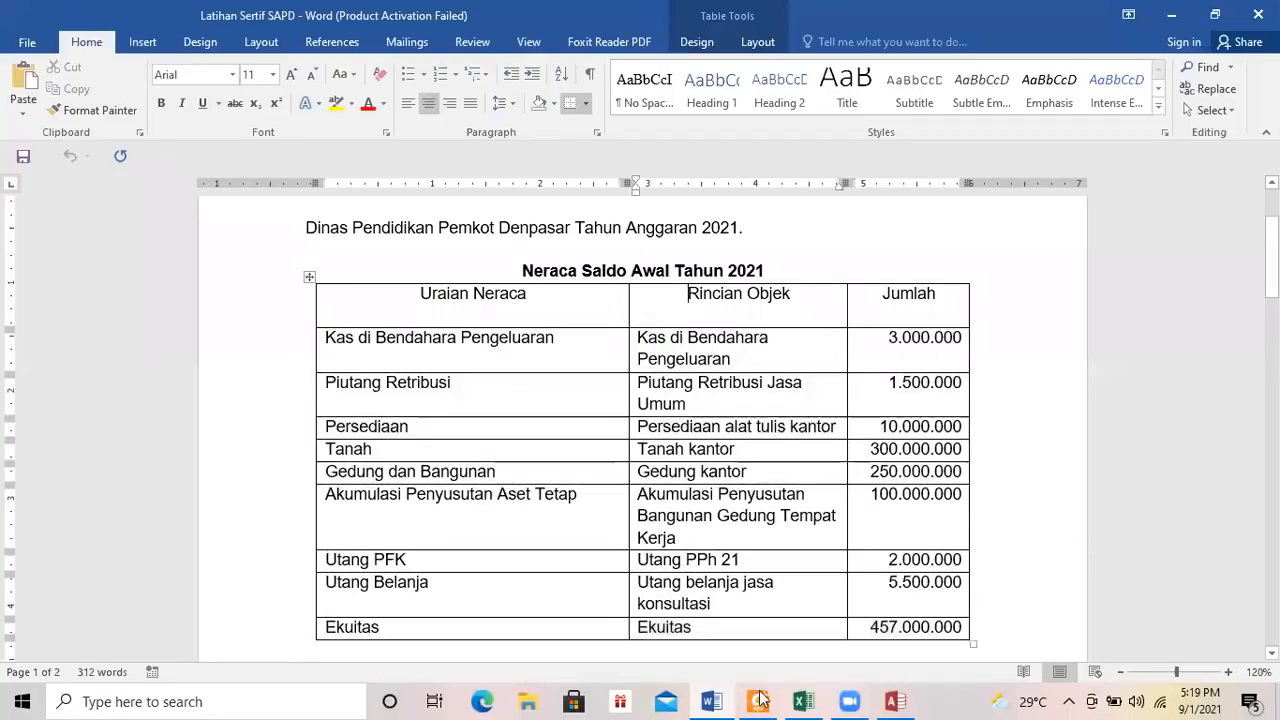
pyautogui.click(895, 701)
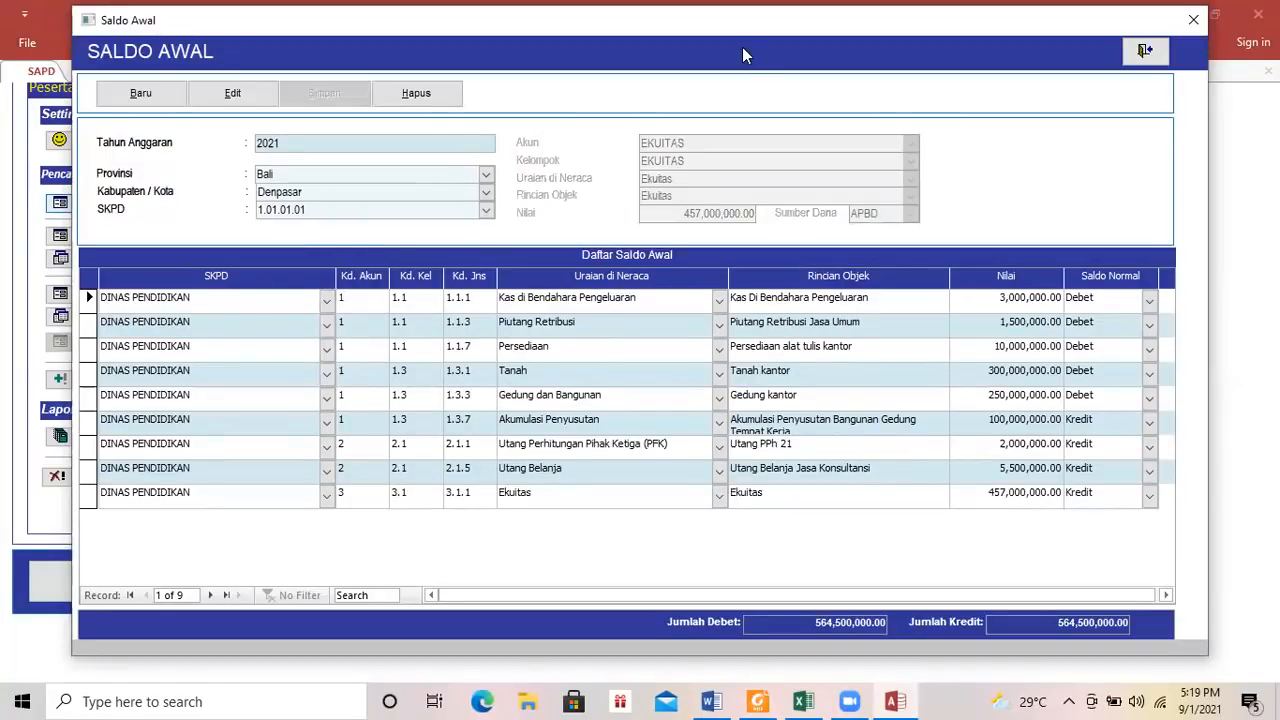
# Switch to the Word exercise and review the budget table's columns and first rows, from Program to Jumlah Anggaran.
pyautogui.click(711, 701)
pyautogui.moveTo(1272, 252); pyautogui.dragTo(1272, 322)
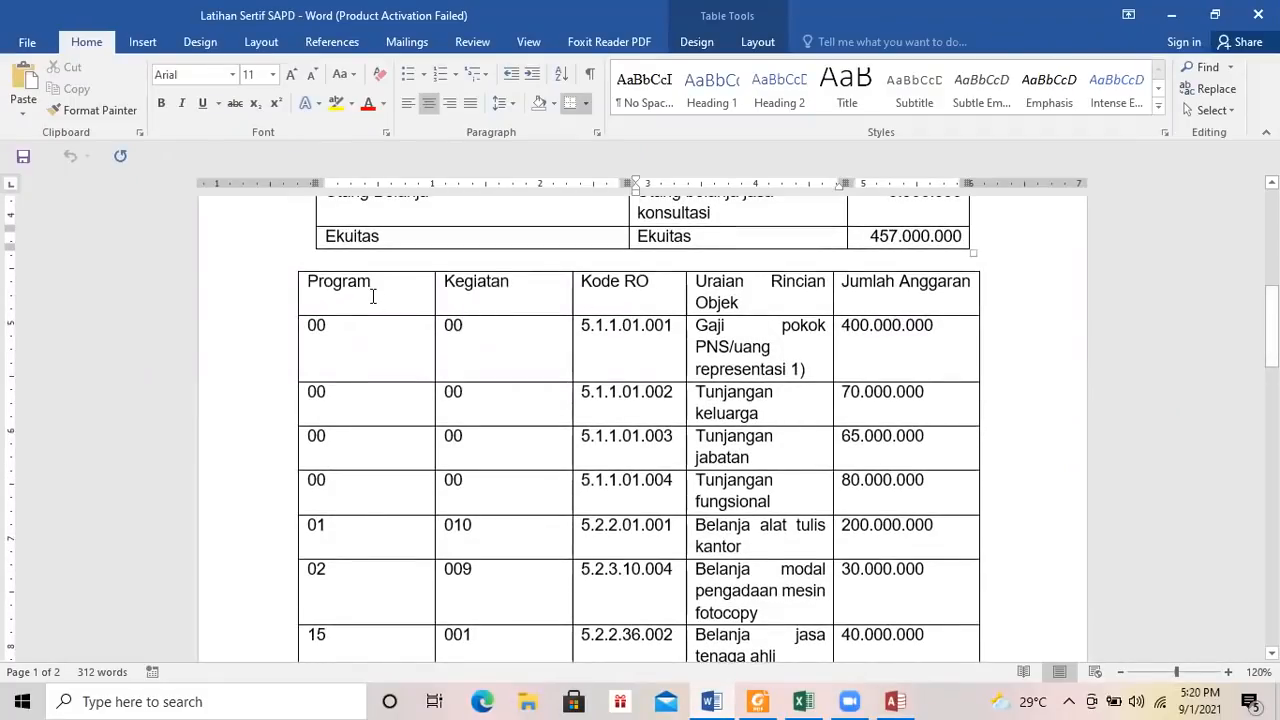
pyautogui.click(326, 328)
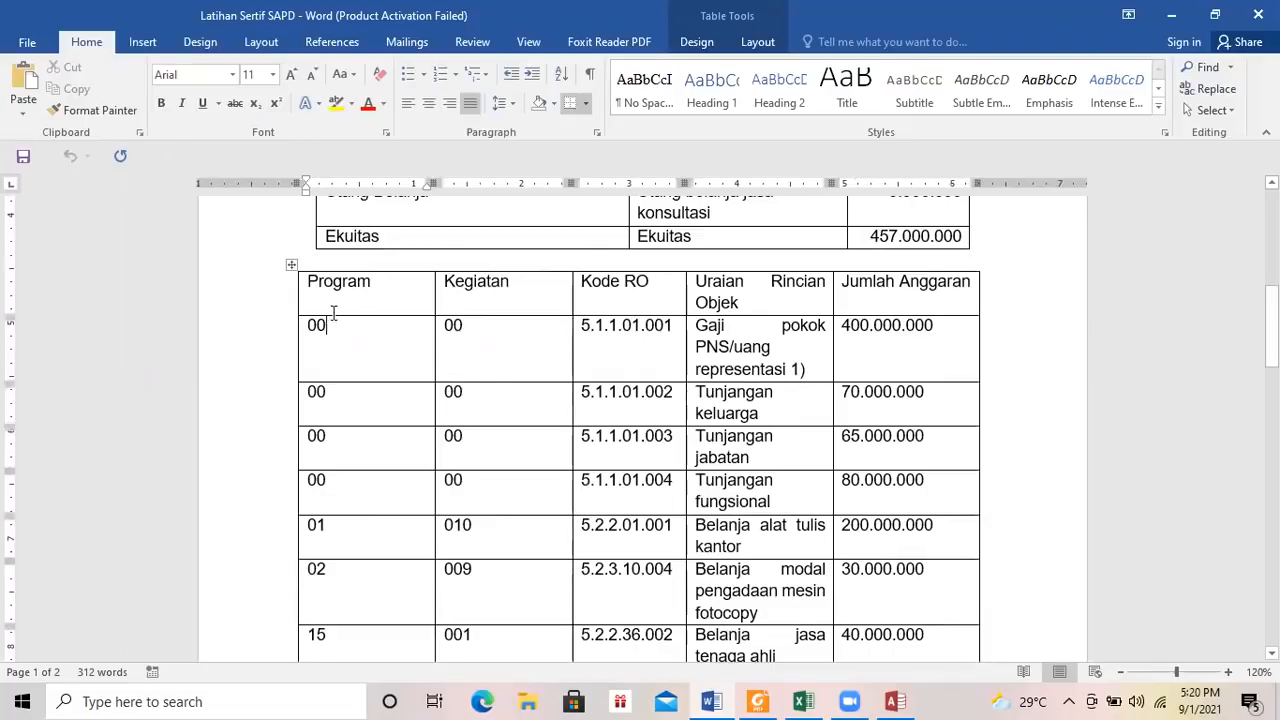
pyautogui.moveTo(330, 290); pyautogui.dragTo(912, 401)
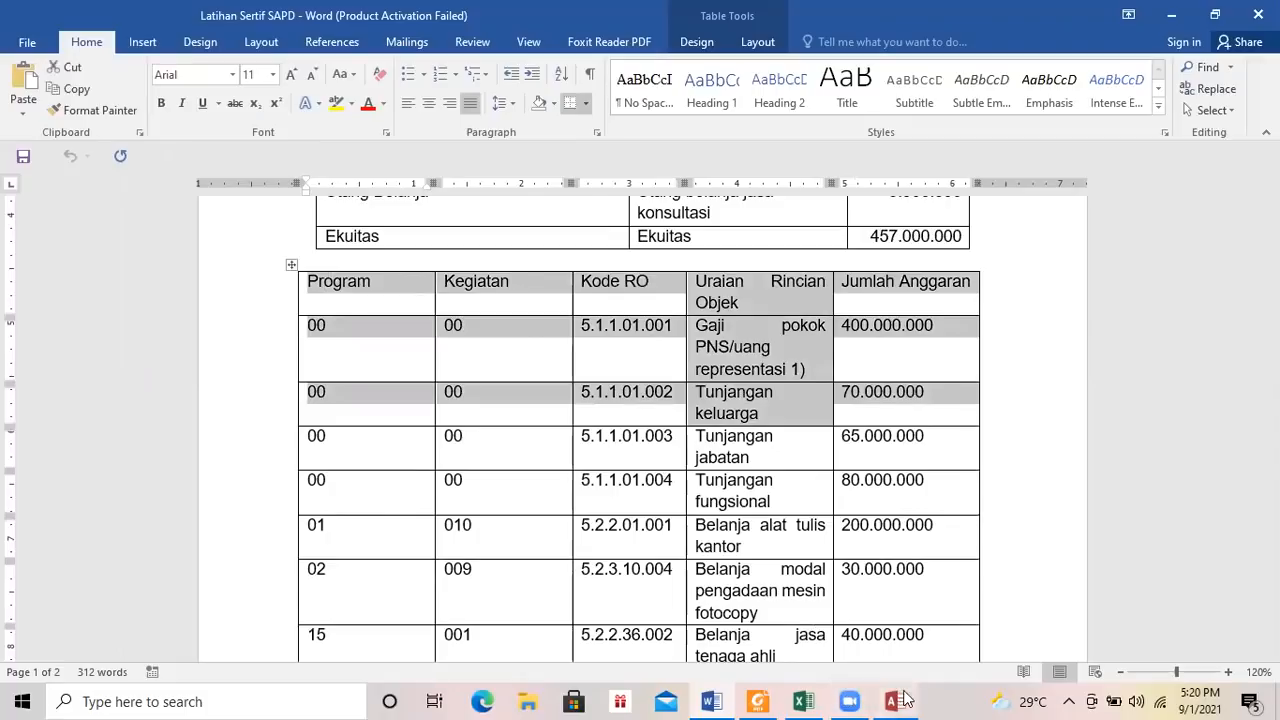
# Return to SAPD, close the opening balance form, and start a new APBD budget entry with Urusan 1.01.01.
pyautogui.click(895, 701)
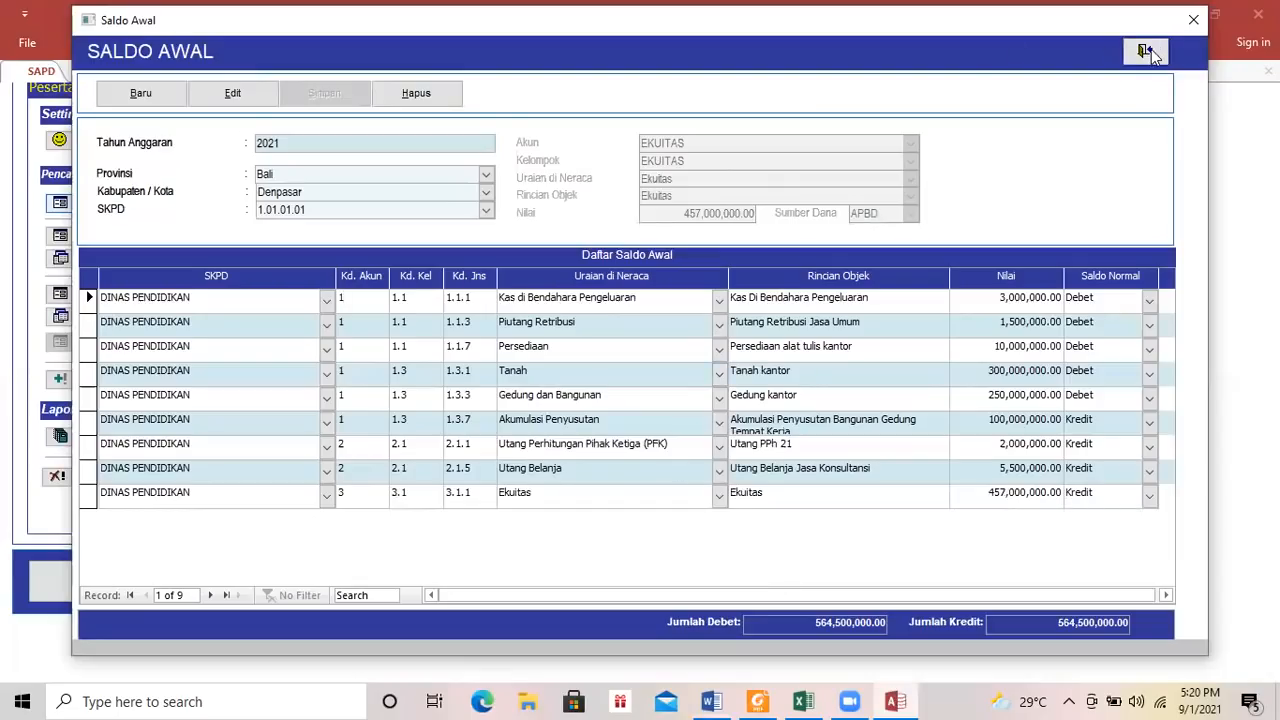
pyautogui.click(1145, 50)
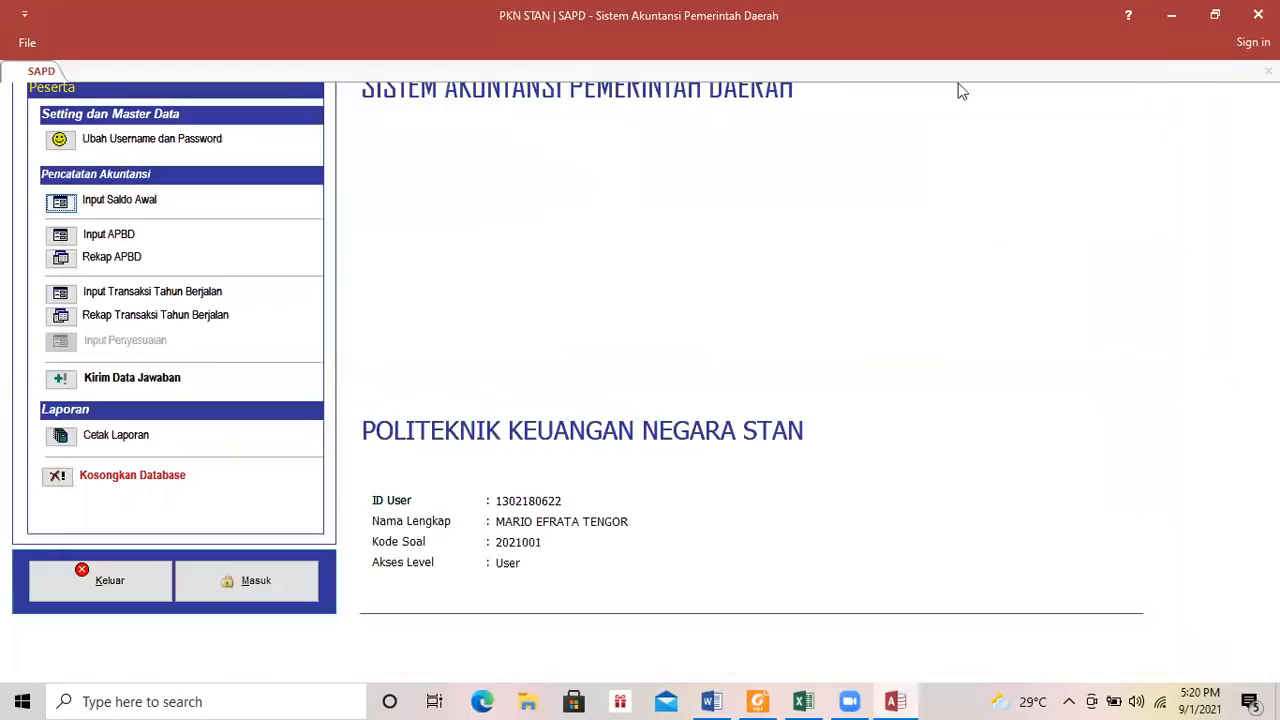
pyautogui.click(59, 236)
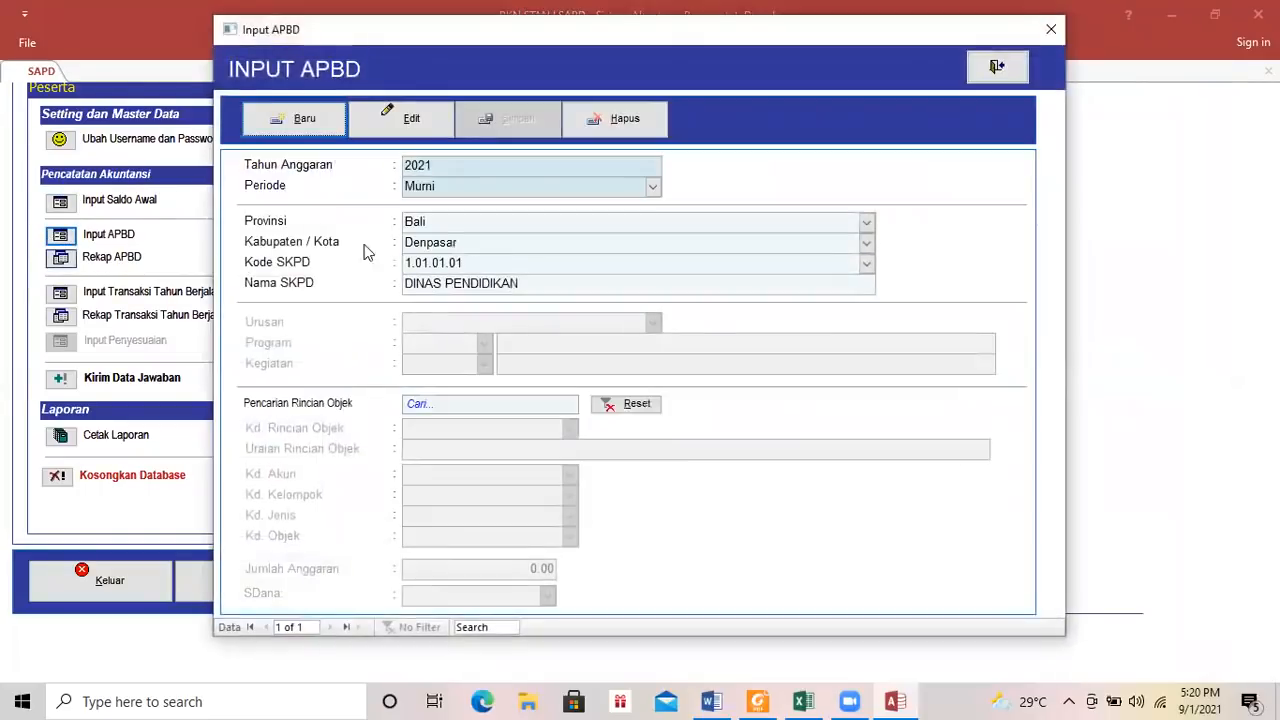
pyautogui.click(306, 134)
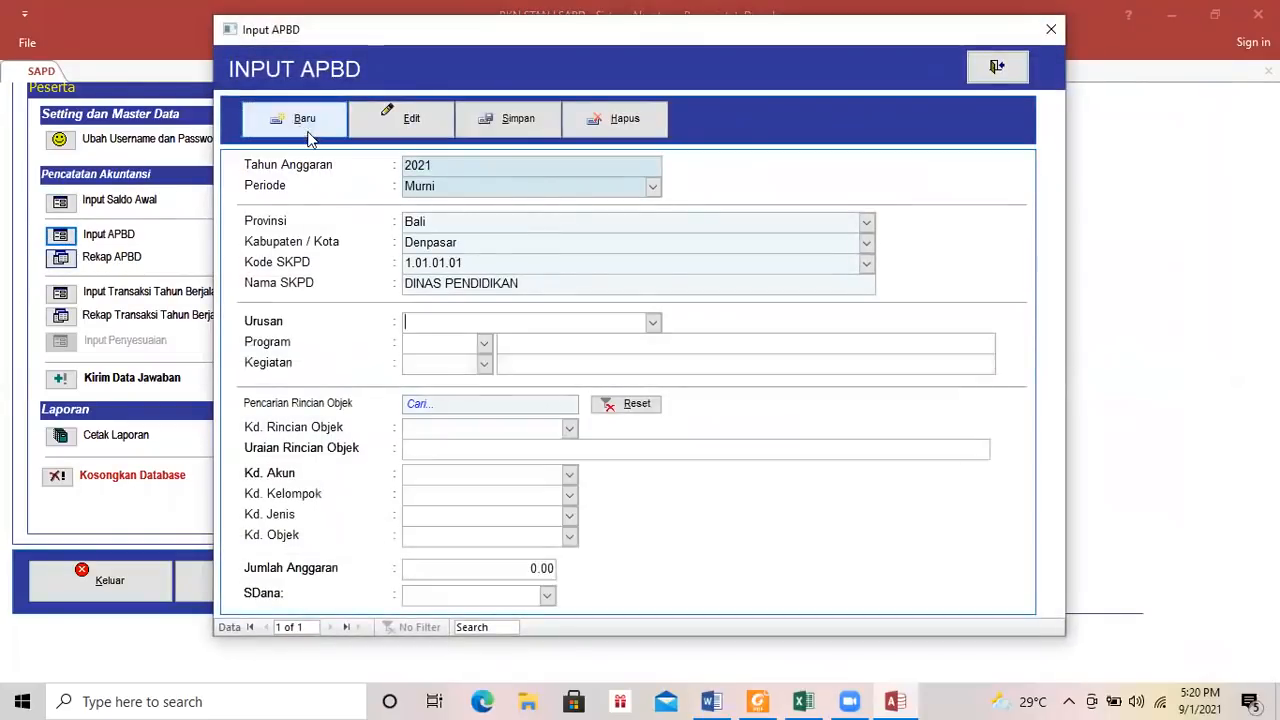
pyautogui.click(654, 320)
pyautogui.click(544, 345)
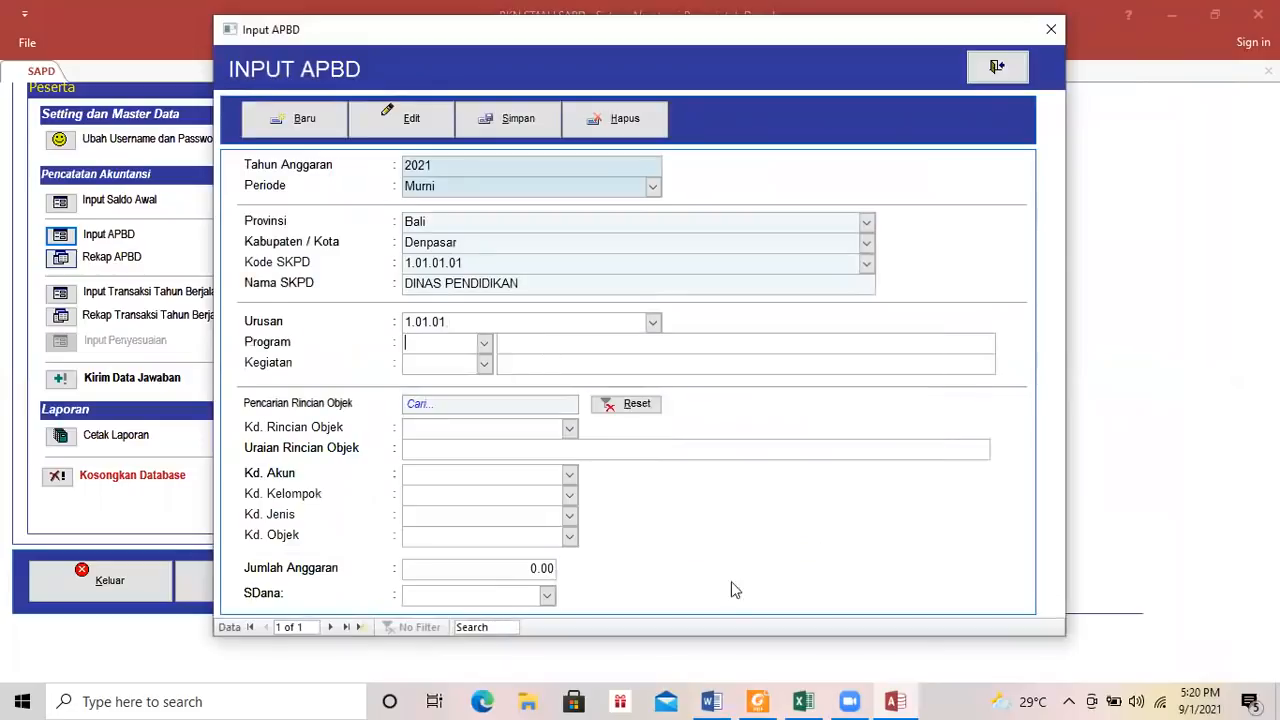
# Check the Gaji pokok row in the Word budget table and set the SAPD entry's Program and Kegiatan to 00.
pyautogui.click(711, 701)
pyautogui.click(474, 348)
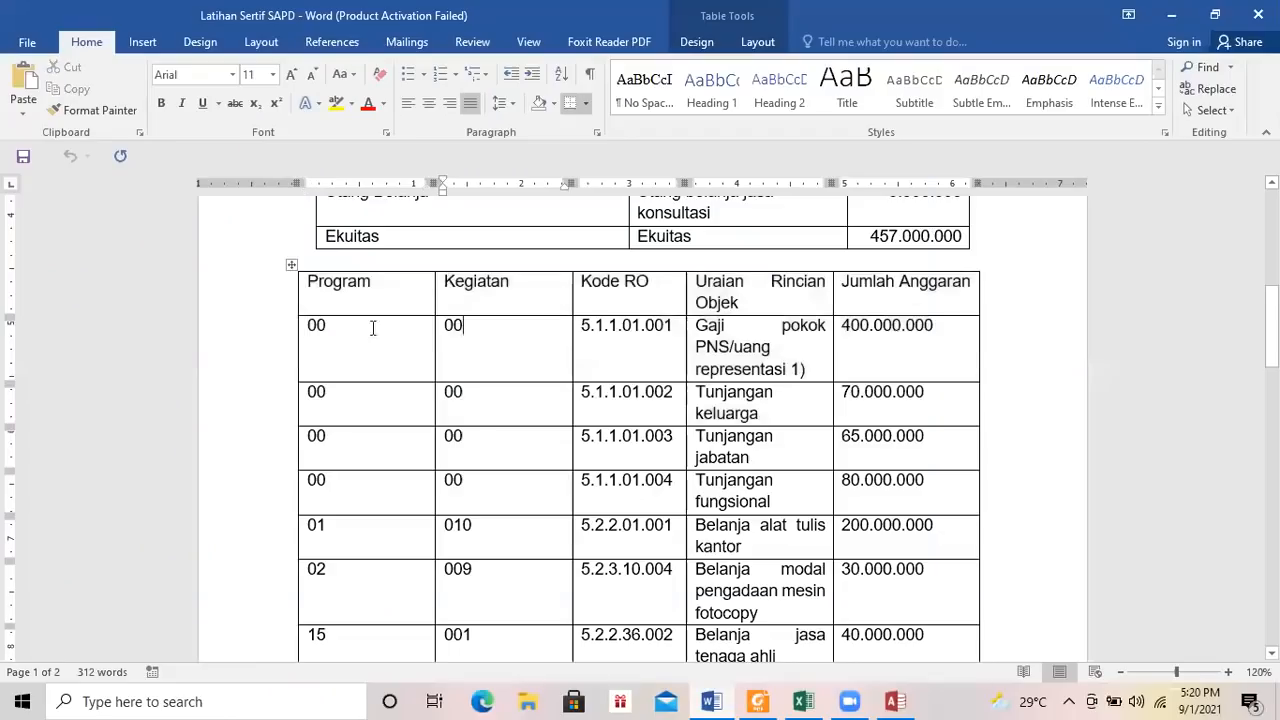
pyautogui.moveTo(325, 328); pyautogui.dragTo(934, 360)
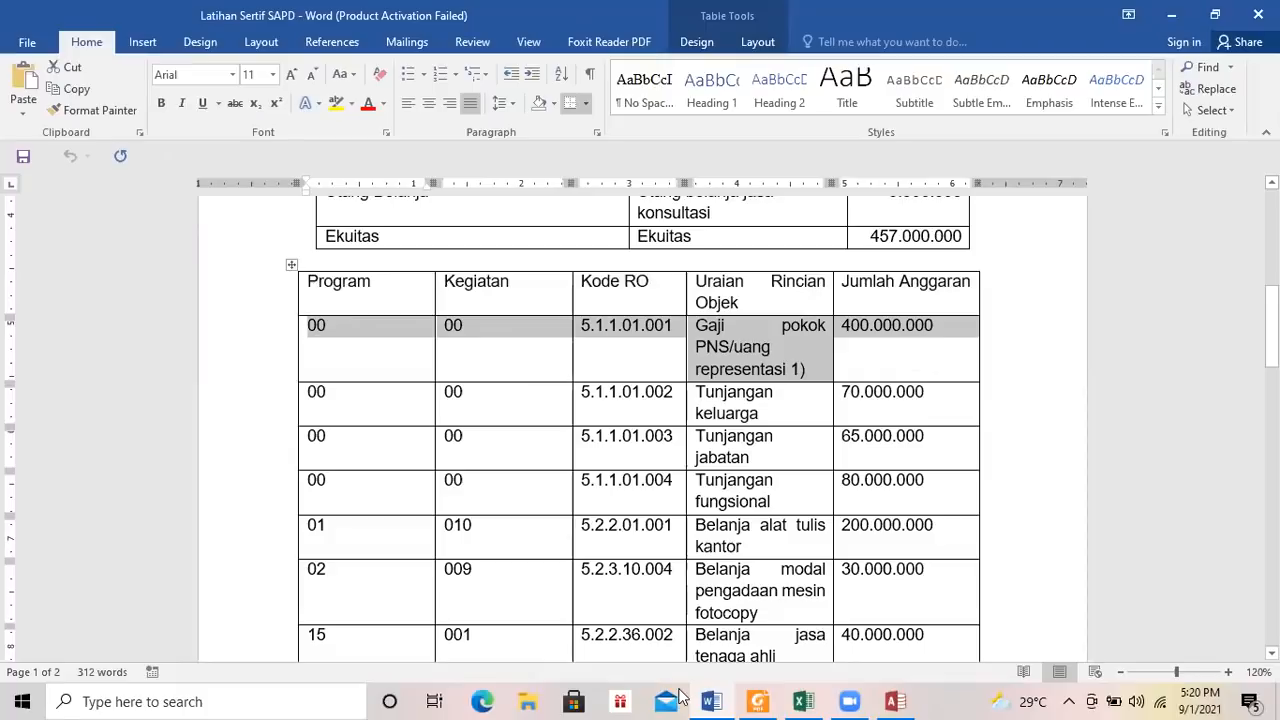
pyautogui.click(897, 701)
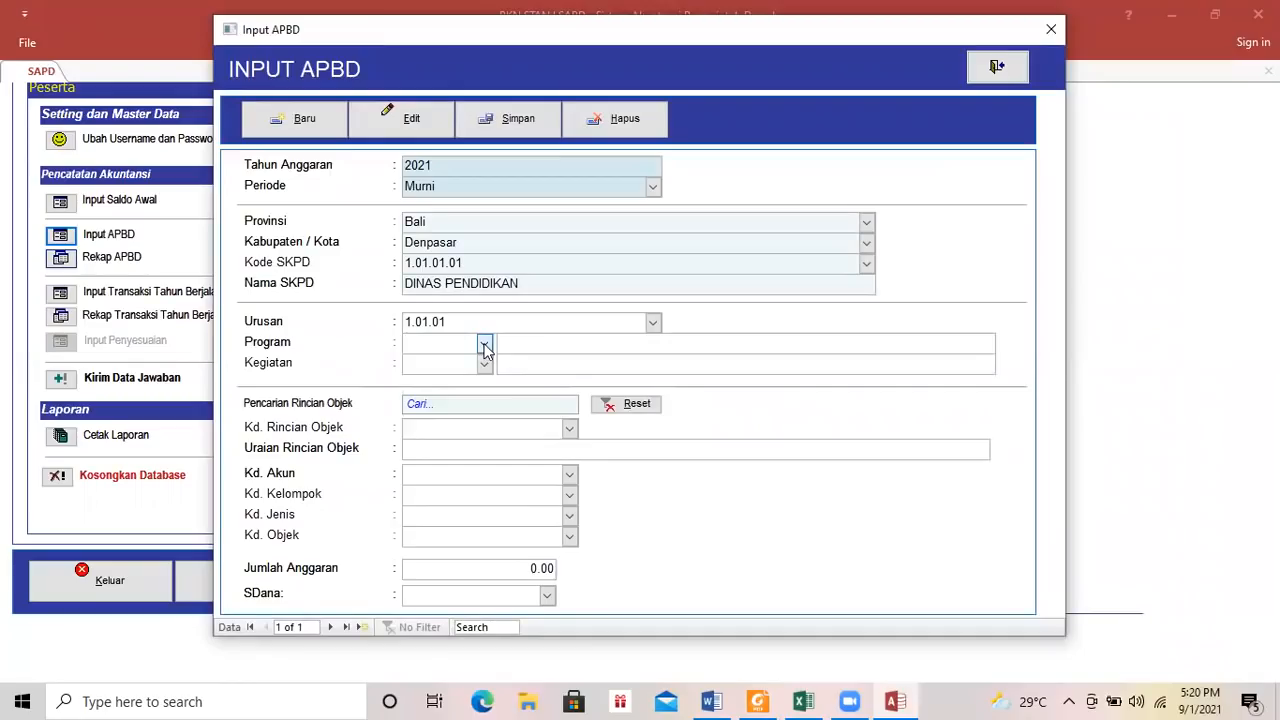
pyautogui.click(484, 364)
pyautogui.click(491, 383)
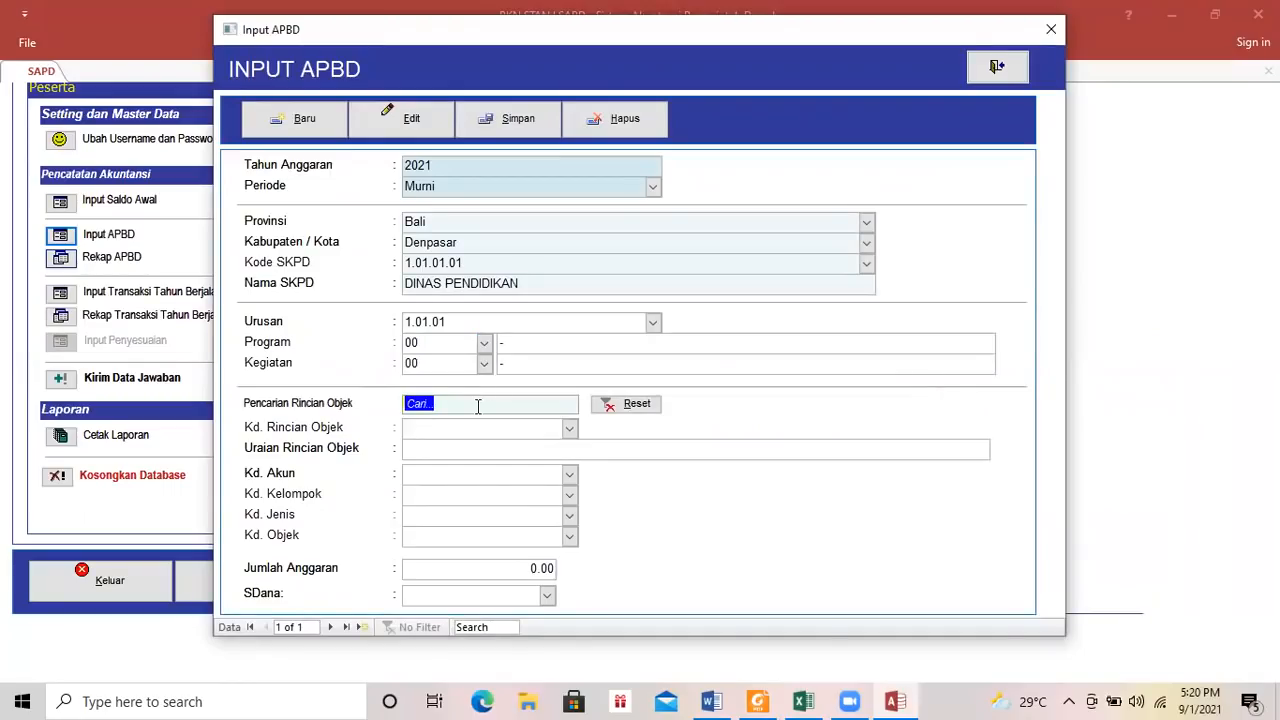
# Search the detail objects for "gaji" and choose 5.1.1.01.001 Gaji pokok PNS/uang representasi 1).
pyautogui.write('gaji')
pyautogui.click(569, 430)
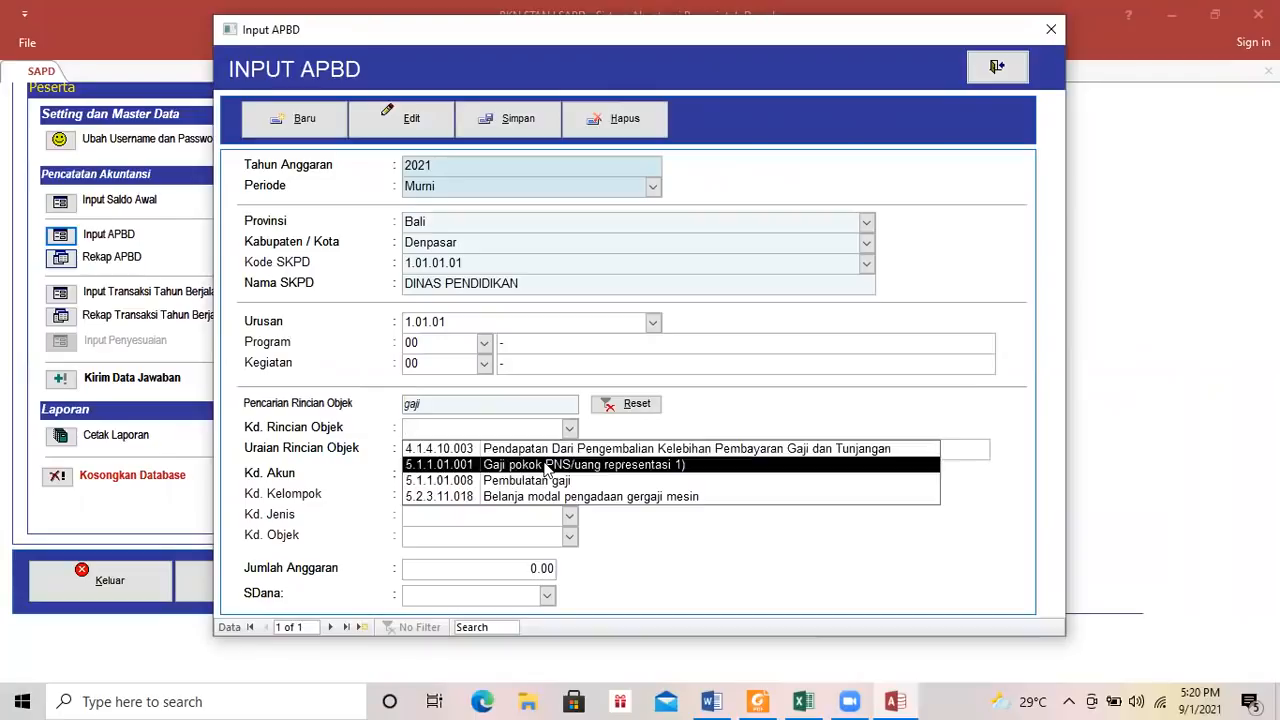
pyautogui.click(547, 466)
# Check the Gaji pokok amount in the Word exercise, set the SAPD budget amount to 400,000,000 with funding source APBD, and save the entry.
pyautogui.click(893, 701)
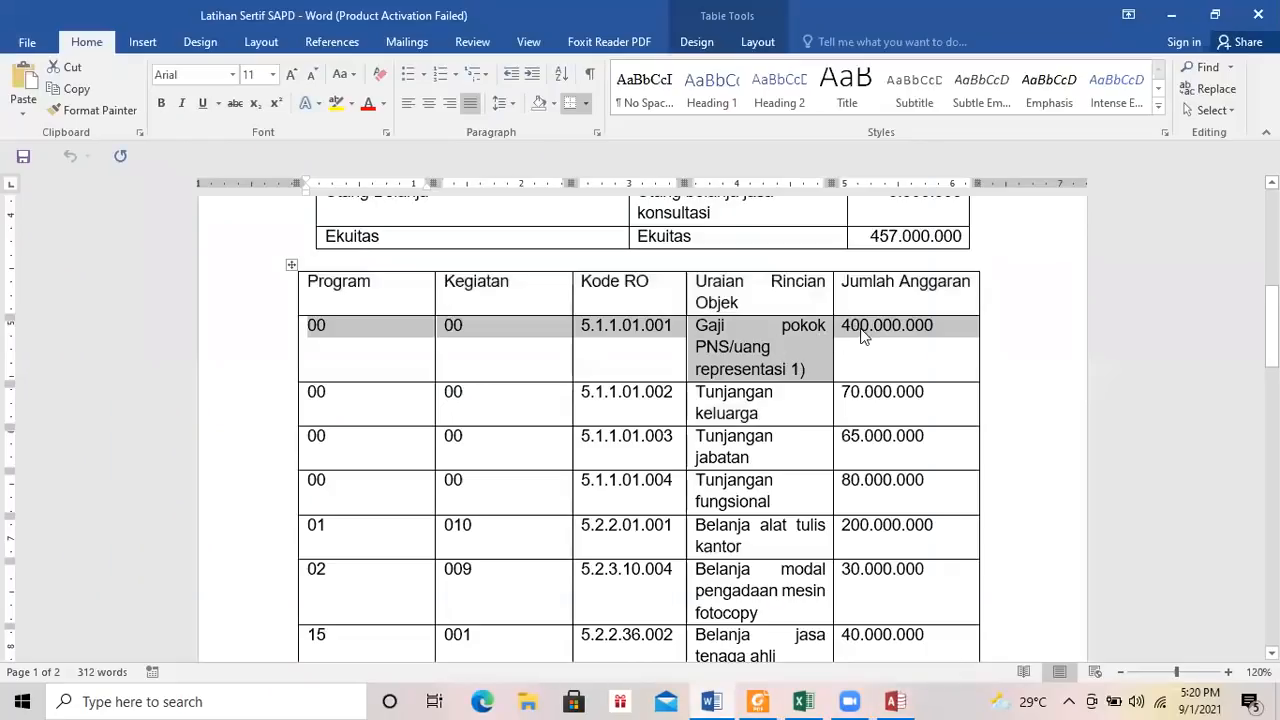
pyautogui.moveTo(842, 325); pyautogui.dragTo(960, 334)
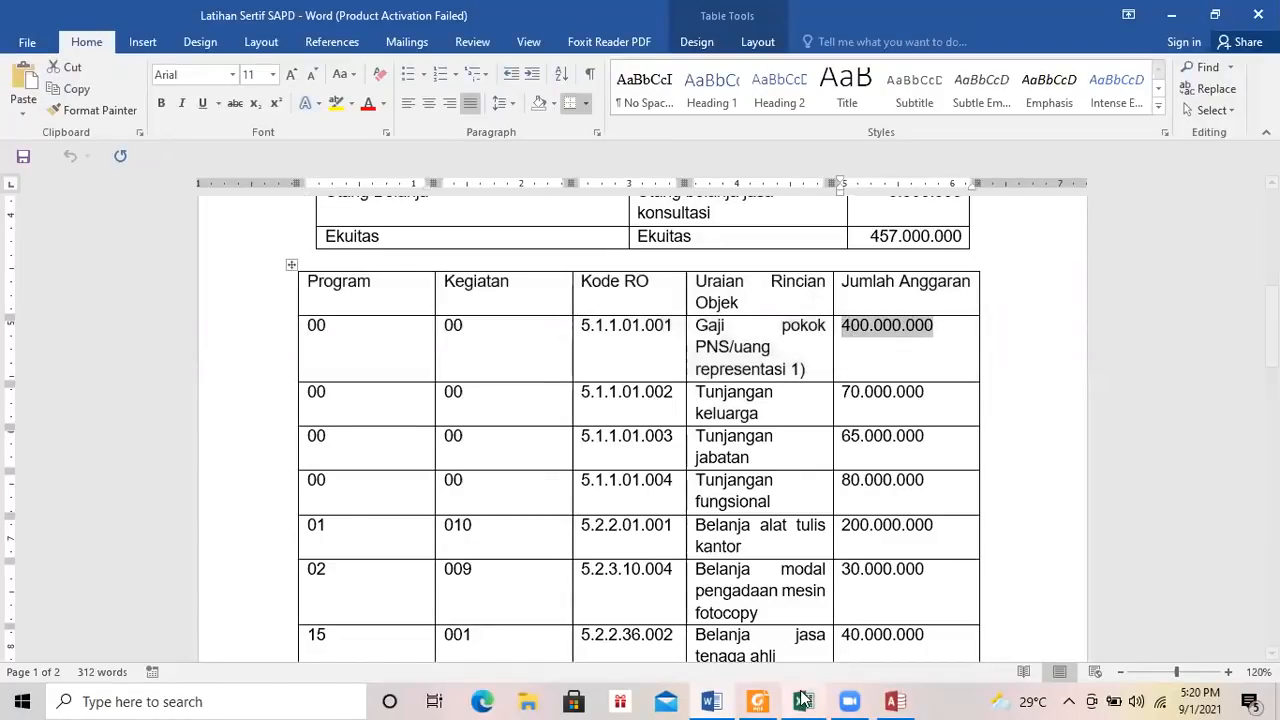
pyautogui.click(893, 701)
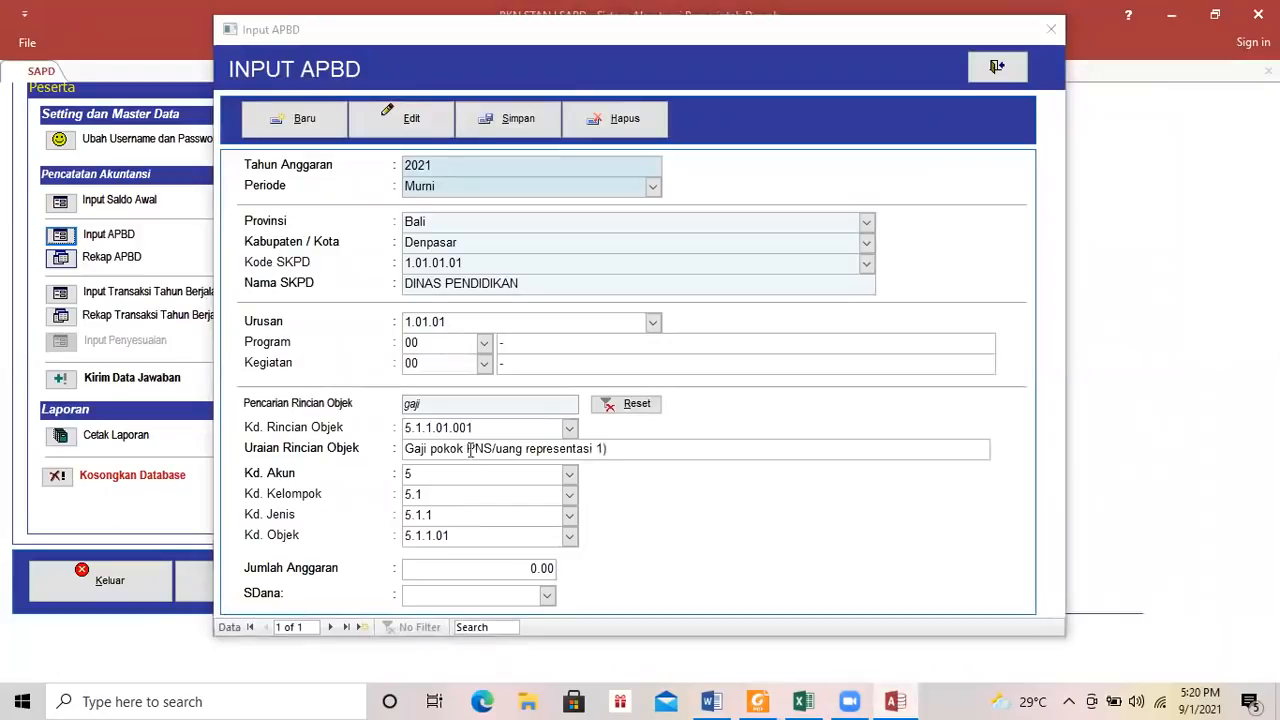
pyautogui.doubleClick(541, 568)
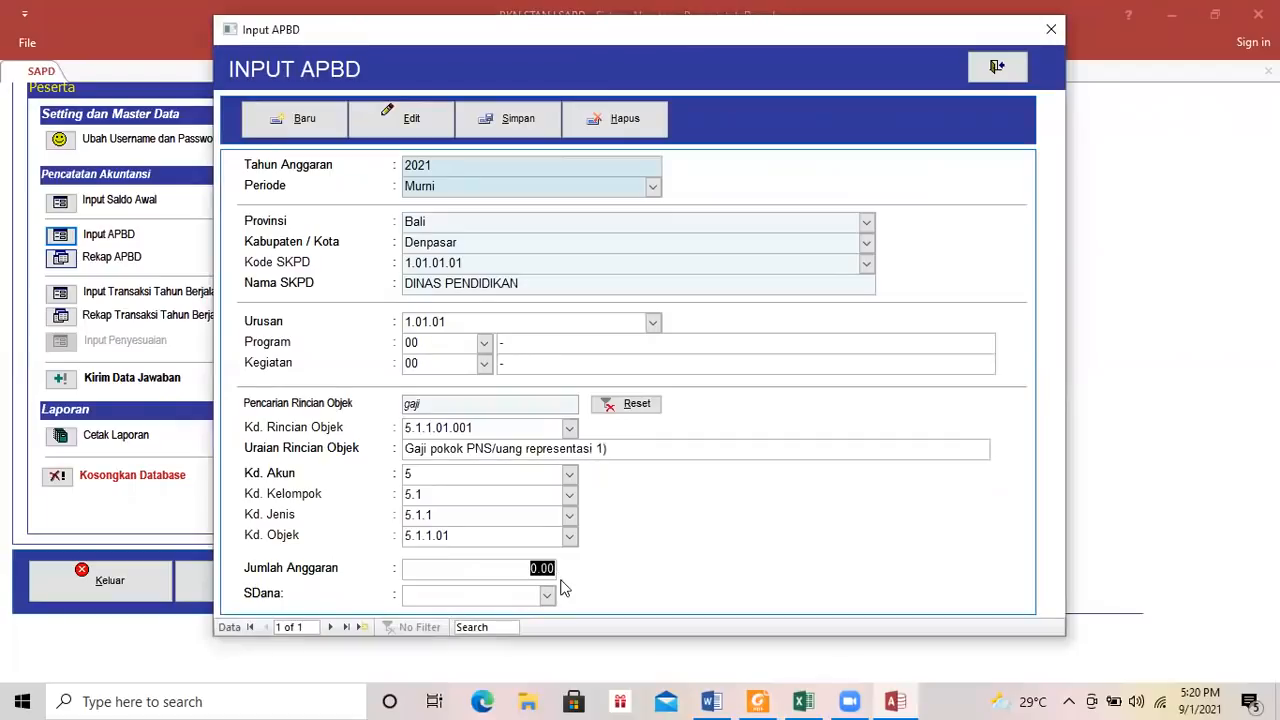
pyautogui.write('400,000,000')
pyautogui.click(547, 595)
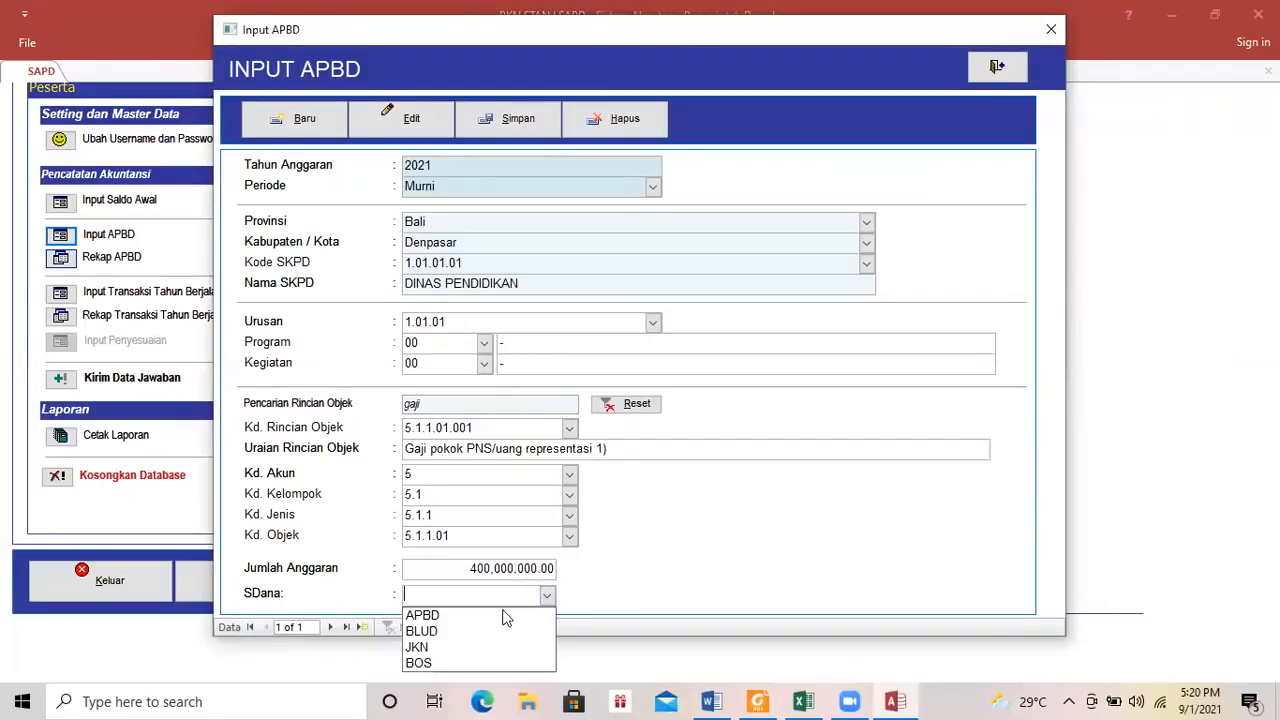
pyautogui.click(505, 614)
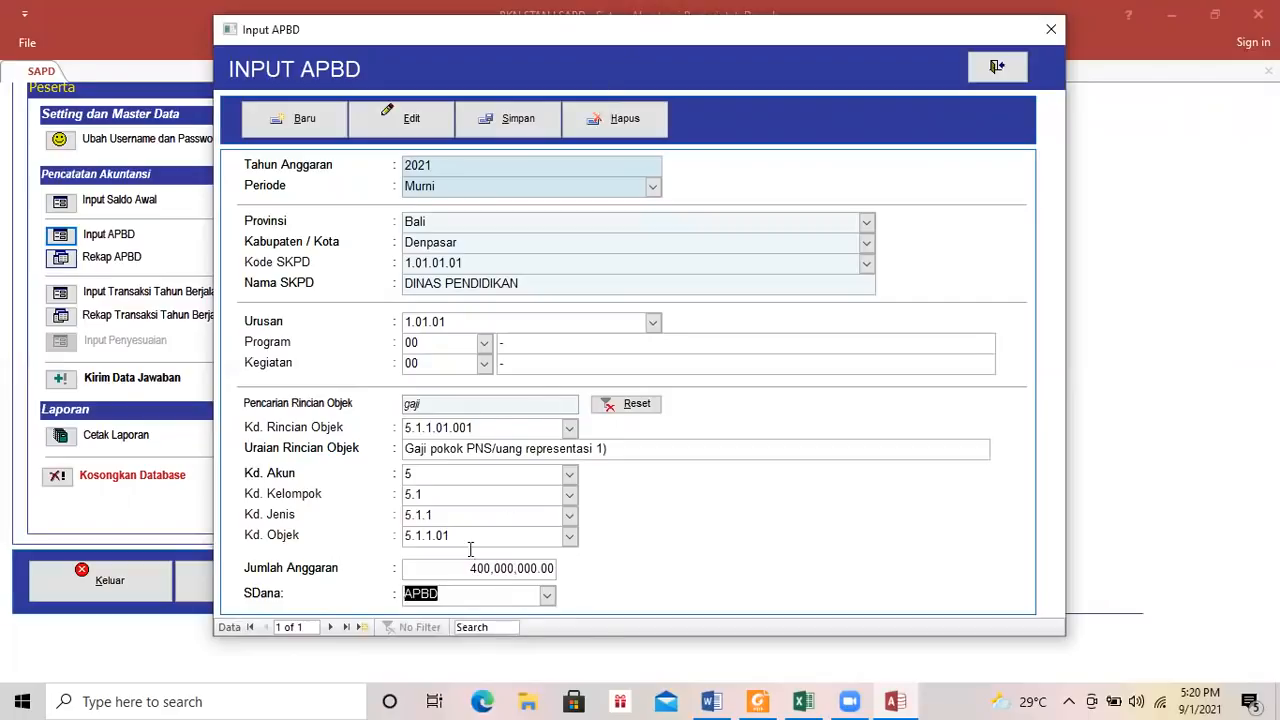
pyautogui.click(478, 116)
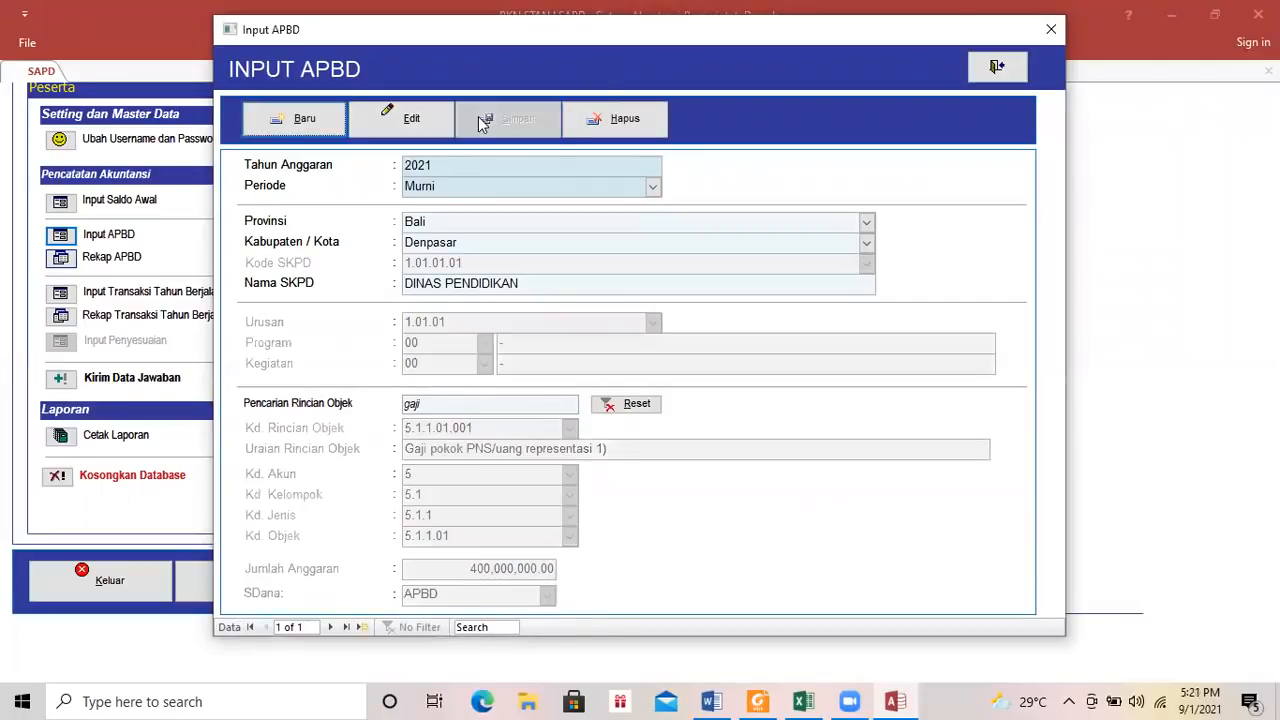
# Check the saved Gaji pokok budget entry in the APBD recap and return to the APBD input form.
pyautogui.click(998, 66)
pyautogui.click(80, 259)
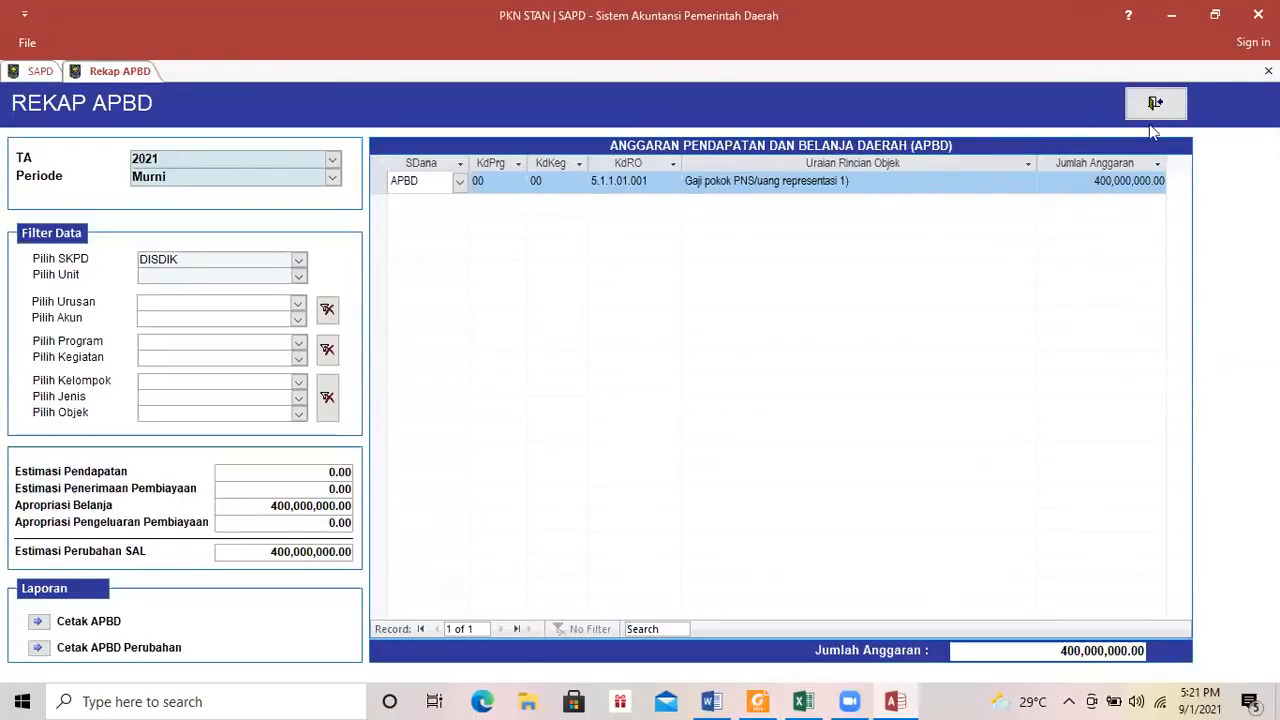
pyautogui.click(1155, 103)
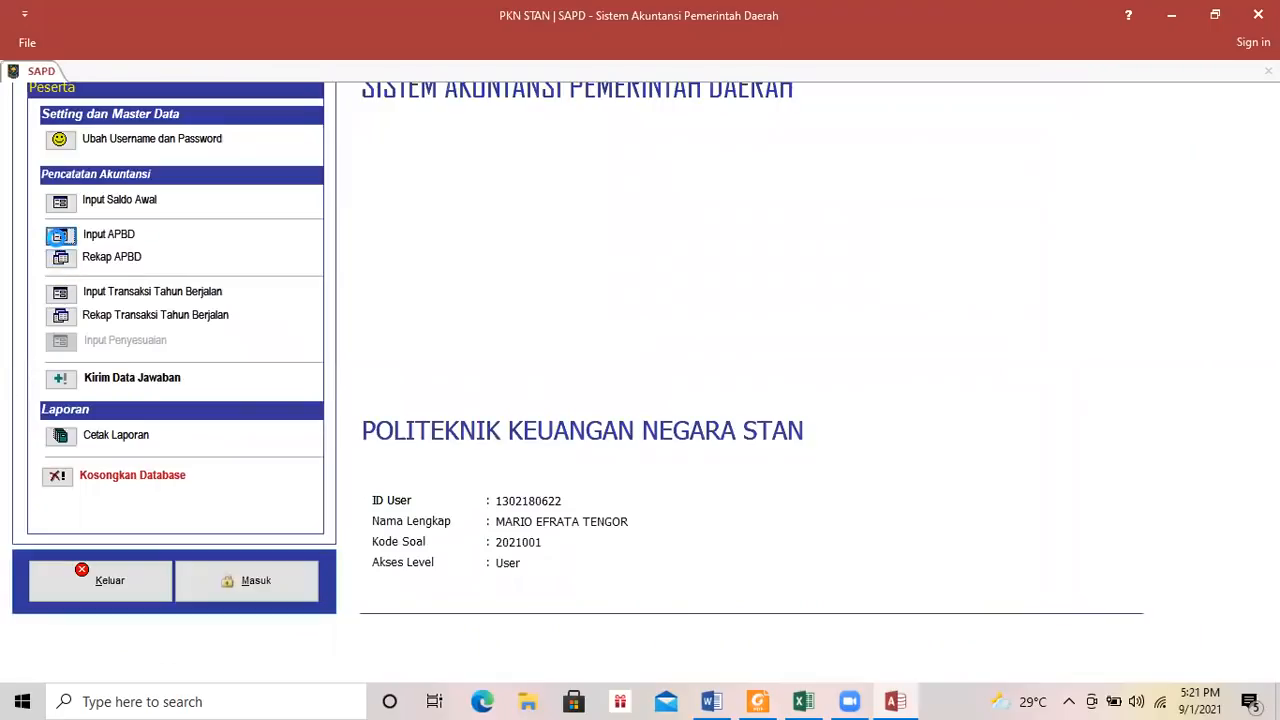
pyautogui.click(60, 235)
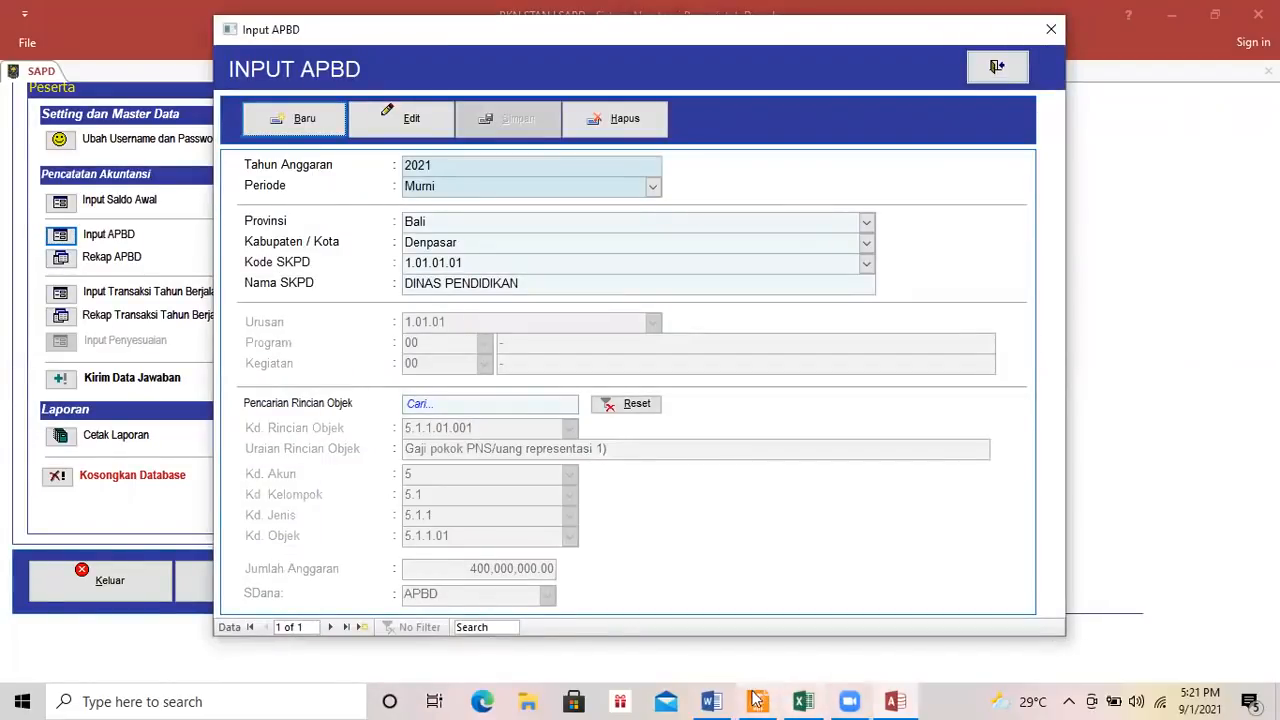
# Find the Retribusi Sewa Tanah row in the Word exercise's budget table and highlight it.
pyautogui.click(712, 701)
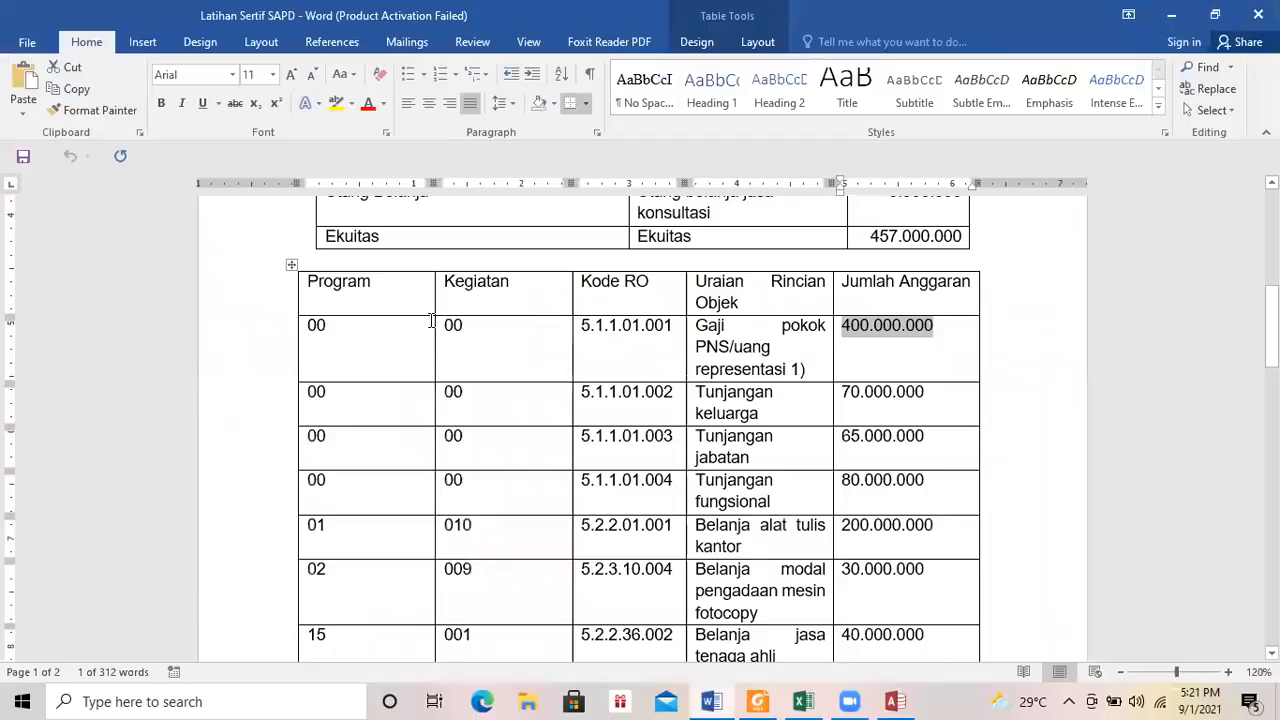
pyautogui.click(280, 328)
pyautogui.scroll(-4, 898, 470)
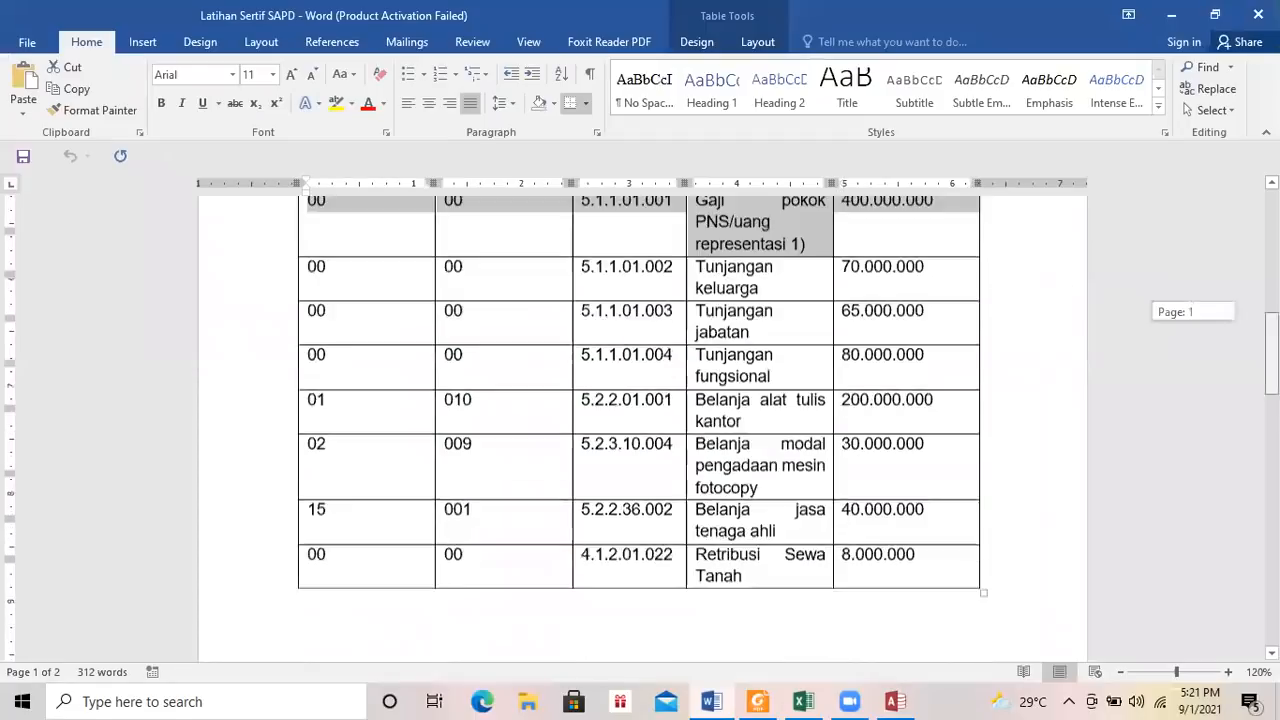
pyautogui.scroll(1, 898, 470)
pyautogui.moveTo(905, 462); pyautogui.dragTo(388, 446)
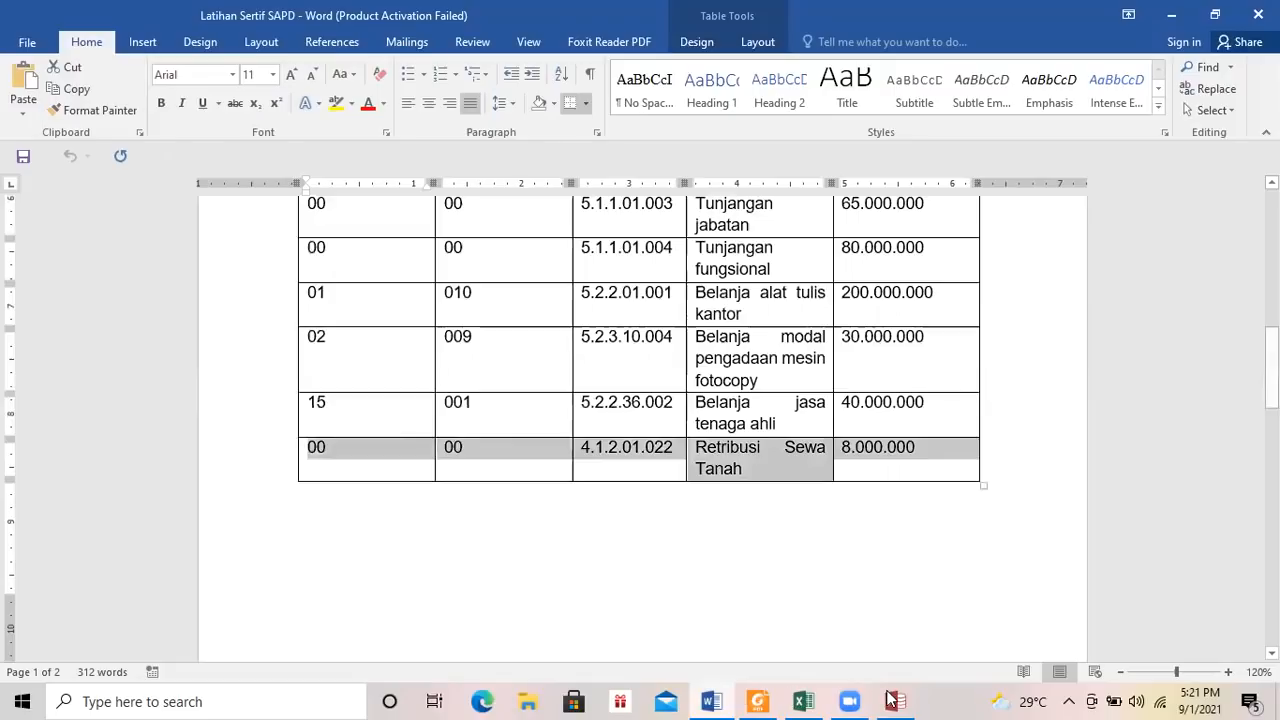
# In SAPD, start a new APBD budget entry and set its Urusan to 1.01.01.
pyautogui.moveTo(892, 700)
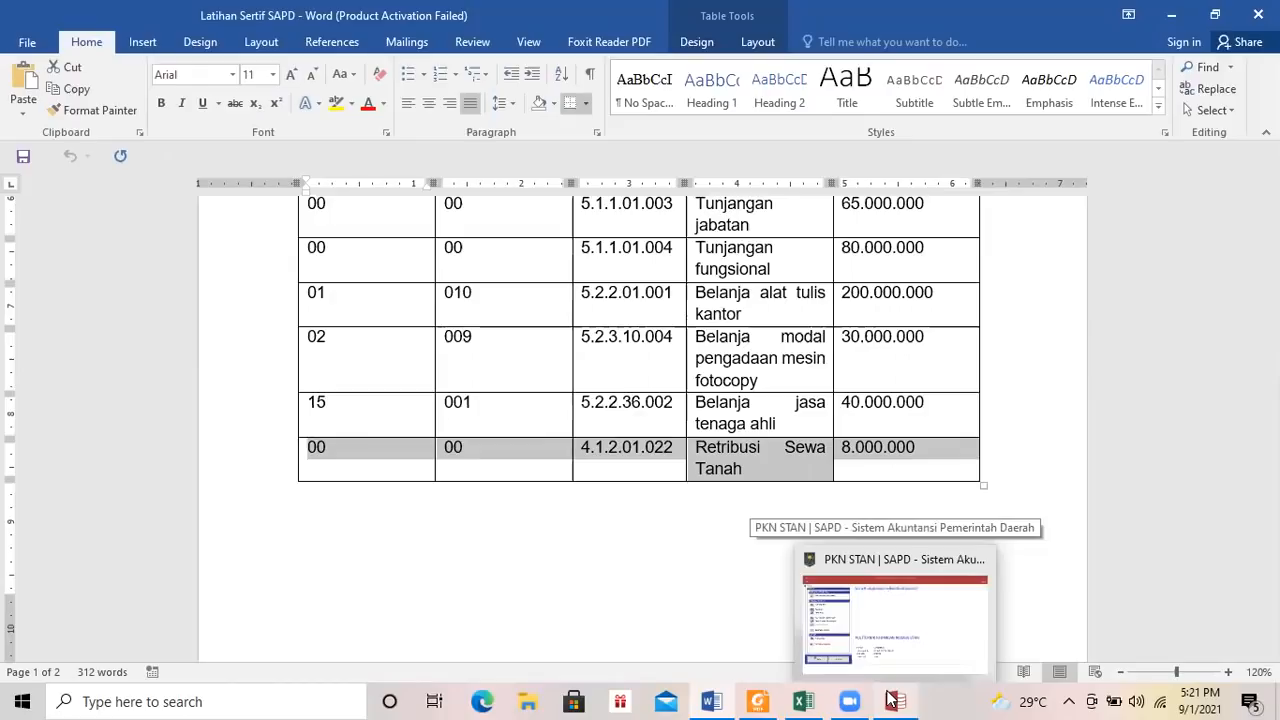
pyautogui.click(892, 700)
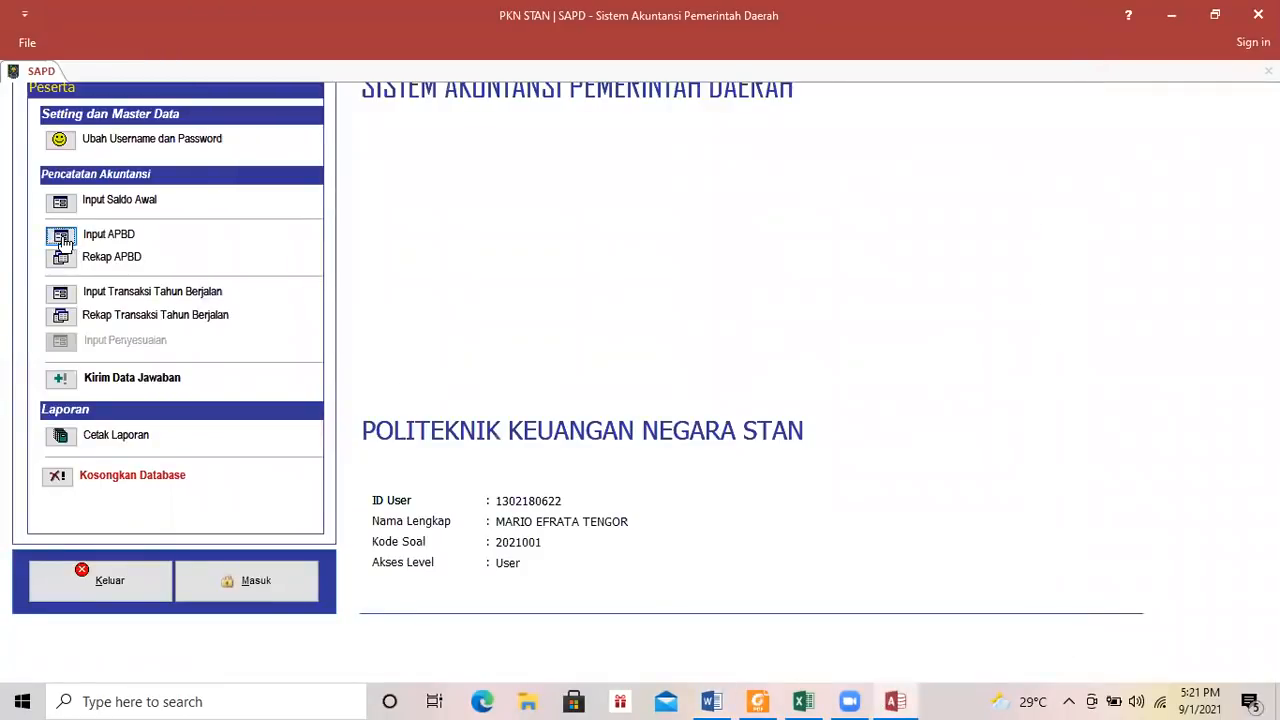
pyautogui.click(61, 237)
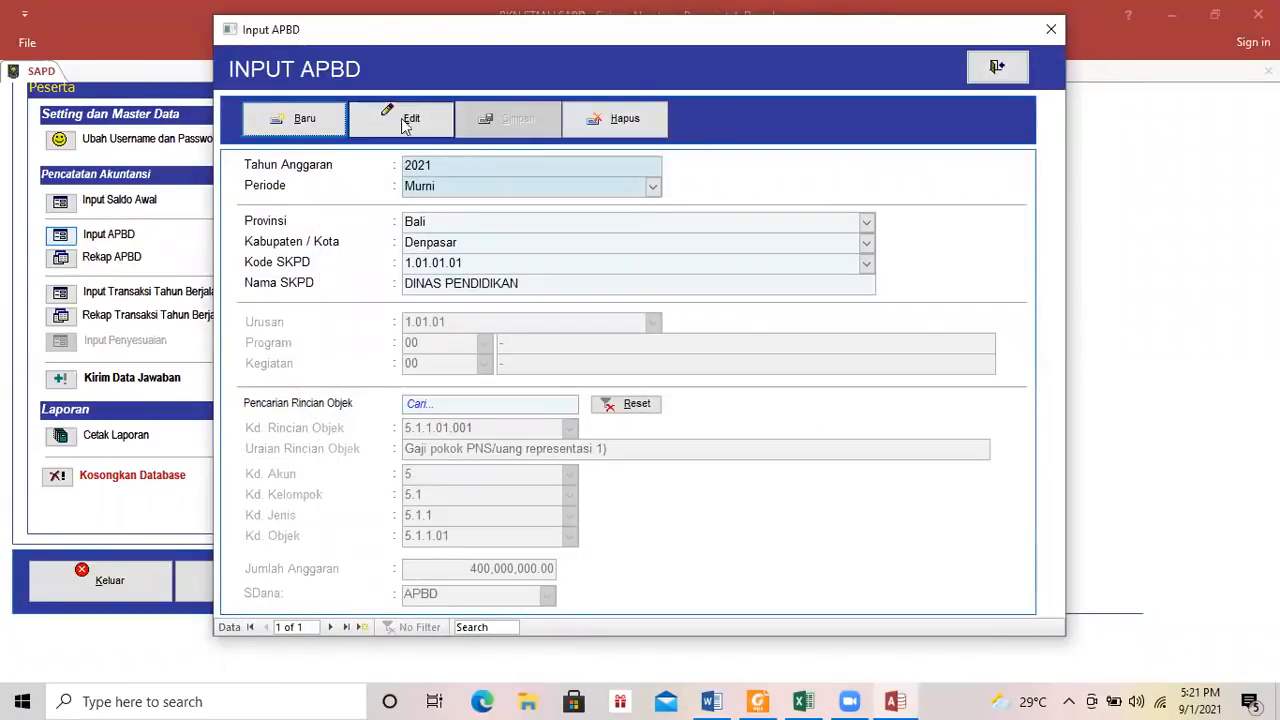
pyautogui.click(305, 120)
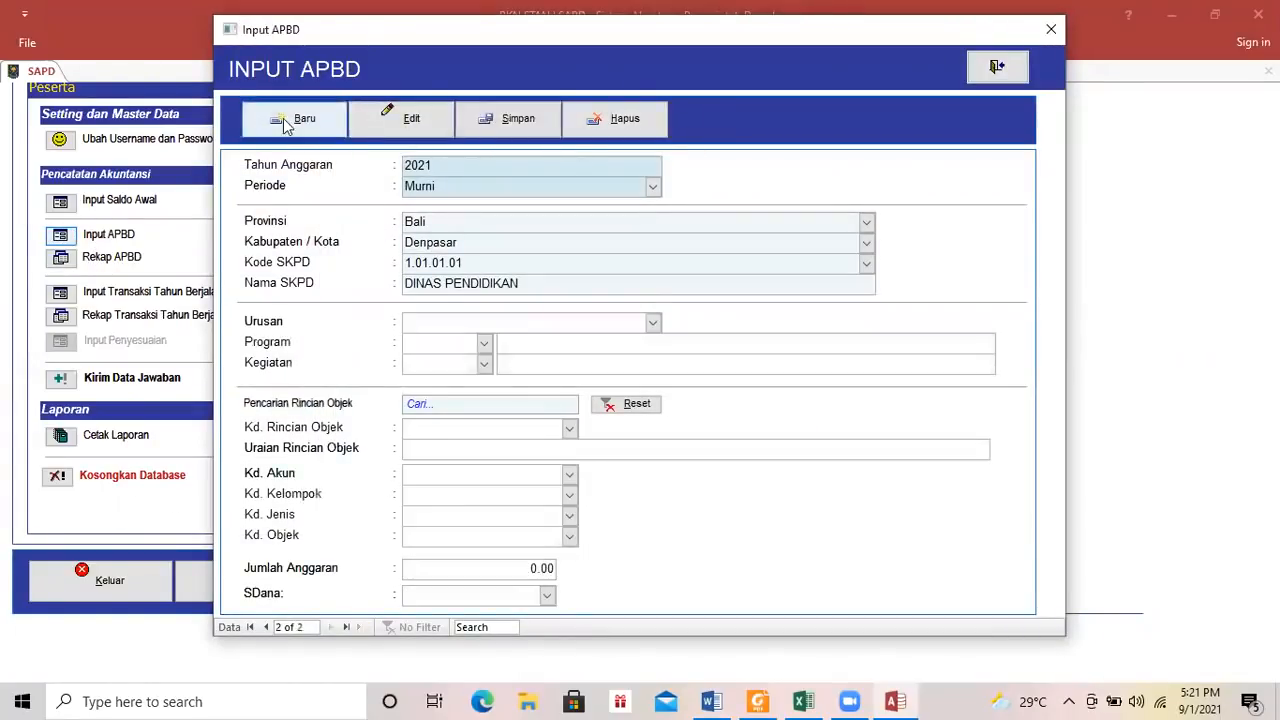
pyautogui.click(652, 325)
pyautogui.click(608, 336)
# Recheck the Retribusi Sewa Tanah row in the Word table and set the SAPD entry's Program and Kegiatan to 00.
pyautogui.click(713, 700)
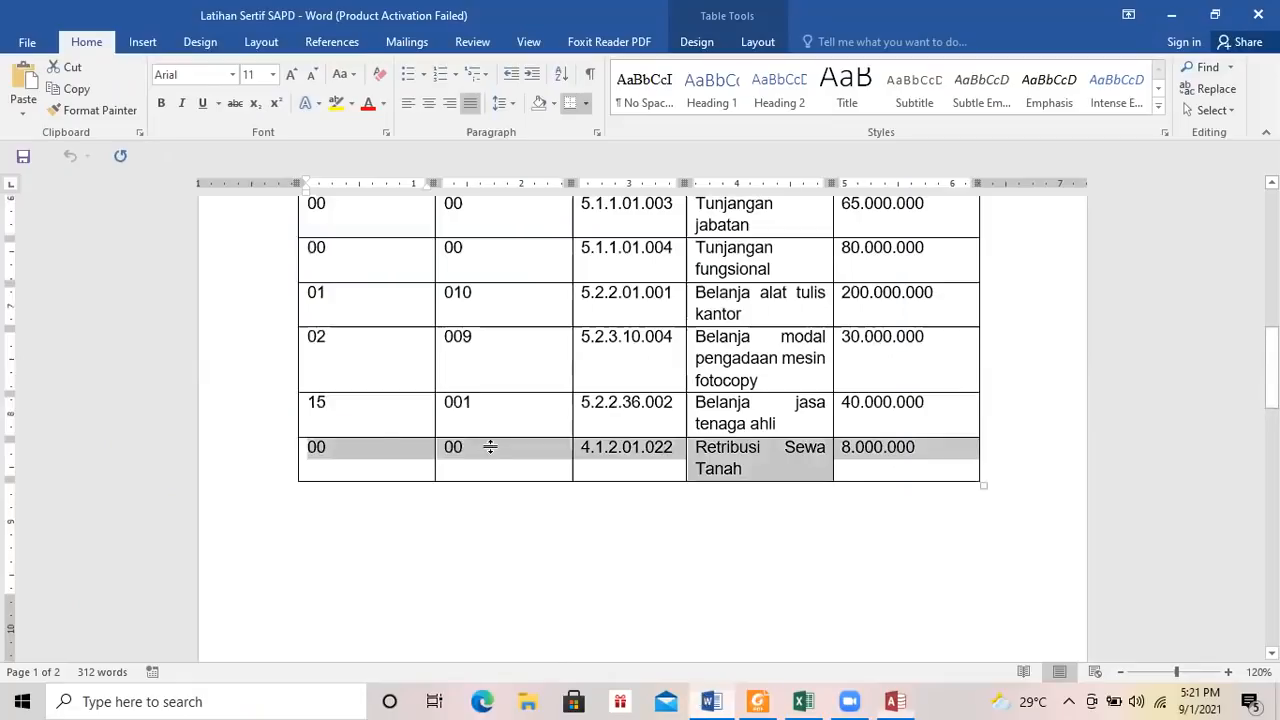
pyautogui.moveTo(490, 438); pyautogui.dragTo(490, 447)
pyautogui.hotkey('ctrl', 'z')
pyautogui.moveTo(394, 451); pyautogui.dragTo(900, 465)
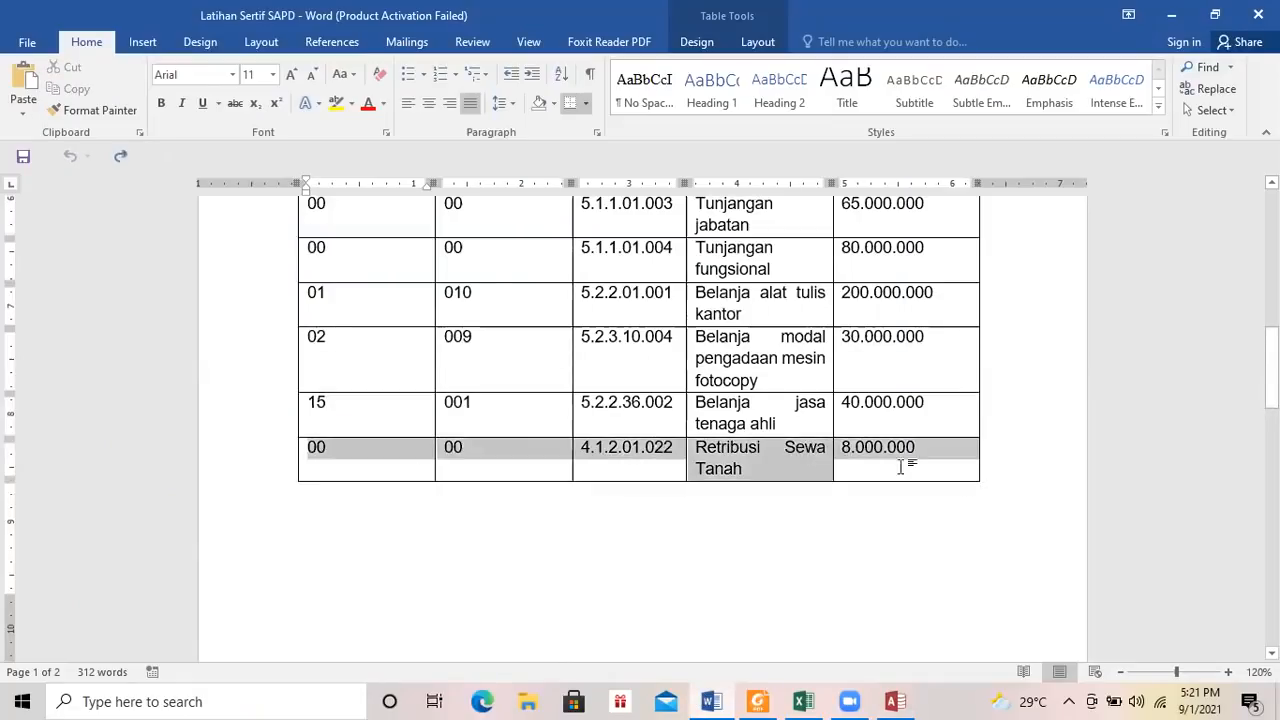
pyautogui.click(895, 701)
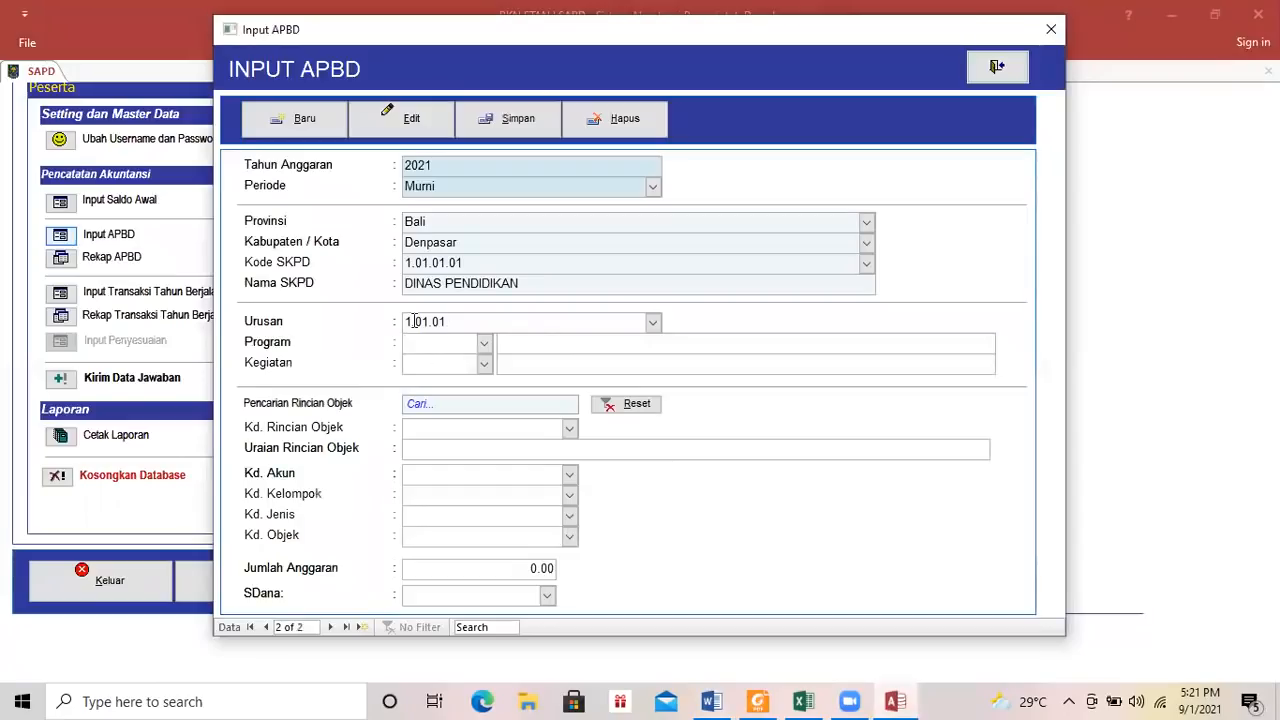
pyautogui.click(483, 344)
pyautogui.click(483, 366)
pyautogui.click(483, 363)
pyautogui.click(486, 384)
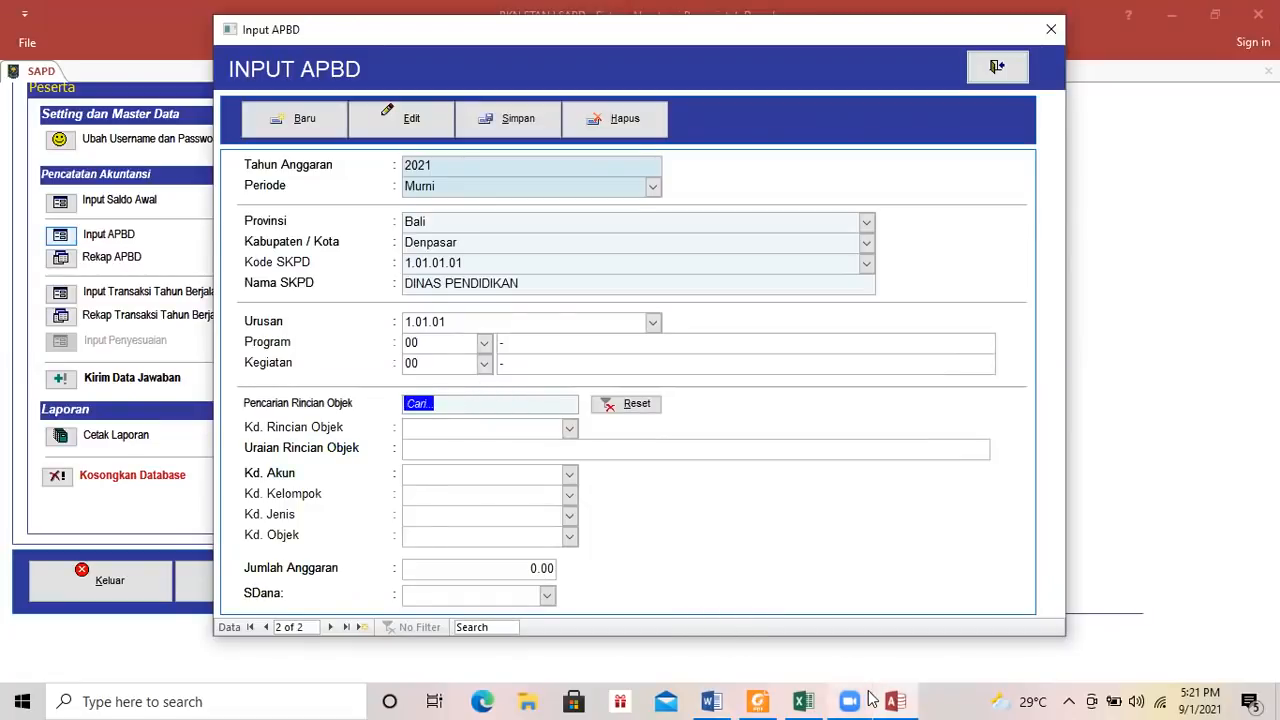
# Search the detail objects for "sewa" and choose 4.1.2.01.022 Retribusi Sewa Tanah.
pyautogui.click(702, 699)
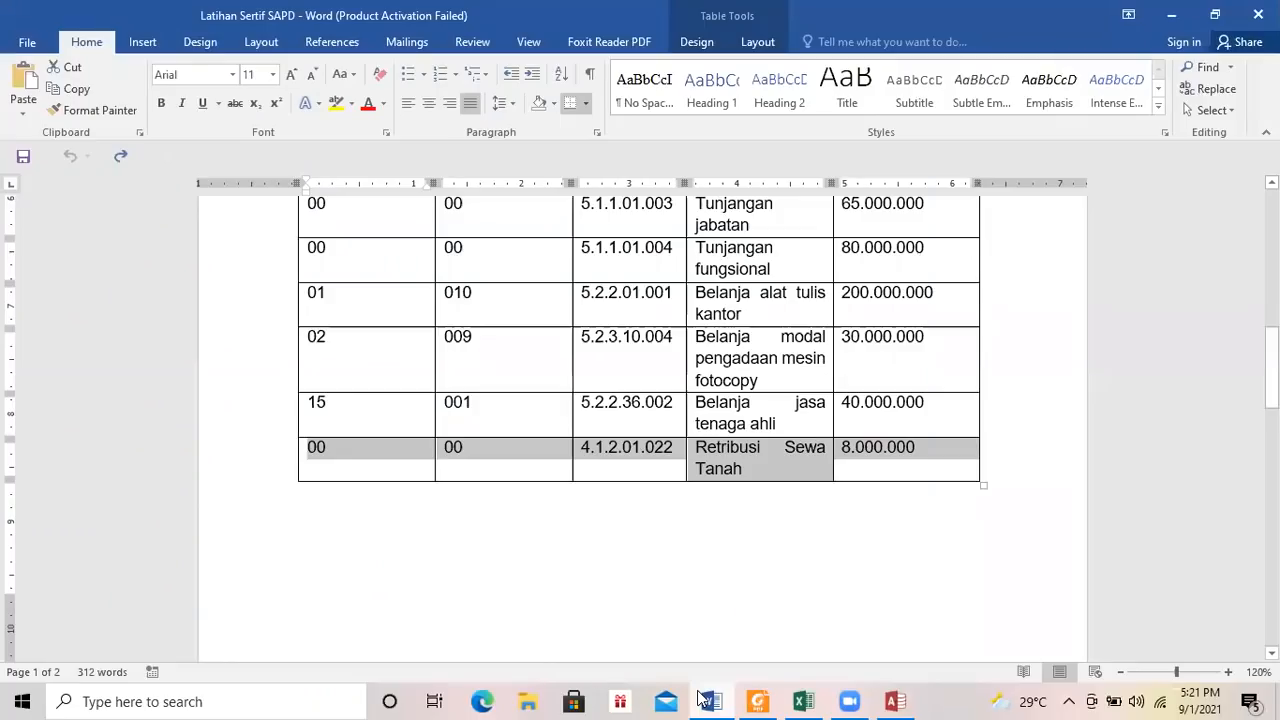
pyautogui.click(702, 699)
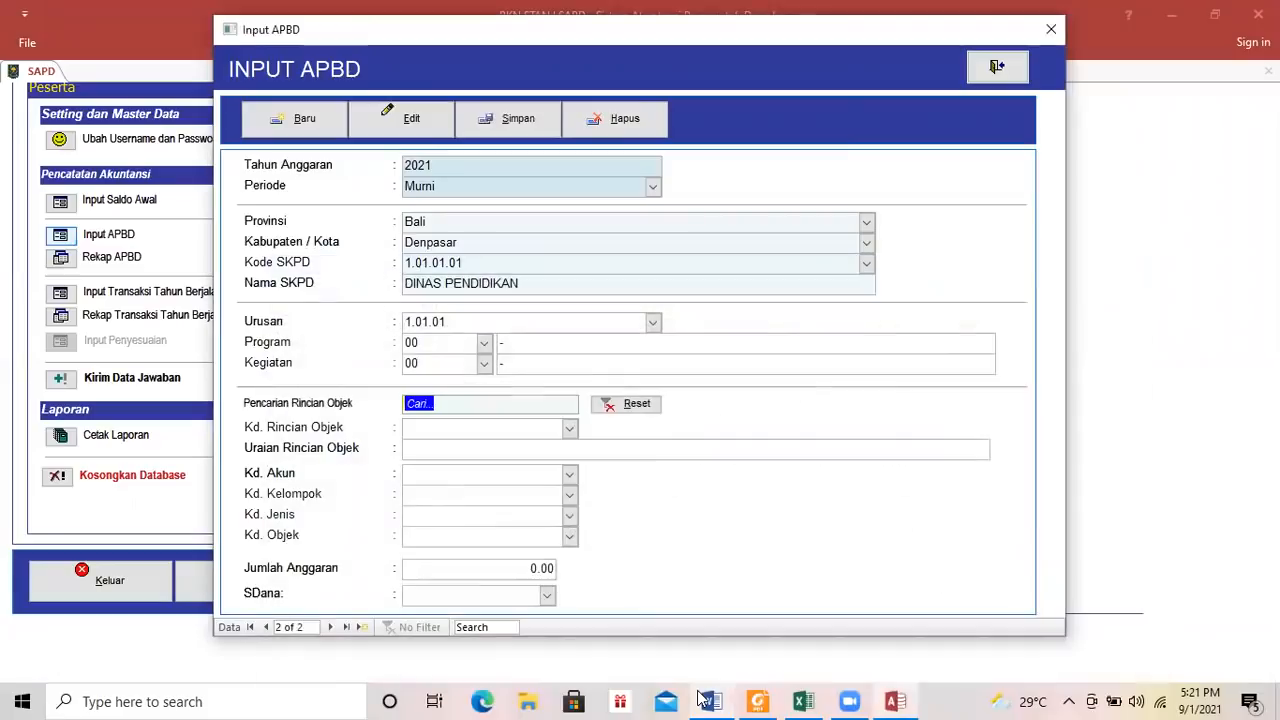
pyautogui.write('sewa')
pyautogui.click(570, 431)
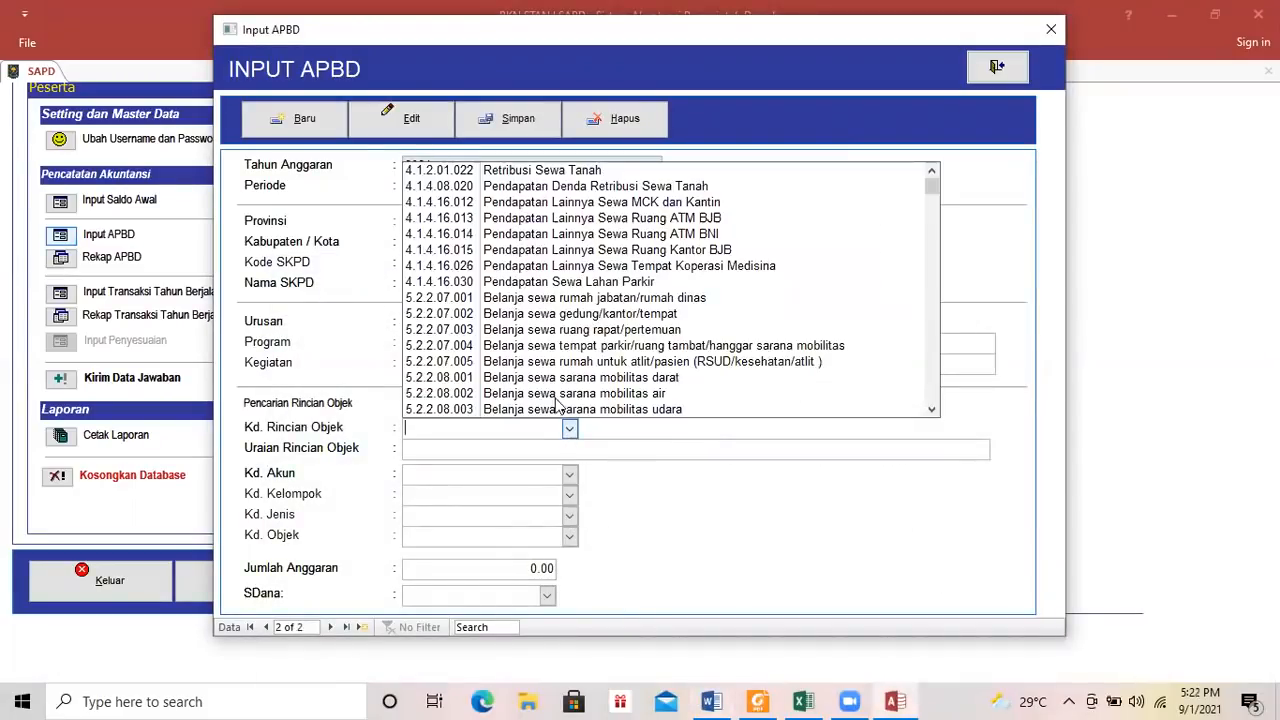
pyautogui.click(561, 178)
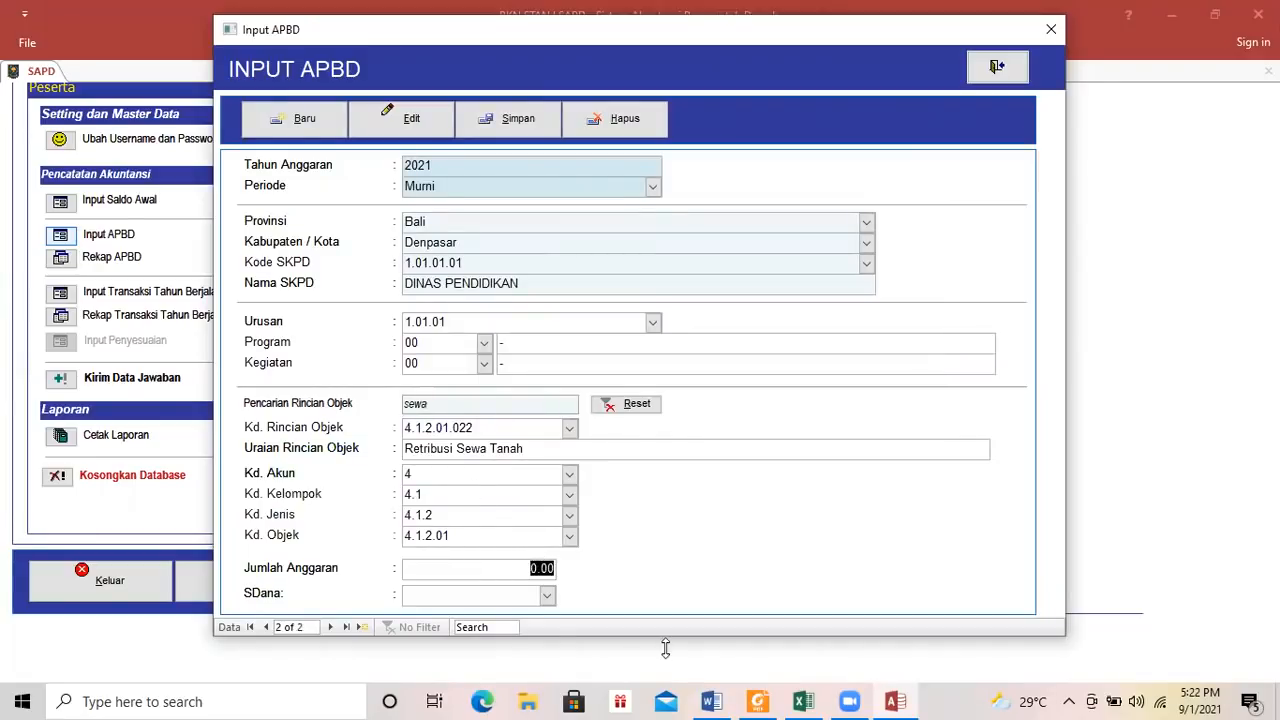
# Check the Retribusi Sewa Tanah amount in Word, set the SAPD budget amount to 8,000,000 with funding source APBD, and save the entry.
pyautogui.click(712, 701)
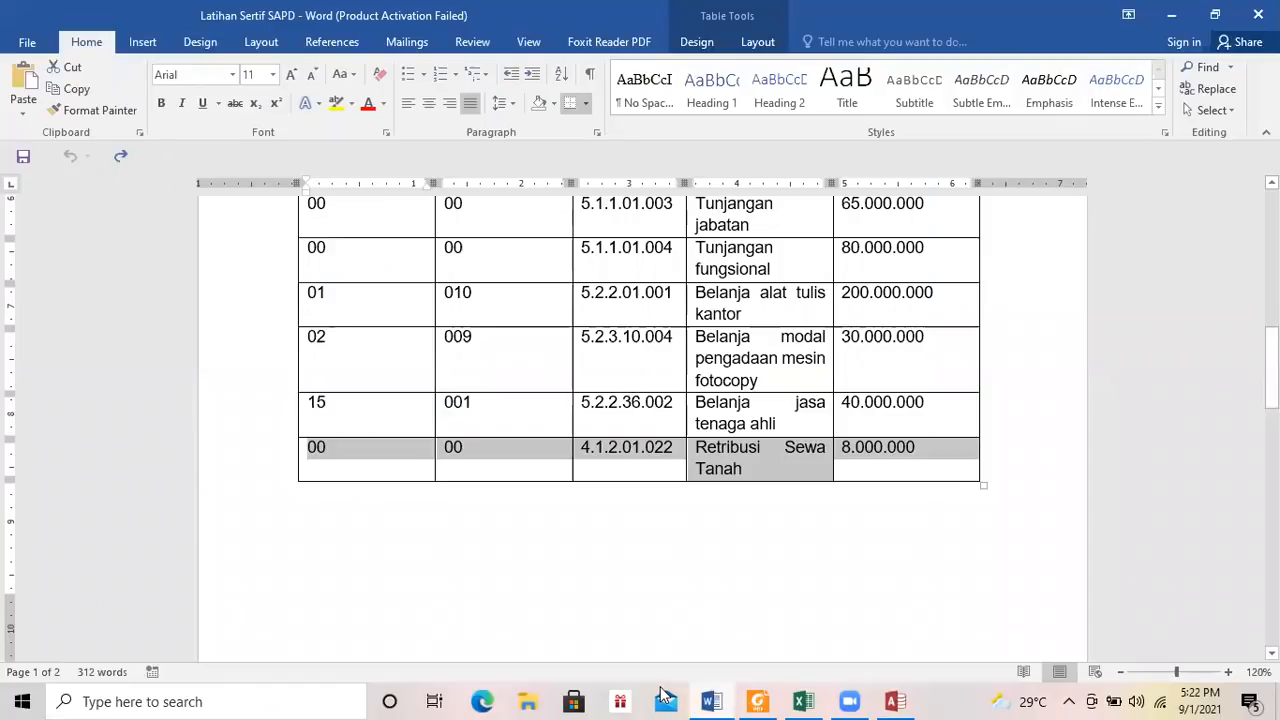
pyautogui.click(708, 700)
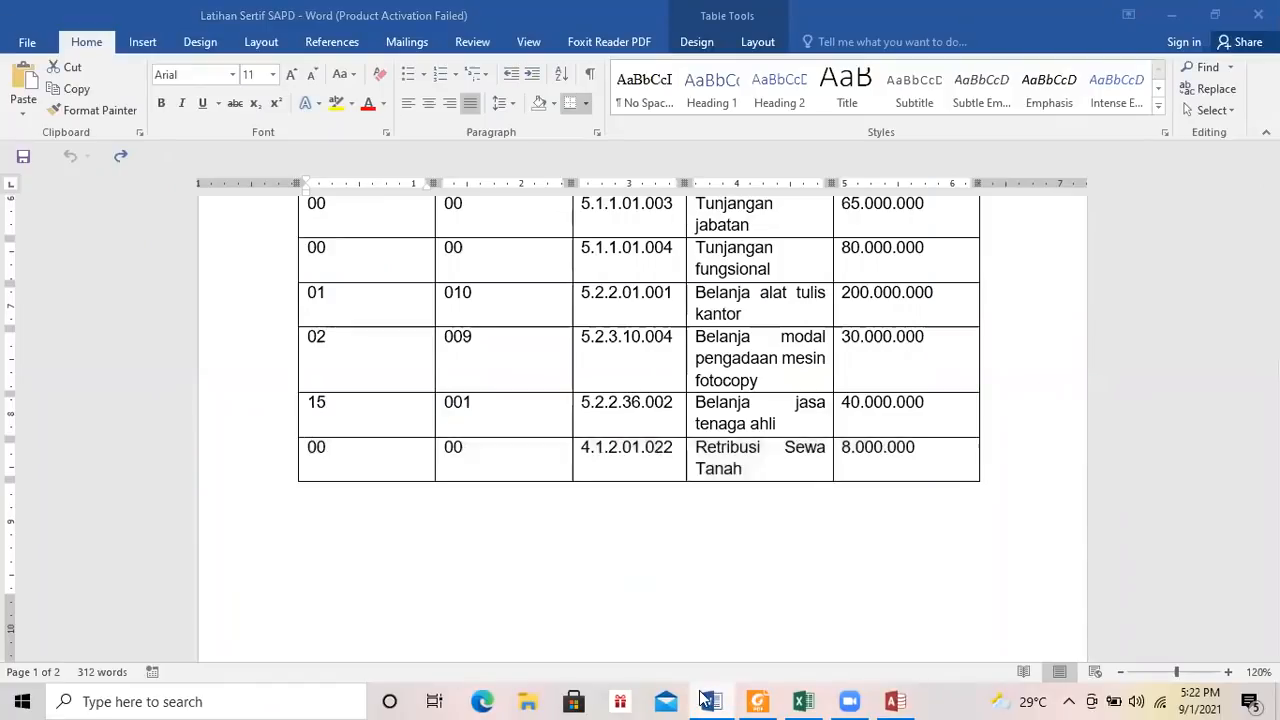
pyautogui.click(705, 700)
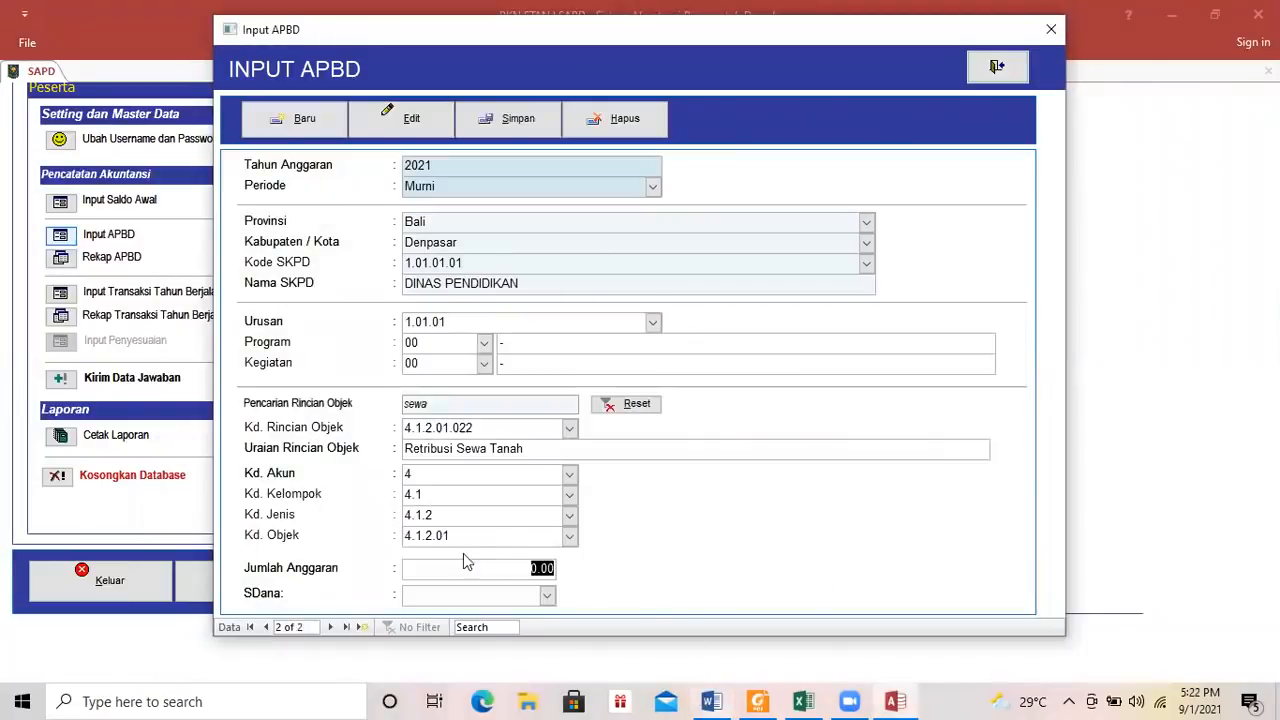
pyautogui.write('8,000,000')
pyautogui.click(547, 595)
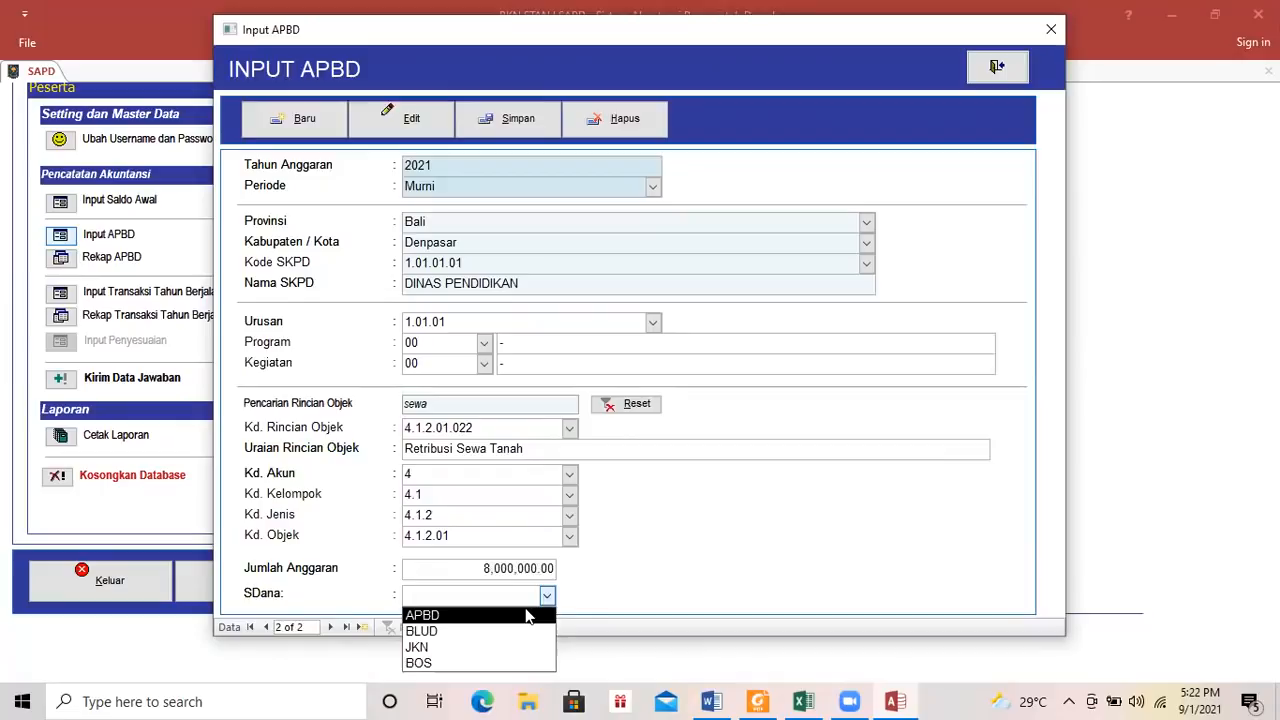
pyautogui.click(528, 612)
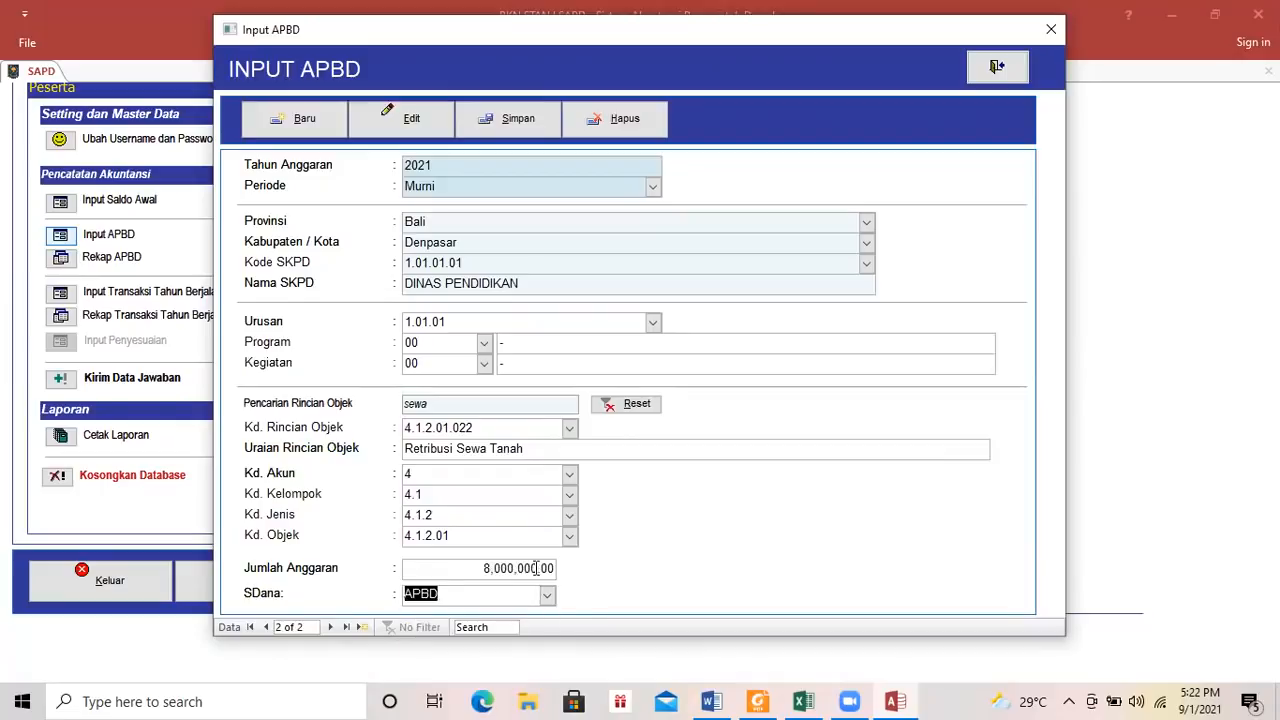
pyautogui.click(519, 118)
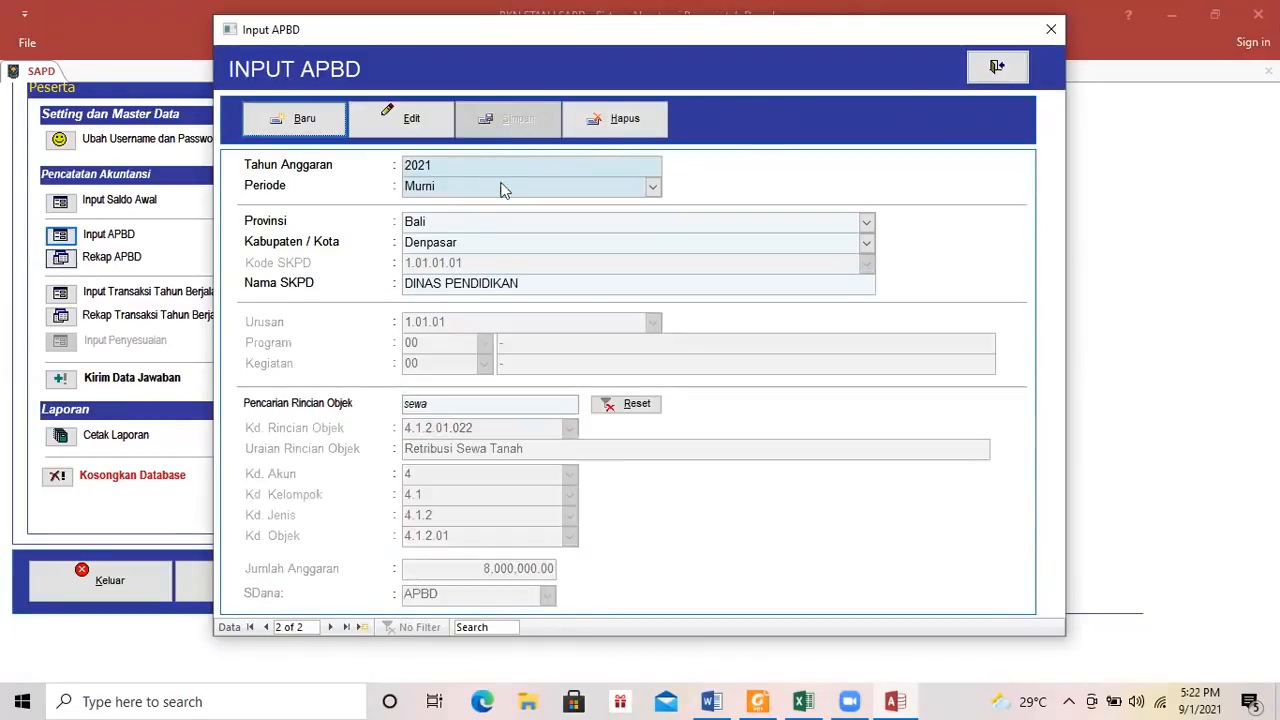
# Check the saved Retribusi Sewa Tanah entry in the APBD recap and return to the APBD input form.
pyautogui.click(980, 58)
pyautogui.click(60, 257)
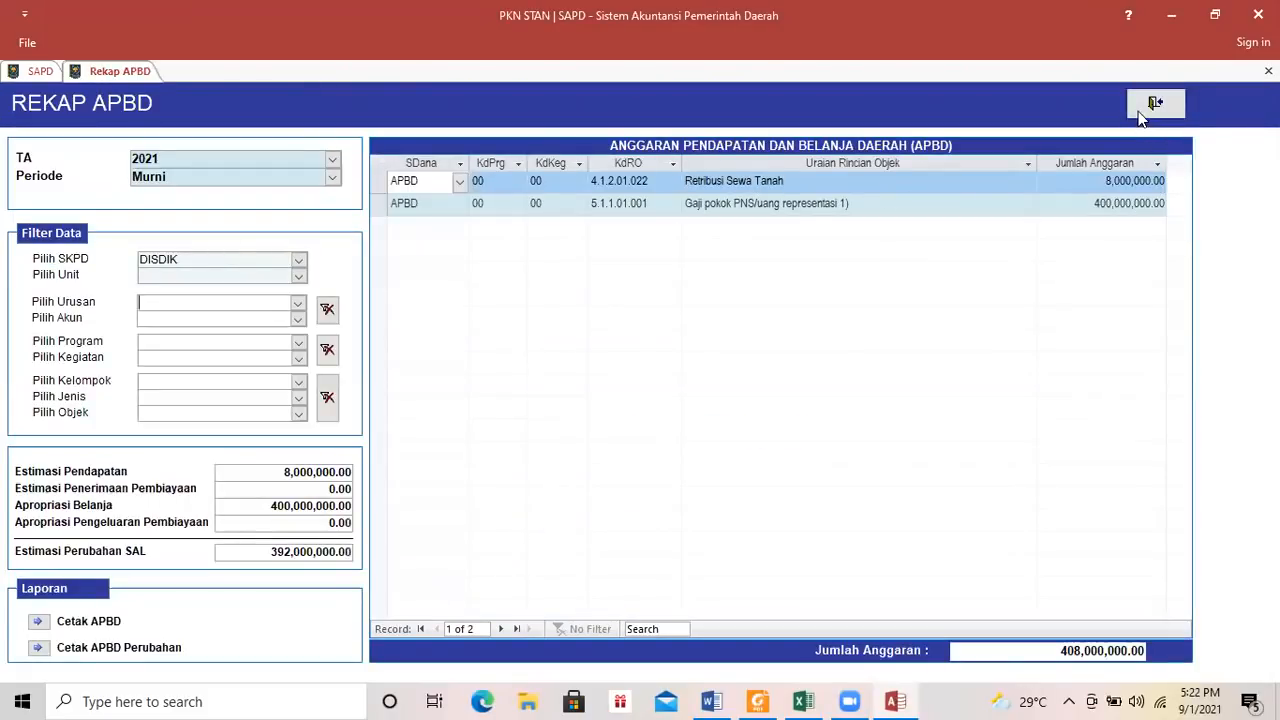
pyautogui.click(1143, 115)
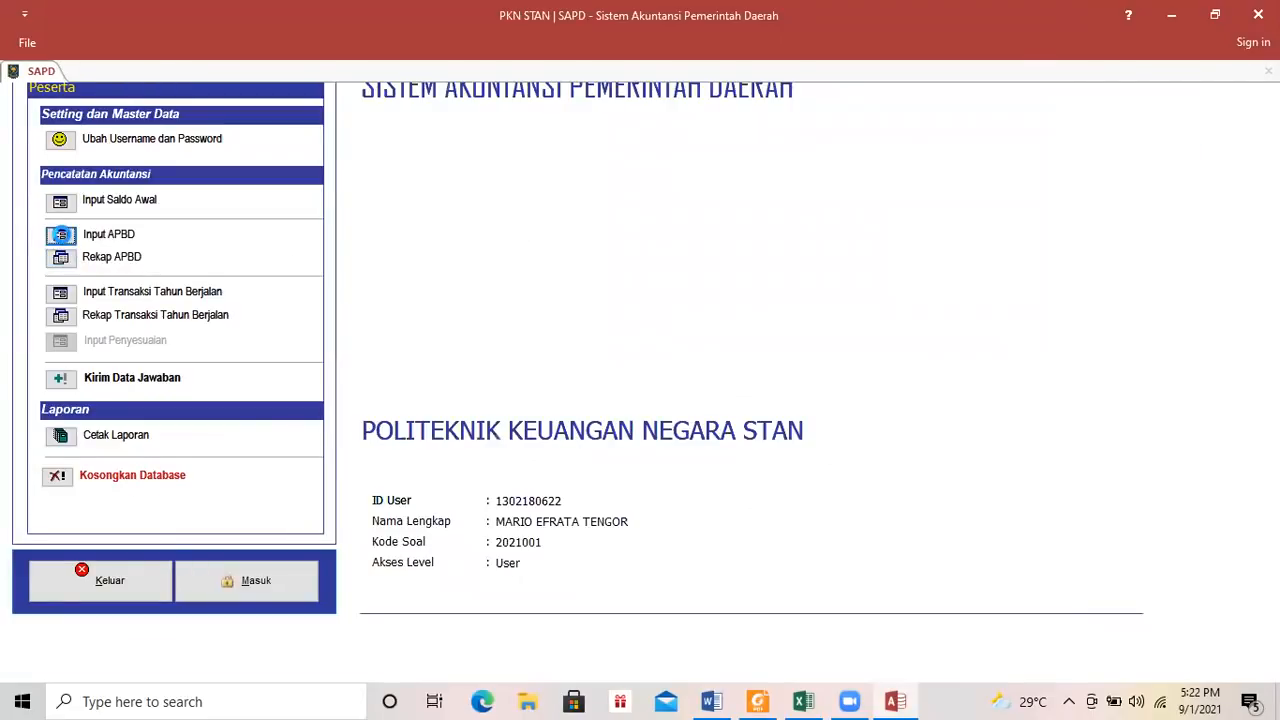
pyautogui.click(61, 238)
# Review the remaining budget rows in the Word exercise and highlight the Program and Kegiatan codes of Belanja jasa tenaga ahli.
pyautogui.click(711, 701)
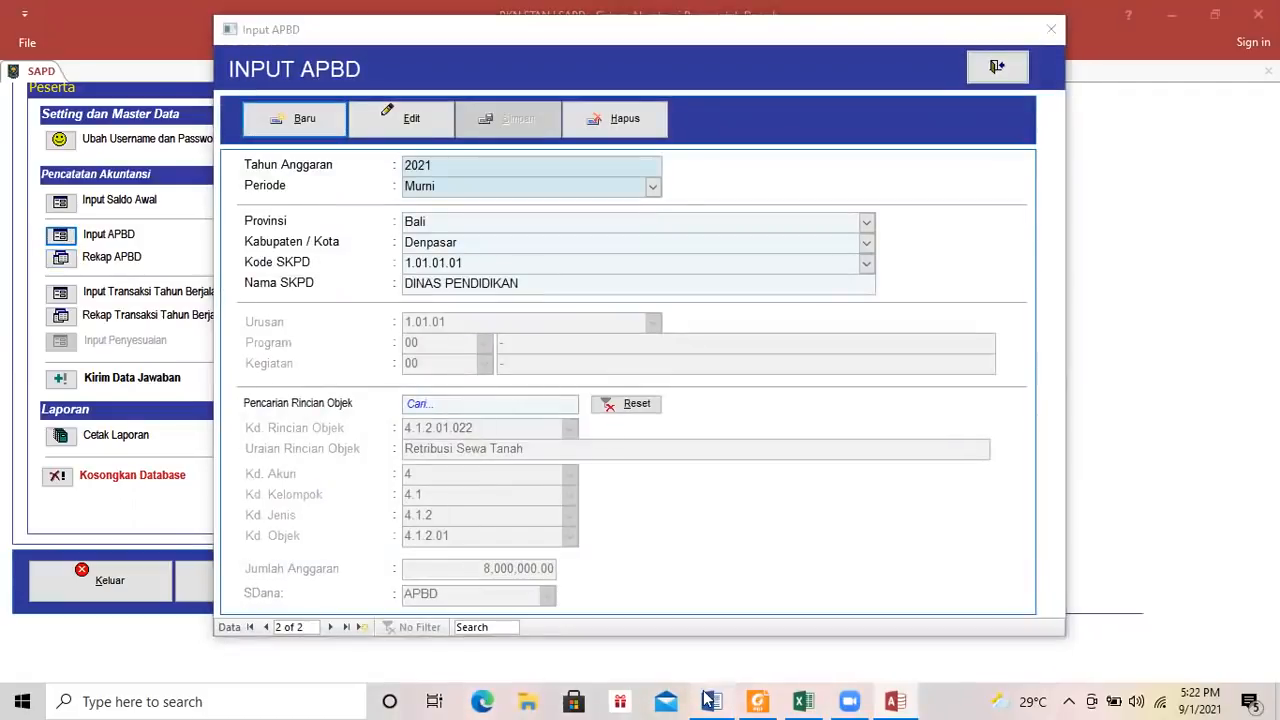
pyautogui.scroll(5, 308, 365)
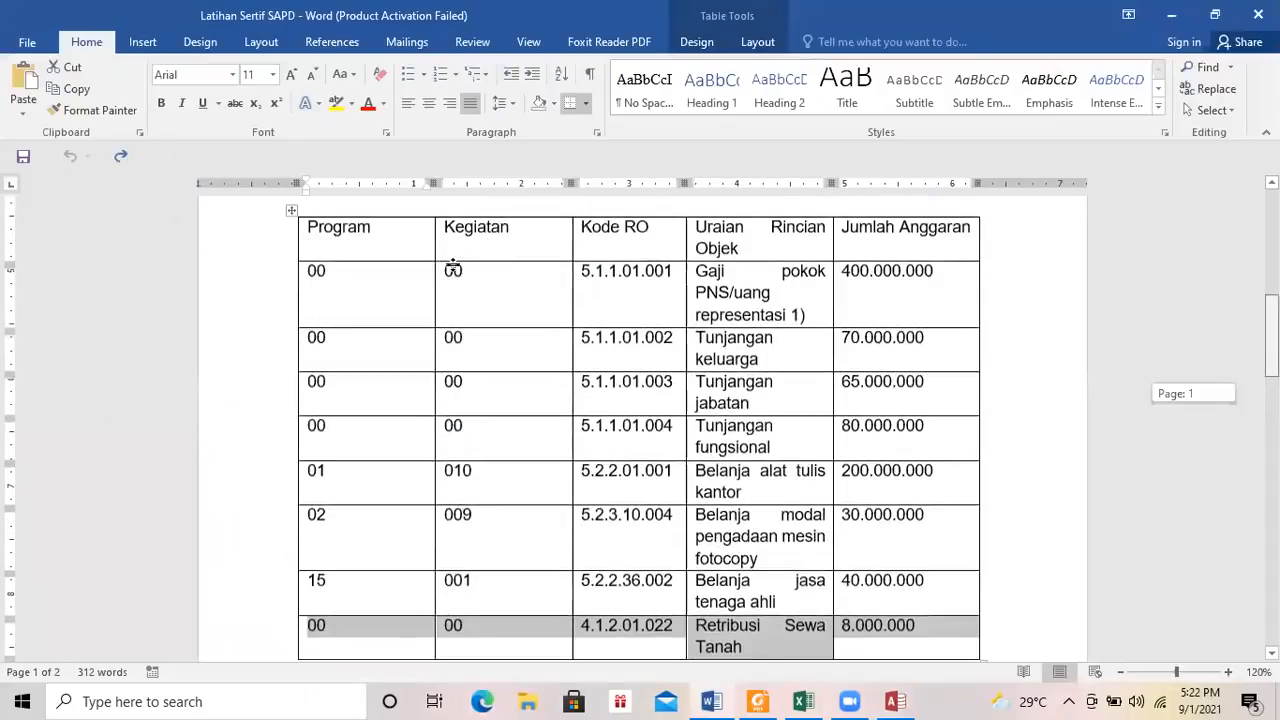
pyautogui.moveTo(308, 367); pyautogui.dragTo(626, 570)
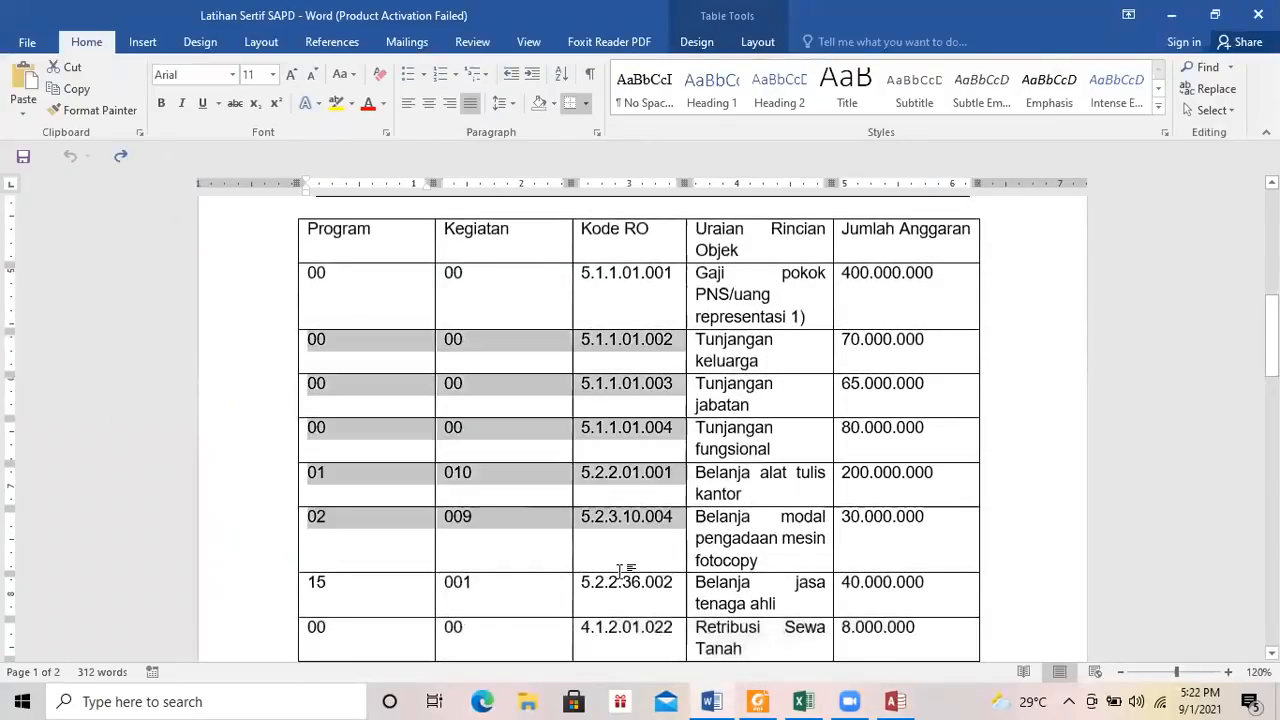
pyautogui.click(804, 595)
pyautogui.moveTo(849, 601); pyautogui.dragTo(808, 597)
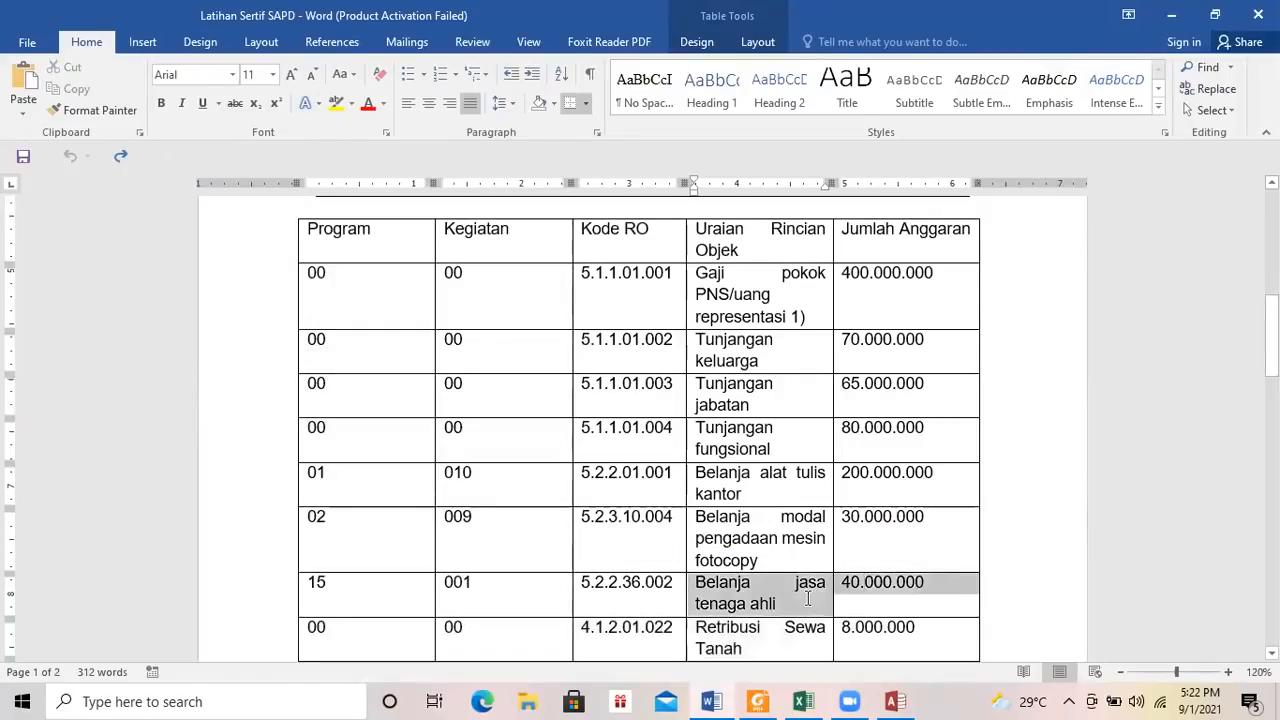
pyautogui.click(646, 597)
pyautogui.moveTo(330, 590); pyautogui.dragTo(548, 586)
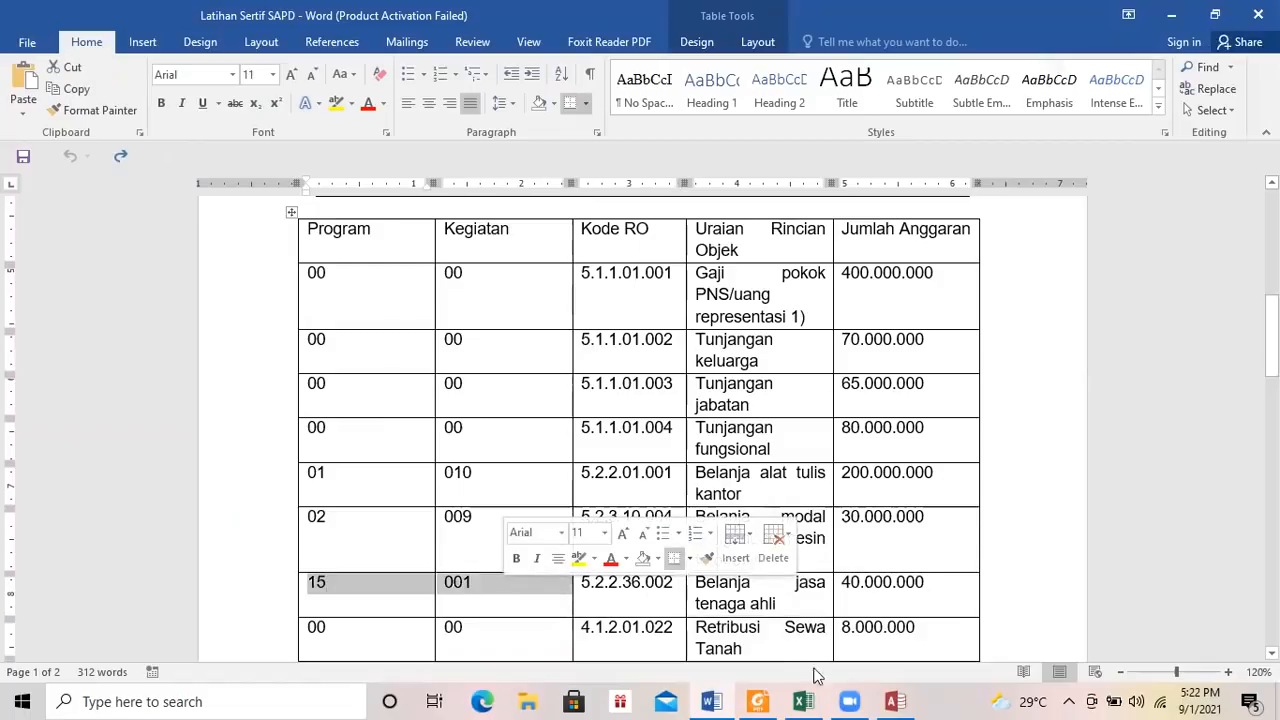
# Start a new SAPD budget entry with Urusan 1.01.01, Program 15 Program Pendidikan Anak Usia Dini and Kegiatan 001 Peningkatan Mutu Pendidikan Anak Usia Dini.
pyautogui.click(895, 701)
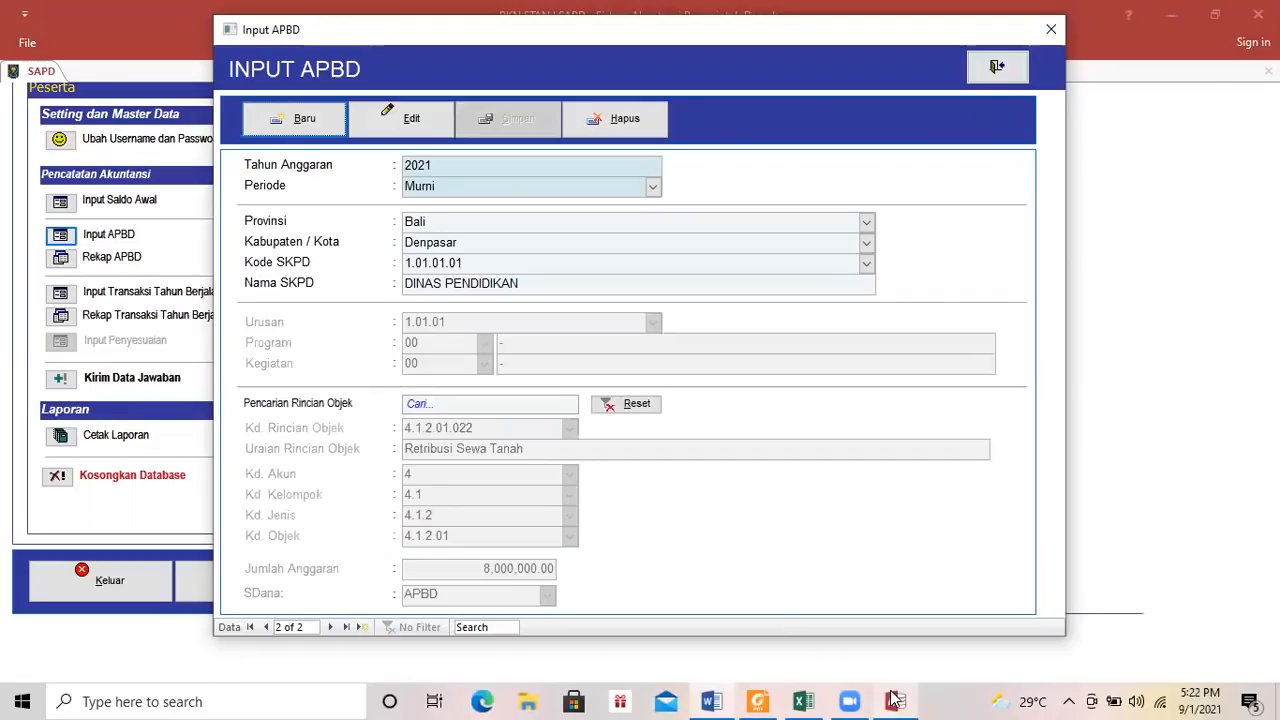
pyautogui.click(303, 122)
pyautogui.click(655, 323)
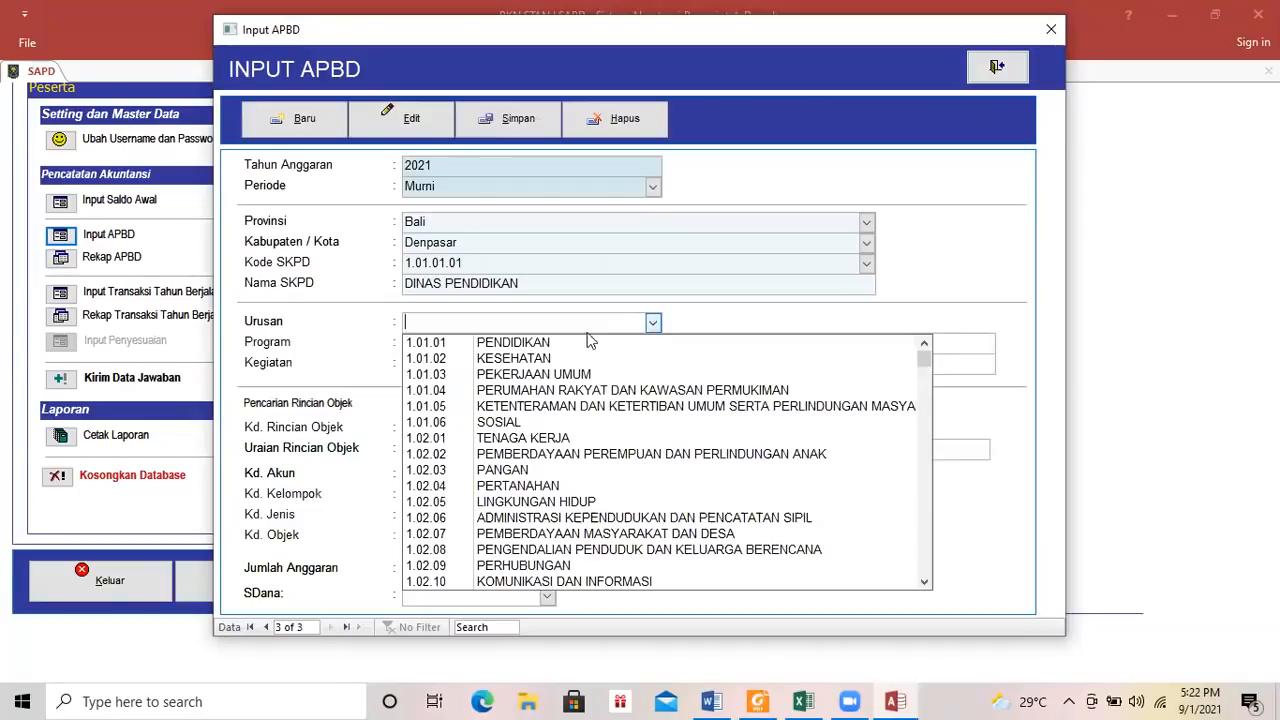
pyautogui.click(476, 337)
pyautogui.click(483, 343)
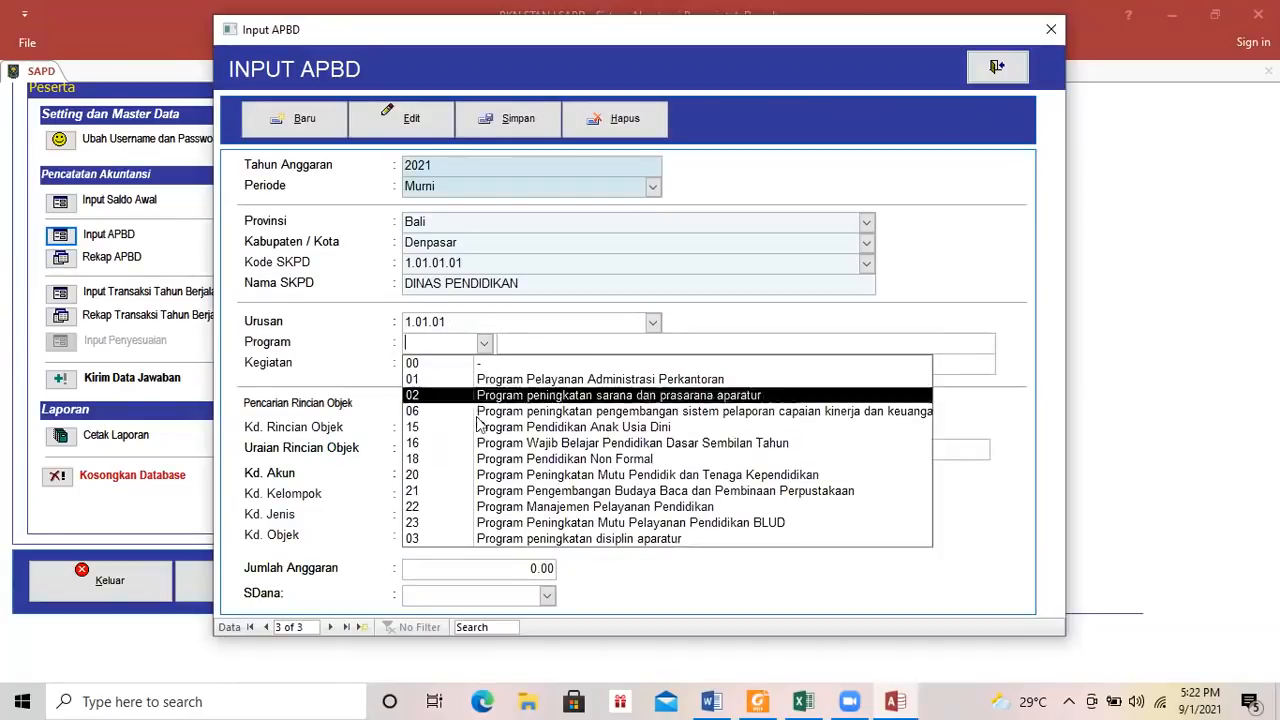
pyautogui.click(449, 433)
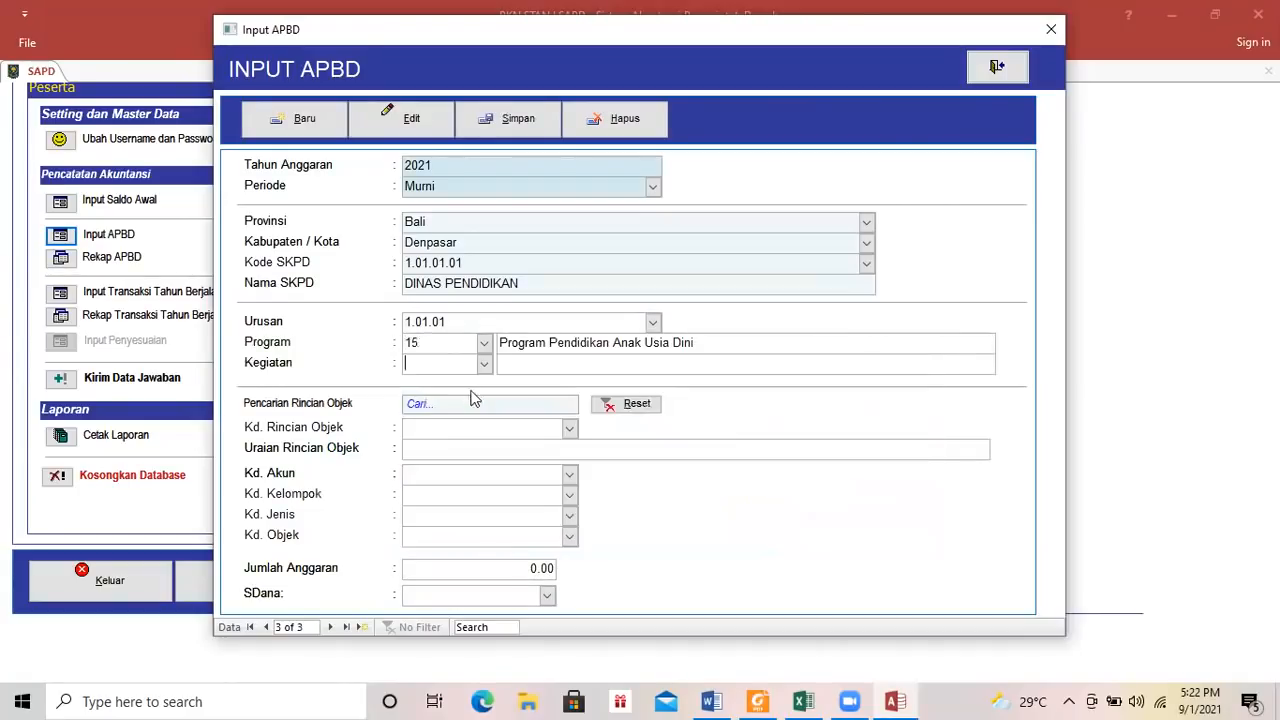
pyautogui.click(483, 364)
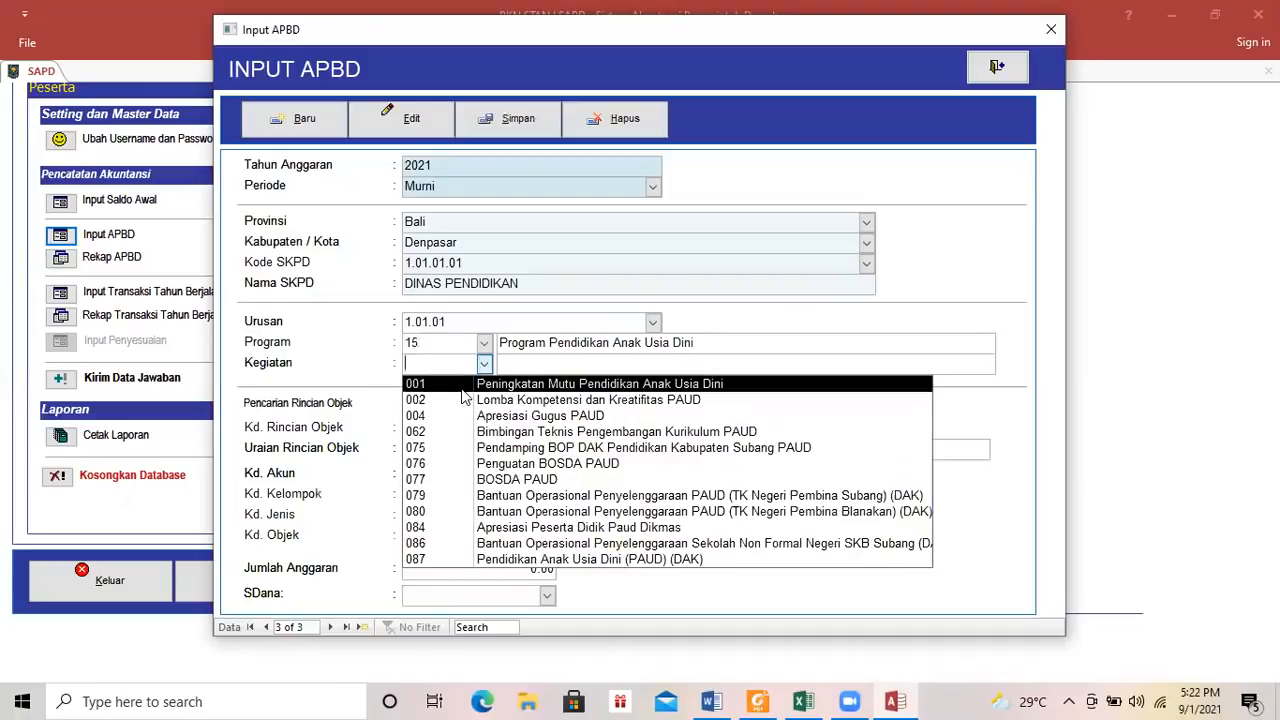
pyautogui.click(470, 384)
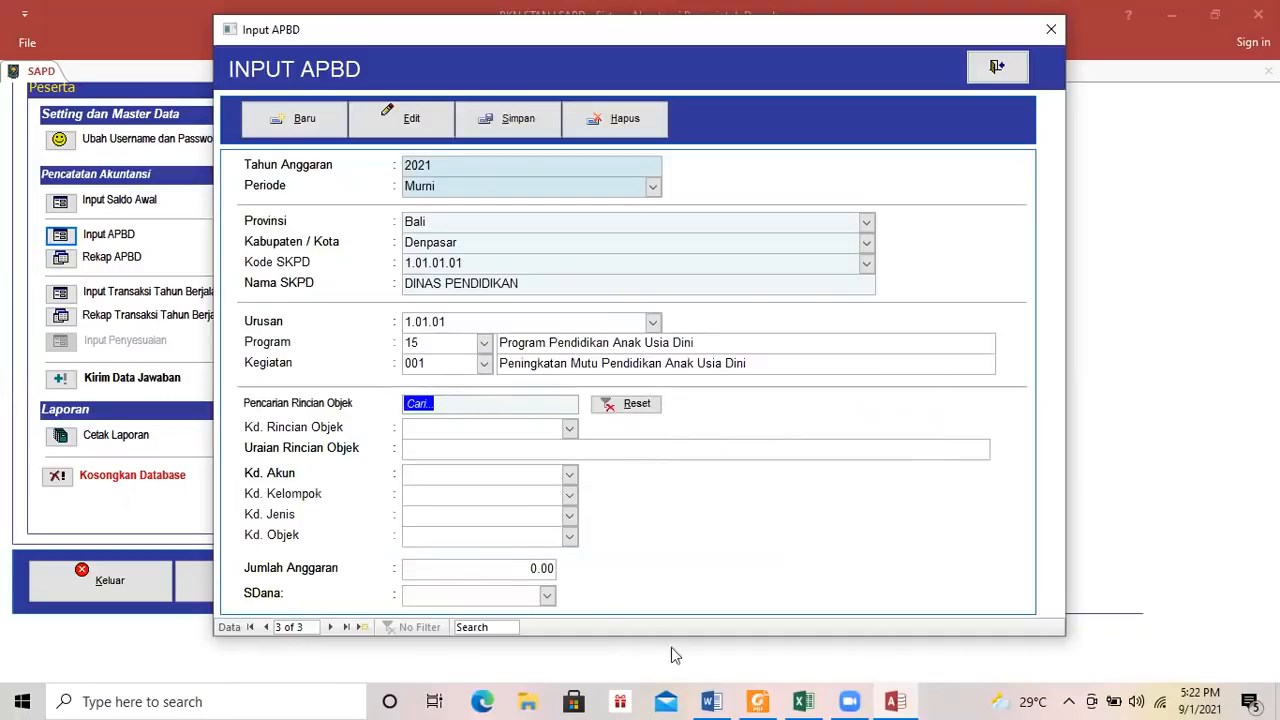
# Check the item description in the Word exercise, search the SAPD rincian objek for "jasa tenaga ahli" and select 5.2.2.36.002 Belanja jasa tenaga ahli.
pyautogui.click(711, 701)
pyautogui.moveTo(786, 600)
pyautogui.mouseDown()
pyautogui.moveTo(754, 589)
pyautogui.moveTo(795, 588)
pyautogui.mouseUp()
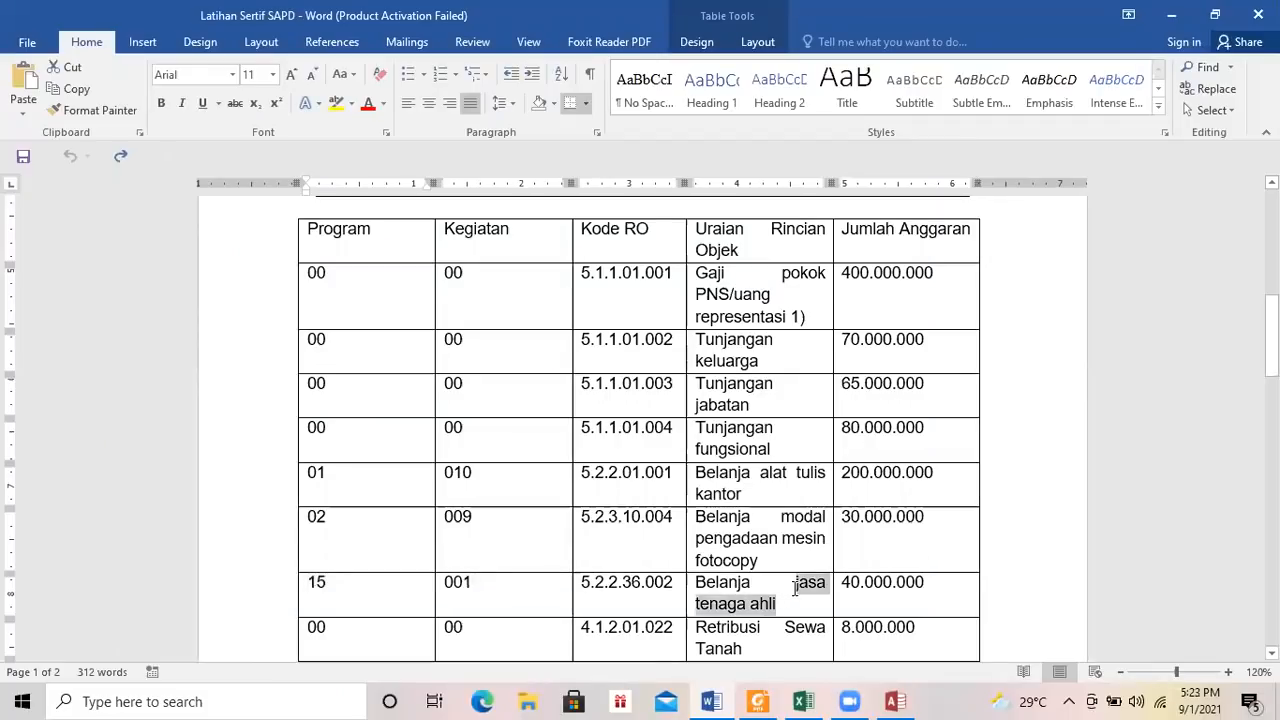
pyautogui.hotkey('alt', 'Tab')
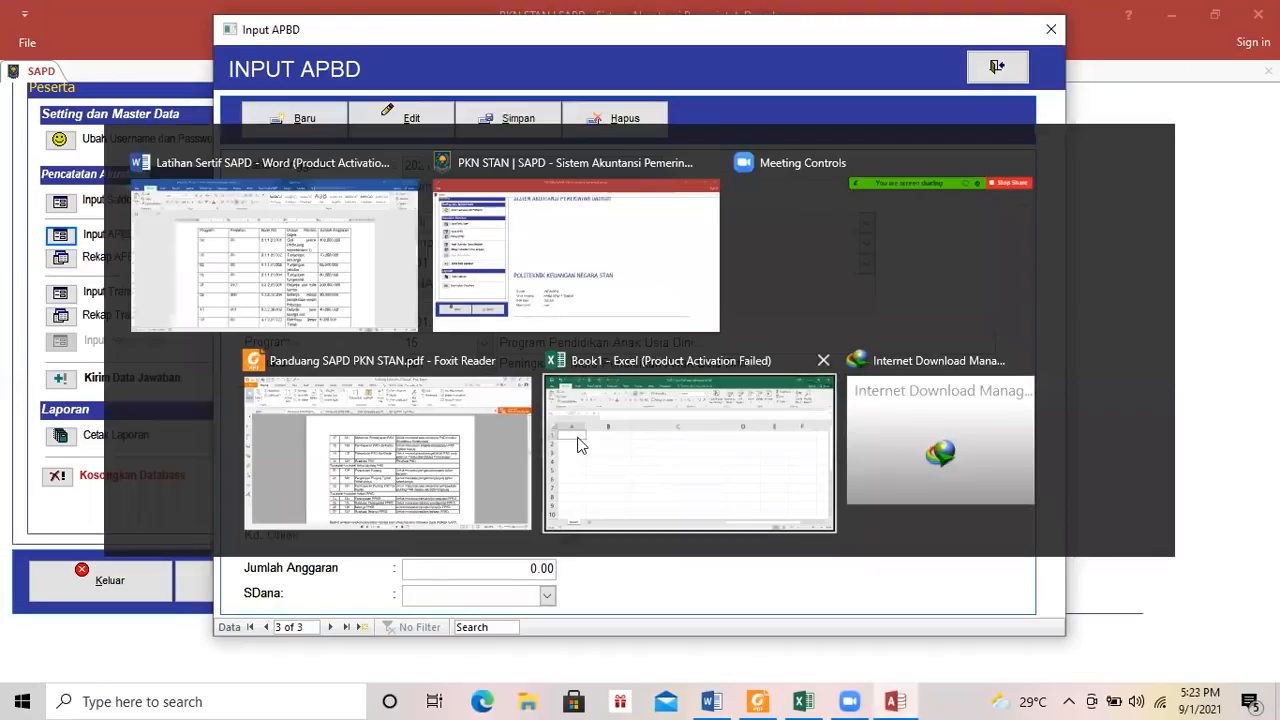
pyautogui.write('jasa tenaga ahli')
pyautogui.click(569, 428)
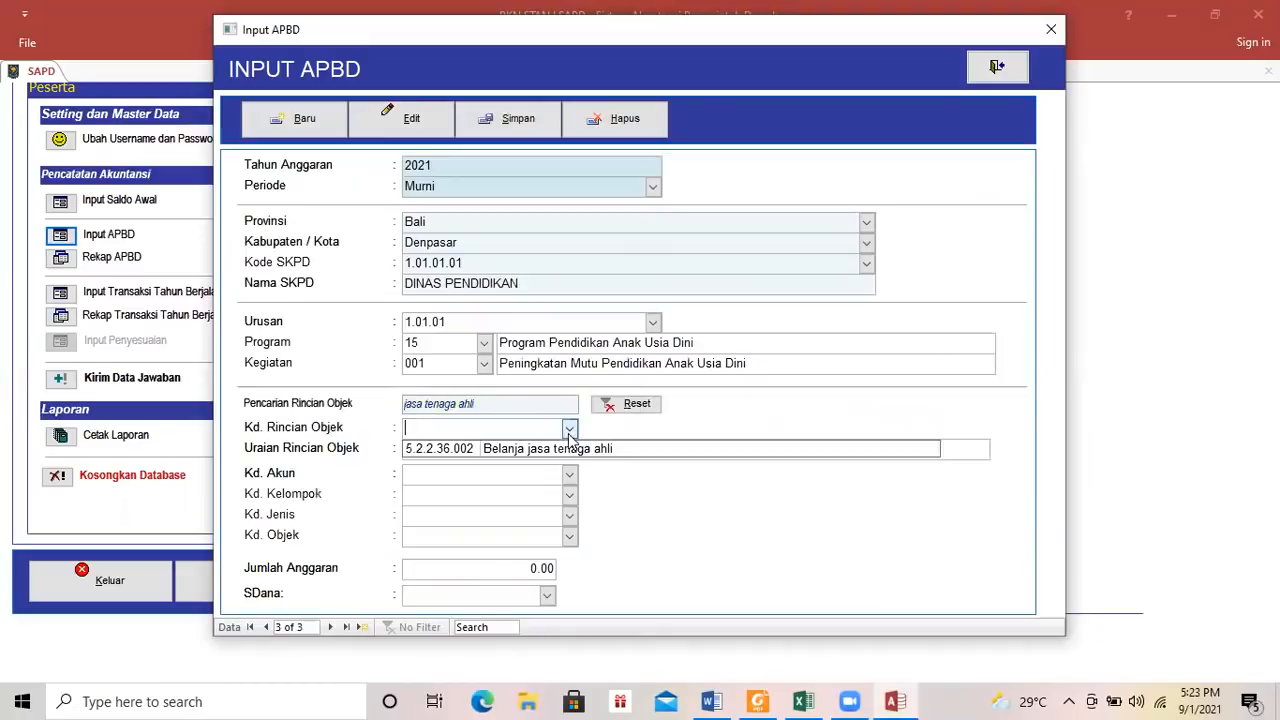
pyautogui.click(562, 448)
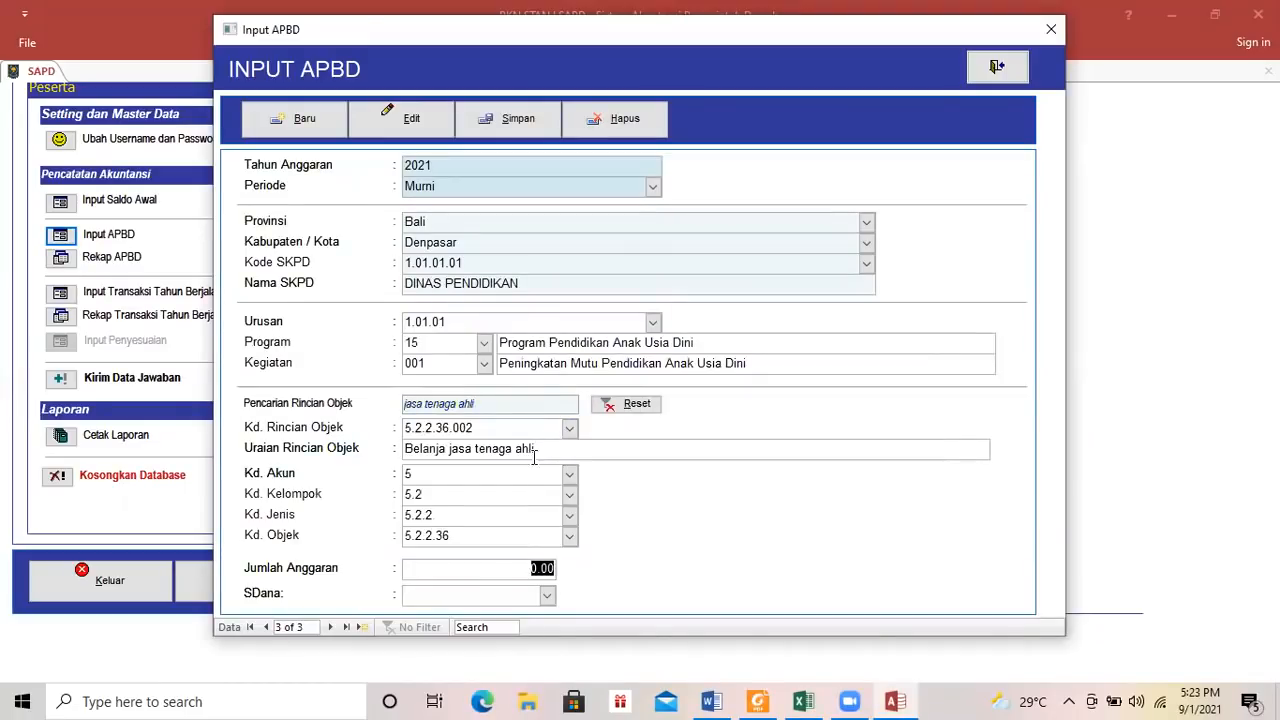
# Check the Belanja jasa tenaga ahli amount in Word, set the SAPD budget amount to 40,000,000 with funding source APBD, and save the entry.
pyautogui.click(711, 701)
pyautogui.click(712, 700)
pyautogui.write('40,000,000')
pyautogui.click(546, 595)
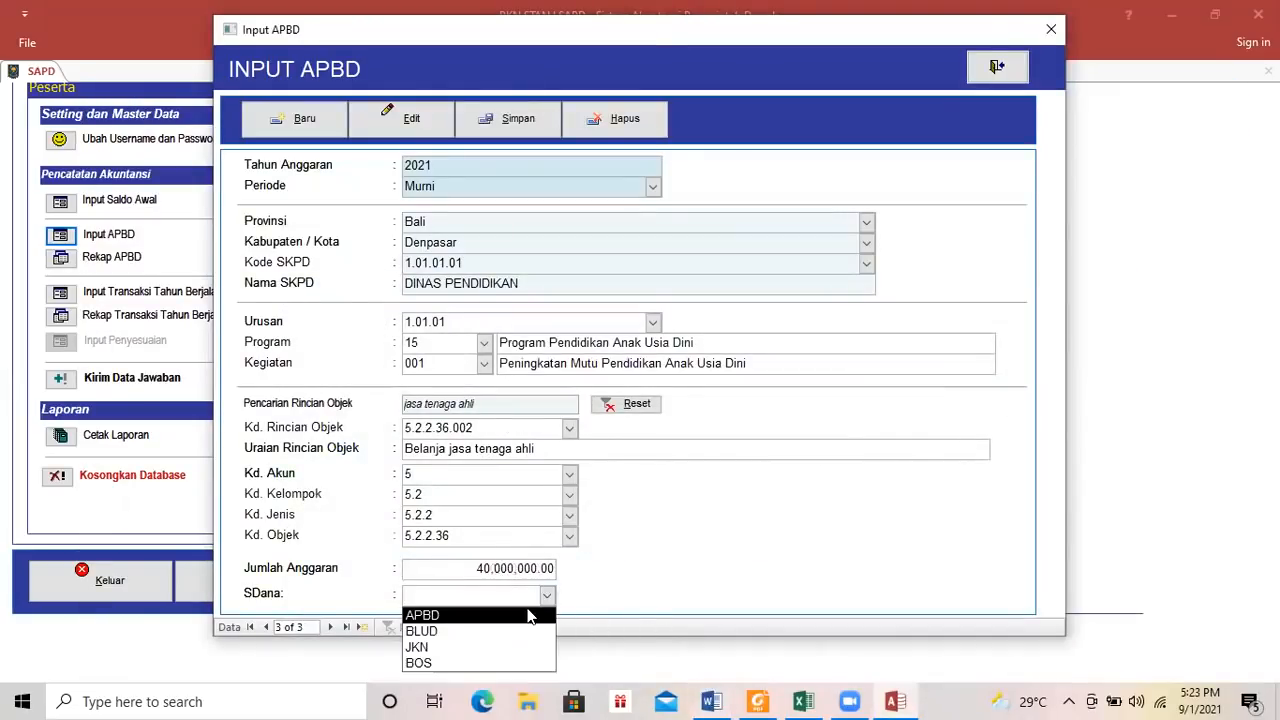
pyautogui.click(528, 614)
pyautogui.click(517, 122)
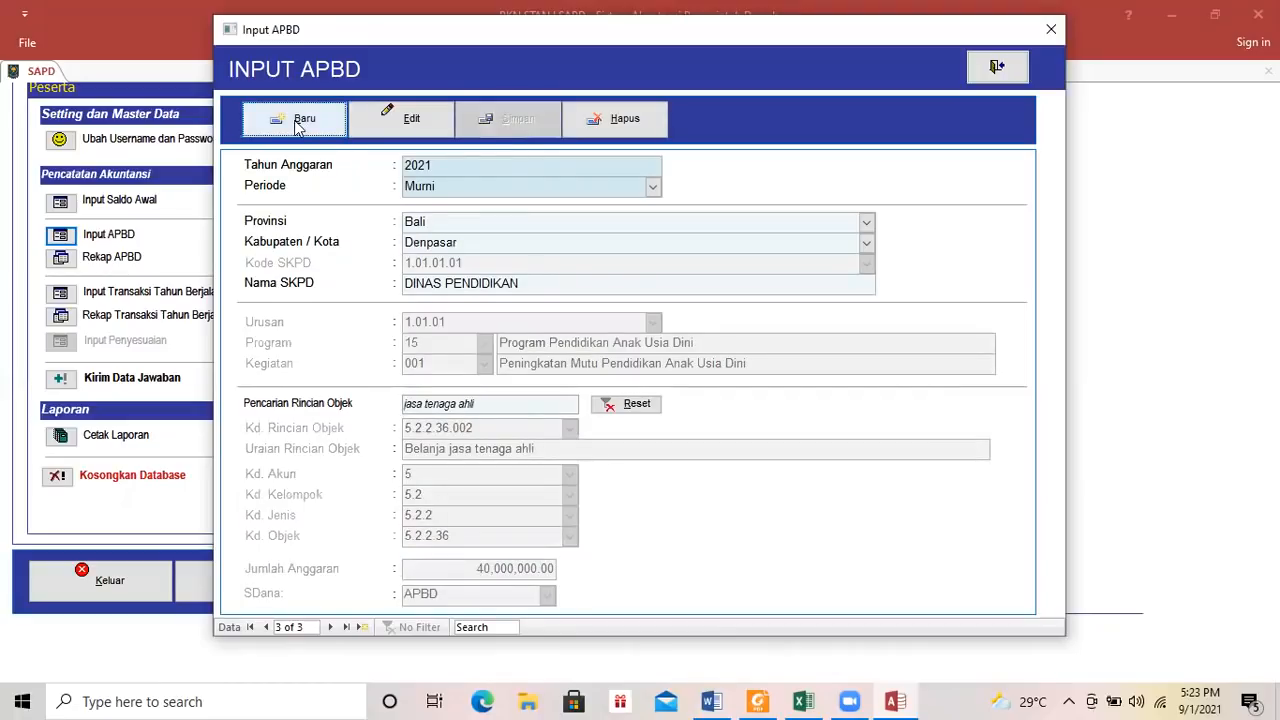
# Start a new SAPD budget entry and check the Belanja modal pengadaan mesin fotocopy row in the Word exercise.
pyautogui.click(298, 121)
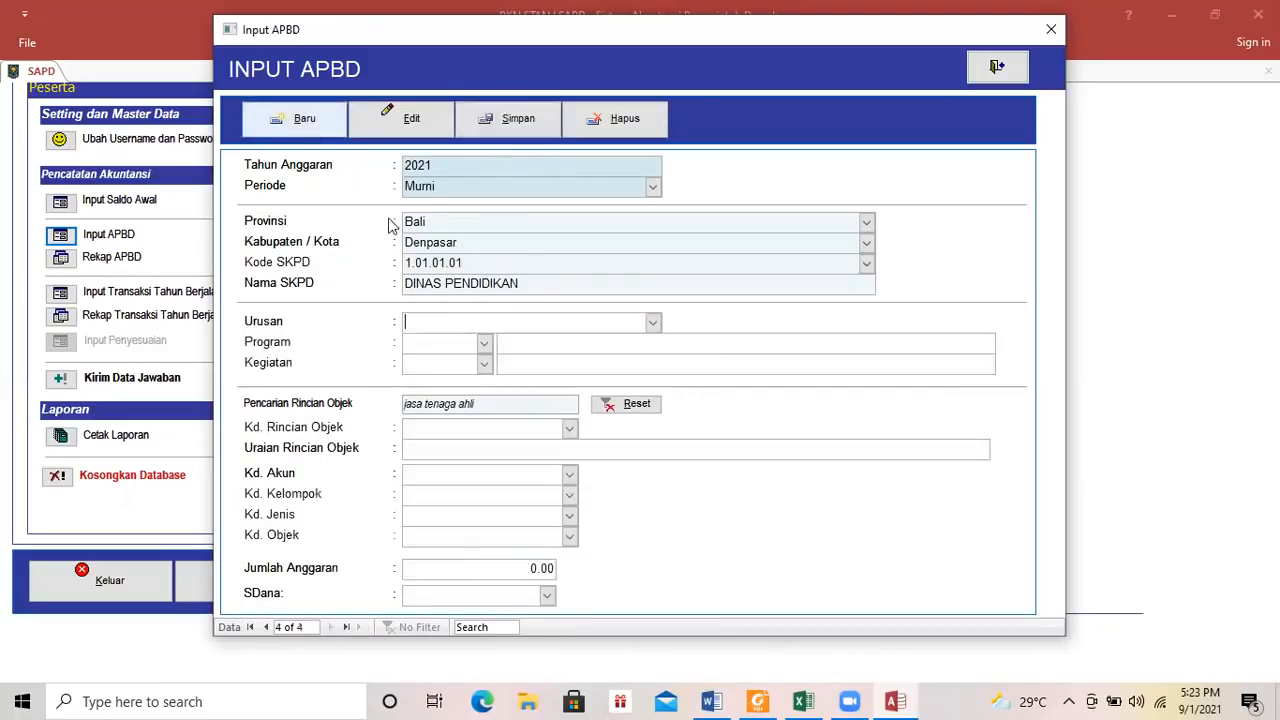
pyautogui.click(712, 701)
pyautogui.moveTo(770, 557); pyautogui.dragTo(620, 540)
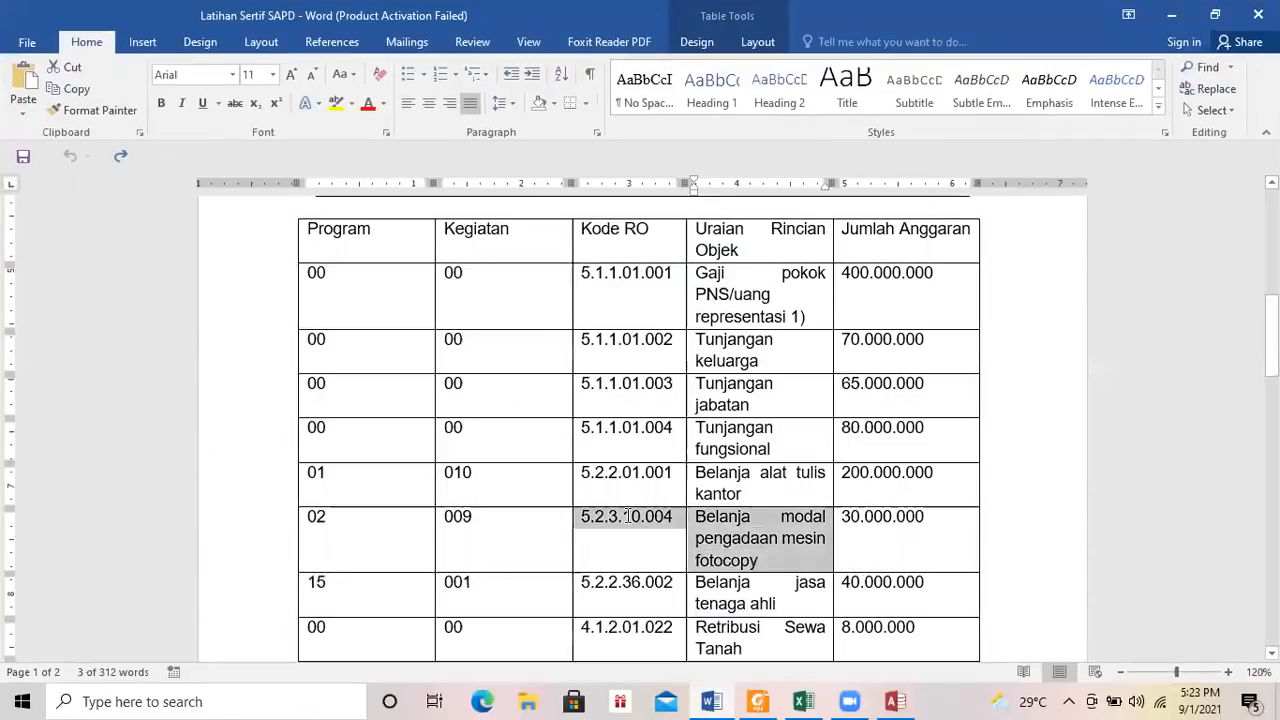
pyautogui.click(745, 560)
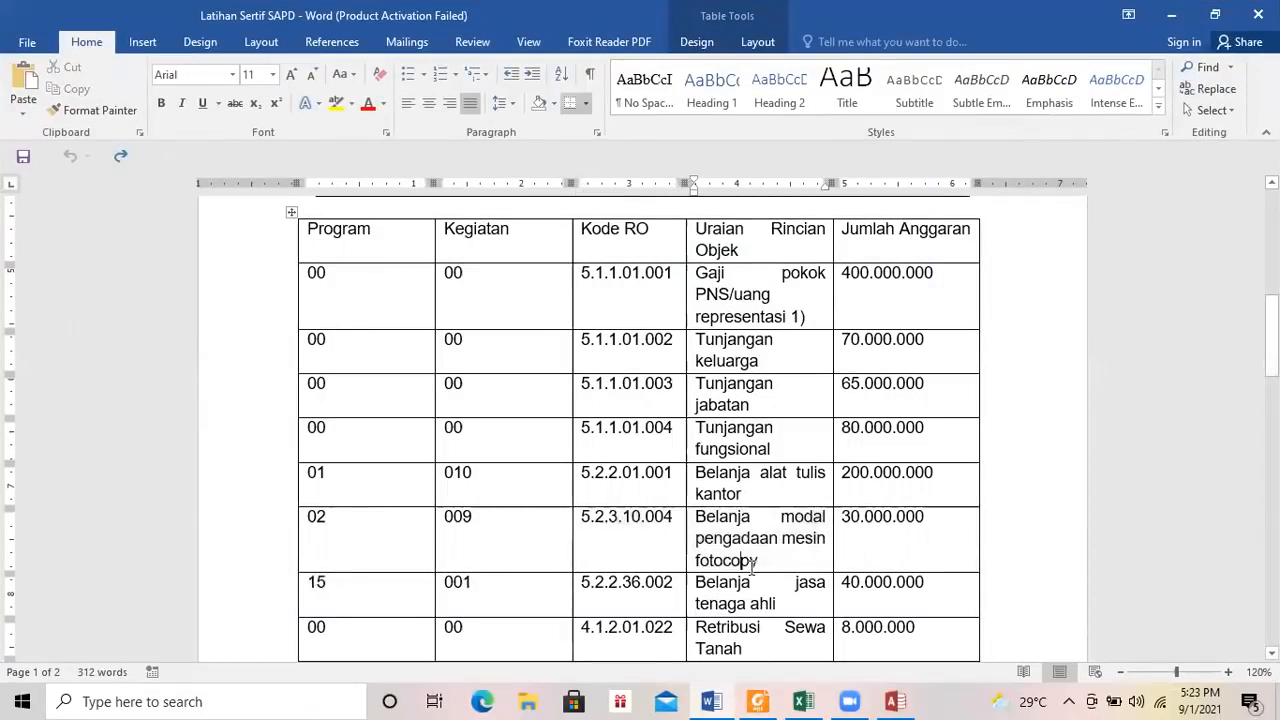
pyautogui.moveTo(722, 699)
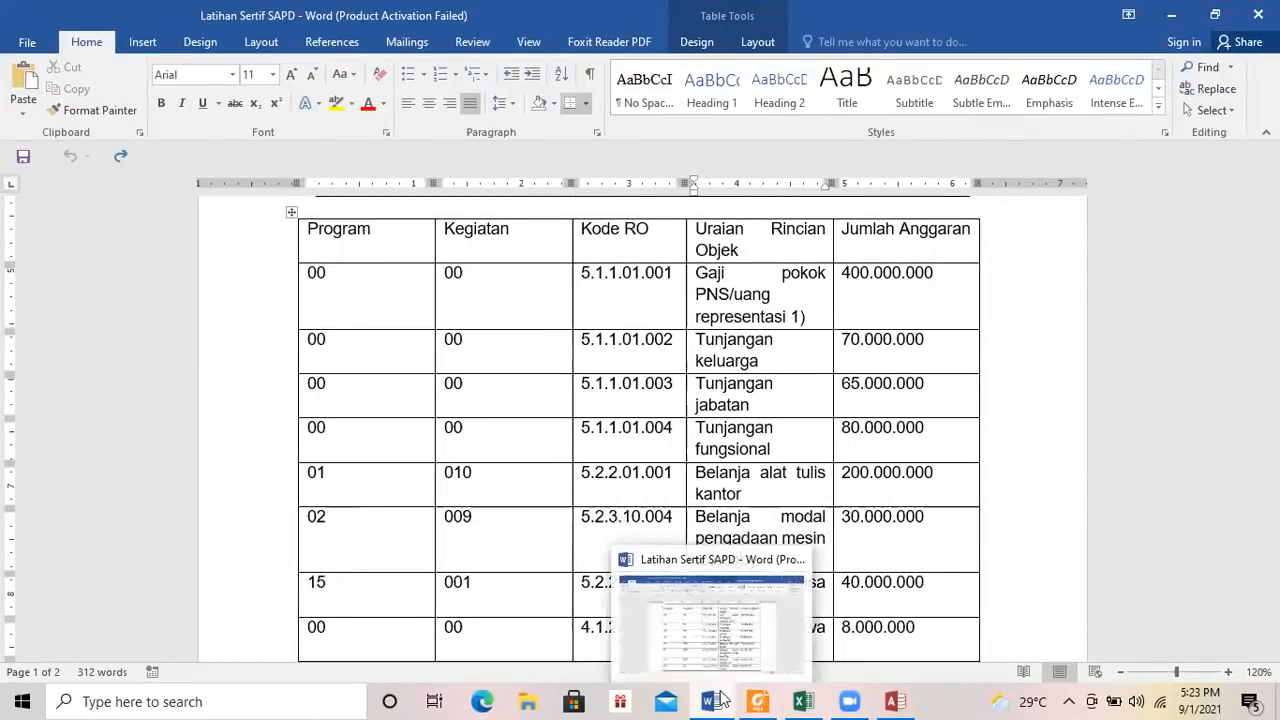
pyautogui.click(893, 701)
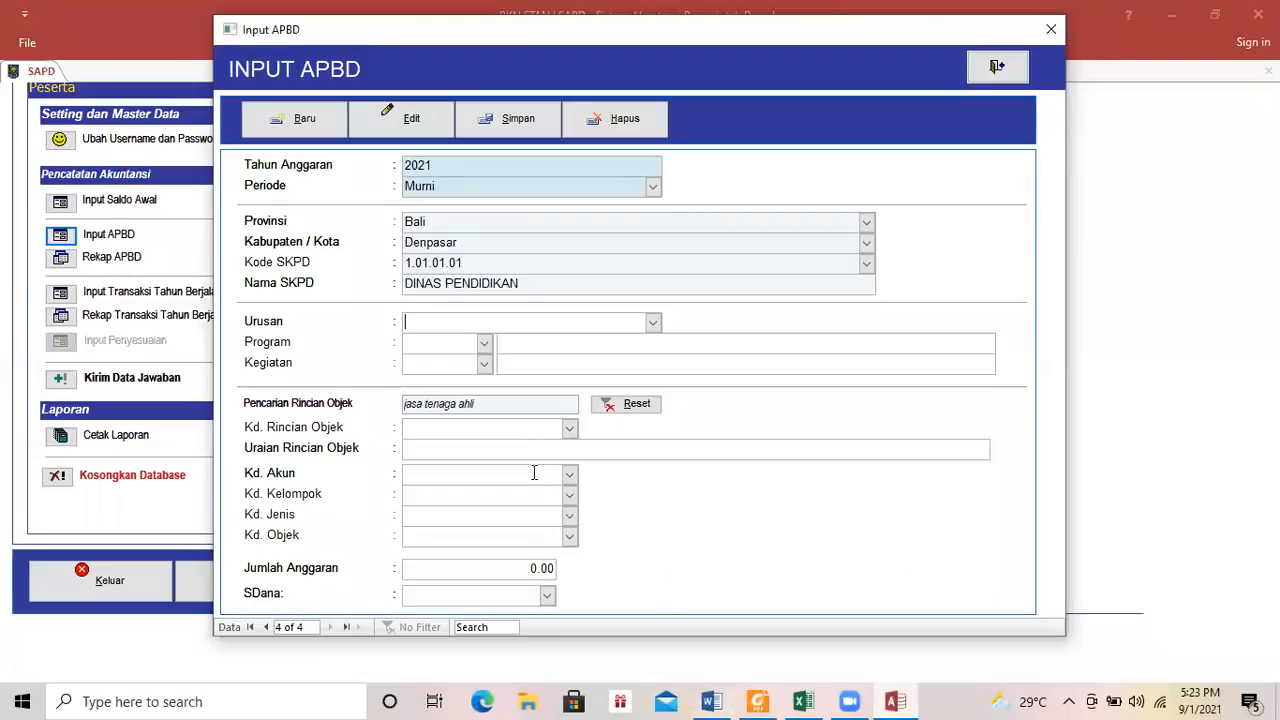
# Set the new budget entry's Urusan to 1.01.01.
pyautogui.click(652, 322)
pyautogui.click(651, 360)
pyautogui.click(655, 322)
pyautogui.click(655, 324)
pyautogui.click(655, 324)
pyautogui.scroll(1, 840, 347)
pyautogui.click(840, 343)
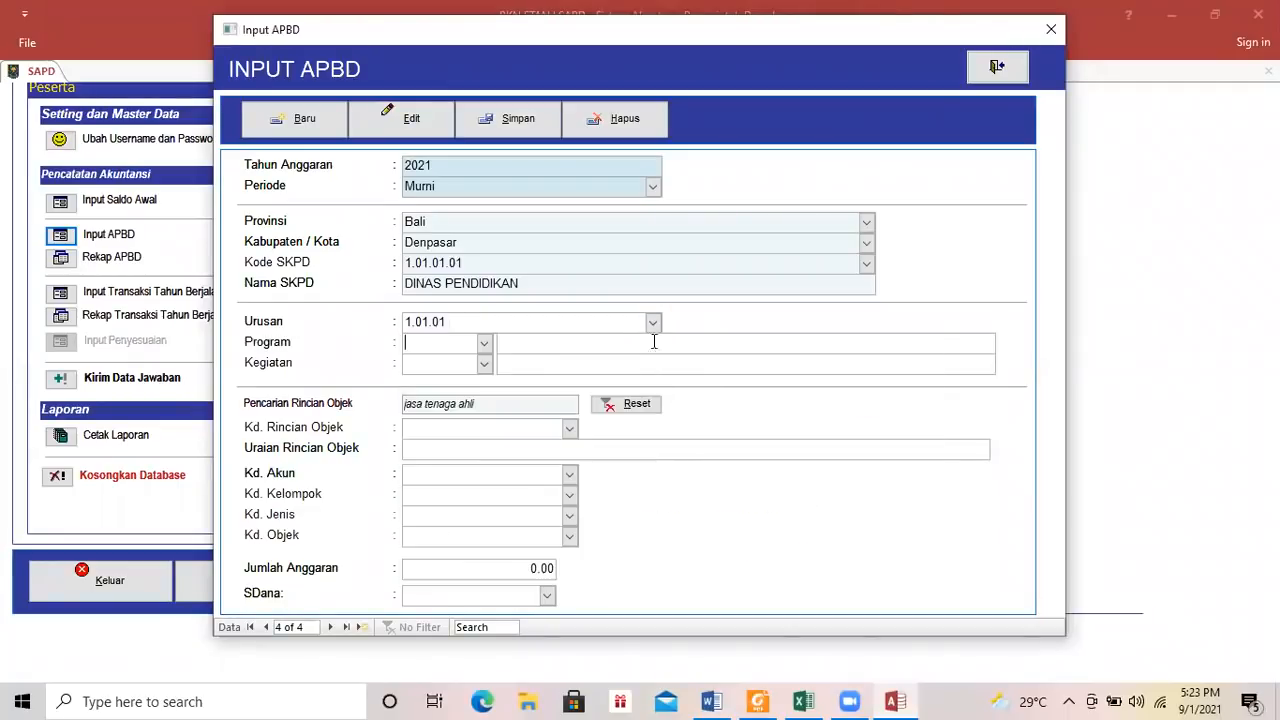
# Select Program 02 Program peningkatan sarana dan prasarana aparatur and, after checking the Word exercise, Kegiatan 009 Pengadaan peralatan gedung kantor.
pyautogui.click(484, 342)
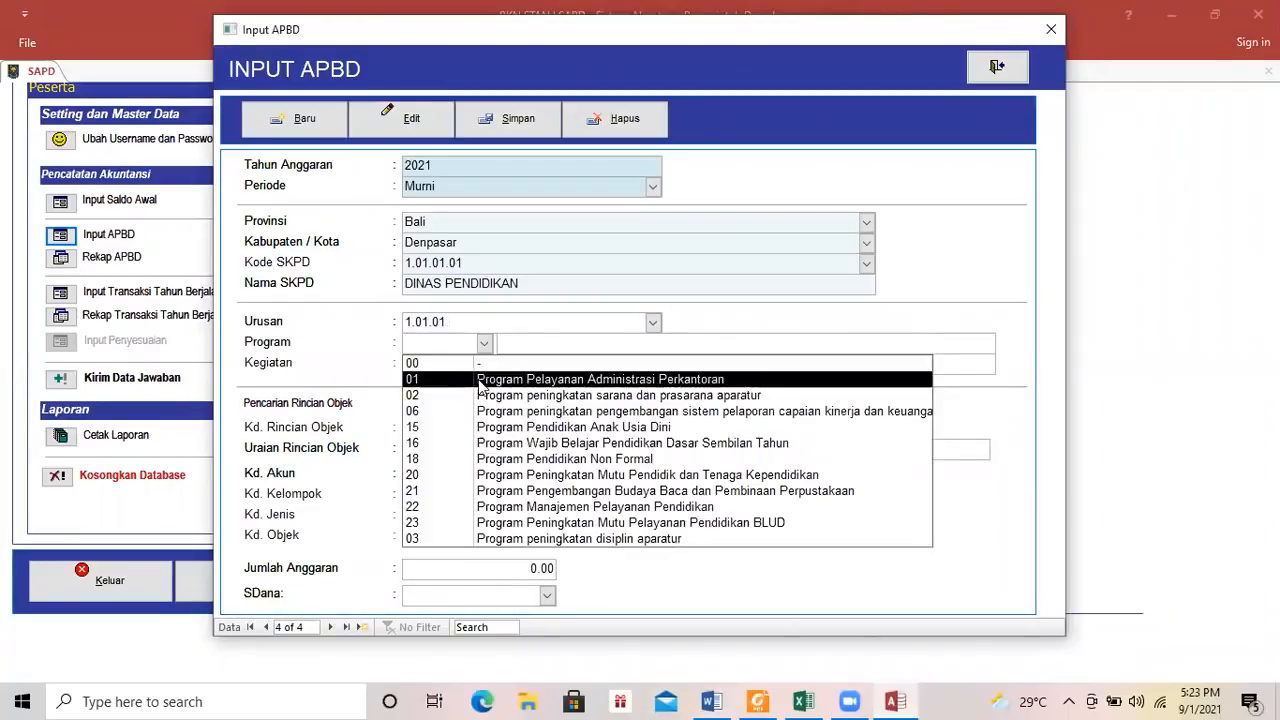
pyautogui.click(480, 395)
pyautogui.click(482, 364)
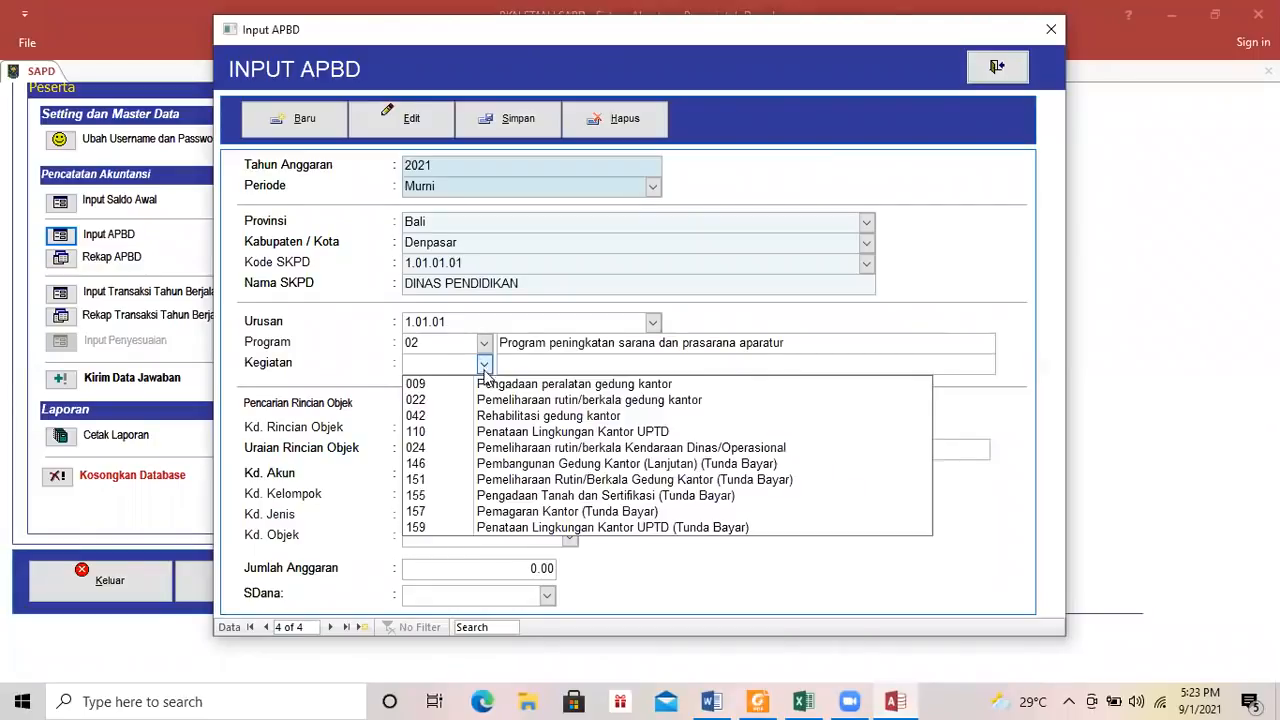
pyautogui.click(714, 700)
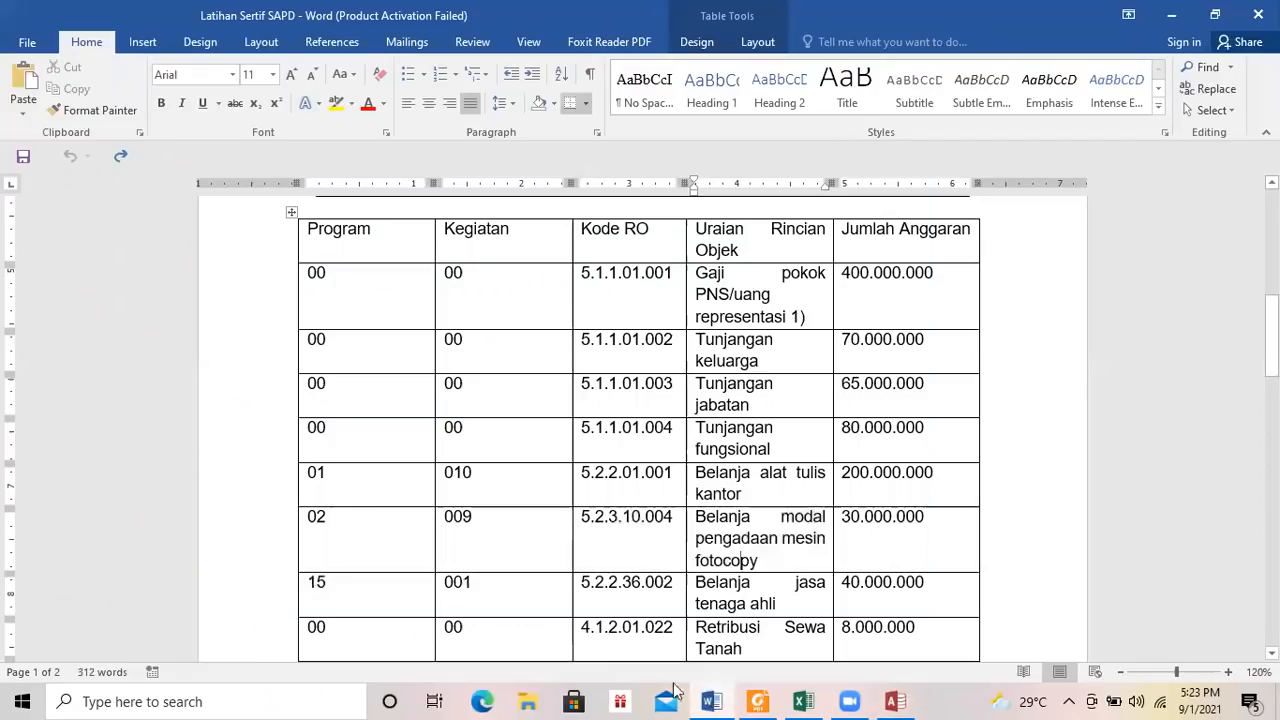
pyautogui.click(714, 700)
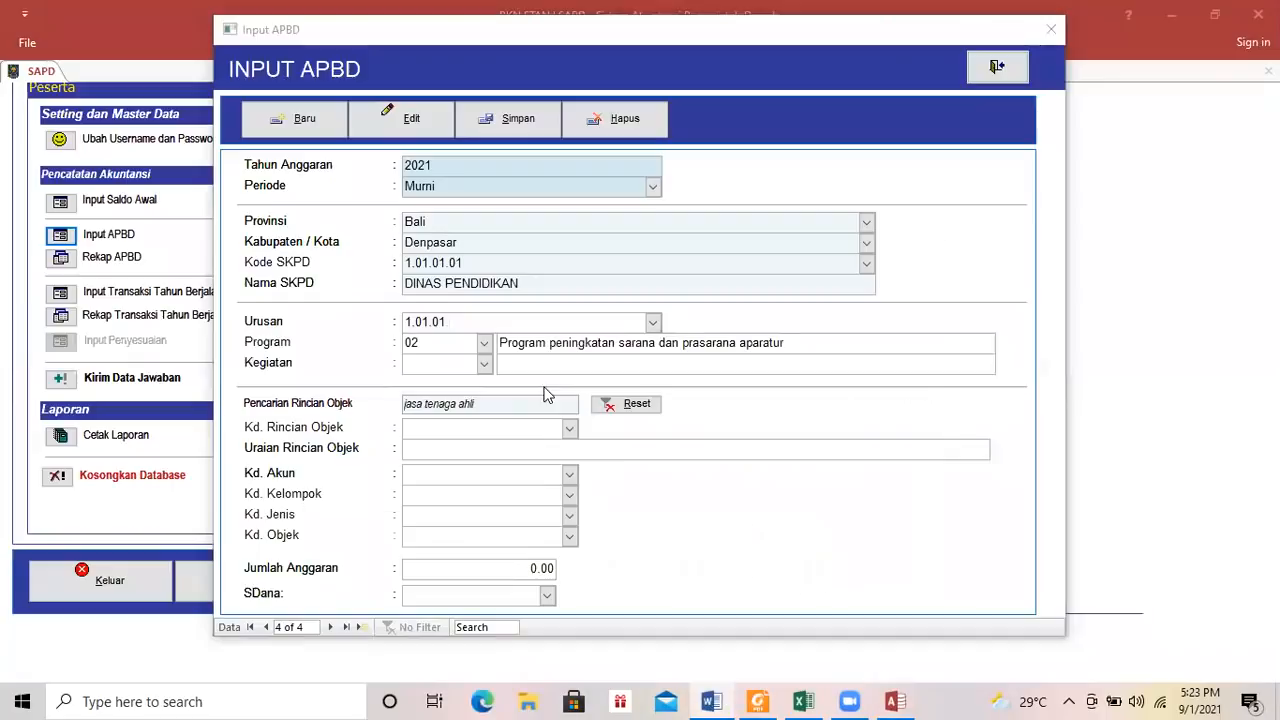
pyautogui.click(484, 364)
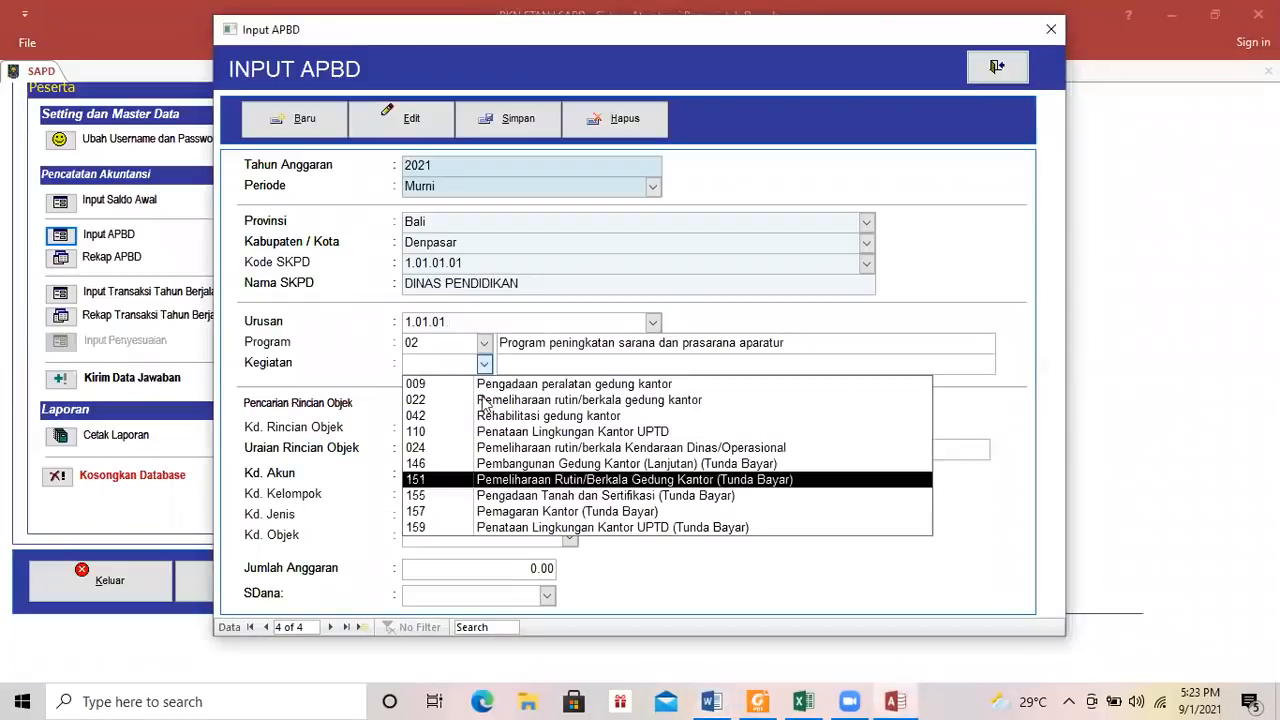
pyautogui.click(490, 384)
# Search the rincian objek for "fotocopy" and select 5.2.3.10.004 Belanja modal pengadaan mesin fotocopy.
pyautogui.press('BackSpace')
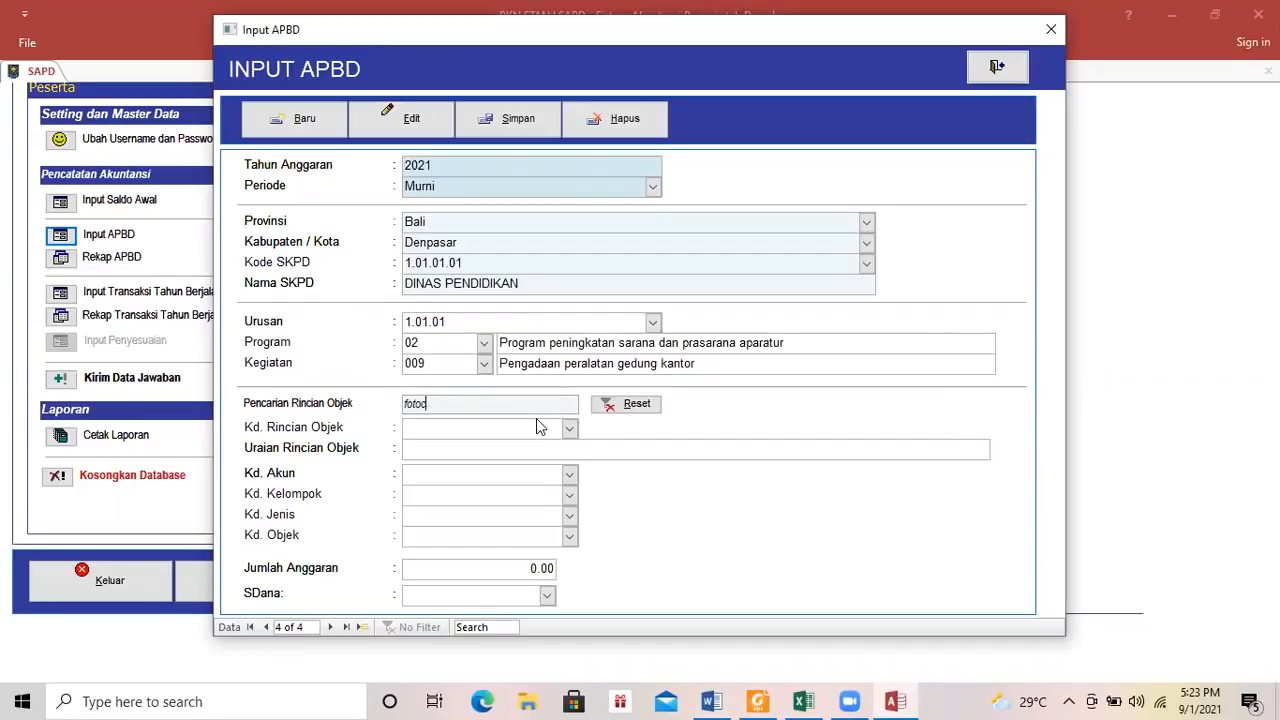
pyautogui.click(569, 428)
pyautogui.click(566, 450)
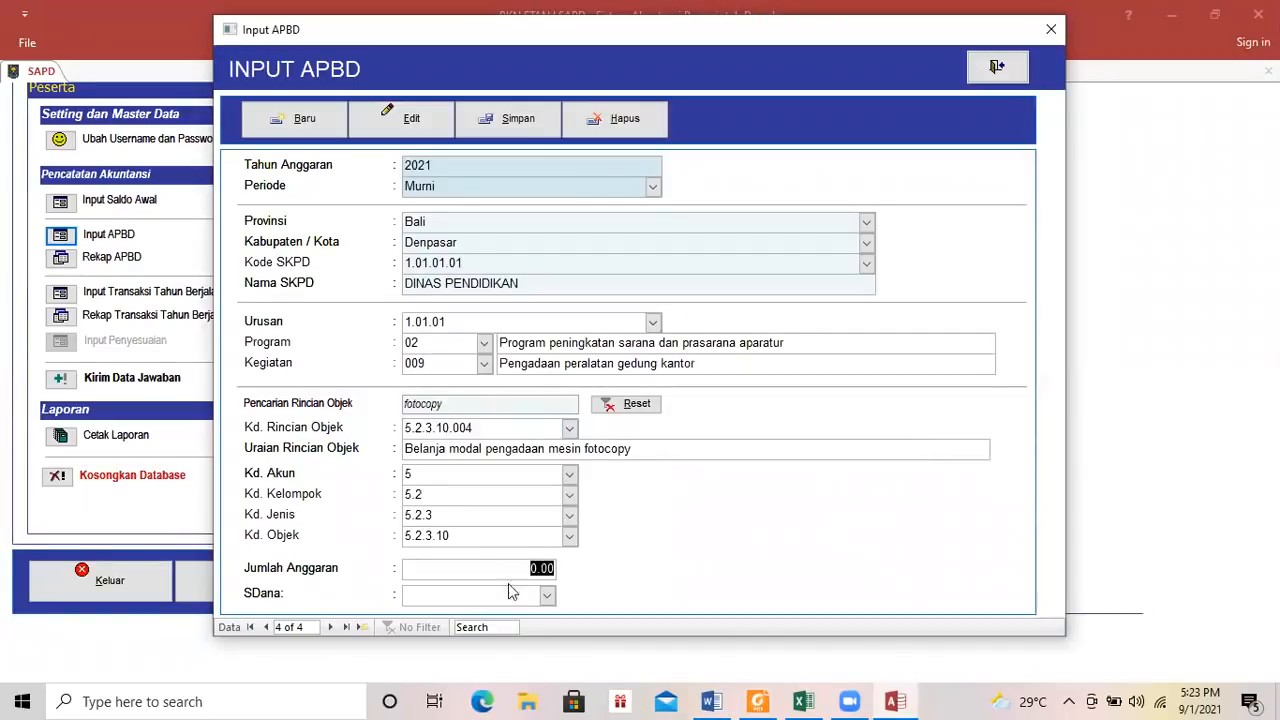
# Set the photocopier purchase's budget amount to 30,000,000 with funding source APBD, and save the entry.
pyautogui.write('30,000,000')
pyautogui.click(546, 596)
pyautogui.click(523, 614)
pyautogui.click(476, 118)
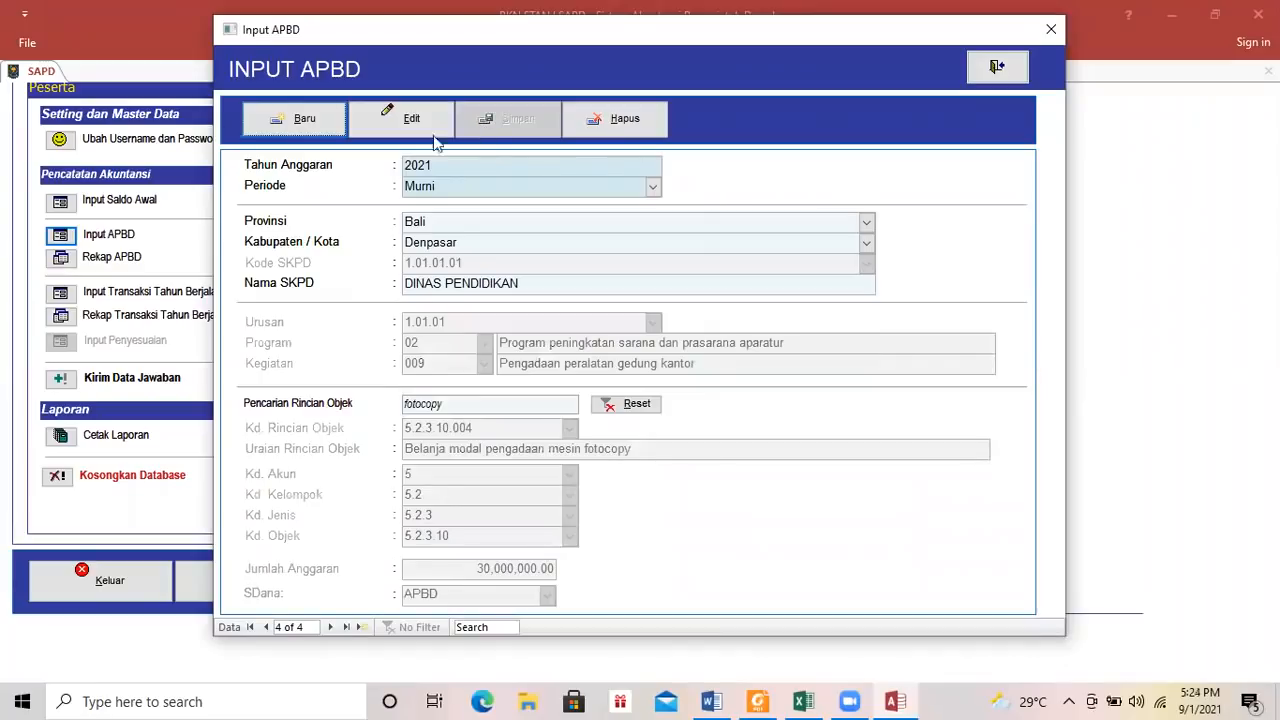
# Start another new SAPD budget entry and highlight the Belanja alat tulis kantor row in the Word exercise.
pyautogui.click(305, 112)
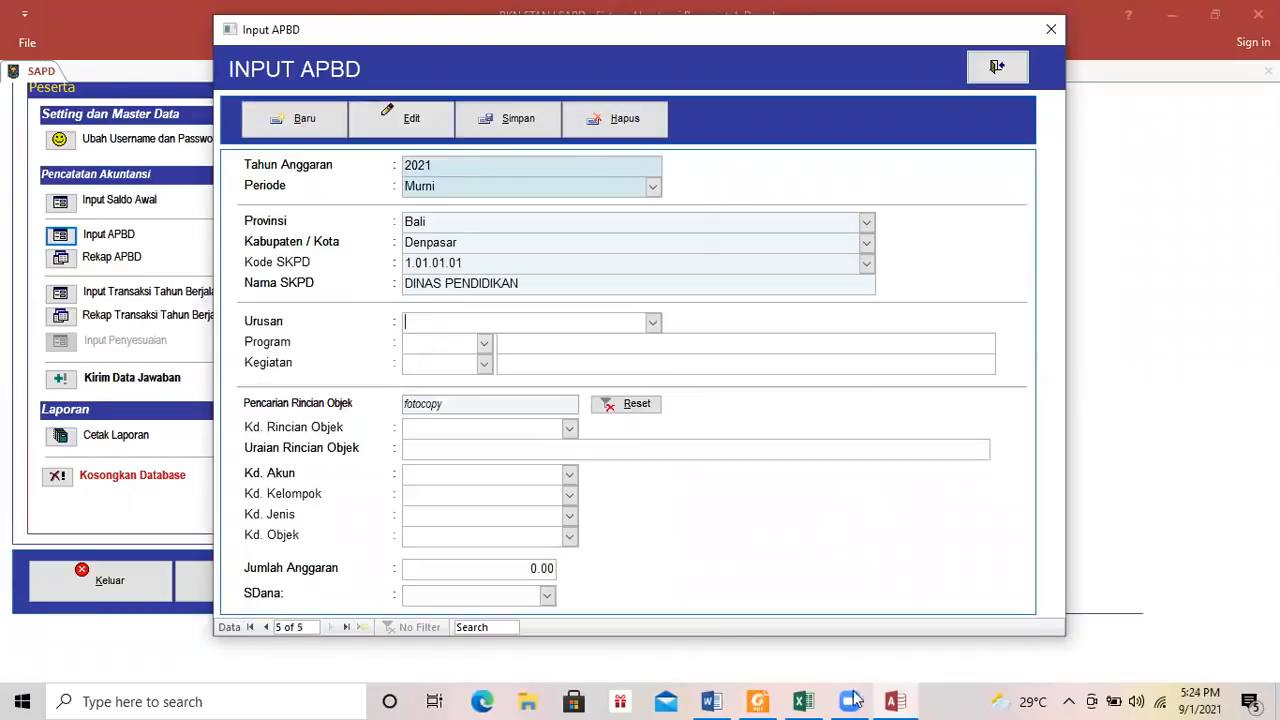
pyautogui.click(711, 701)
pyautogui.moveTo(869, 491); pyautogui.dragTo(380, 465)
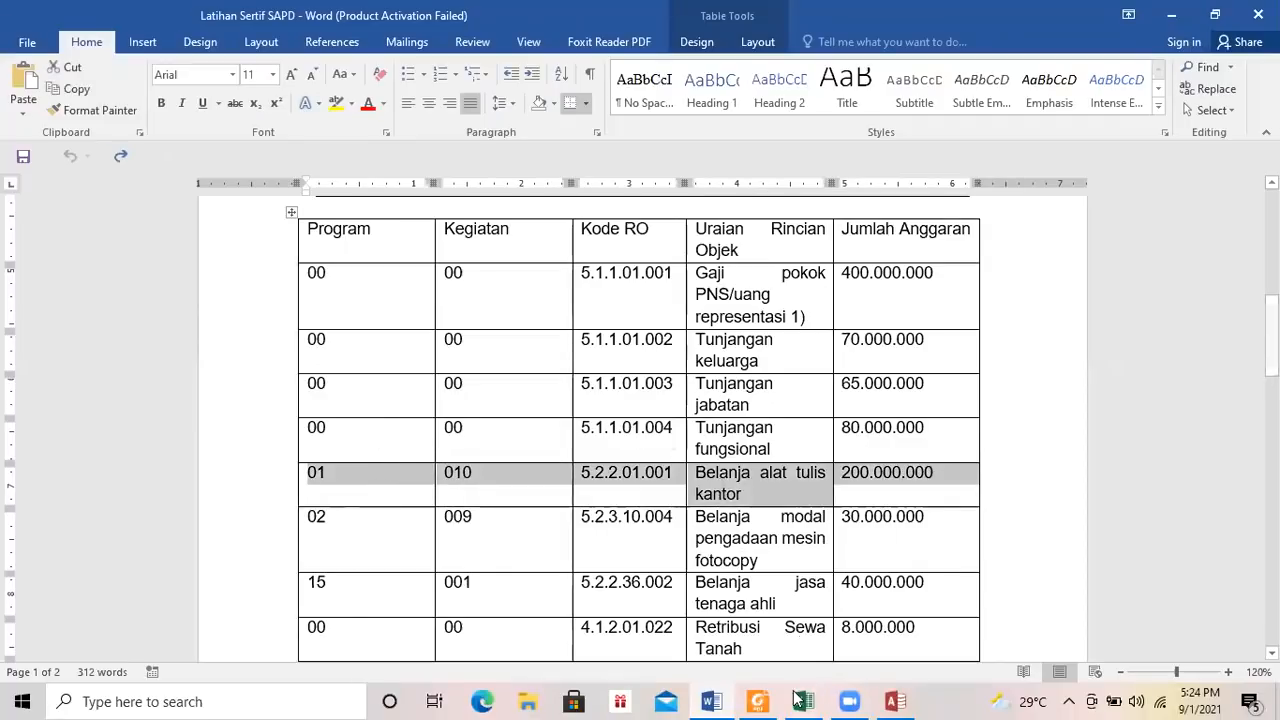
pyautogui.moveTo(750, 698)
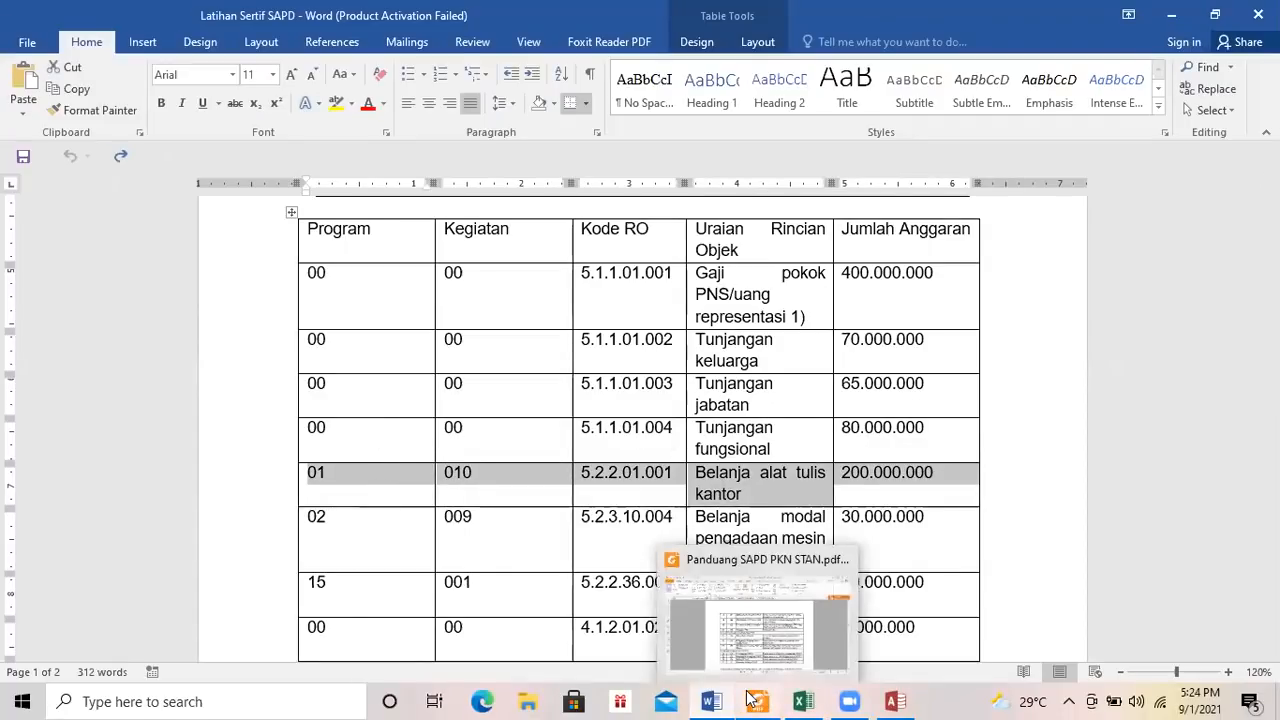
pyautogui.click(892, 700)
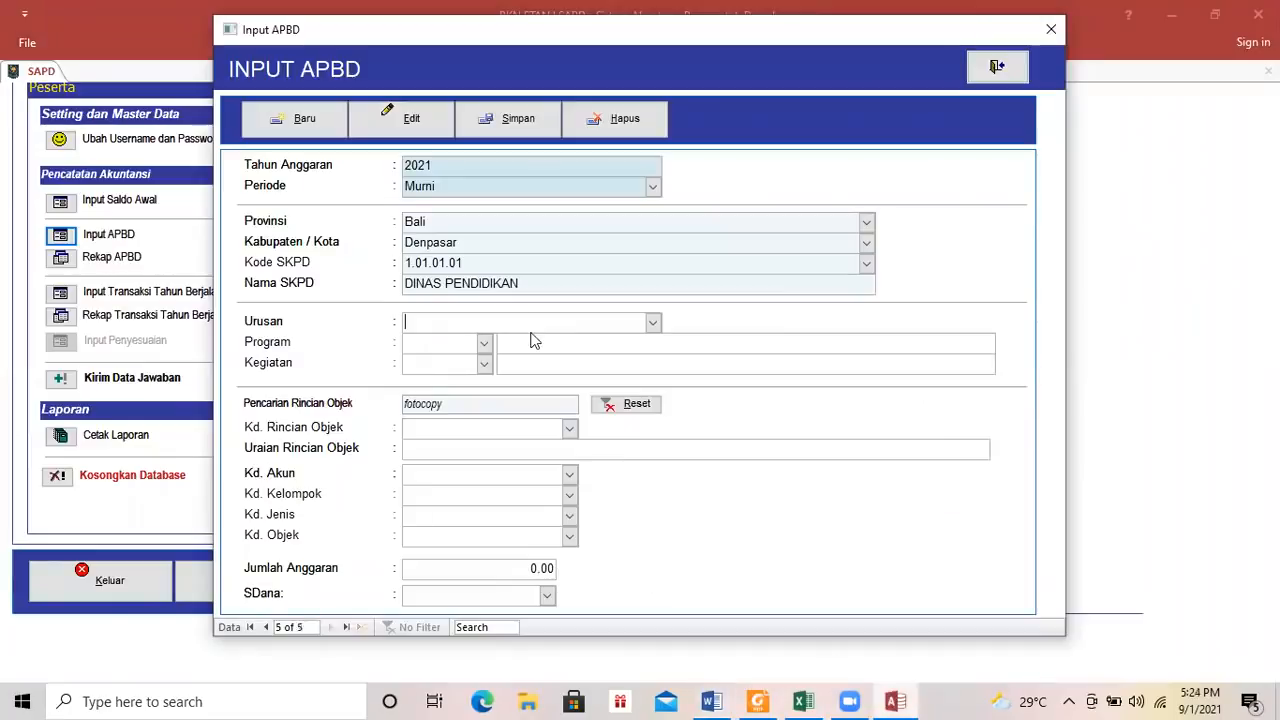
# Assign the entry to Urusan 1.01.01, Program 01 Program Pelayanan Administrasi Perkantoran and Kegiatan 010 Penyediaan alat tulis kantor.
pyautogui.click(651, 323)
pyautogui.click(650, 336)
pyautogui.click(484, 345)
pyautogui.click(484, 366)
pyautogui.click(484, 364)
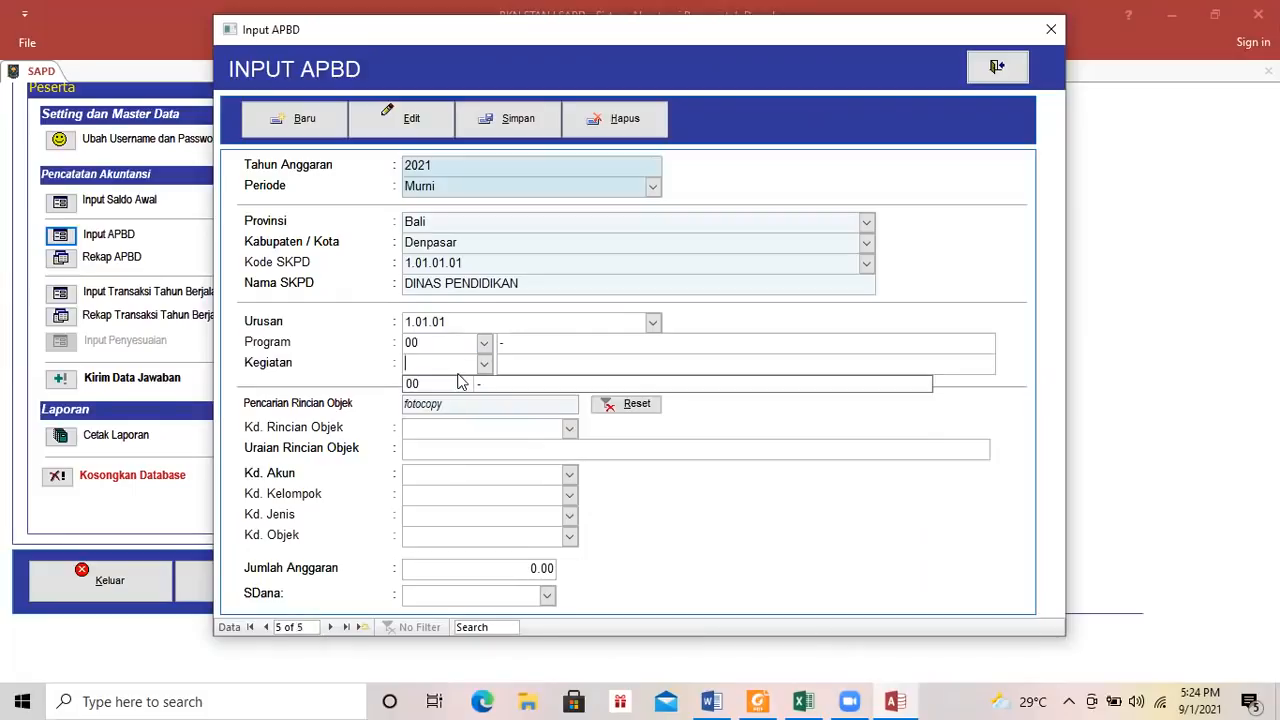
pyautogui.click(483, 345)
pyautogui.click(480, 374)
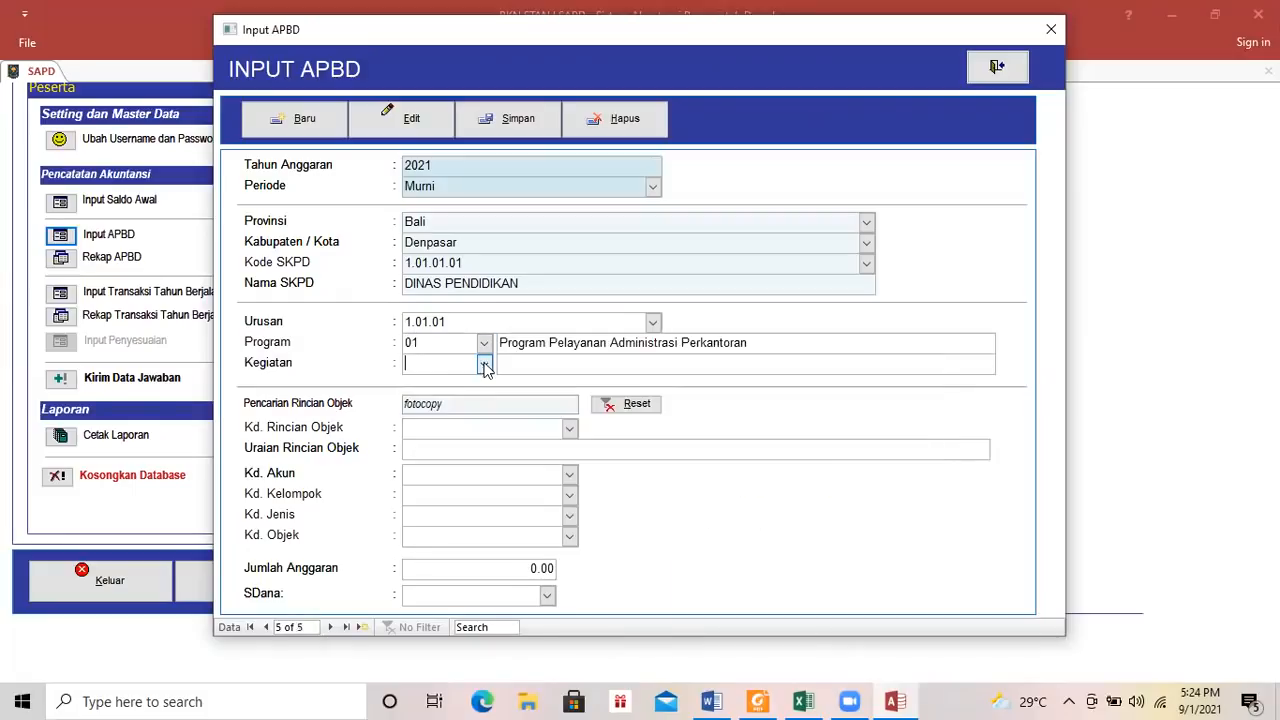
pyautogui.click(484, 364)
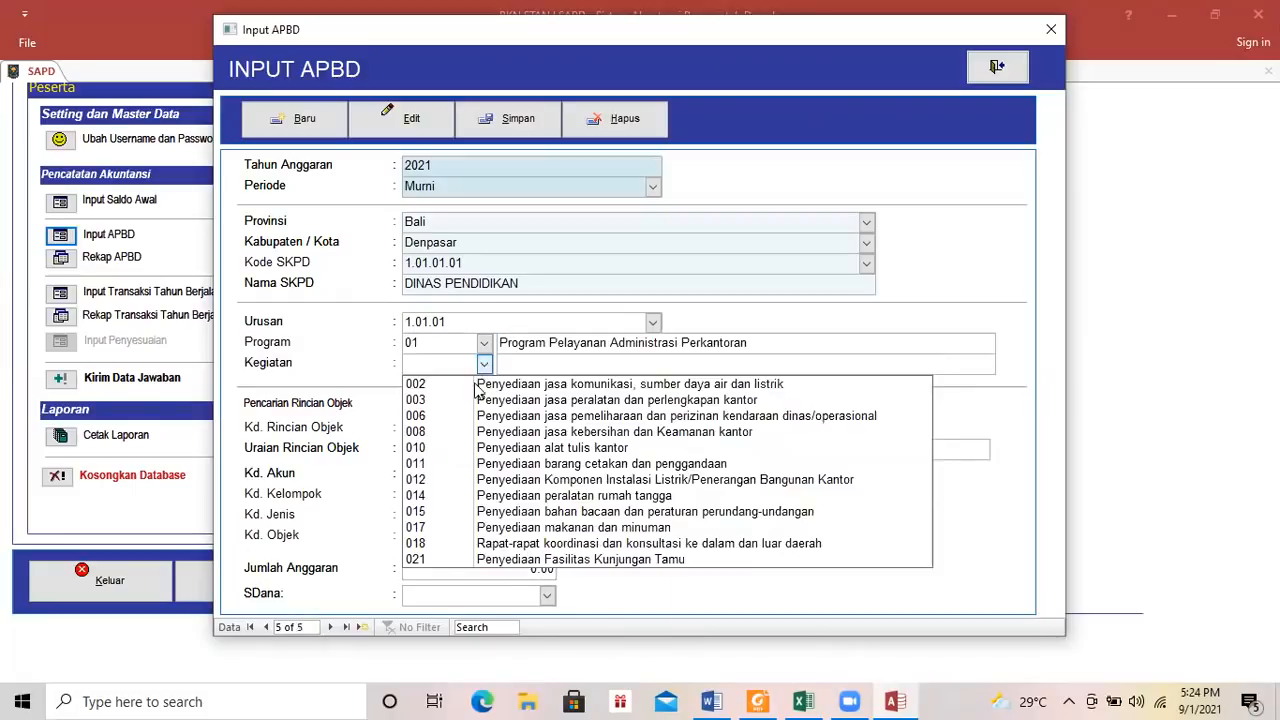
pyautogui.click(468, 447)
# Search the rincian objek for "alat tulis" and select 5.2.2.01.001 Belanja alat tulis kantor.
pyautogui.write('a')
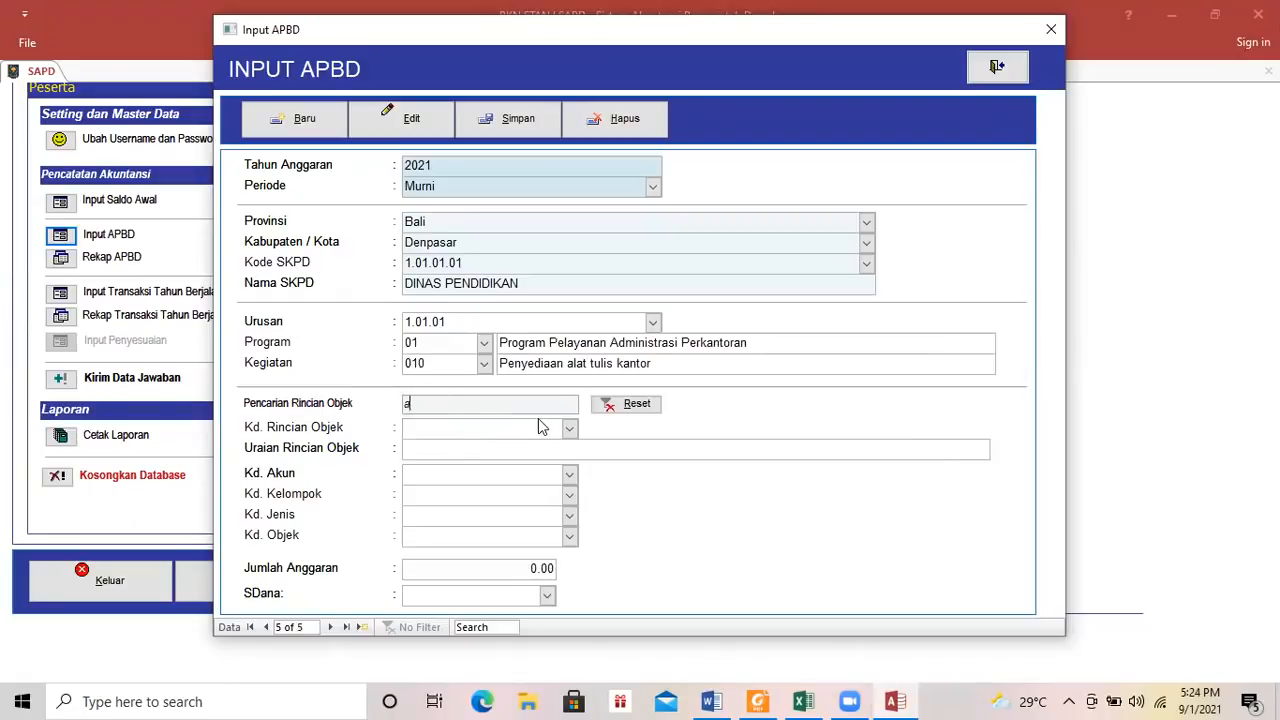
pyautogui.write('lat tulis')
pyautogui.click(570, 428)
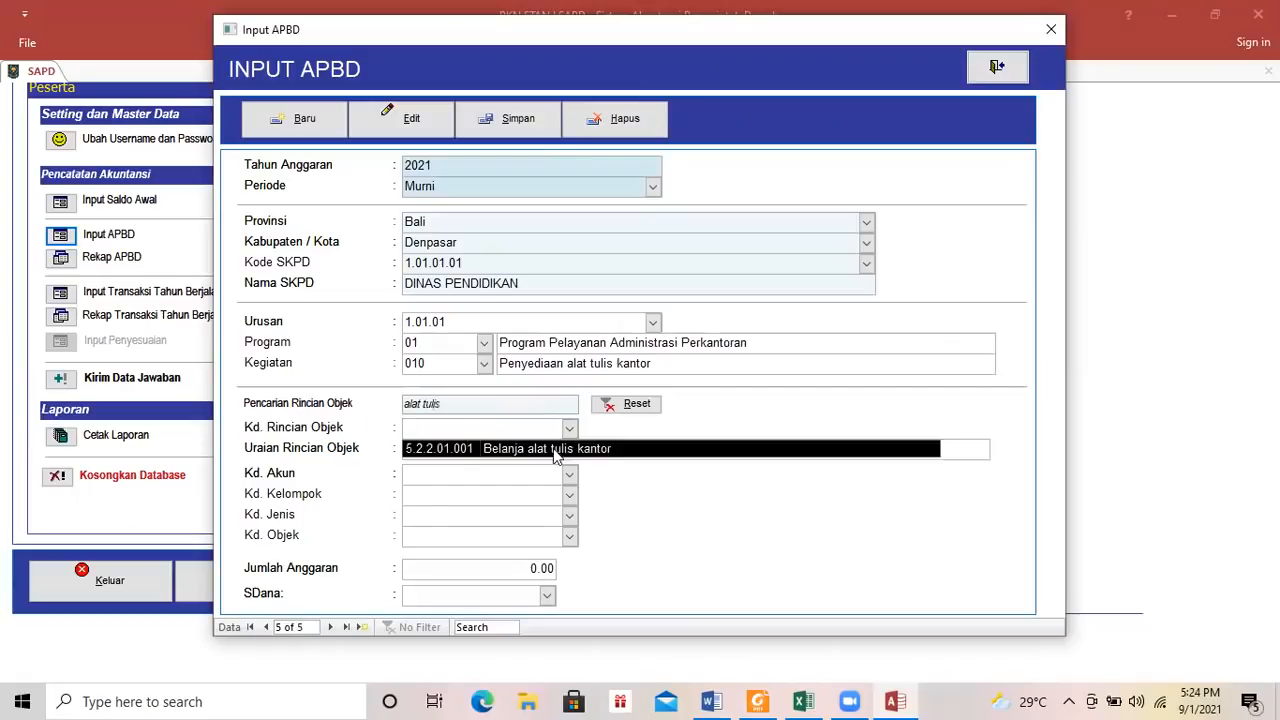
pyautogui.click(556, 451)
# Set the office stationery budget amount to 200,000,000 with funding source APBD, and save the entry.
pyautogui.write('20')
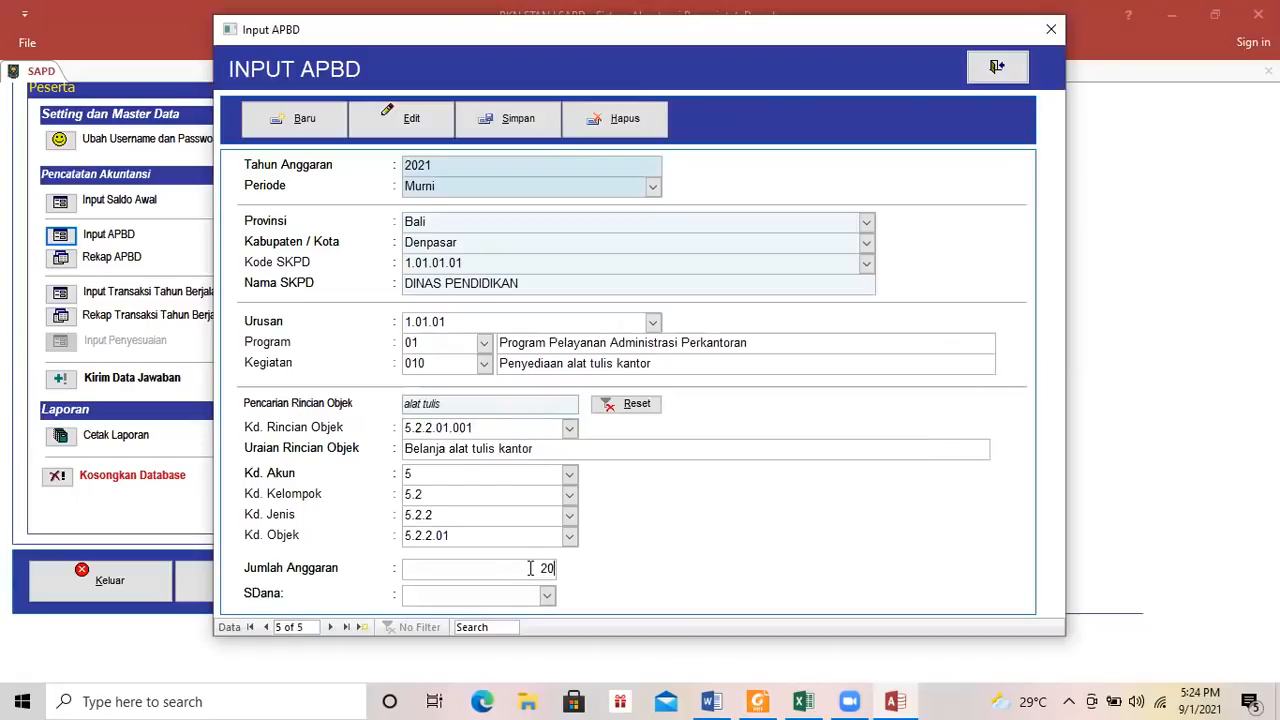
pyautogui.write('0,000,000')
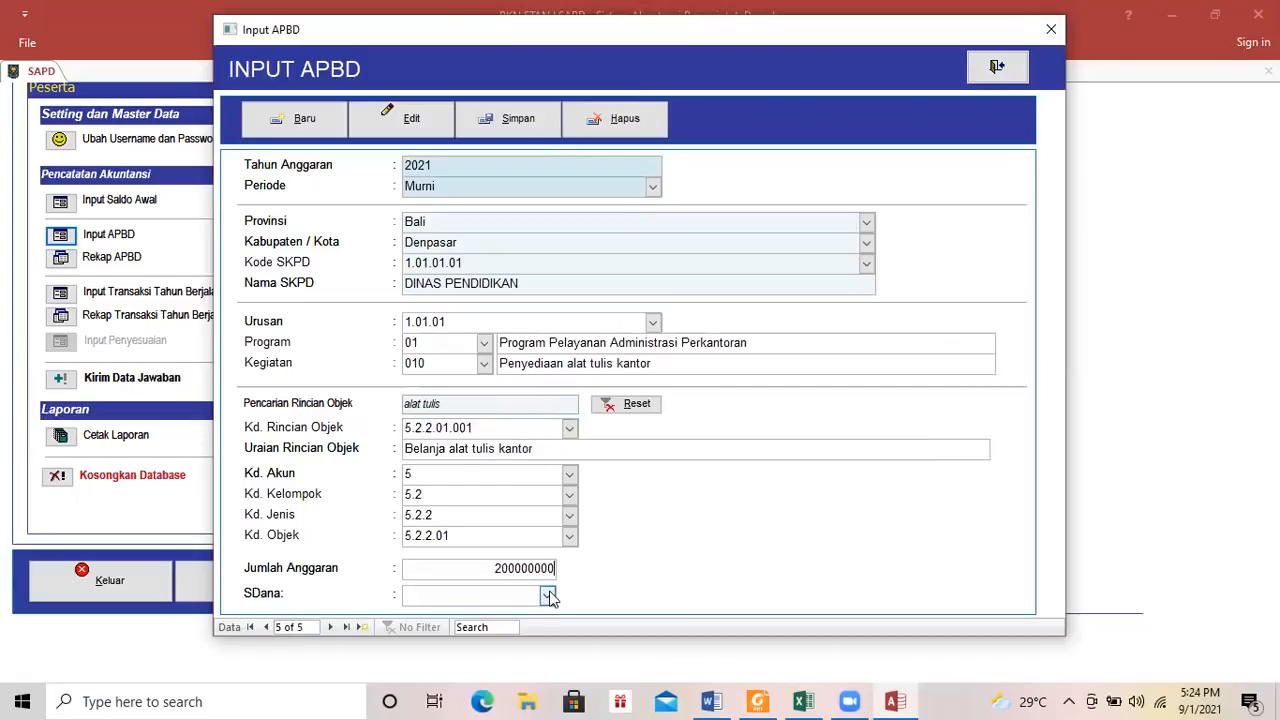
pyautogui.click(547, 595)
pyautogui.click(520, 609)
pyautogui.click(510, 118)
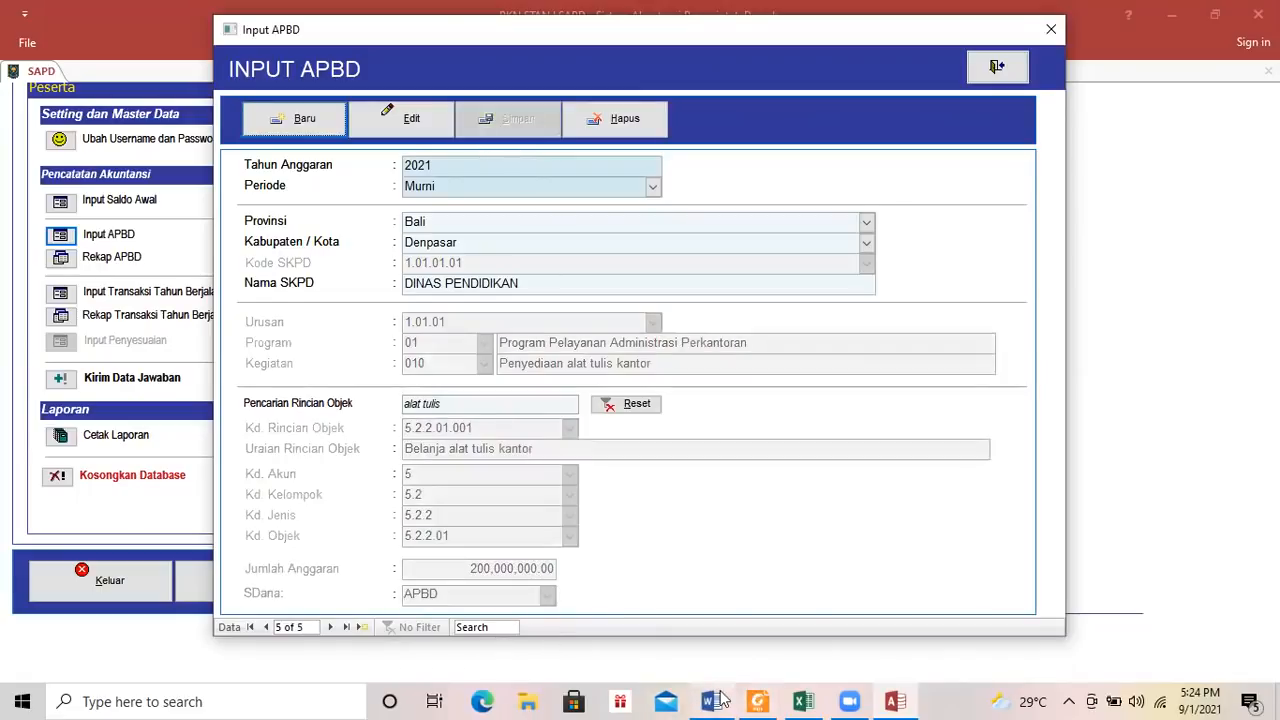
# Review the remaining Tunjangan rows in the Word exercise and highlight the Tunjangan fungsional code, description and amount.
pyautogui.moveTo(727, 700)
pyautogui.click(712, 640)
pyautogui.moveTo(797, 446); pyautogui.dragTo(468, 426)
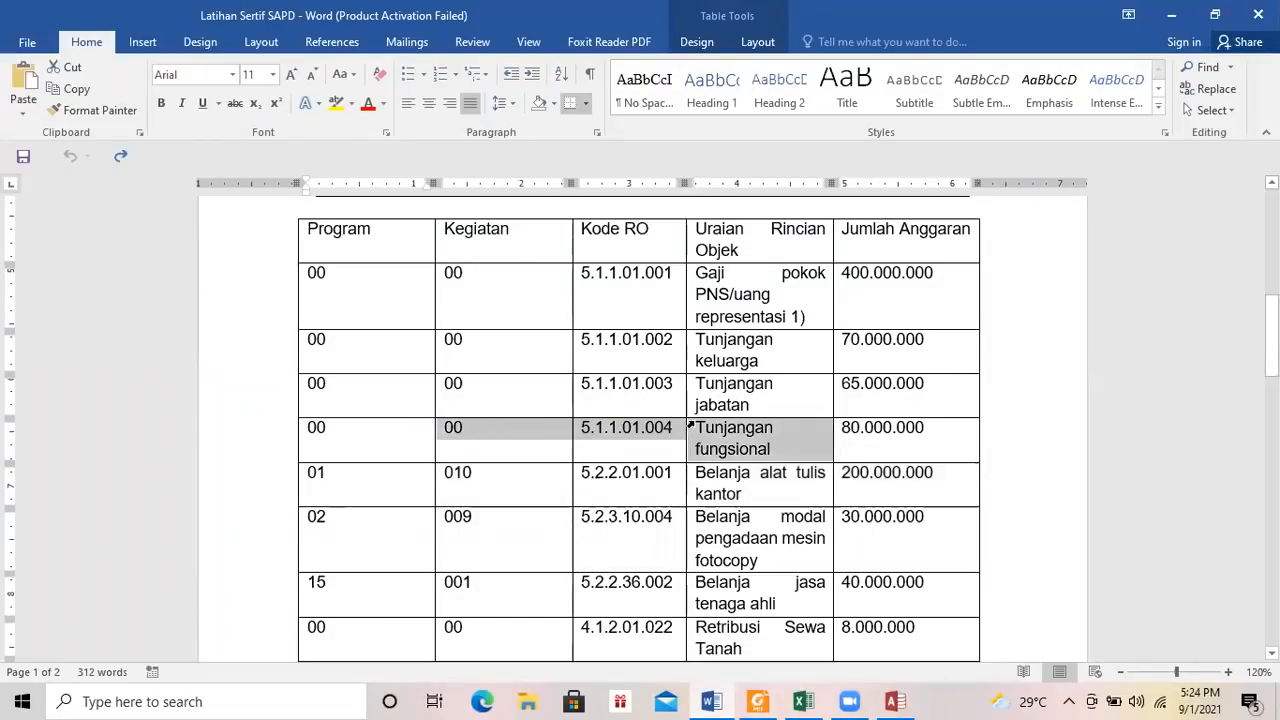
pyautogui.click(777, 339)
pyautogui.click(875, 355)
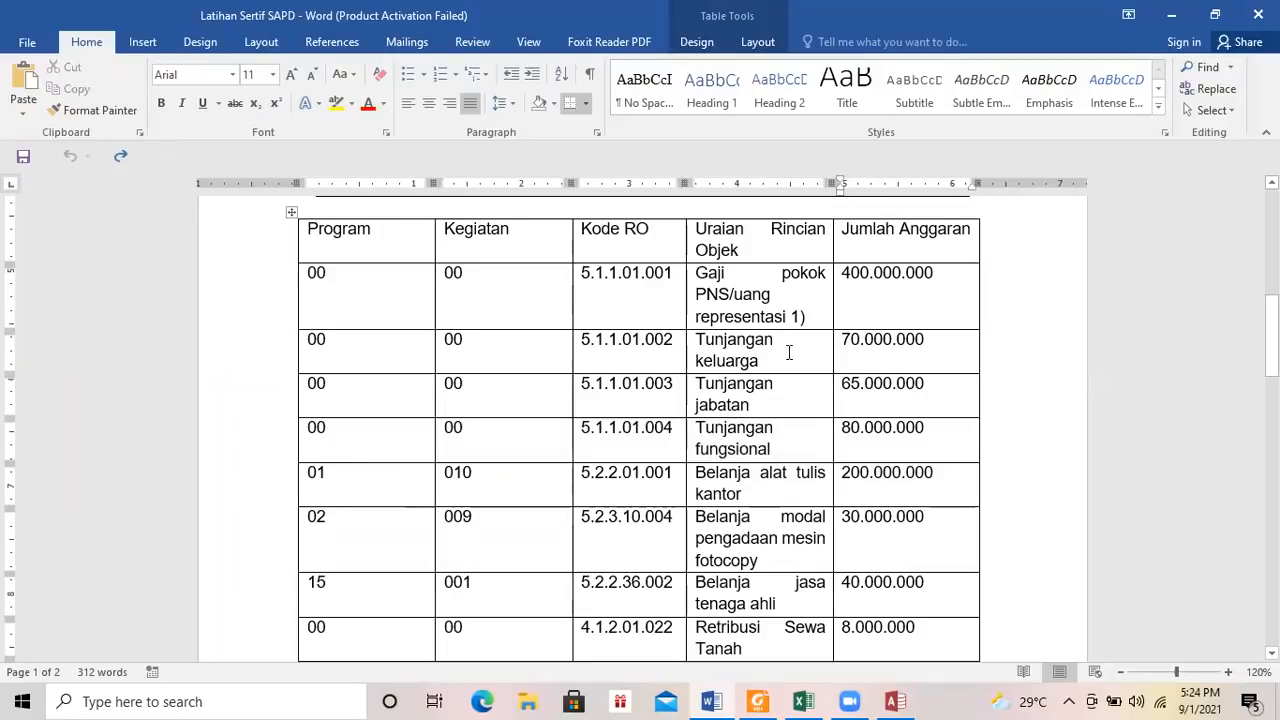
pyautogui.moveTo(855, 446); pyautogui.dragTo(620, 440)
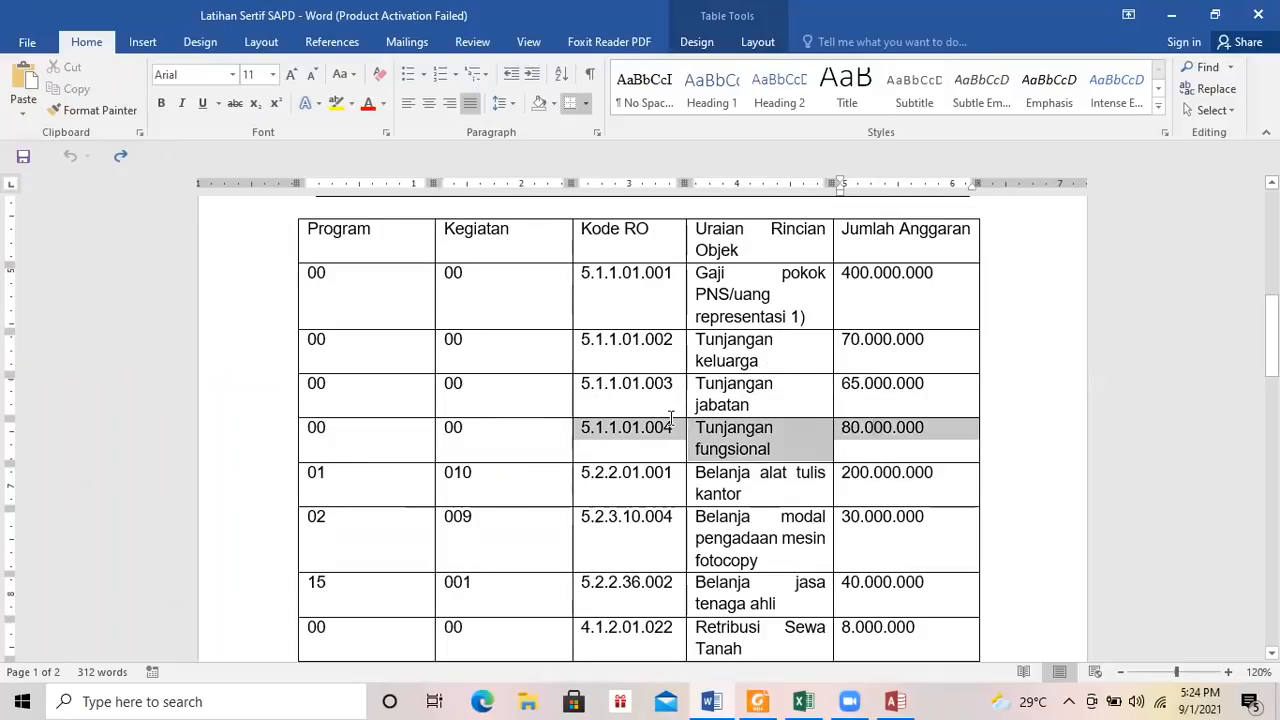
# Switch to SAPD and start a new APBD entry with Urusan 1.01.01, Program 00 and Kegiatan 00.
pyautogui.click(890, 700)
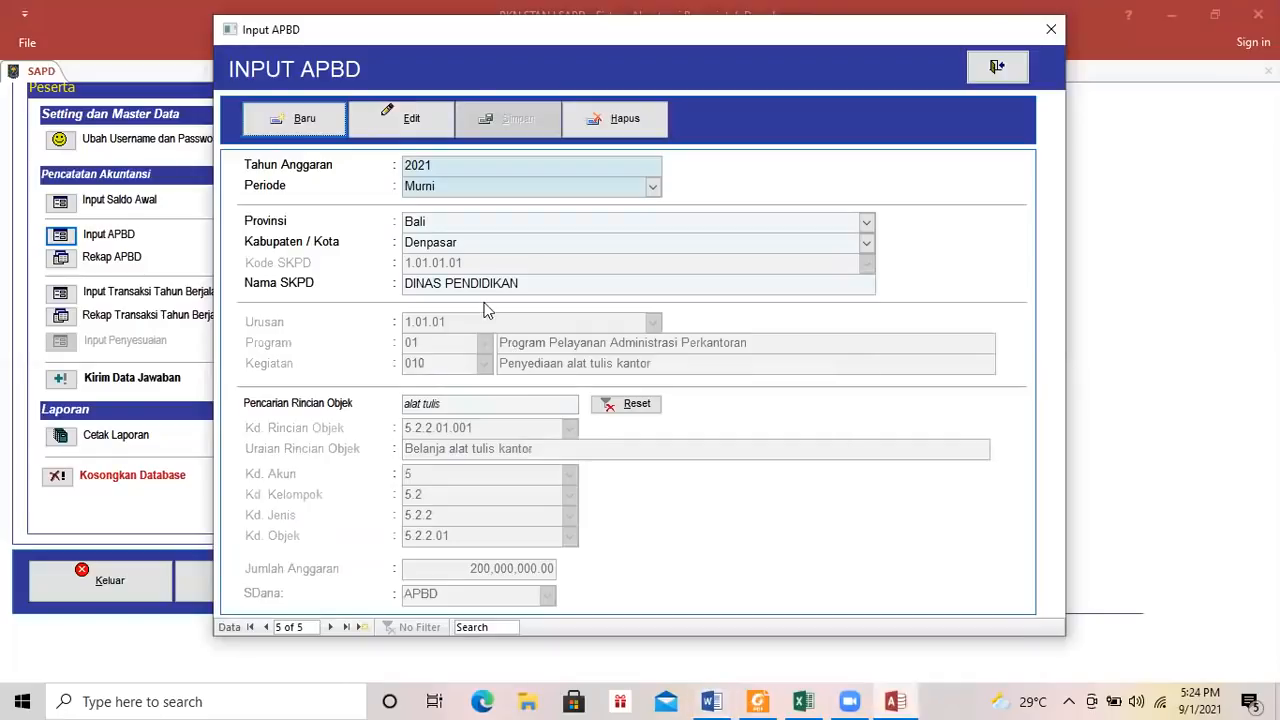
pyautogui.click(320, 120)
pyautogui.click(651, 323)
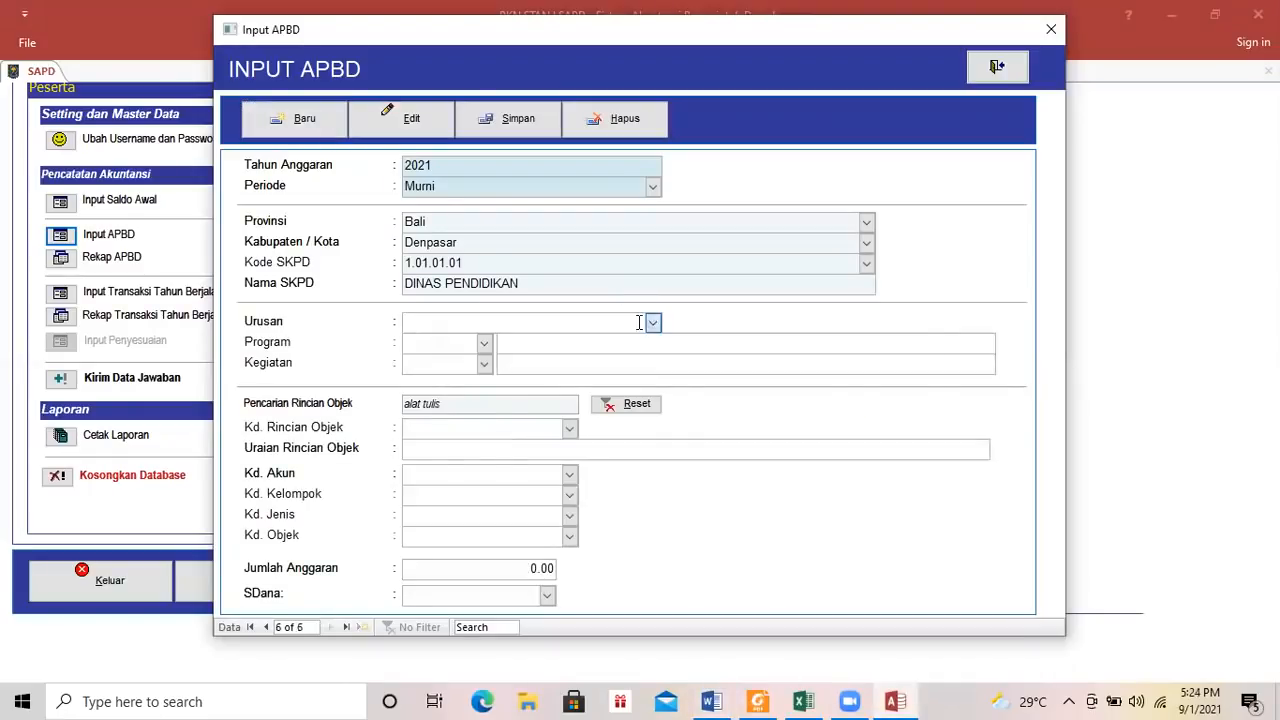
pyautogui.click(487, 340)
pyautogui.click(483, 346)
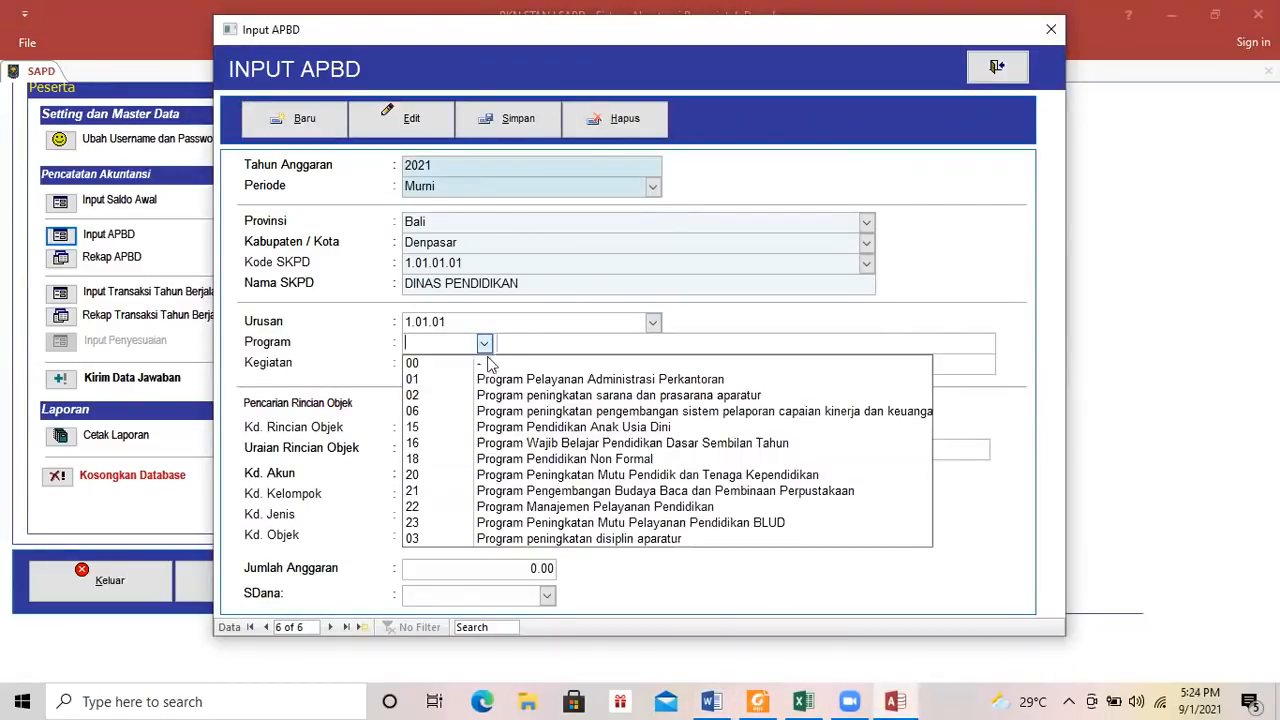
pyautogui.click(482, 360)
pyautogui.click(484, 364)
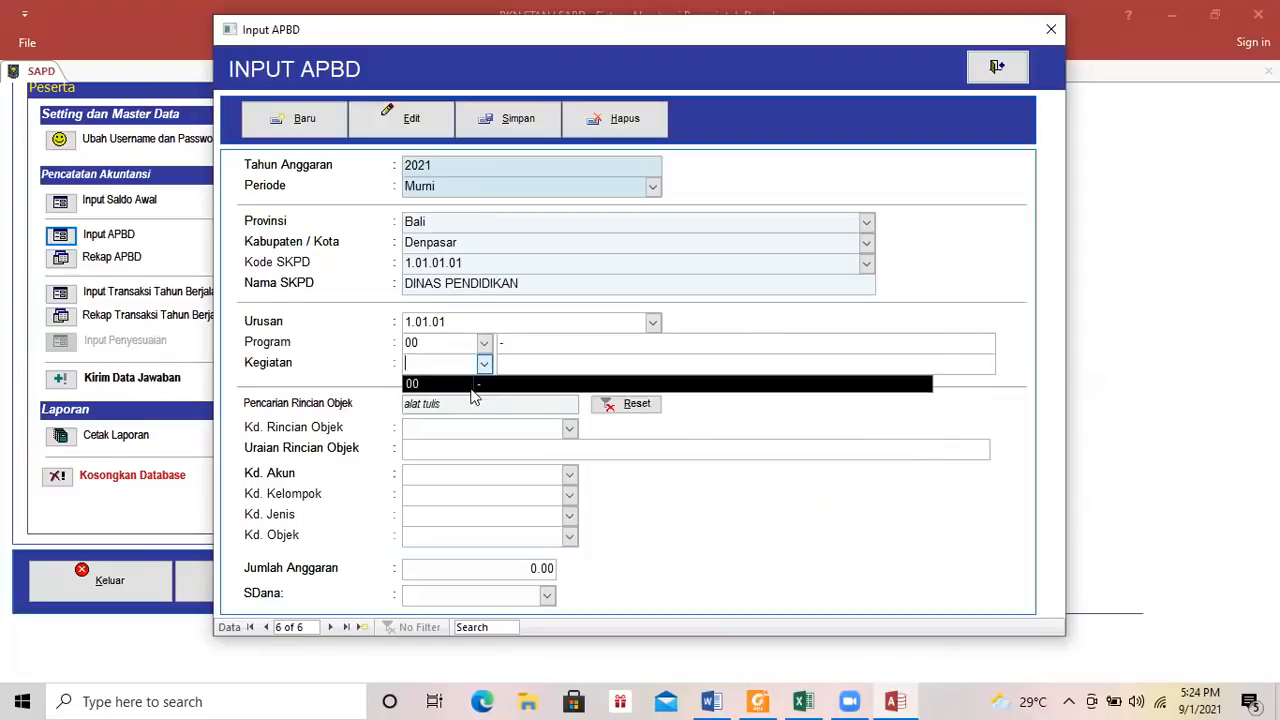
pyautogui.click(470, 385)
# Search the rincian objek for "tunjangan" and select 5.1.1.01.004 Tunjangan fungsional.
pyautogui.write('tunjangan')
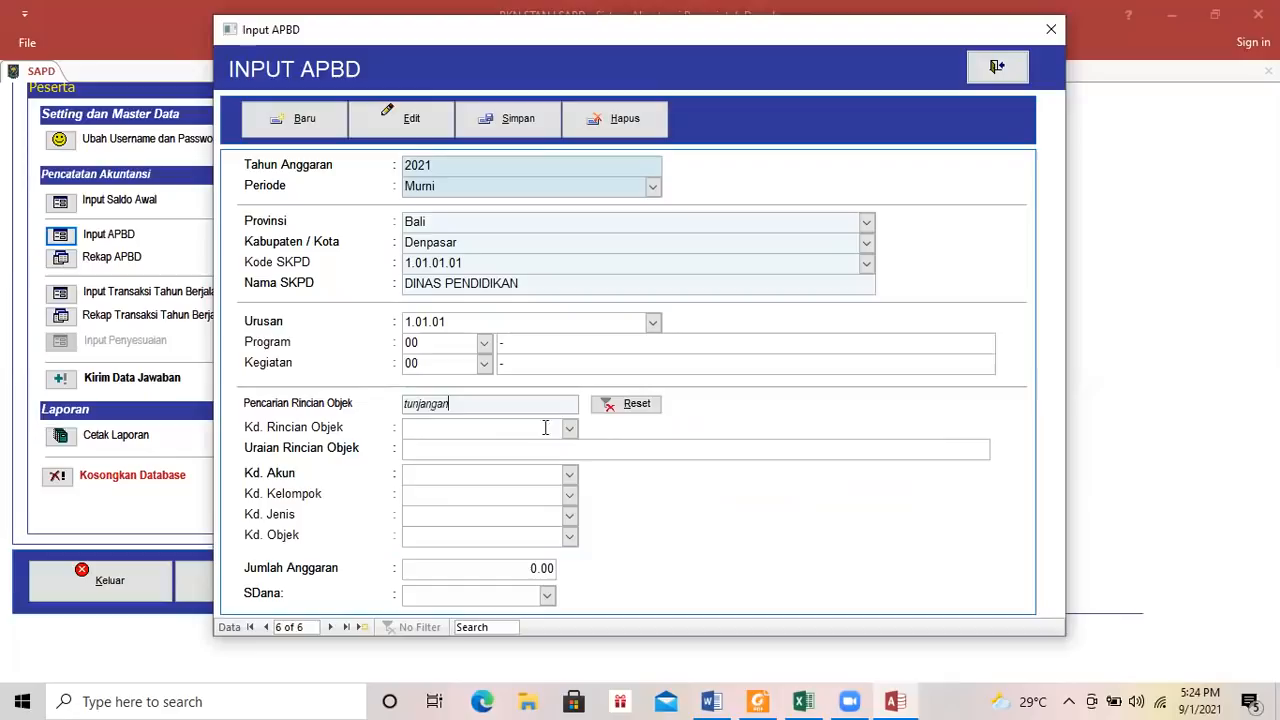
pyautogui.click(569, 428)
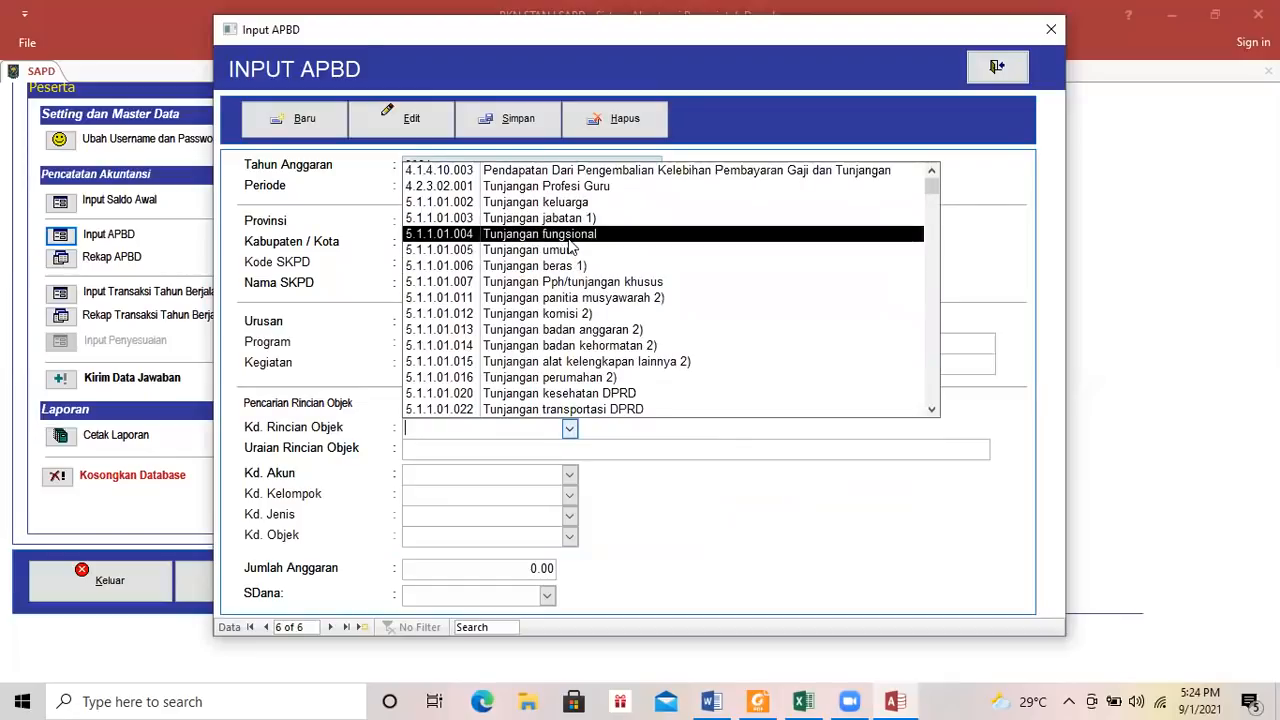
pyautogui.click(568, 241)
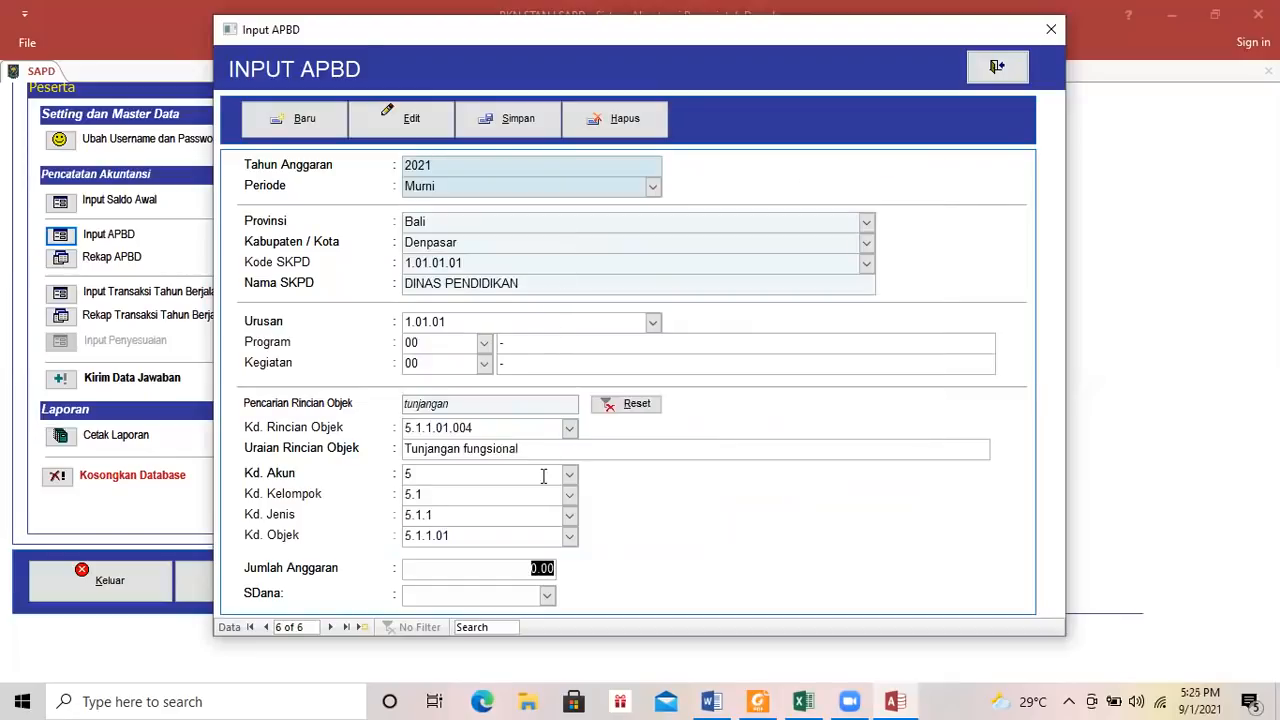
# Set the Tunjangan fungsional budget amount to 80,000,000 with funding source APBD, and save the entry.
pyautogui.click(710, 701)
pyautogui.click(710, 701)
pyautogui.write('8')
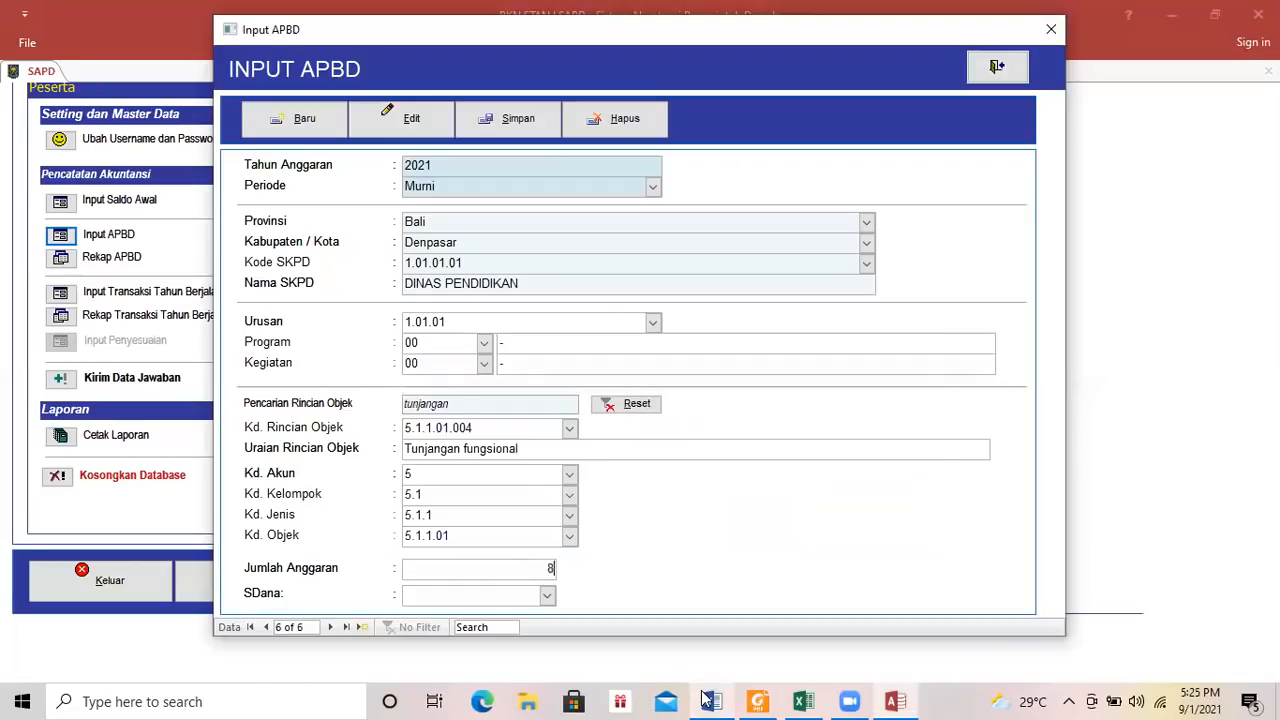
pyautogui.write('0,000,000')
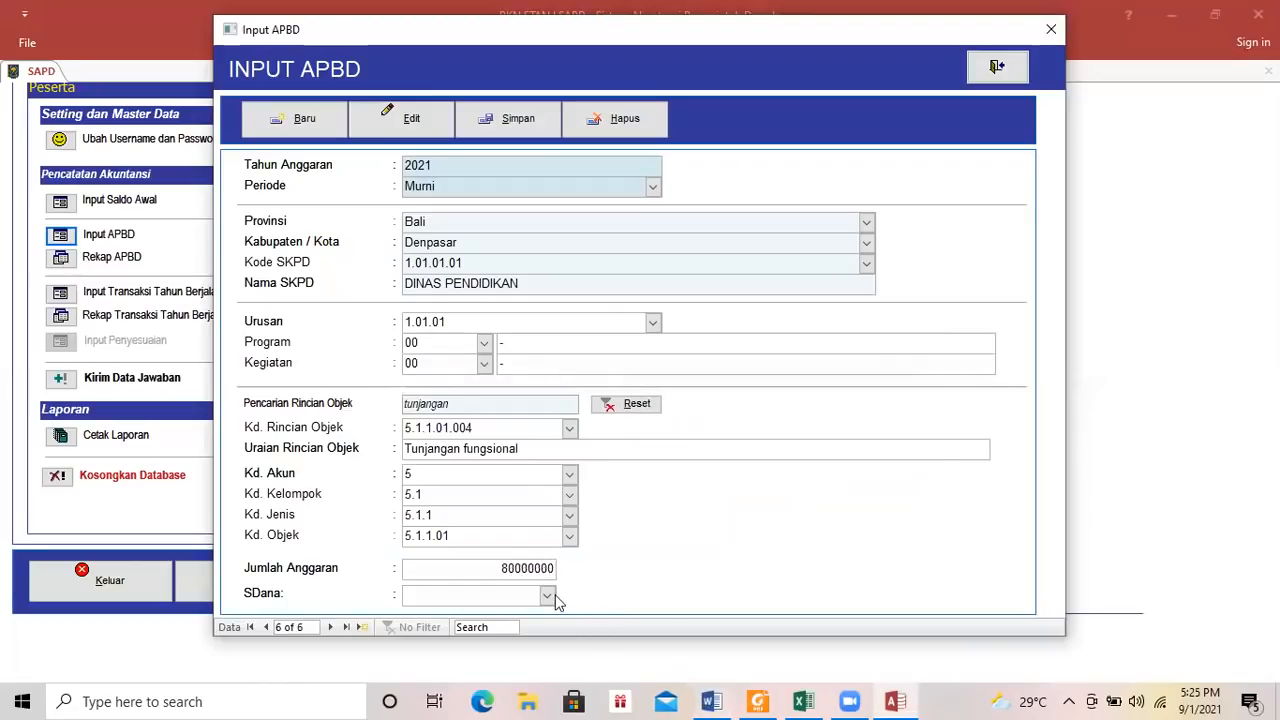
pyautogui.click(546, 595)
pyautogui.click(537, 615)
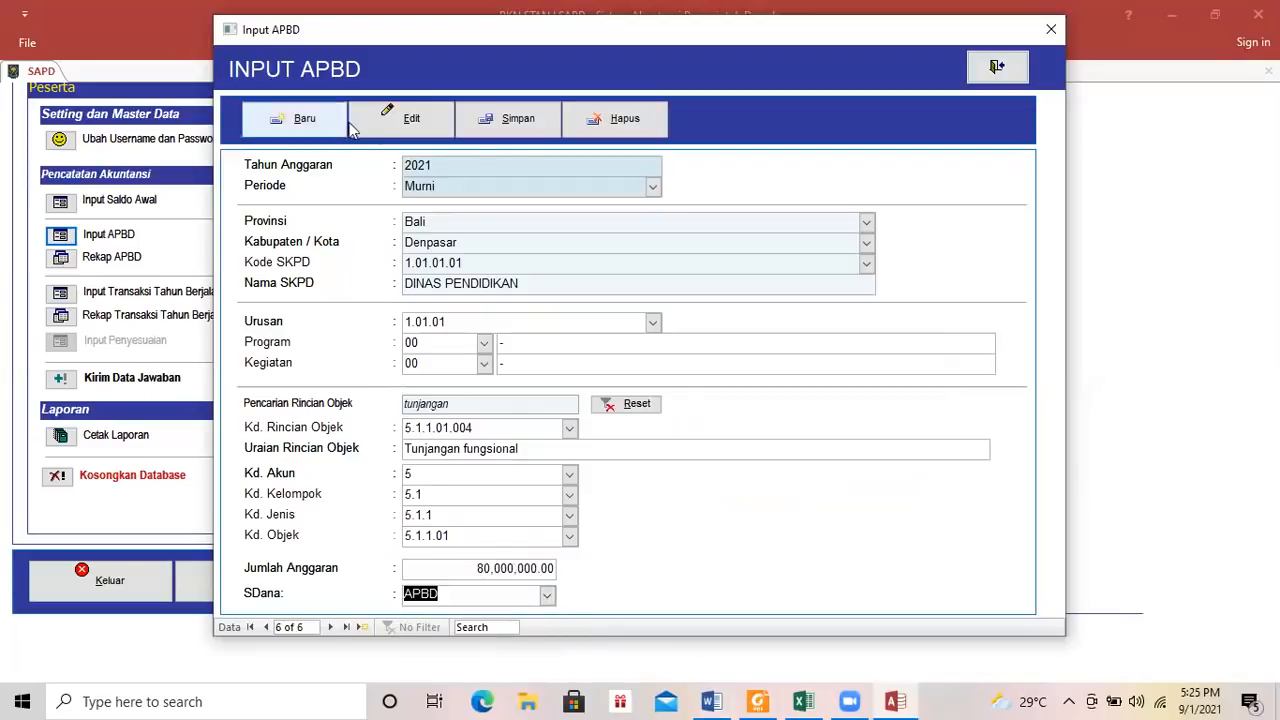
pyautogui.click(512, 120)
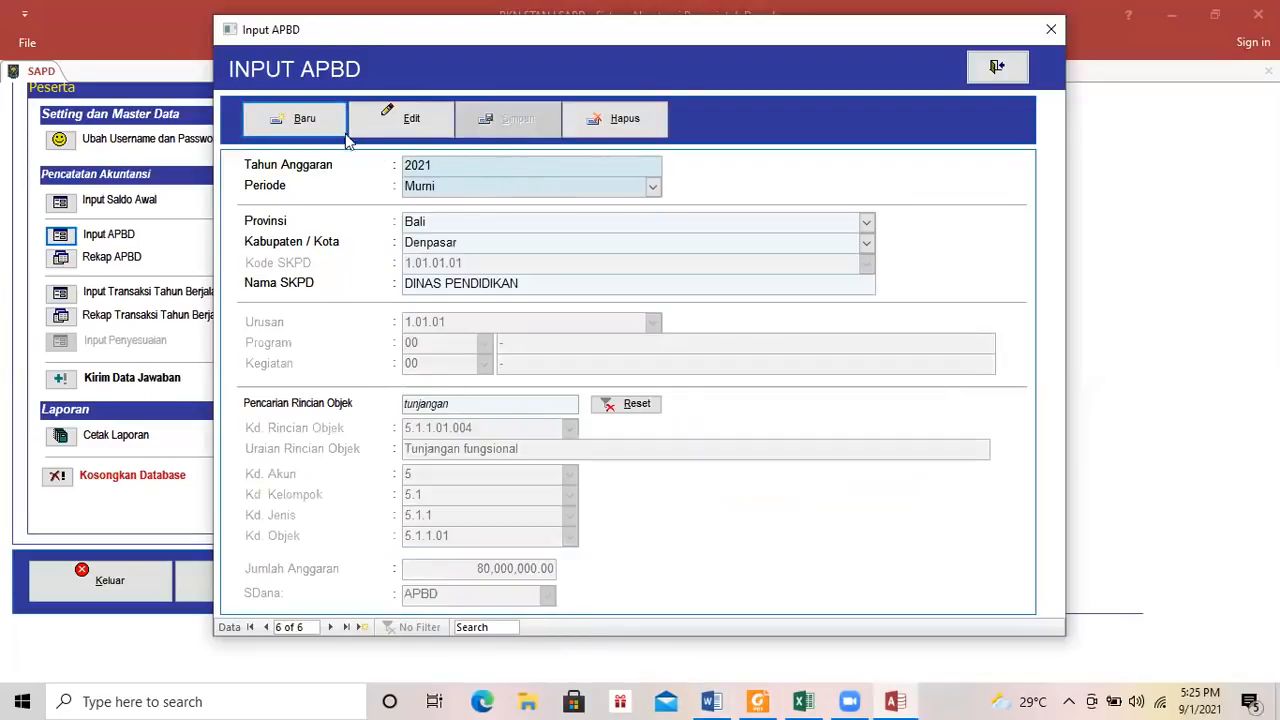
# Start another new APBD entry under Urusan 1.01.01, with Program 00 and Kegiatan 00.
pyautogui.click(300, 118)
pyautogui.click(652, 323)
pyautogui.click(630, 342)
pyautogui.click(484, 343)
pyautogui.click(484, 364)
pyautogui.click(484, 364)
pyautogui.click(482, 380)
pyautogui.press('Tab')
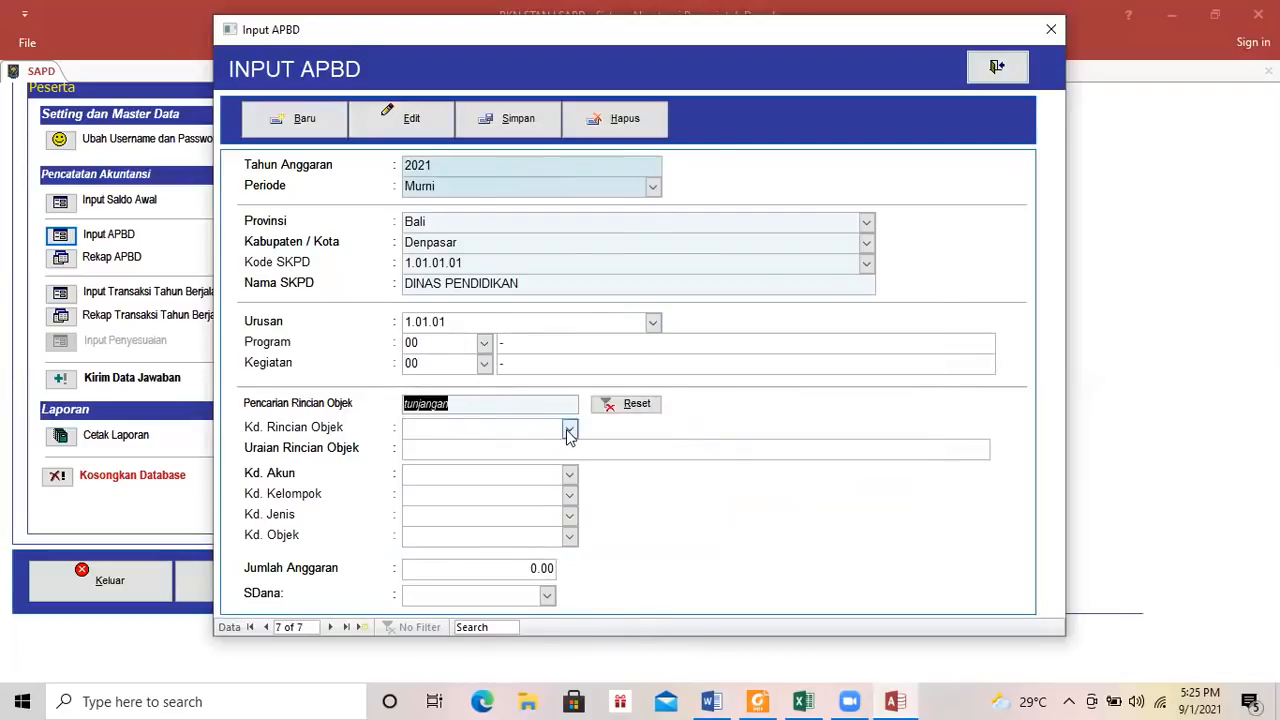
# Select rincian objek 5.1.1.01.003 Tunjangan jabatan 1) and look up its budget amount in the Word exercise.
pyautogui.click(569, 428)
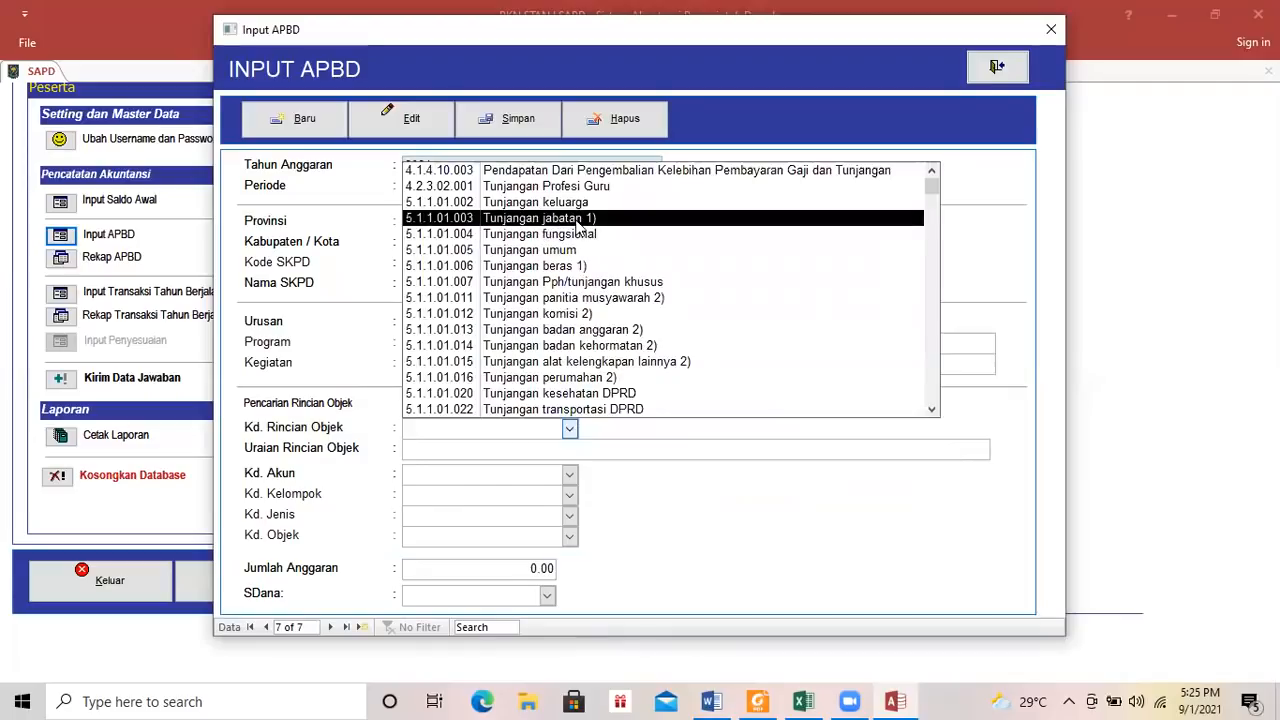
pyautogui.click(577, 218)
pyautogui.click(708, 699)
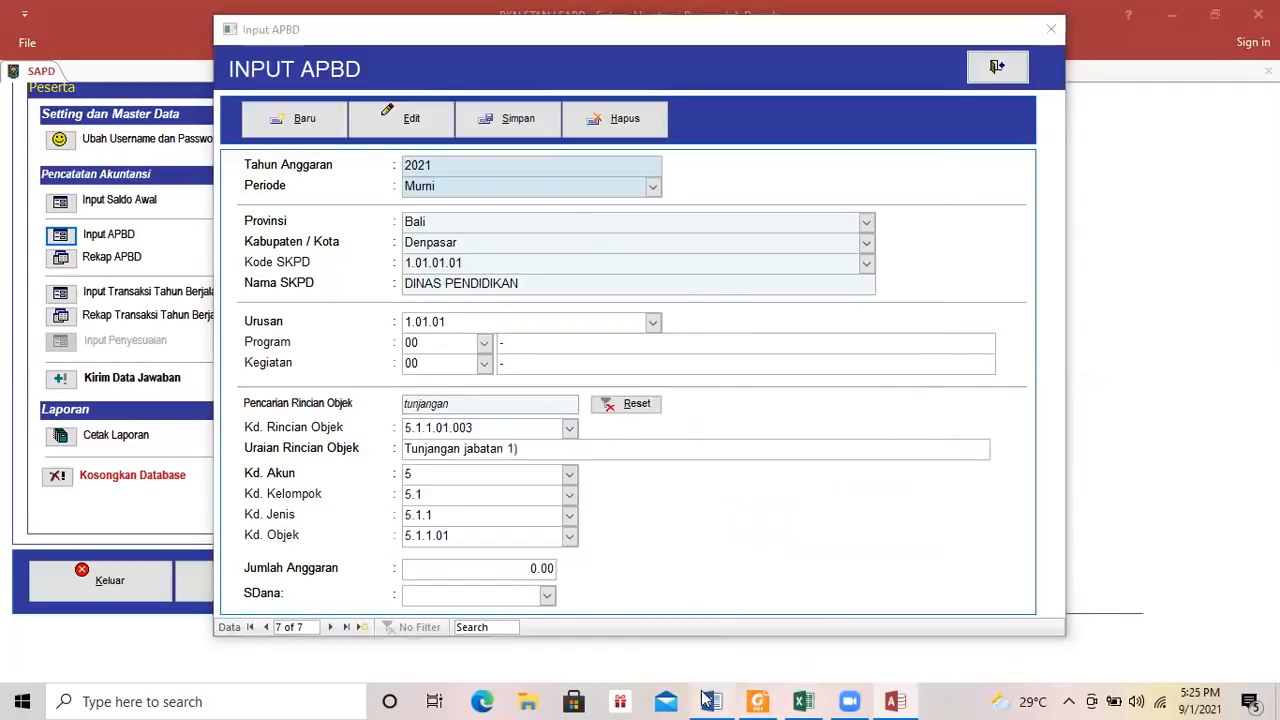
pyautogui.moveTo(796, 407); pyautogui.dragTo(705, 363)
pyautogui.click(759, 406)
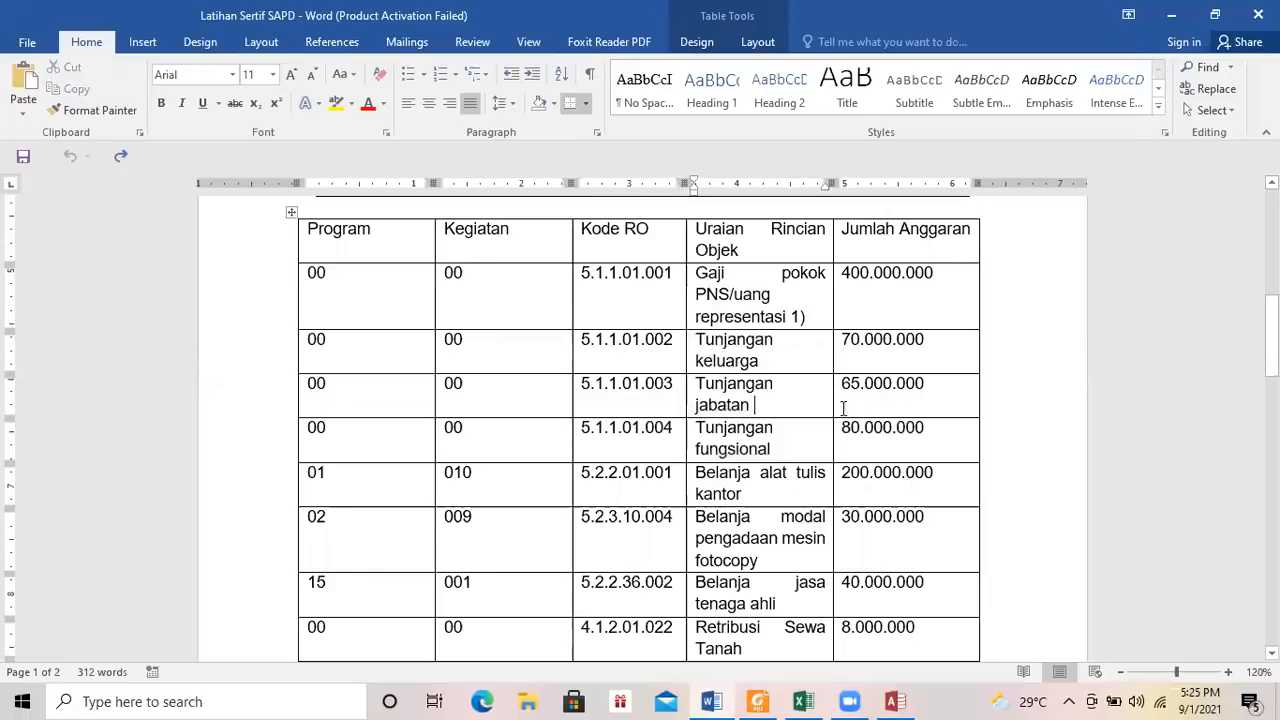
pyautogui.moveTo(877, 405); pyautogui.dragTo(712, 395)
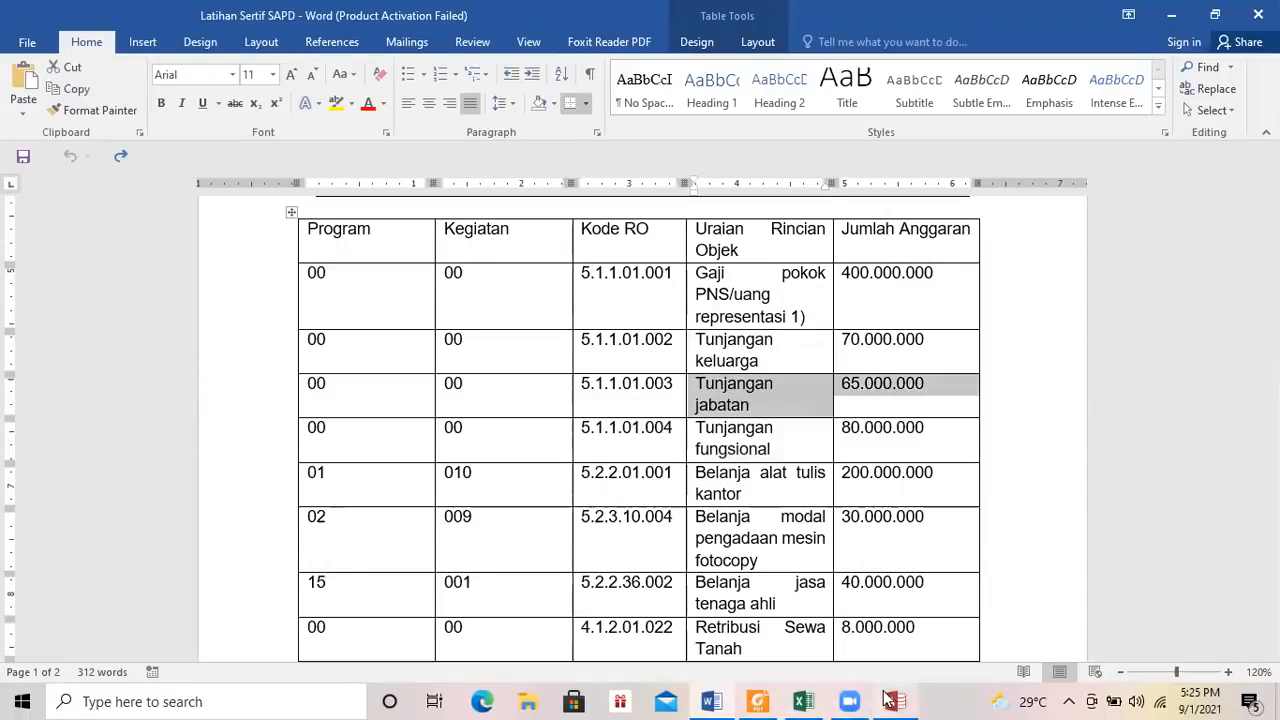
# Back in SAPD, set the Tunjangan jabatan budget amount to 65,000,000 with funding source APBD, and save the entry.
pyautogui.click(892, 701)
pyautogui.write('65000000')
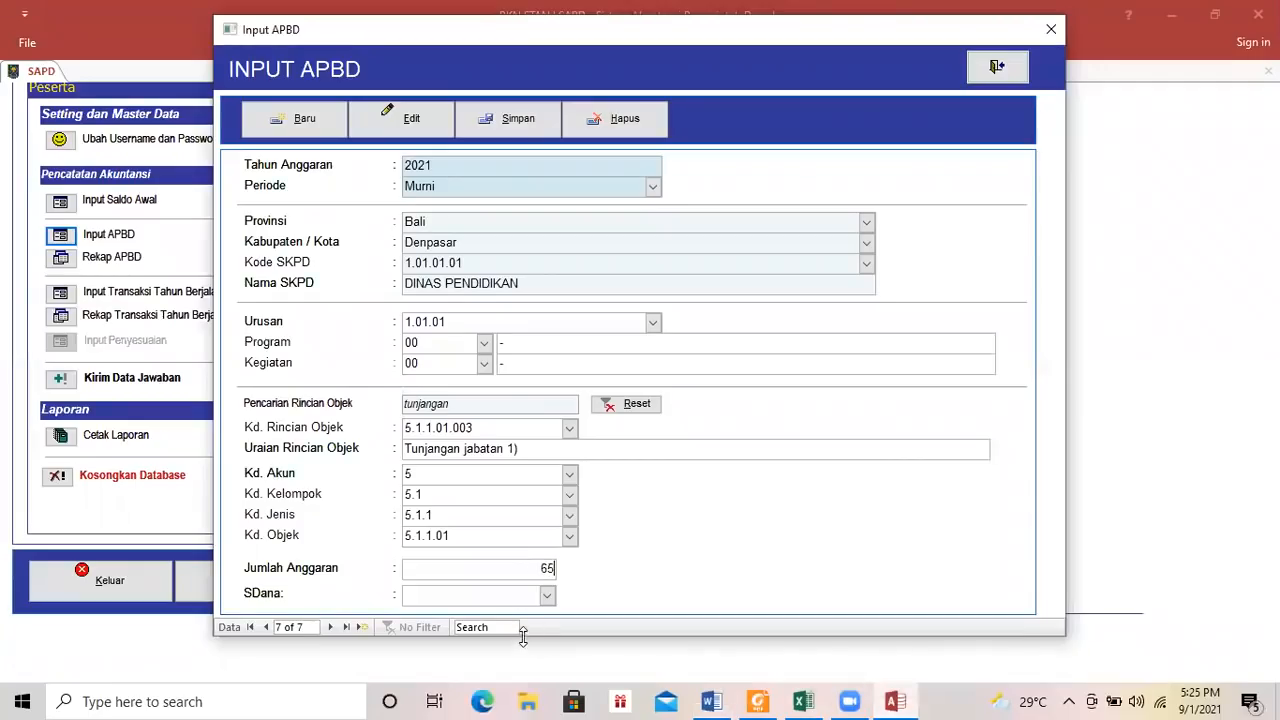
pyautogui.click(547, 596)
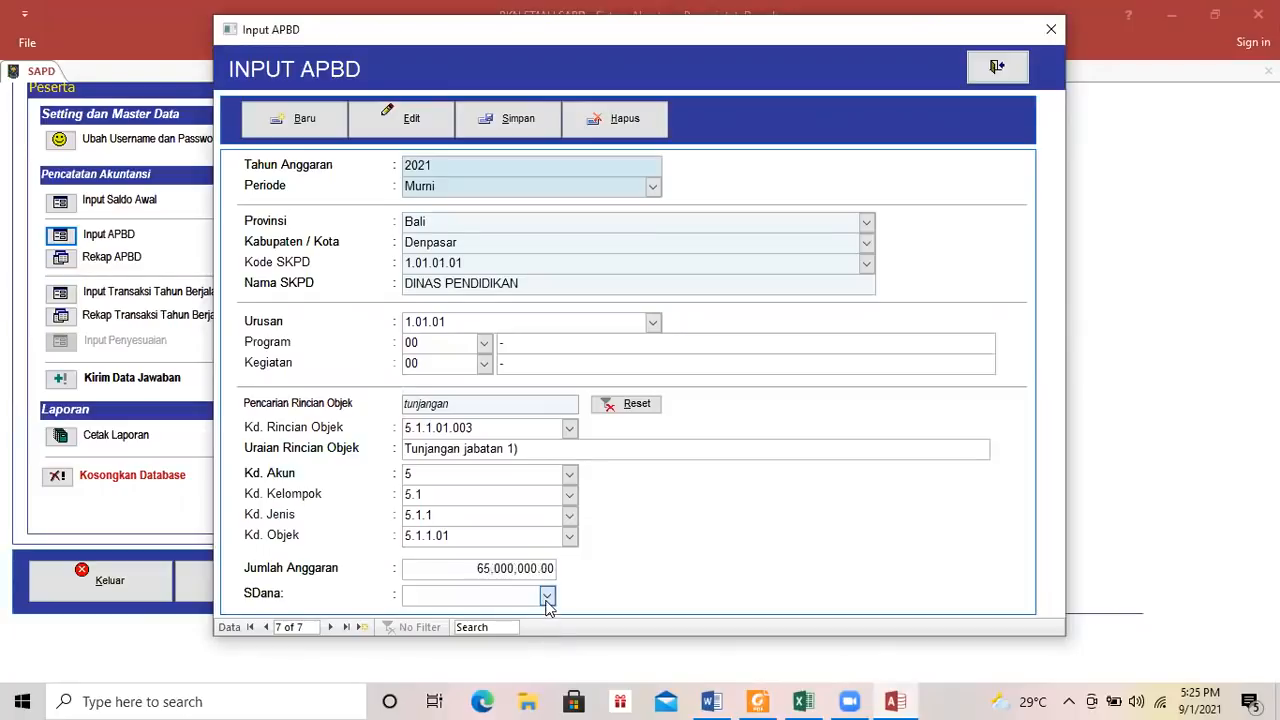
pyautogui.click(530, 610)
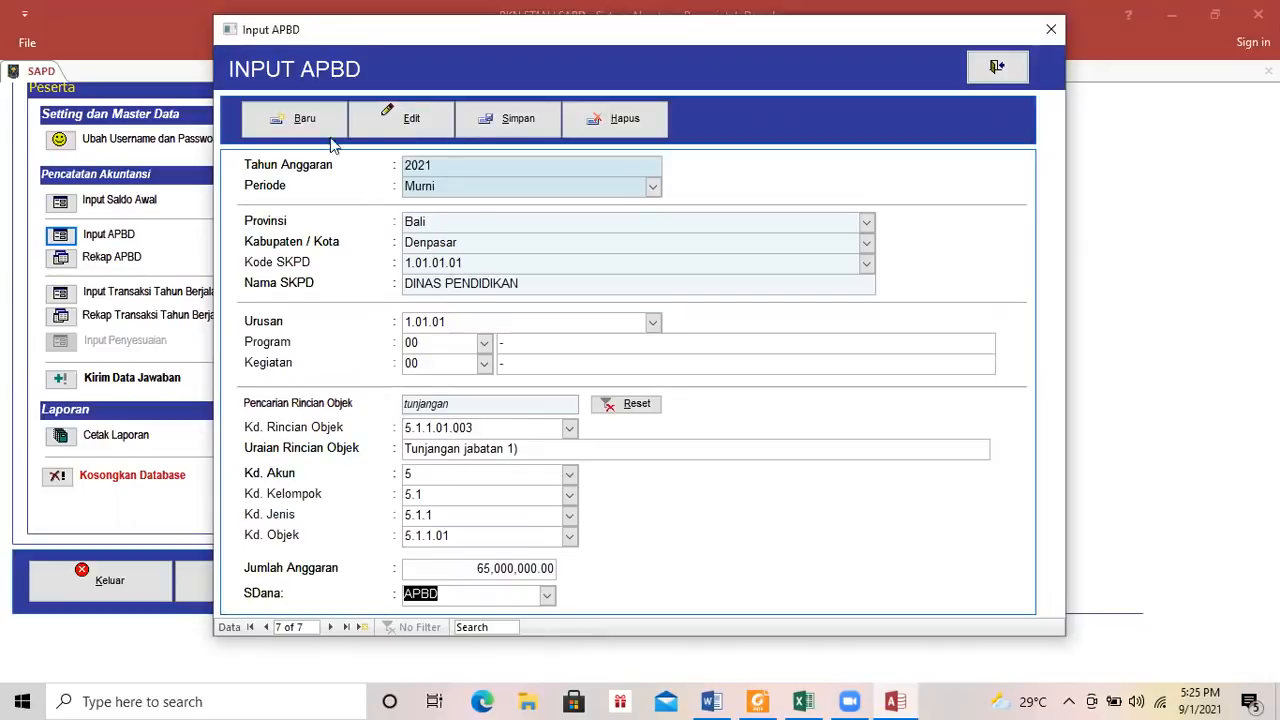
pyautogui.click(493, 122)
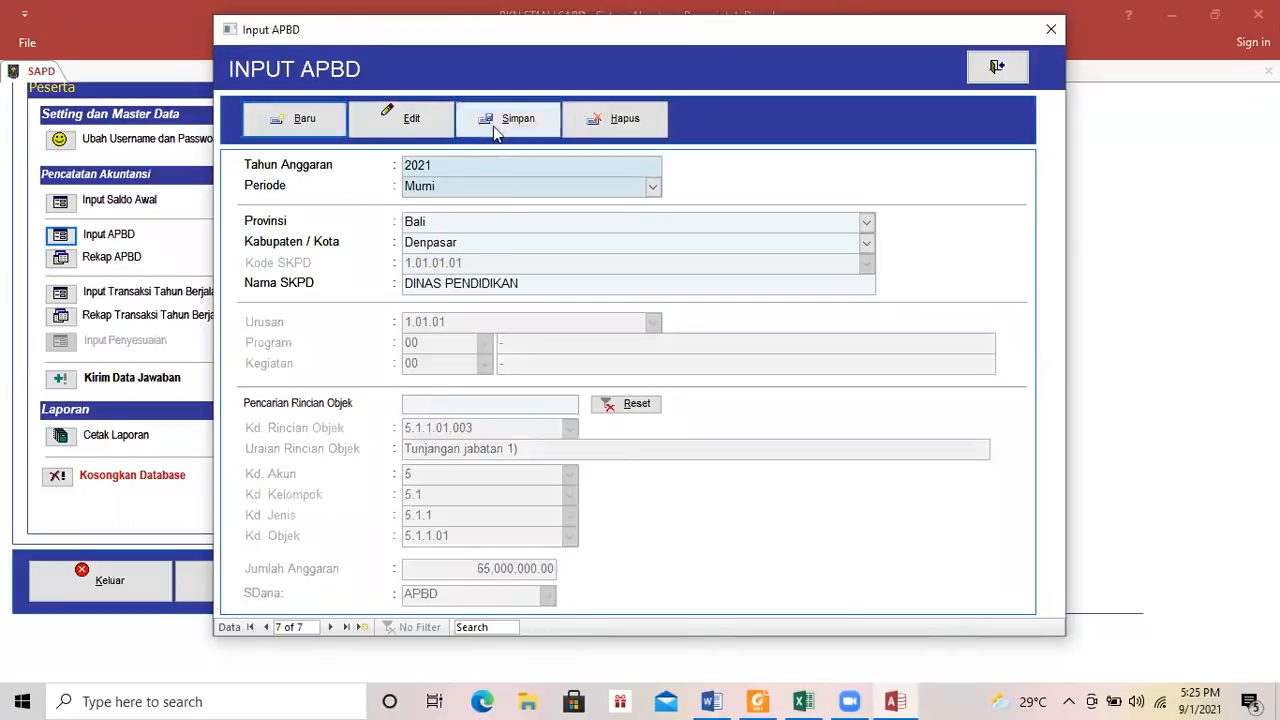
# Switch to the Word exercise and highlight the Tunjangan keluarga row to read its program, kegiatan, code and amount.
pyautogui.click(720, 692)
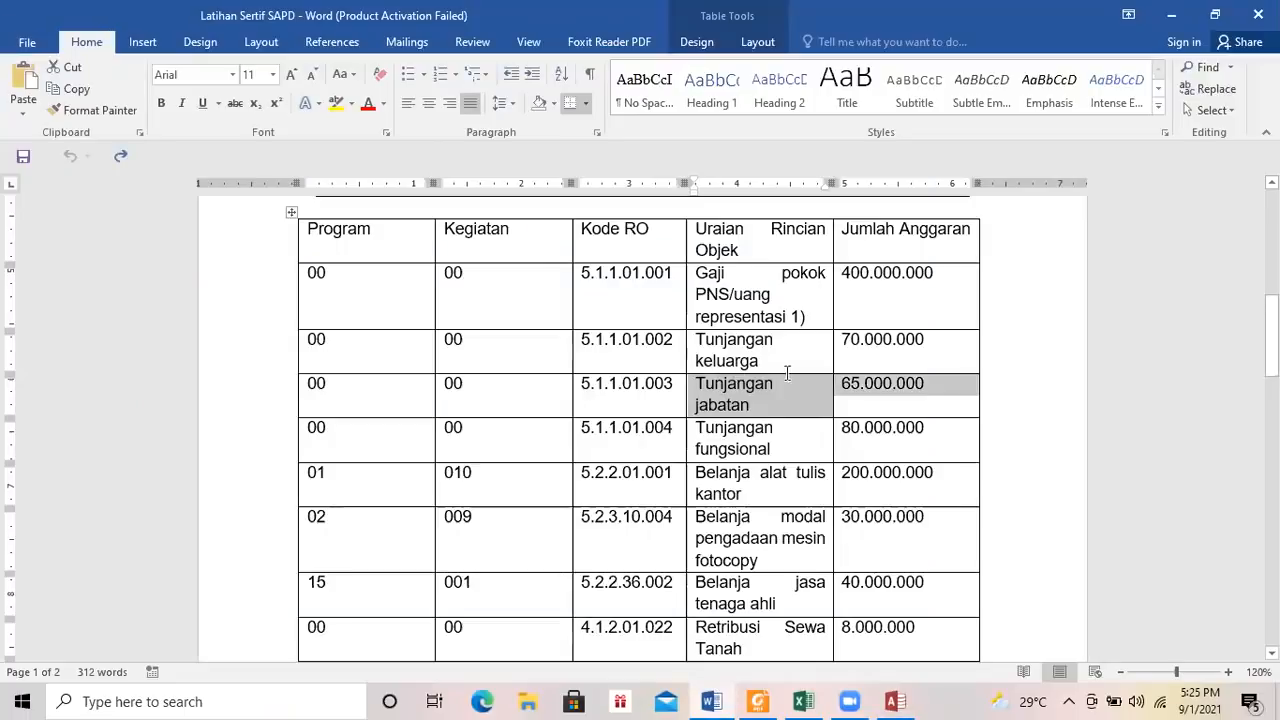
pyautogui.moveTo(877, 350); pyautogui.dragTo(362, 338)
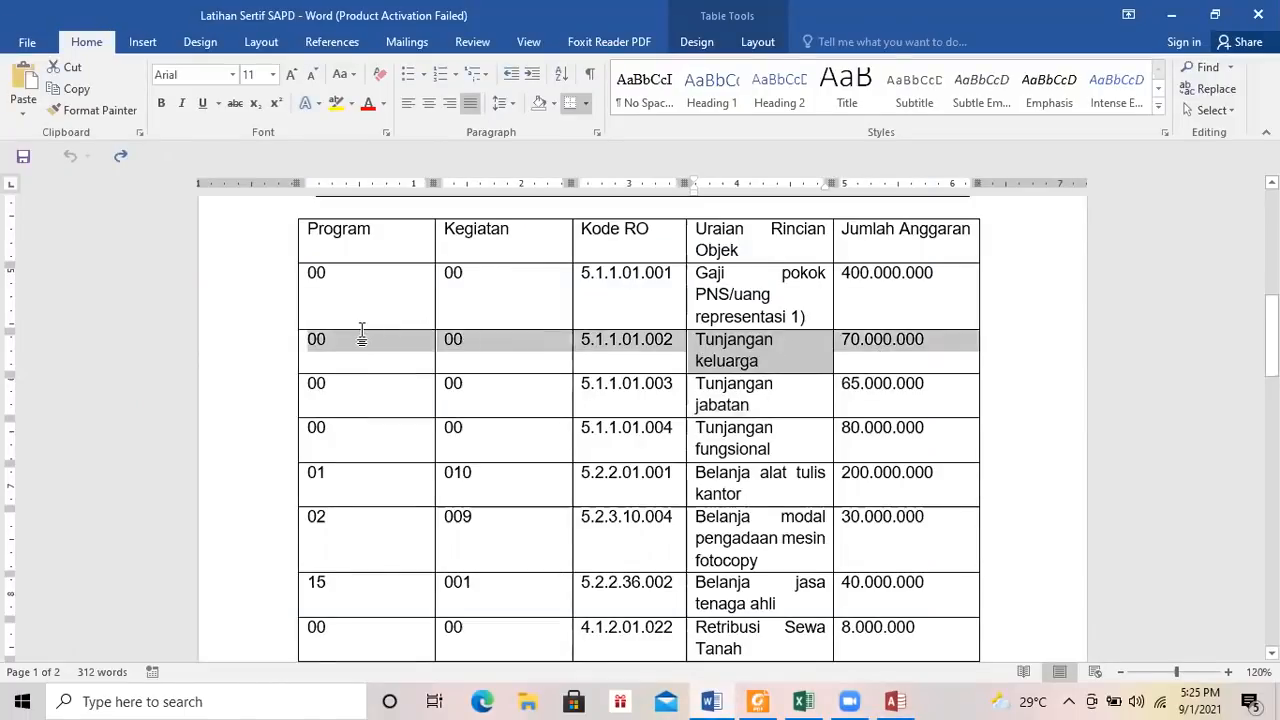
pyautogui.click(779, 361)
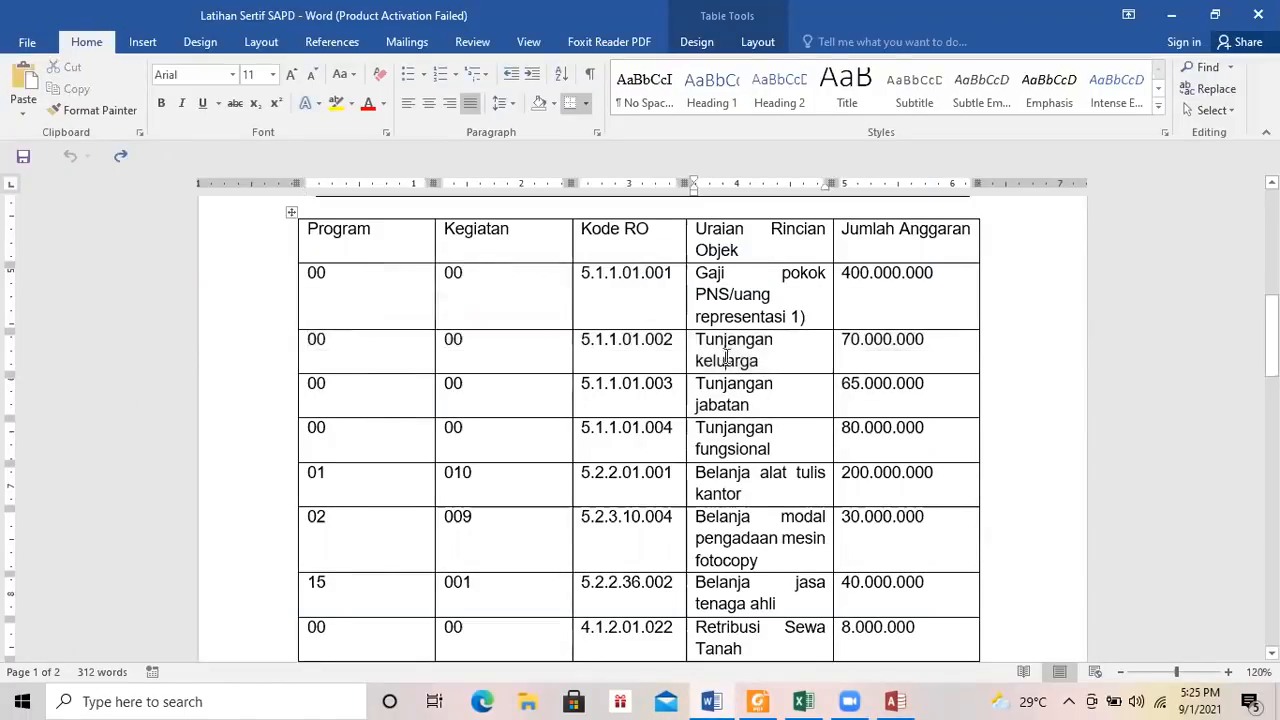
pyautogui.moveTo(779, 361); pyautogui.dragTo(360, 342)
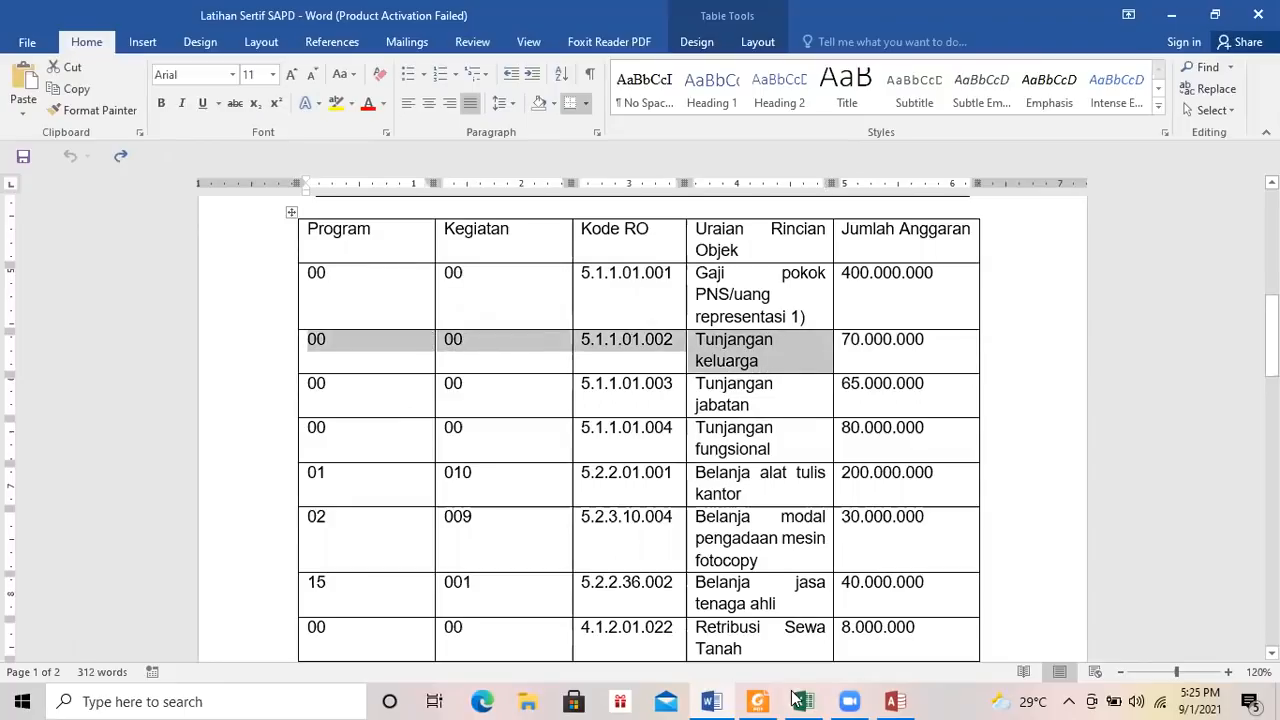
# Return to SAPD and start a new APBD entry assigned to Urusan 1.01.01, Program 00 and Kegiatan 00.
pyautogui.click(895, 701)
pyautogui.click(297, 120)
pyautogui.click(652, 322)
pyautogui.click(637, 343)
pyautogui.click(484, 342)
pyautogui.click(483, 363)
pyautogui.click(483, 363)
pyautogui.click(486, 385)
# Select 5.1.1.01.002 Tunjangan keluarga, budget 70,000,000 for it from funding source APBD, and save the entry.
pyautogui.click(569, 428)
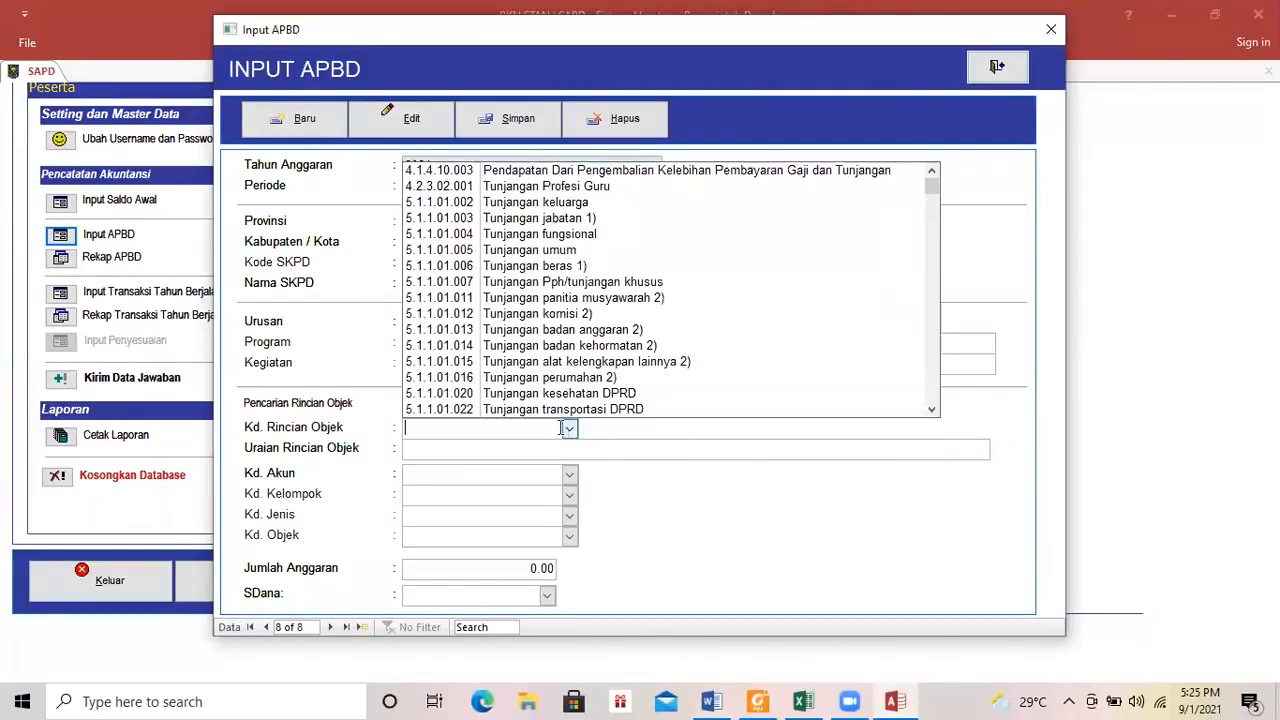
pyautogui.click(553, 203)
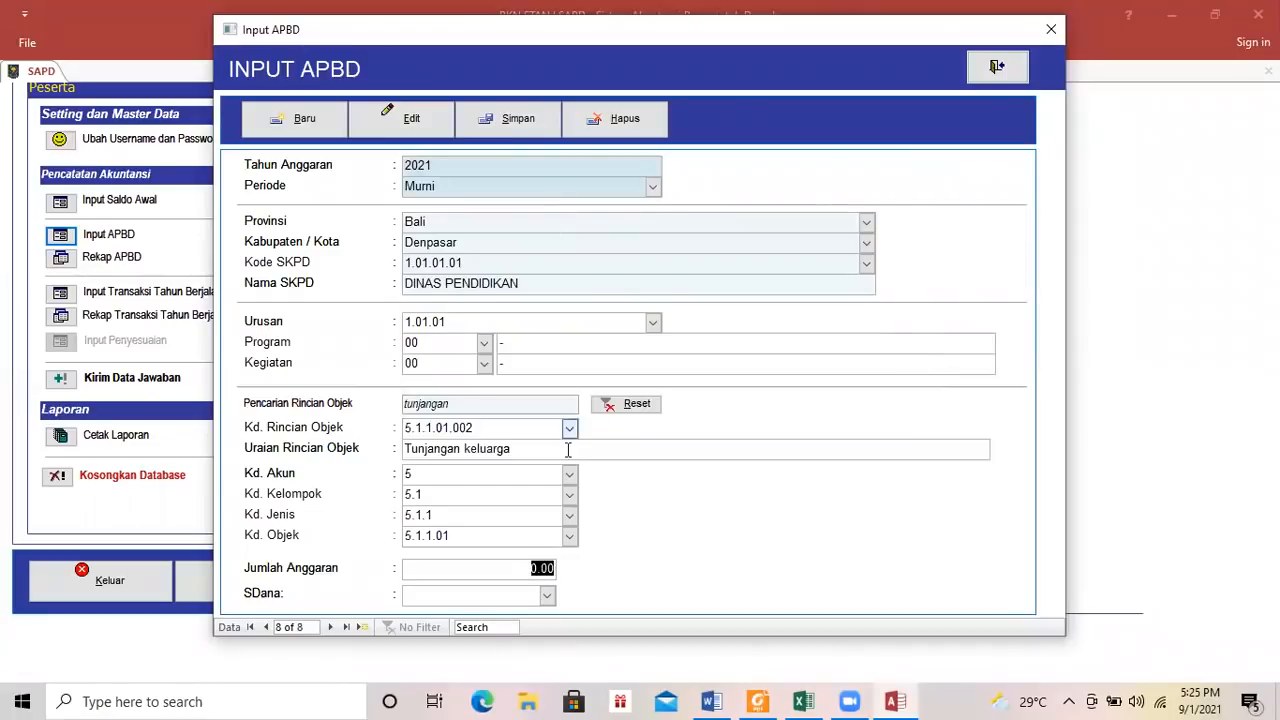
pyautogui.write('70,000,000')
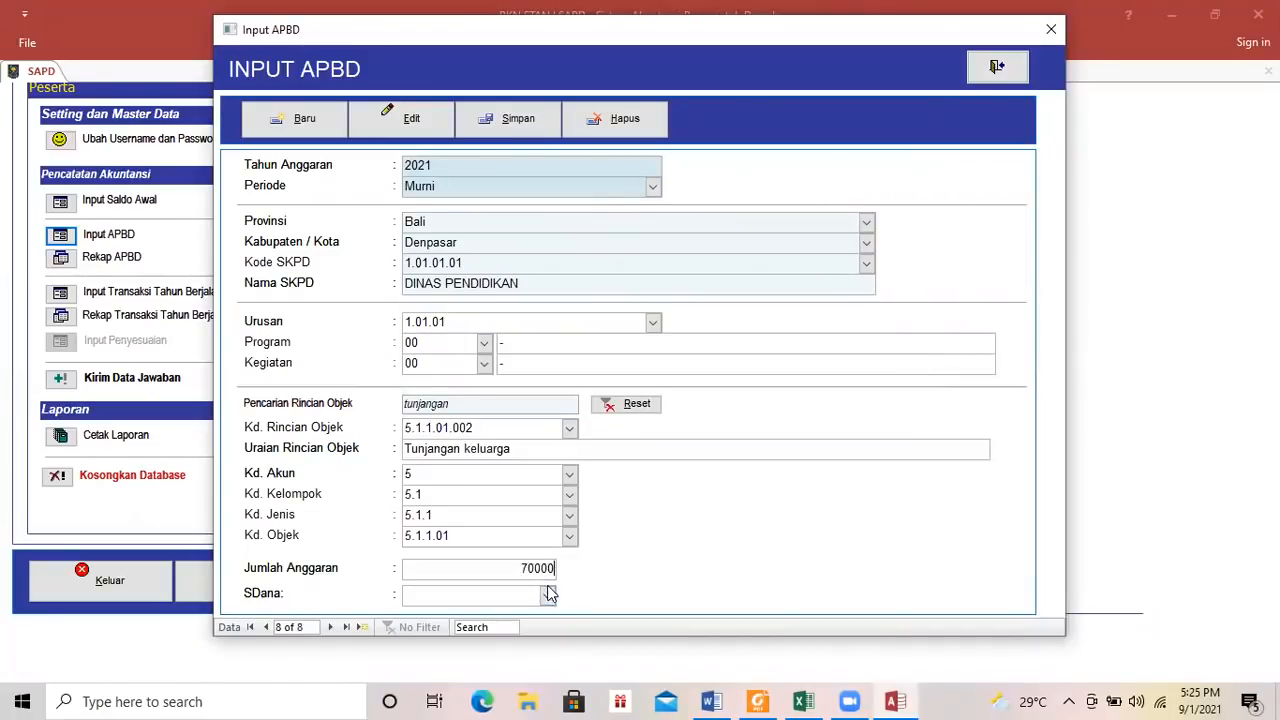
pyautogui.click(547, 594)
pyautogui.click(531, 617)
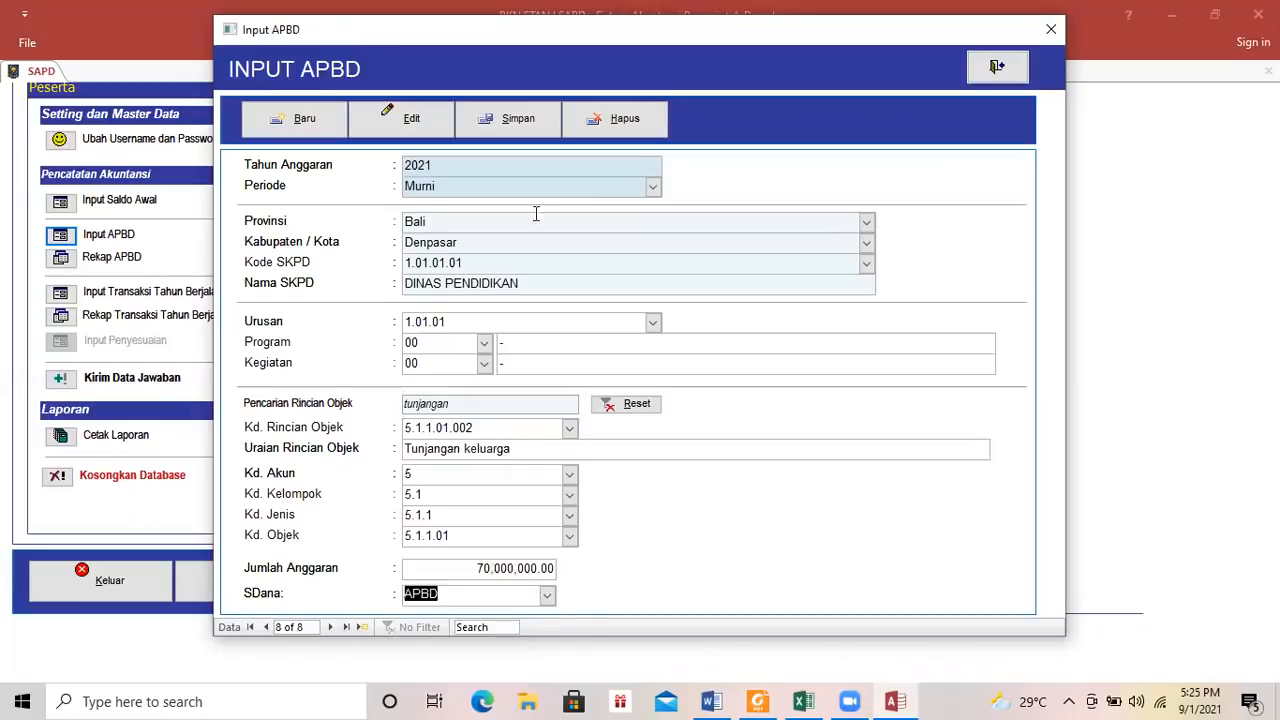
pyautogui.click(519, 118)
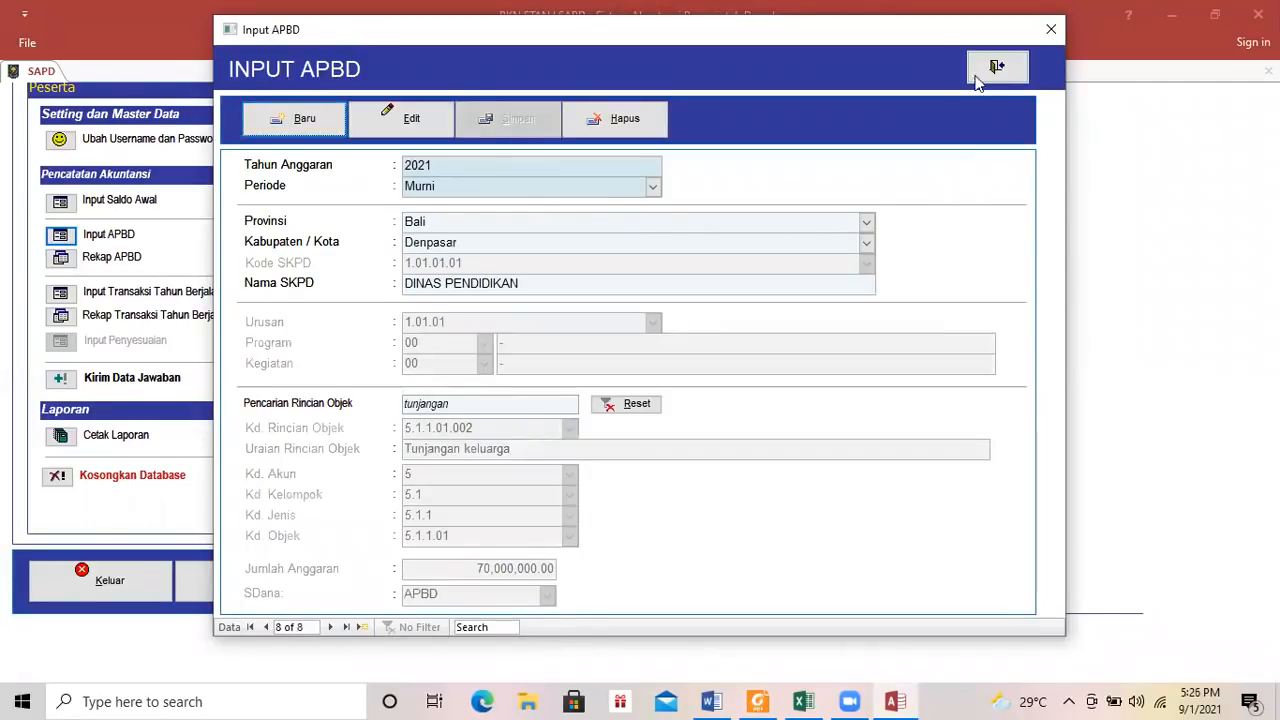
# Check the budget table in Word, close the SAPD budget entry form, and review the saved entries in Rekap APBD.
pyautogui.click(722, 701)
pyautogui.moveTo(828, 628); pyautogui.dragTo(854, 661)
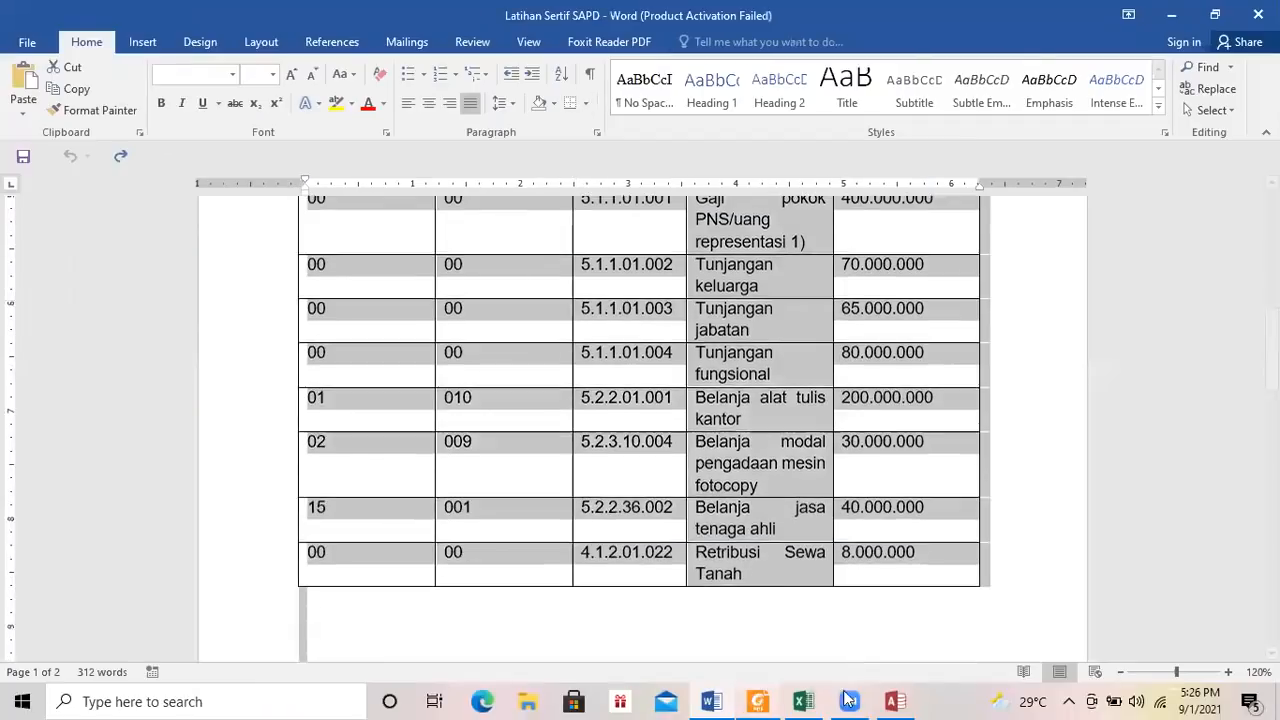
pyautogui.click(893, 701)
pyautogui.click(1051, 29)
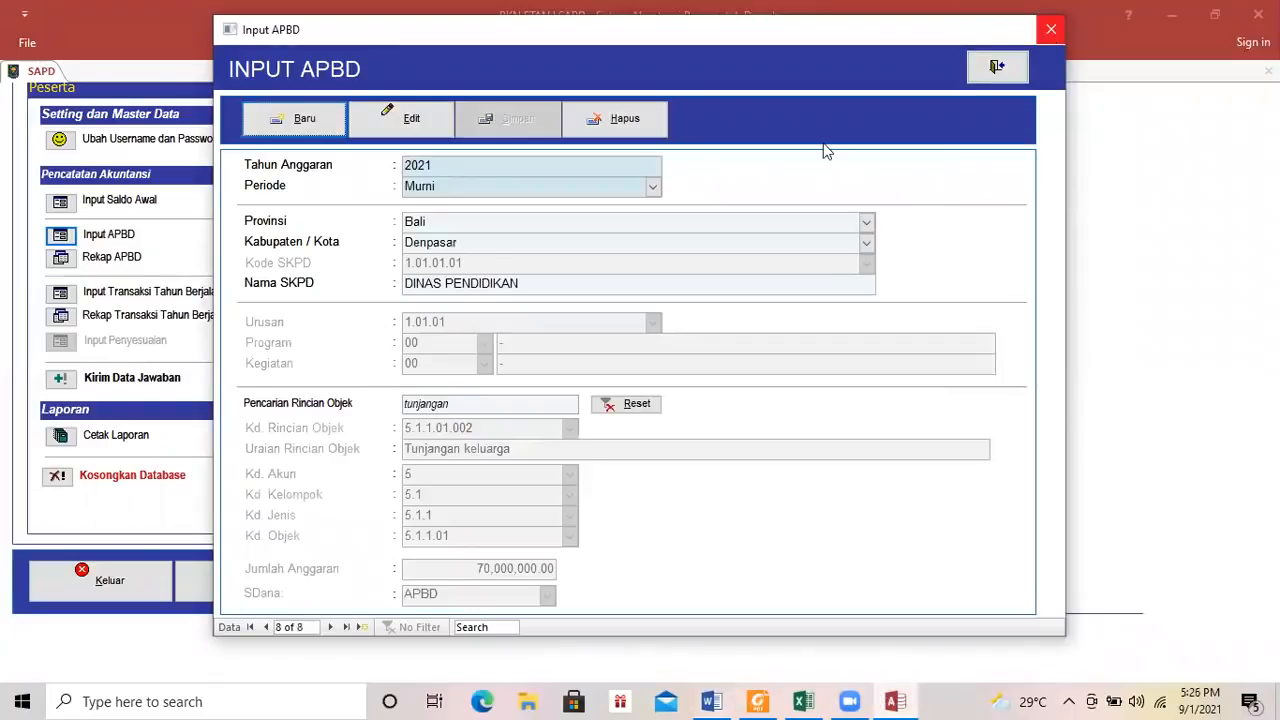
pyautogui.click(61, 259)
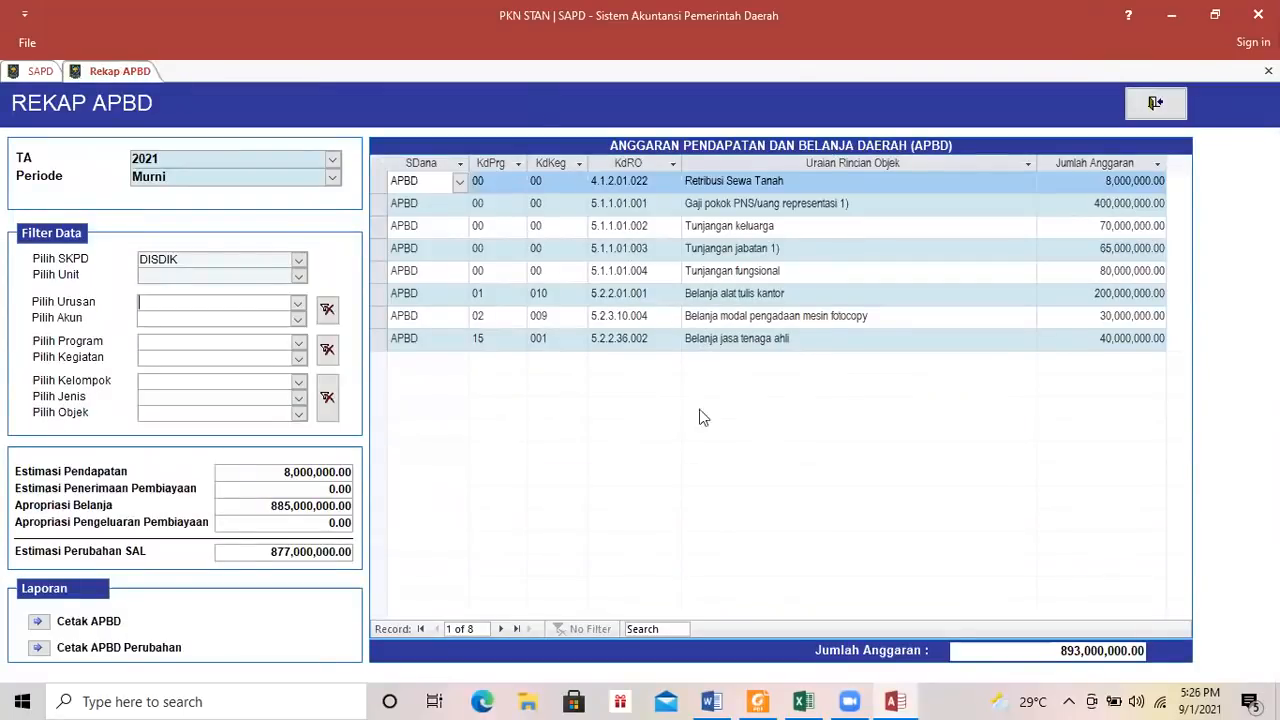
pyautogui.click(1150, 104)
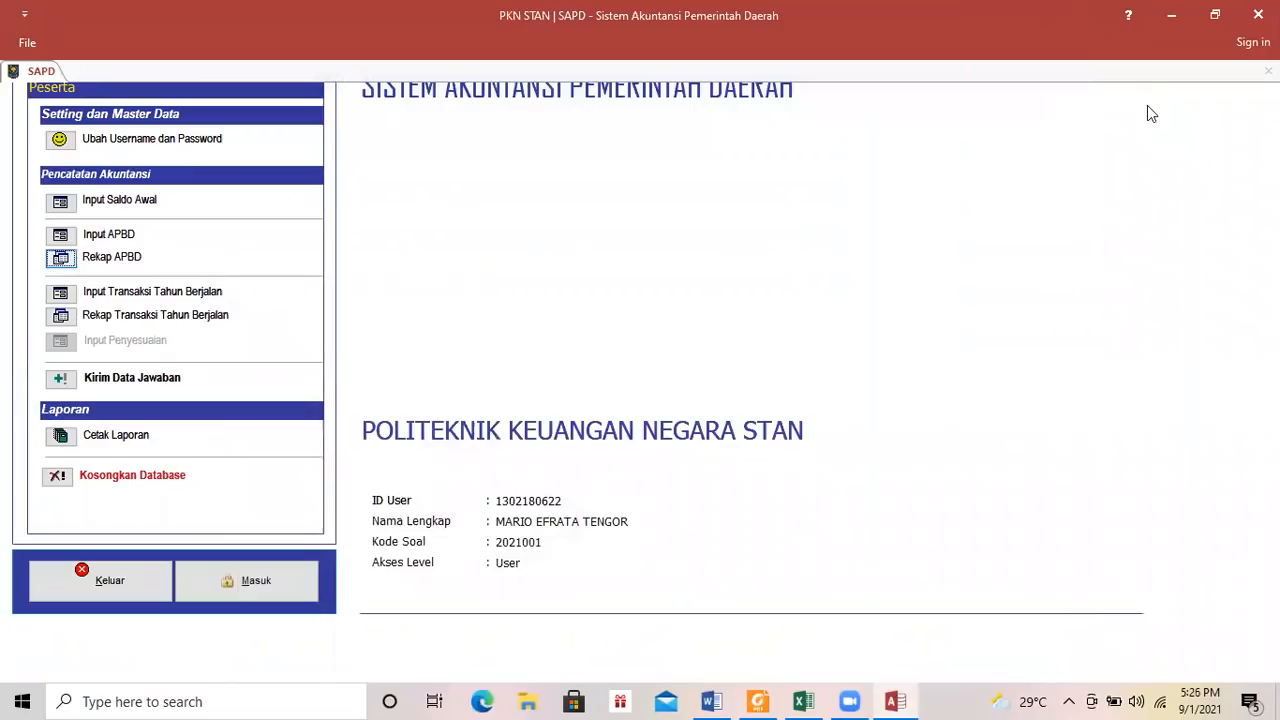
# Switch to the Word exercise and read transaction a, dated 5 Januari 2021, highlighting its SP2D LS Gaji document type.
pyautogui.click(711, 700)
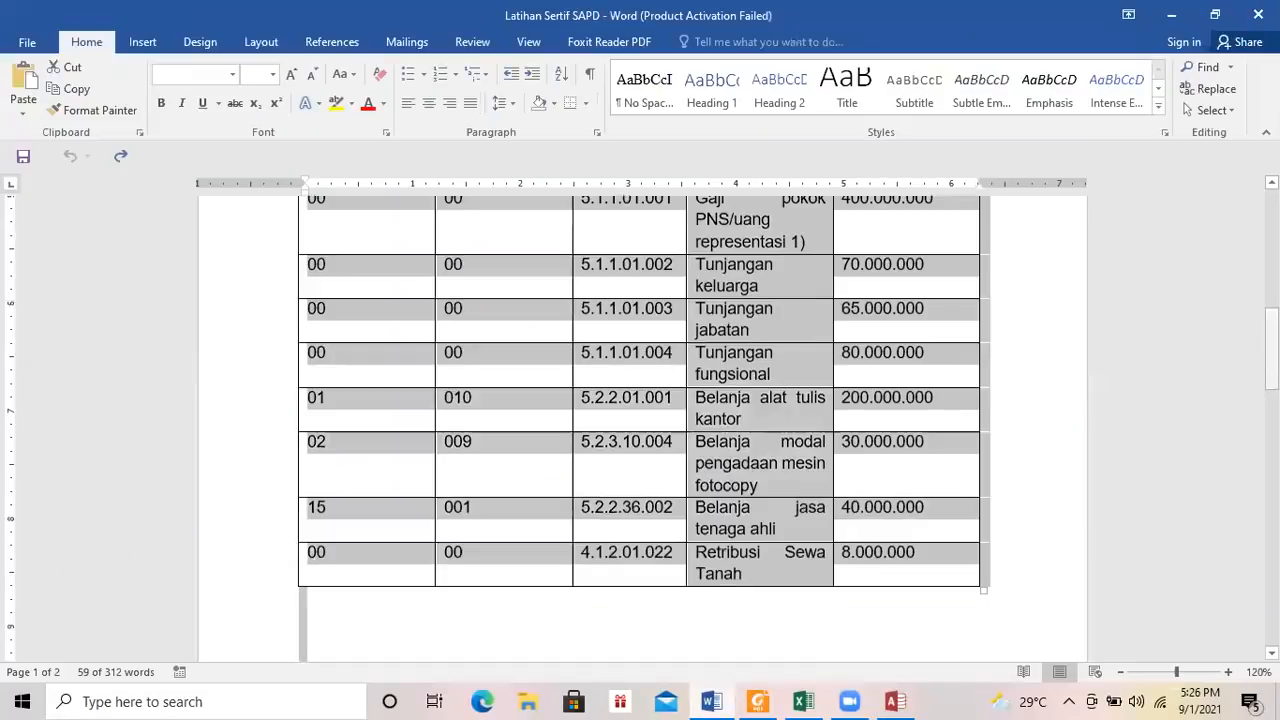
pyautogui.scroll(-10, 338, 300)
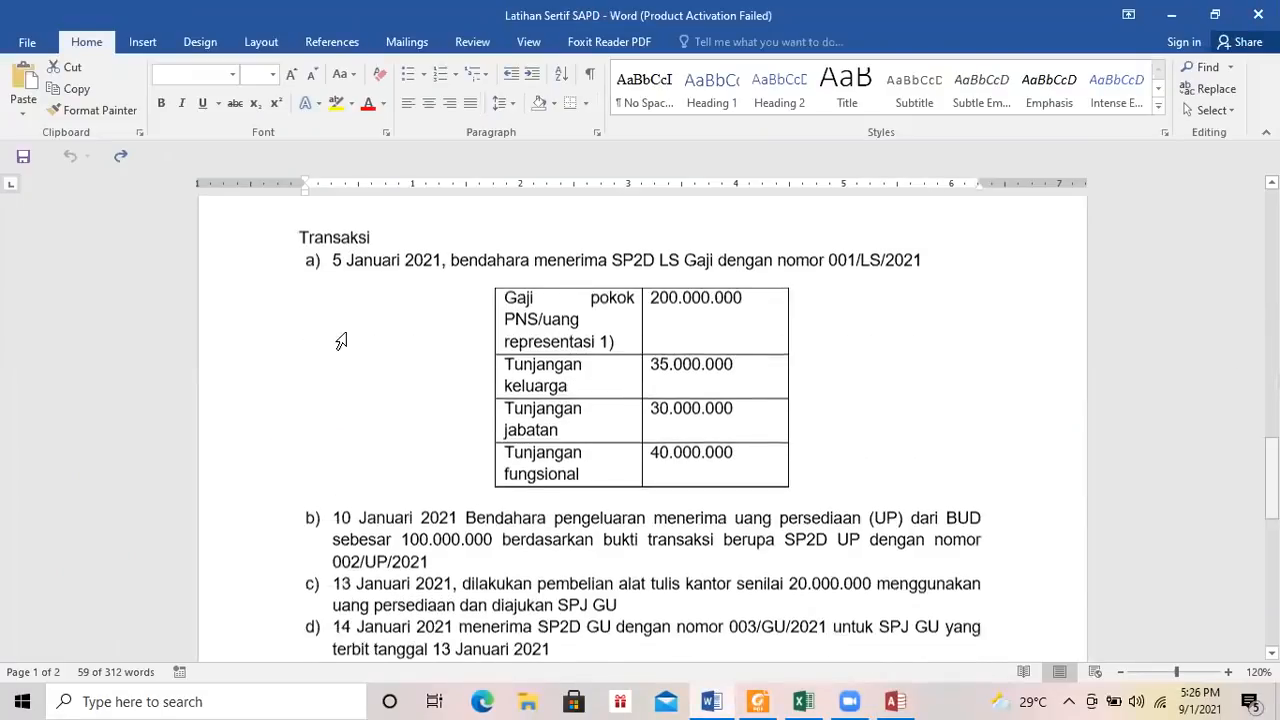
pyautogui.moveTo(338, 265); pyautogui.dragTo(712, 265)
pyautogui.moveTo(609, 260); pyautogui.dragTo(714, 270)
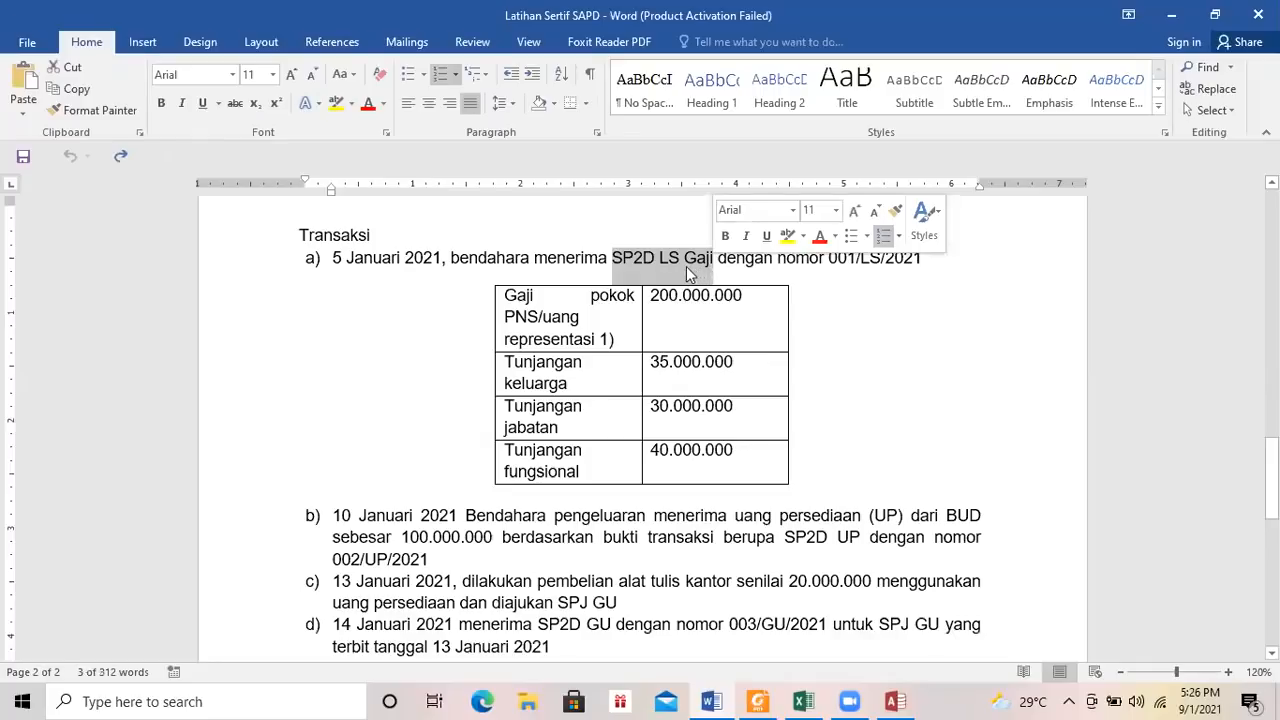
pyautogui.click(671, 264)
pyautogui.moveTo(707, 260); pyautogui.dragTo(632, 270)
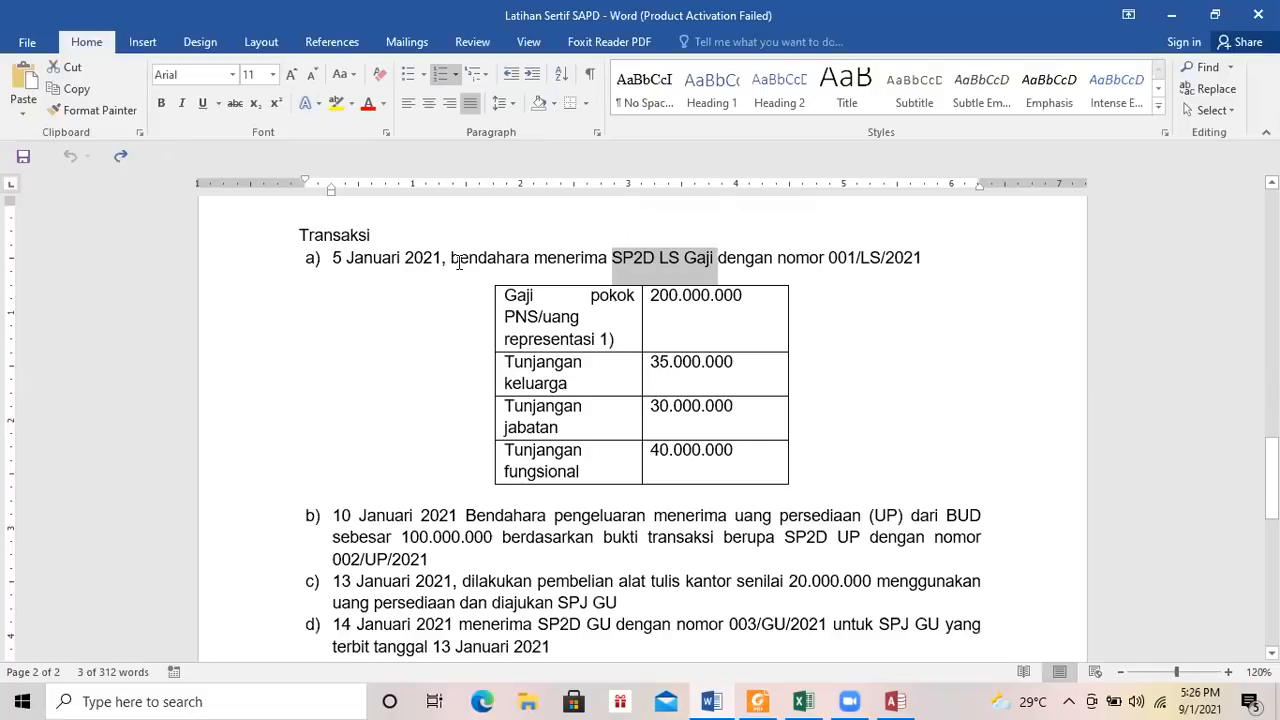
pyautogui.click(371, 259)
pyautogui.click(526, 316)
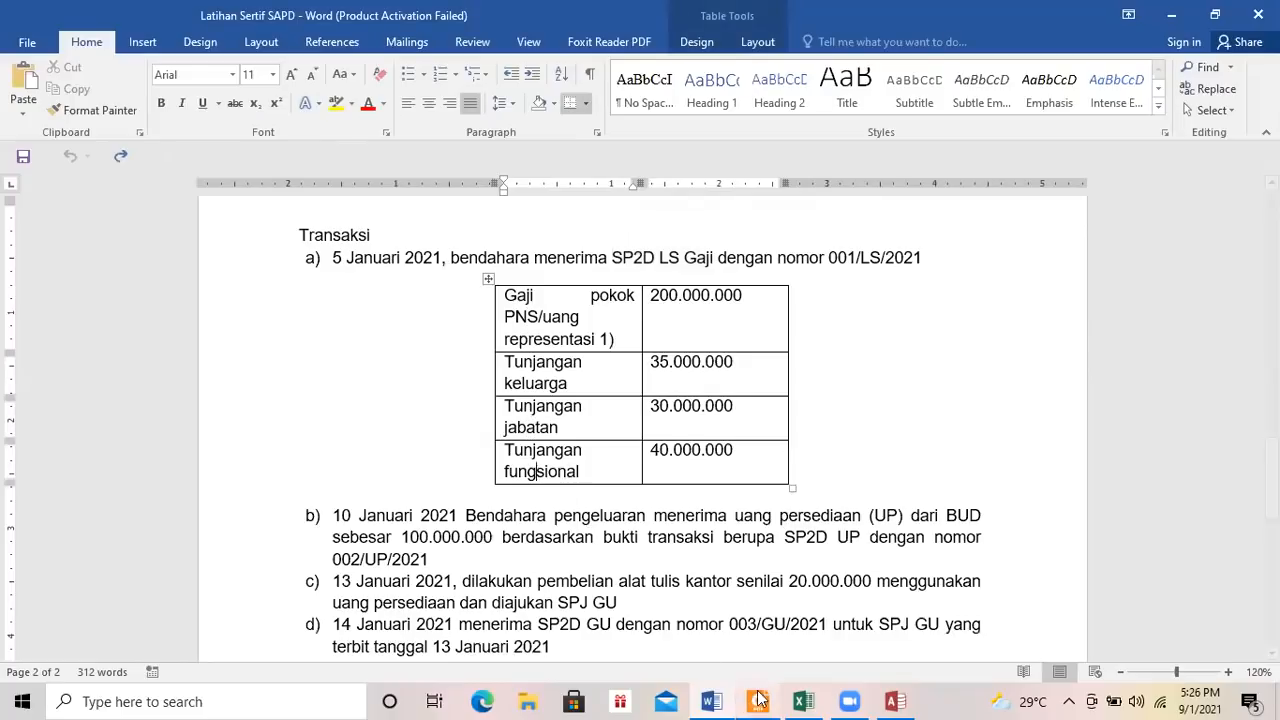
# Switch to the blank Excel workbook and select cell C3.
pyautogui.click(803, 701)
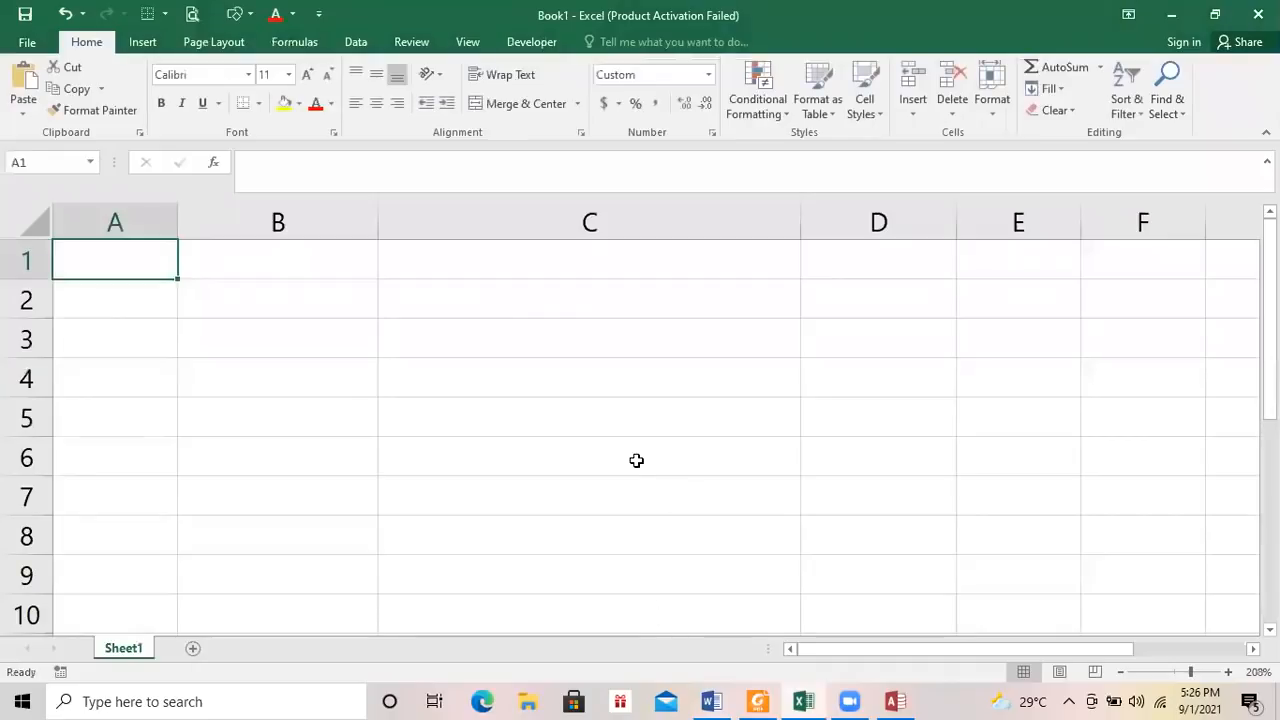
pyautogui.click(566, 416)
pyautogui.click(479, 349)
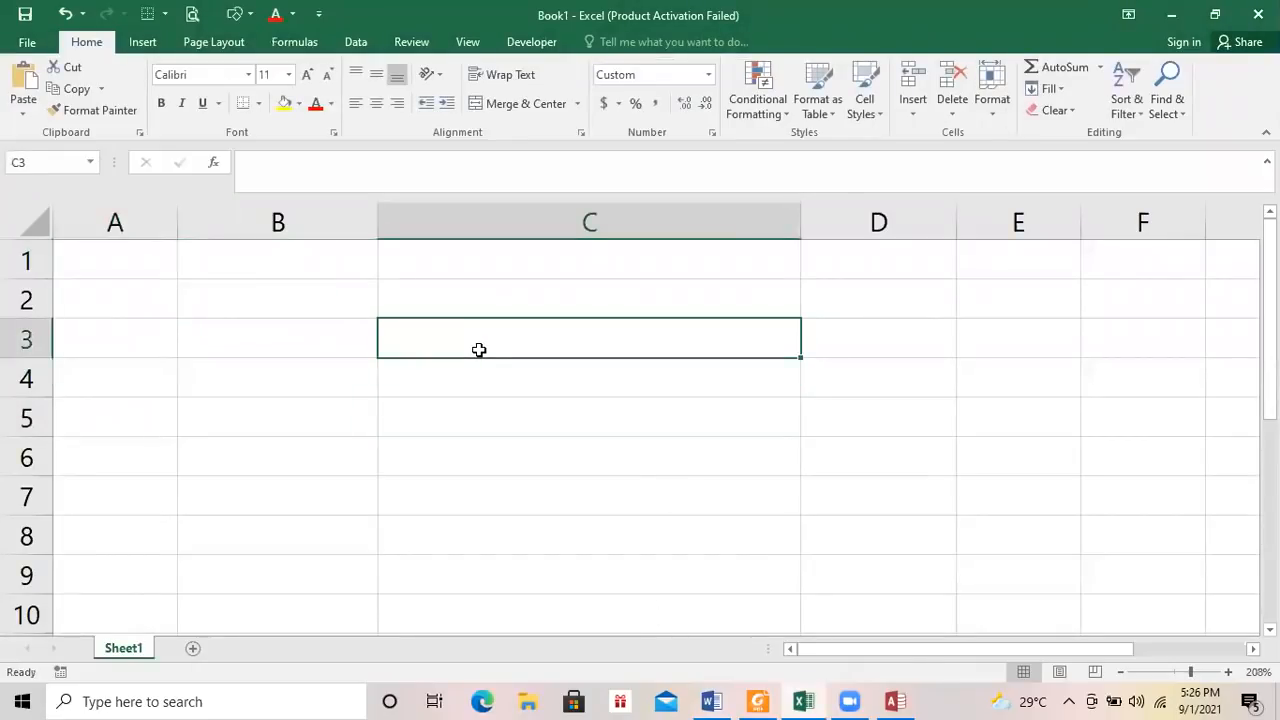
pyautogui.write('Belanj')
pyautogui.press('BackSpace')
pyautogui.press('BackSpace')
pyautogui.press('BackSpace')
pyautogui.press('BackSpace')
pyautogui.press('BackSpace')
pyautogui.press('BackSpace')
pyautogui.hotkey('alt', 'Tab')
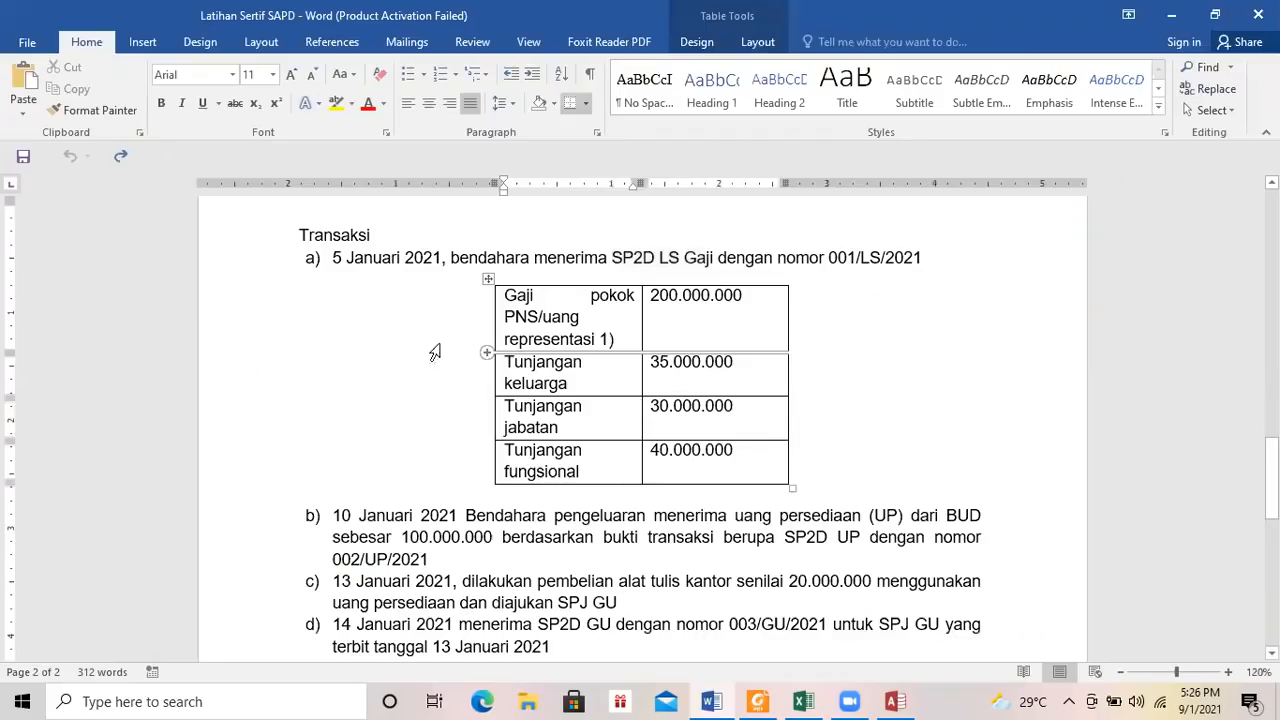
pyautogui.hotkey('alt', 'Tab')
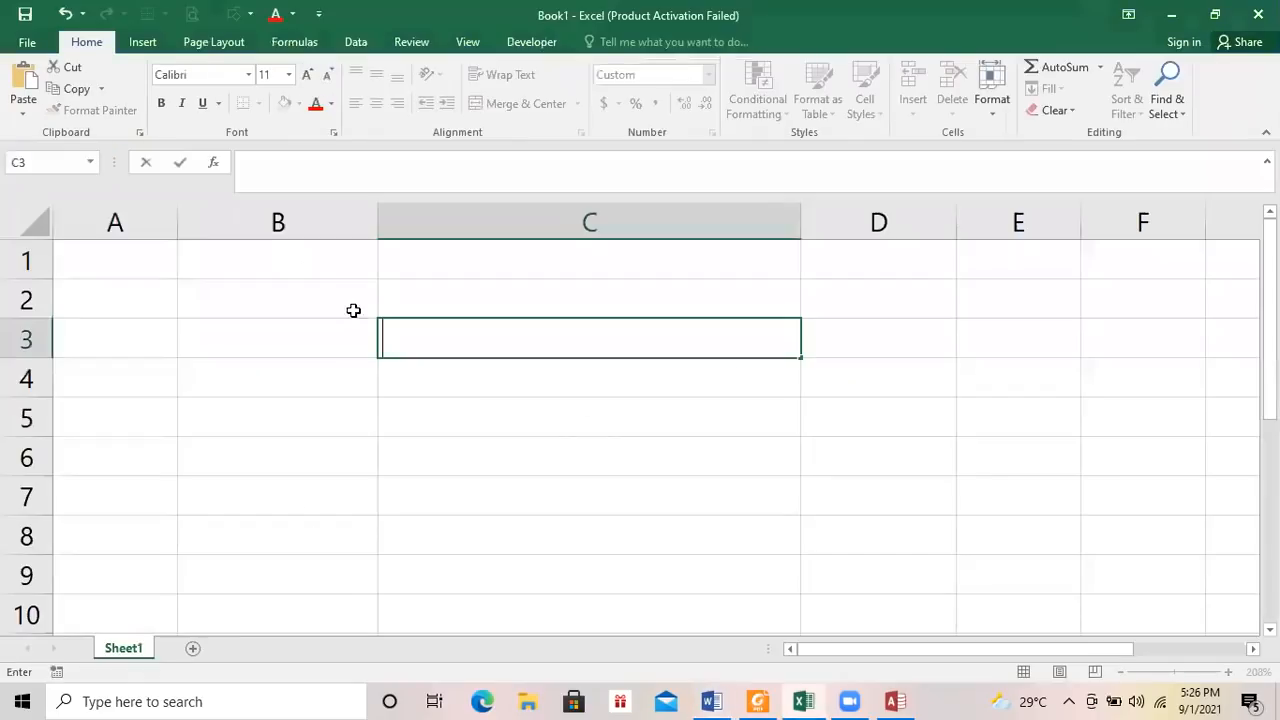
# Enter the heading "Transaksi a" in cell C3.
pyautogui.click(344, 342)
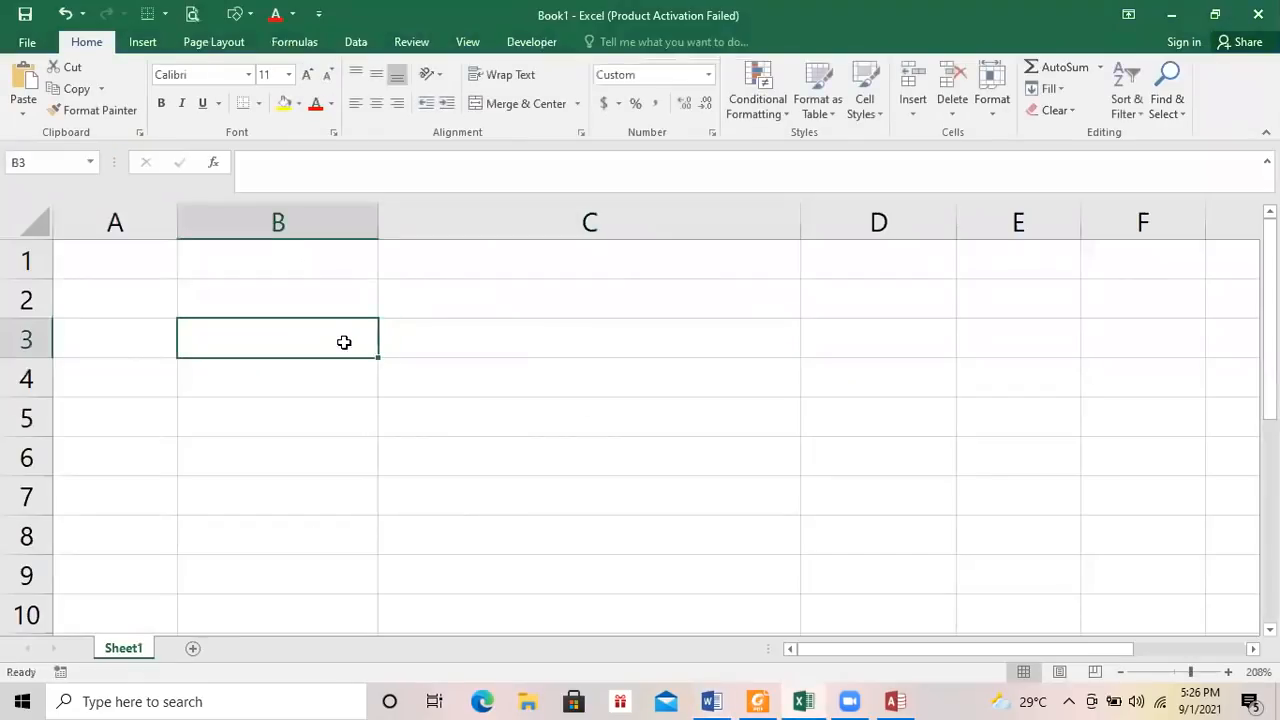
pyautogui.click(437, 338)
pyautogui.write('Transaksi a')
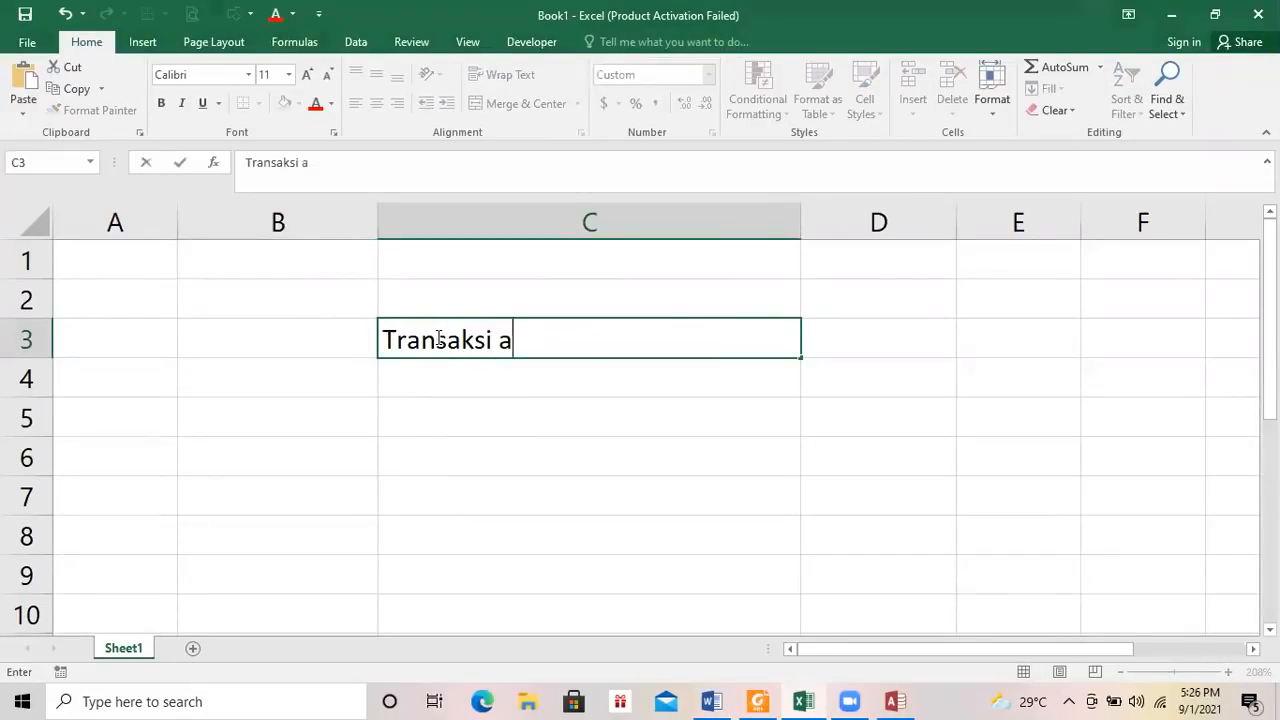
pyautogui.press('Return')
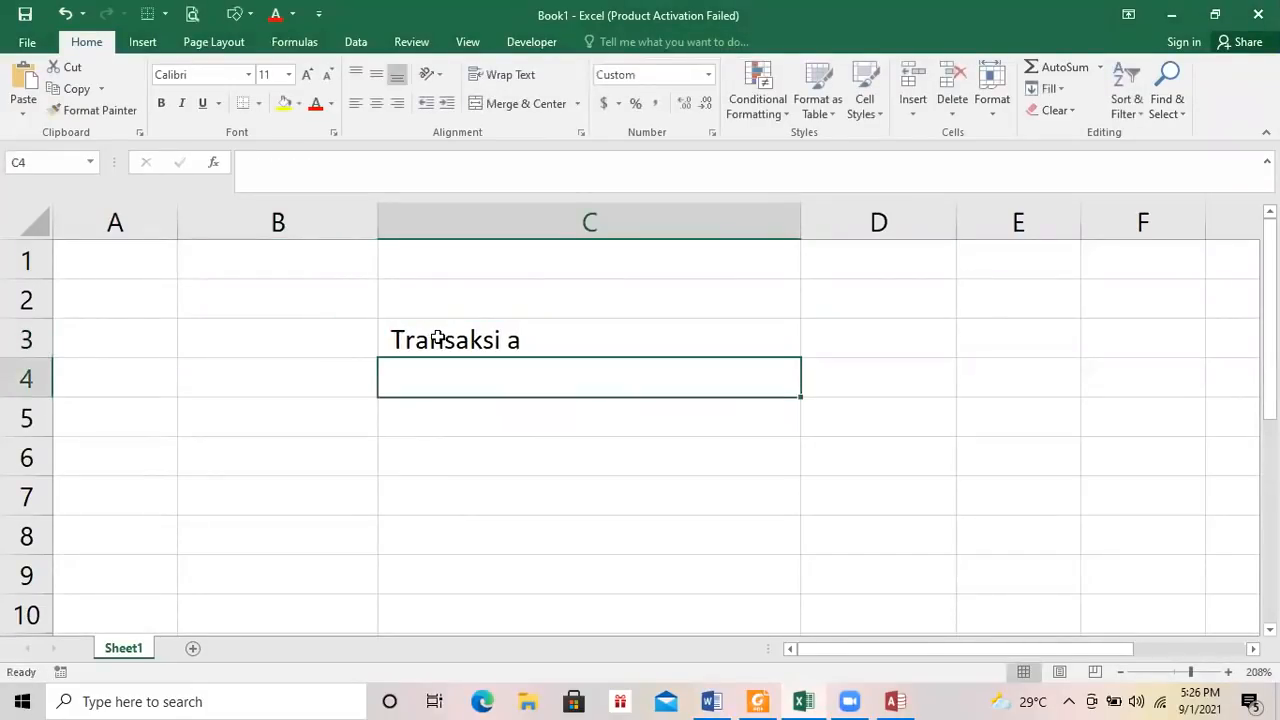
# Highlight transaction a with its salary and allowance table in the Word exercise, then return to Excel.
pyautogui.click(712, 702)
pyautogui.moveTo(400, 259); pyautogui.dragTo(757, 449)
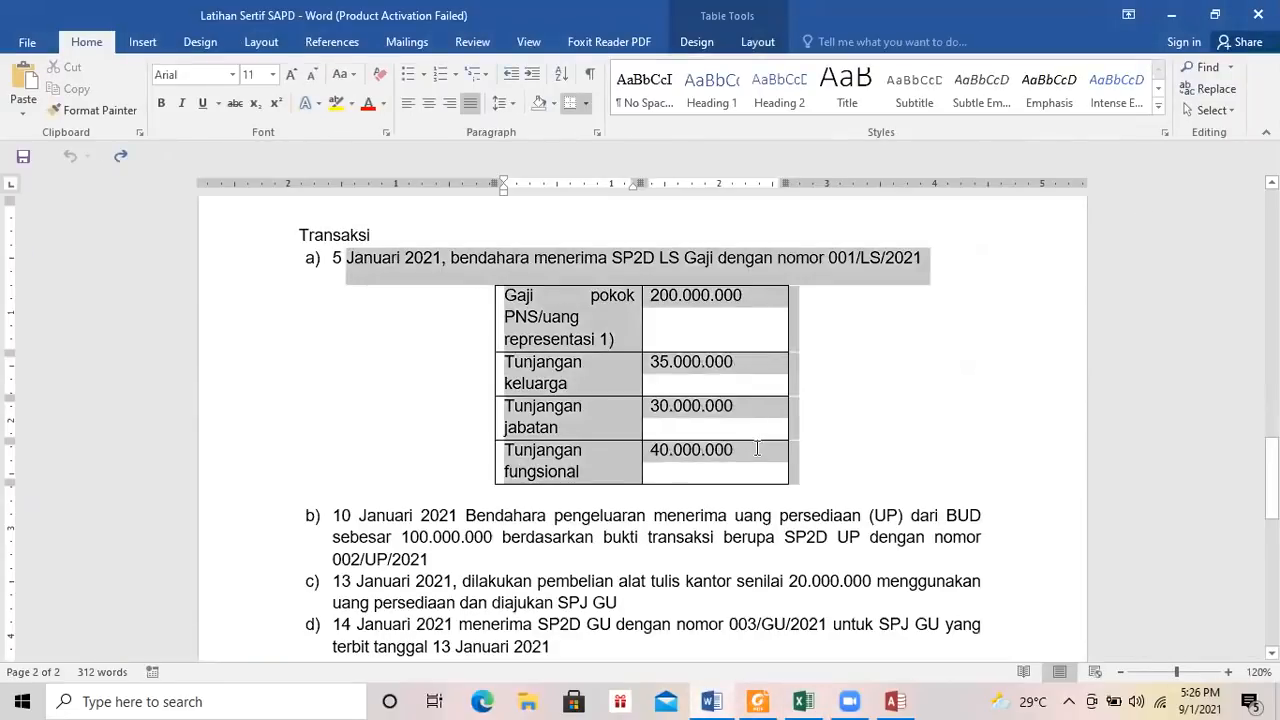
pyautogui.hotkey('alt', 'Tab')
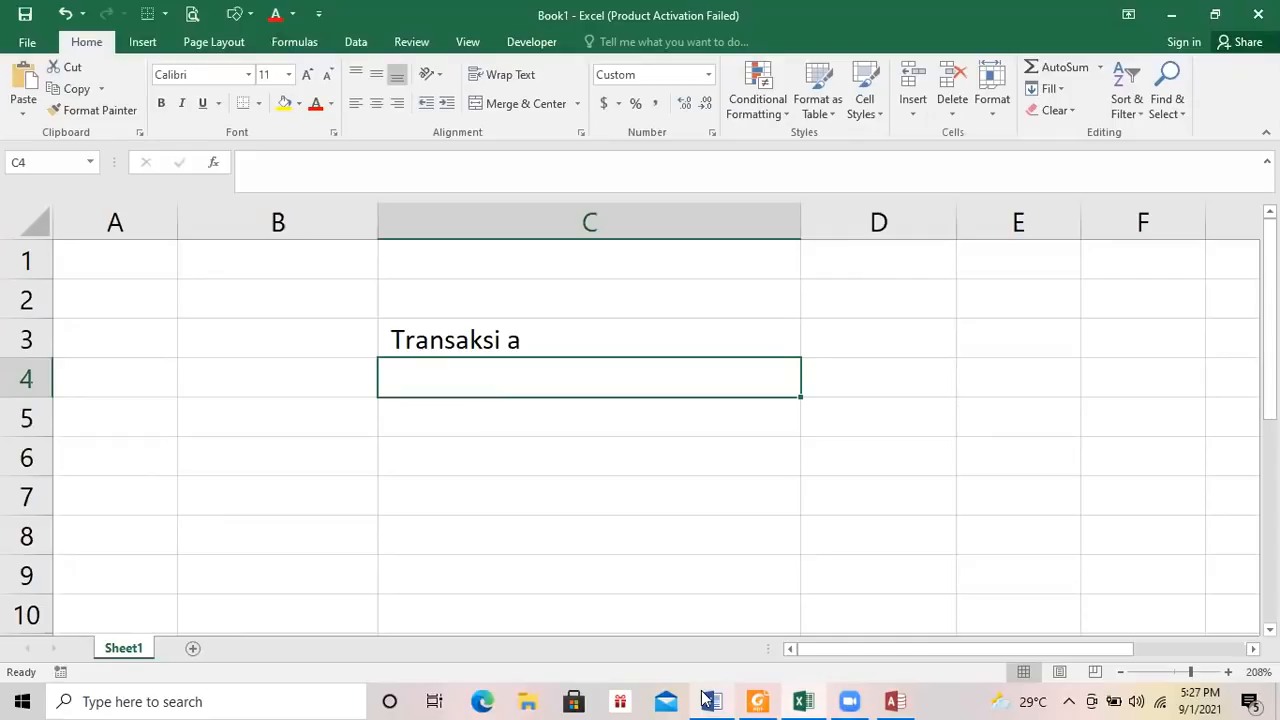
# Enter the first journal entry with "Beban gaji tunj-LO" in C5 and an indented "RK-PPKD" in C6.
pyautogui.press('Down')
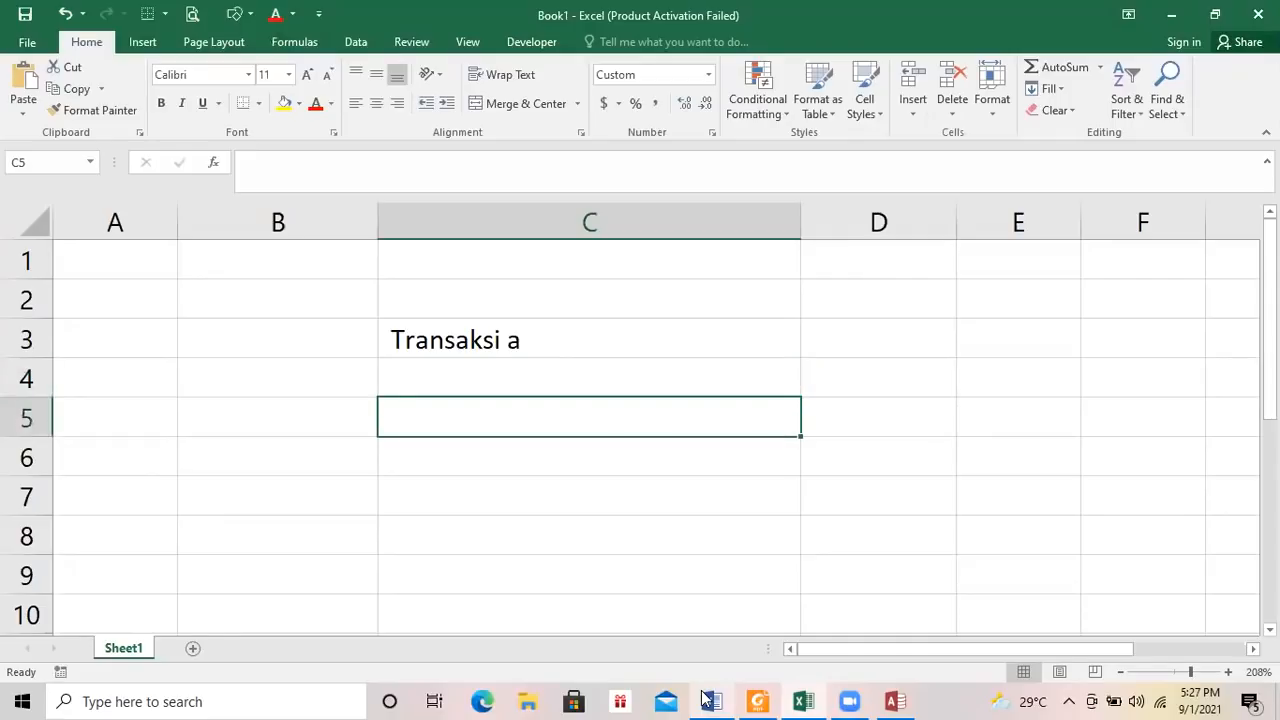
pyautogui.write('Beban')
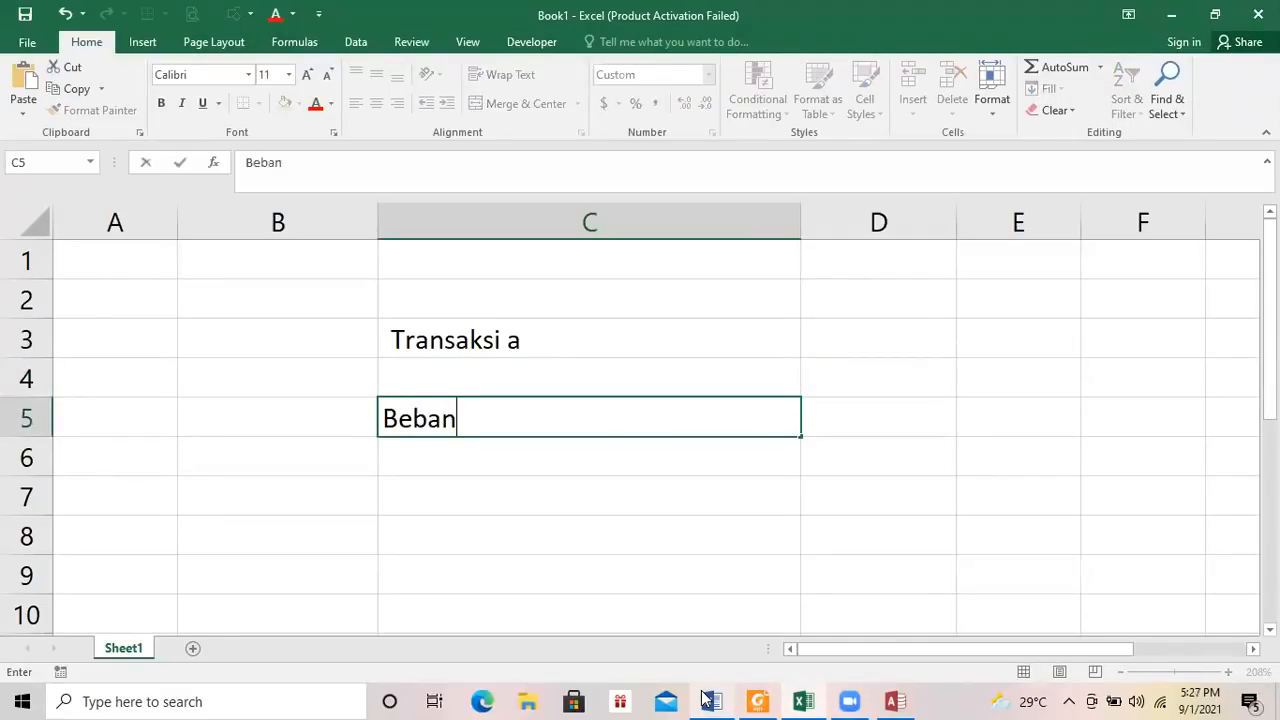
pyautogui.write(' gaji tunj')
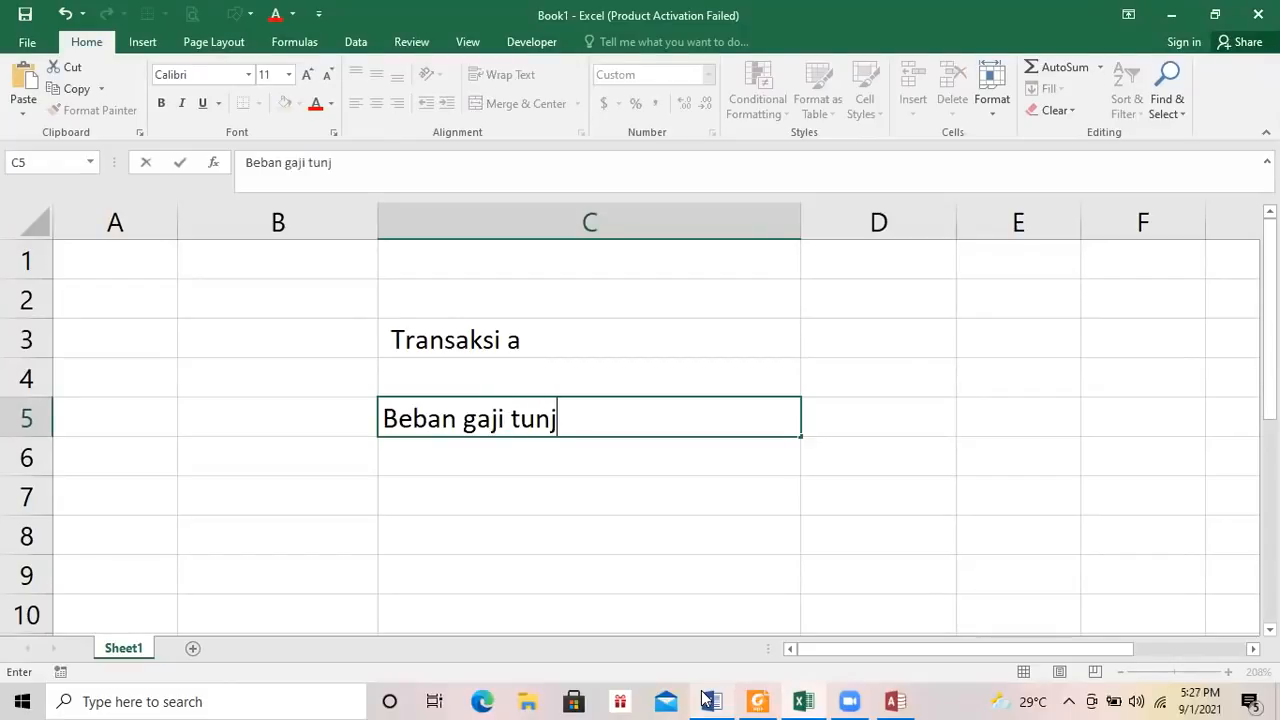
pyautogui.hotkey('alt', 'Tab')
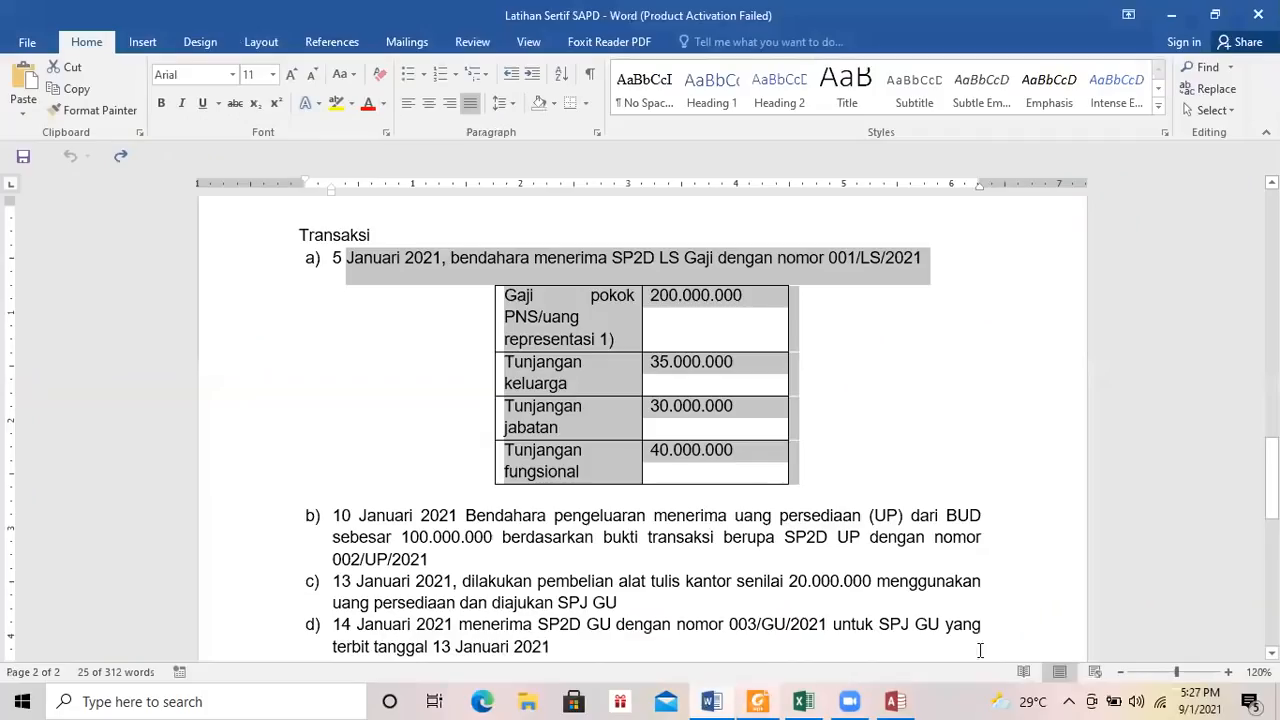
pyautogui.hotkey('alt', 'Tab')
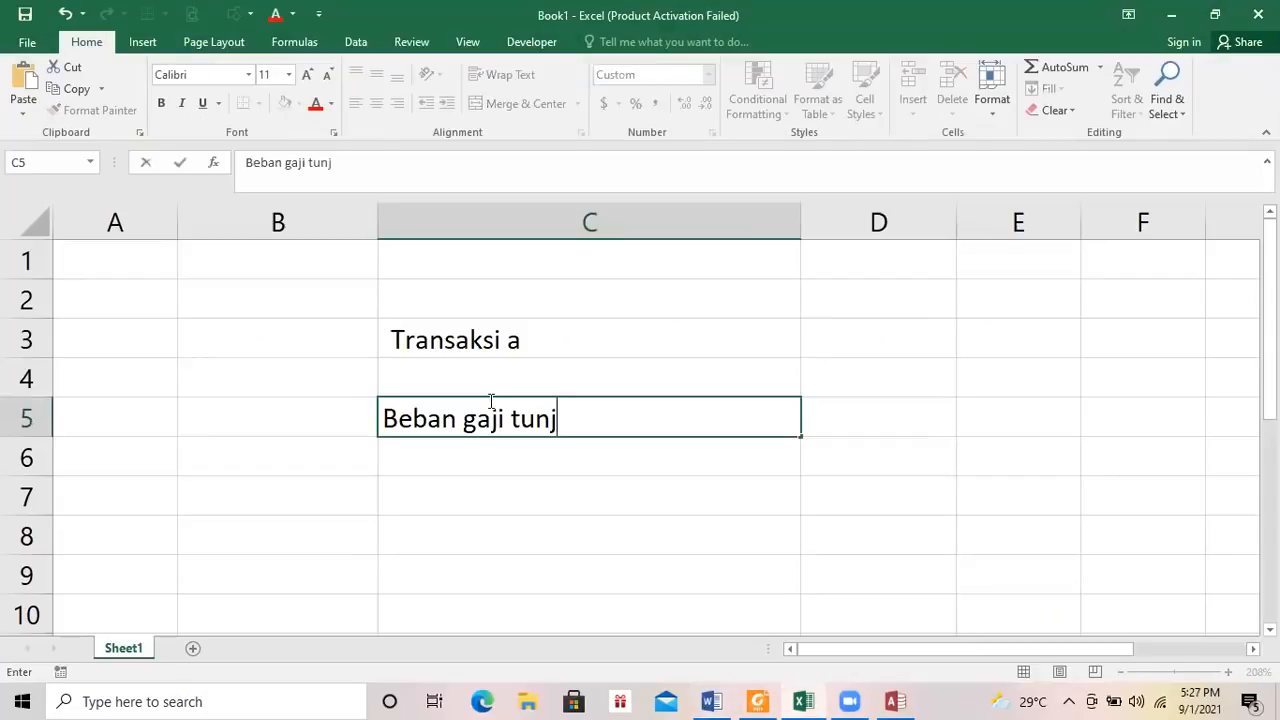
pyautogui.write('LO')
pyautogui.press('Return')
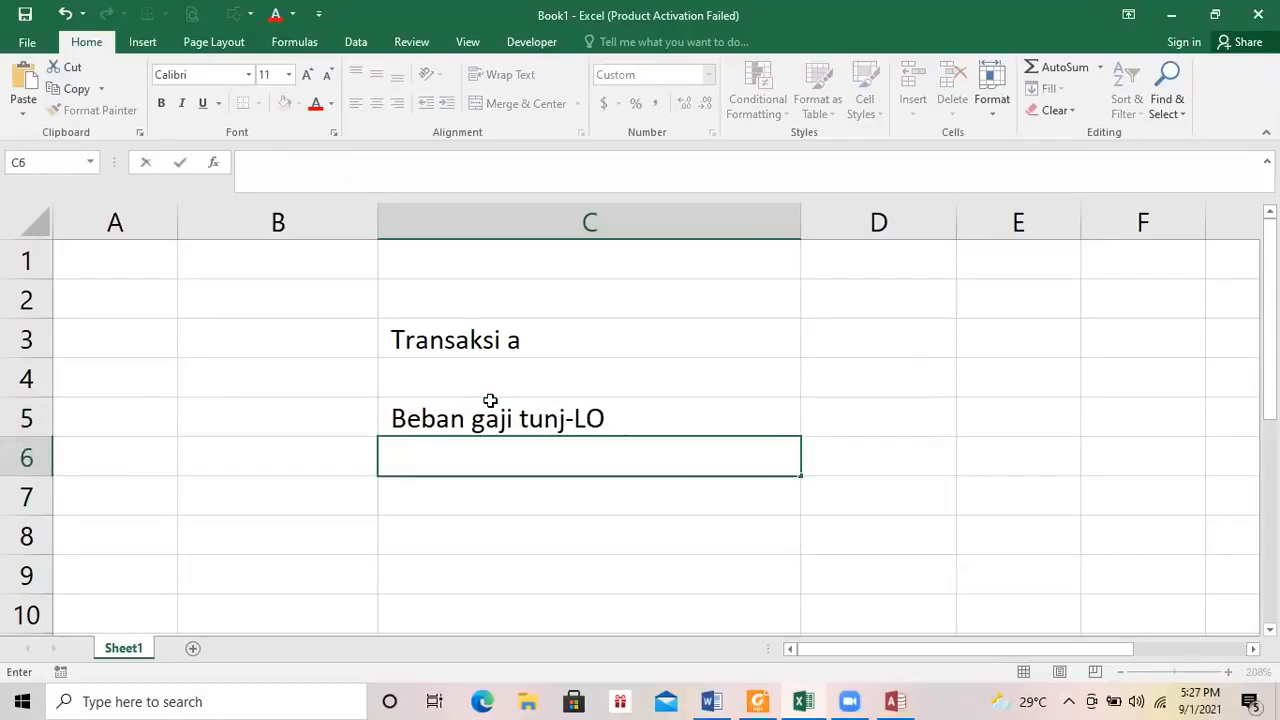
pyautogui.write('RK-PPKD')
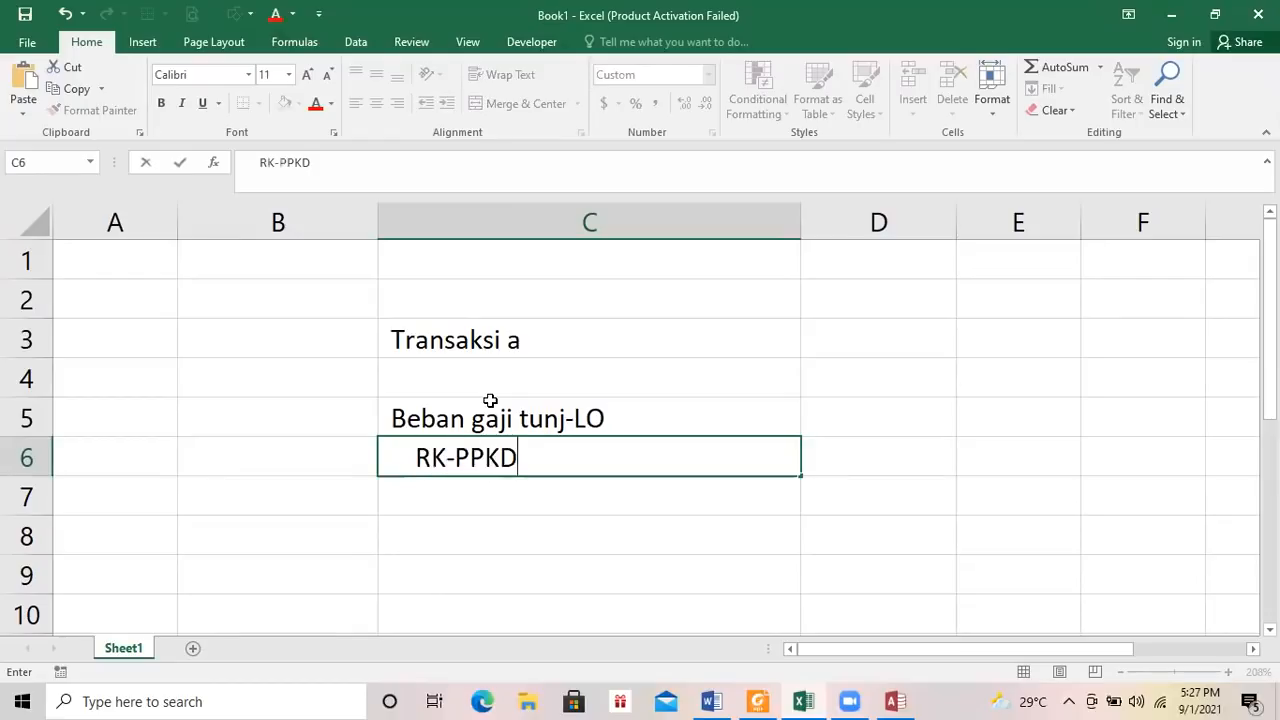
pyautogui.press('Return')
# Enter the second journal entry with "Belanja gaji tun-LRA" in C8 and an indented "Perubahan SAL" in C9.
pyautogui.press('Return')
pyautogui.press('Return')
pyautogui.press('Up')
pyautogui.press('Up')
pyautogui.press('Up')
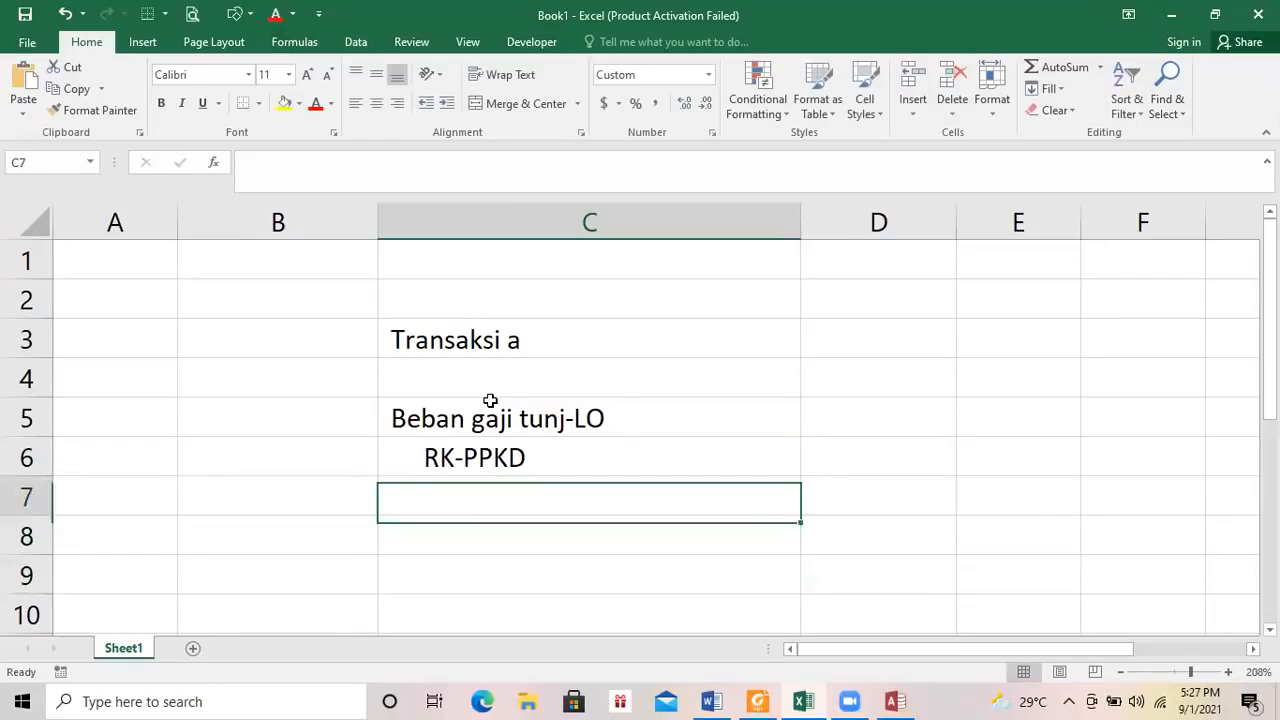
pyautogui.press('Down')
pyautogui.press('Down')
pyautogui.press('Down')
pyautogui.press('Down')
pyautogui.press('Up')
pyautogui.press('Up')
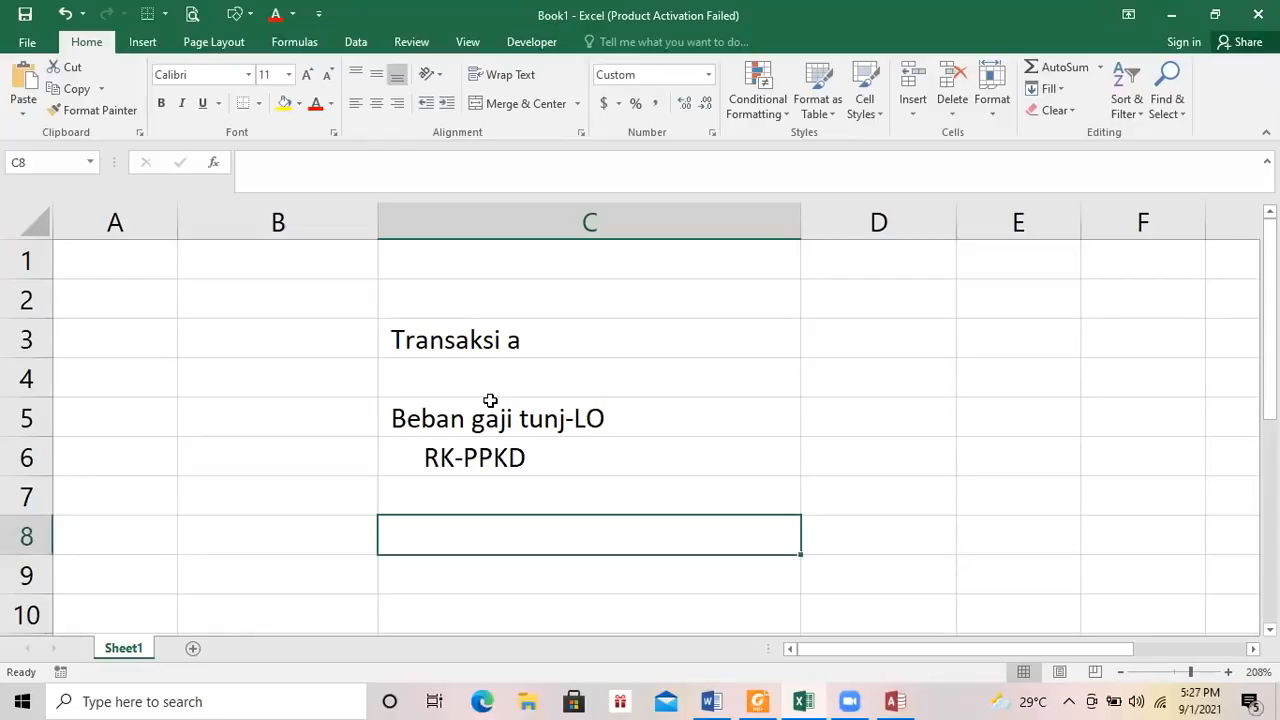
pyautogui.write('G')
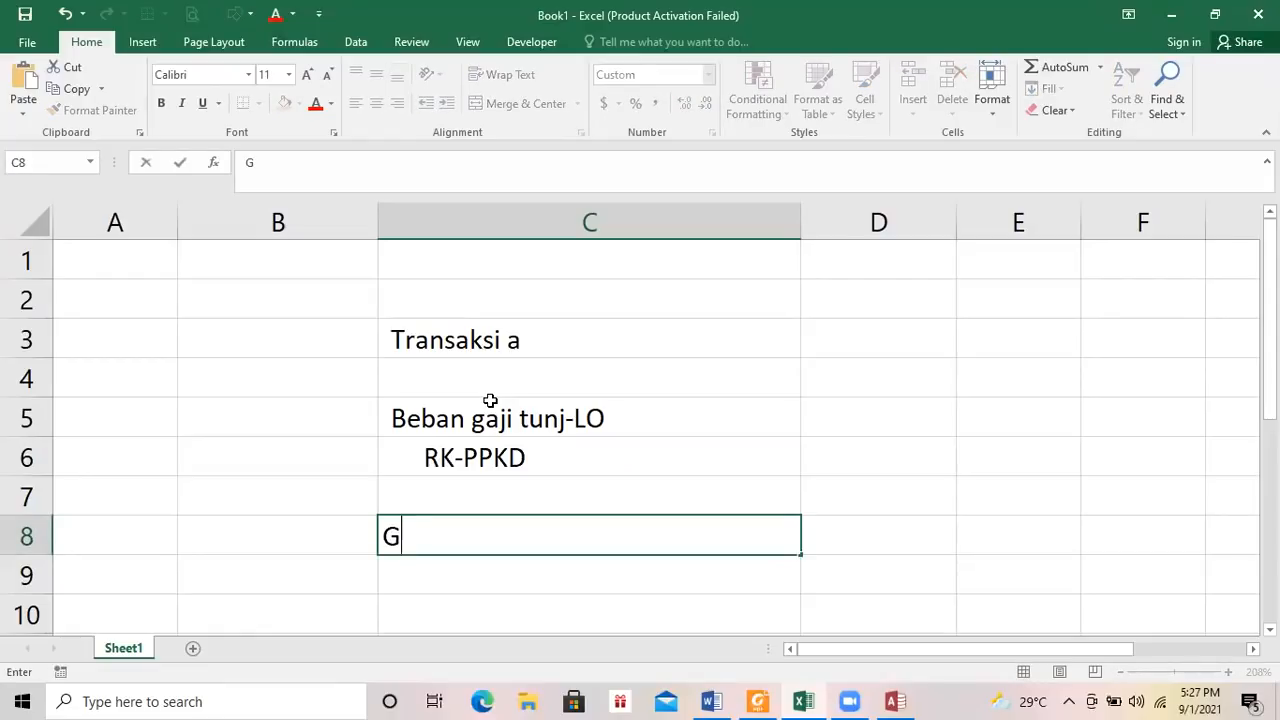
pyautogui.press('BackSpace')
pyautogui.write('Belanja ')
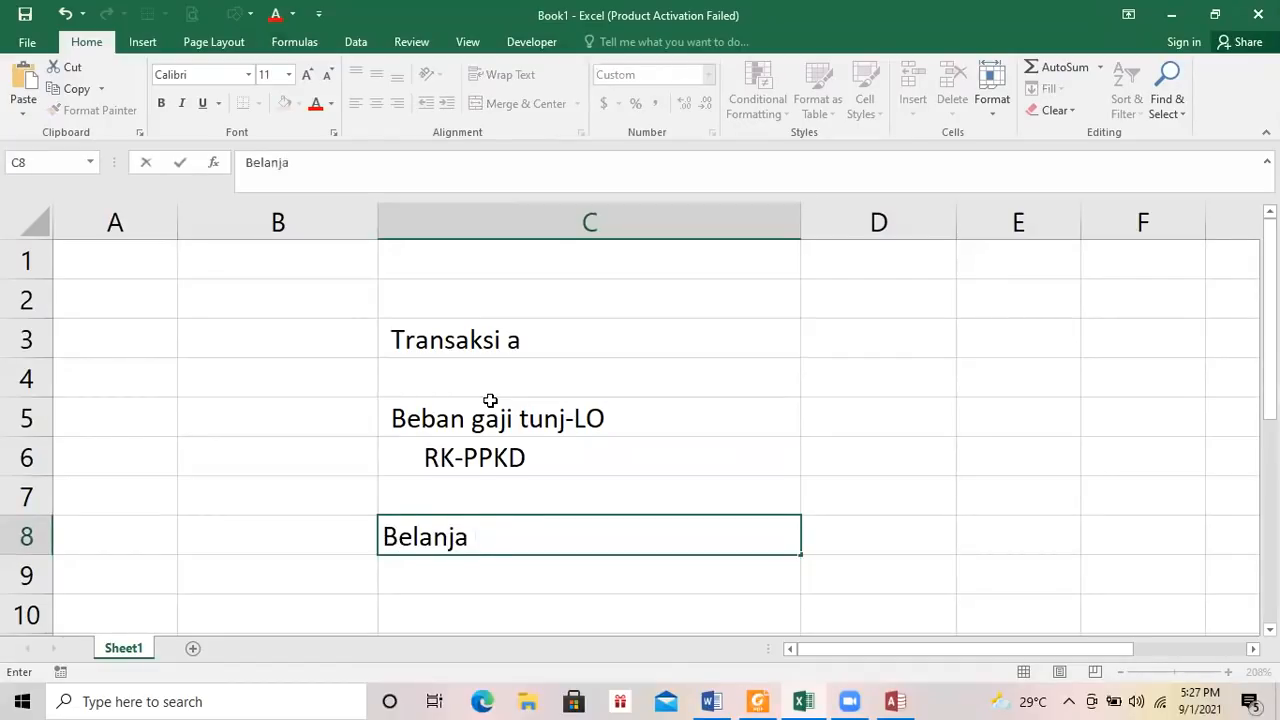
pyautogui.write('gaji tun-LRA')
pyautogui.press('Return')
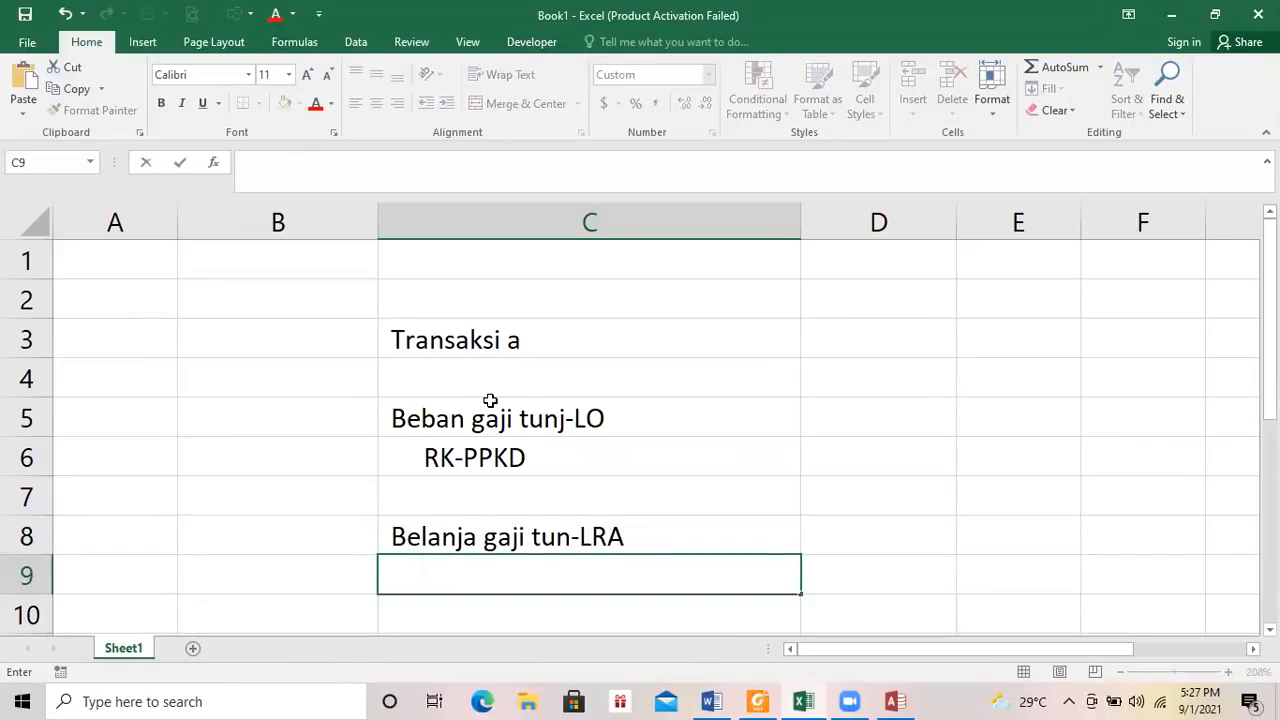
pyautogui.write('Perubahan SAL')
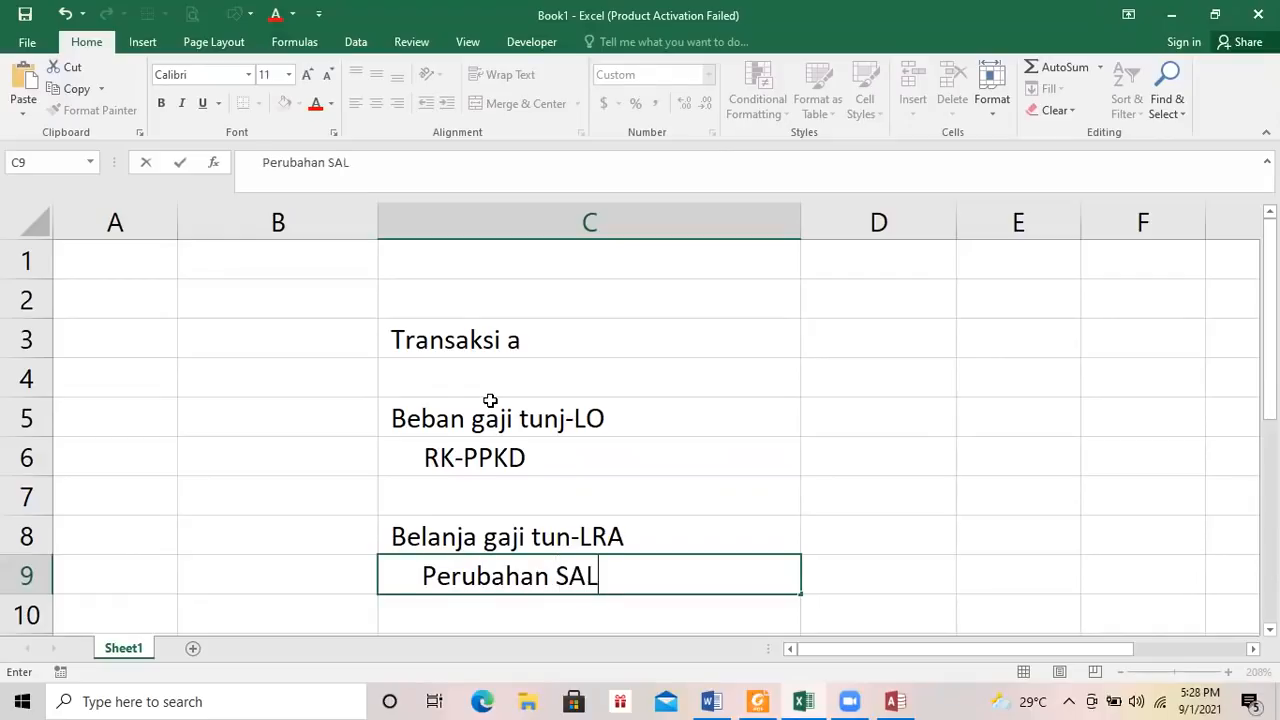
pyautogui.press('Return')
# Fill both journal entries, C5:C6 and C8:C9, with yellow and select the range C5:C9.
pyautogui.press('Up')
pyautogui.press('Up')
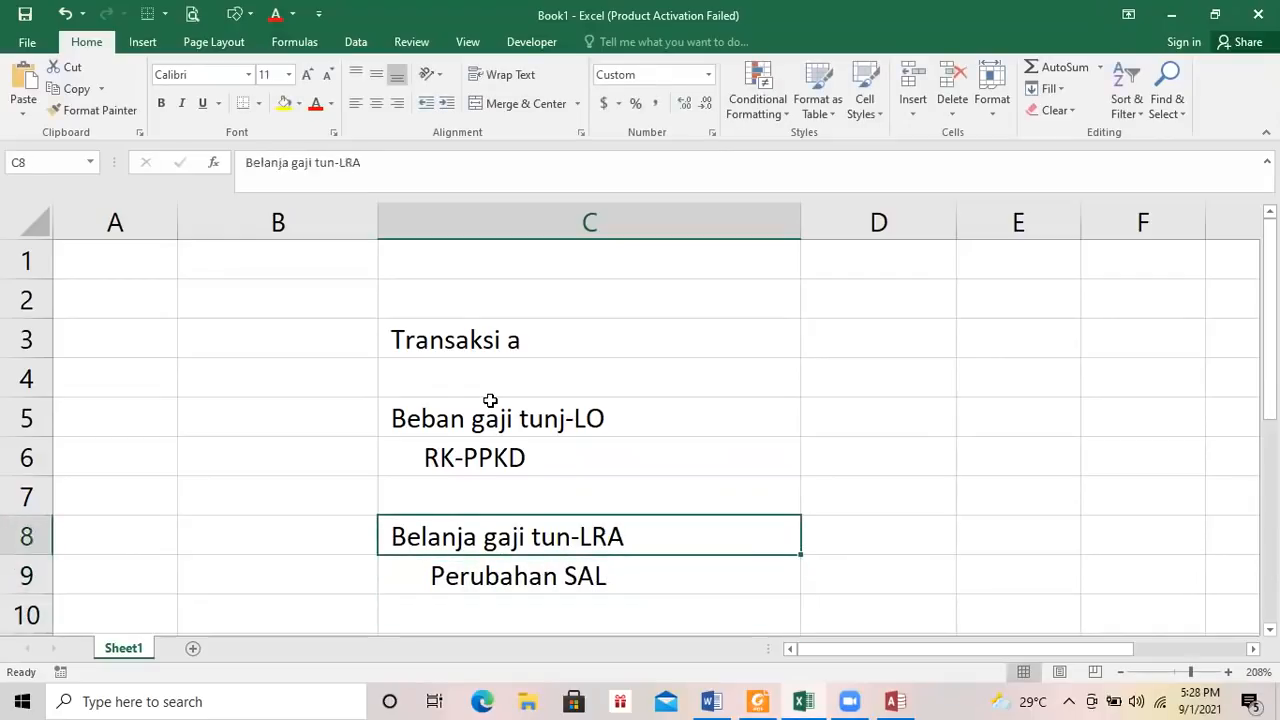
pyautogui.click(484, 422)
pyautogui.moveTo(503, 465); pyautogui.dragTo(503, 466)
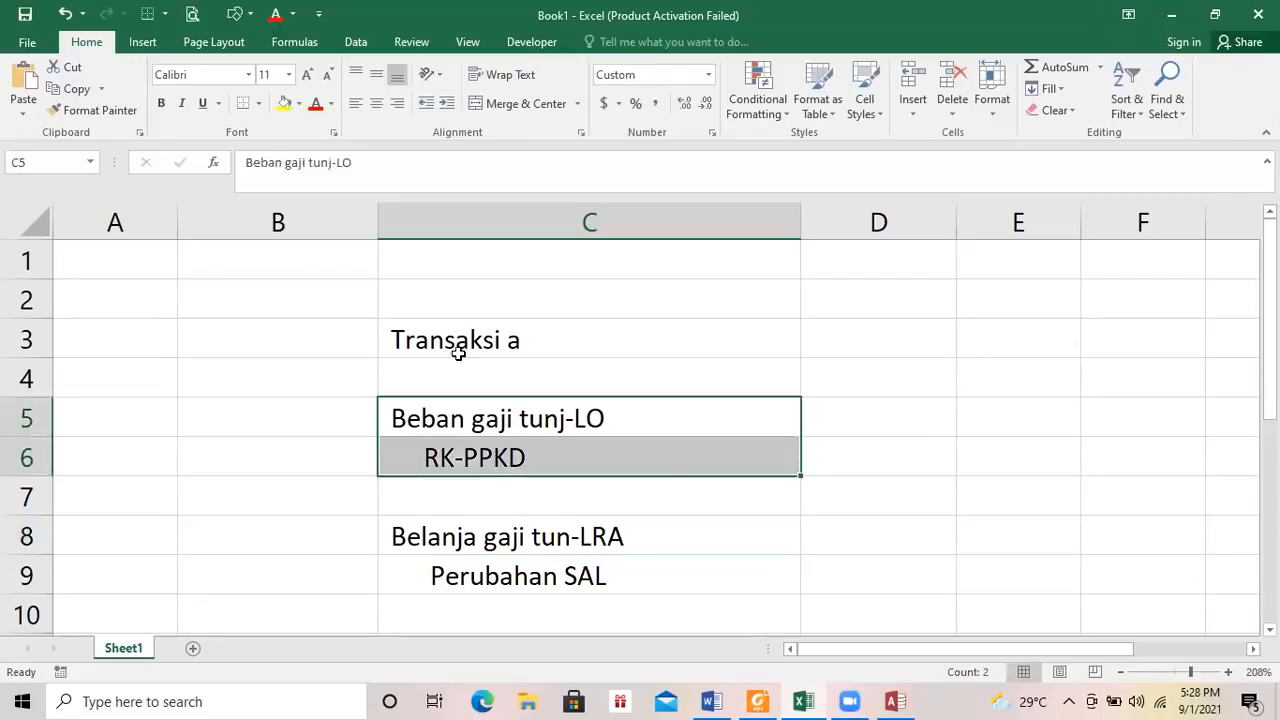
pyautogui.click(284, 103)
pyautogui.moveTo(416, 540); pyautogui.dragTo(451, 591)
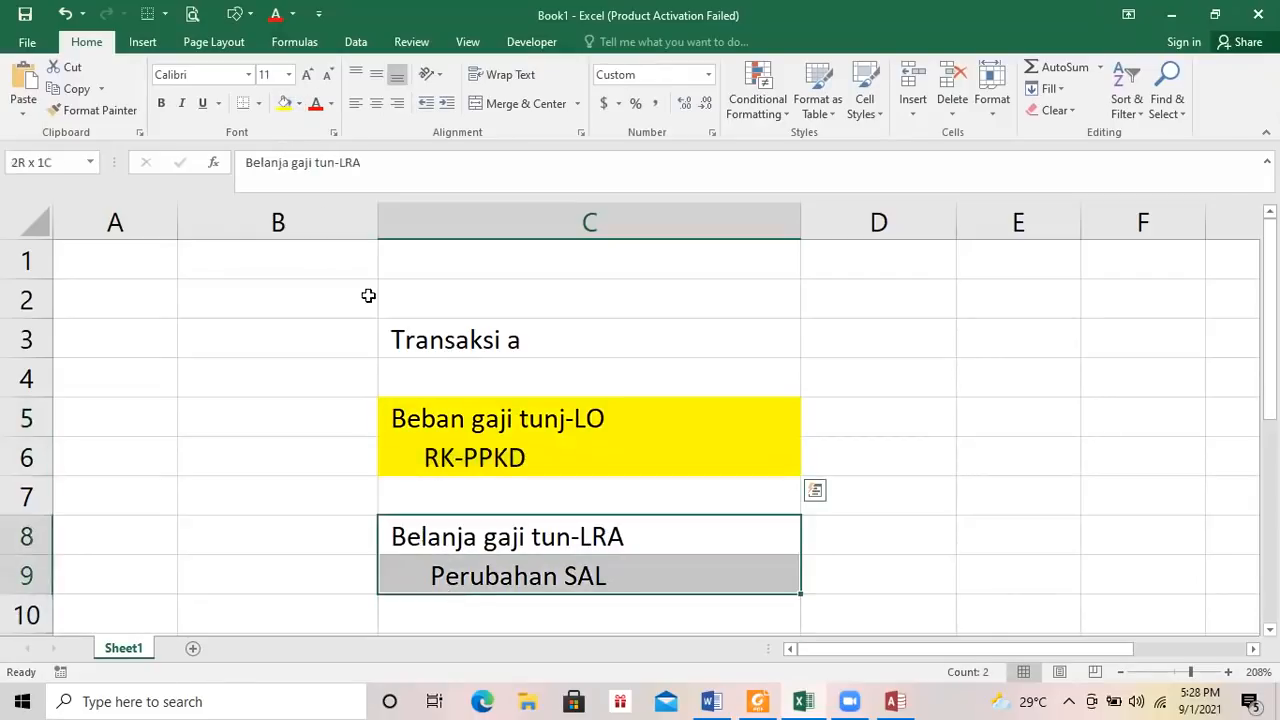
pyautogui.click(285, 106)
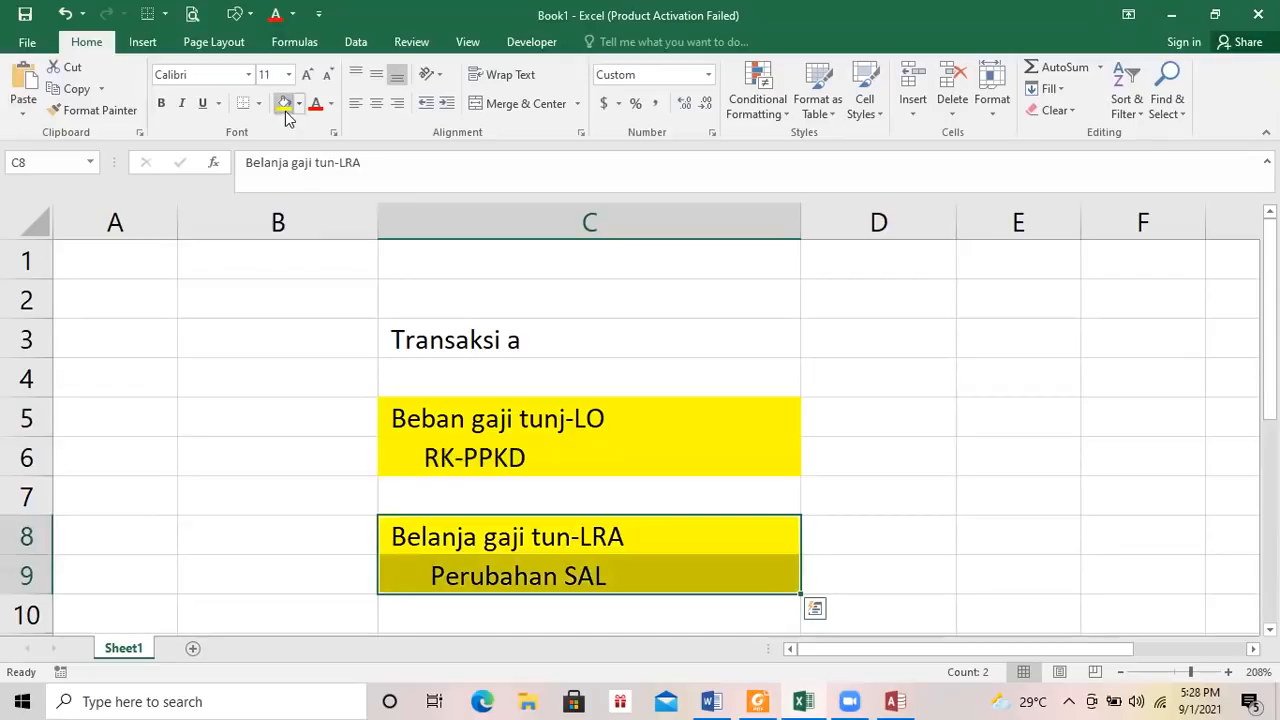
pyautogui.moveTo(537, 412); pyautogui.dragTo(583, 561)
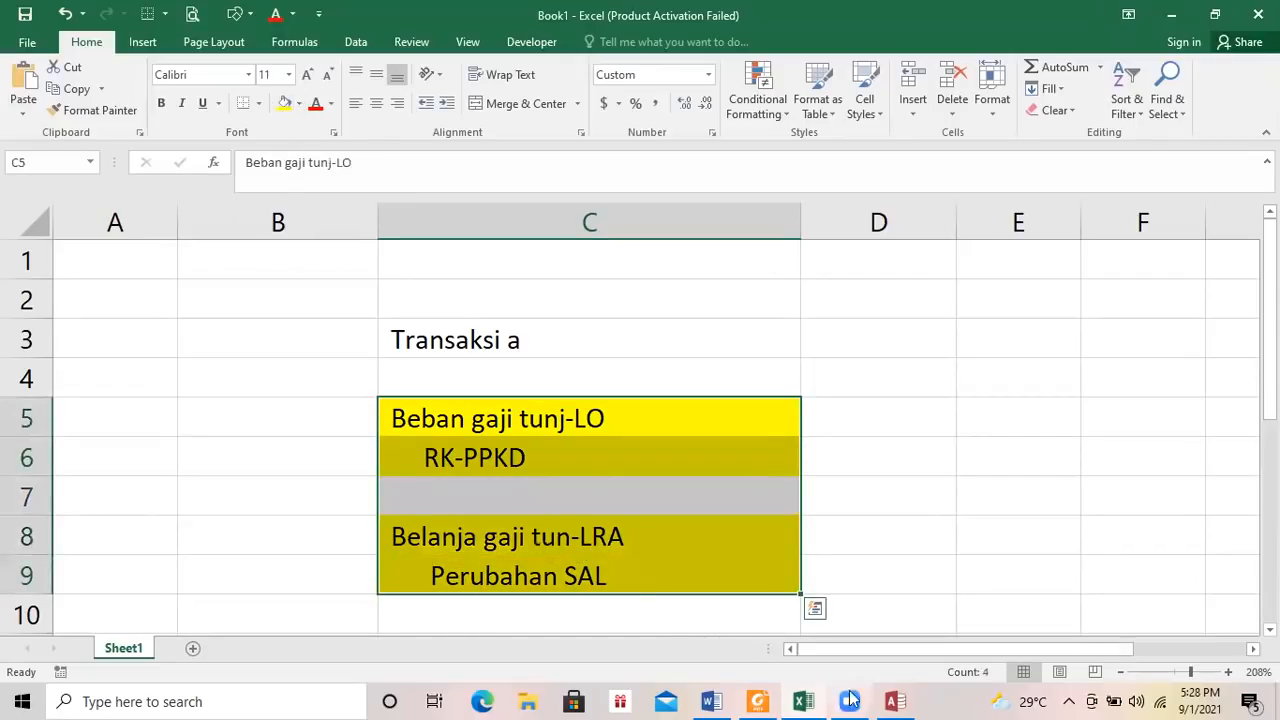
# Switch to SAPD, open the Transaksi Tahun Berjalan entry form, and start a new transaction with Kelompok Transaksi Belanja.
pyautogui.click(895, 701)
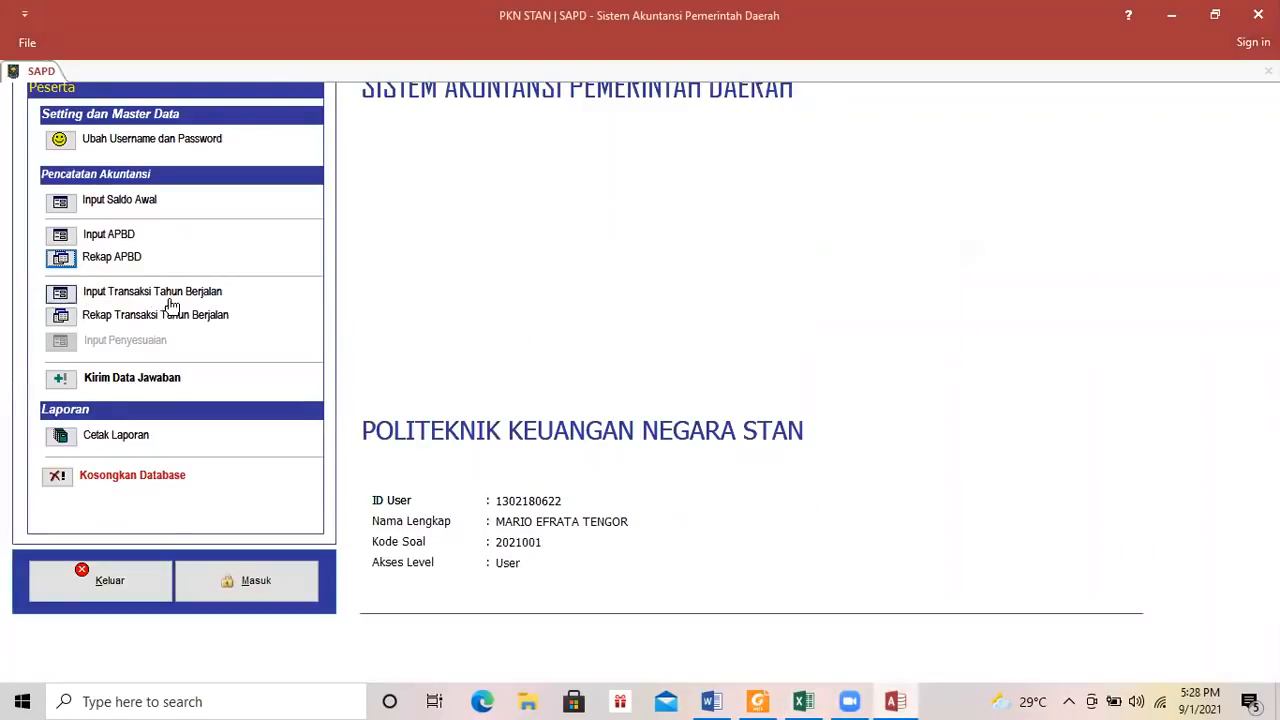
pyautogui.click(61, 294)
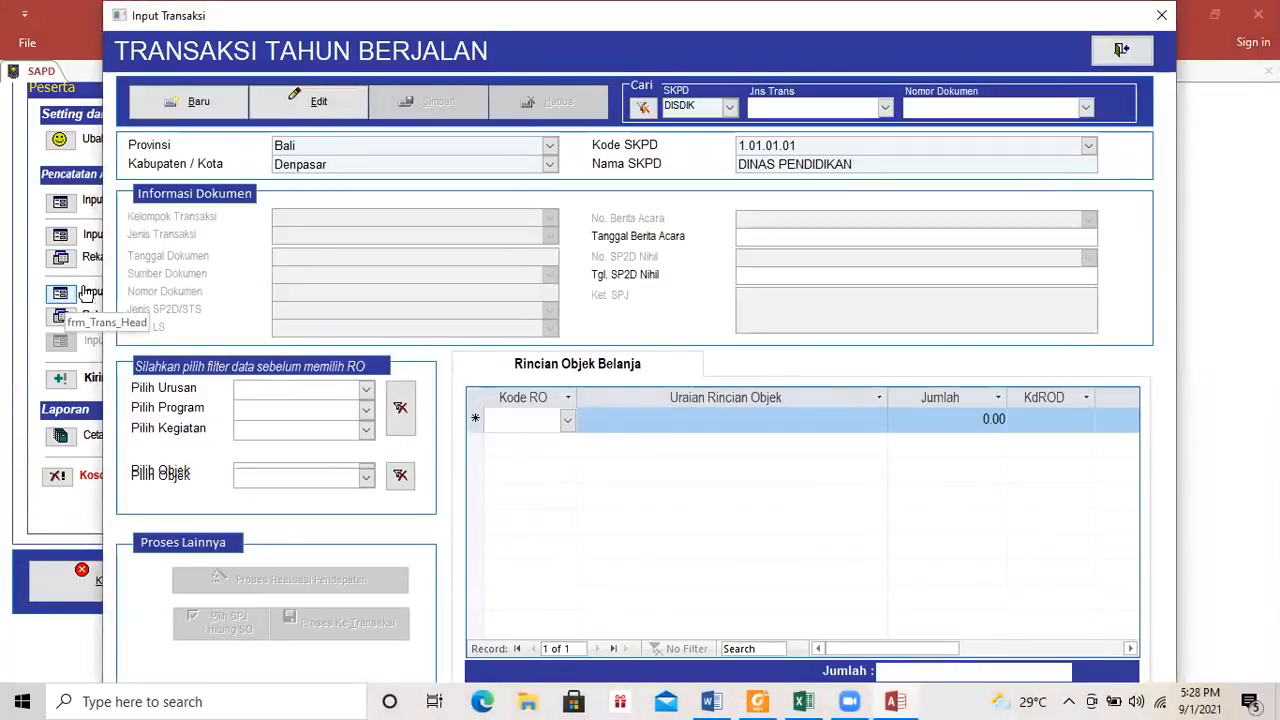
pyautogui.click(199, 104)
pyautogui.click(550, 219)
pyautogui.click(428, 250)
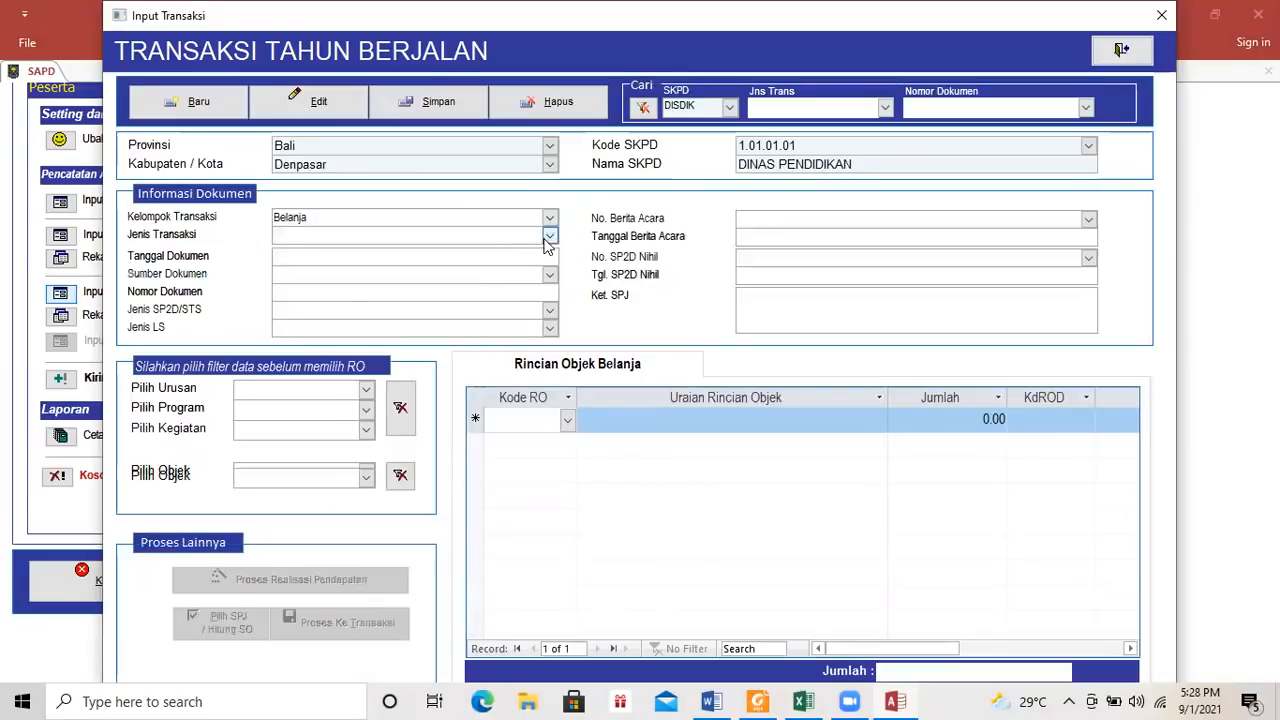
# Switch to the Panduang SAPD PKN STAN guide in Foxit Reader and review the transaction type table for the LS Gaji entries.
pyautogui.click(549, 237)
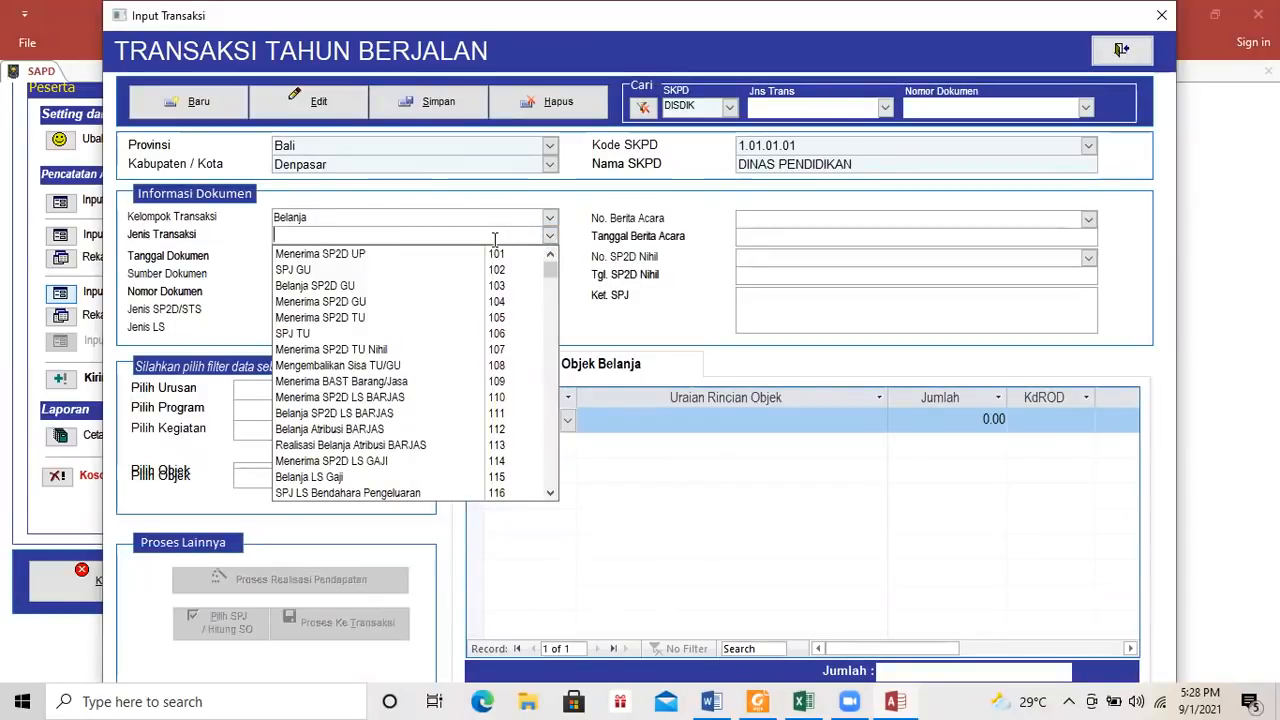
pyautogui.click(748, 700)
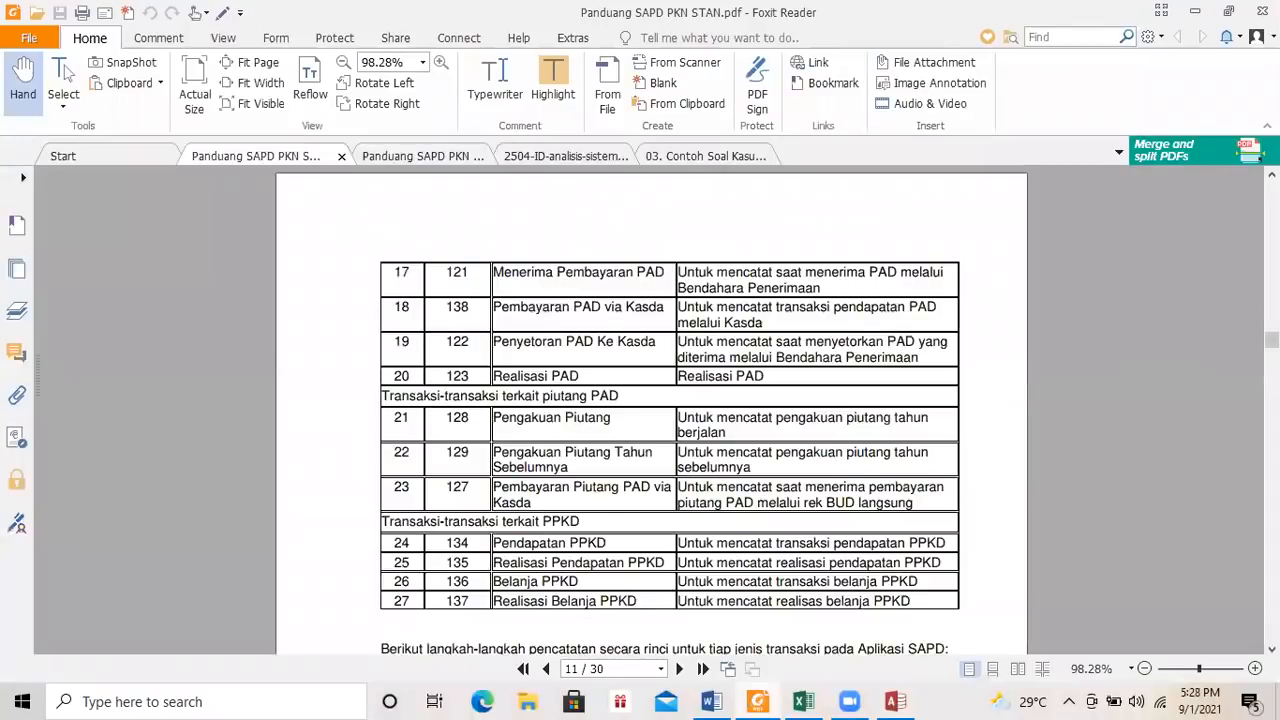
pyautogui.scroll(6, 651, 410)
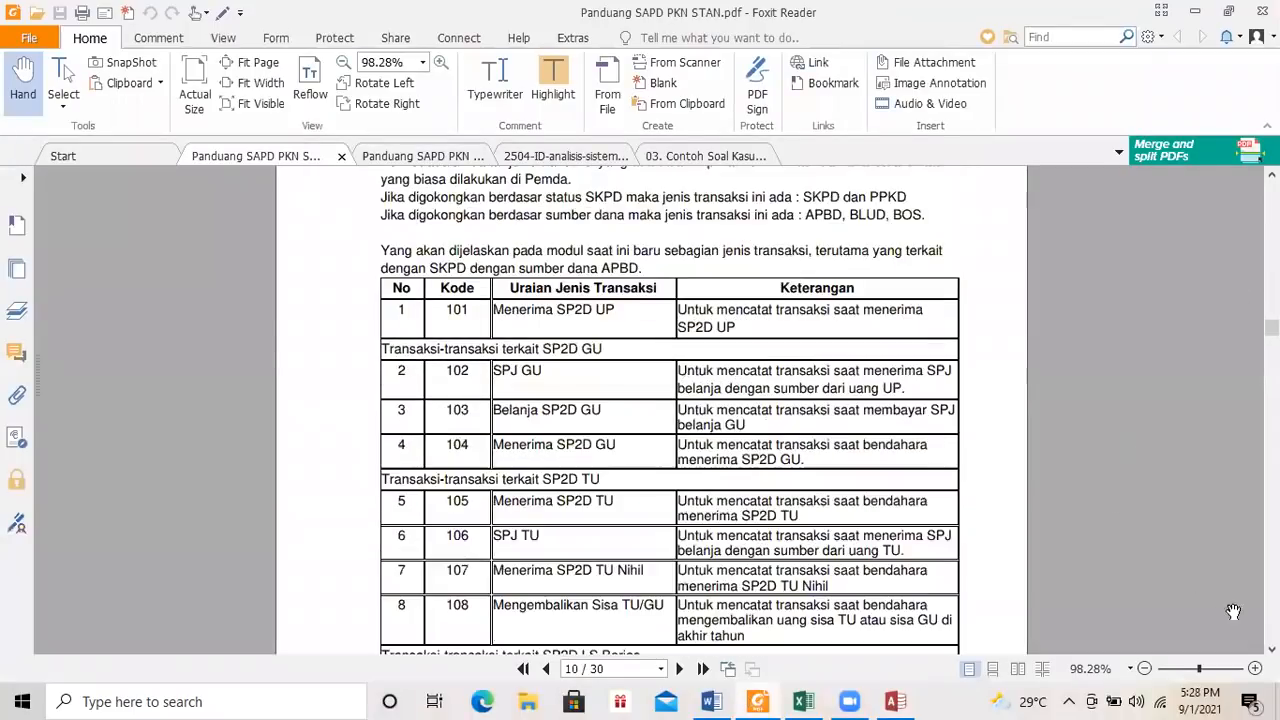
pyautogui.scroll(-5, 651, 410)
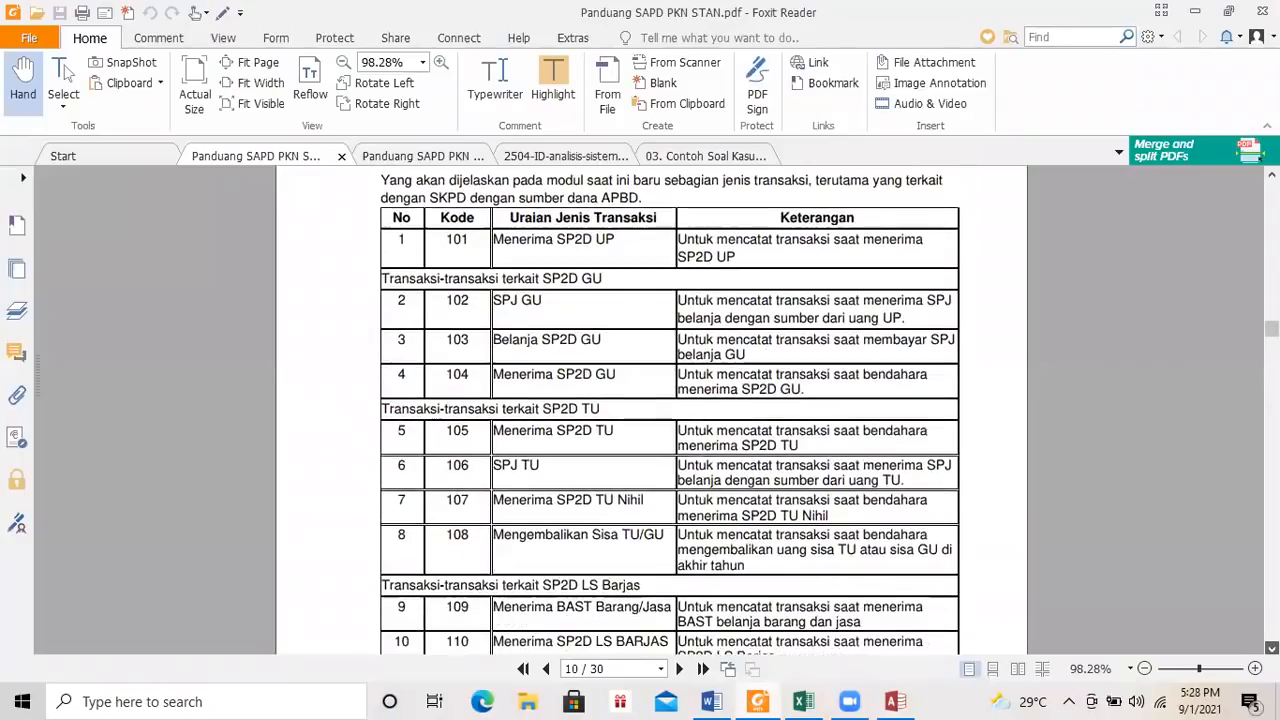
pyautogui.scroll(-5, 651, 410)
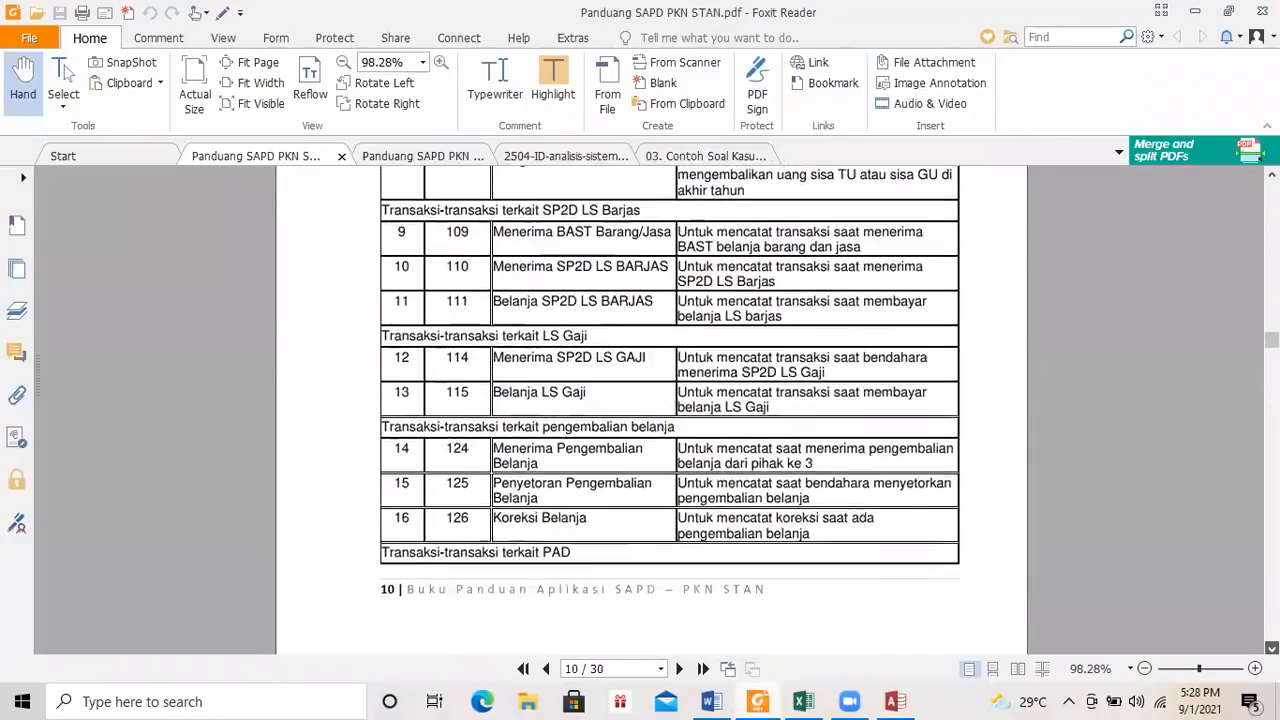
pyautogui.scroll(3, 963, 297)
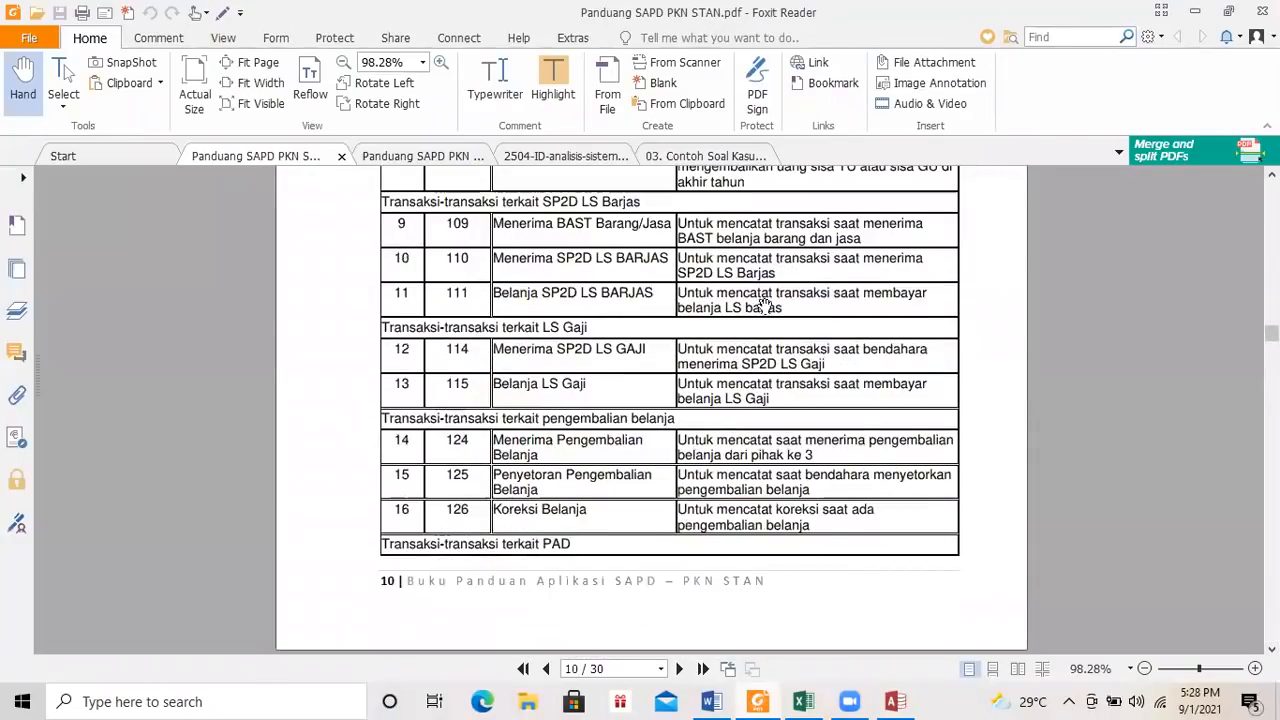
# Mark the "Menerima SP2D LS GAJI" and "Belanja LS Gaji" rows in the guide with freehand red pencil strokes.
pyautogui.click(222, 12)
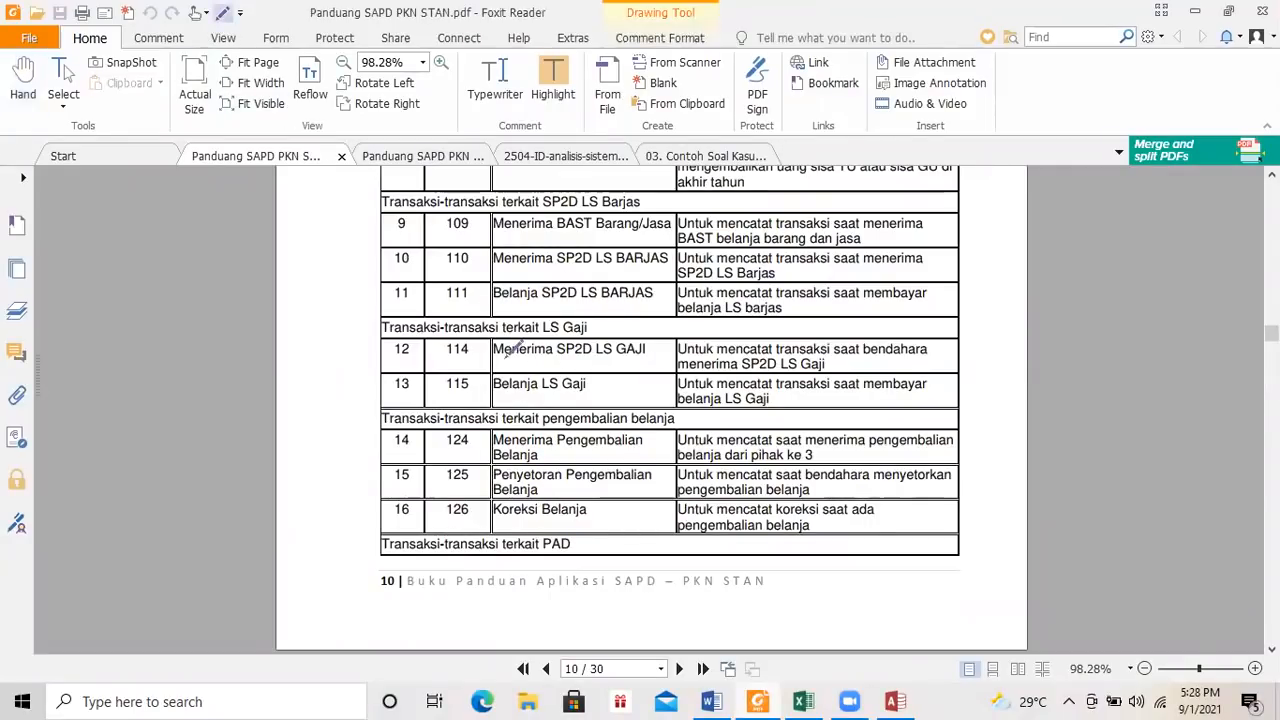
pyautogui.moveTo(504, 358); pyautogui.dragTo(656, 355)
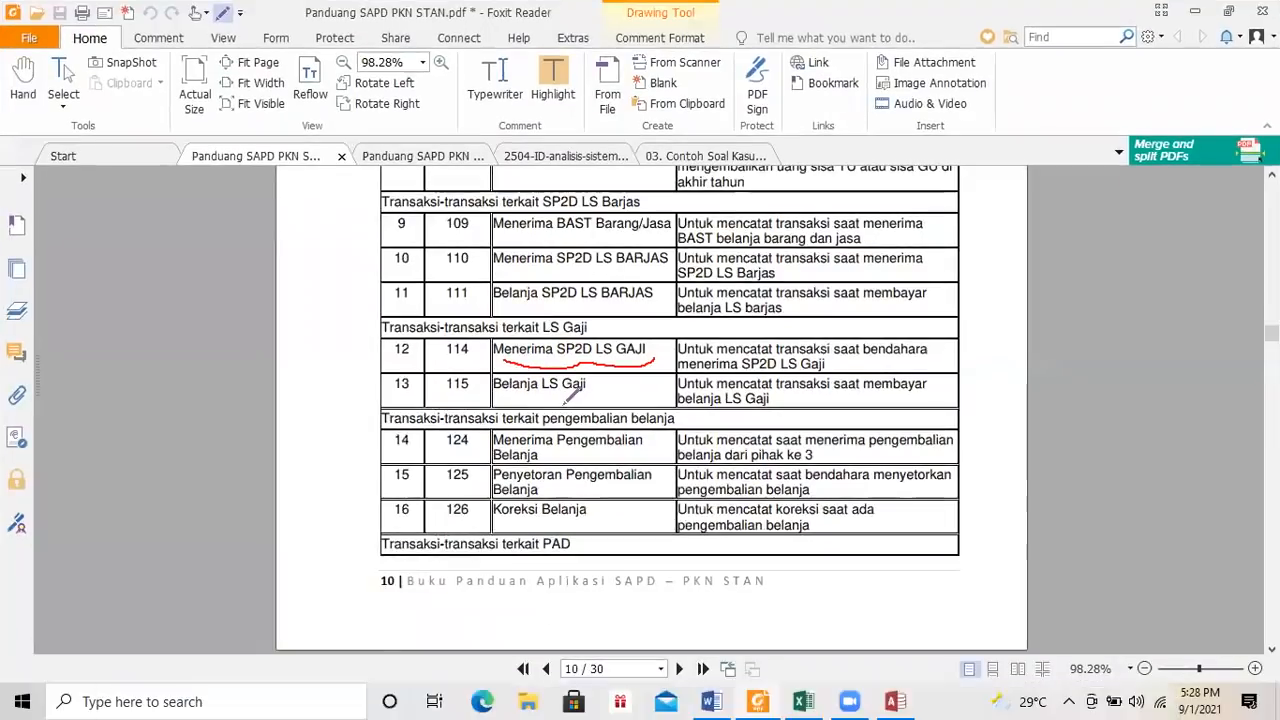
pyautogui.moveTo(563, 401); pyautogui.dragTo(497, 403)
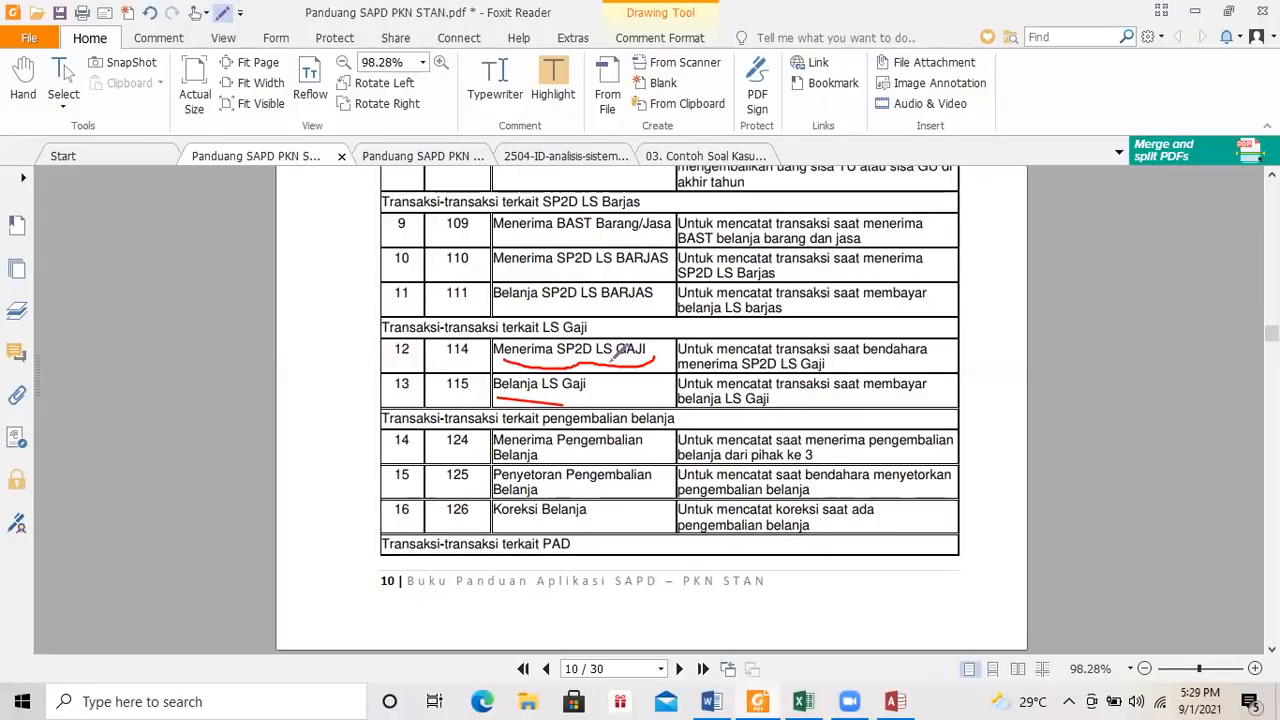
pyautogui.moveTo(539, 397)
pyautogui.mouseDown()
pyautogui.moveTo(604, 400)
pyautogui.moveTo(607, 368)
pyautogui.mouseUp()
pyautogui.moveTo(492, 341); pyautogui.dragTo(494, 358)
# Return to SAPD and set the transaction's Jenis Transaksi to Menerima SP2D LS GAJI.
pyautogui.click(893, 701)
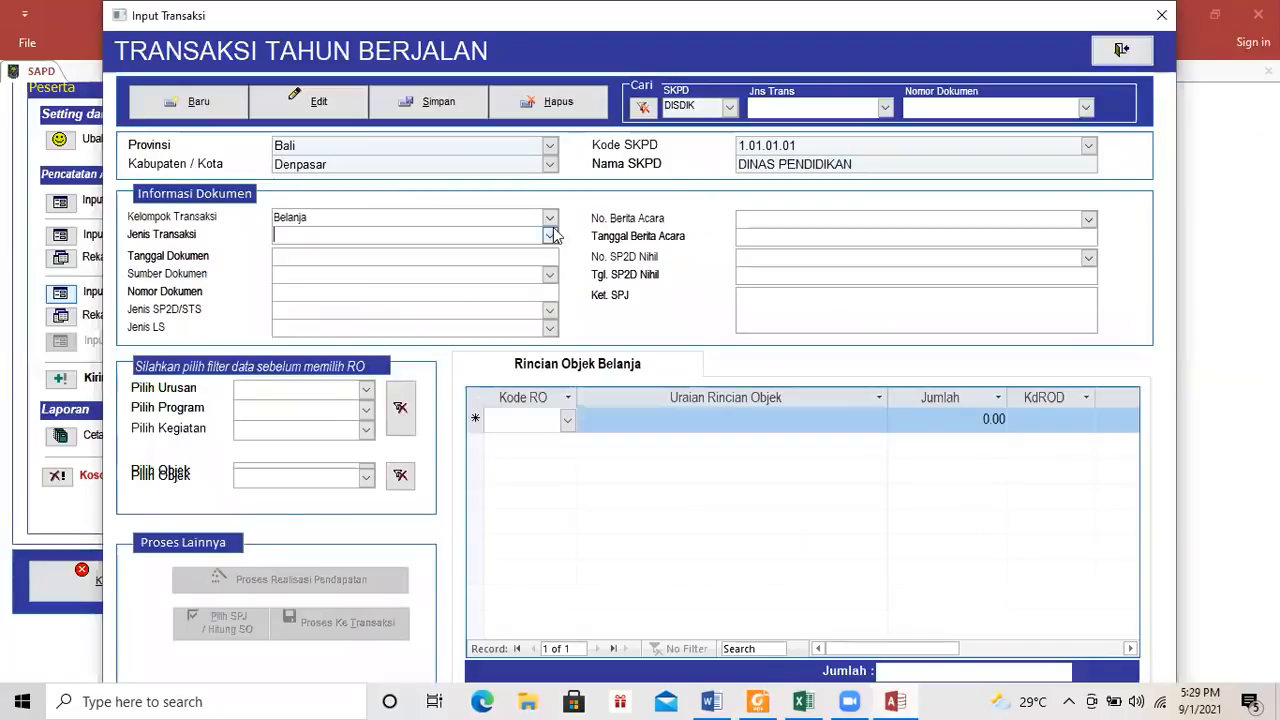
pyautogui.click(549, 235)
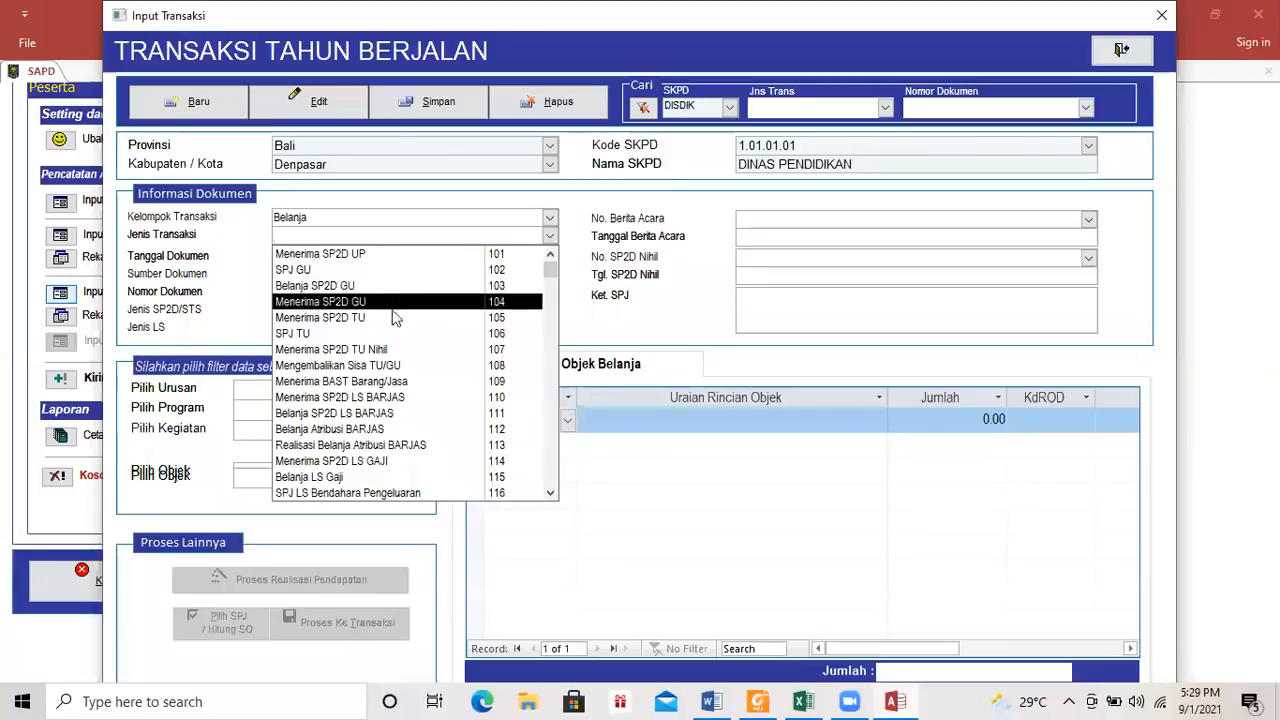
pyautogui.click(377, 463)
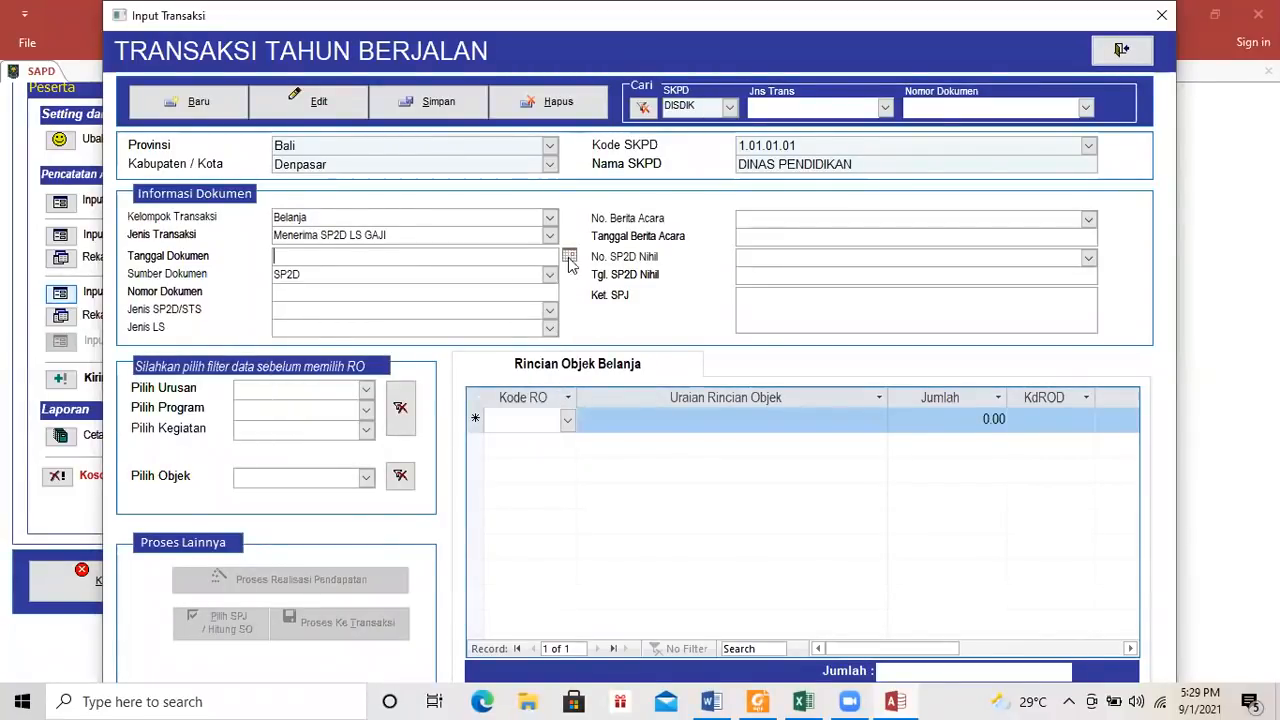
# Check transaction a) in the Word exercise and set Tanggal Dokumen in SAPD to 05 January 2021.
pyautogui.click(726, 699)
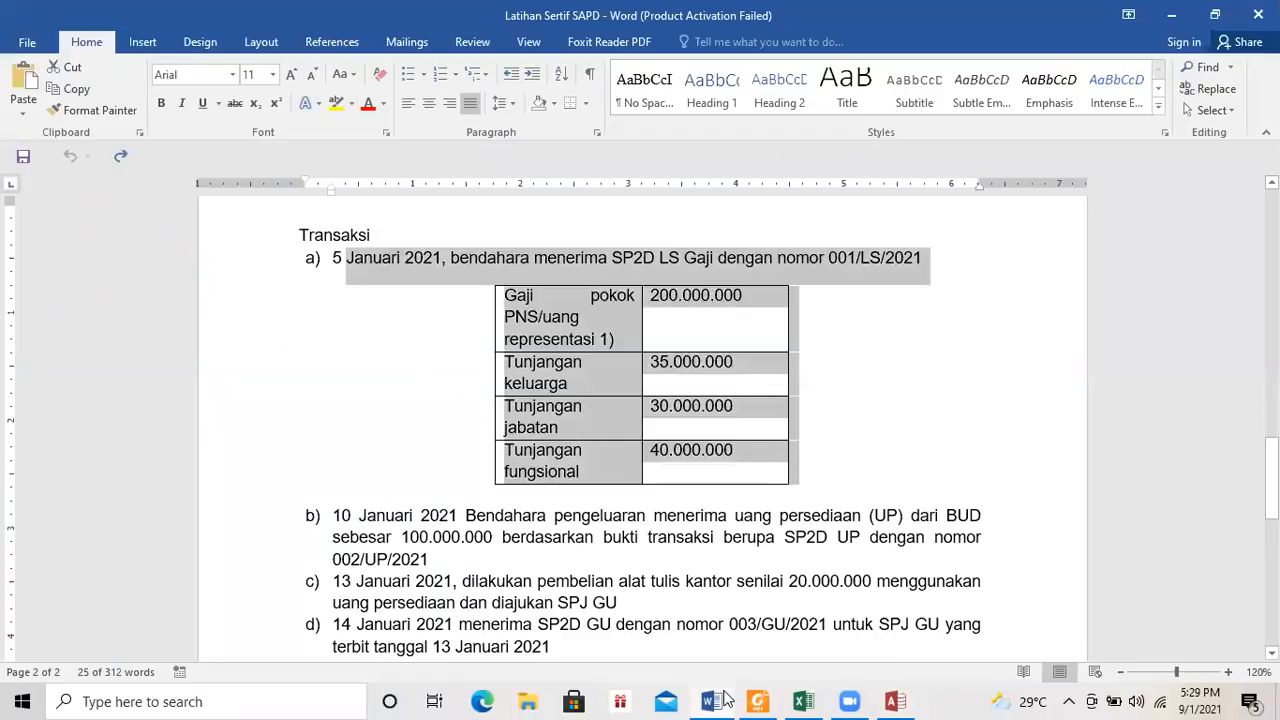
pyautogui.hotkey('alt', 'Tab')
pyautogui.write('5')
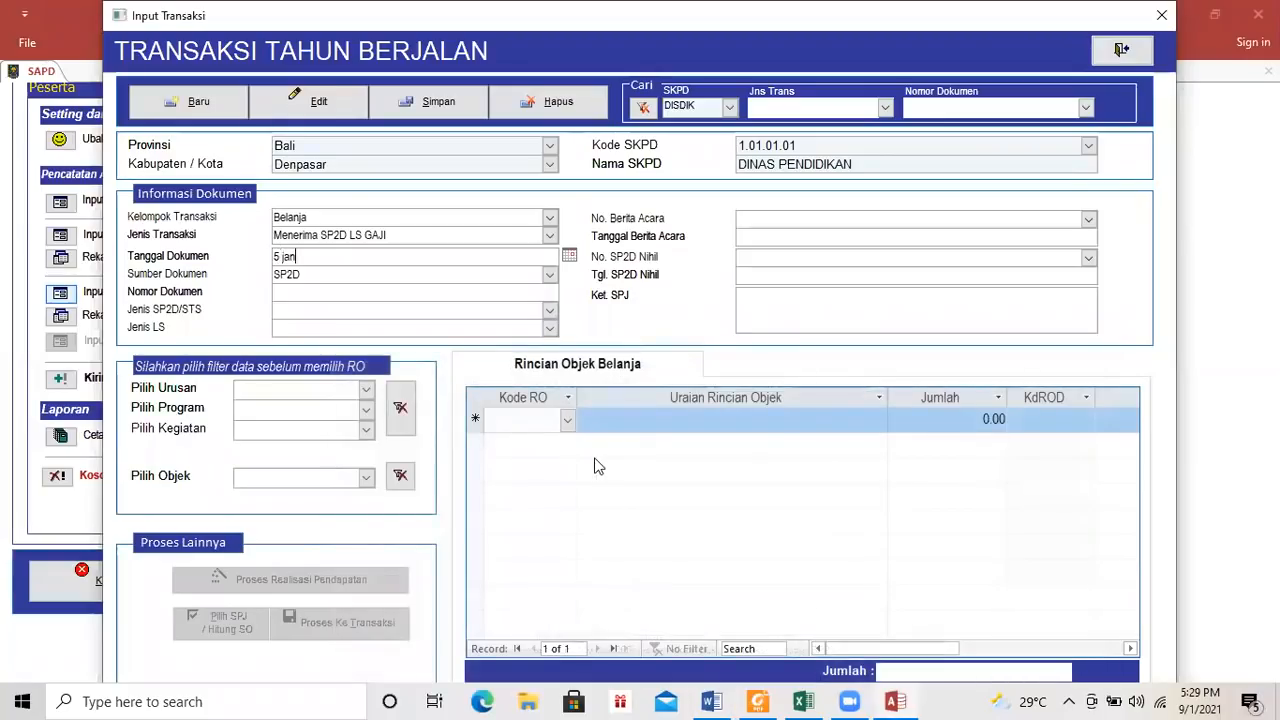
pyautogui.press('Tab')
# Copy the SP2D number 001/LS/2021 from the Word exercise into Nomor Dokumen in SAPD.
pyautogui.click(386, 294)
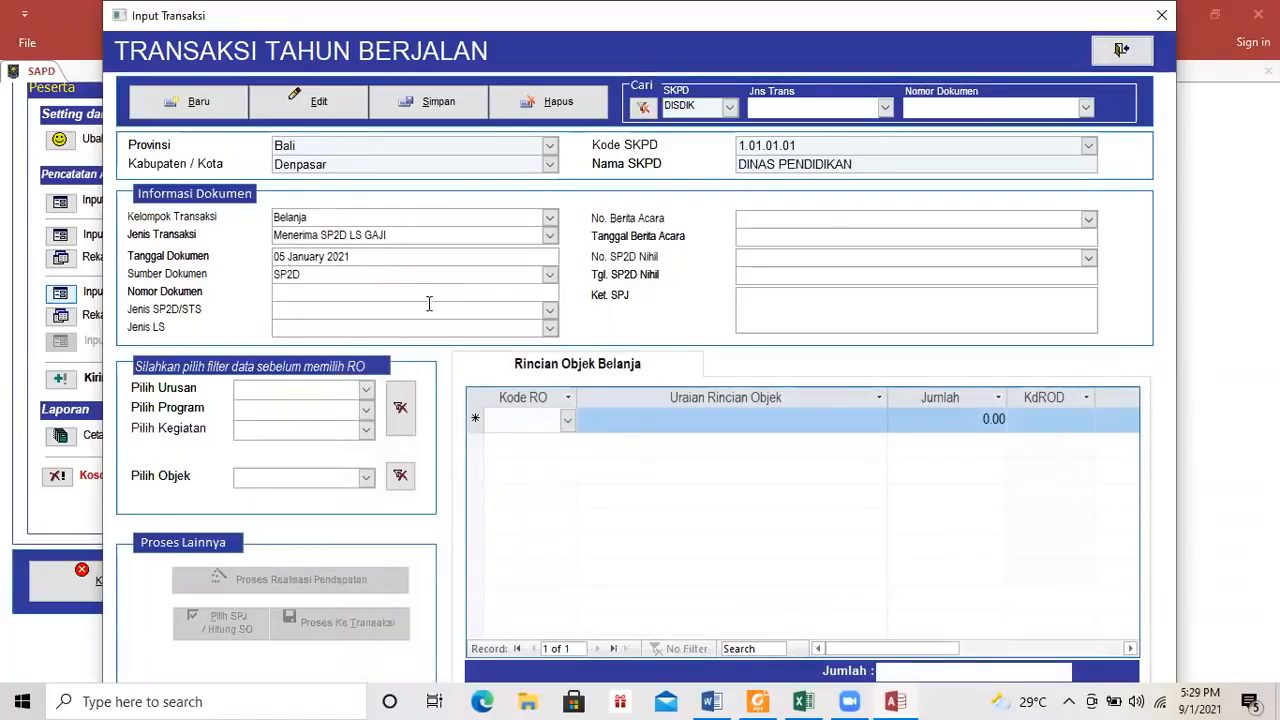
pyautogui.click(711, 701)
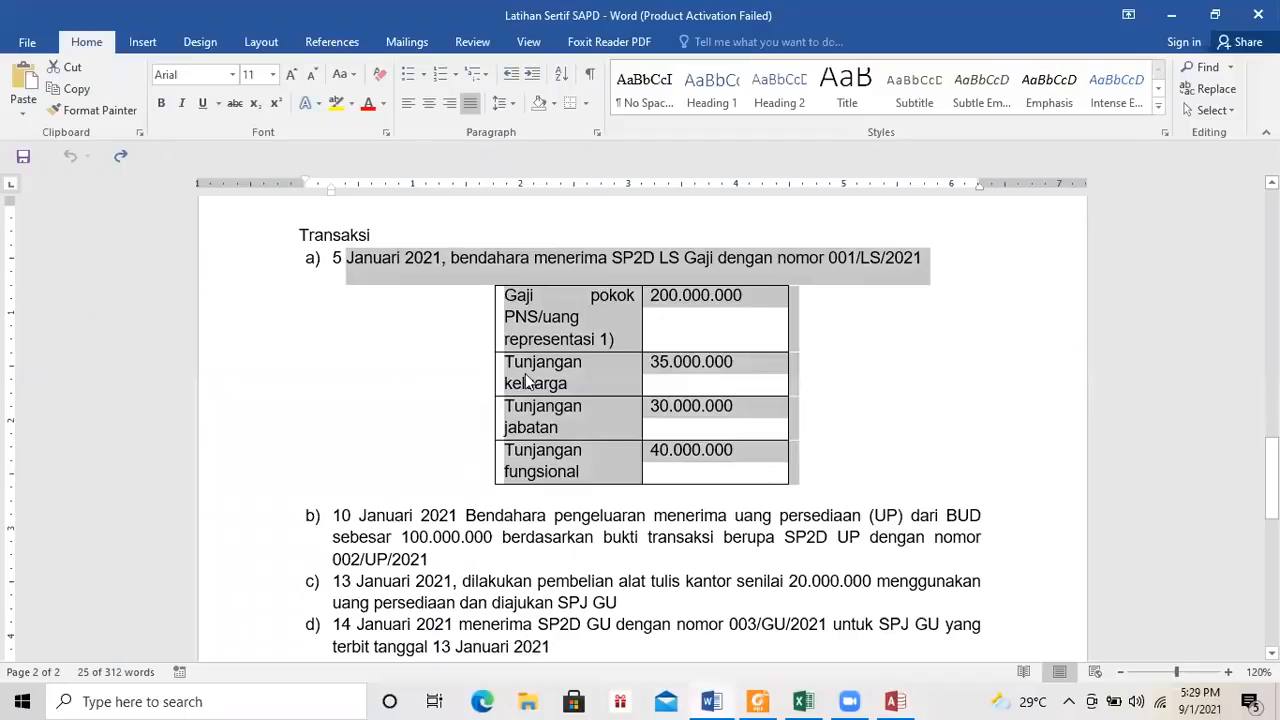
pyautogui.moveTo(828, 264); pyautogui.dragTo(922, 266)
pyautogui.hotkey('ctrl', 'c')
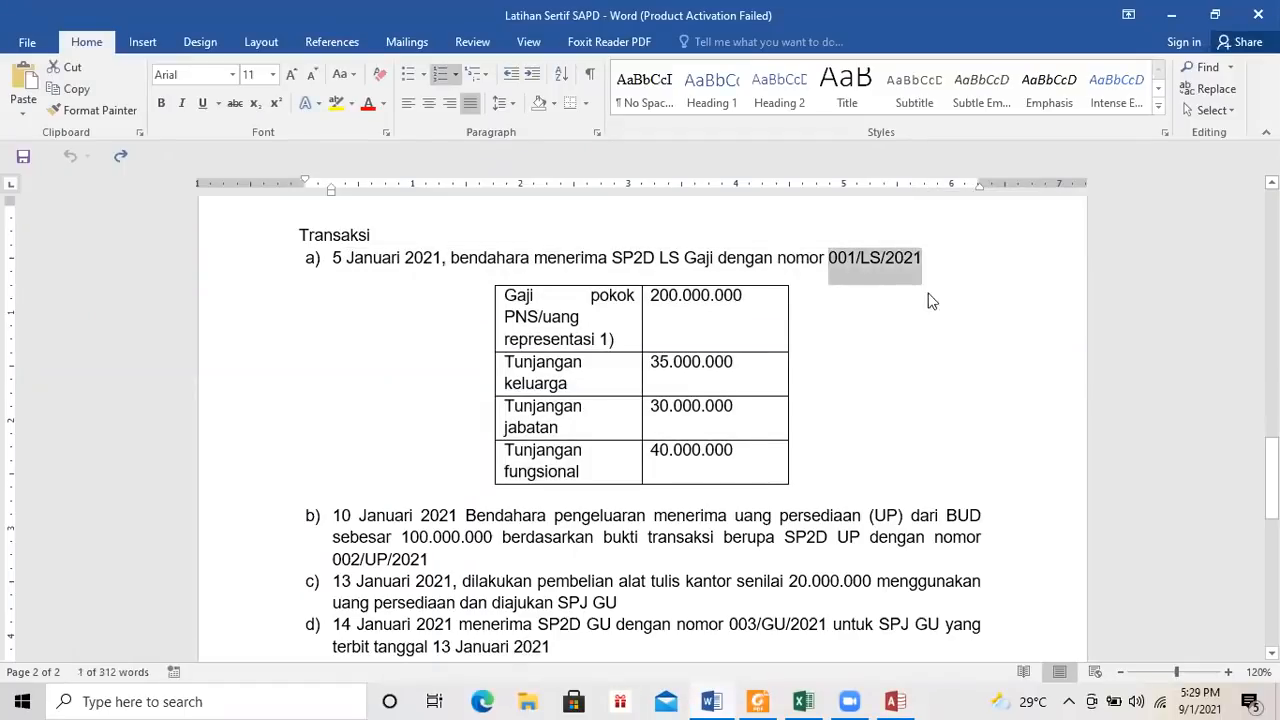
pyautogui.hotkey('alt', 'Tab')
pyautogui.hotkey('ctrl', 'v')
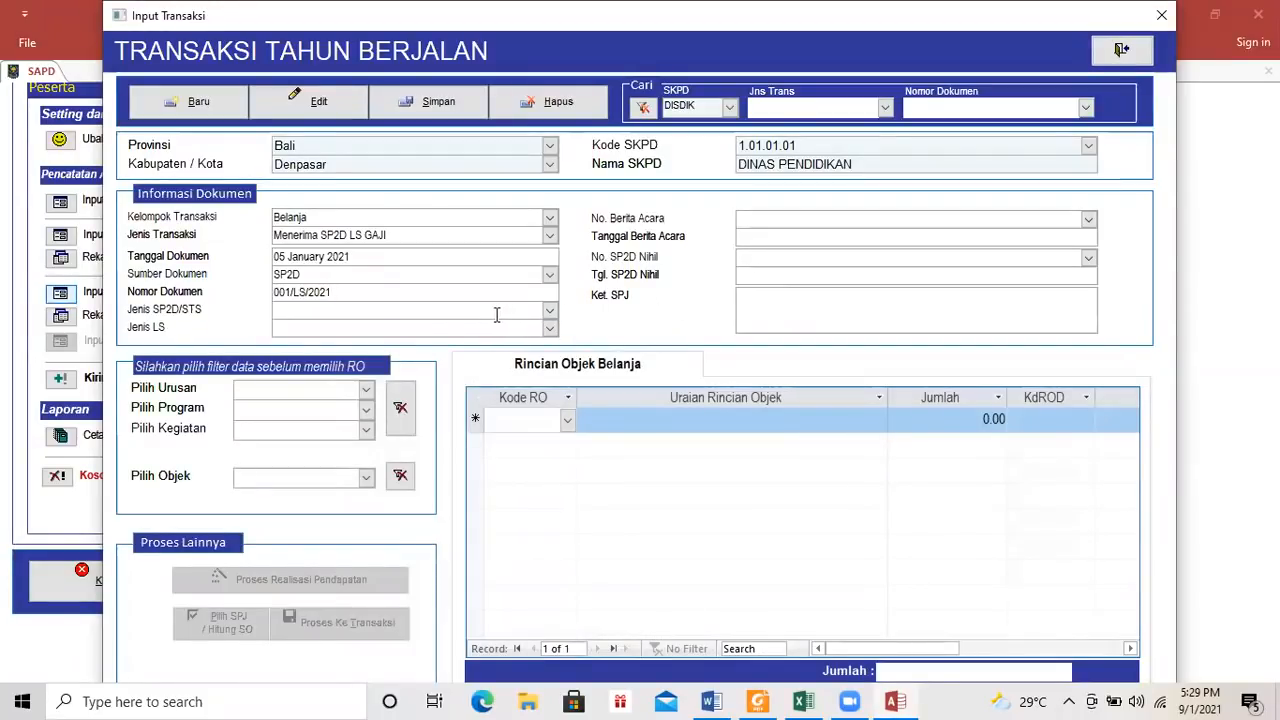
# Set Jenis SP2D/STS to LS and Jenis LS to Gaji dan Tunjangan.
pyautogui.click(549, 310)
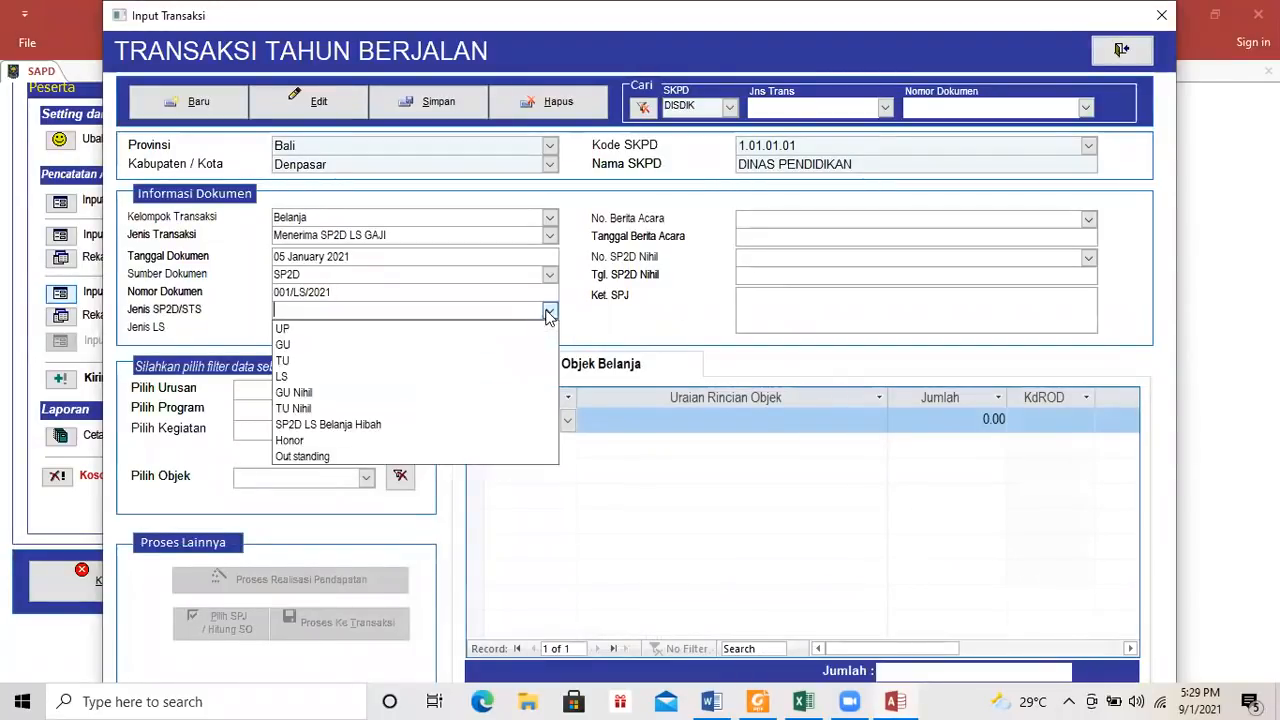
pyautogui.click(306, 377)
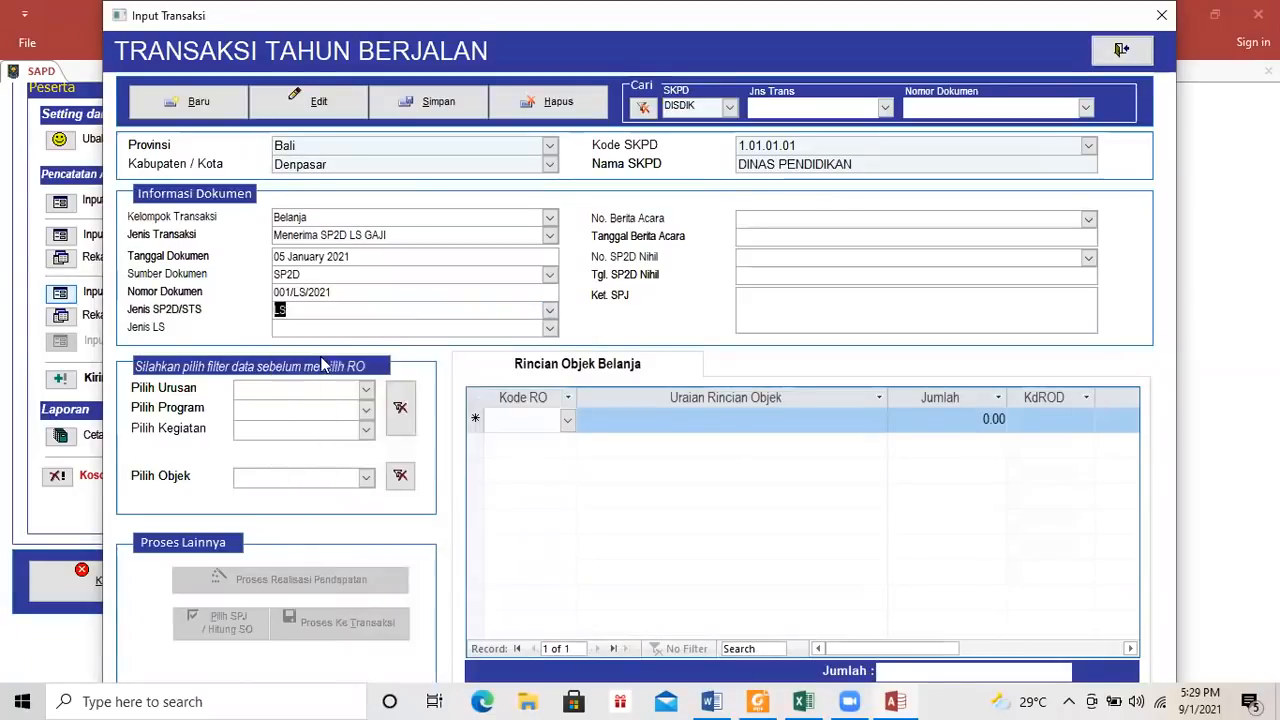
pyautogui.click(549, 328)
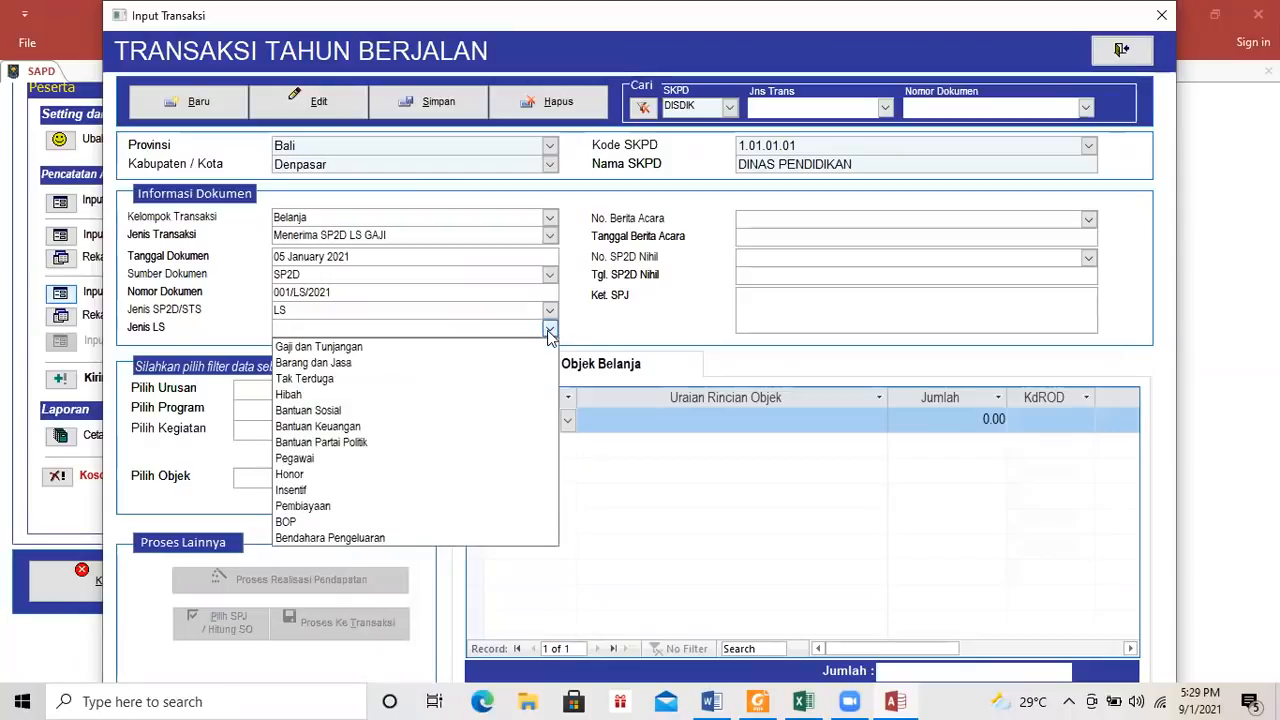
pyautogui.click(356, 349)
pyautogui.click(376, 329)
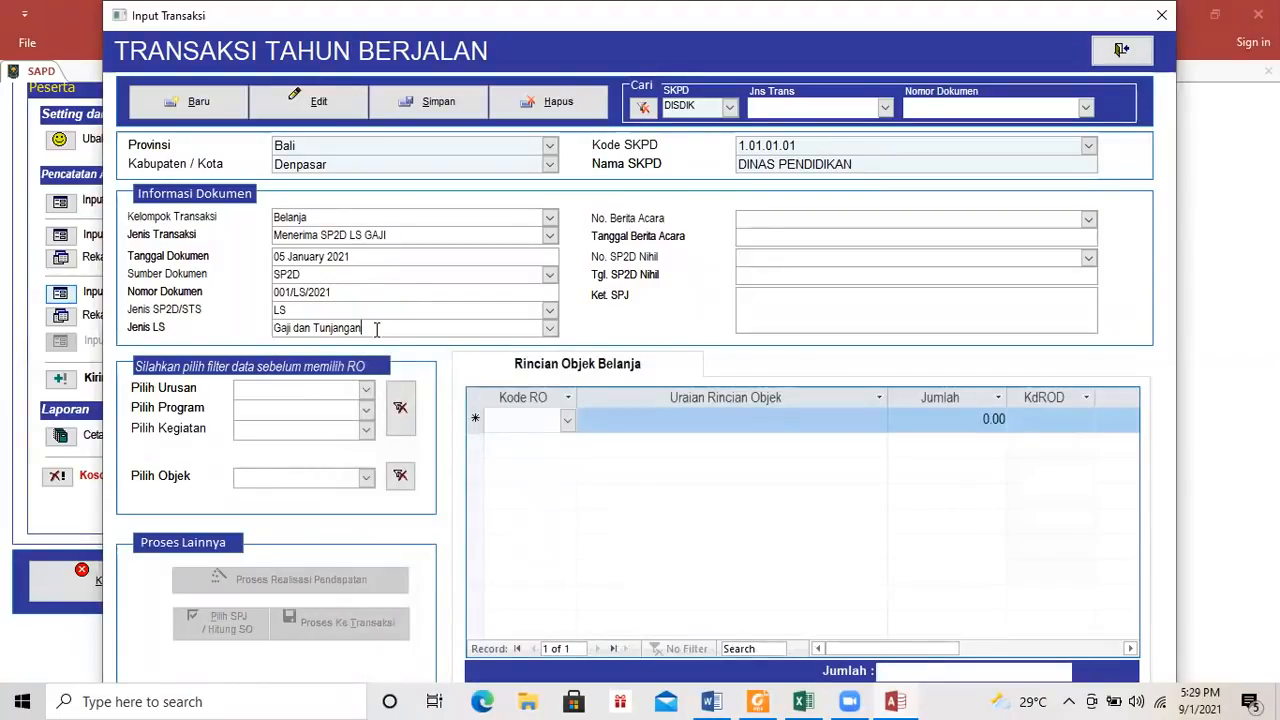
# Filter the budget items by Urusan 1.01.01, Program 00, Kegiatan 00 and Objek 5.1.1.01 Gaji dan Tunjangan.
pyautogui.click(366, 394)
pyautogui.click(357, 410)
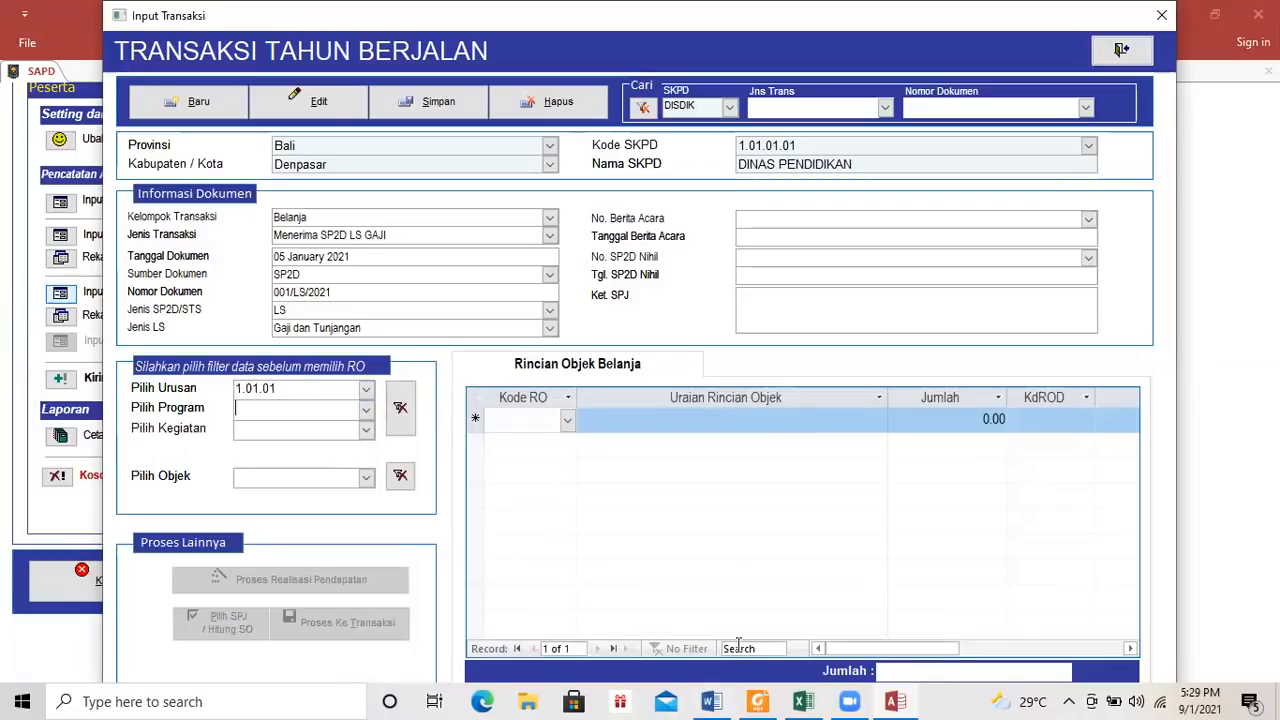
pyautogui.click(366, 410)
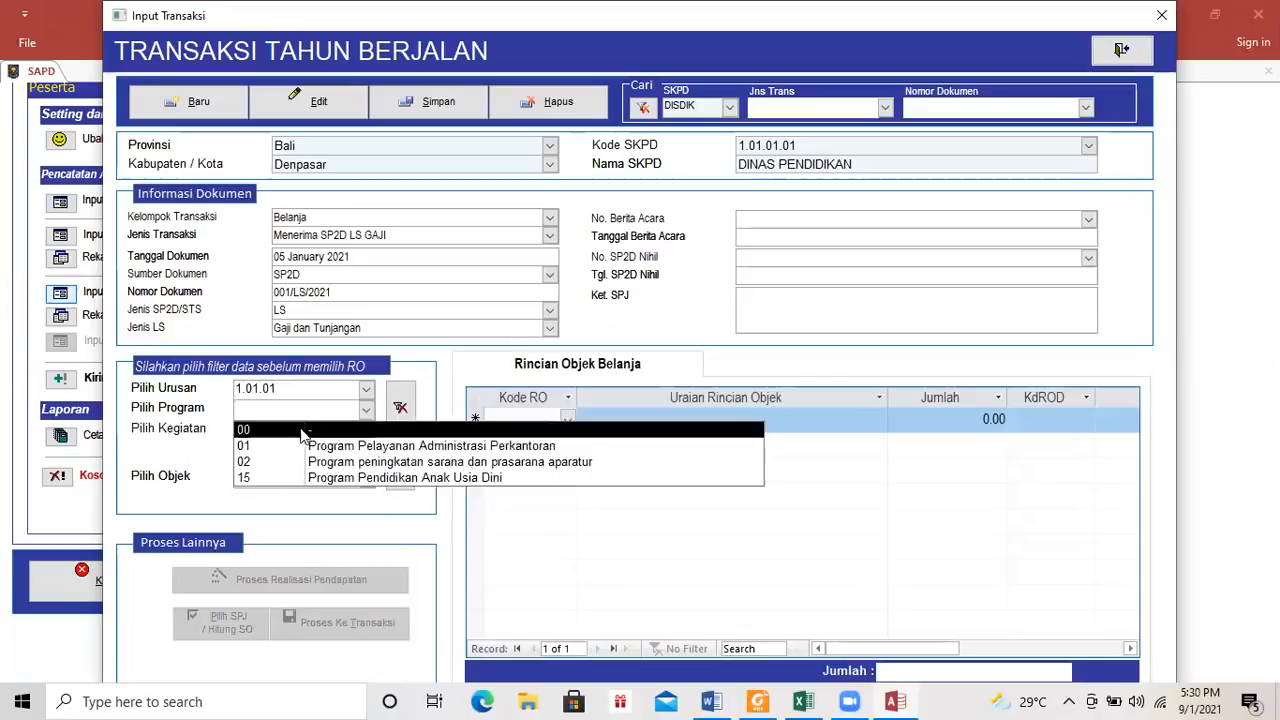
pyautogui.click(300, 432)
pyautogui.click(366, 431)
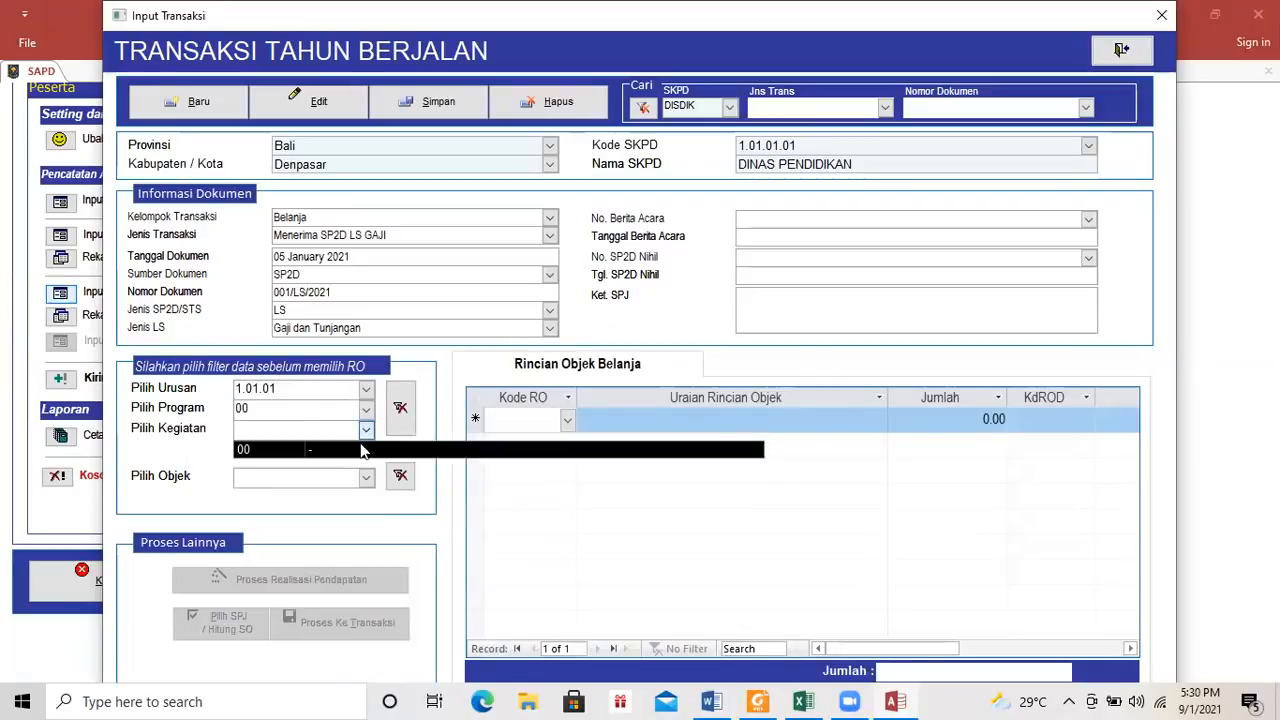
pyautogui.click(366, 449)
pyautogui.click(366, 476)
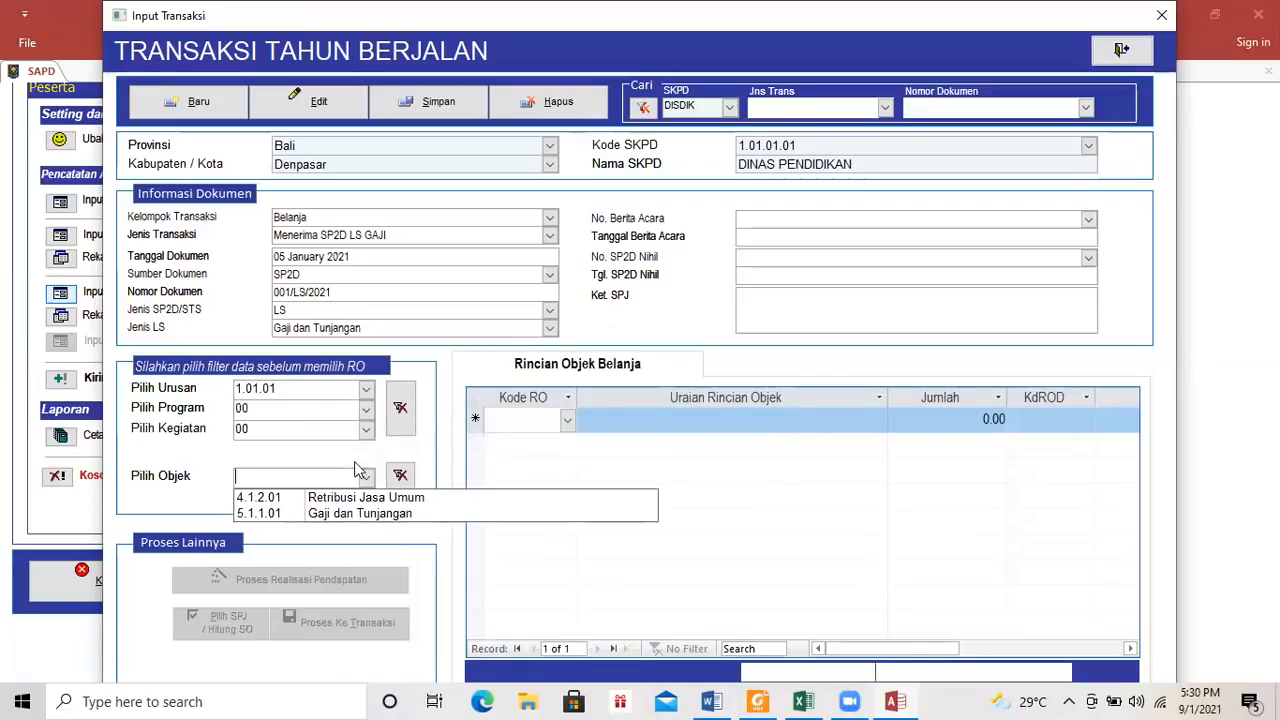
pyautogui.click(340, 514)
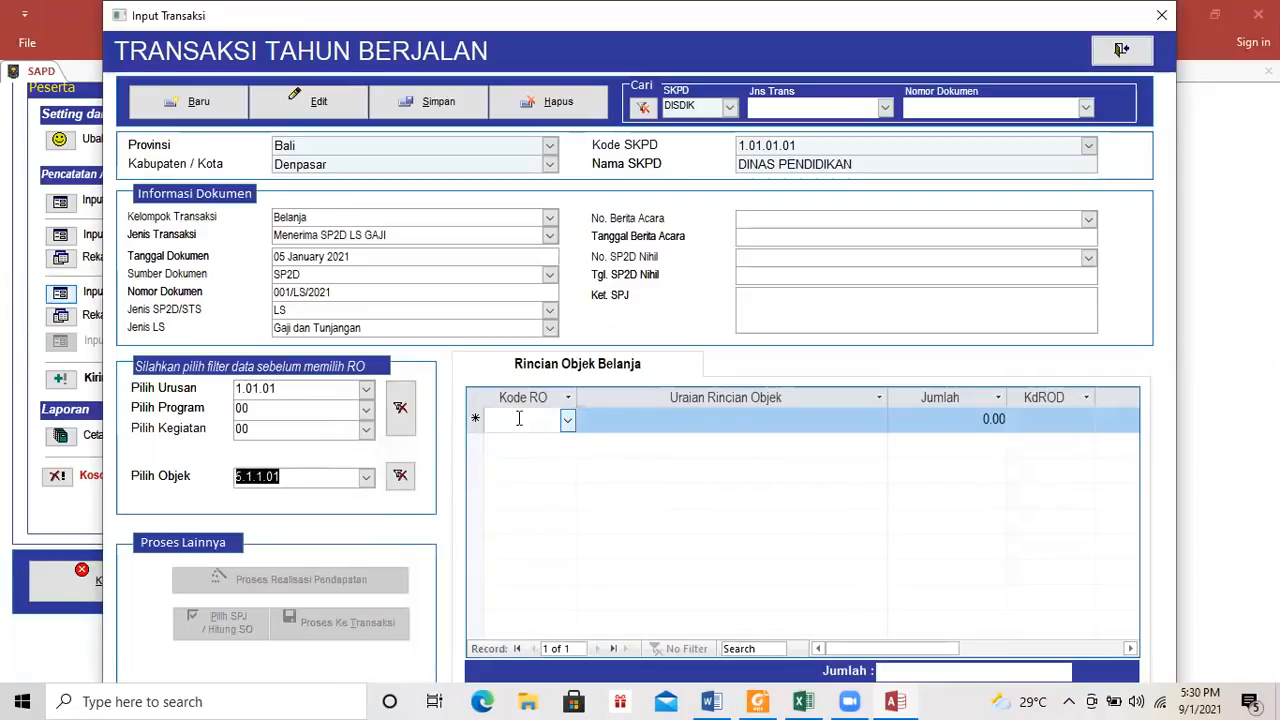
# Add the expenditure row 5.1.1.01.001 Gaji pokok PNS/uang representasi with a Jumlah of 200,000,000.
pyautogui.click(567, 419)
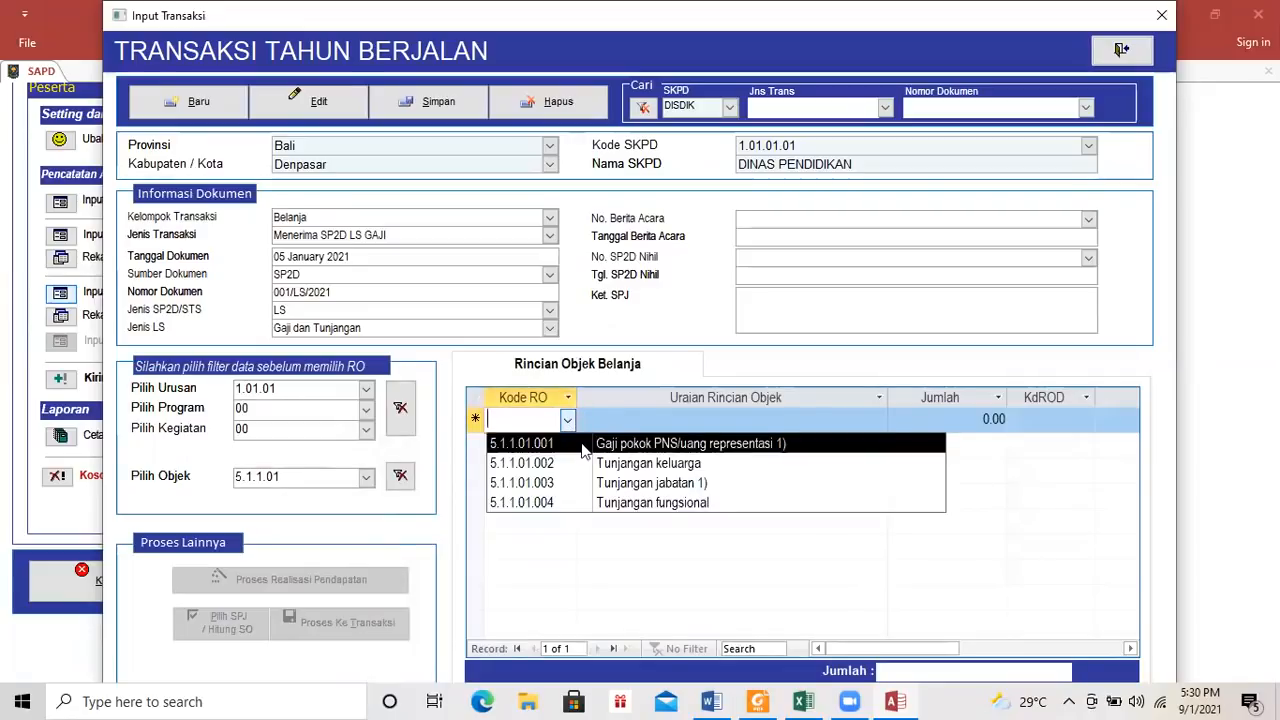
pyautogui.click(583, 445)
pyautogui.press('Tab')
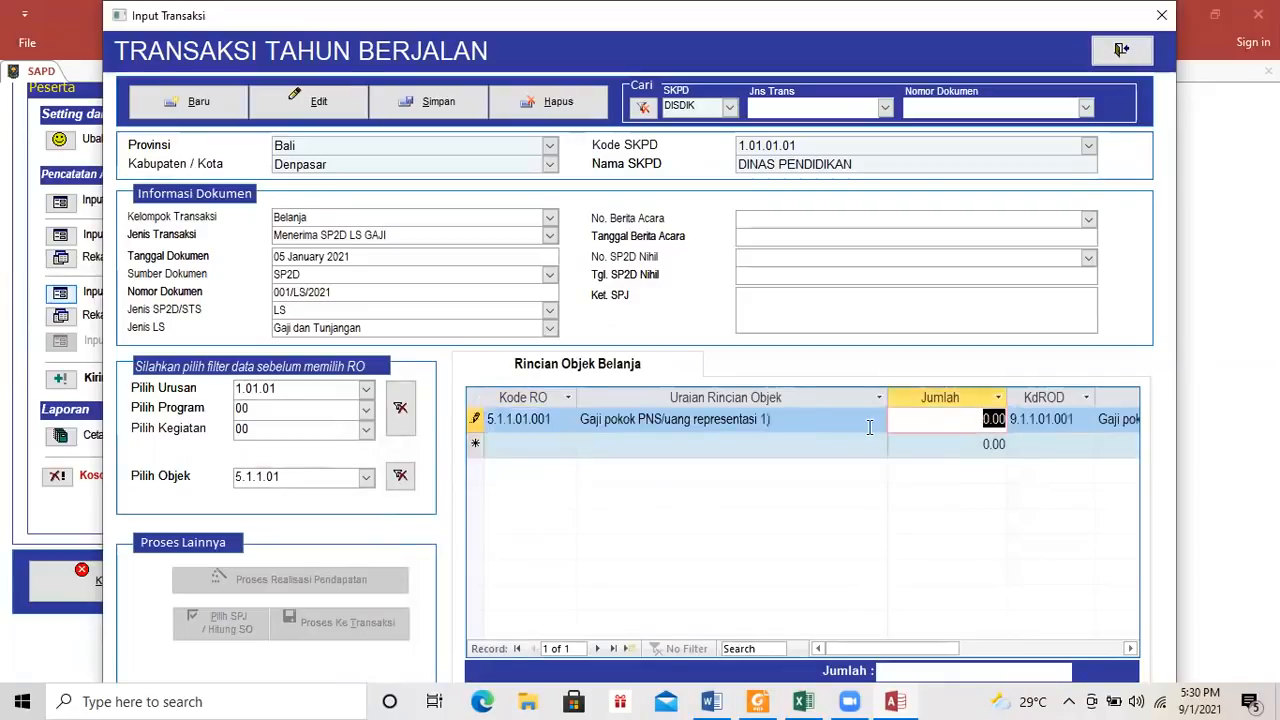
pyautogui.click(712, 701)
pyautogui.click(712, 701)
pyautogui.write('200,000,000')
# Add the expenditure row 5.1.1.01.002 Tunjangan keluarga with the 35,000,000 amount from the Word exercise.
pyautogui.click(520, 445)
pyautogui.click(567, 445)
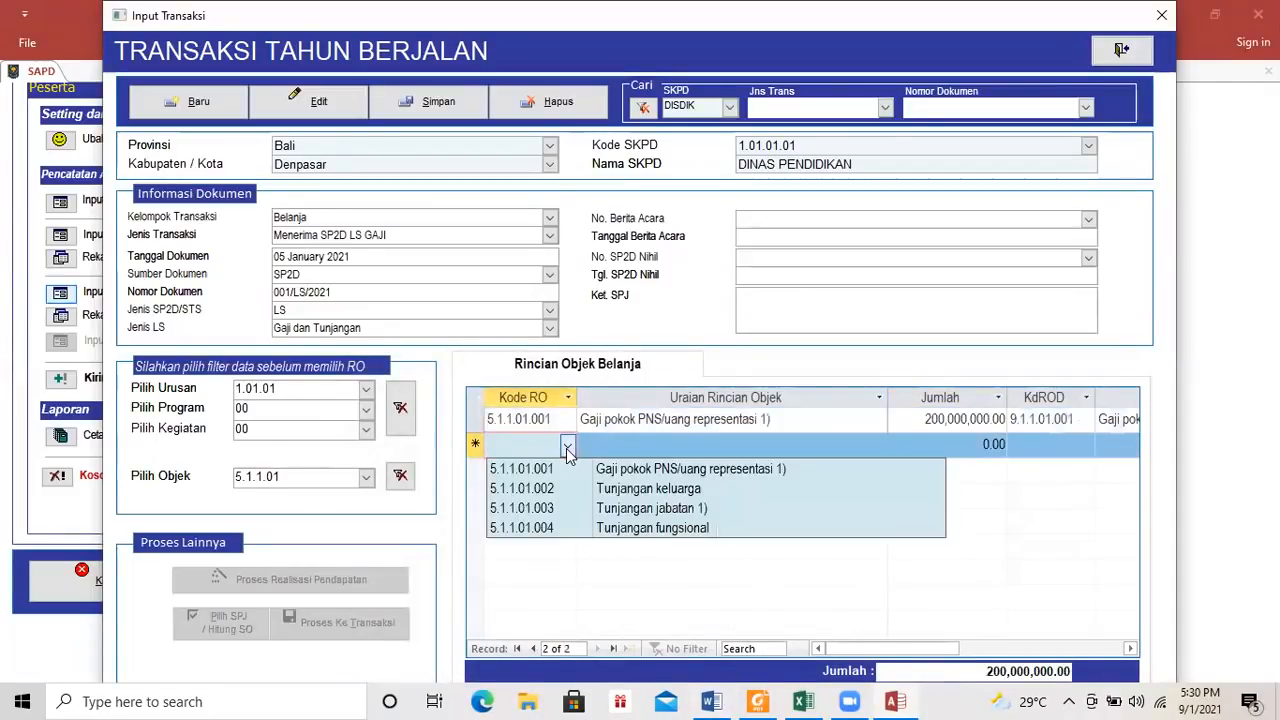
pyautogui.click(590, 498)
pyautogui.click(710, 701)
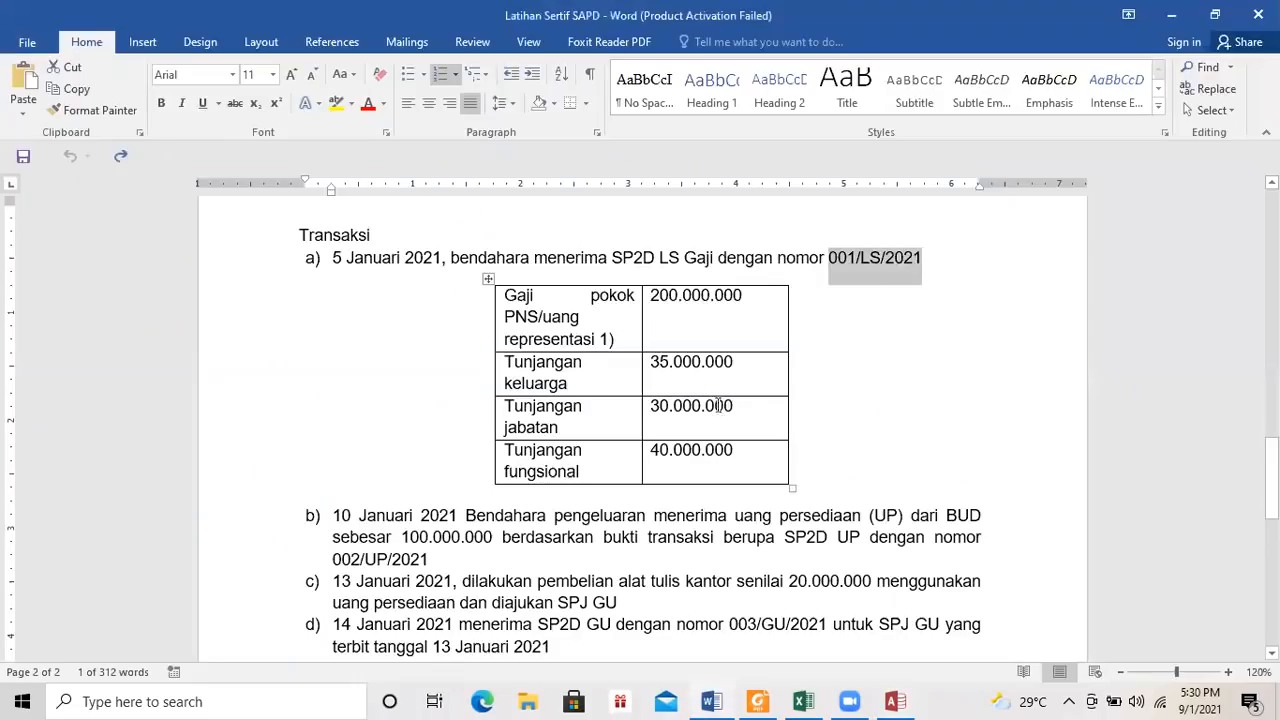
pyautogui.moveTo(729, 369); pyautogui.dragTo(650, 362)
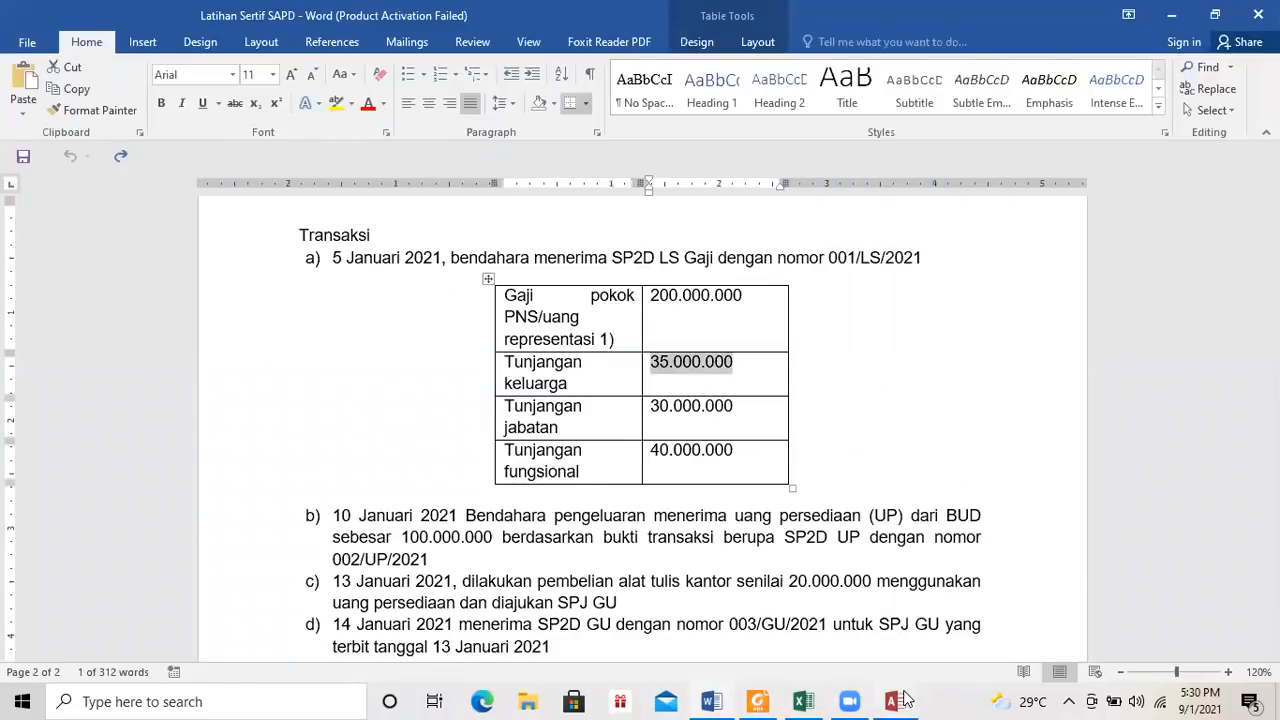
pyautogui.click(895, 701)
pyautogui.write('35,000,000')
# Add the expenditure row 5.1.1.01.003 Tunjangan jabatan with the 30,000,000 amount from the Word exercise.
pyautogui.click(520, 467)
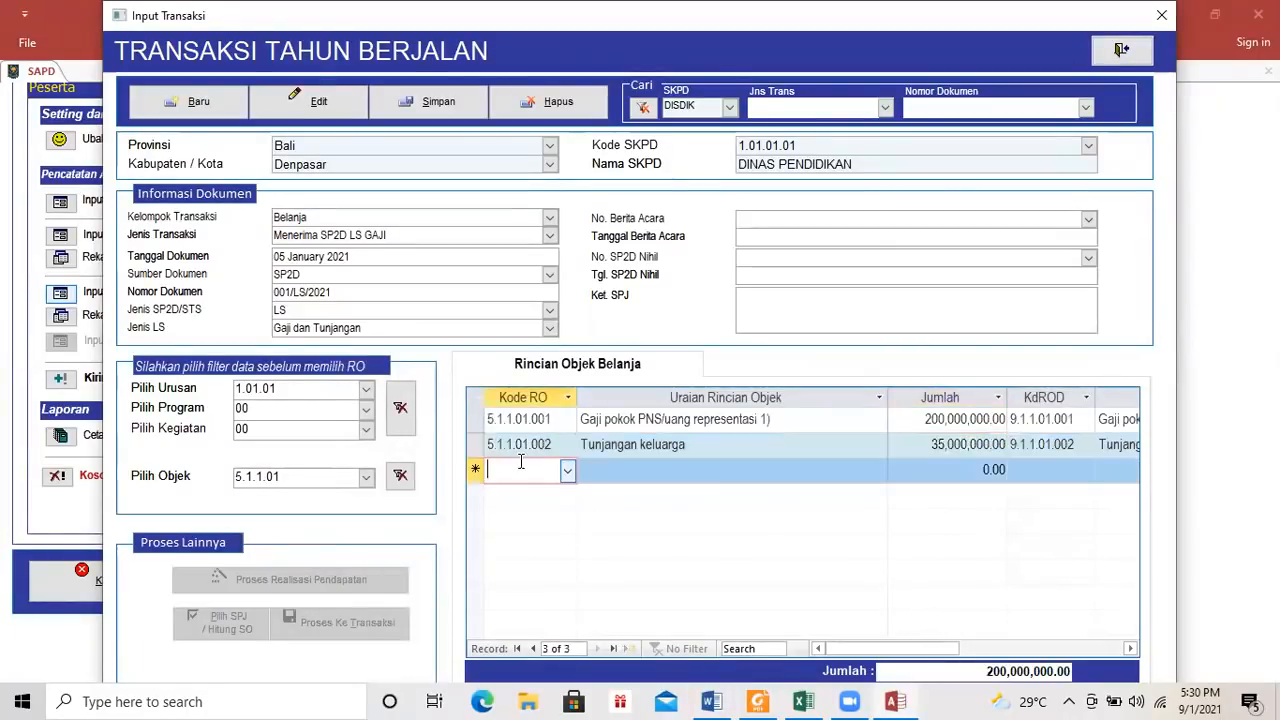
pyautogui.click(567, 470)
pyautogui.click(610, 527)
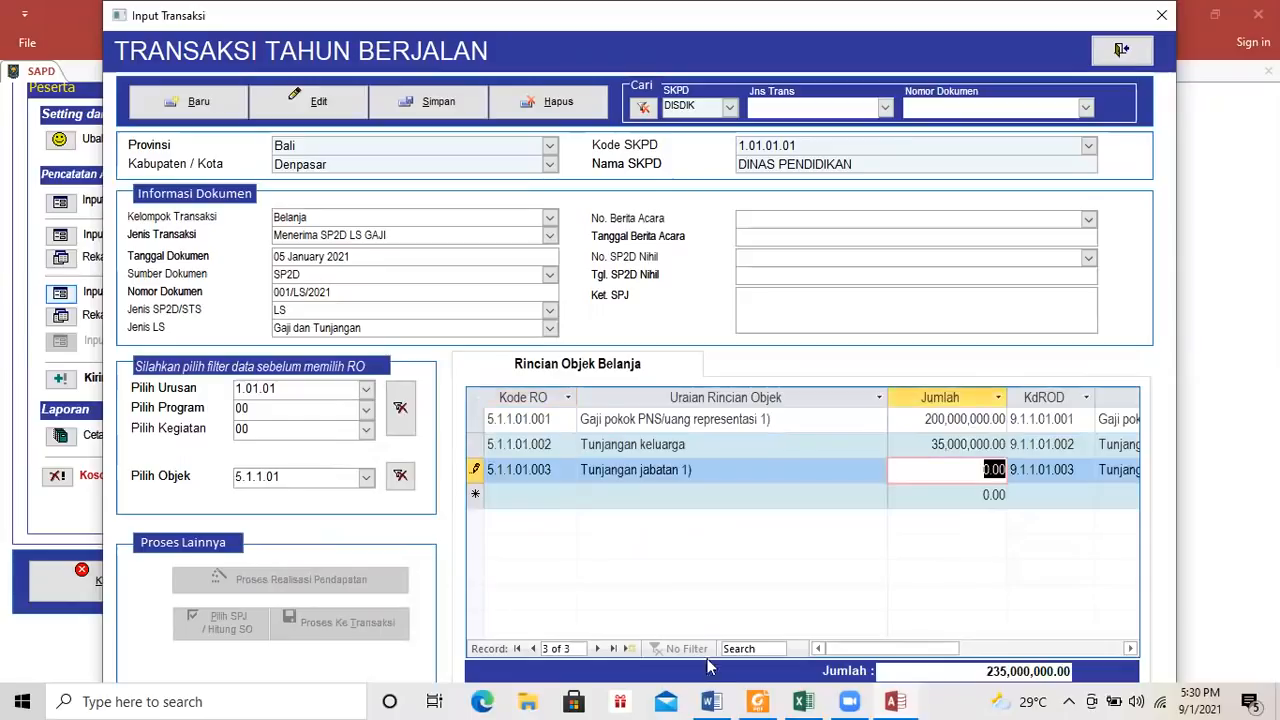
pyautogui.click(712, 700)
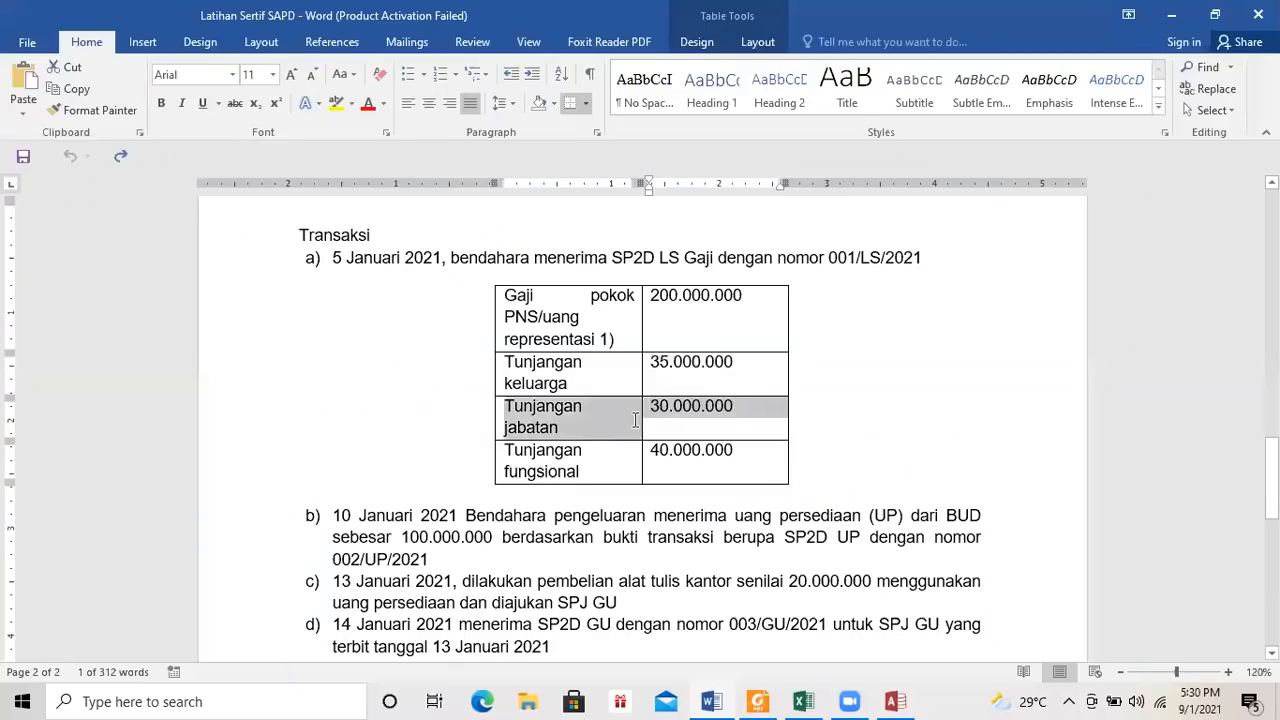
pyautogui.click(895, 700)
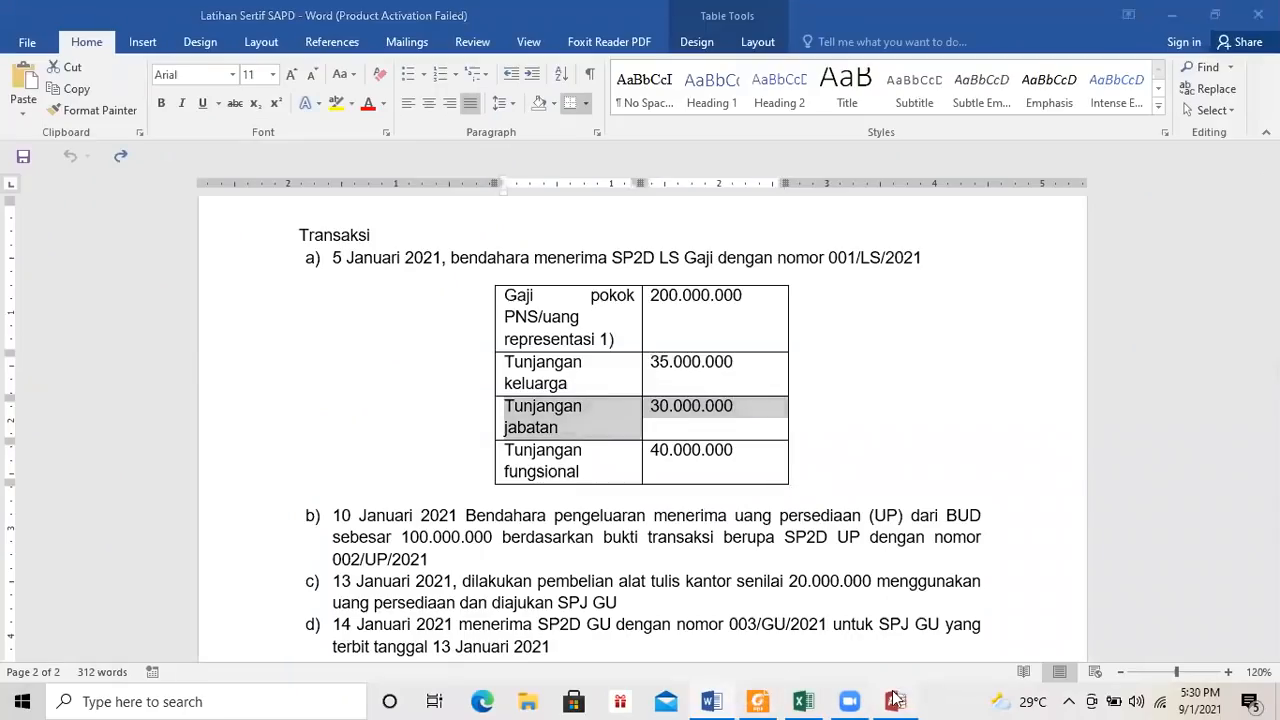
pyautogui.write('30000000')
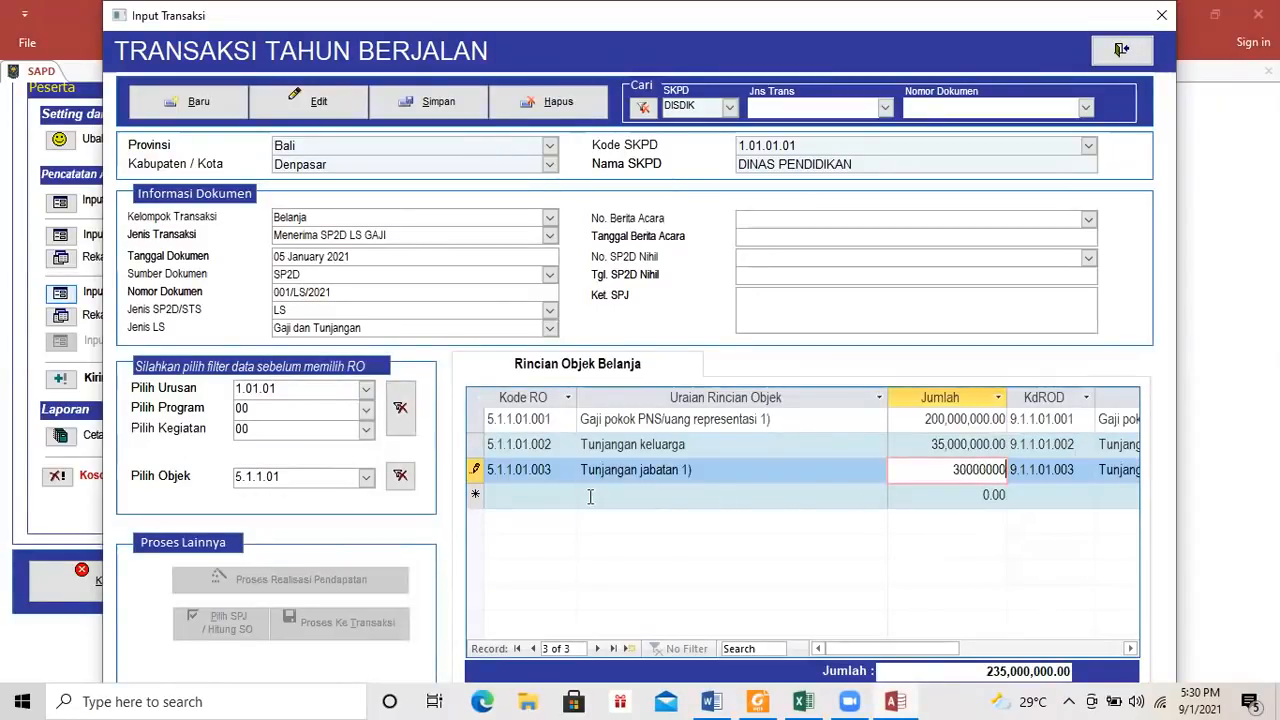
# Add the expenditure row 5.1.1.01.004 Tunjangan fungsional with the 40,000,000 amount from the Word exercise.
pyautogui.click(545, 497)
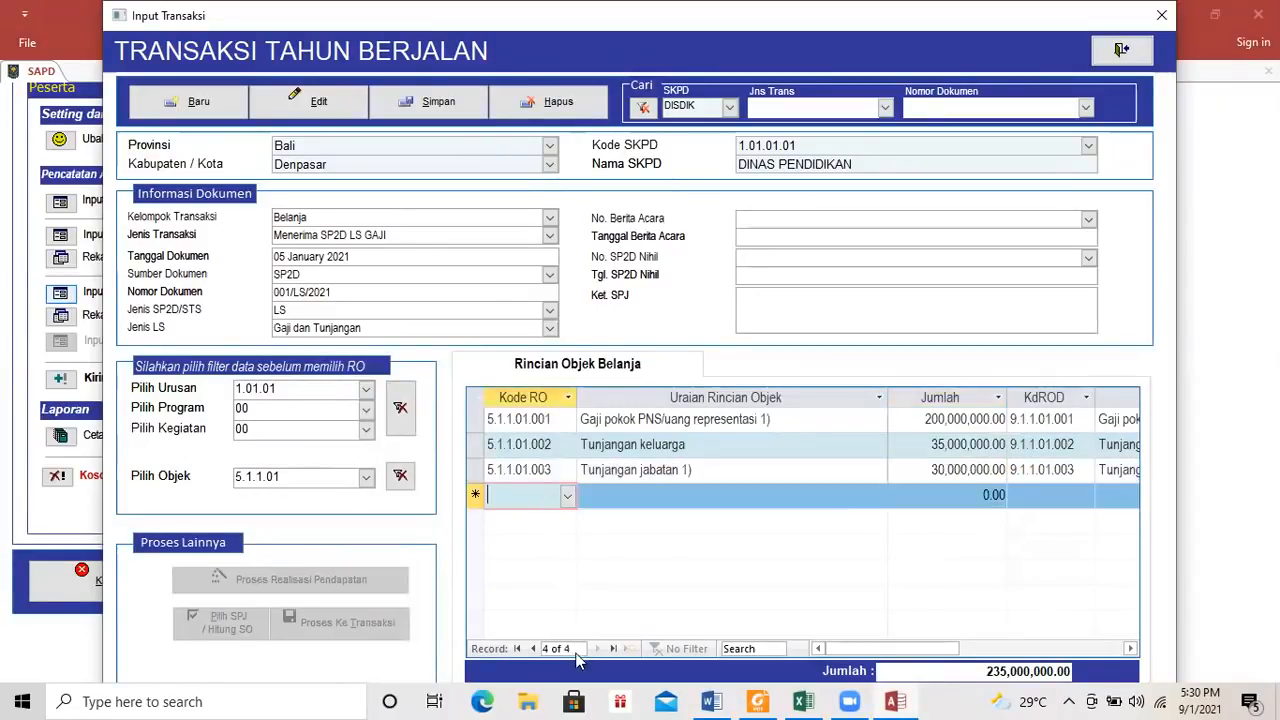
pyautogui.click(567, 500)
pyautogui.click(590, 575)
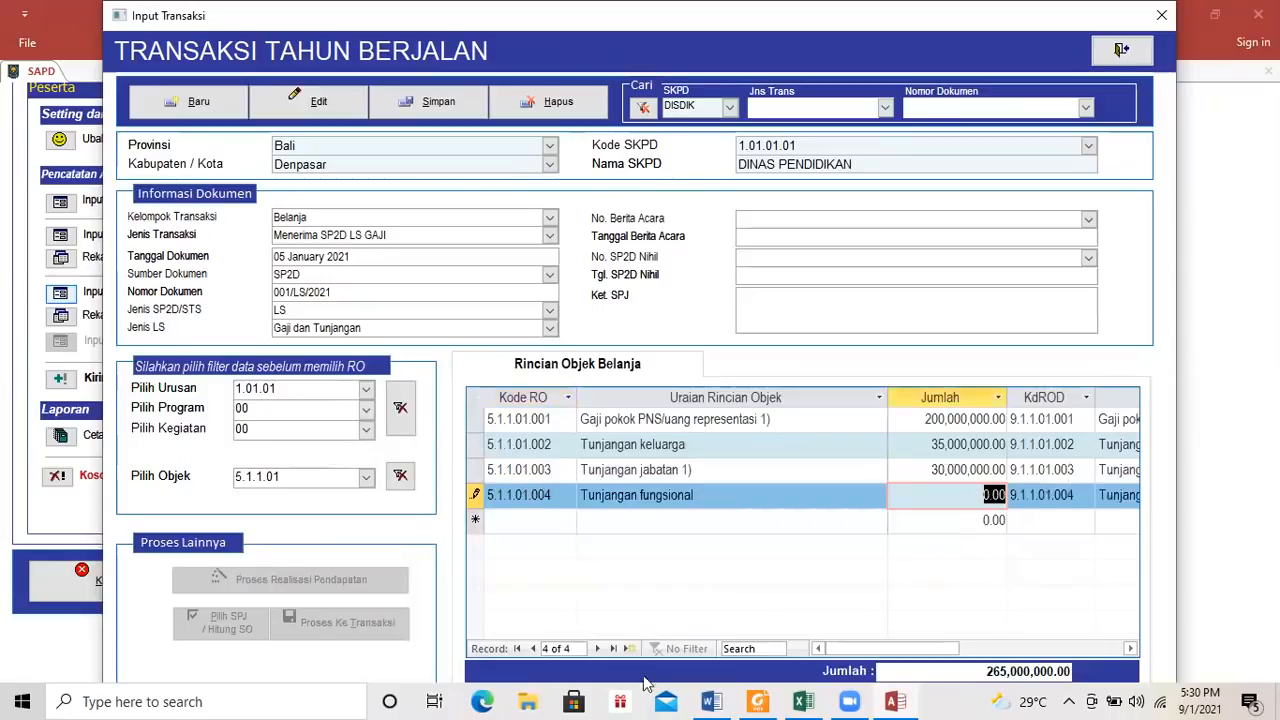
pyautogui.click(711, 701)
pyautogui.moveTo(689, 469); pyautogui.dragTo(579, 450)
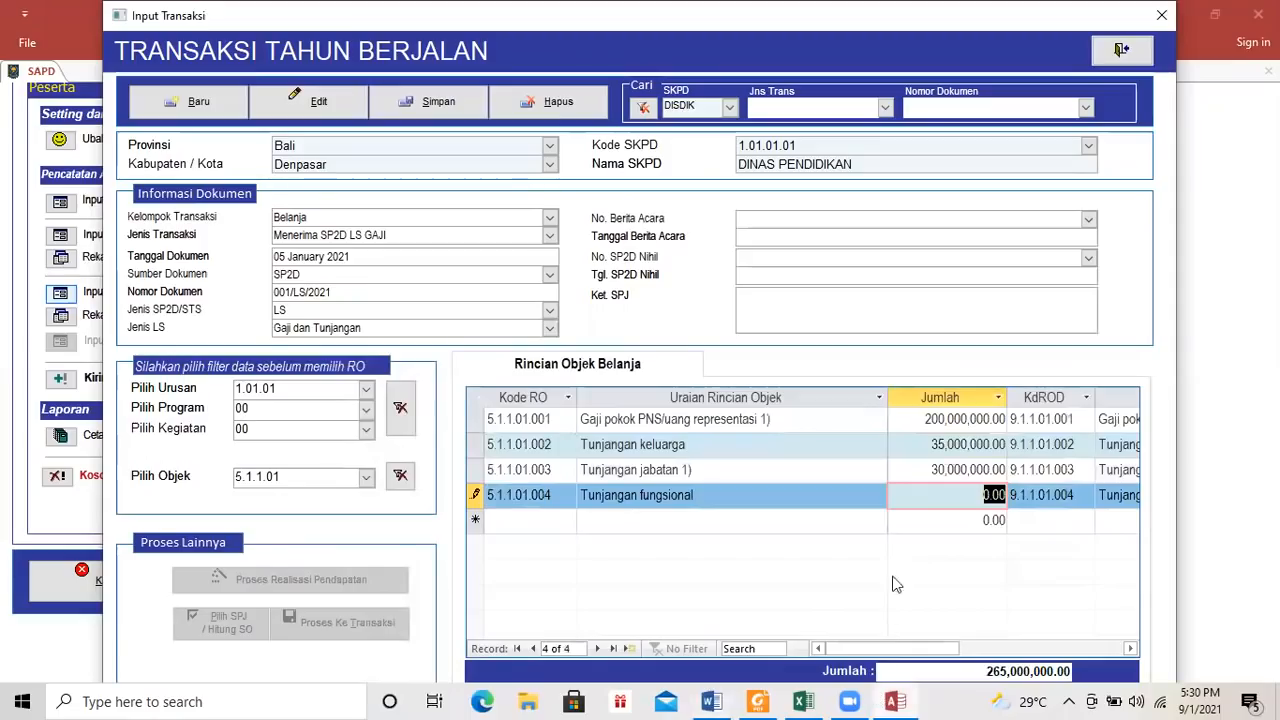
pyautogui.click(895, 701)
pyautogui.write('40000000')
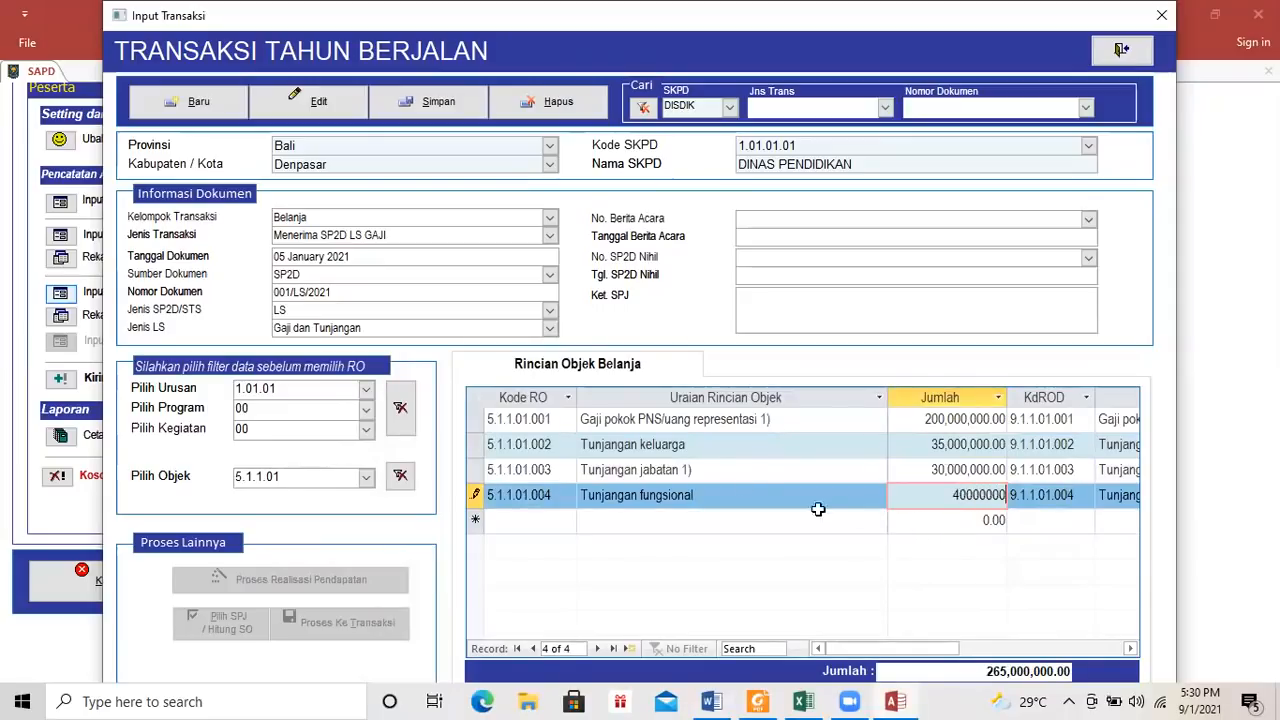
pyautogui.press('Return')
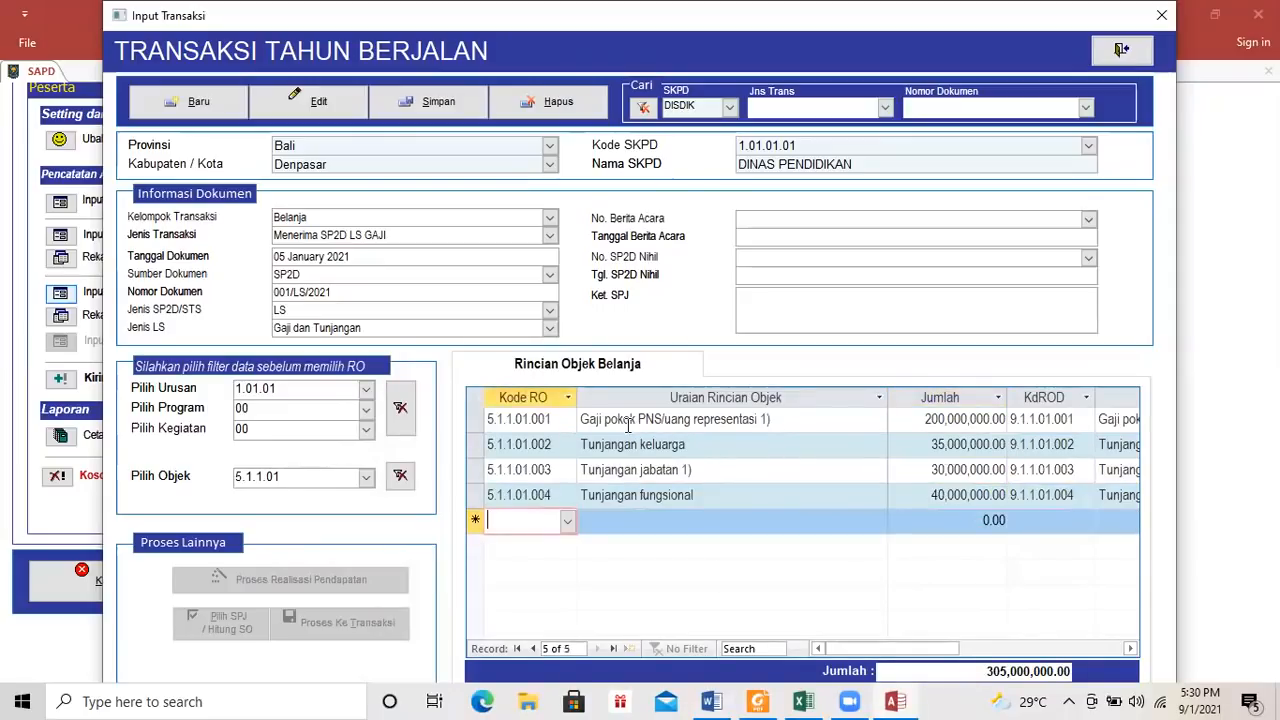
# Check the four expenditure rows and save the Menerima SP2D LS GAJI transaction.
pyautogui.click(628, 425)
pyautogui.click(613, 495)
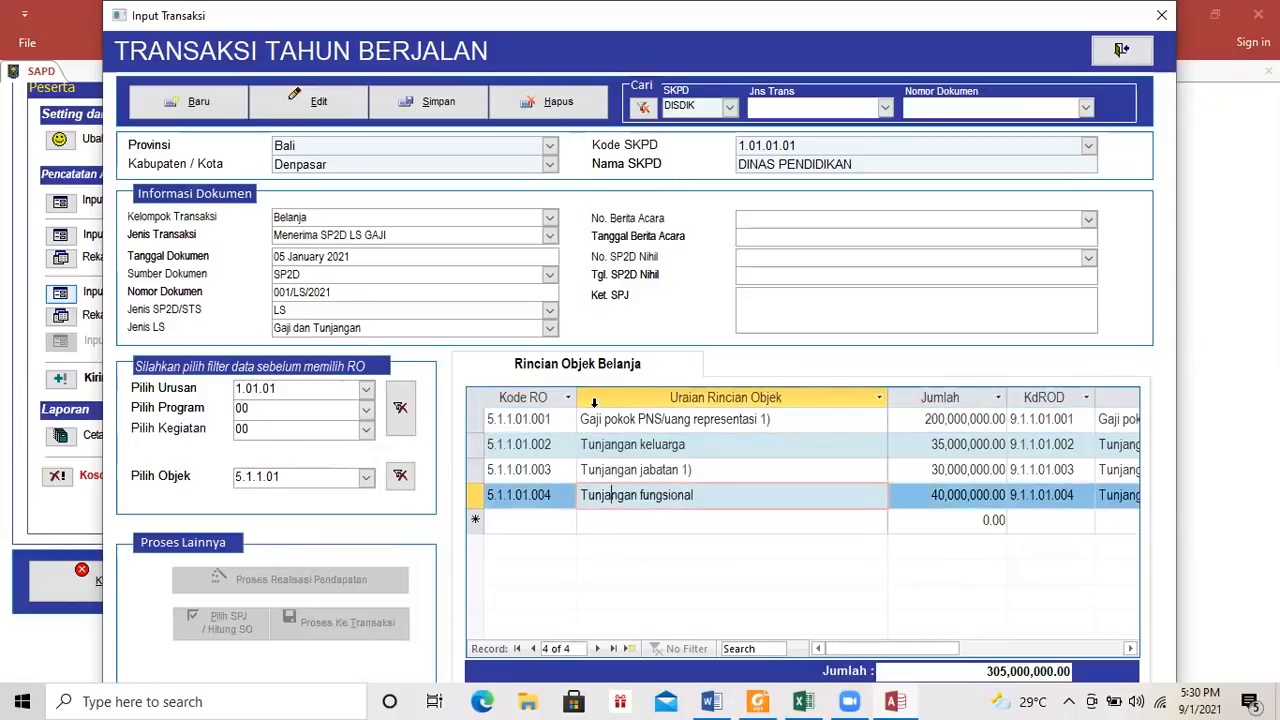
pyautogui.click(447, 112)
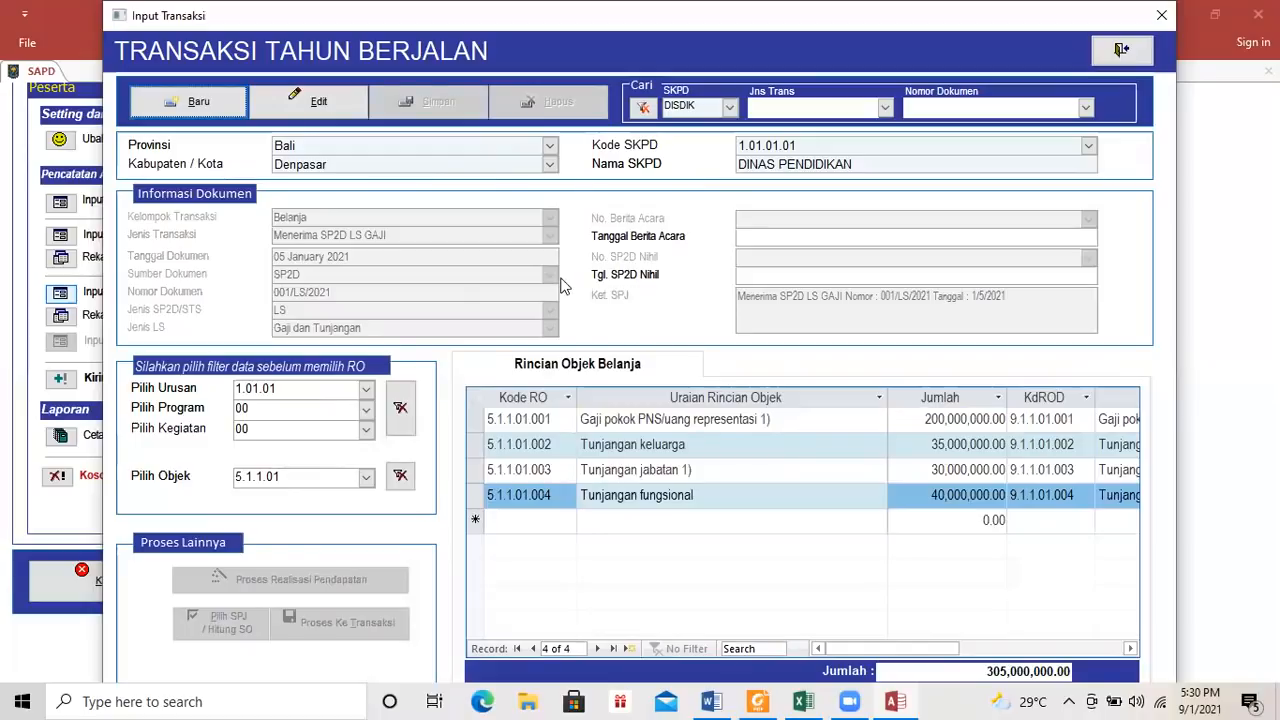
# Start a new transaction, consult the LS Gaji transaction types in the PDF guide, and set Kelompok Transaksi to Belanja.
pyautogui.click(229, 107)
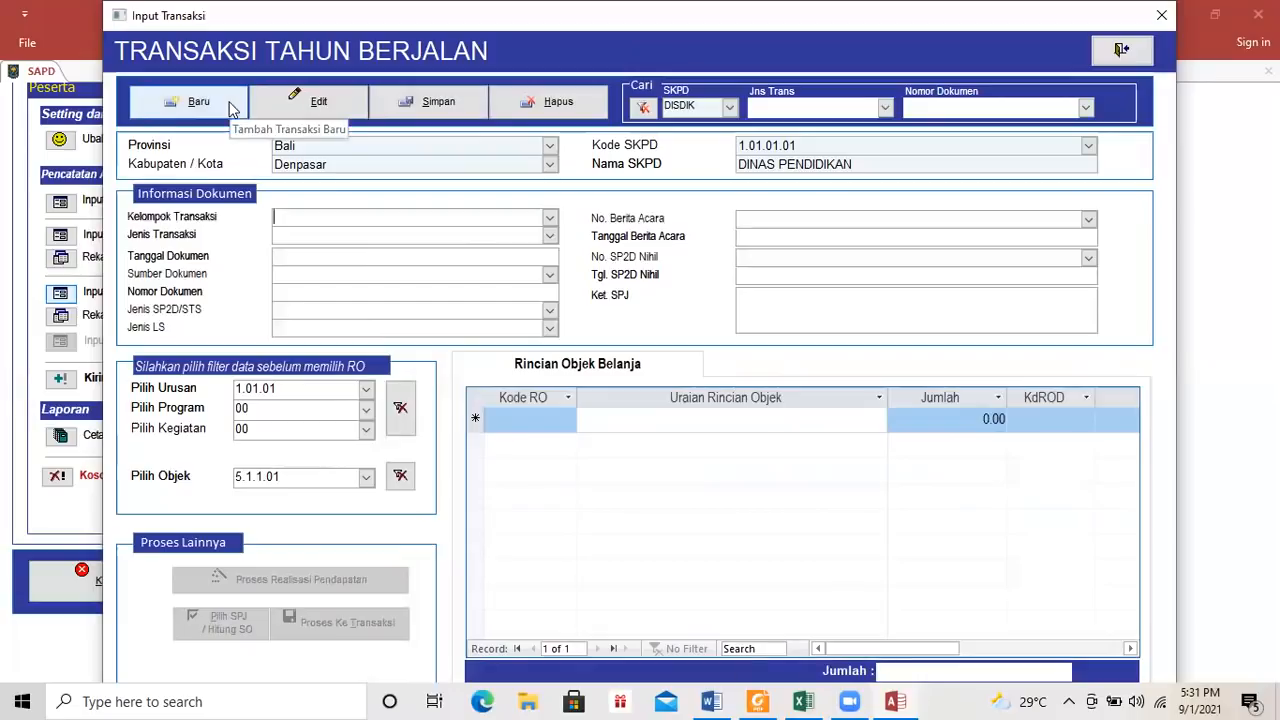
pyautogui.click(757, 700)
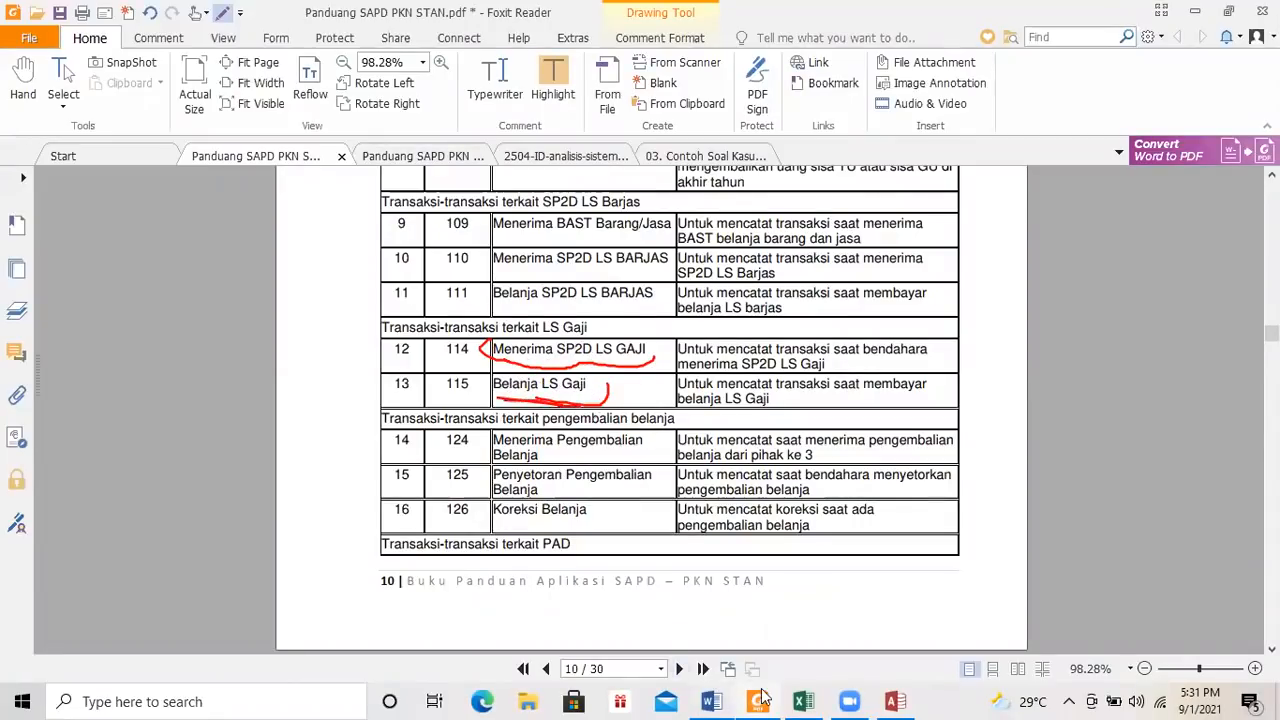
pyautogui.click(895, 701)
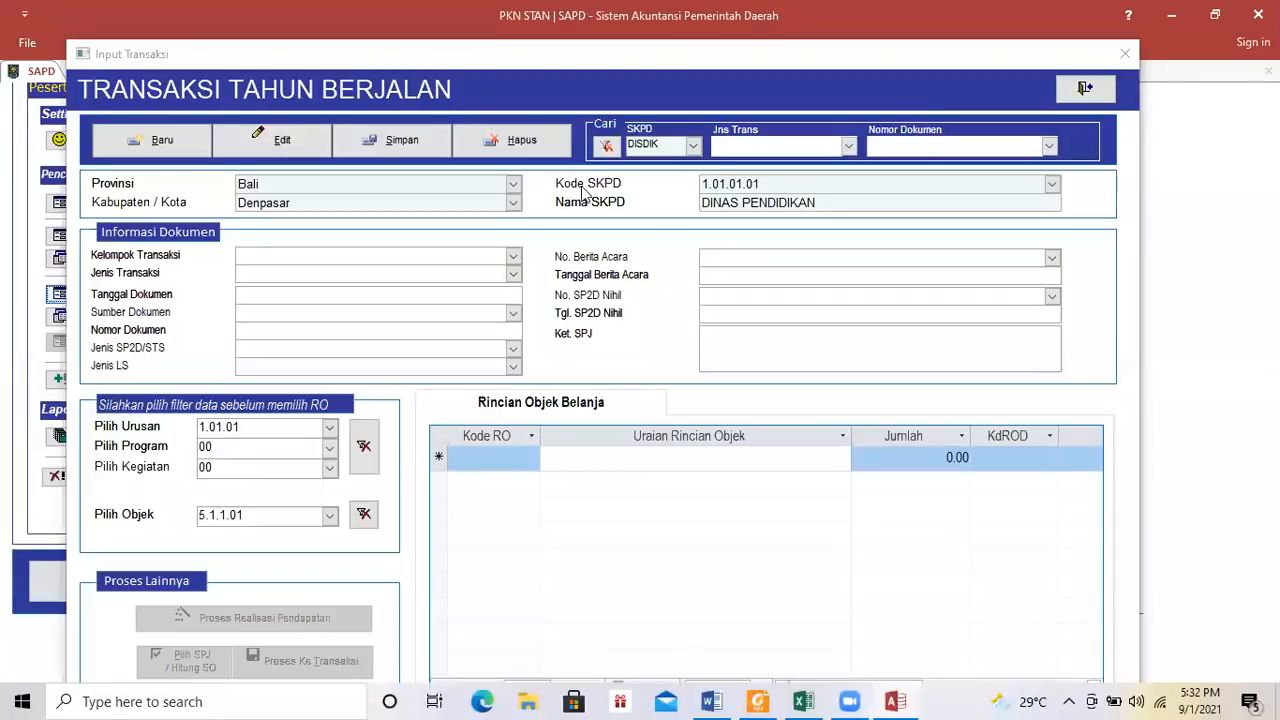
pyautogui.click(513, 256)
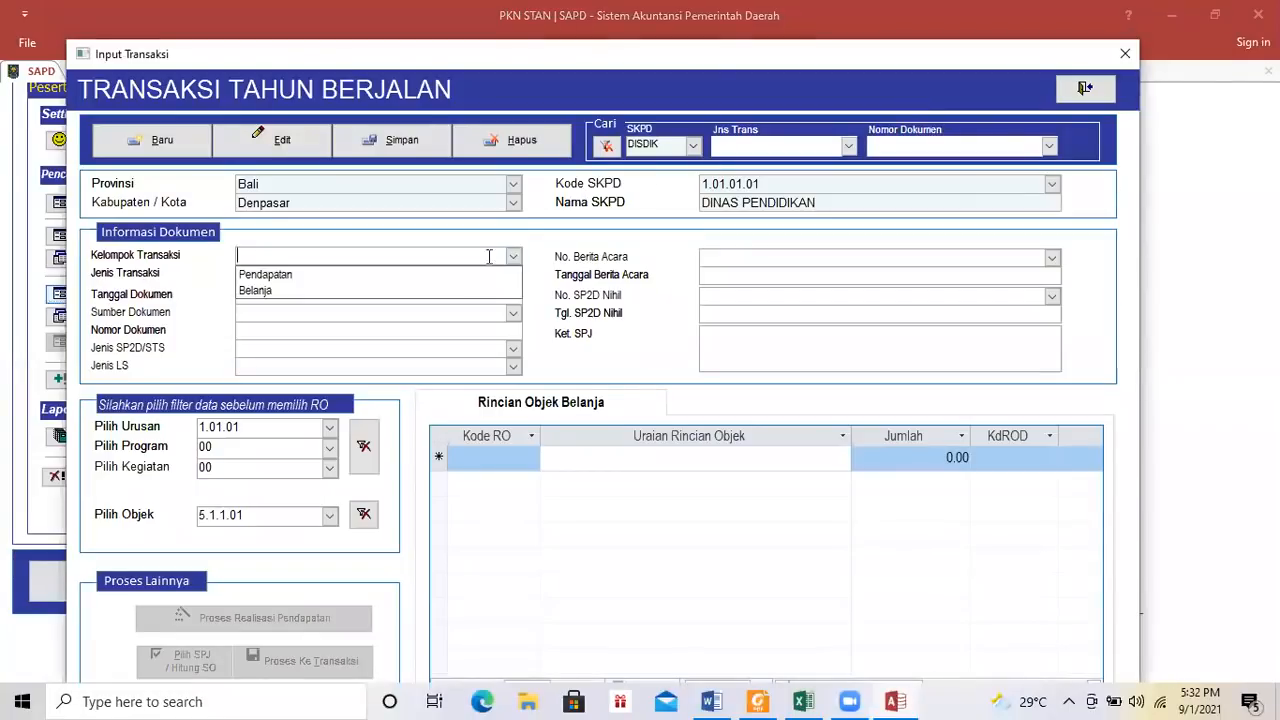
pyautogui.click(390, 291)
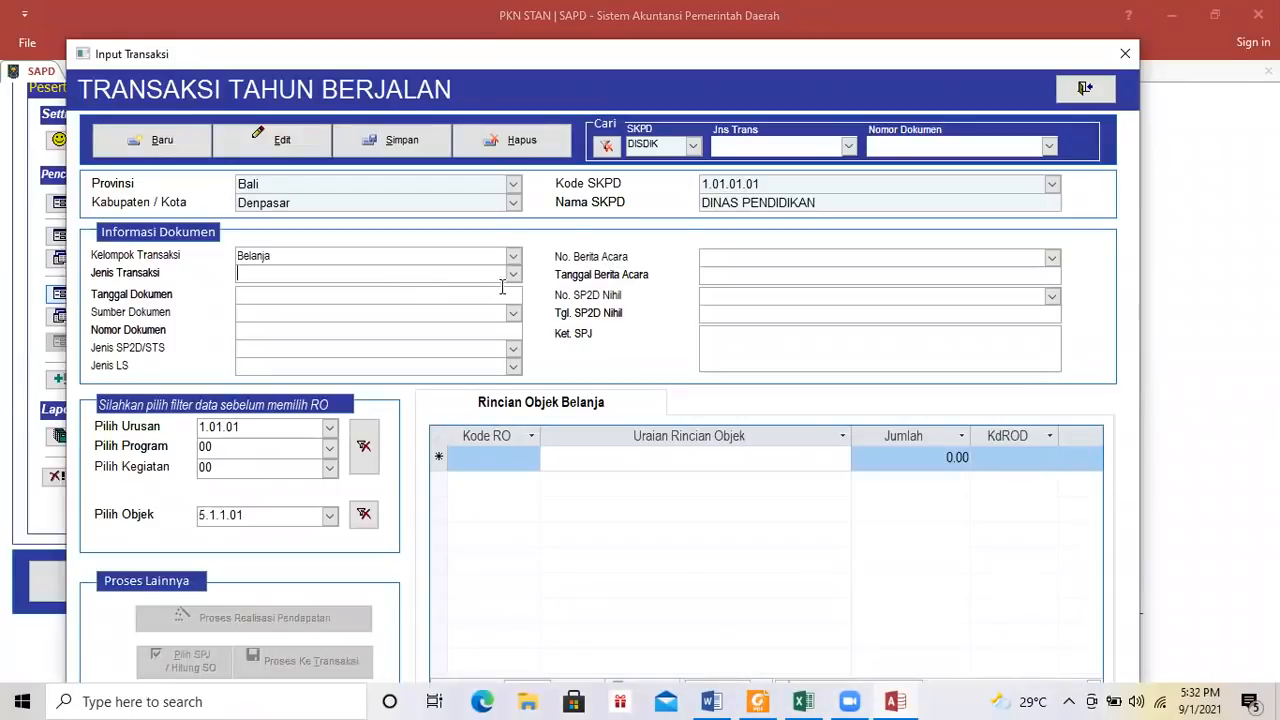
# Switch to Foxit Reader and draw freehand marks beside Menerima SP2D LS GAJI and Belanja LS Gaji in the guide's table.
pyautogui.click(513, 274)
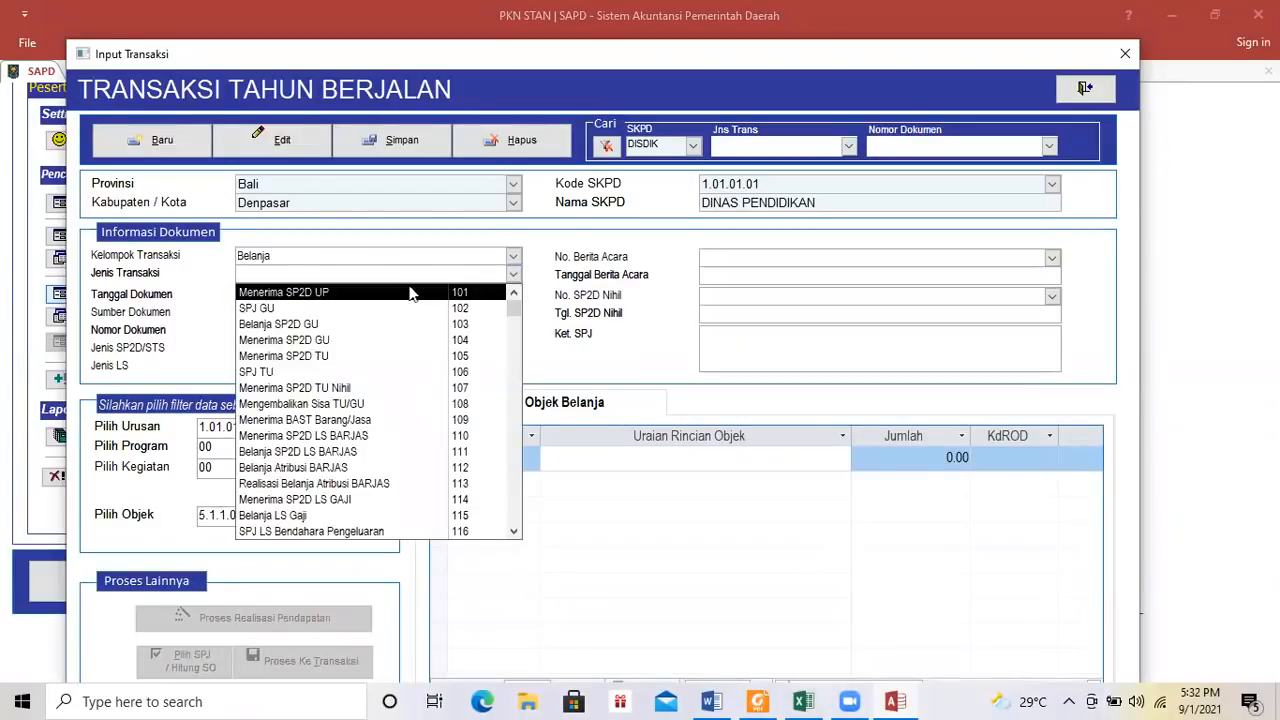
pyautogui.click(757, 698)
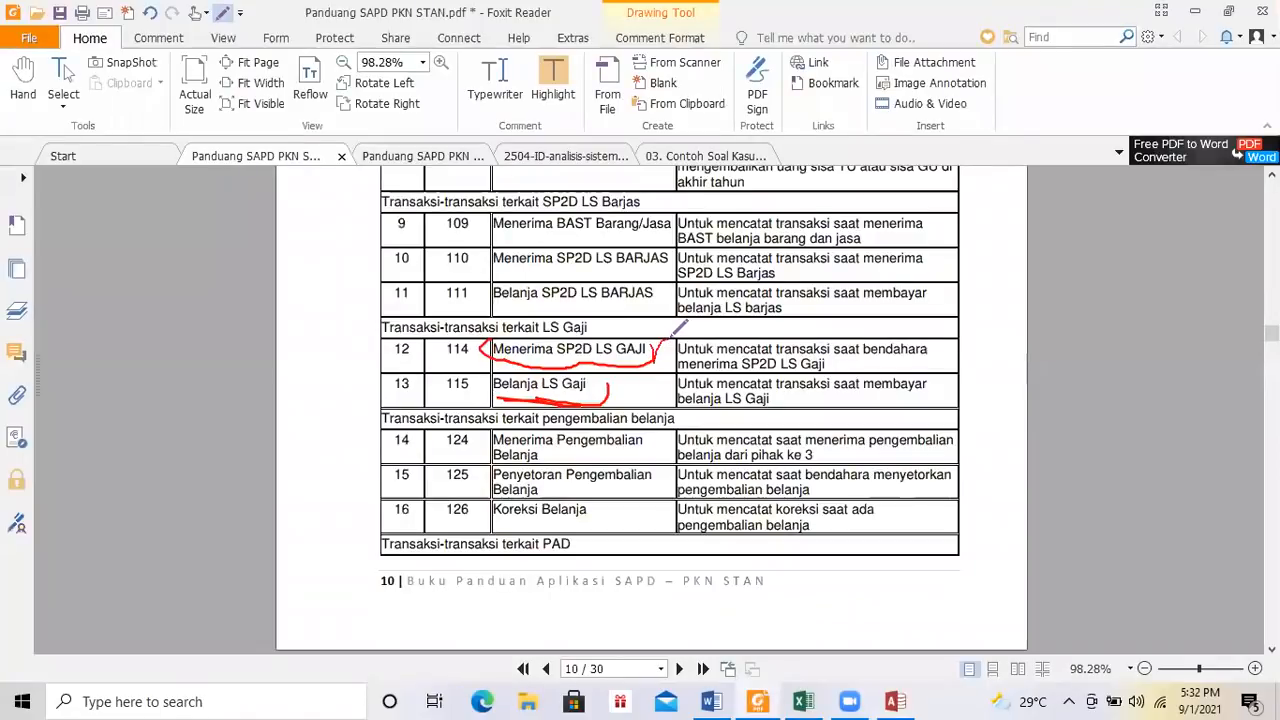
pyautogui.moveTo(671, 338); pyautogui.dragTo(669, 339)
pyautogui.moveTo(614, 384)
pyautogui.mouseDown()
pyautogui.moveTo(638, 400)
pyautogui.moveTo(656, 386)
pyautogui.mouseUp()
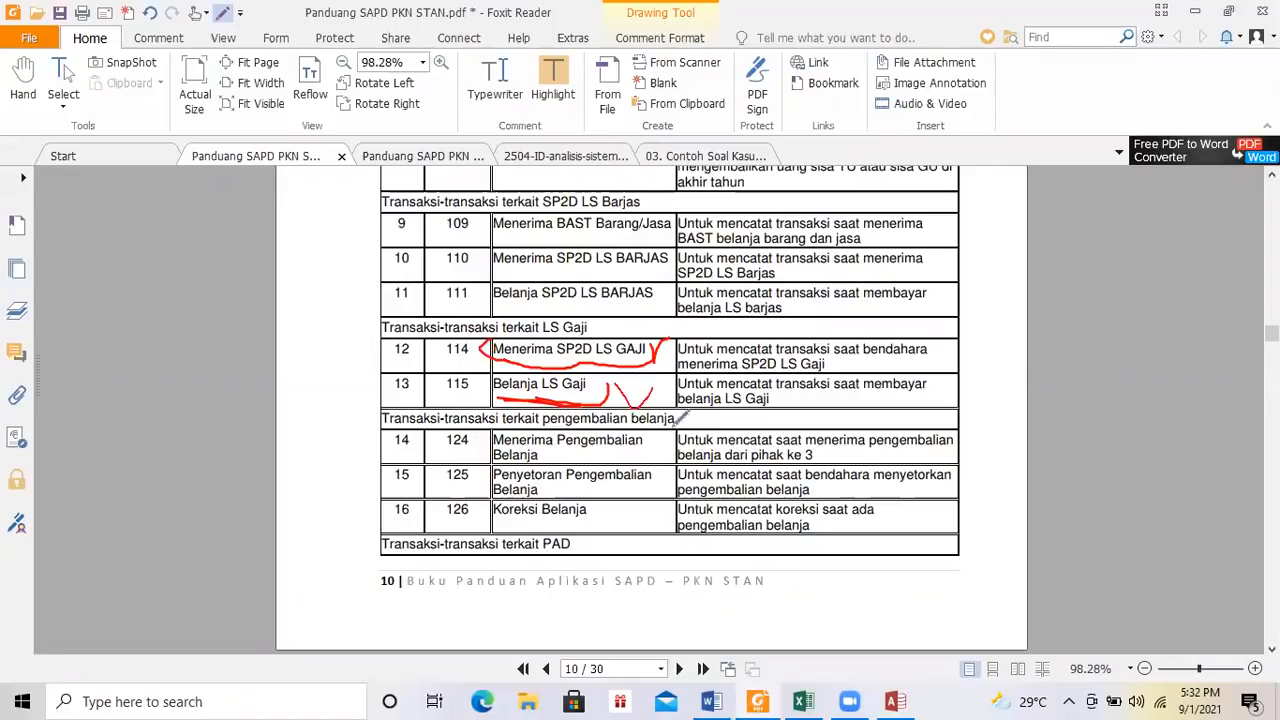
# Switch back to SAPD and set the new transaction's Jenis Transaksi to Belanja LS Gaji.
pyautogui.click(895, 701)
pyautogui.click(513, 273)
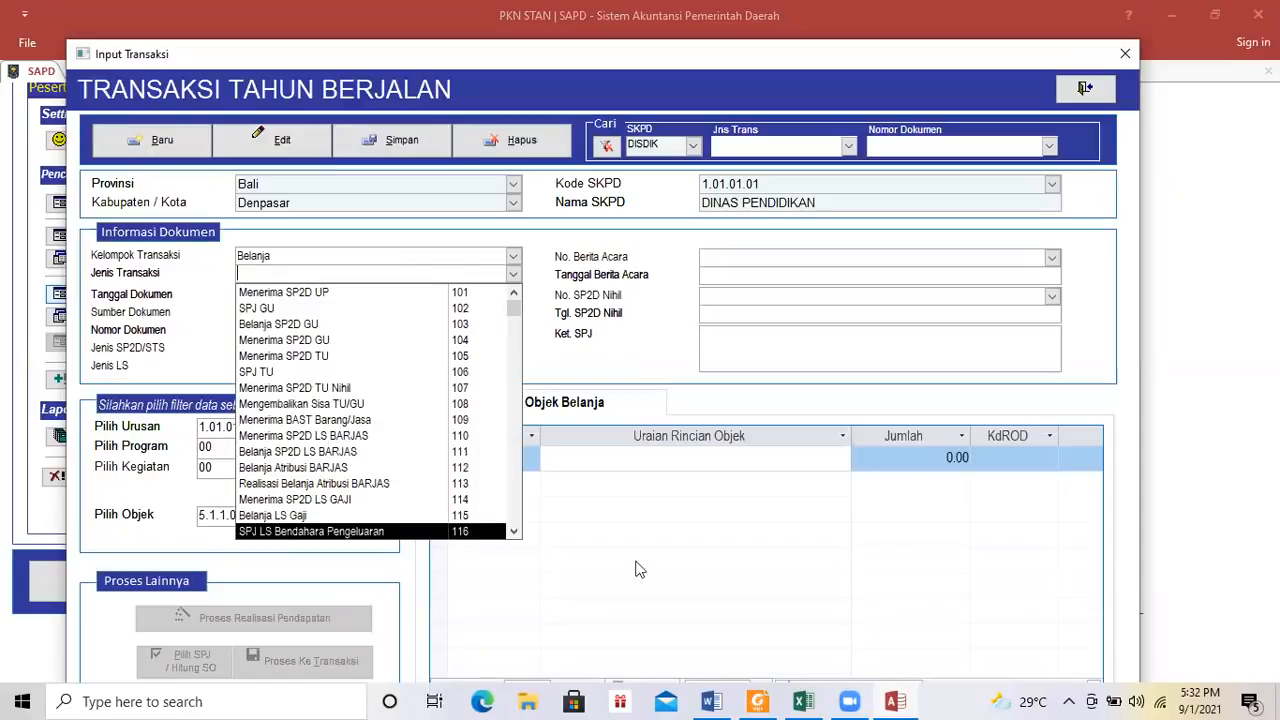
pyautogui.click(895, 700)
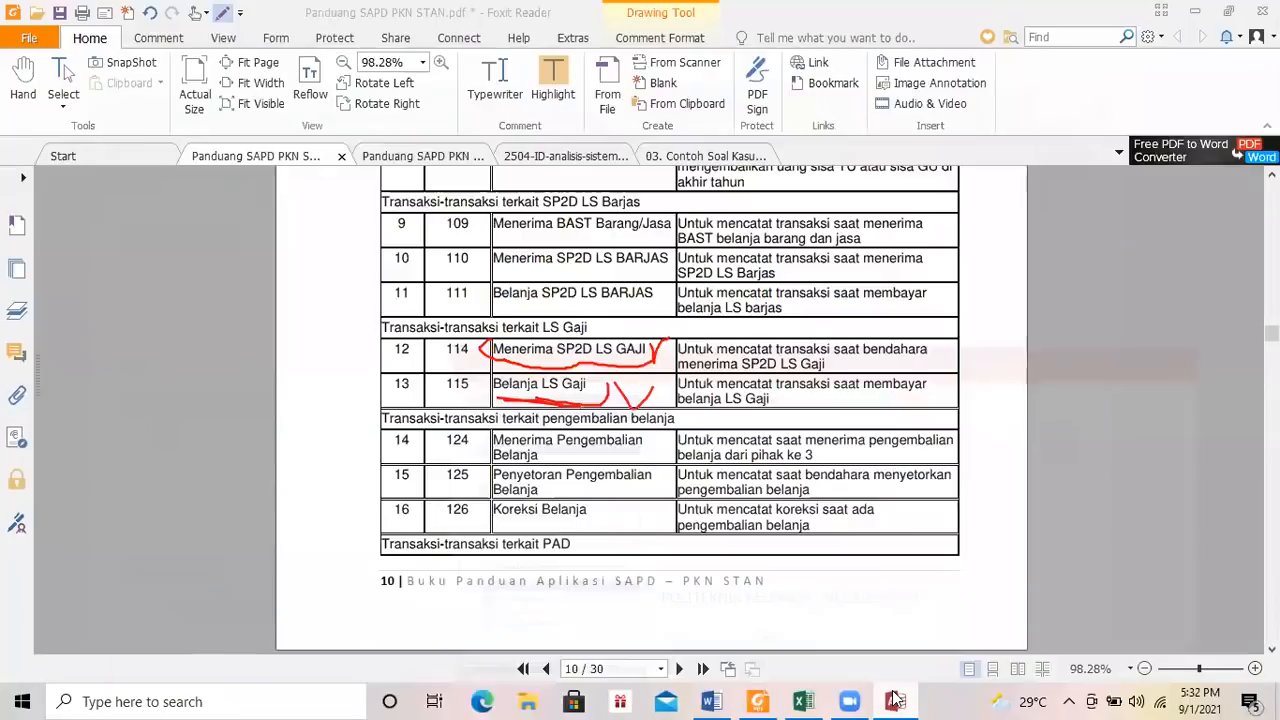
pyautogui.click(895, 700)
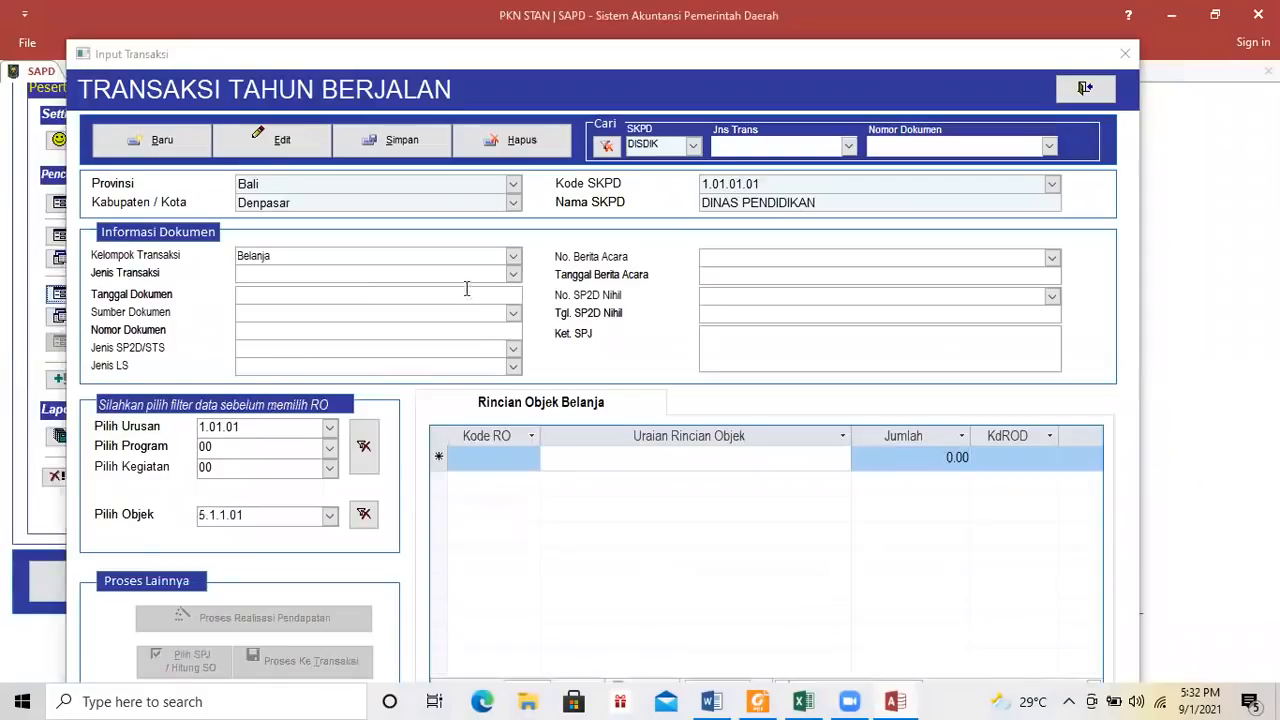
pyautogui.click(511, 275)
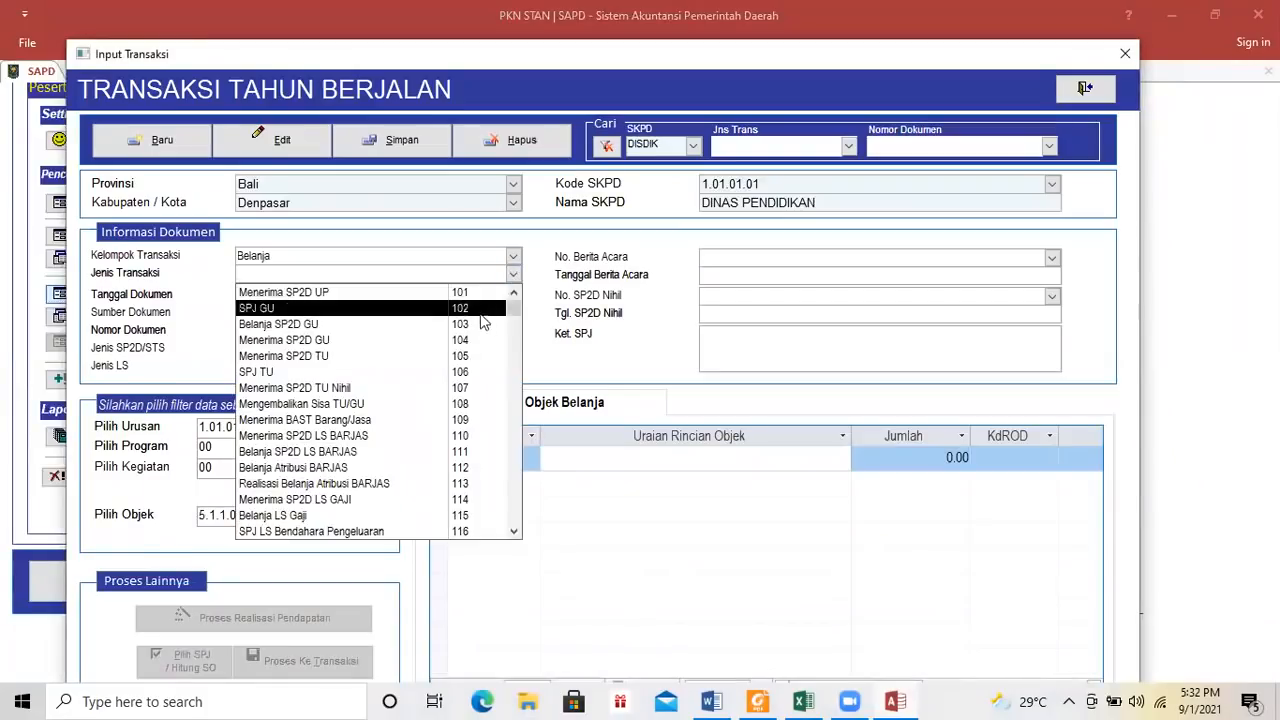
pyautogui.click(330, 515)
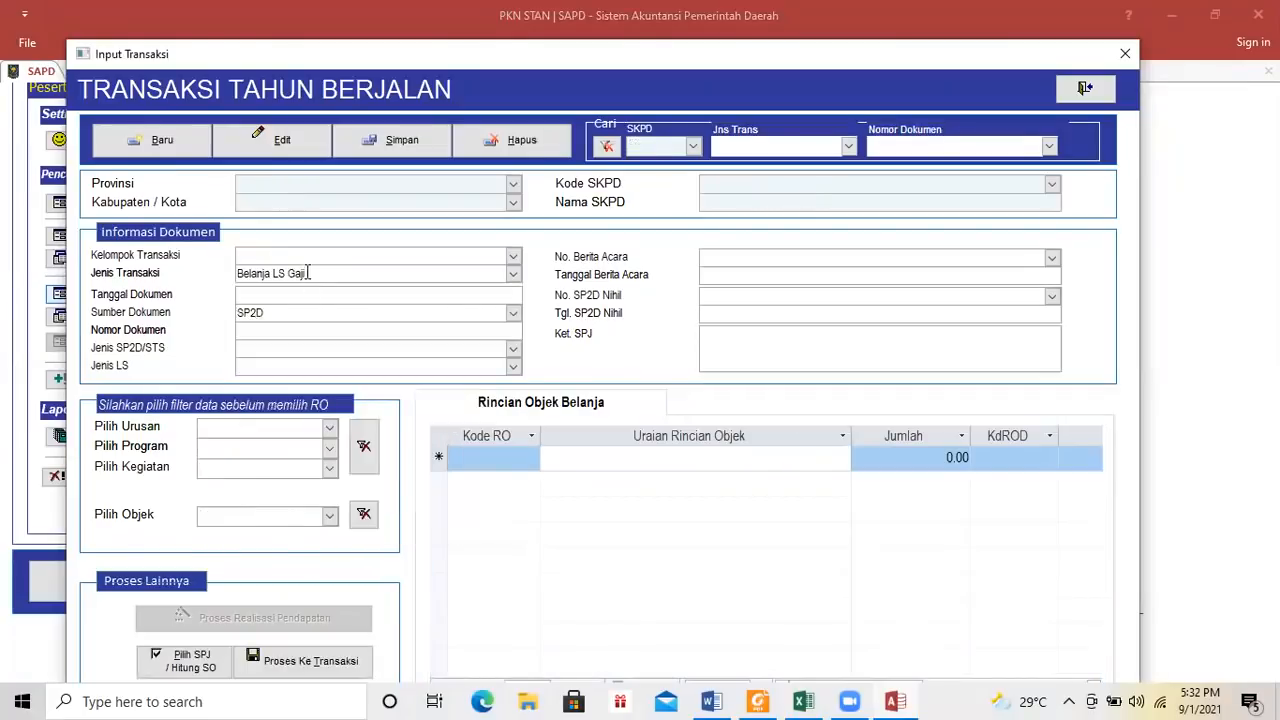
# Set Tanggal Dokumen to 5 January 2021 and Nomor Dokumen to 001/LS/2021, following the Word exercise.
pyautogui.click(457, 294)
pyautogui.click(704, 699)
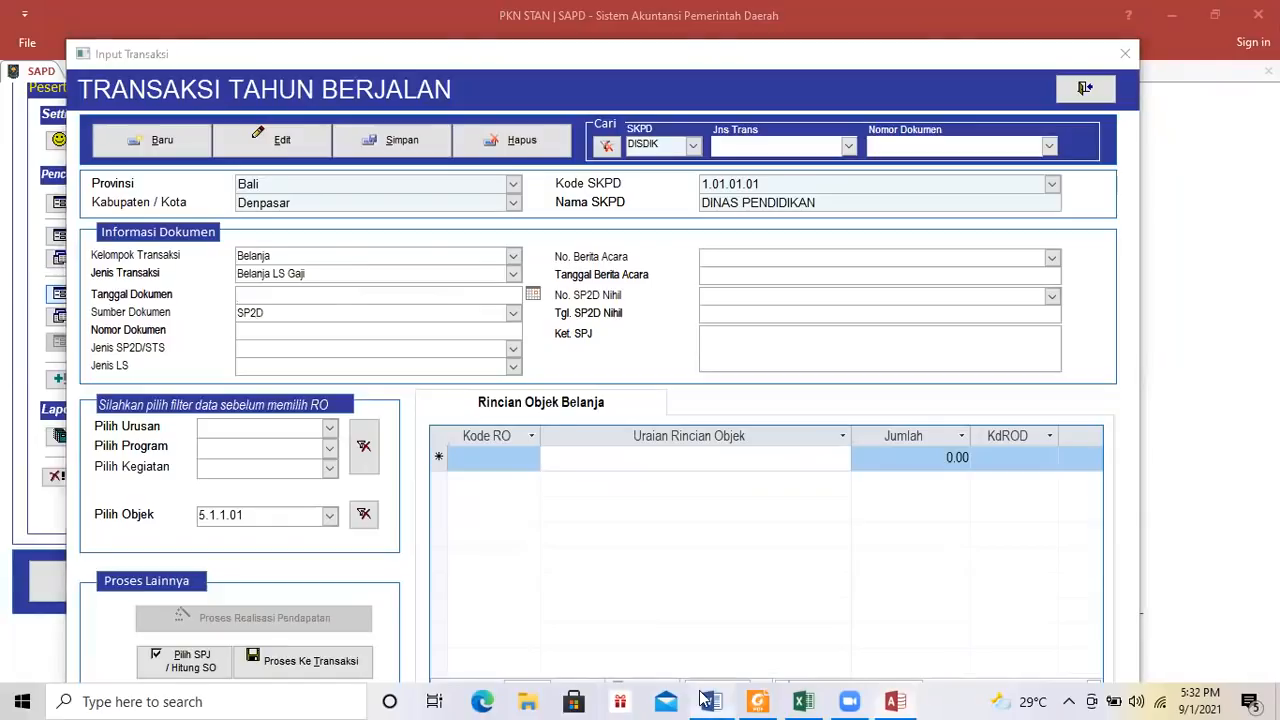
pyautogui.click(708, 700)
pyautogui.write('5 jan 21')
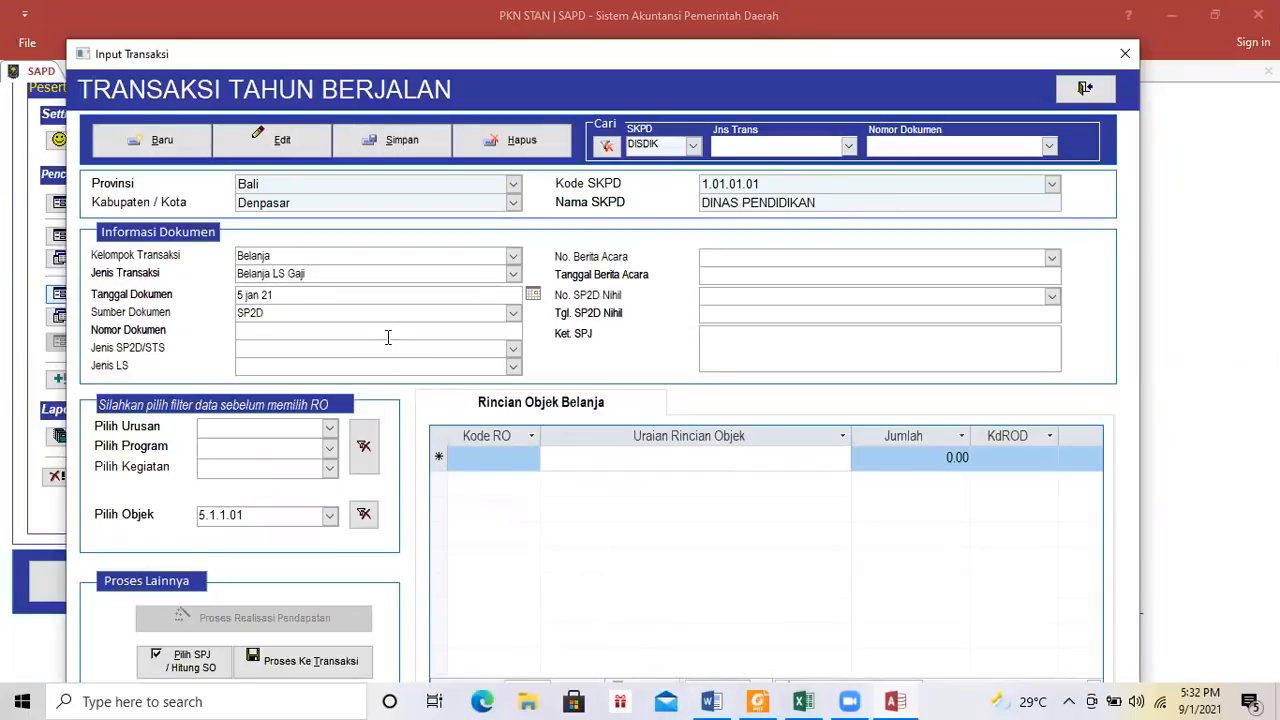
pyautogui.press('Tab')
pyautogui.press('Tab')
pyautogui.write('001/LS/2021')
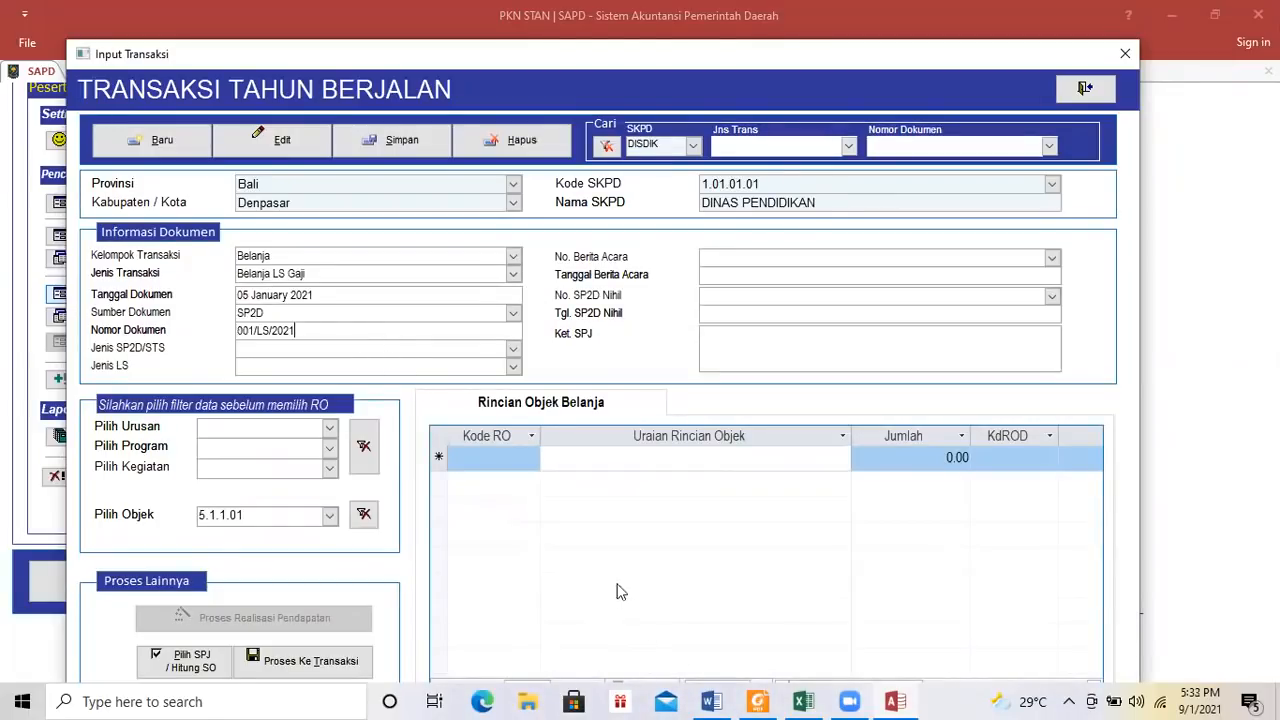
# Set Jenis SP2D/STS to LS and Jenis LS to Gaji dan Tunjangan for the Belanja LS Gaji transaction.
pyautogui.click(421, 356)
pyautogui.click(510, 349)
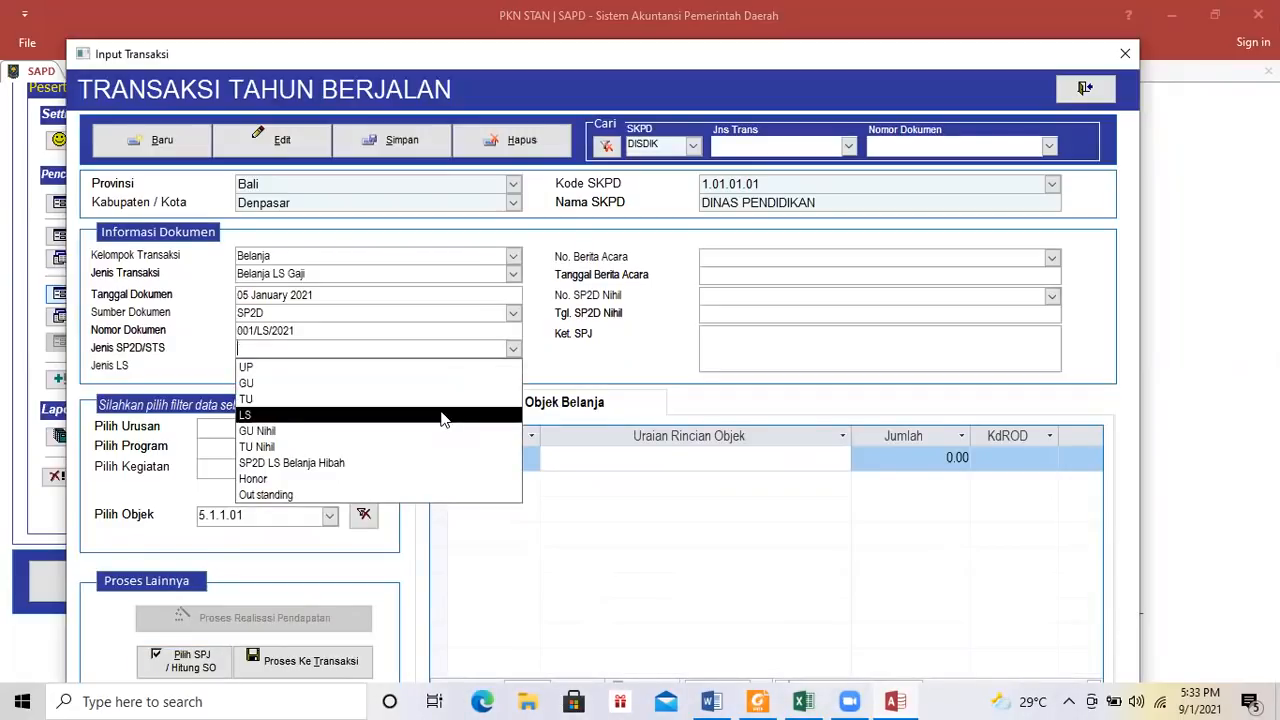
pyautogui.click(442, 414)
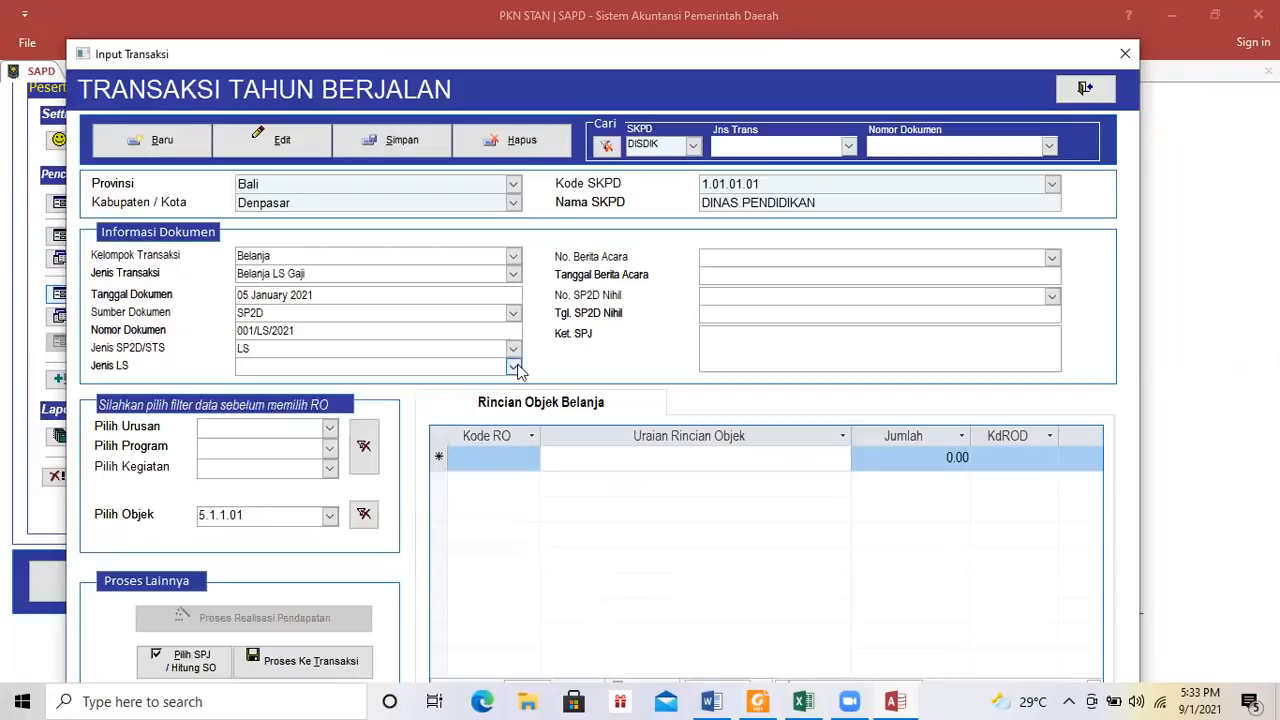
pyautogui.click(516, 368)
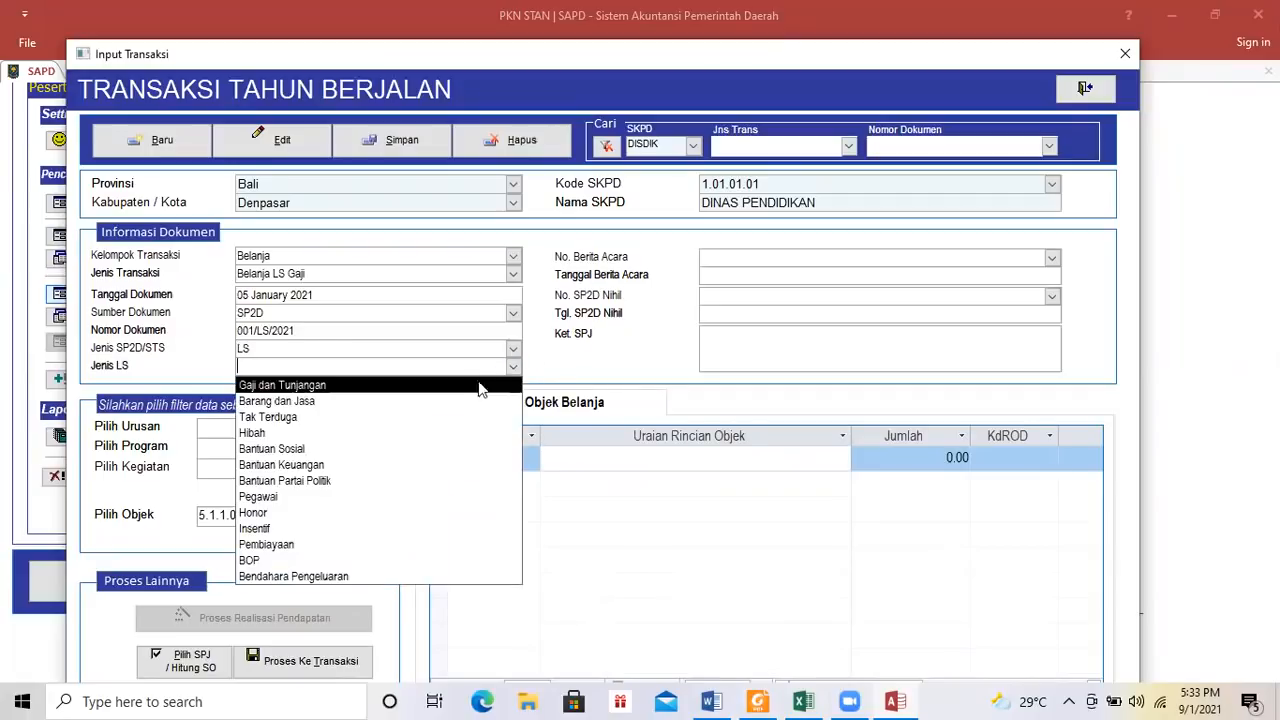
pyautogui.click(476, 383)
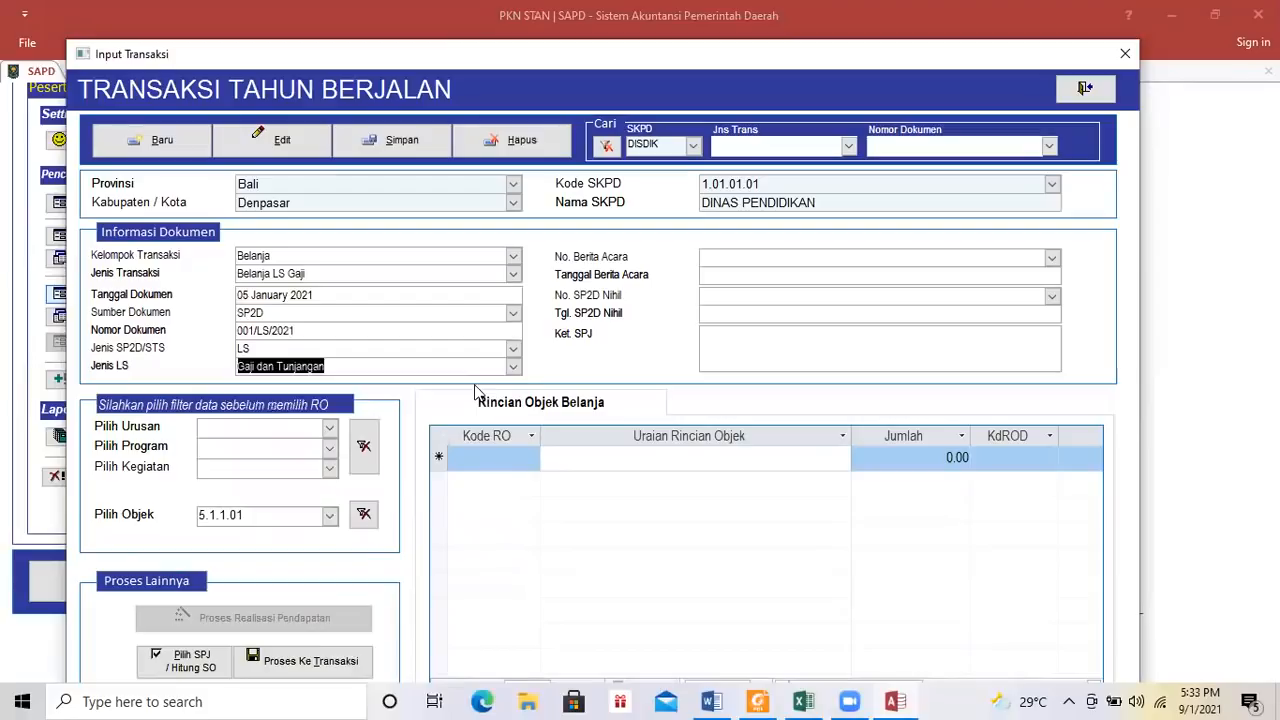
# Filter the spending details by Urusan 1.01.01, Program 00, Kegiatan 00 and Objek 5.1.1.01 Gaji dan Tunjangan.
pyautogui.click(329, 428)
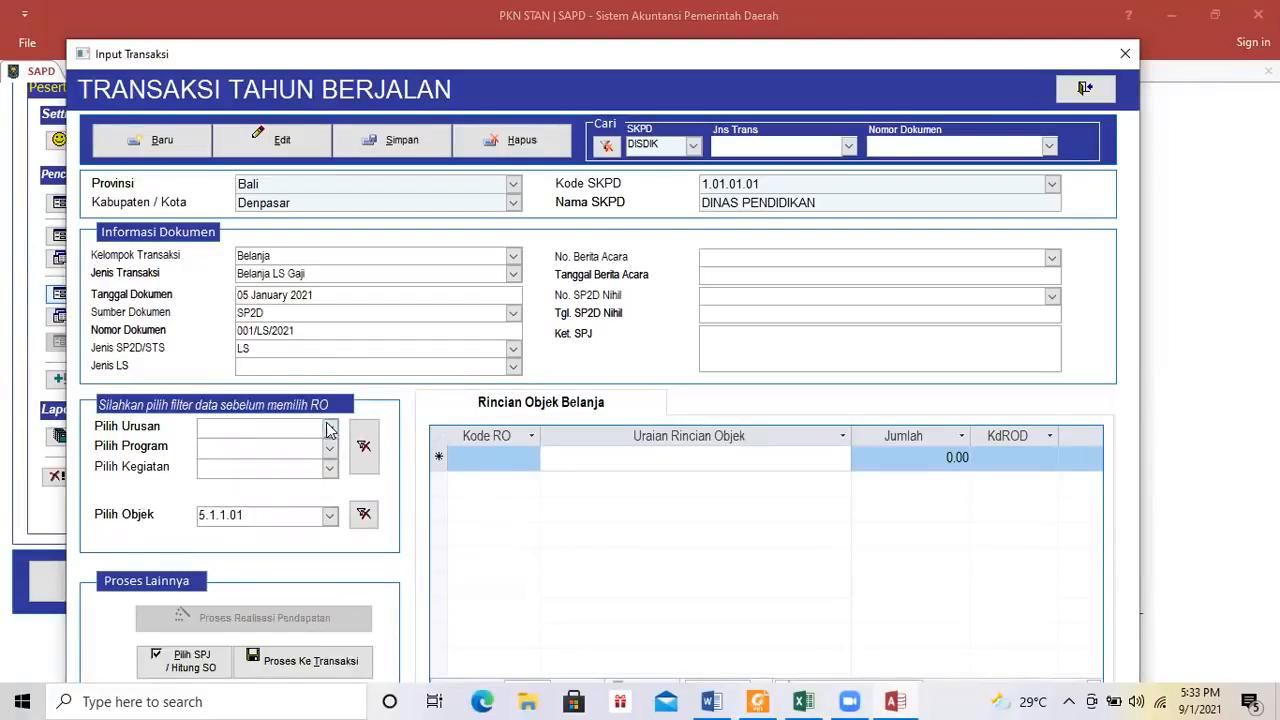
pyautogui.click(325, 445)
pyautogui.click(329, 449)
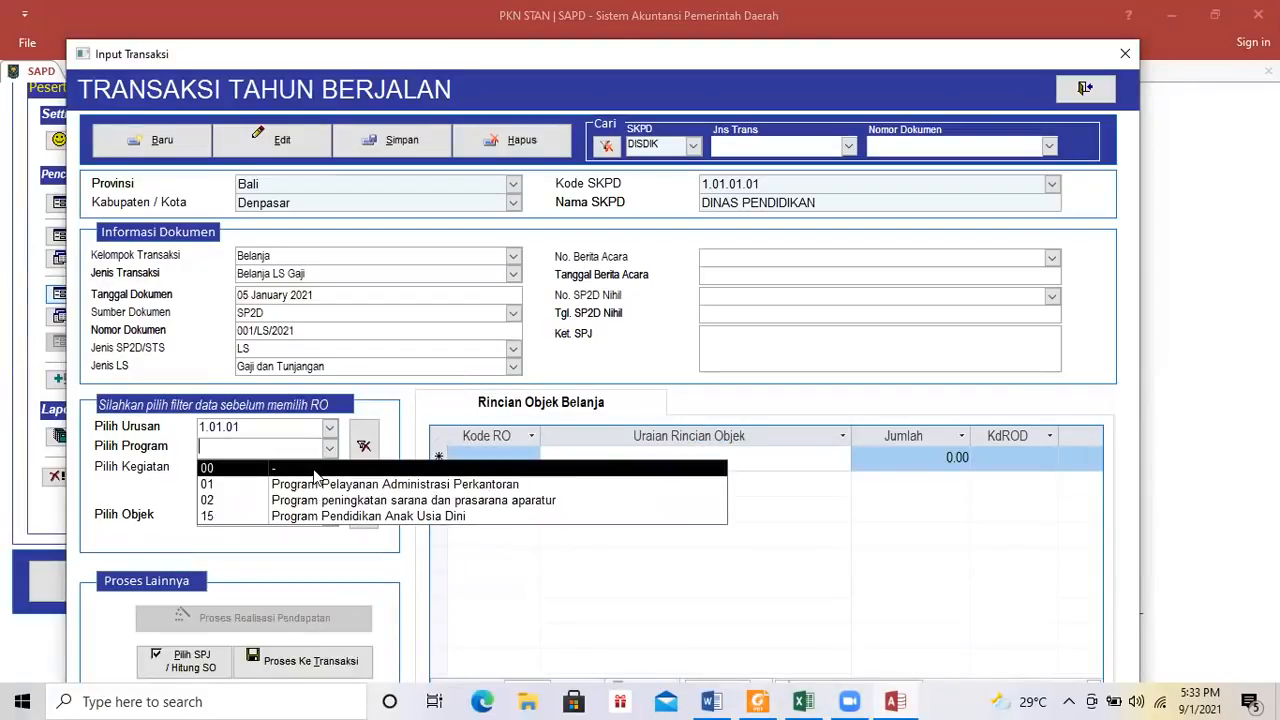
pyautogui.click(300, 465)
pyautogui.click(329, 469)
pyautogui.click(330, 490)
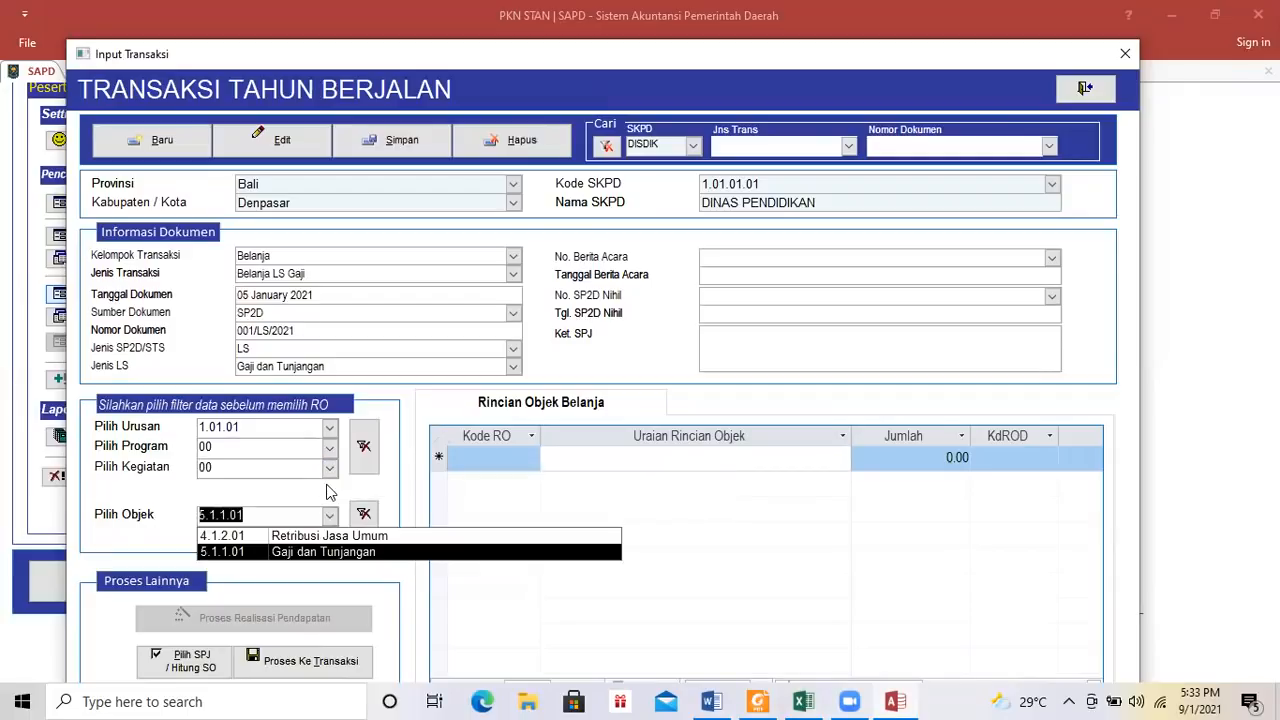
pyautogui.click(307, 553)
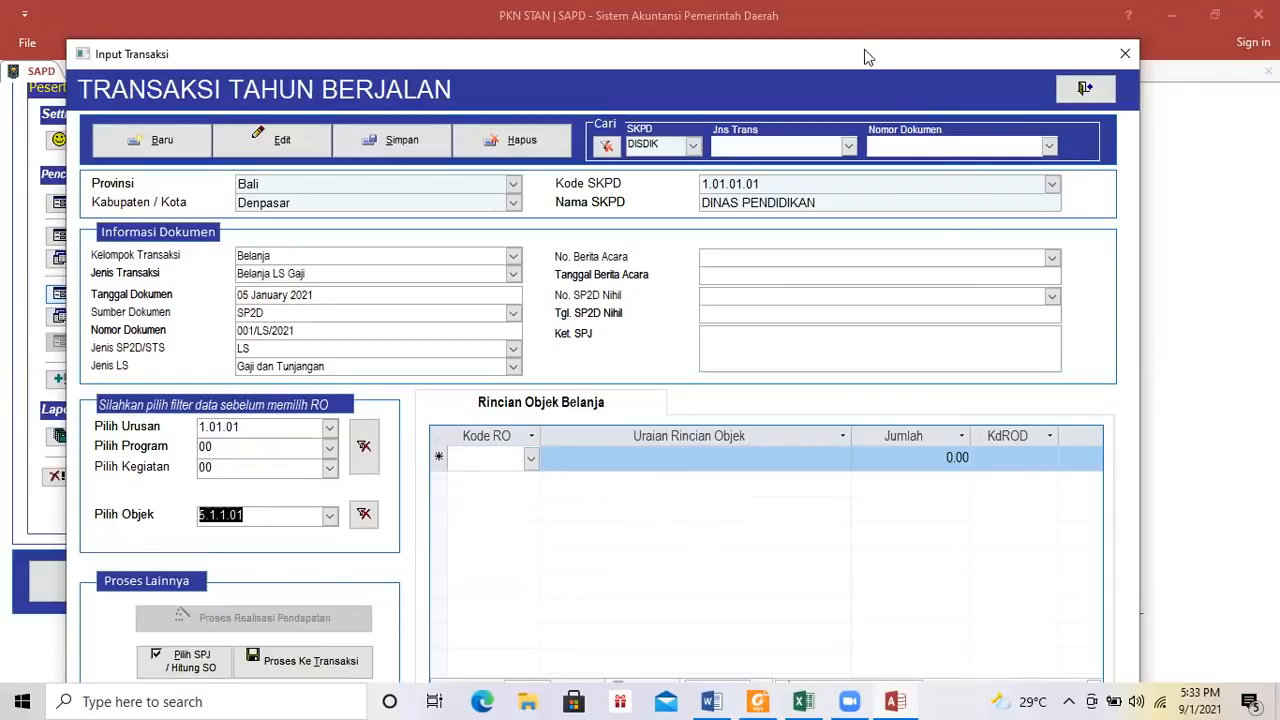
# Open the SPJ selection and filter it from 1 January to 31 December 2021 with Jenis Transaksi Menerima SP2D LS GAJI.
pyautogui.moveTo(868, 47); pyautogui.dragTo(898, 11)
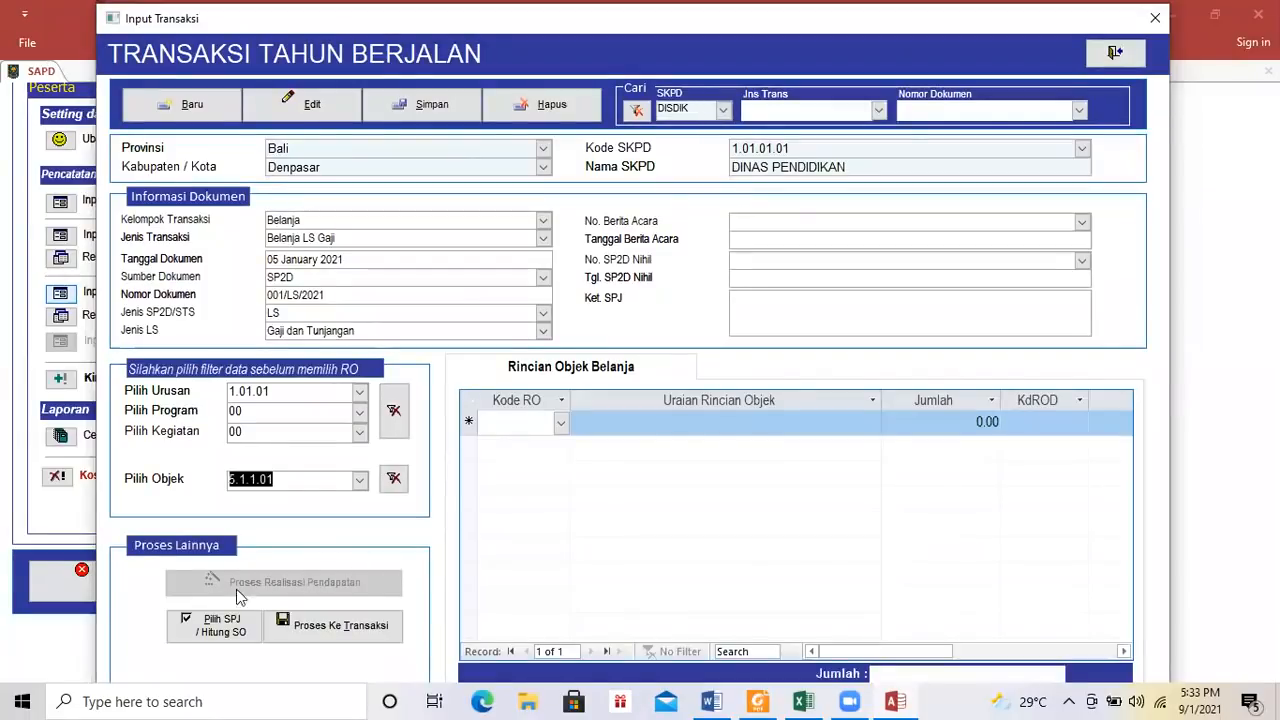
pyautogui.click(212, 636)
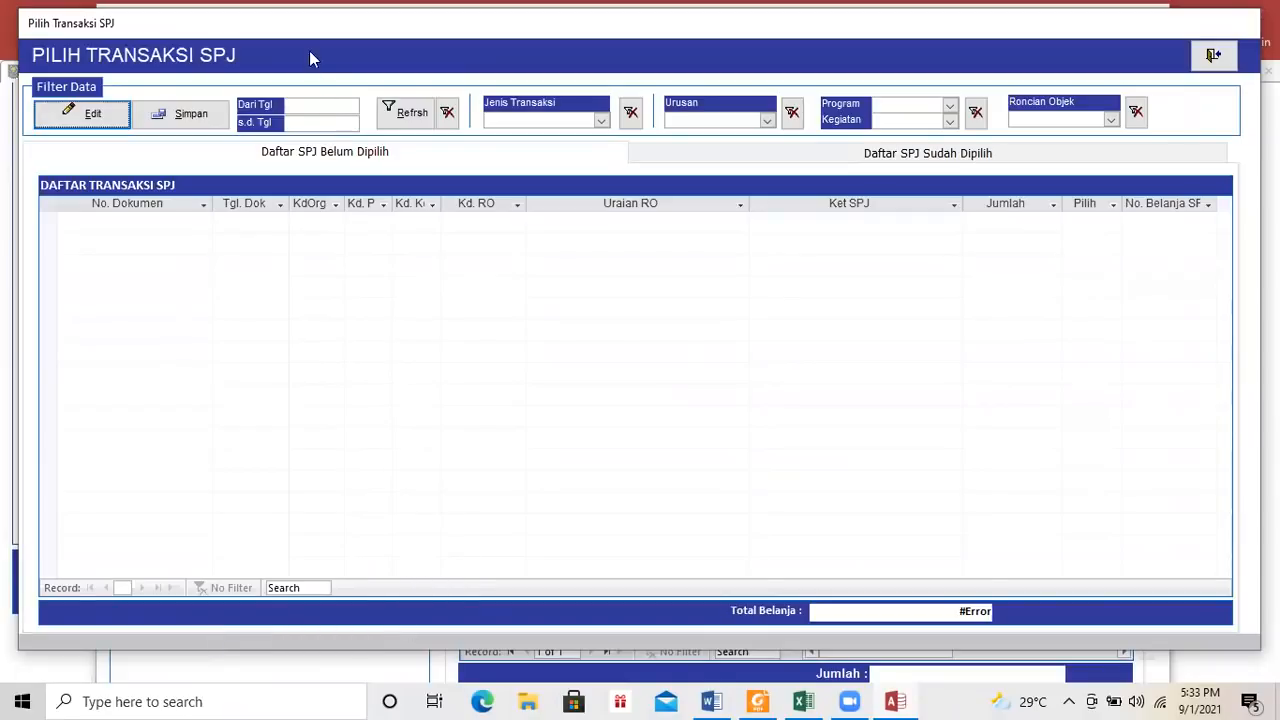
pyautogui.click(332, 110)
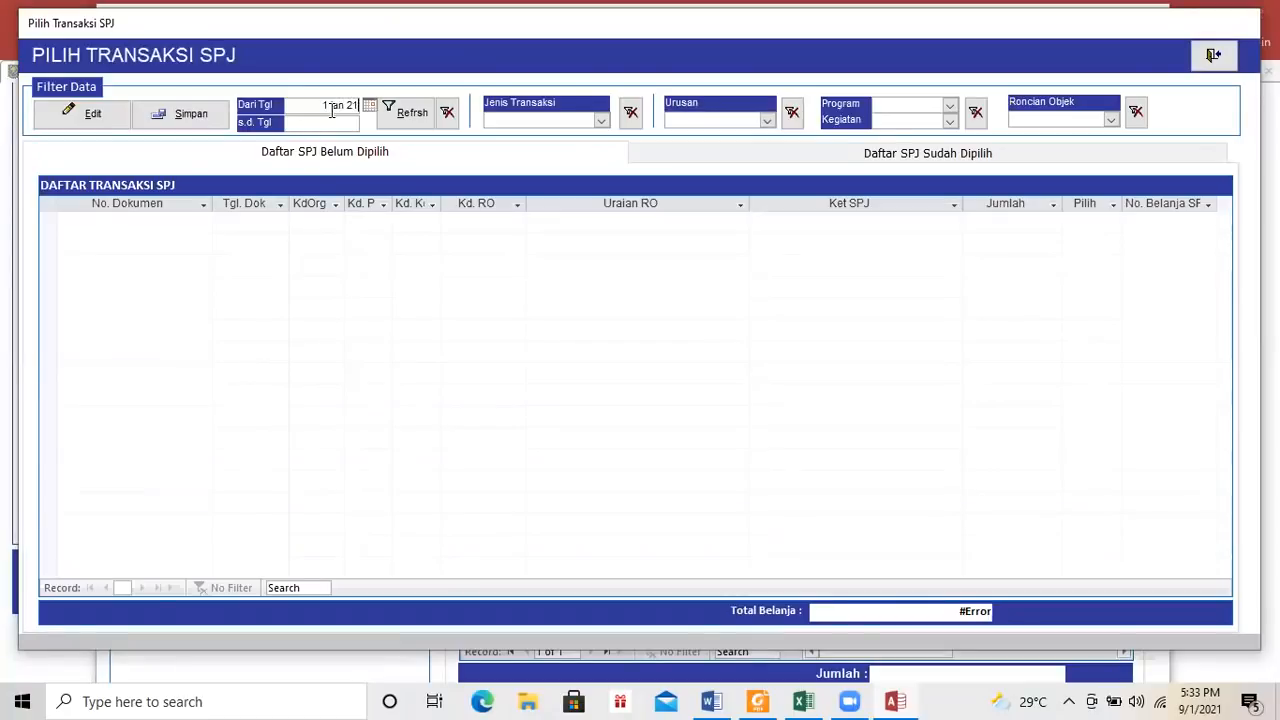
pyautogui.press('Tab')
pyautogui.write('31 dec 21')
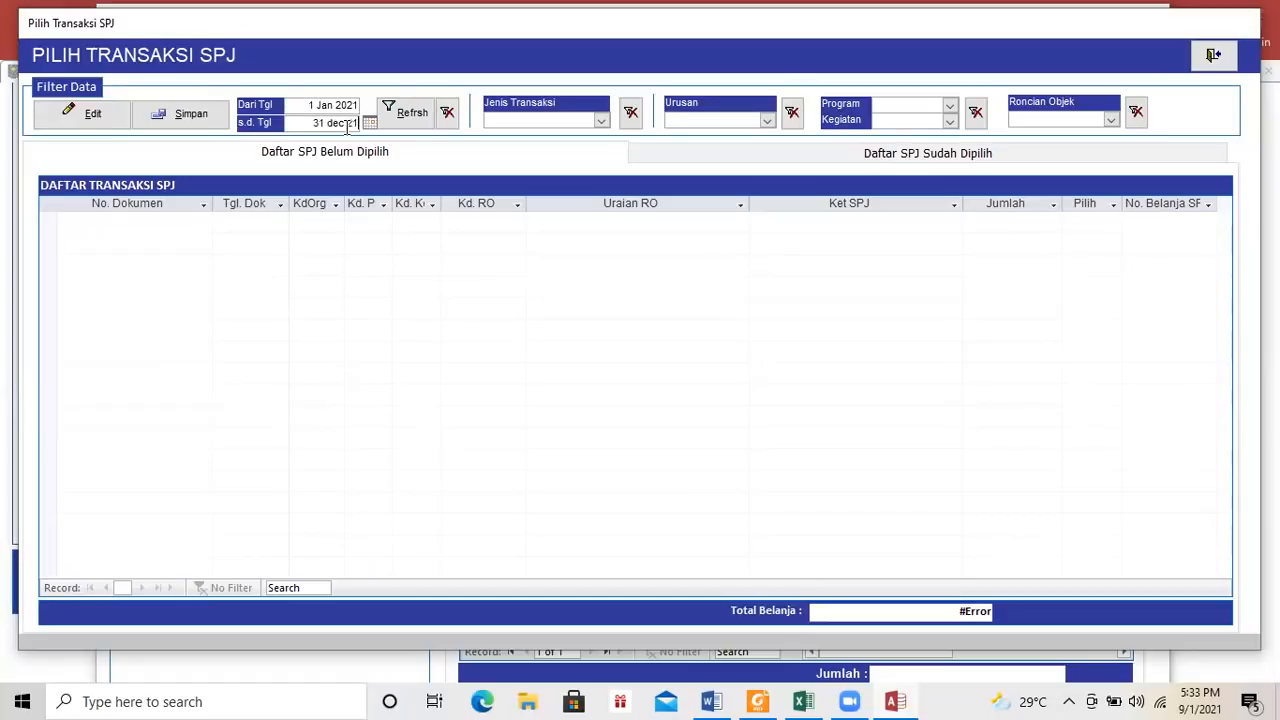
pyautogui.click(601, 121)
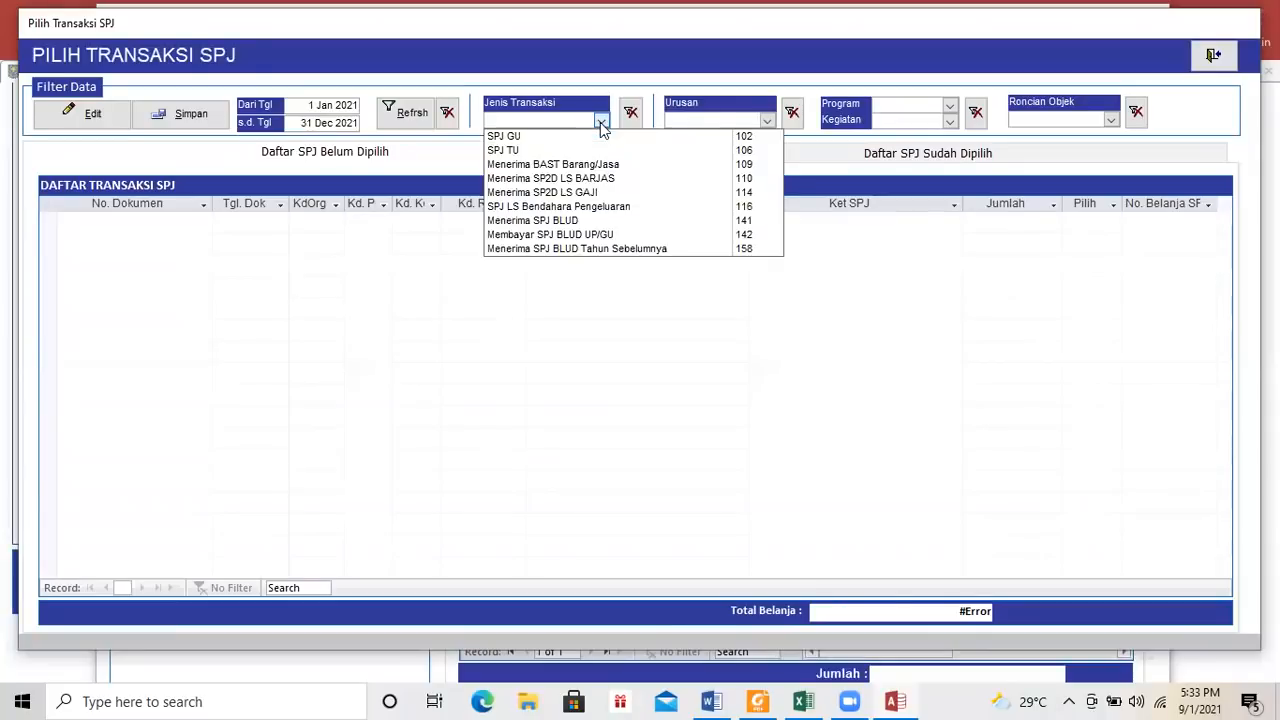
pyautogui.click(560, 193)
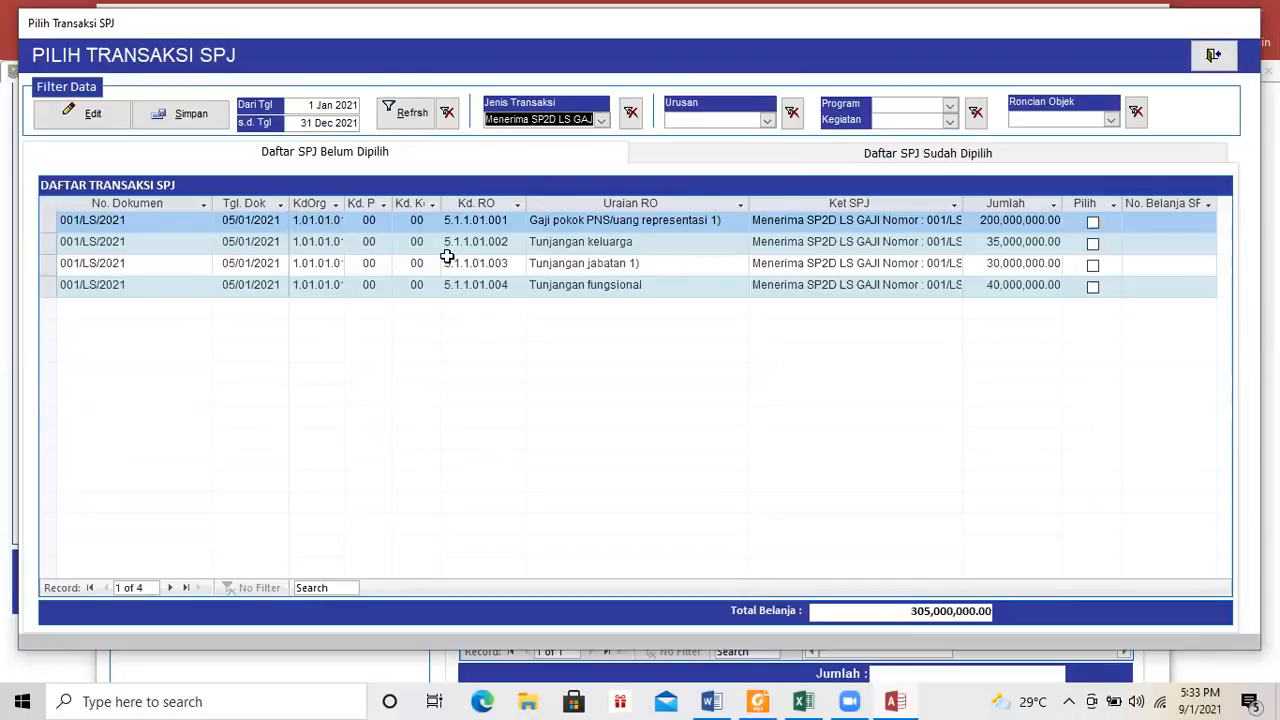
# Select all four 001/LS/2021 salary and allowance lines, save the selection and close the SPJ selection form.
pyautogui.click(1093, 223)
pyautogui.click(1093, 243)
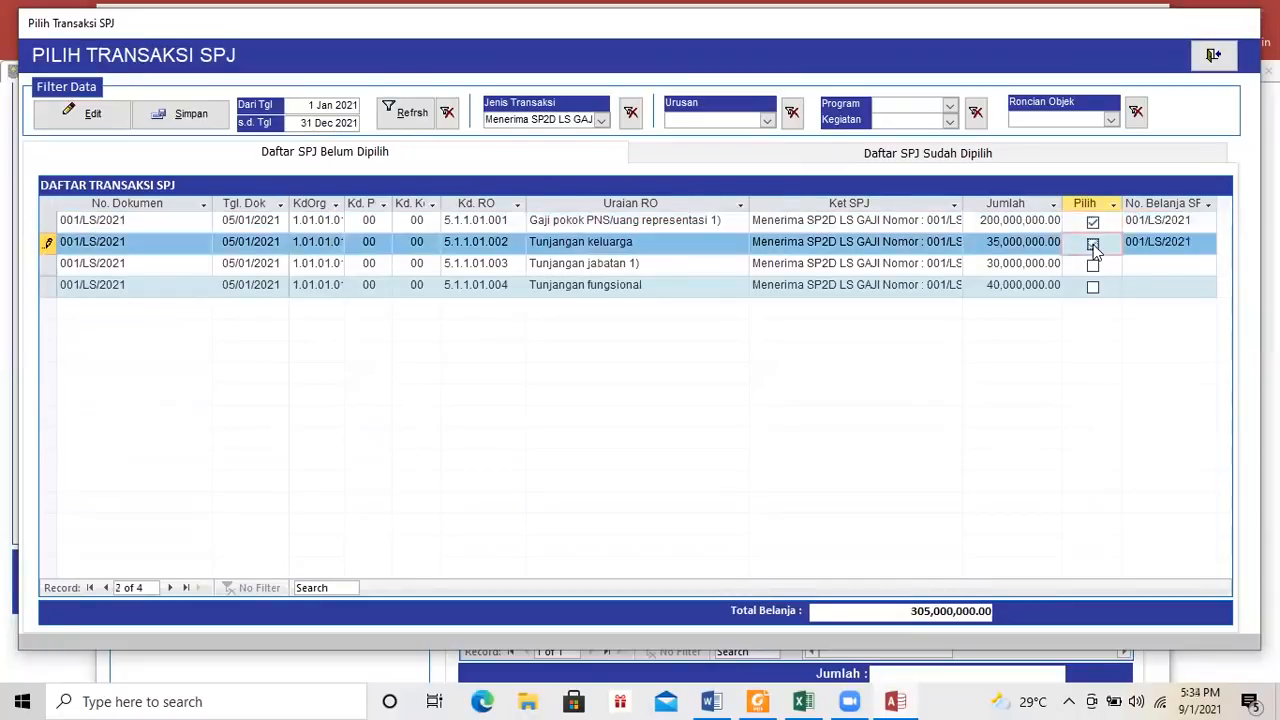
pyautogui.click(1093, 265)
pyautogui.click(1093, 286)
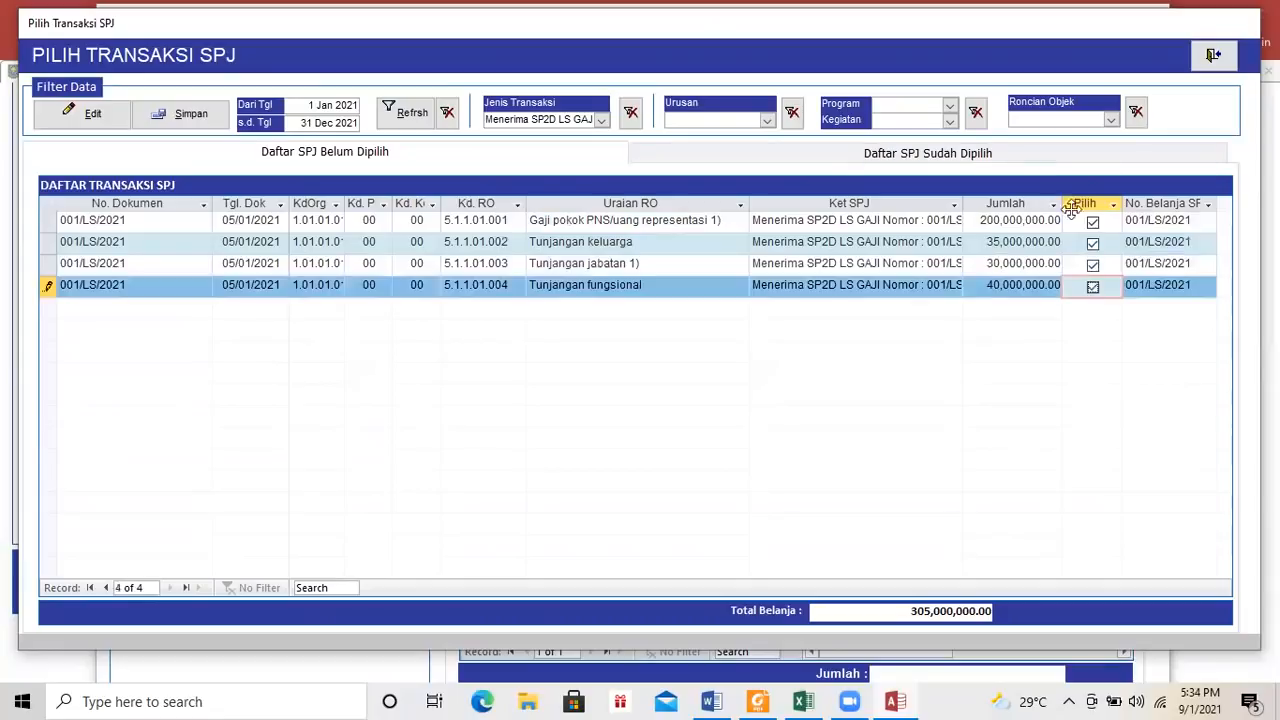
pyautogui.click(168, 115)
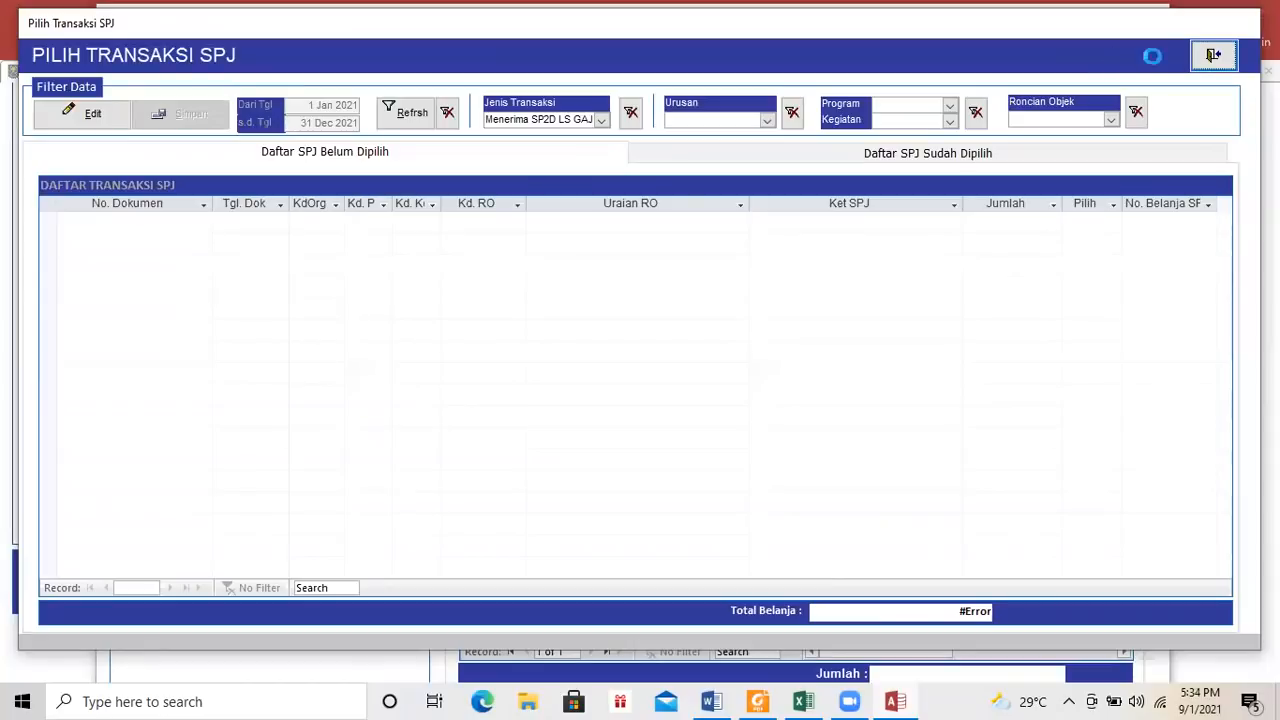
pyautogui.click(1210, 58)
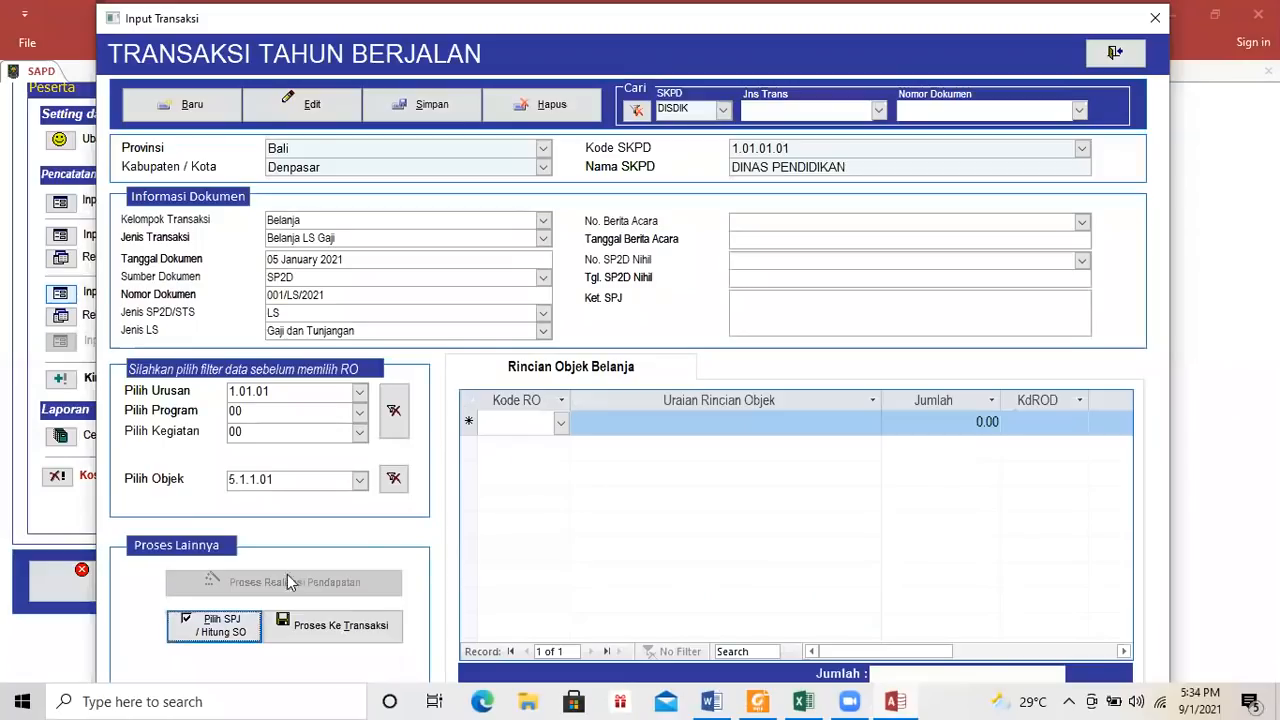
# Process the selected SPJ lines into the Belanja transaction, save the transaction and close its form.
pyautogui.click(308, 630)
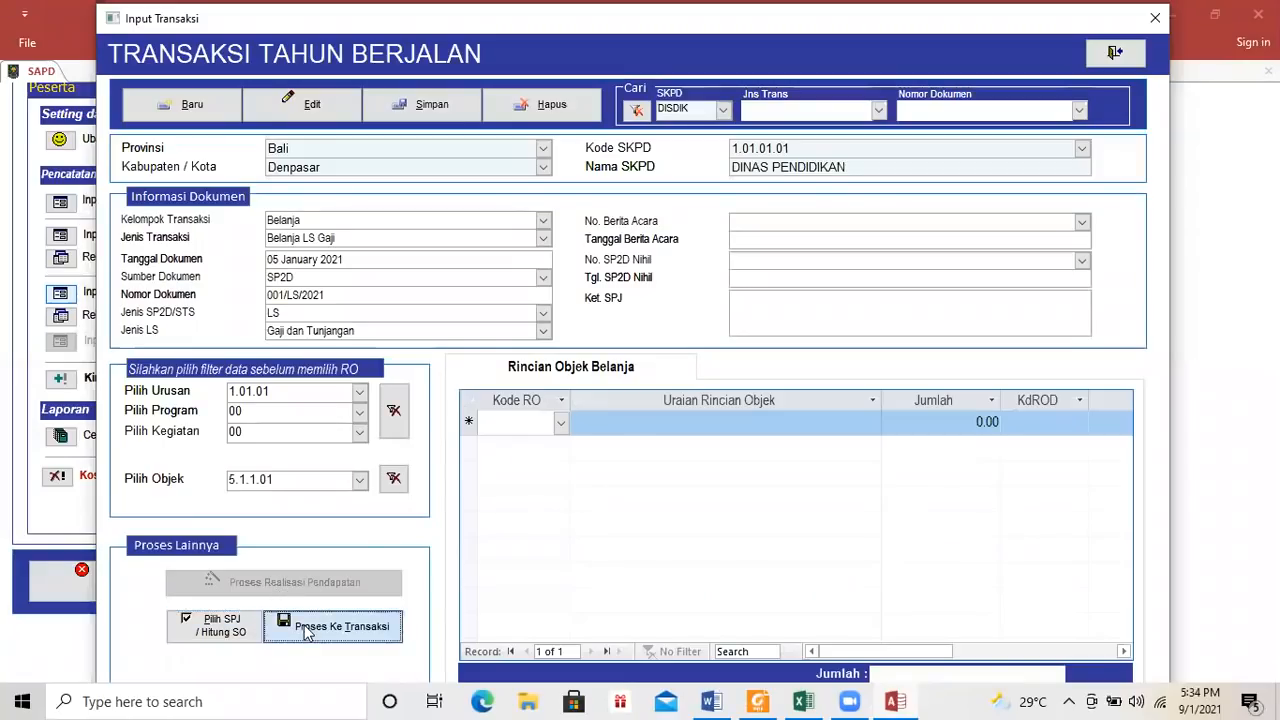
pyautogui.click(681, 425)
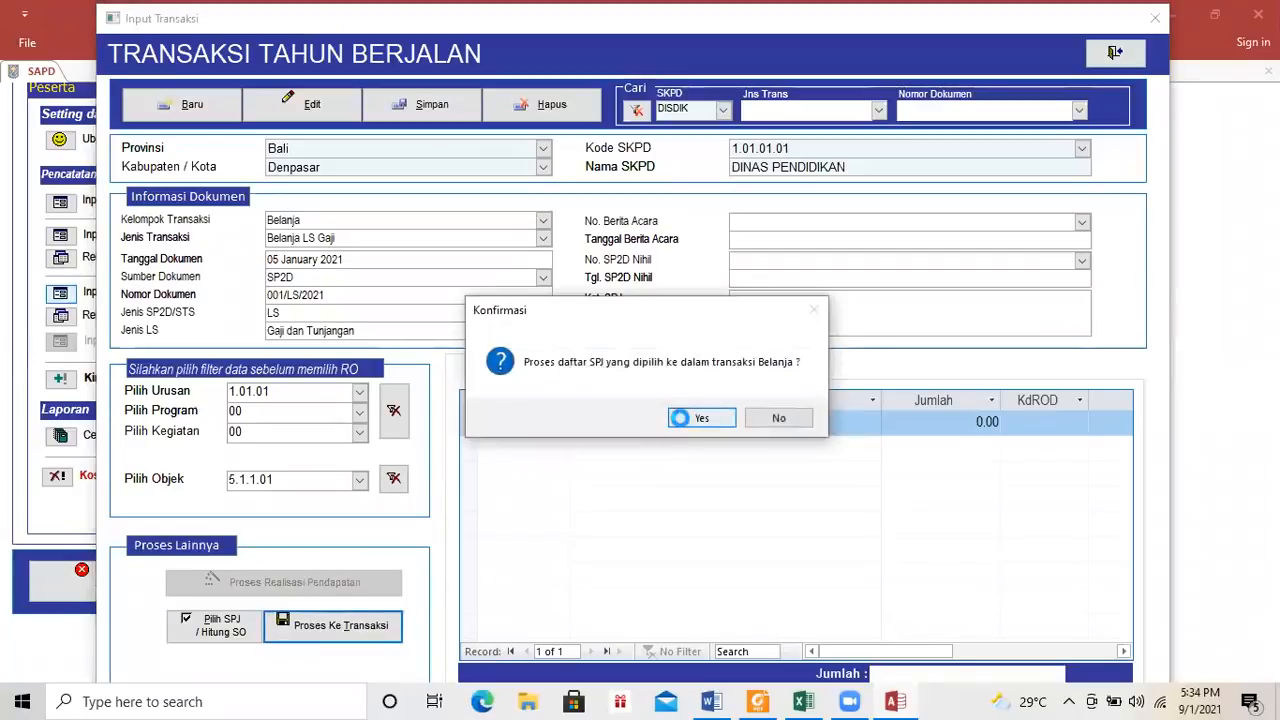
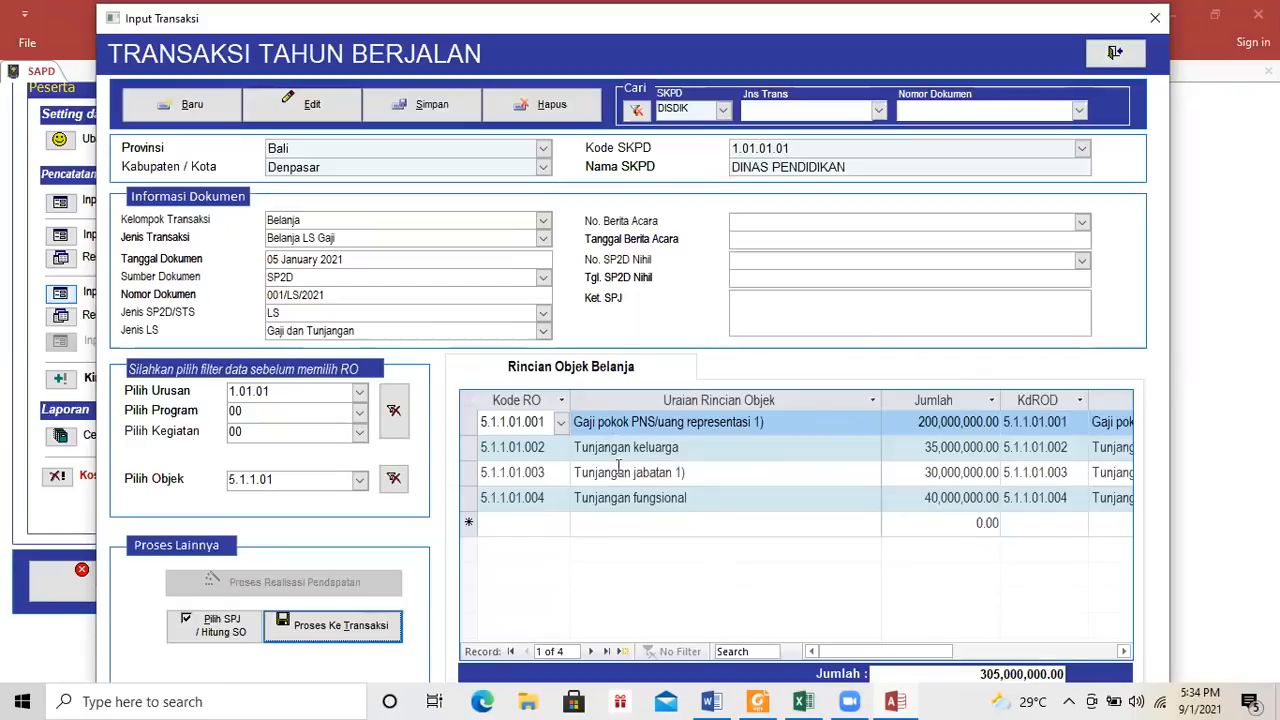
pyautogui.click(418, 110)
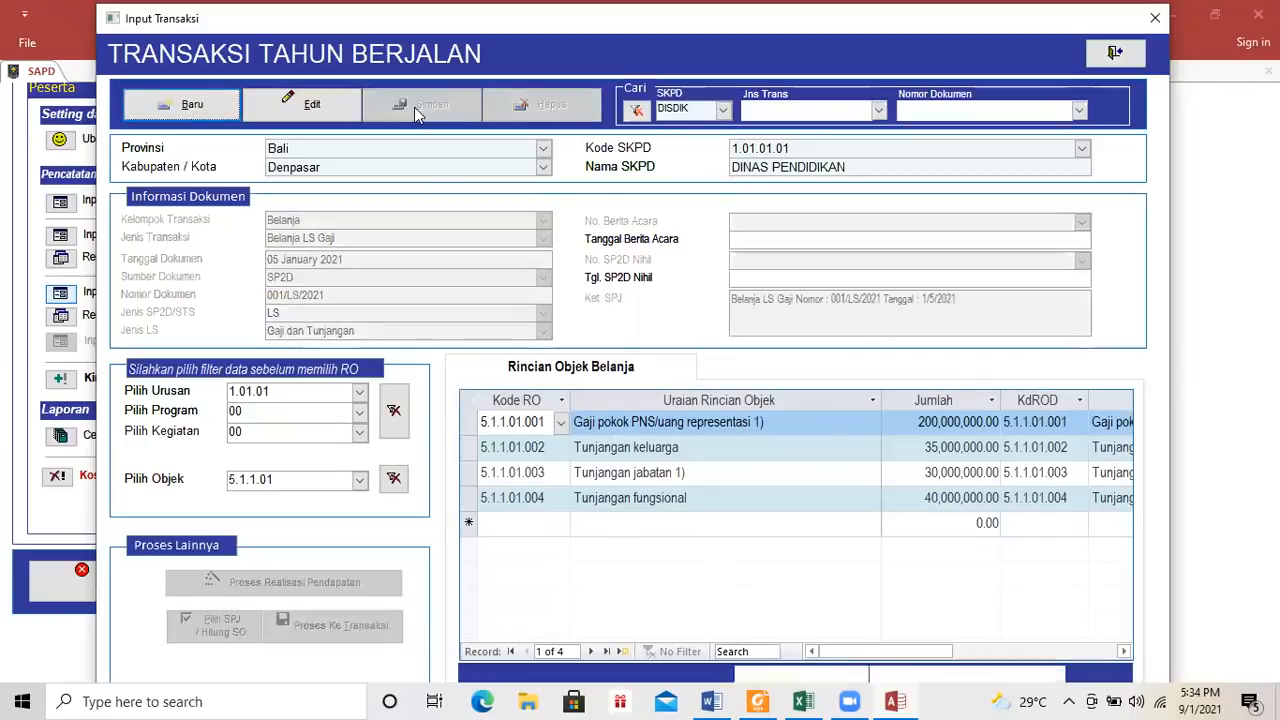
pyautogui.click(1222, 147)
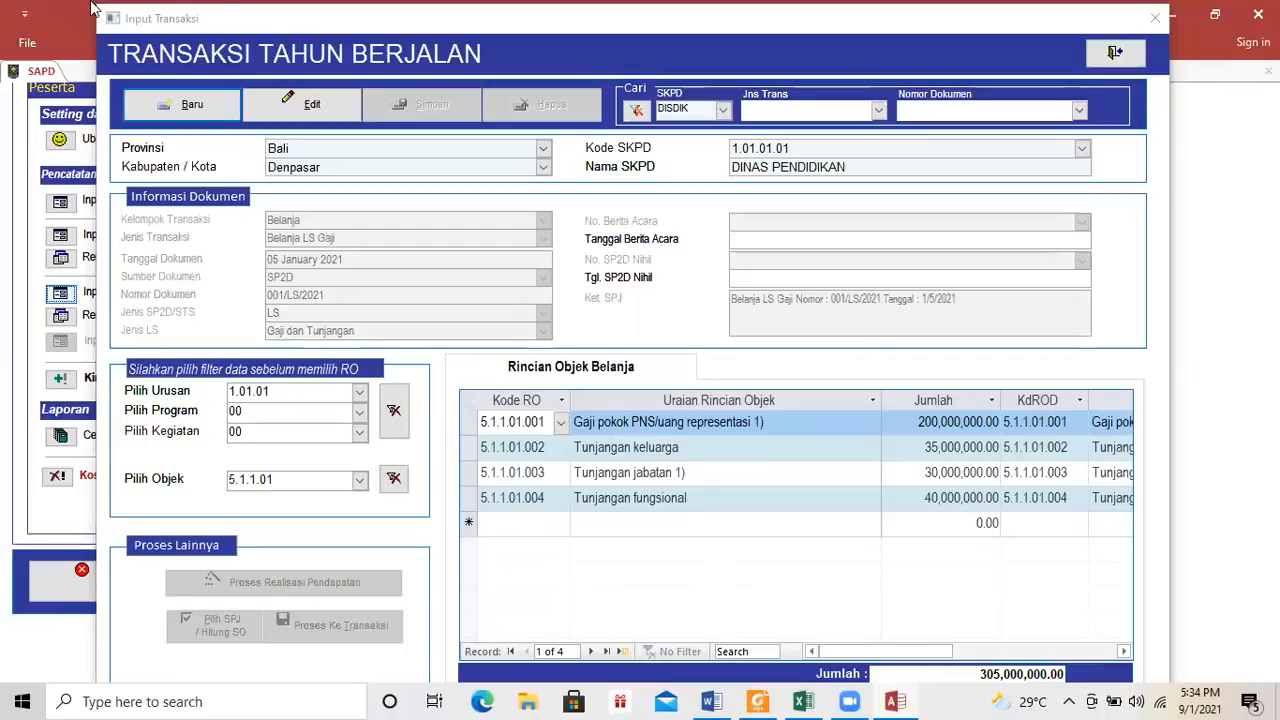
pyautogui.moveTo(359, 18); pyautogui.dragTo(431, 115)
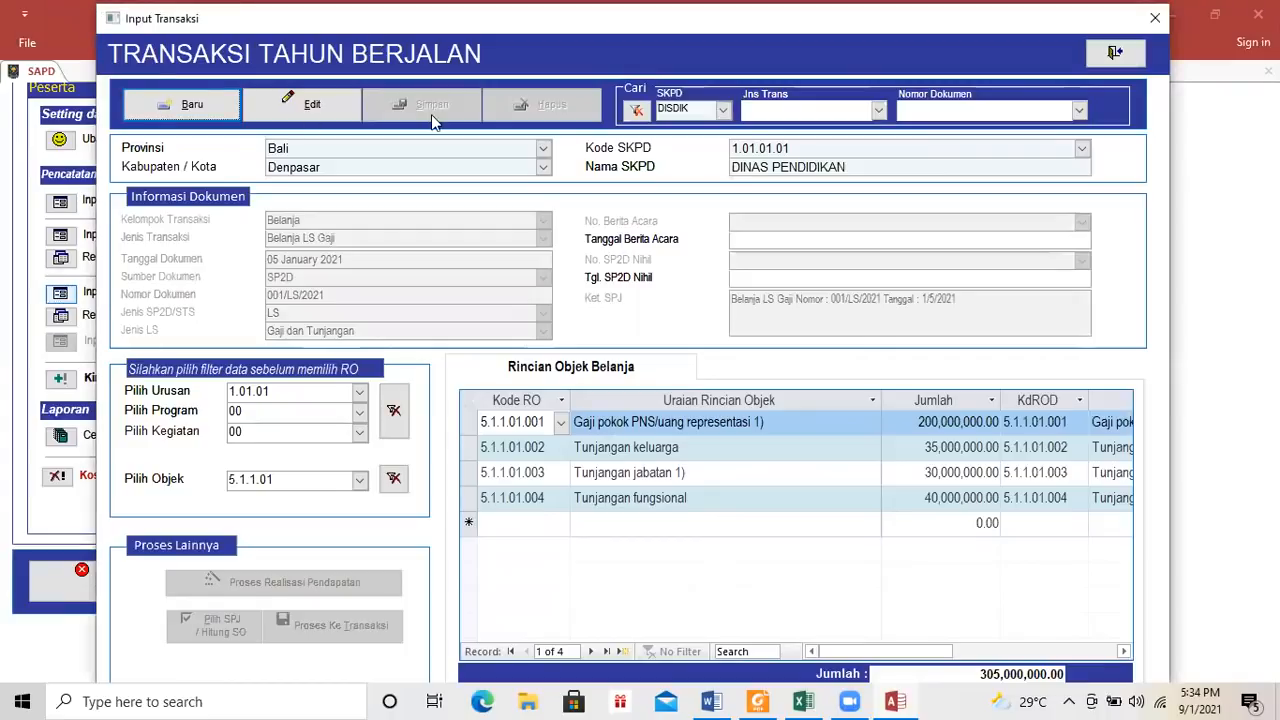
pyautogui.click(1228, 118)
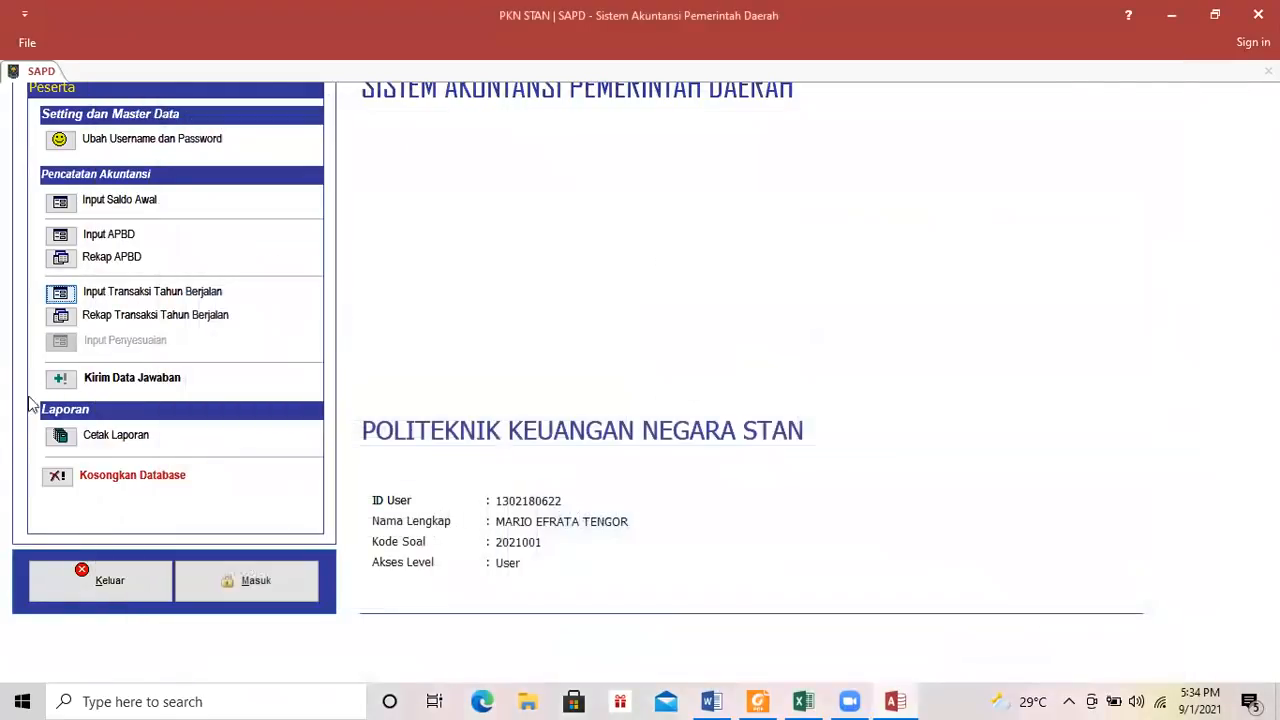
# Open the Jurnal Umum report for the period 1 January 2021 to 31 December 2021.
pyautogui.click(58, 436)
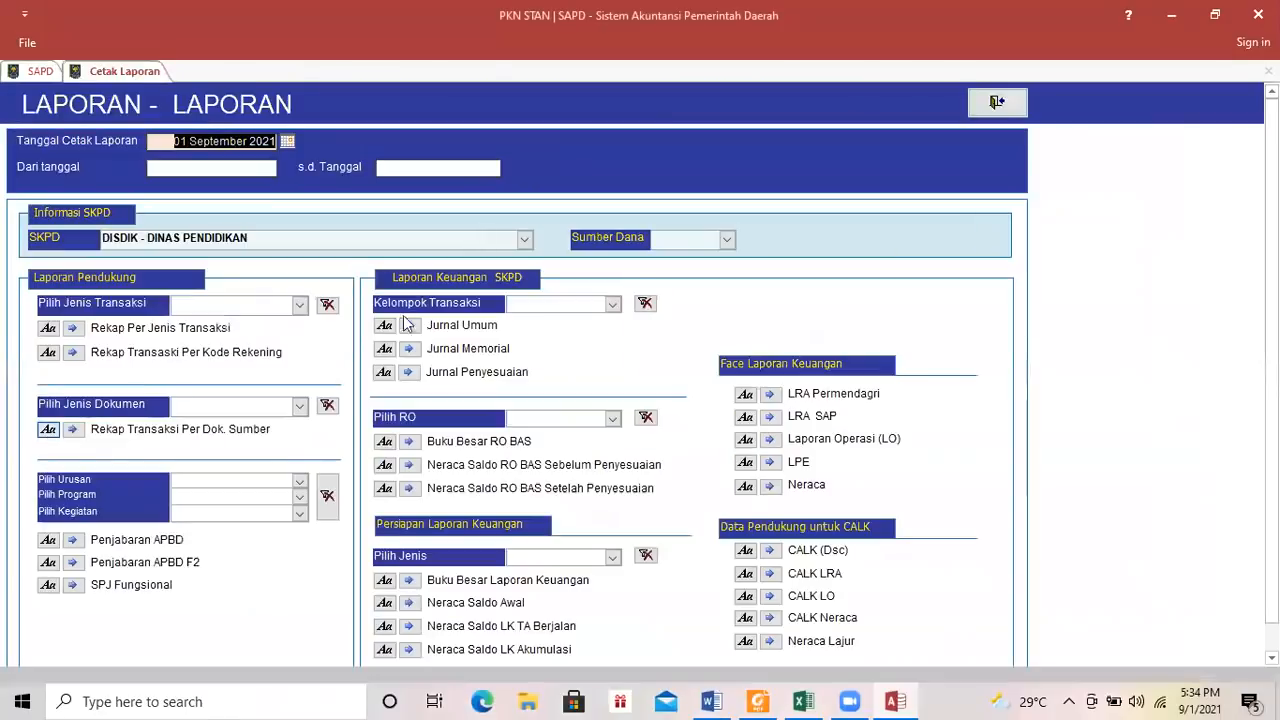
pyautogui.click(251, 167)
pyautogui.write('1')
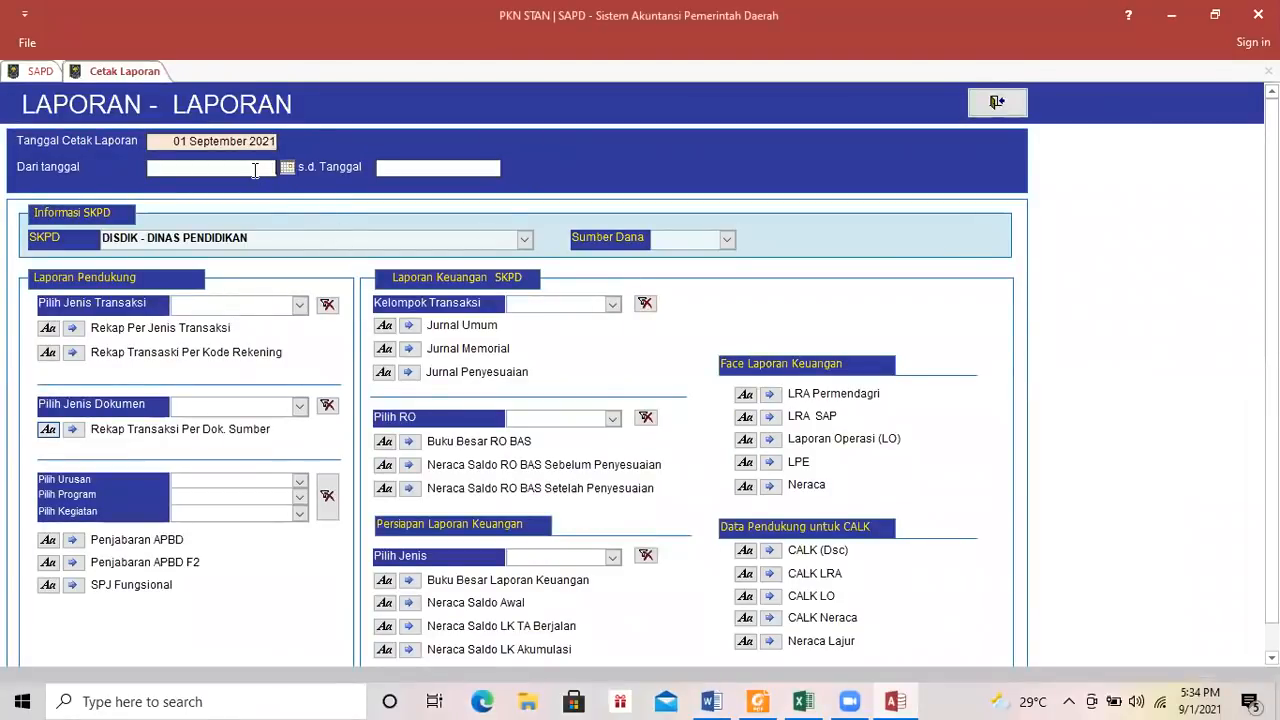
pyautogui.write(' jan 21')
pyautogui.click(388, 172)
pyautogui.write('31 dec 21')
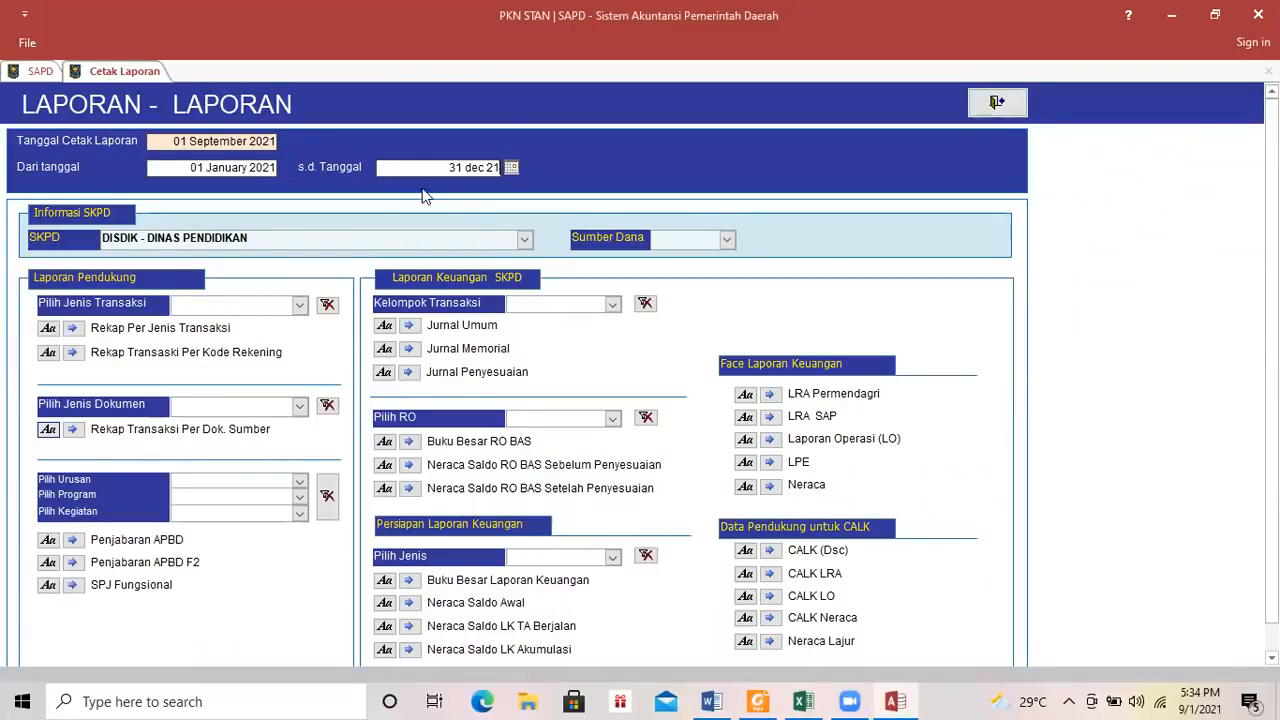
pyautogui.click(409, 327)
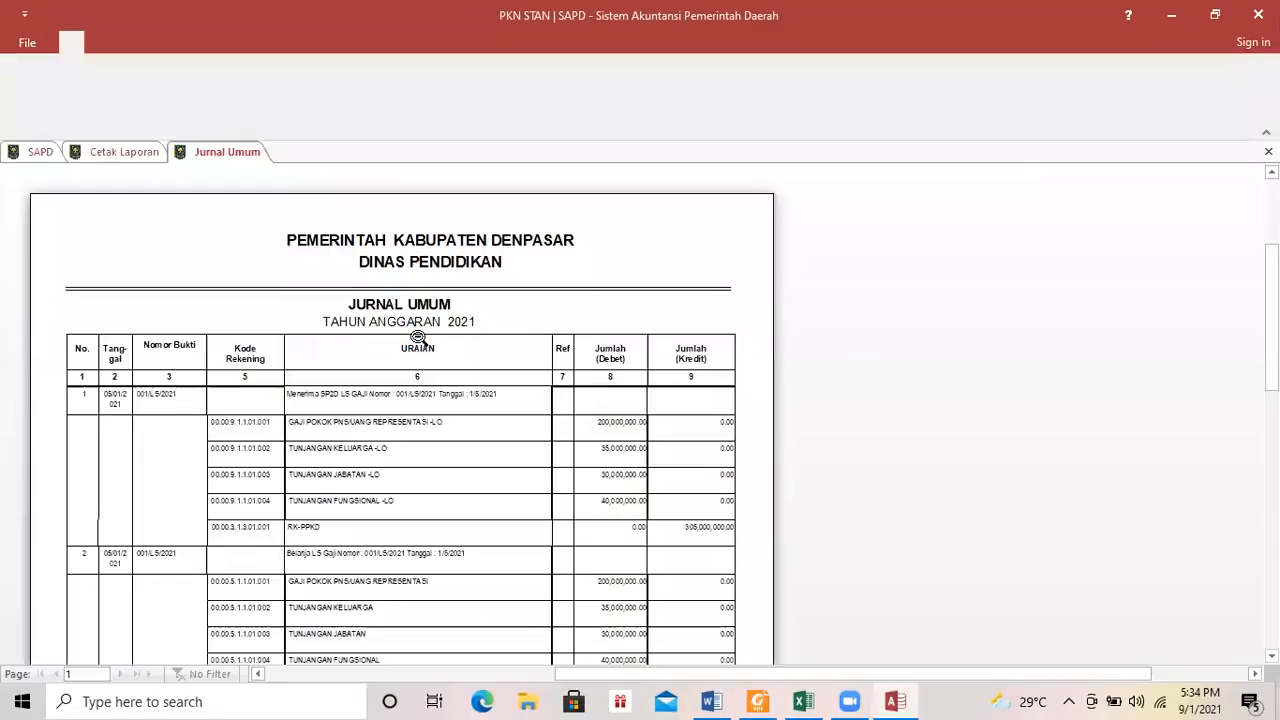
# Examine the Menerima SP2D LS Gaji and Belanja LS Gaji entries in Jurnal Umum, and close the report.
pyautogui.scroll(-3, 183, 366)
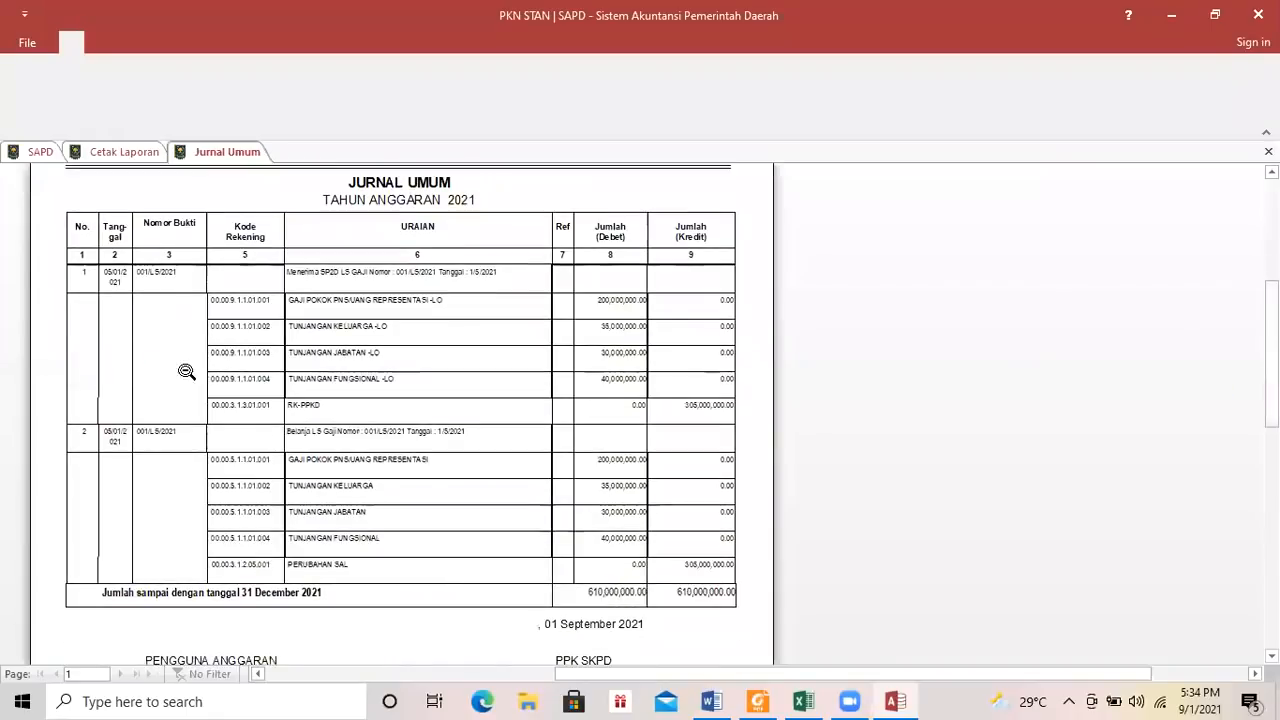
pyautogui.click(268, 358)
pyautogui.click(623, 358)
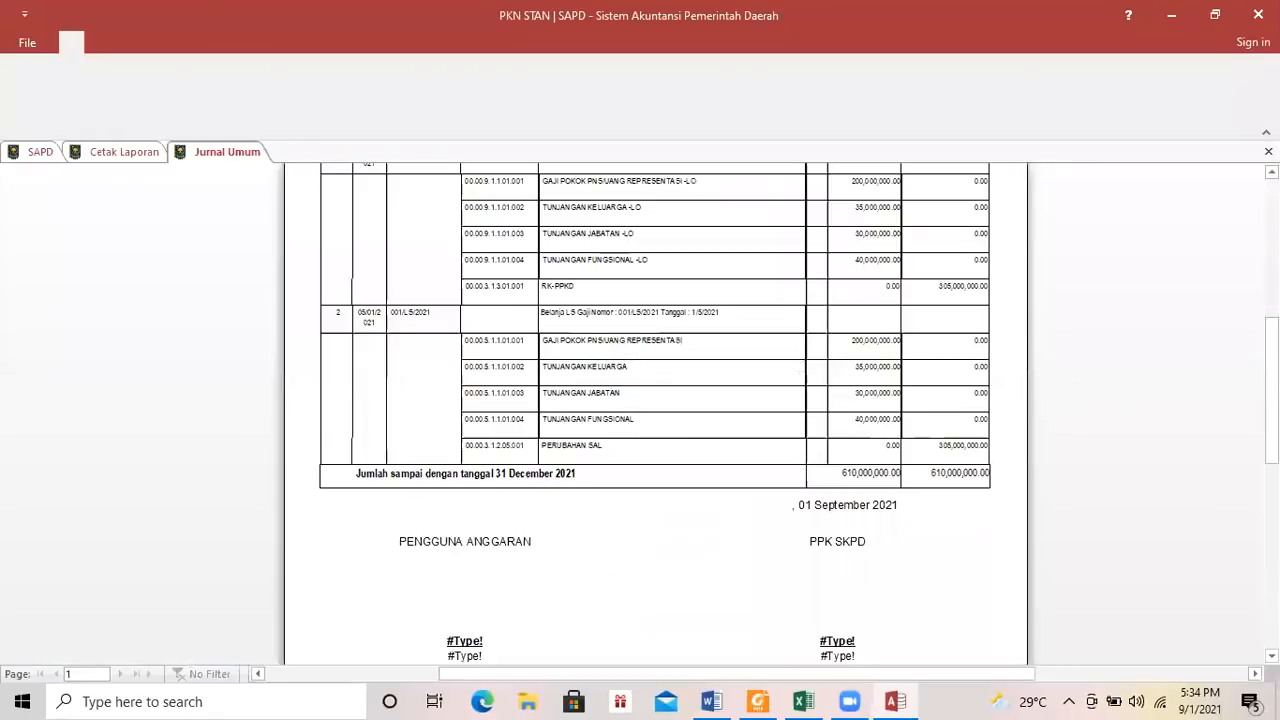
pyautogui.scroll(3, 774, 374)
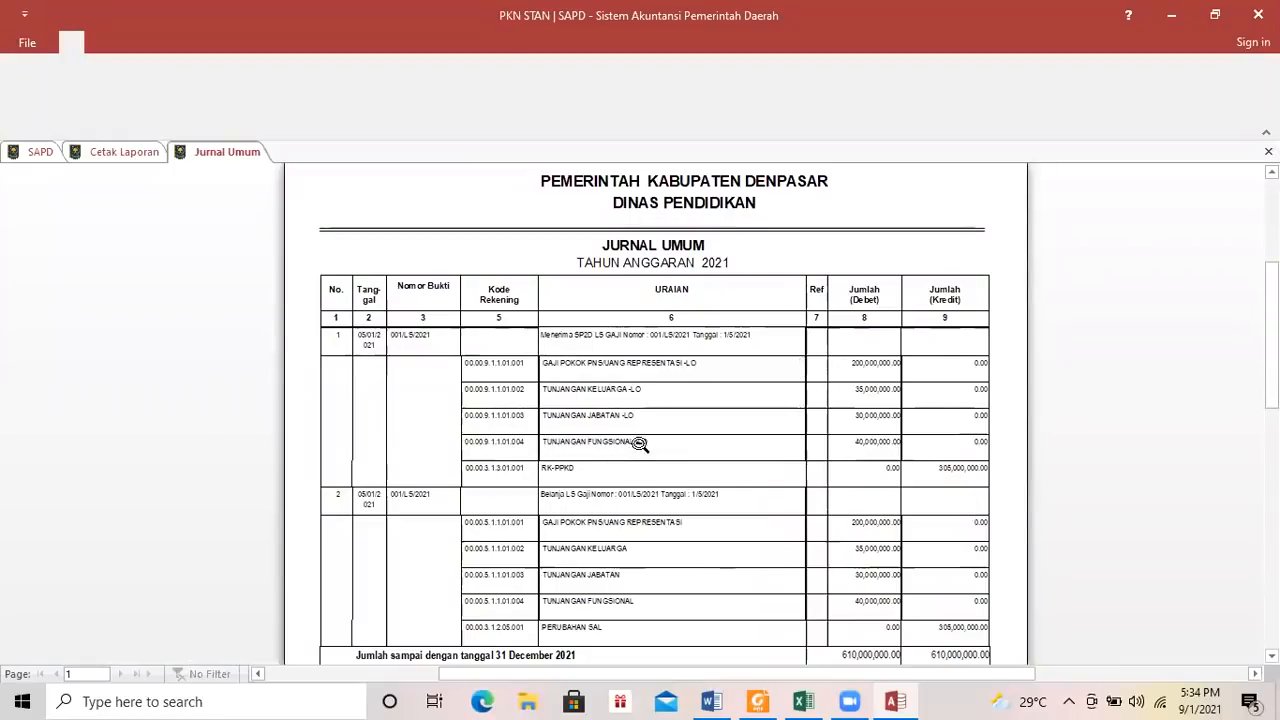
pyautogui.scroll(-3, 946, 380)
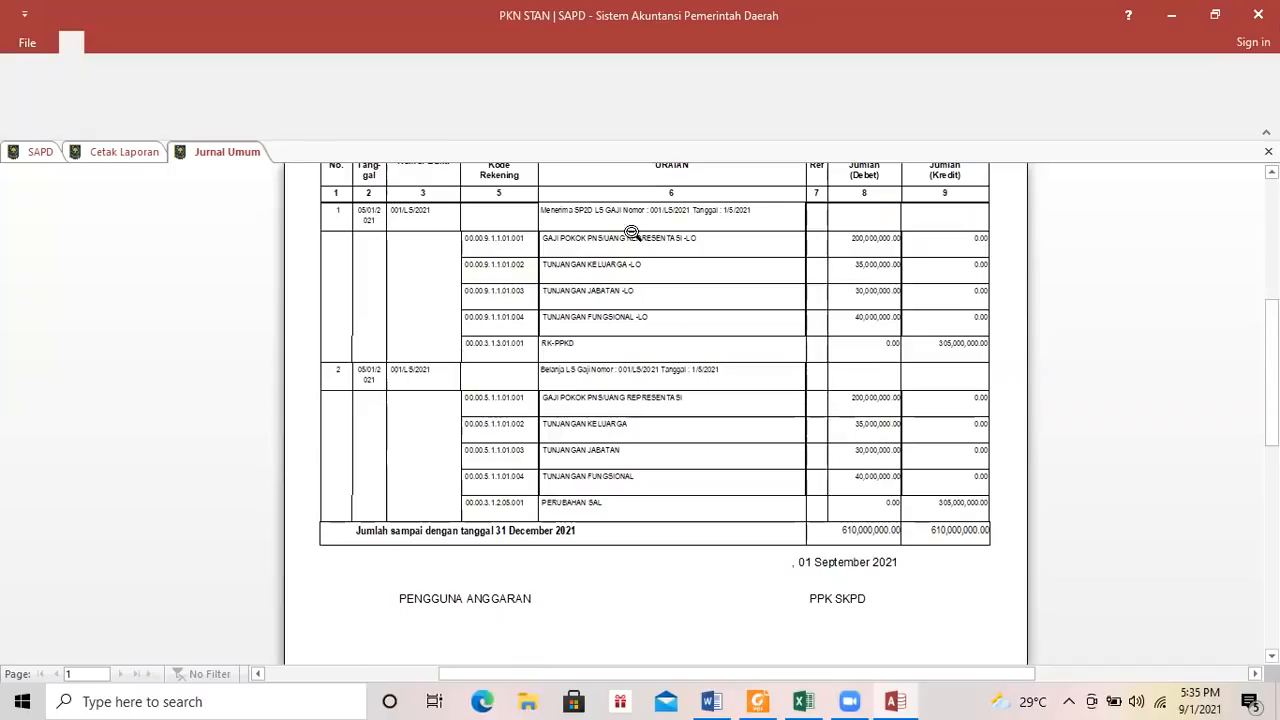
pyautogui.click(38, 152)
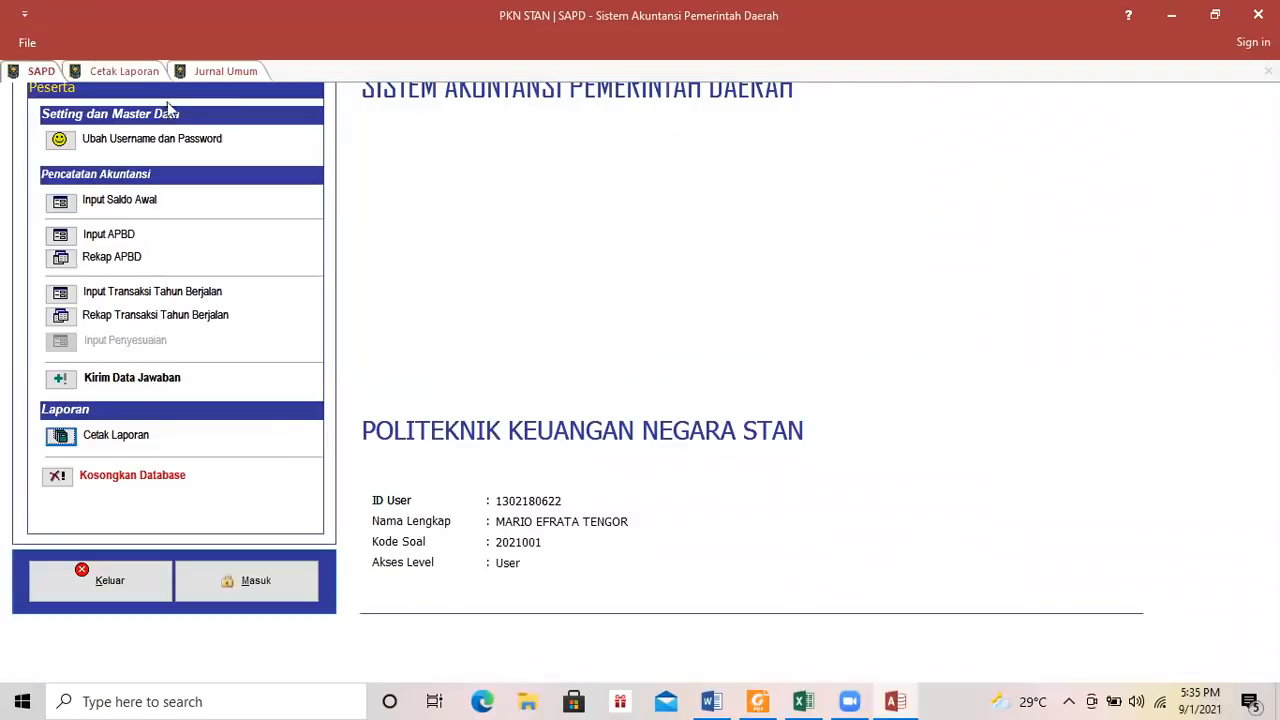
pyautogui.click(215, 71)
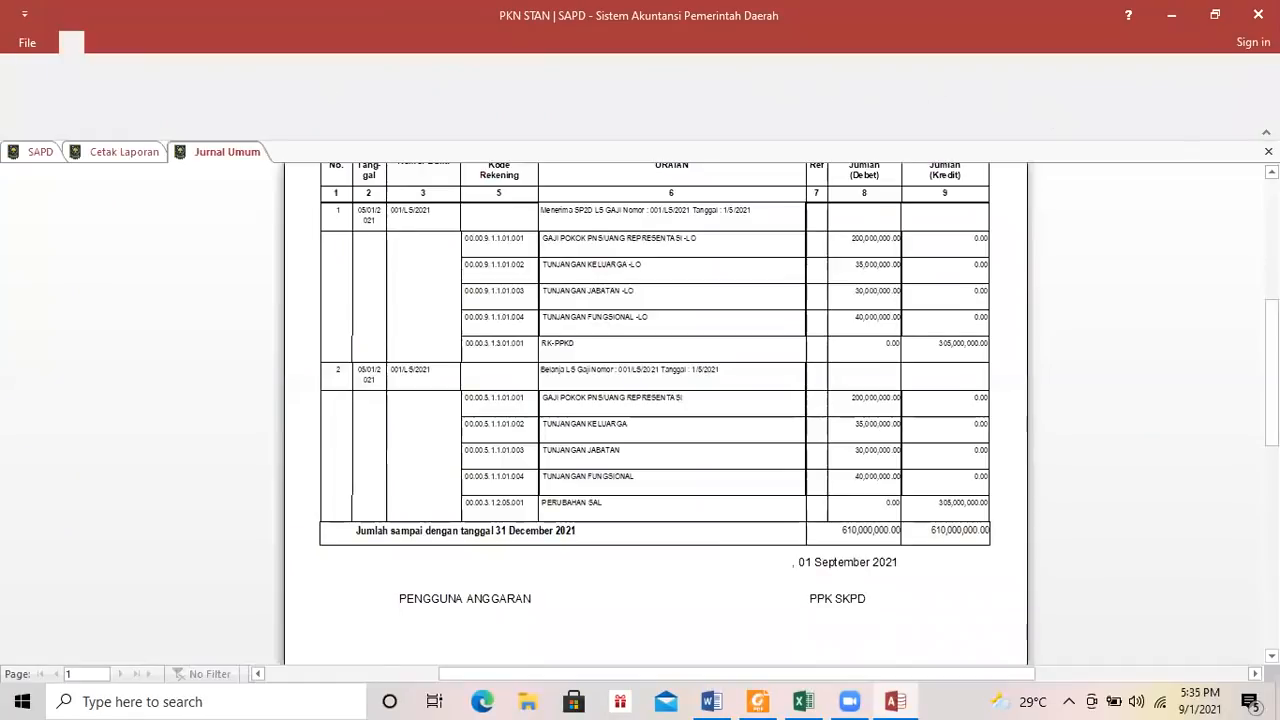
pyautogui.click(1268, 151)
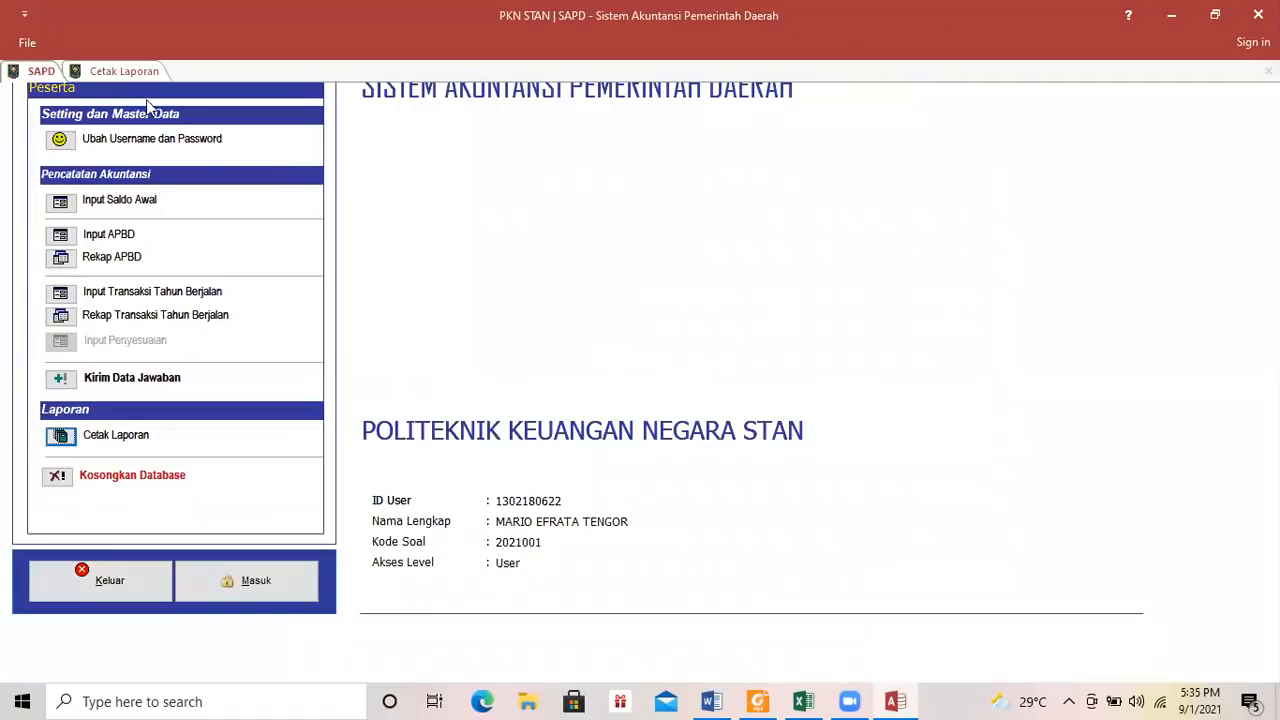
# Open Input Transaksi Tahun Berjalan, and switch to Word to highlight transaction b about receiving uang persediaan on 10 January 2021.
pyautogui.click(57, 298)
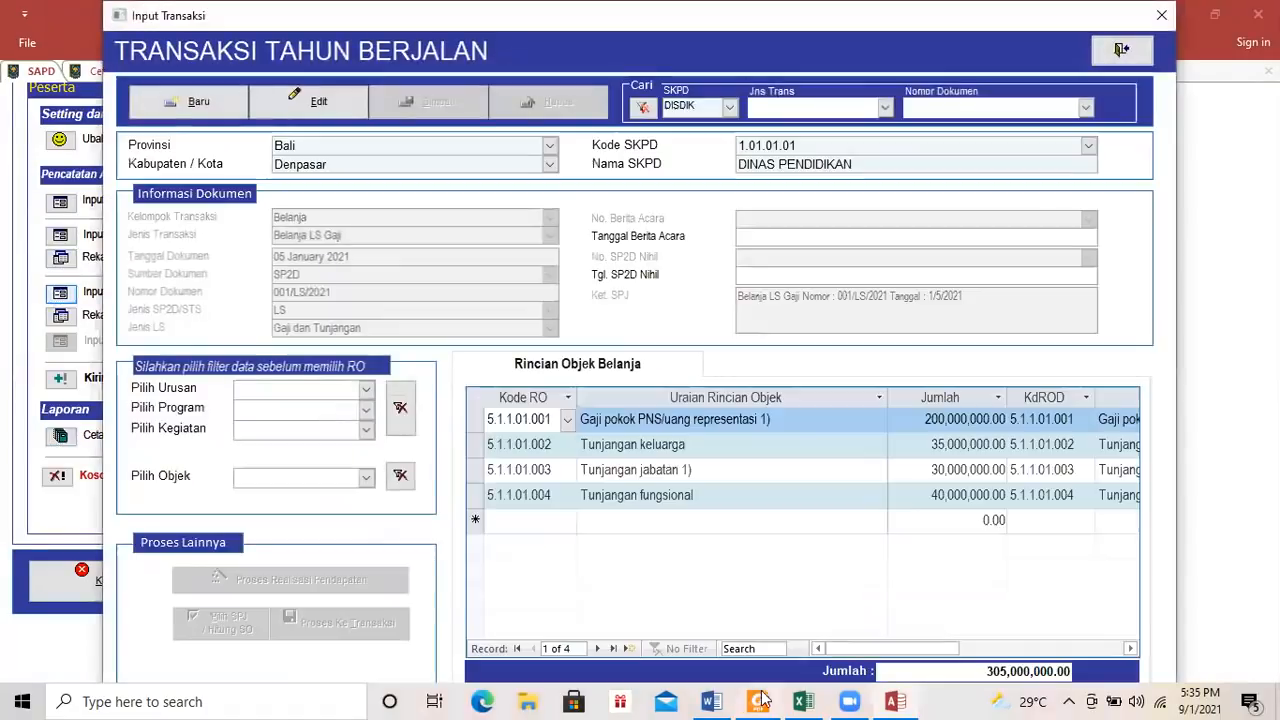
pyautogui.click(711, 701)
pyautogui.moveTo(726, 406); pyautogui.dragTo(318, 237)
pyautogui.click(361, 536)
pyautogui.moveTo(336, 516); pyautogui.dragTo(507, 568)
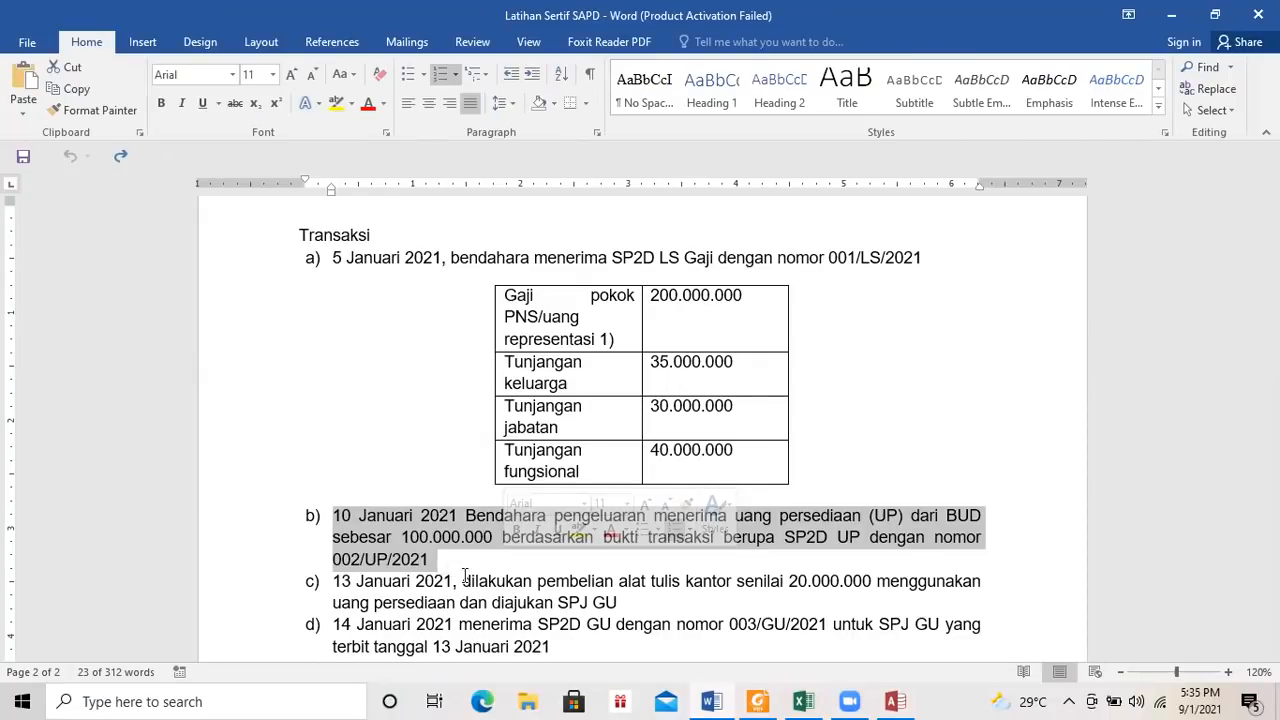
# Switch to the SAPD guide in Foxit Reader and mark the Menerima SP2D UP row, code 101, in red pen.
pyautogui.click(752, 700)
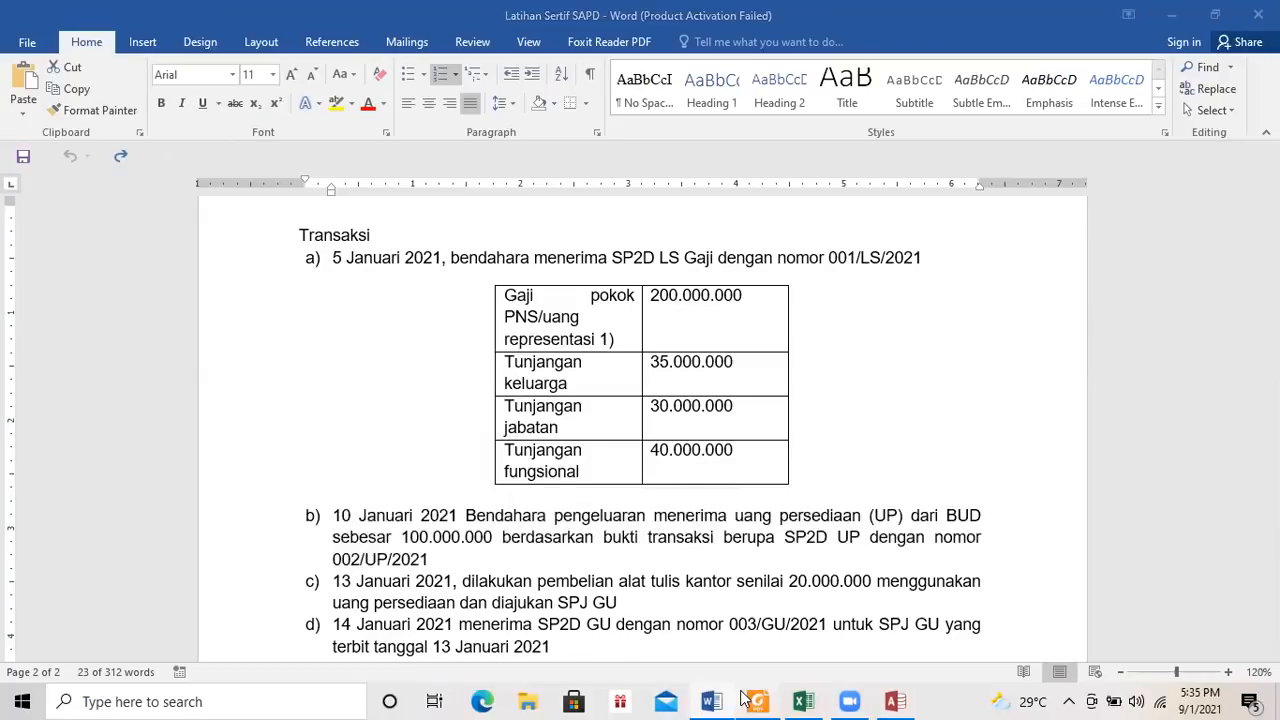
pyautogui.scroll(5, 632, 336)
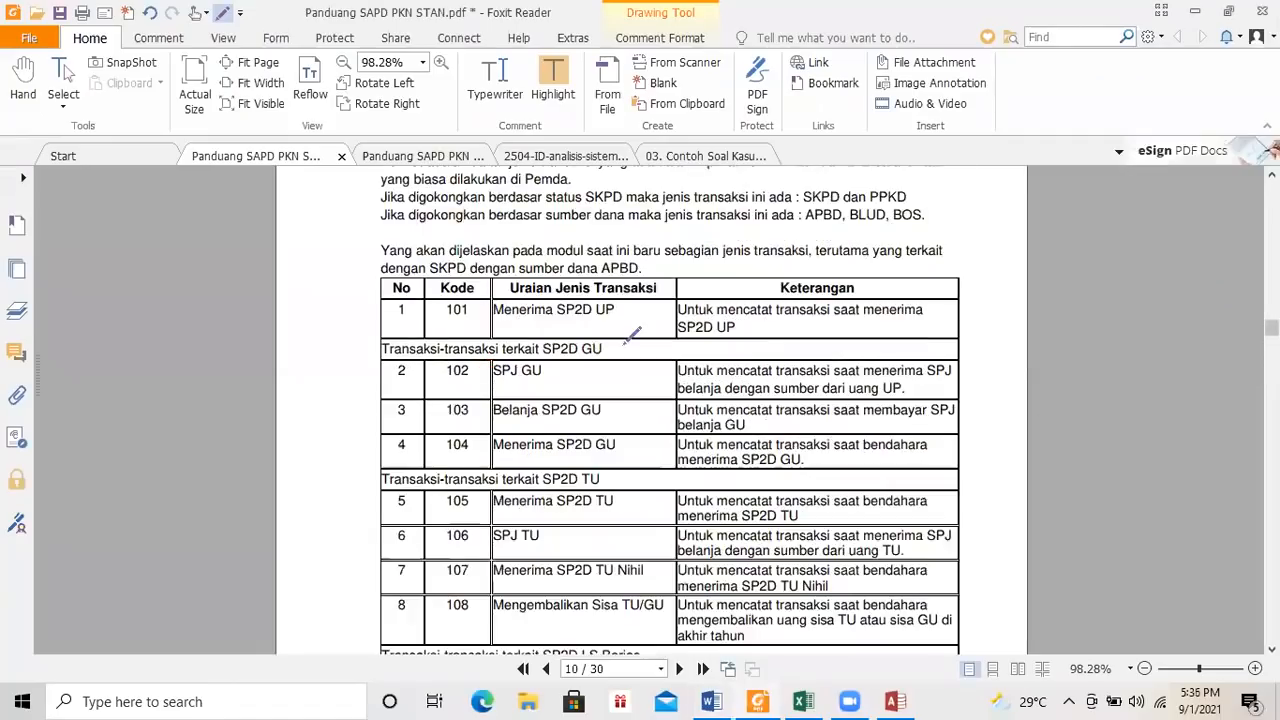
pyautogui.moveTo(494, 322); pyautogui.dragTo(618, 322)
pyautogui.moveTo(379, 294)
pyautogui.mouseDown()
pyautogui.moveTo(368, 316)
pyautogui.moveTo(411, 327)
pyautogui.mouseUp()
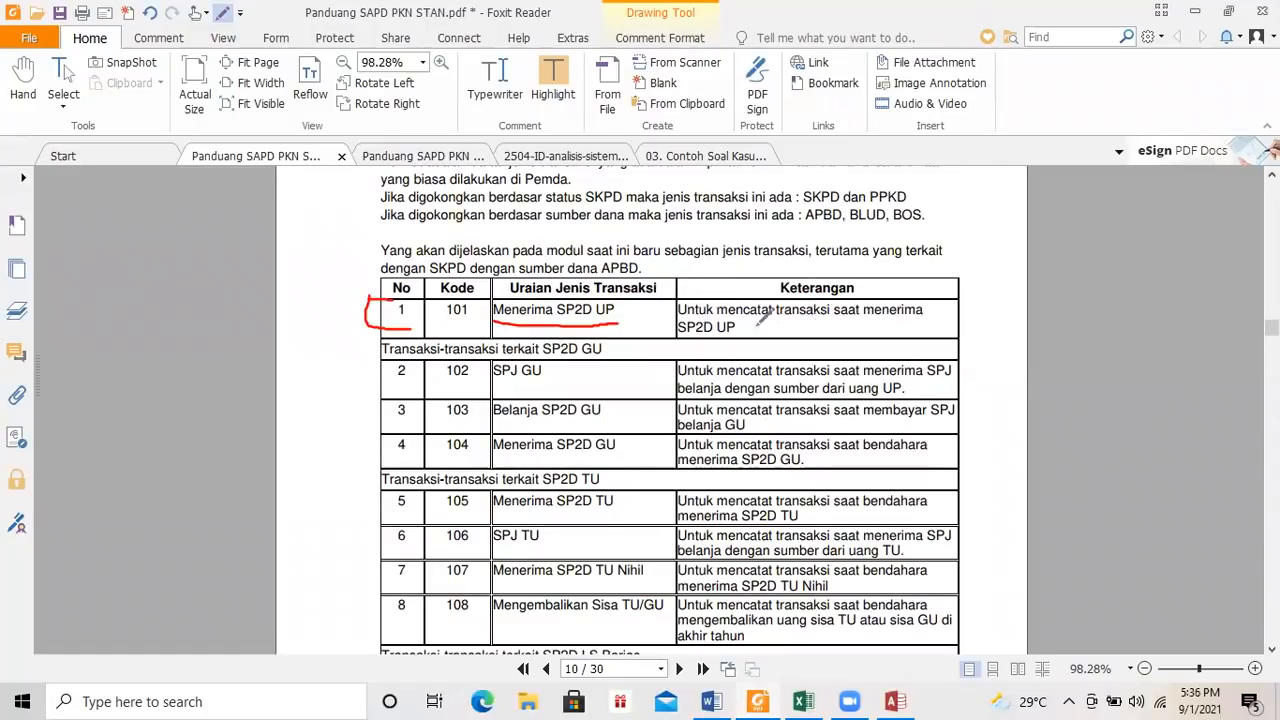
pyautogui.moveTo(680, 338); pyautogui.dragTo(720, 337)
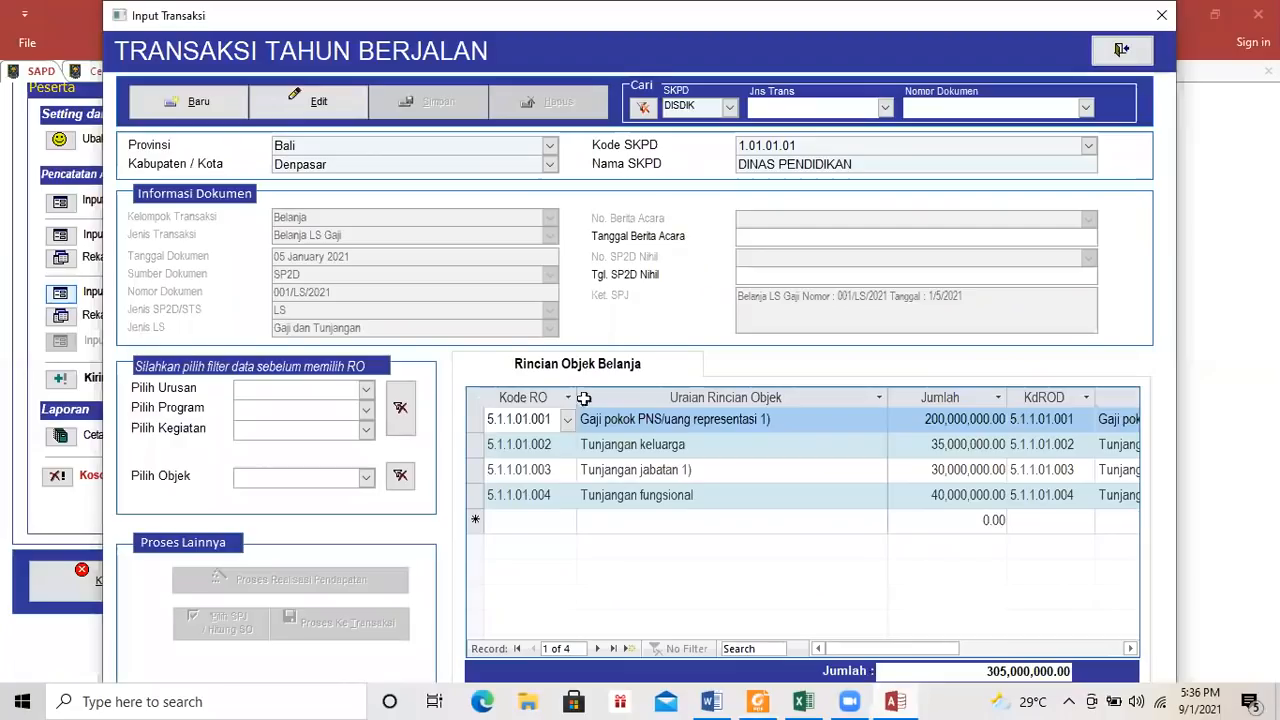
# Return to SAPD and start a new transaction with Kelompok Transaksi Belanja and Jenis Transaksi Menerima SP2D UP.
pyautogui.click(896, 701)
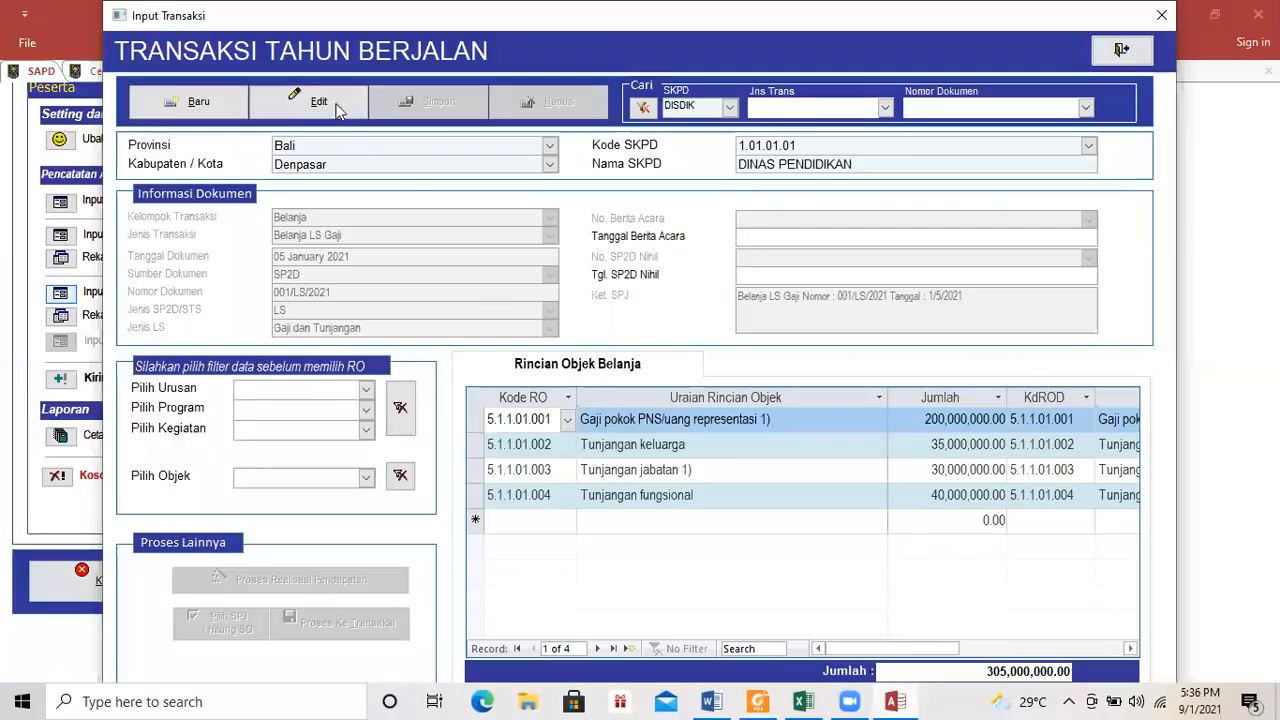
pyautogui.click(230, 118)
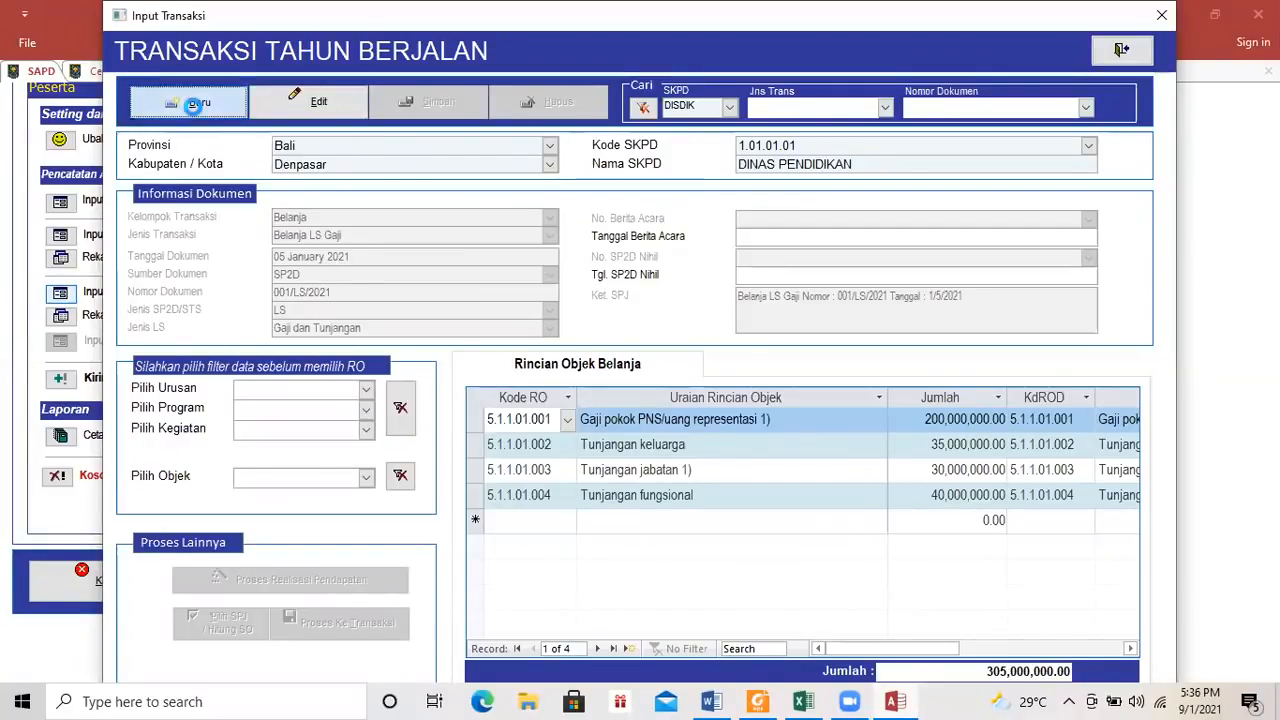
pyautogui.click(549, 222)
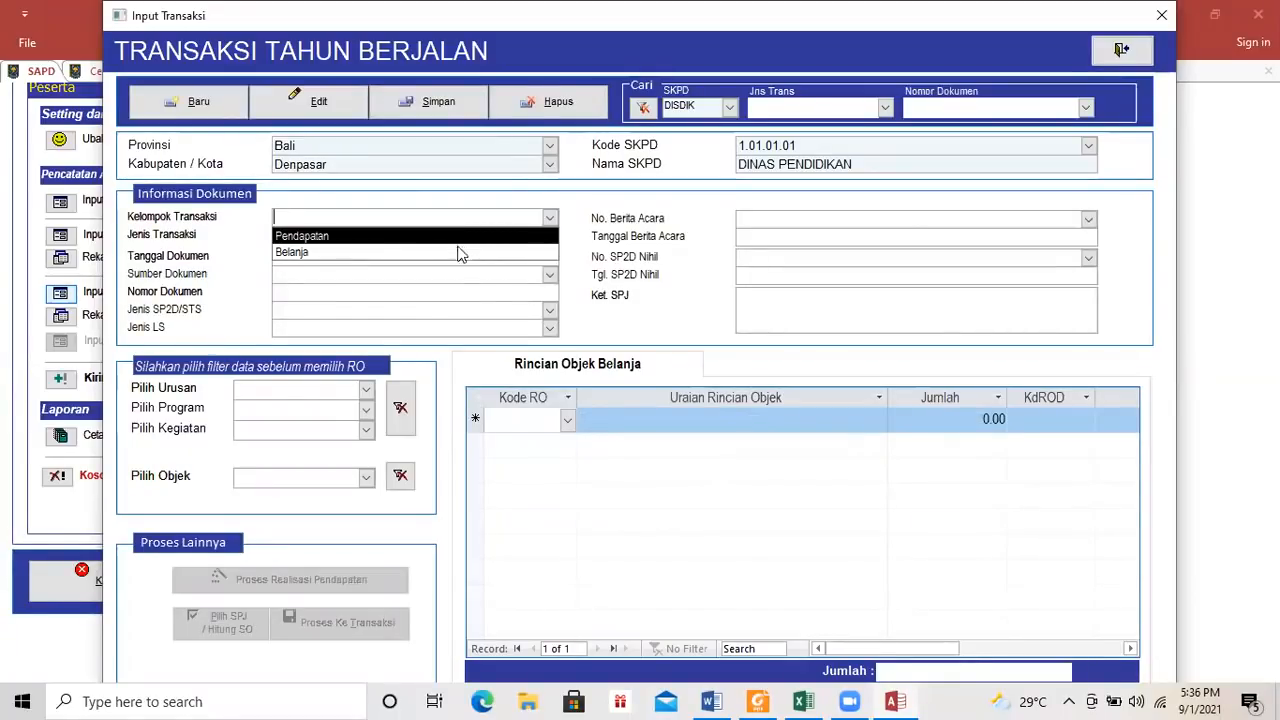
pyautogui.click(457, 252)
pyautogui.click(549, 238)
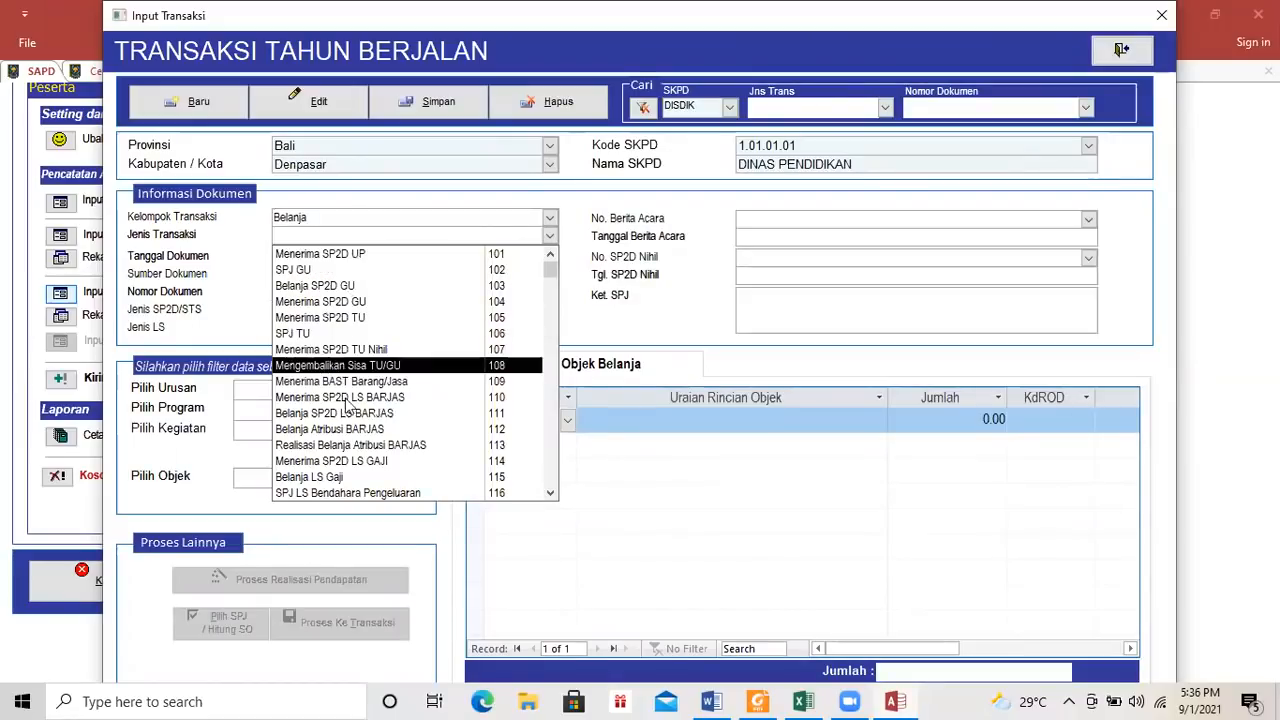
pyautogui.click(330, 256)
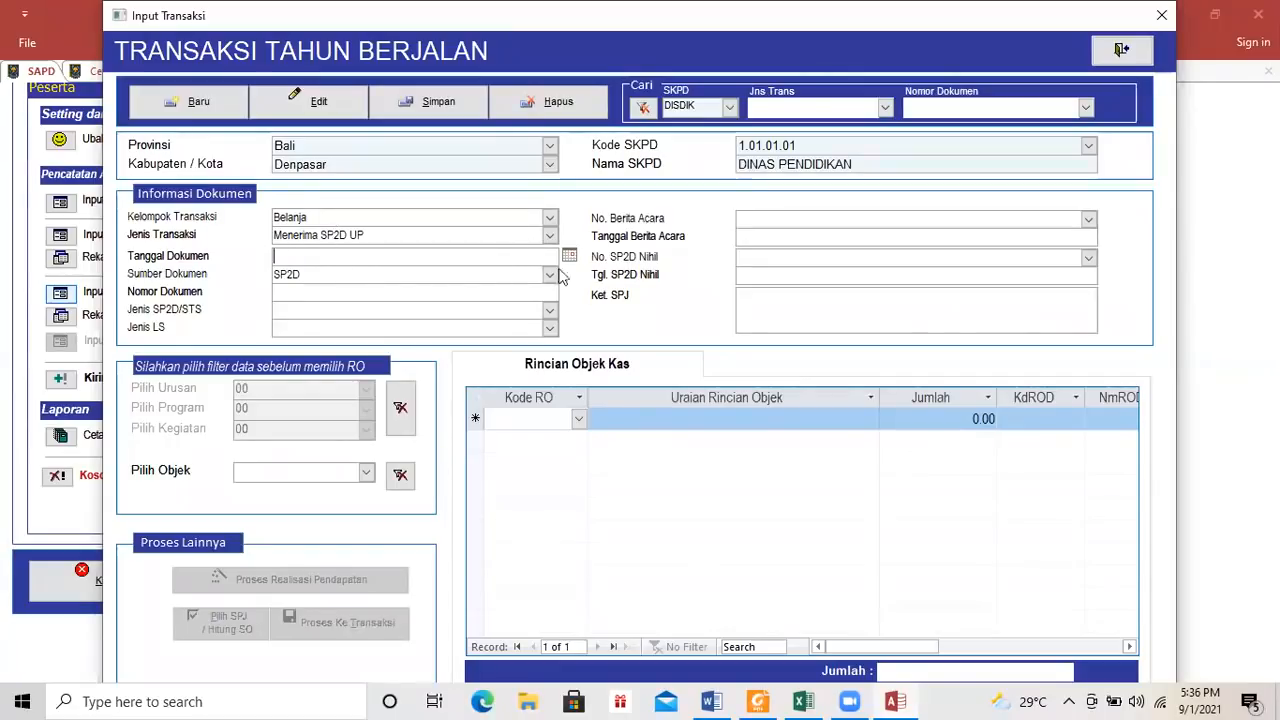
# Set the transaction's Tanggal Dokumen to 10 January 2021.
pyautogui.click(712, 701)
pyautogui.click(728, 700)
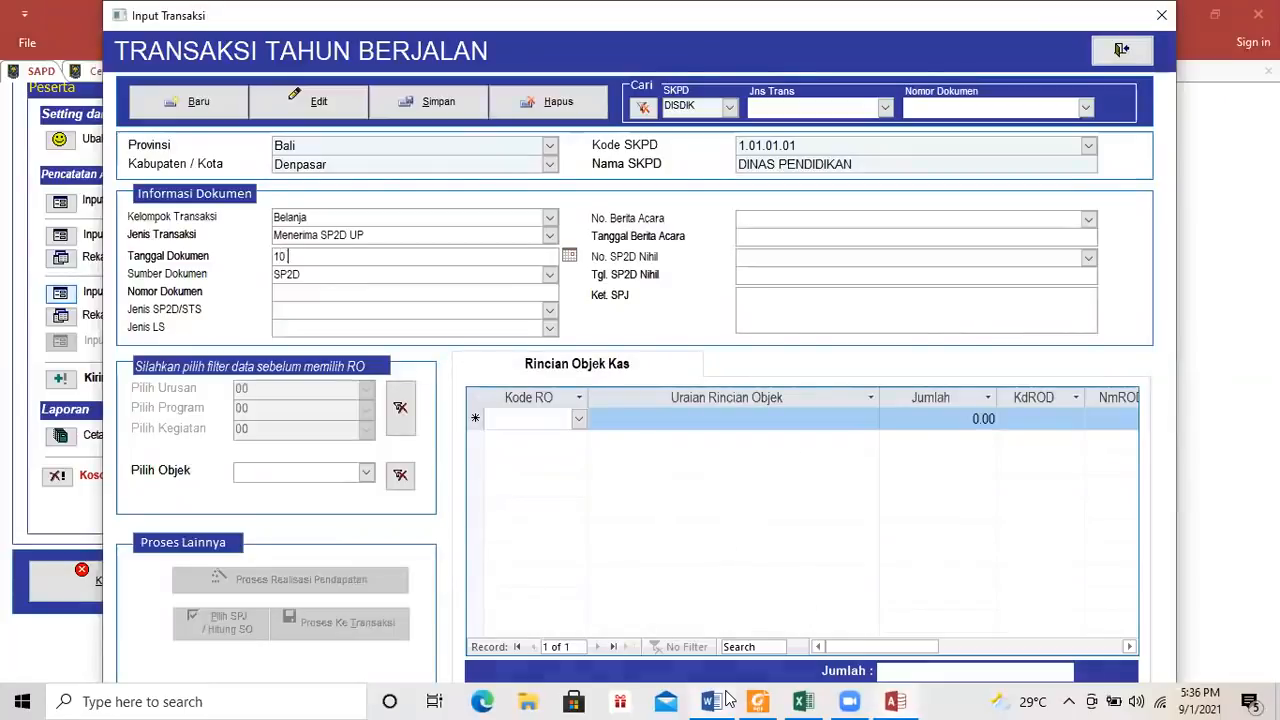
pyautogui.write('jan 21')
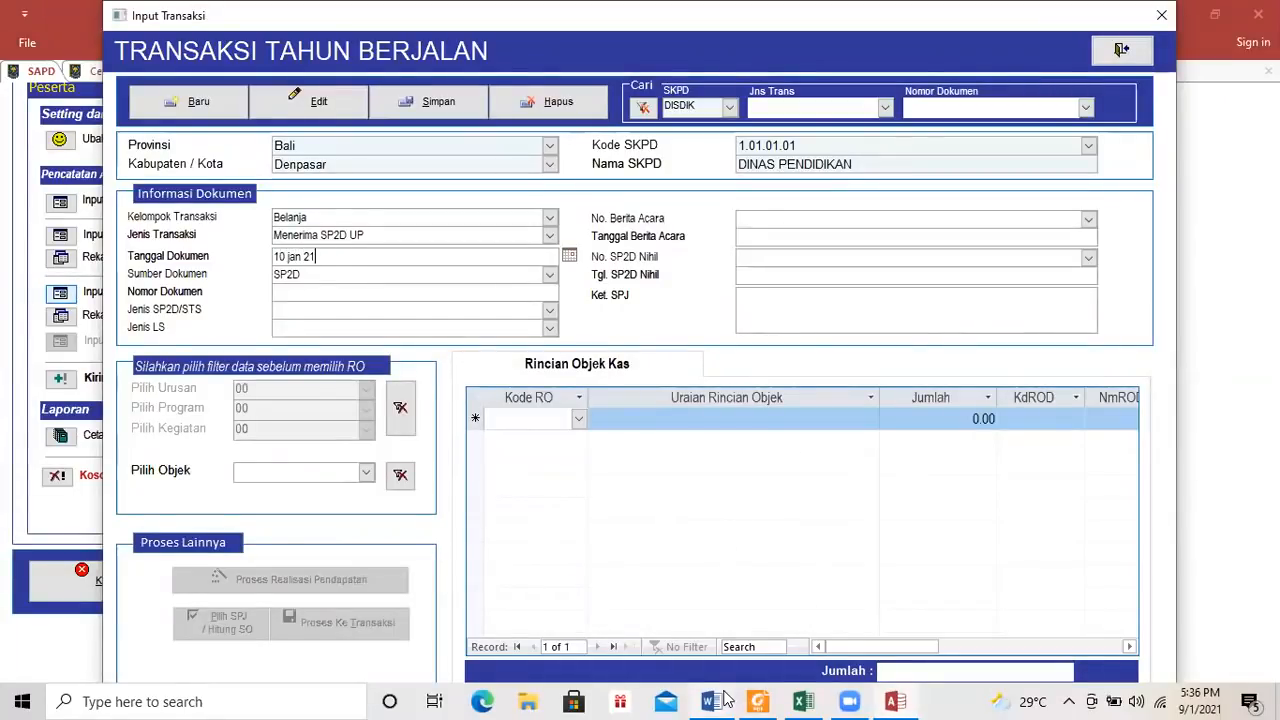
pyautogui.press('Tab')
pyautogui.press('Tab')
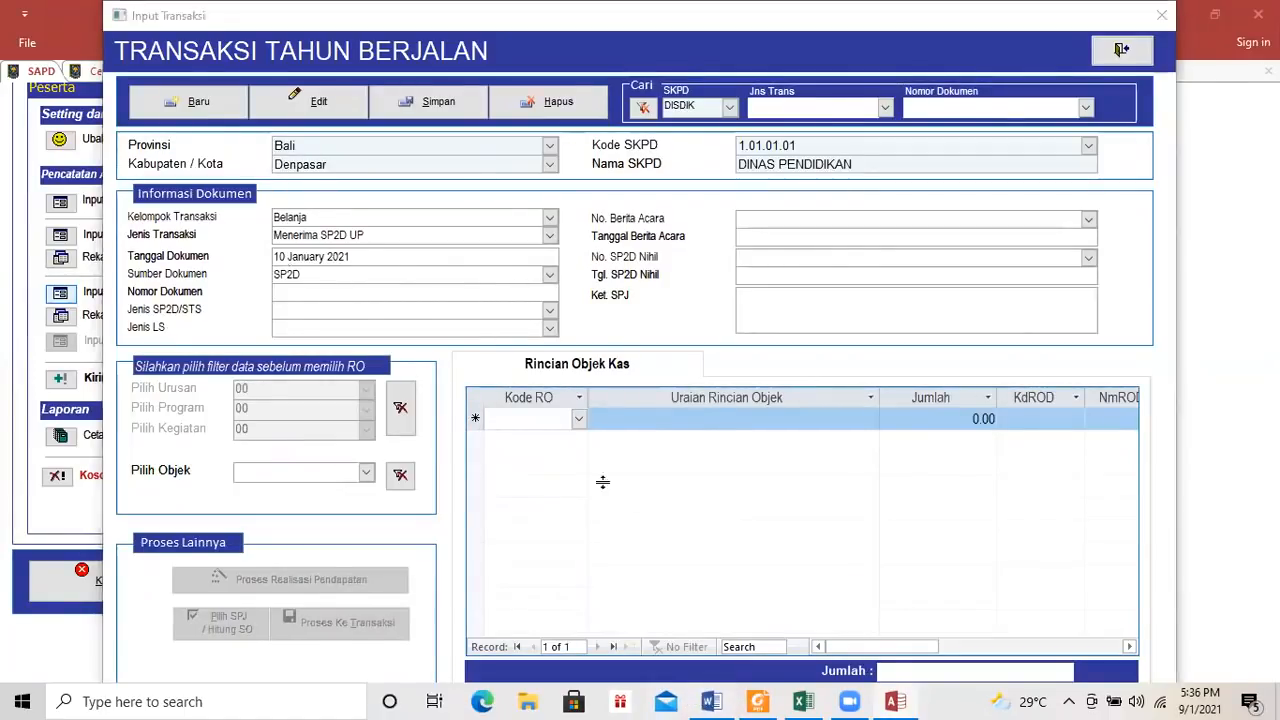
# Copy the number 002/UP/2021 from transaction b in Word into the SAPD transaction's Nomor Dokumen.
pyautogui.click(711, 701)
pyautogui.click(430, 559)
pyautogui.moveTo(424, 559); pyautogui.dragTo(338, 568)
pyautogui.hotkey('ctrl', 'c')
pyautogui.hotkey('alt', 'Tab')
pyautogui.hotkey('ctrl', 'v')
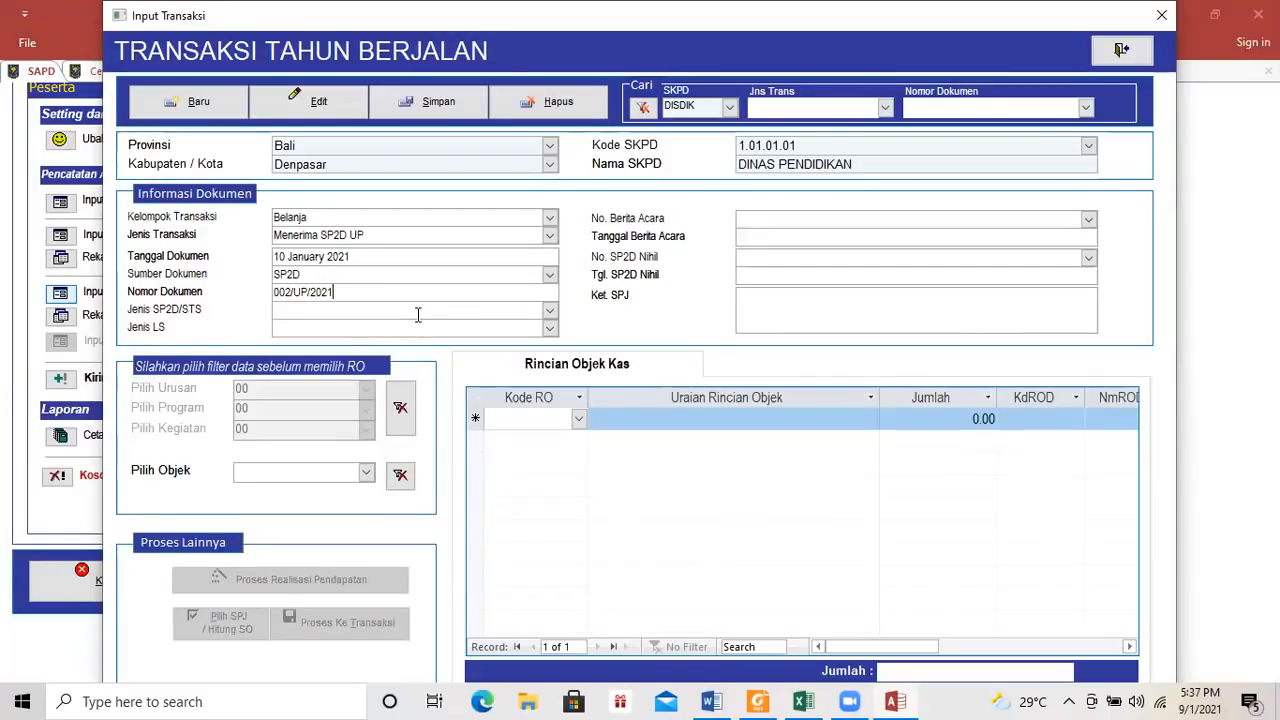
# Set the transaction's Jenis SP2D/STS to UP.
pyautogui.click(362, 313)
pyautogui.click(547, 312)
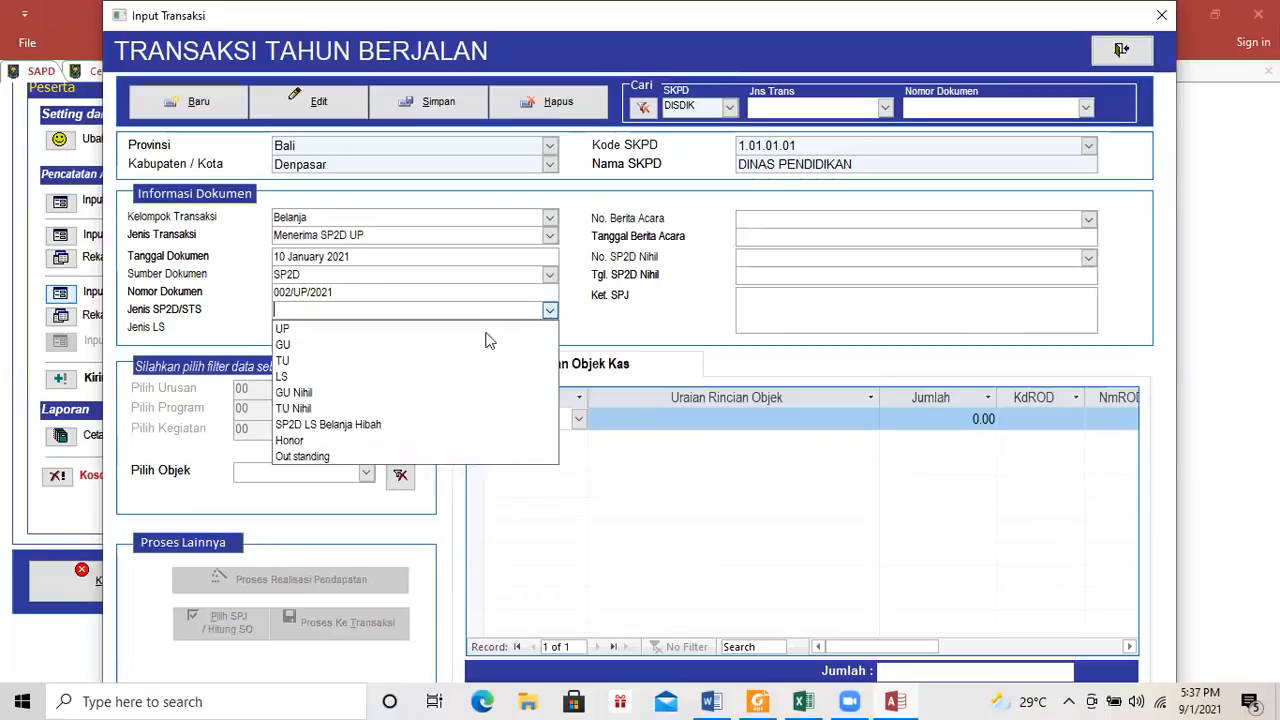
pyautogui.click(440, 335)
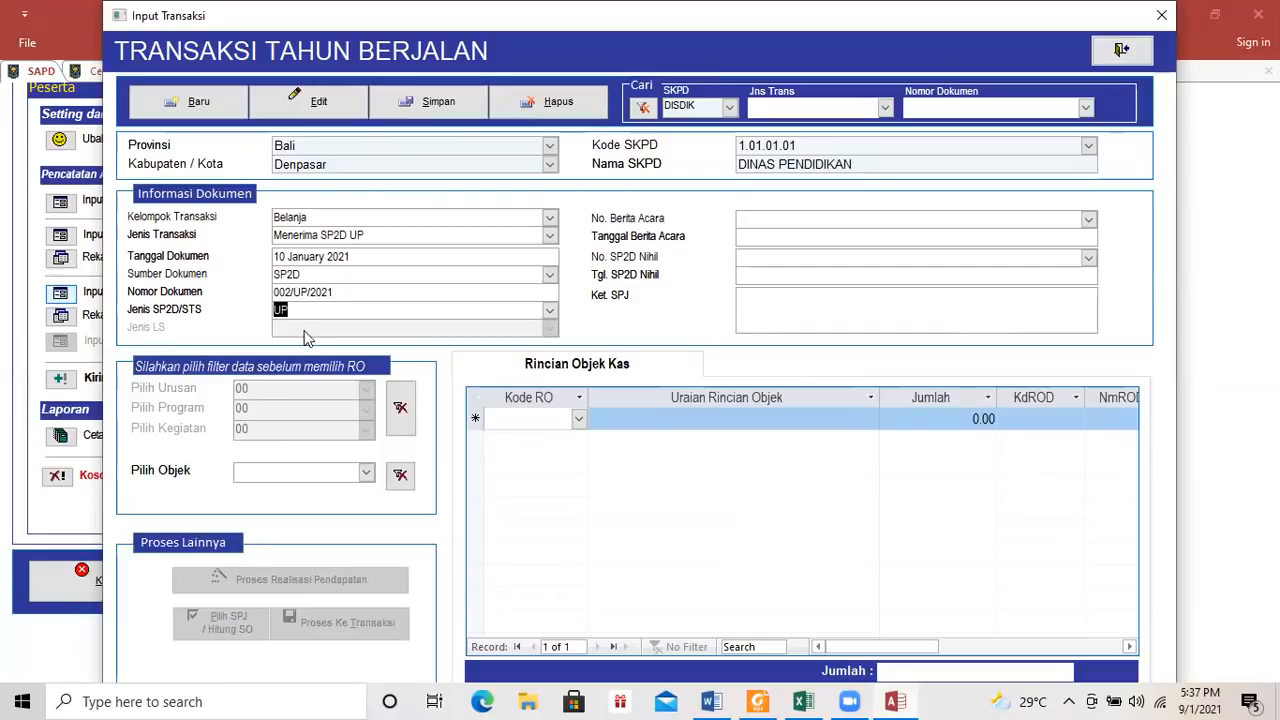
pyautogui.click(416, 309)
pyautogui.click(549, 310)
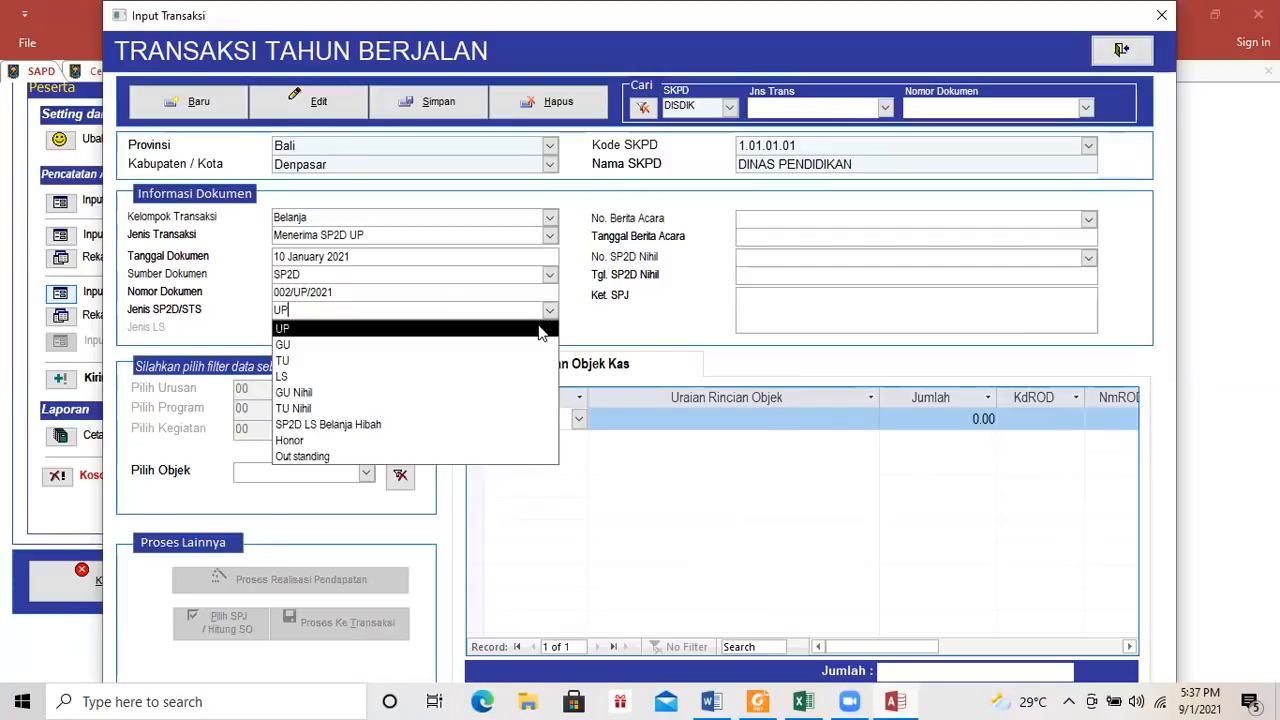
pyautogui.click(540, 332)
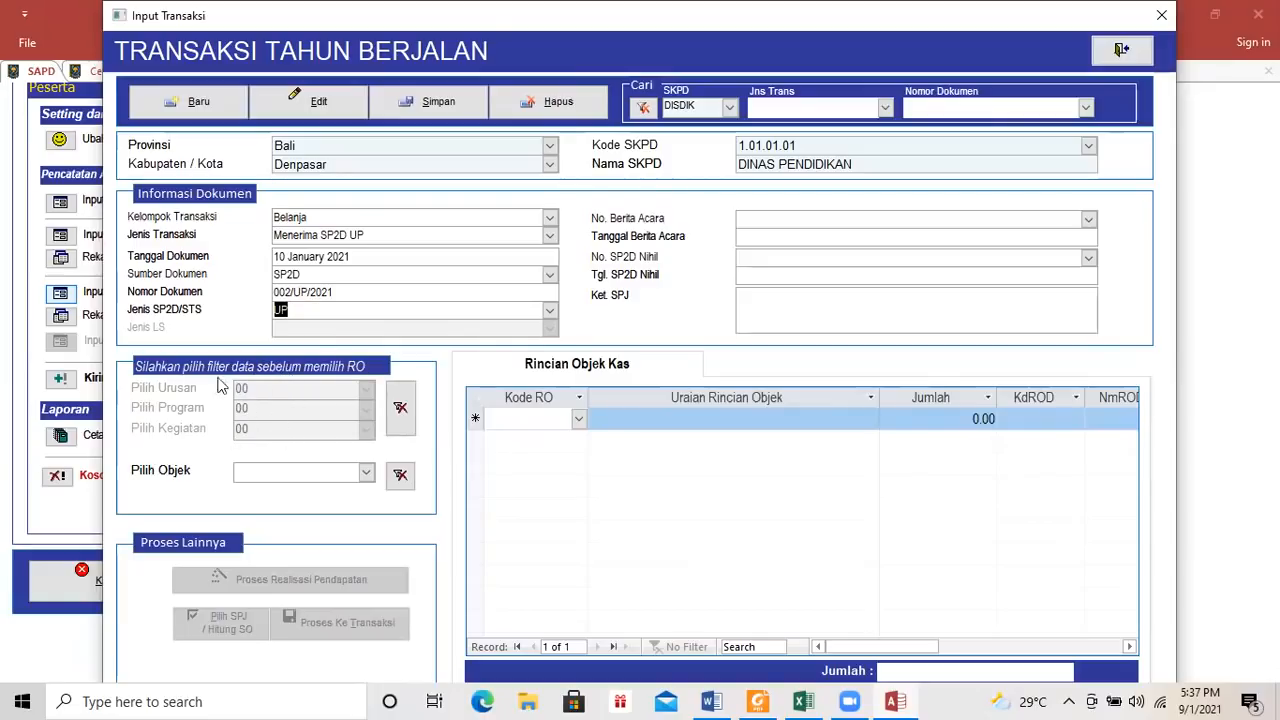
# Filter by object 1.1.1.03, add Kas Di Bendahara Pengeluaran (1.1.1.03.001) with Jumlah 100,000,000, and save and close the transaction.
pyautogui.click(253, 474)
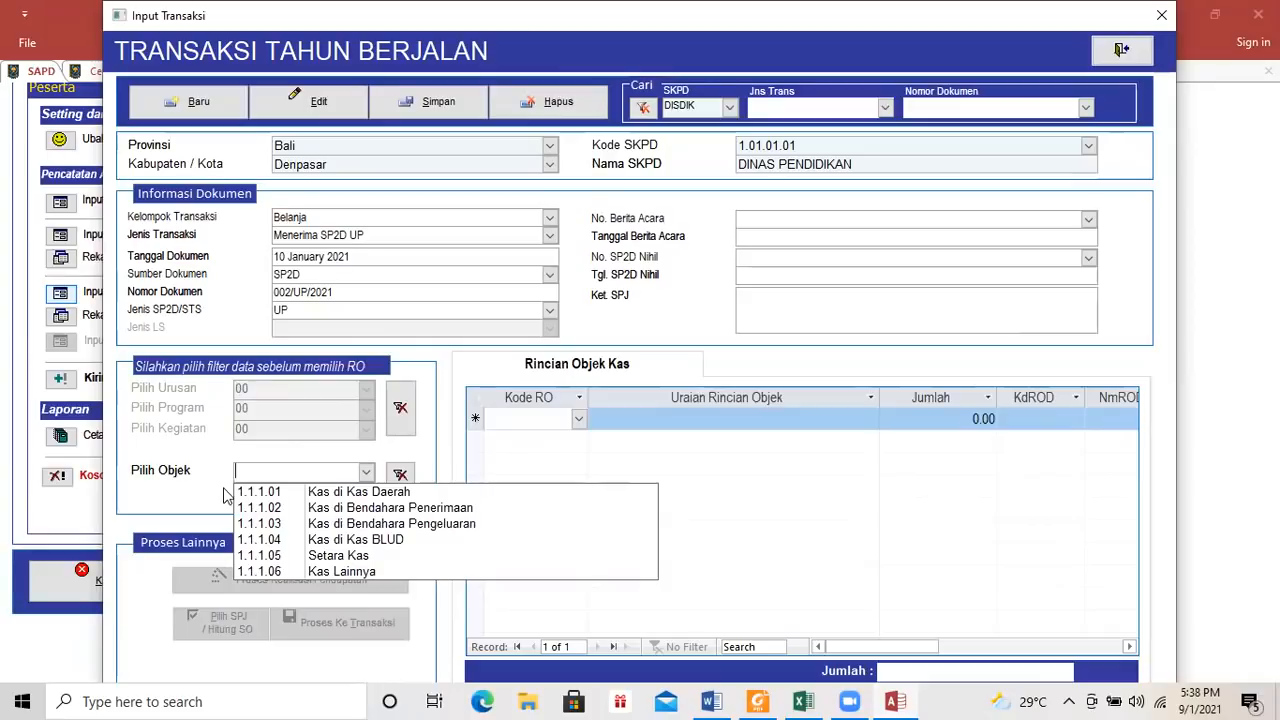
pyautogui.click(344, 524)
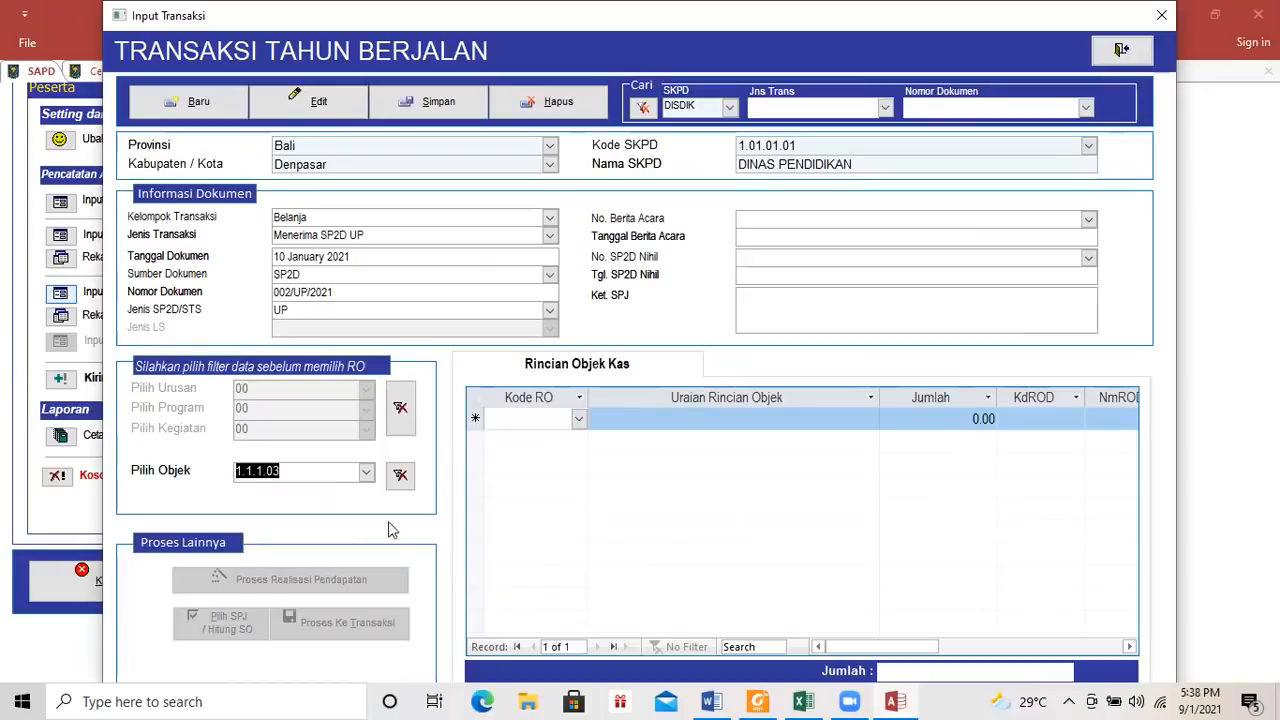
pyautogui.click(579, 420)
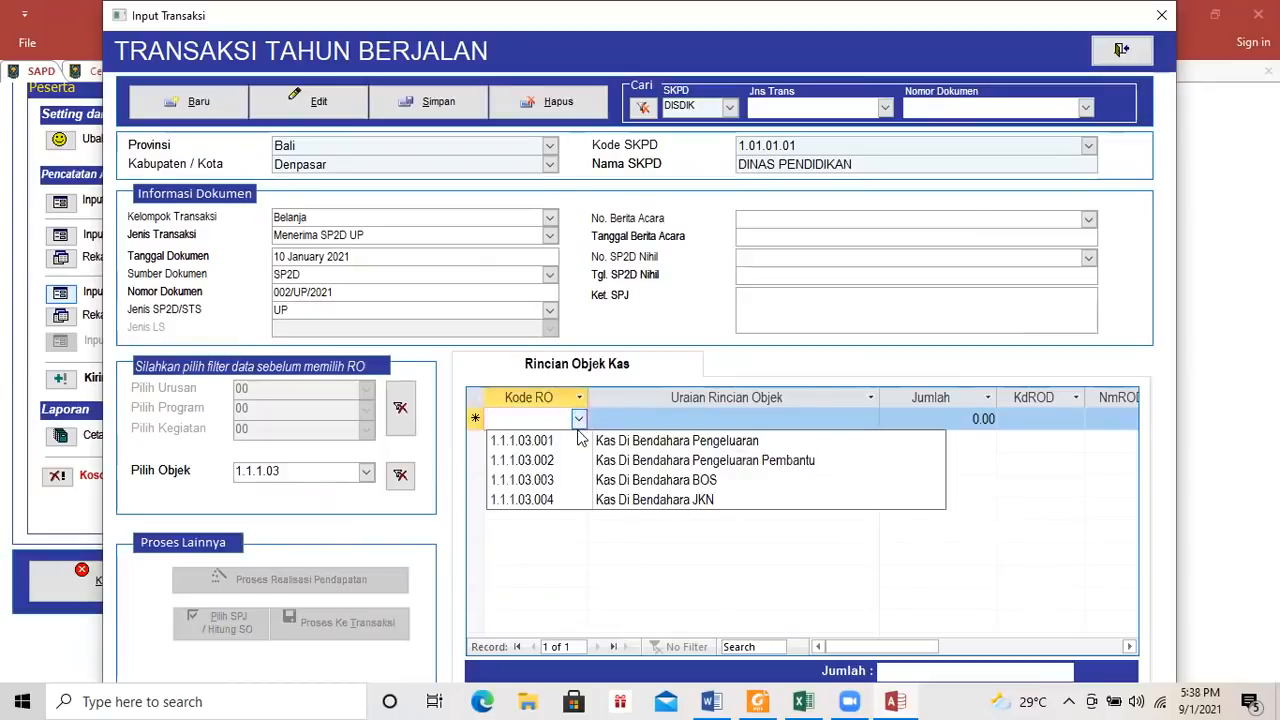
pyautogui.click(676, 444)
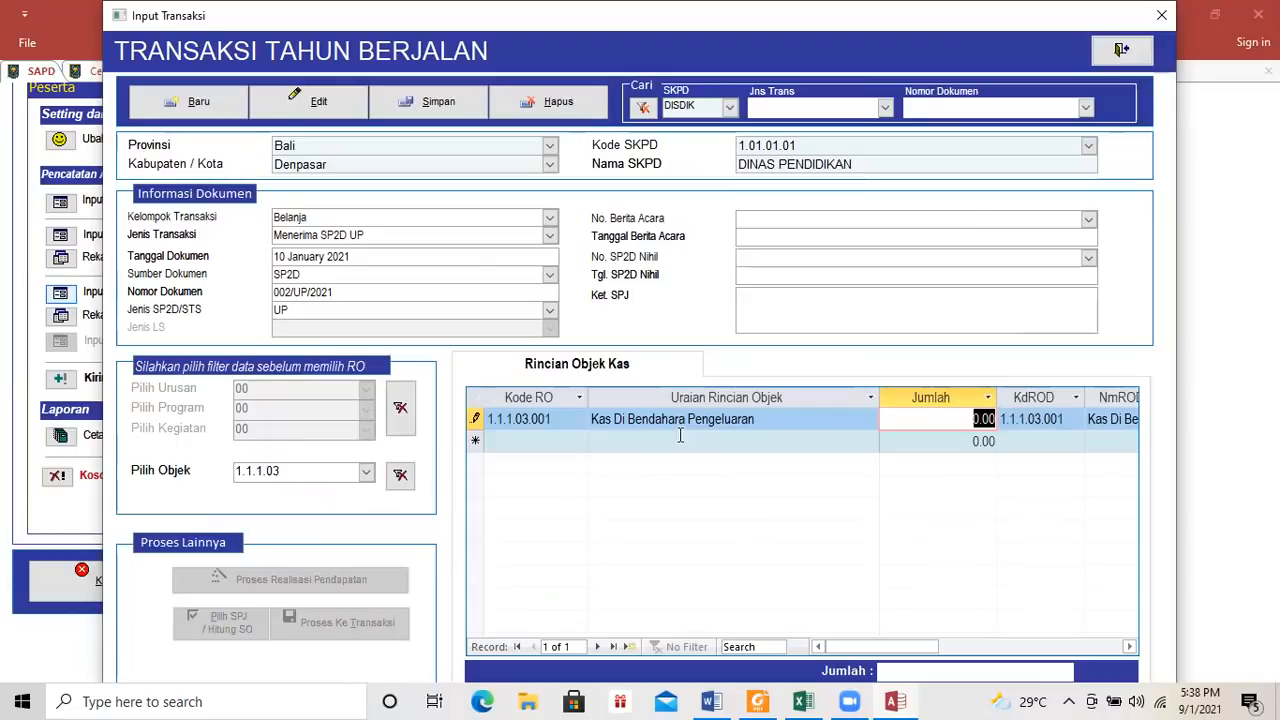
pyautogui.write('1')
pyautogui.write('0')
pyautogui.write('0,000,000')
pyautogui.press('Down')
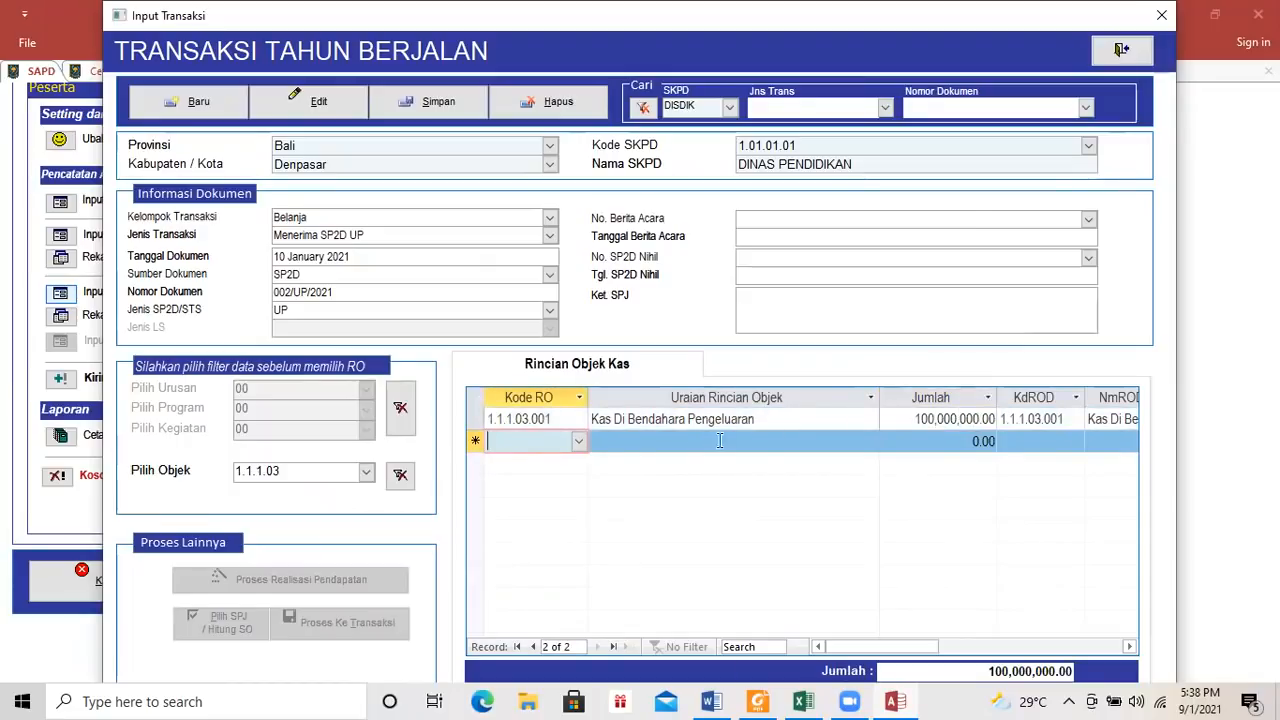
pyautogui.click(434, 104)
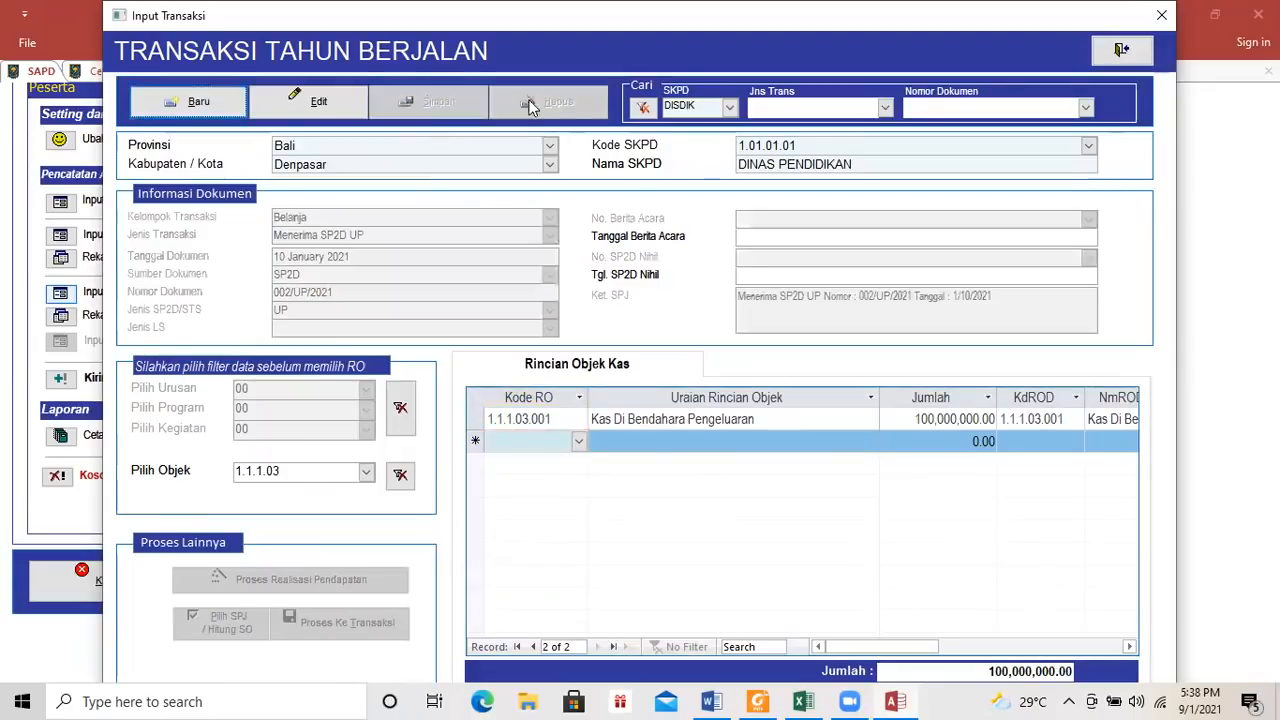
pyautogui.click(1160, 16)
# Open the Jurnal Umum report from Cetak Laporan, examine the Menerima SP2D UP entry, and close the report.
pyautogui.click(90, 79)
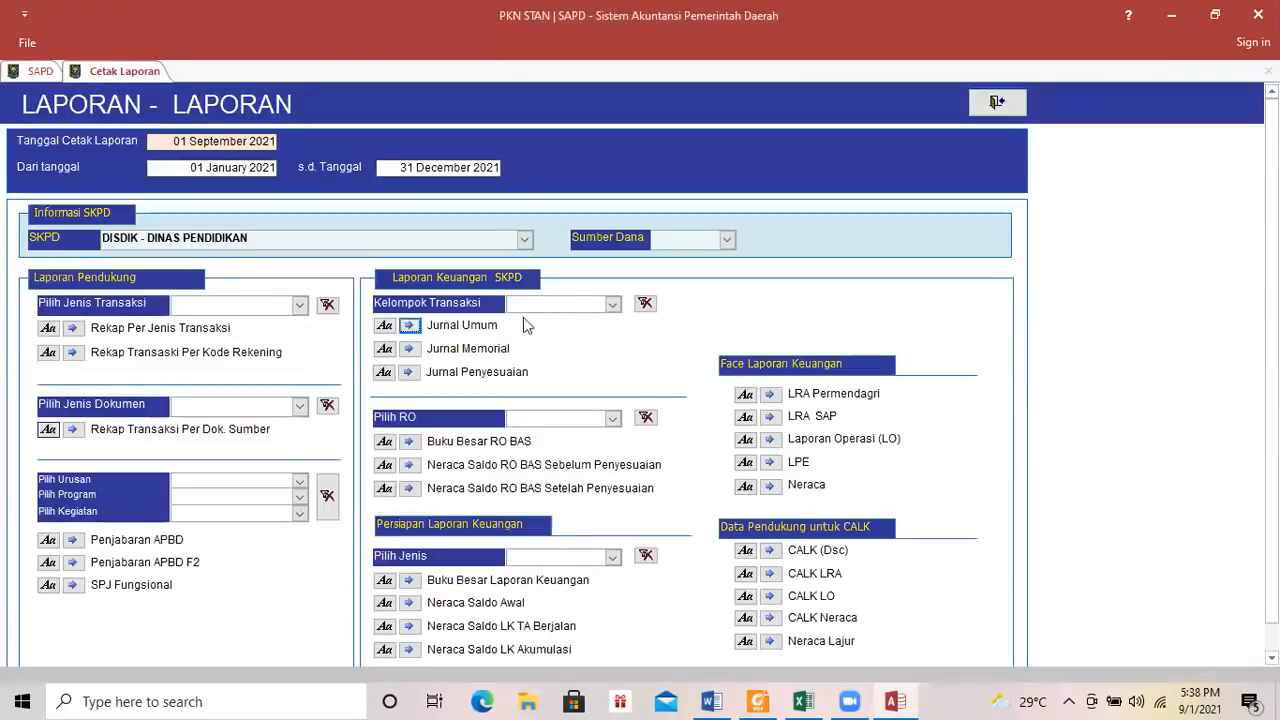
pyautogui.click(409, 324)
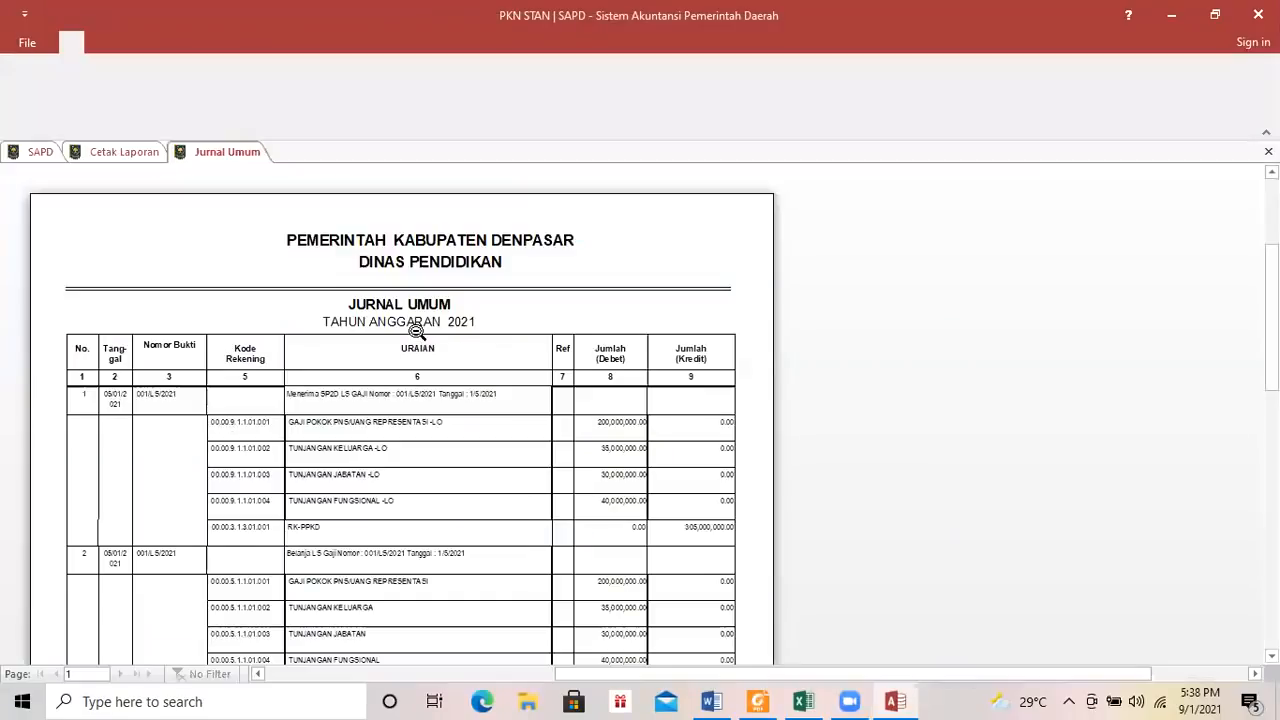
pyautogui.scroll(-10, 1171, 466)
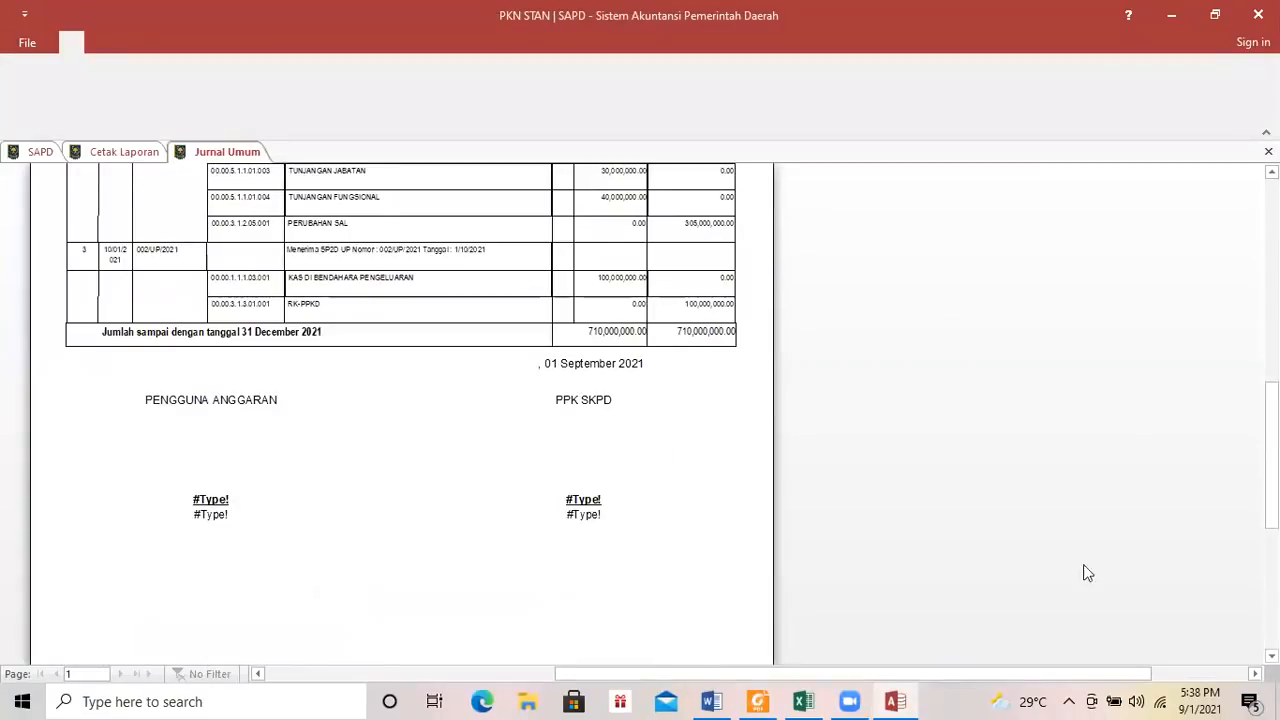
pyautogui.click(363, 317)
pyautogui.click(655, 405)
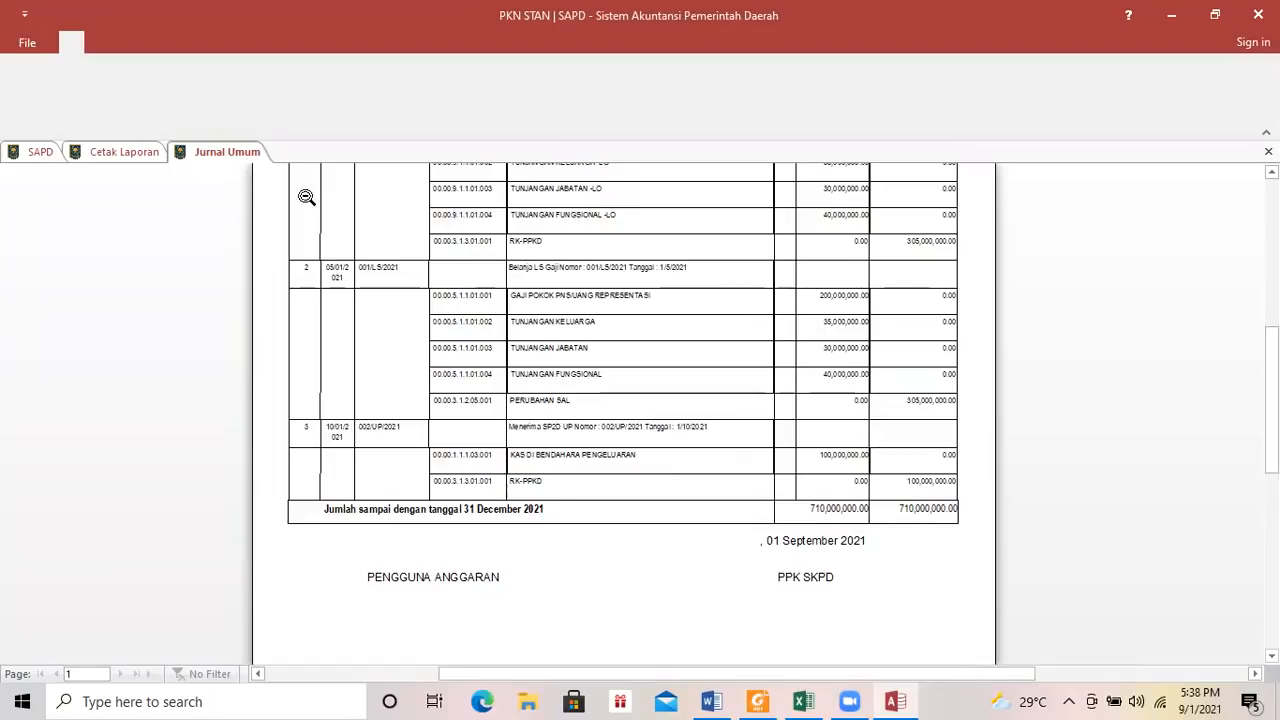
pyautogui.click(1268, 152)
# Reopen Input Transaksi Tahun Berjalan, and switch to Word to highlight the text of transactions b and a in yellow.
pyautogui.click(40, 72)
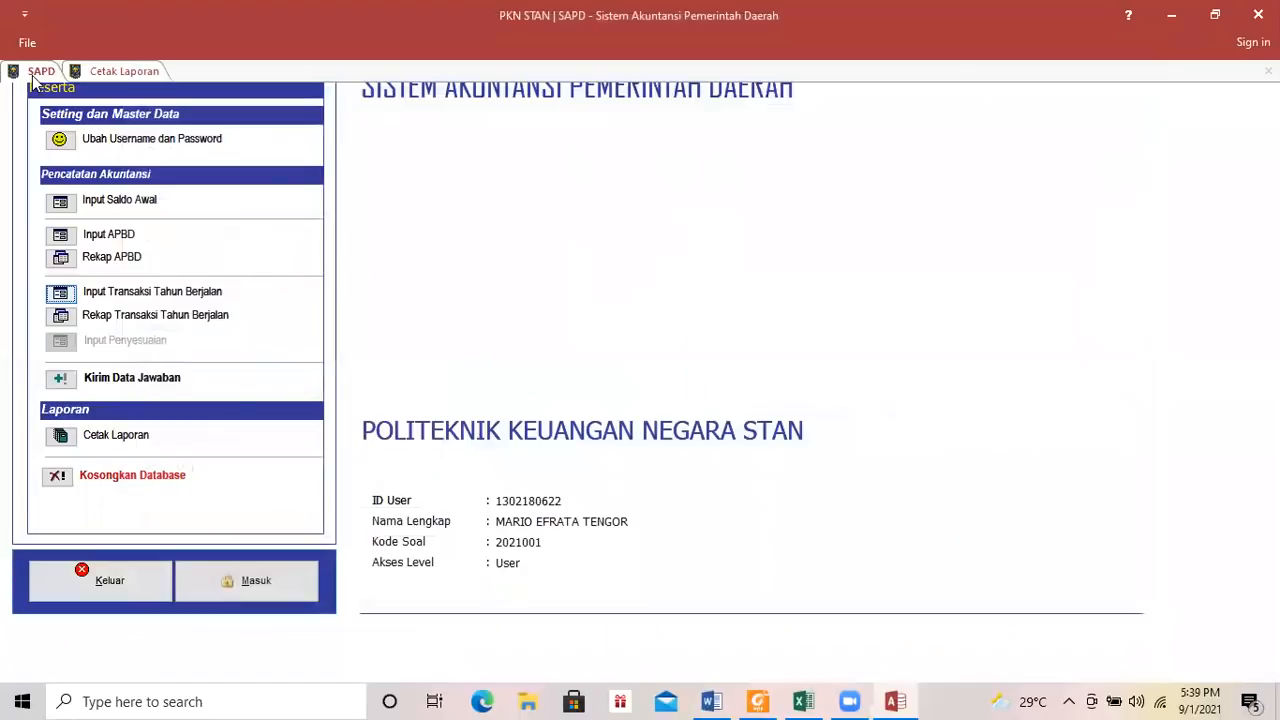
pyautogui.click(58, 294)
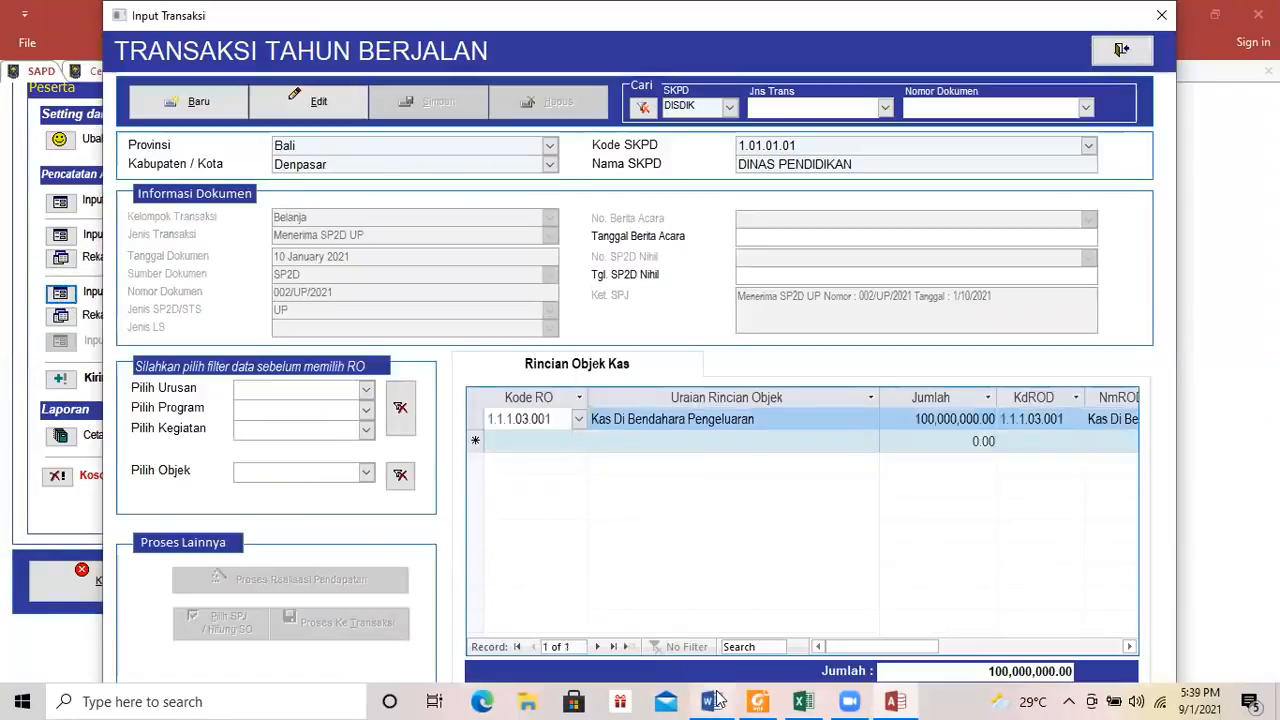
pyautogui.click(712, 701)
pyautogui.moveTo(532, 554); pyautogui.dragTo(333, 515)
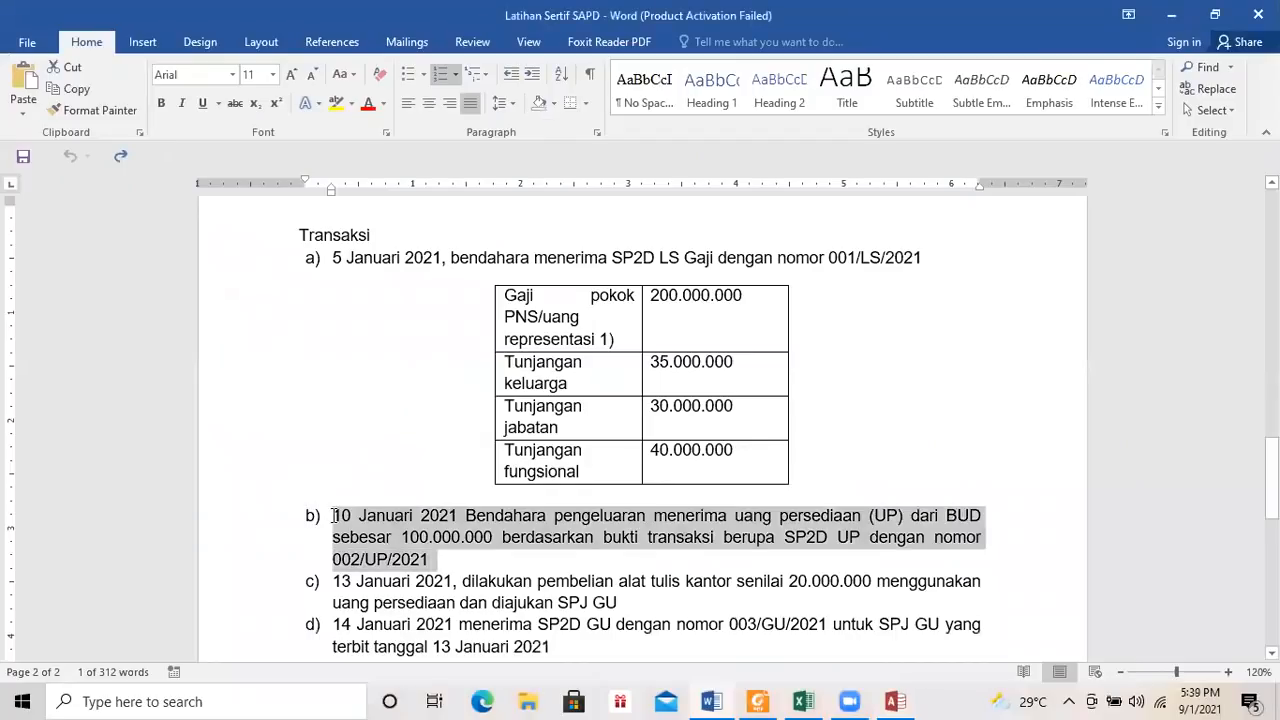
pyautogui.click(336, 104)
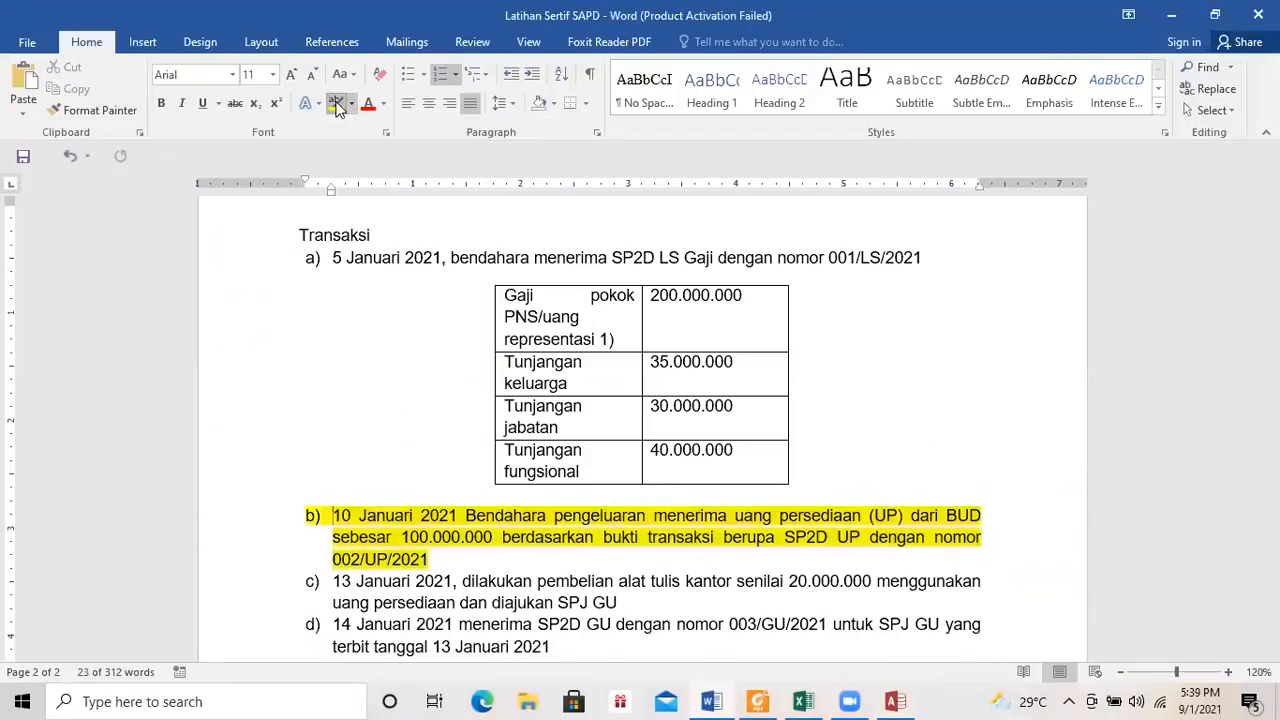
pyautogui.moveTo(928, 258); pyautogui.dragTo(333, 246)
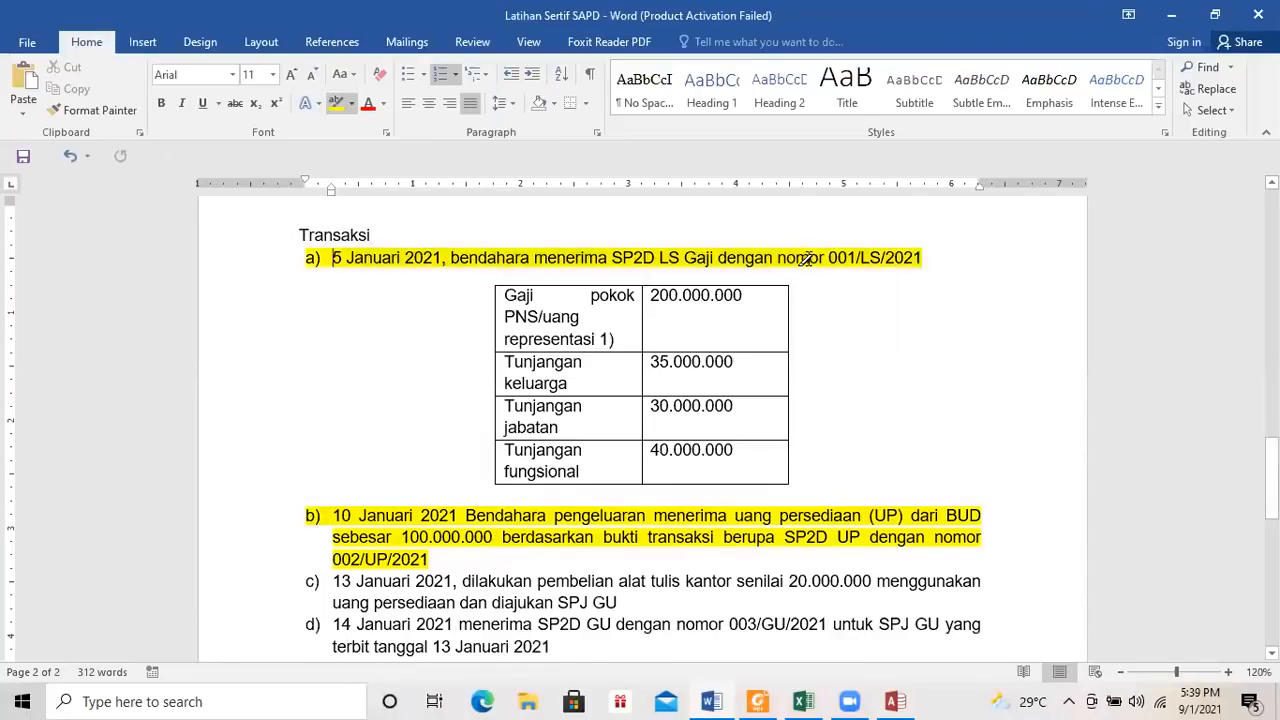
pyautogui.moveTo(763, 258); pyautogui.dragTo(857, 258)
pyautogui.click(336, 105)
# Read transaction c about the alat tulis kantor purchase of 20.000.000 on 13 January 2021.
pyautogui.scroll(-3, 363, 358)
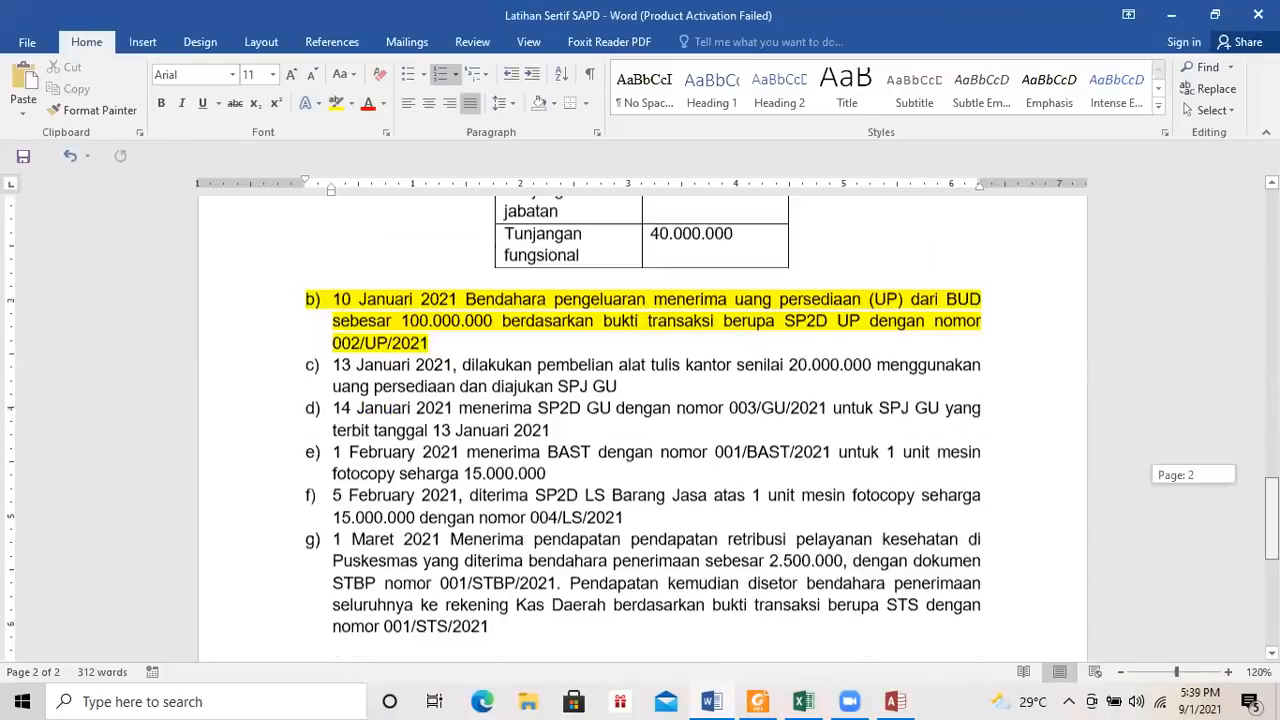
pyautogui.moveTo(420, 362); pyautogui.dragTo(617, 355)
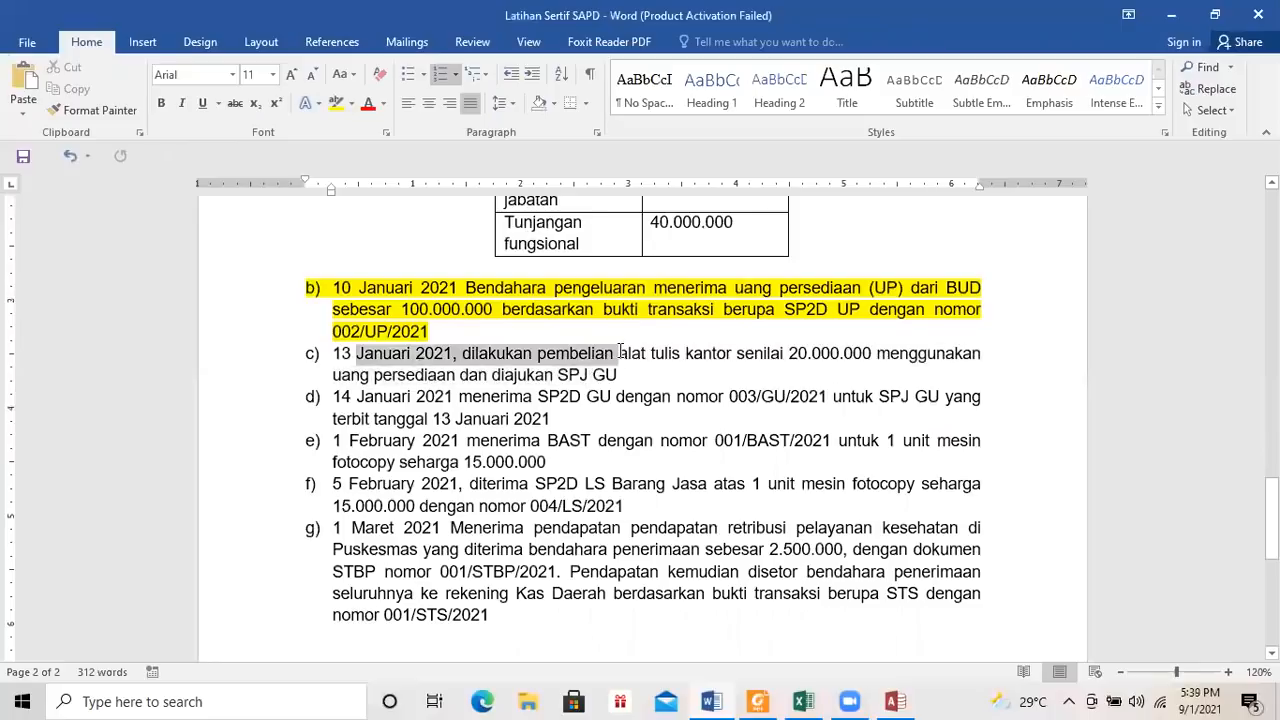
pyautogui.click(669, 358)
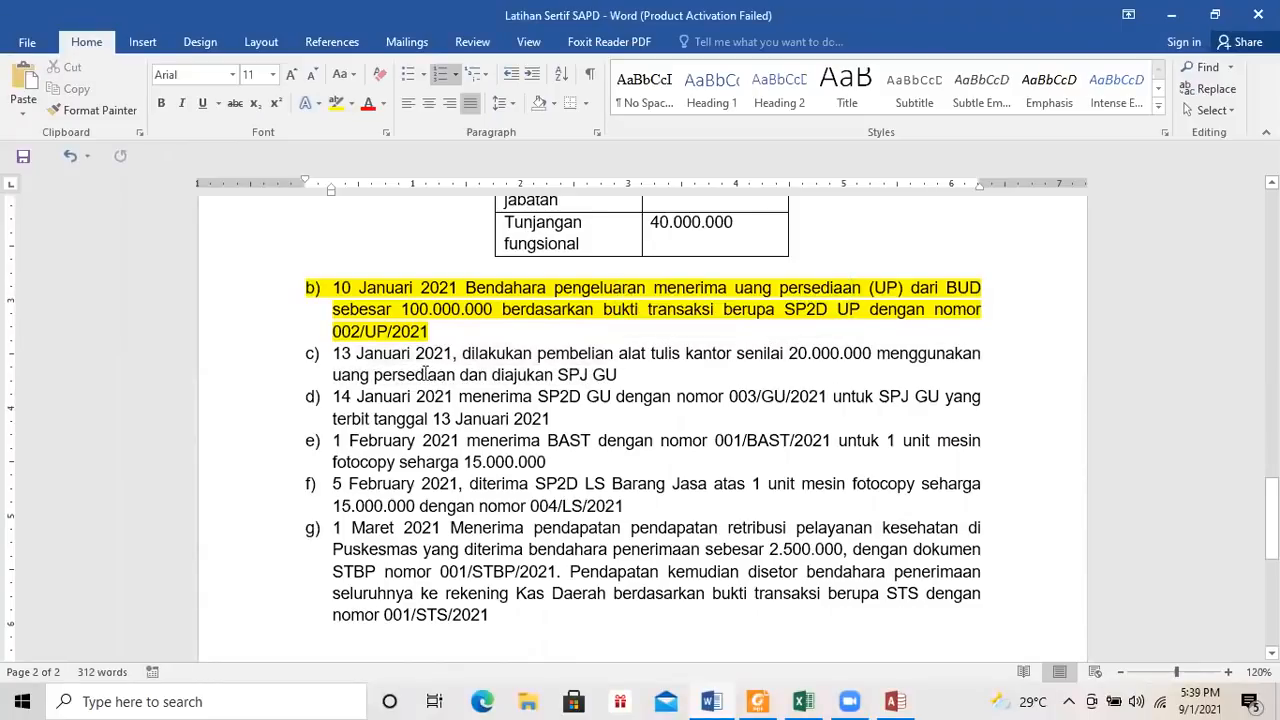
# Switch to the SAPD guide in Foxit Reader, bracket the SP2D GU transaction types in red, and underline SPJ GU (102).
pyautogui.moveTo(410, 378); pyautogui.dragTo(610, 385)
pyautogui.click(607, 380)
pyautogui.click(757, 701)
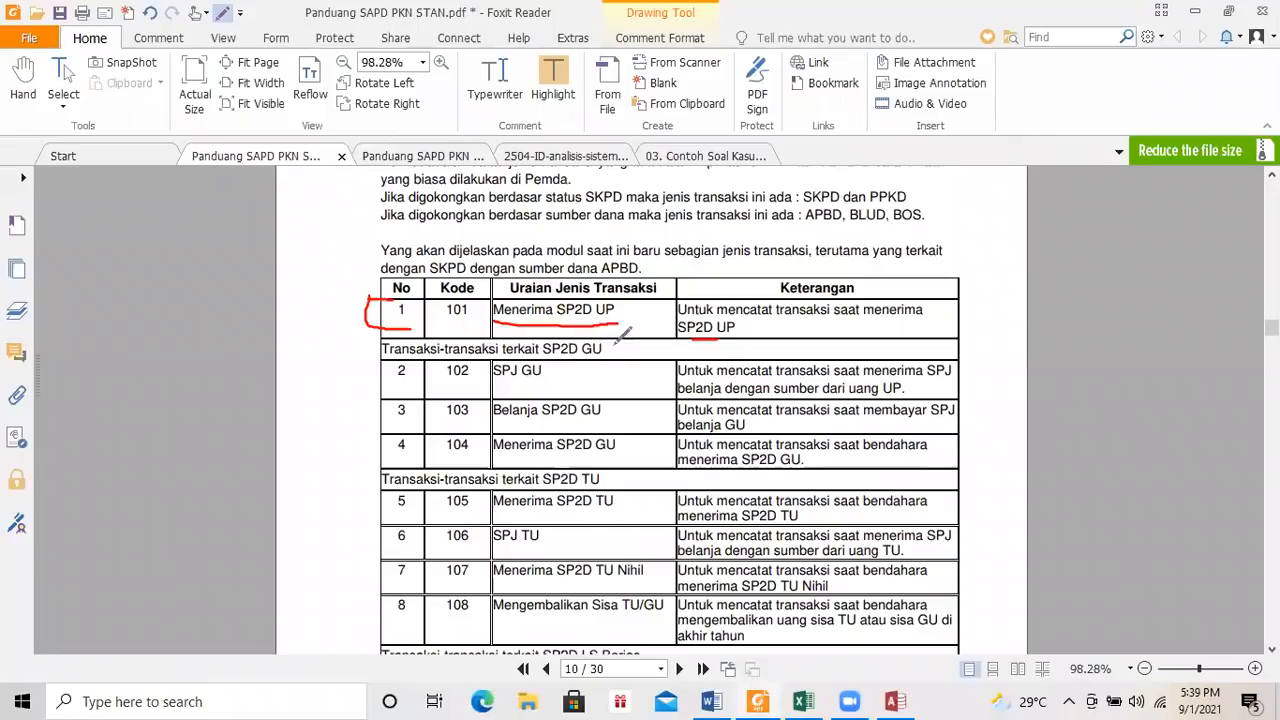
pyautogui.moveTo(612, 347)
pyautogui.mouseDown()
pyautogui.moveTo(652, 408)
pyautogui.moveTo(651, 452)
pyautogui.moveTo(636, 456)
pyautogui.mouseUp()
pyautogui.moveTo(481, 384); pyautogui.dragTo(547, 384)
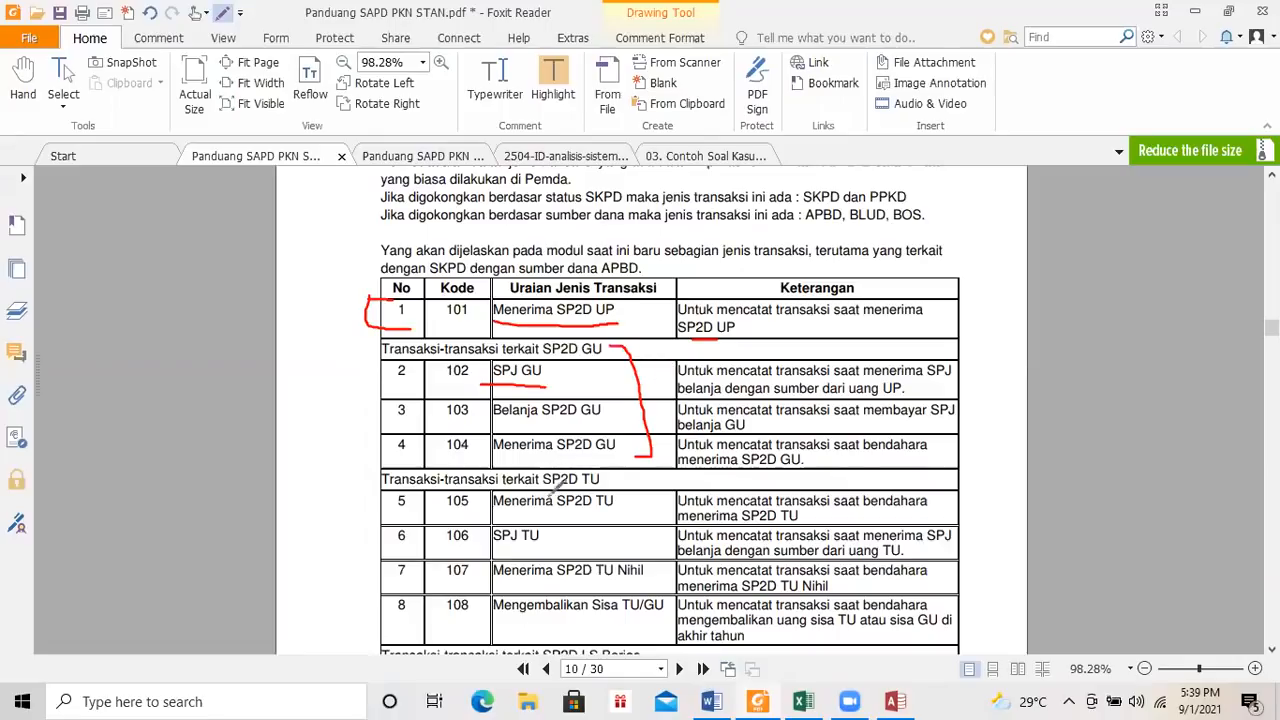
# Back in SAPD, start a new transaction with Kelompok Transaksi Belanja and Jenis Transaksi SPJ GU, and switch to Word to consult transaction c.
pyautogui.click(893, 701)
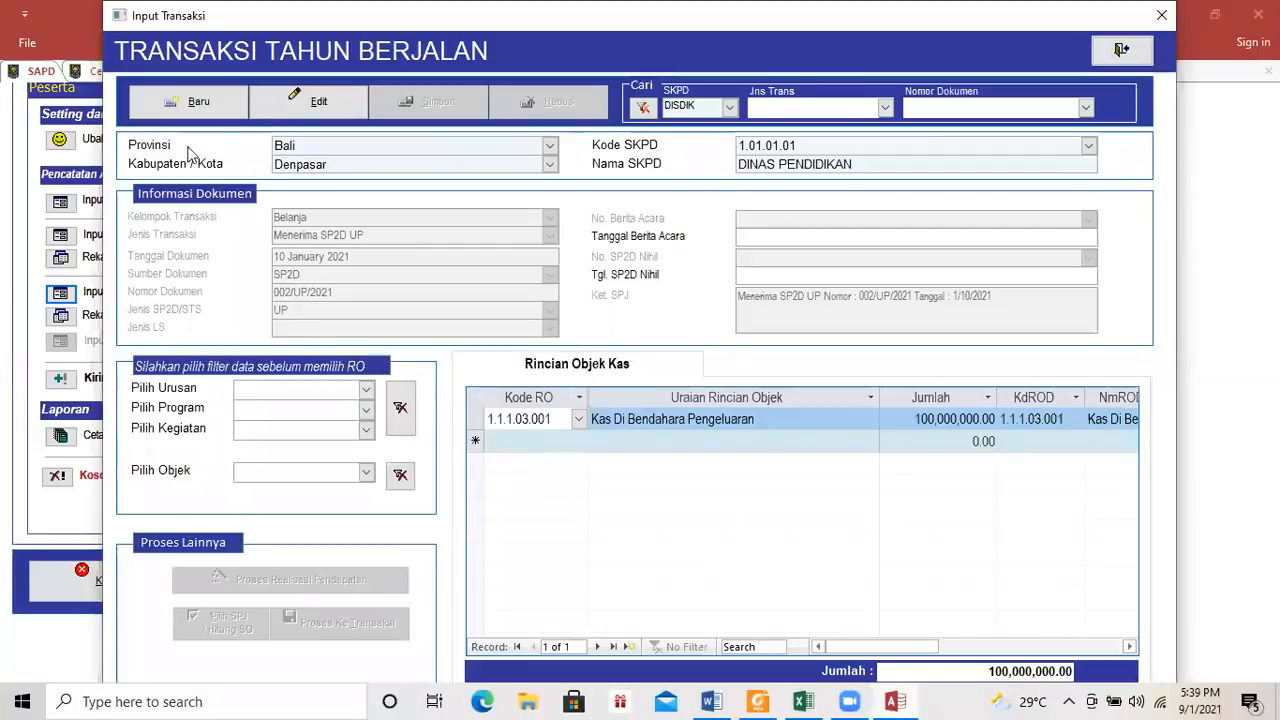
pyautogui.click(200, 103)
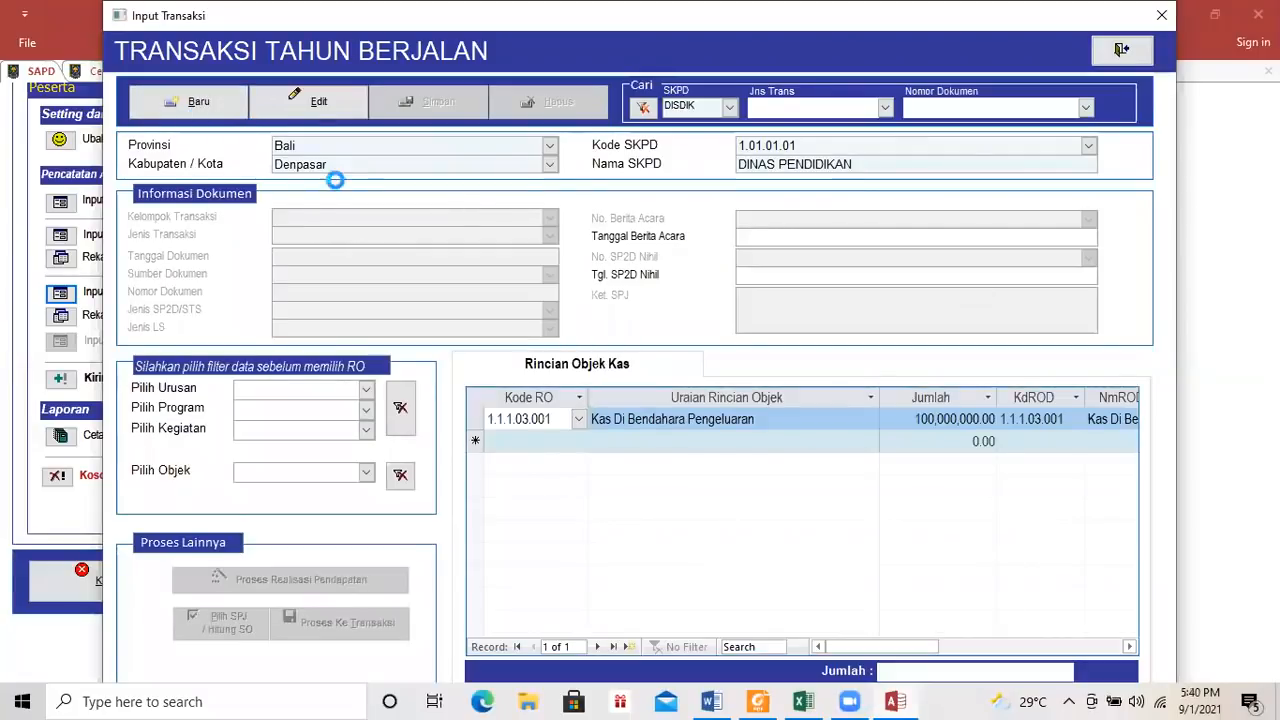
pyautogui.click(550, 217)
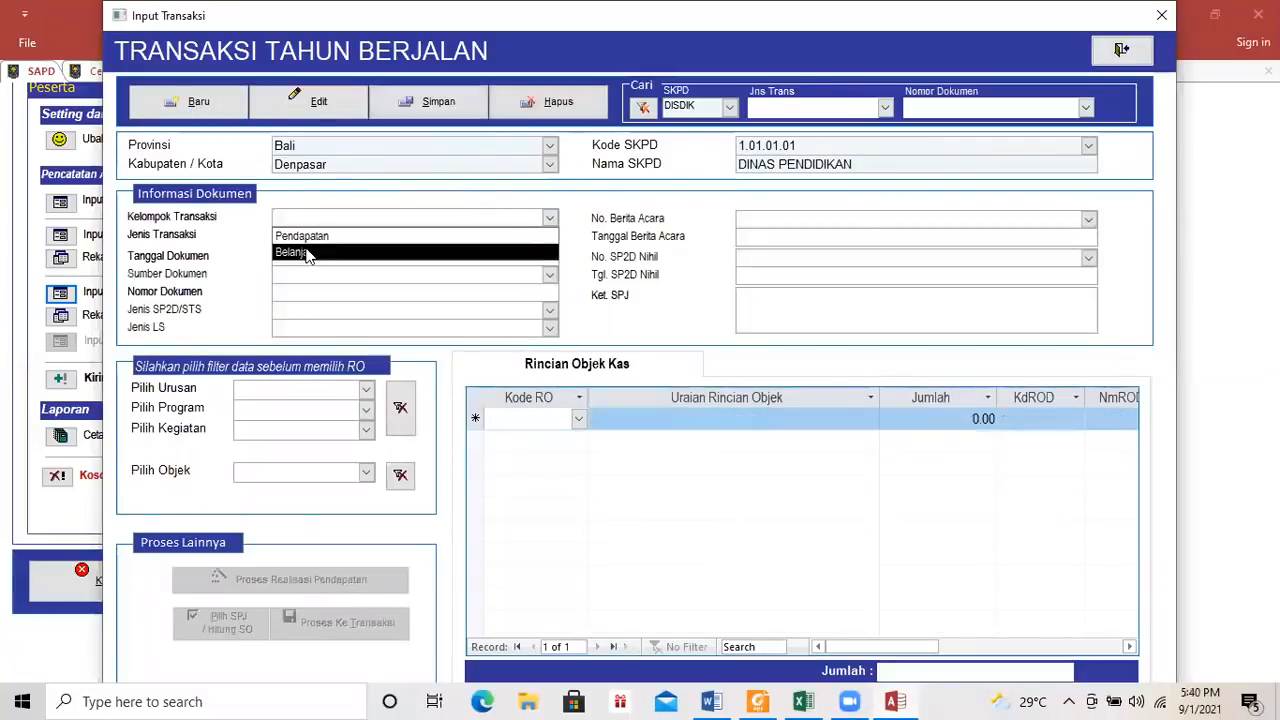
pyautogui.click(295, 252)
pyautogui.click(547, 234)
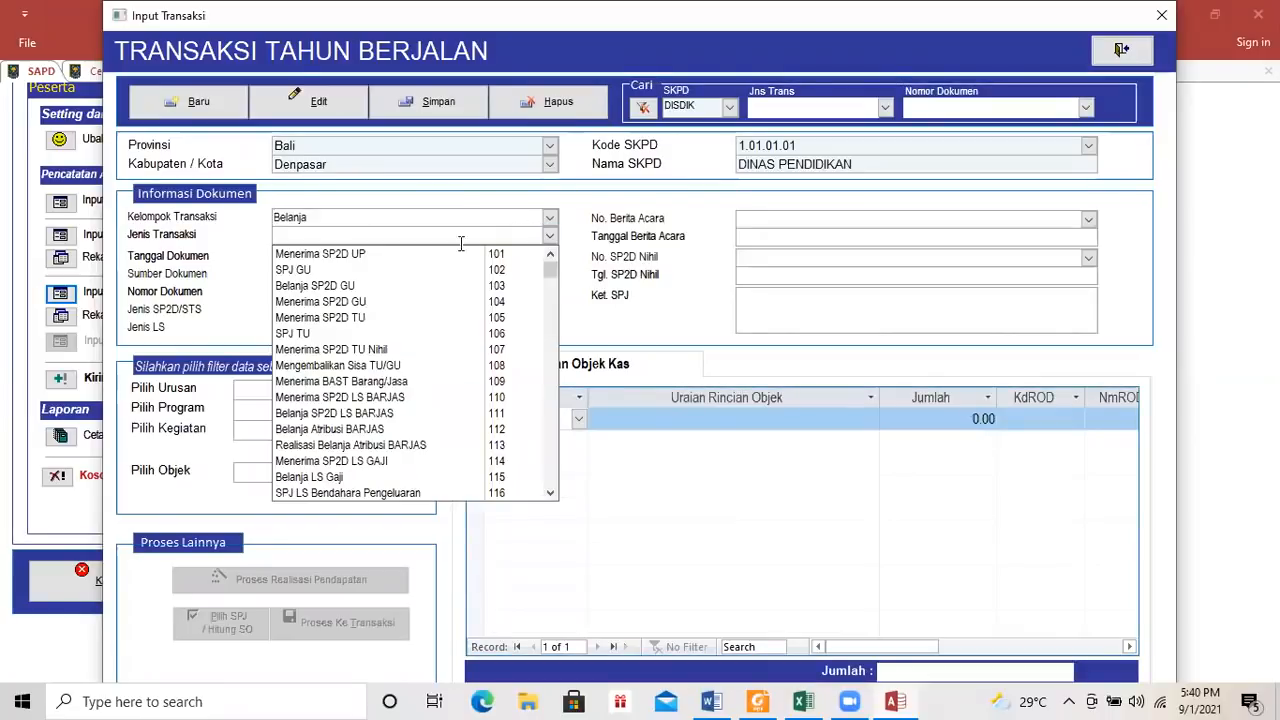
pyautogui.click(340, 270)
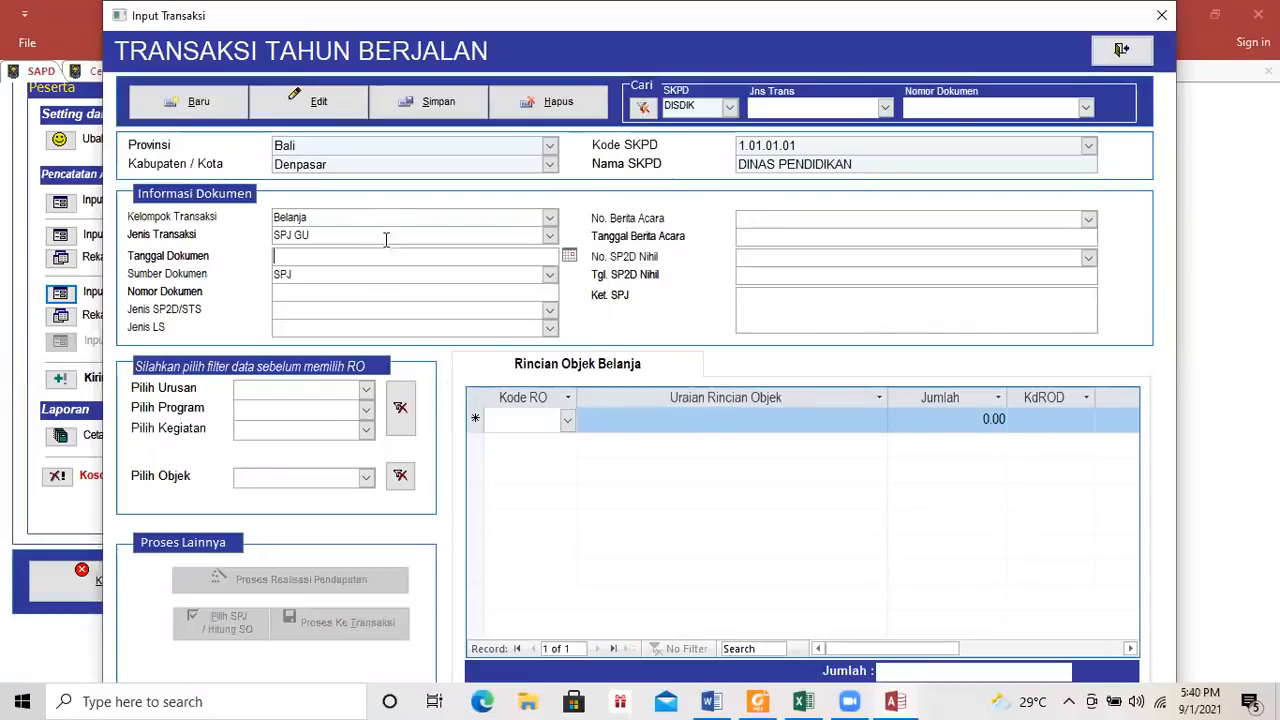
pyautogui.click(711, 701)
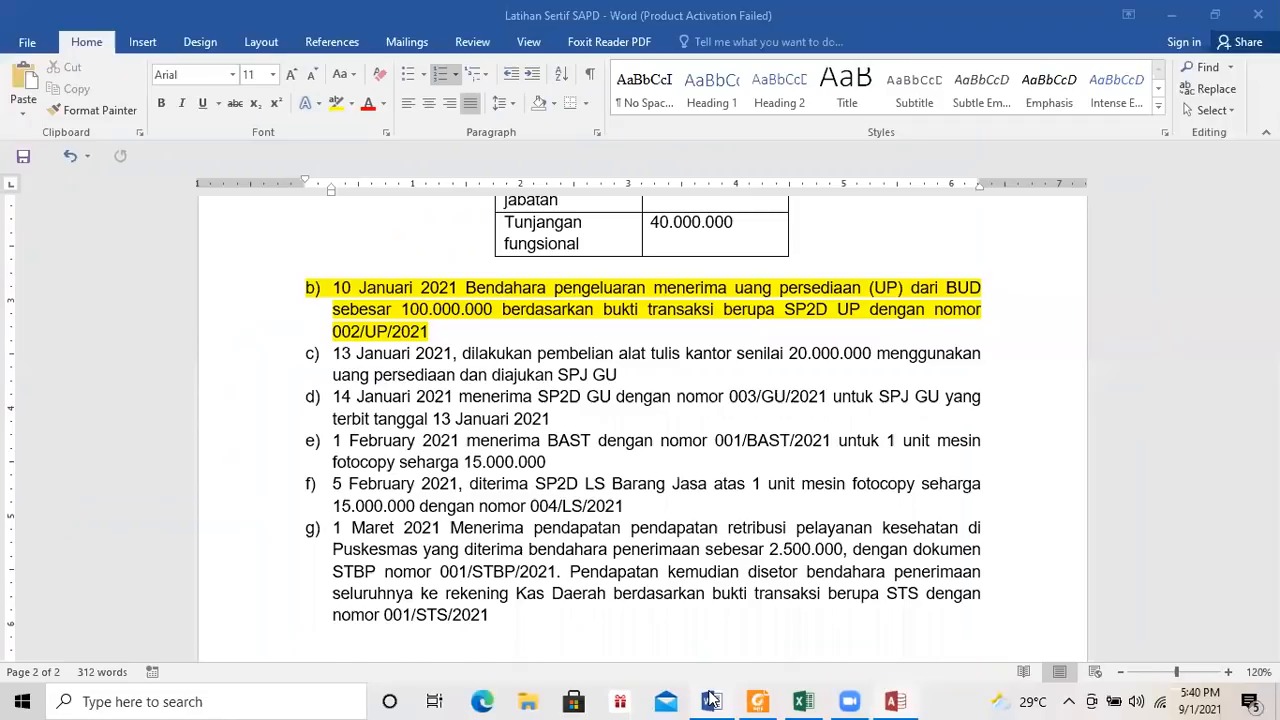
# In the transaction form, set the SPJ GU document's date to 13 January 2021 and generate its document number.
pyautogui.click(711, 701)
pyautogui.write('13 jan 21')
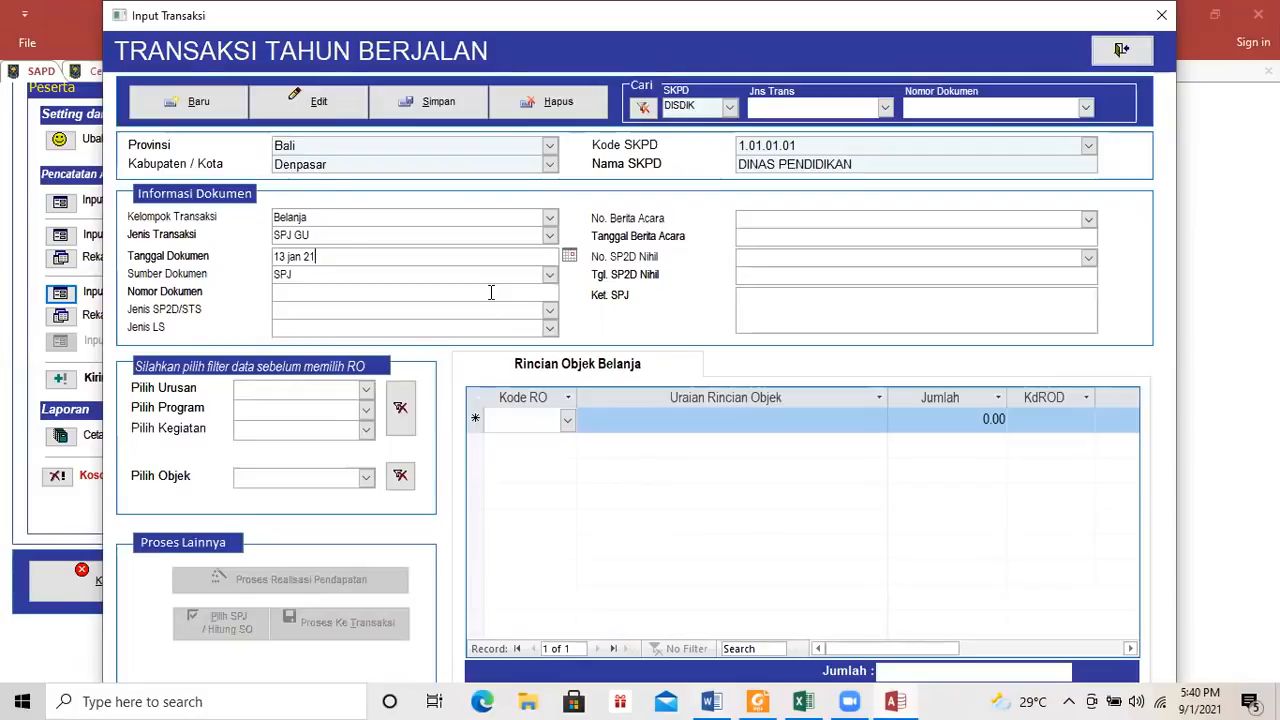
pyautogui.press('Tab')
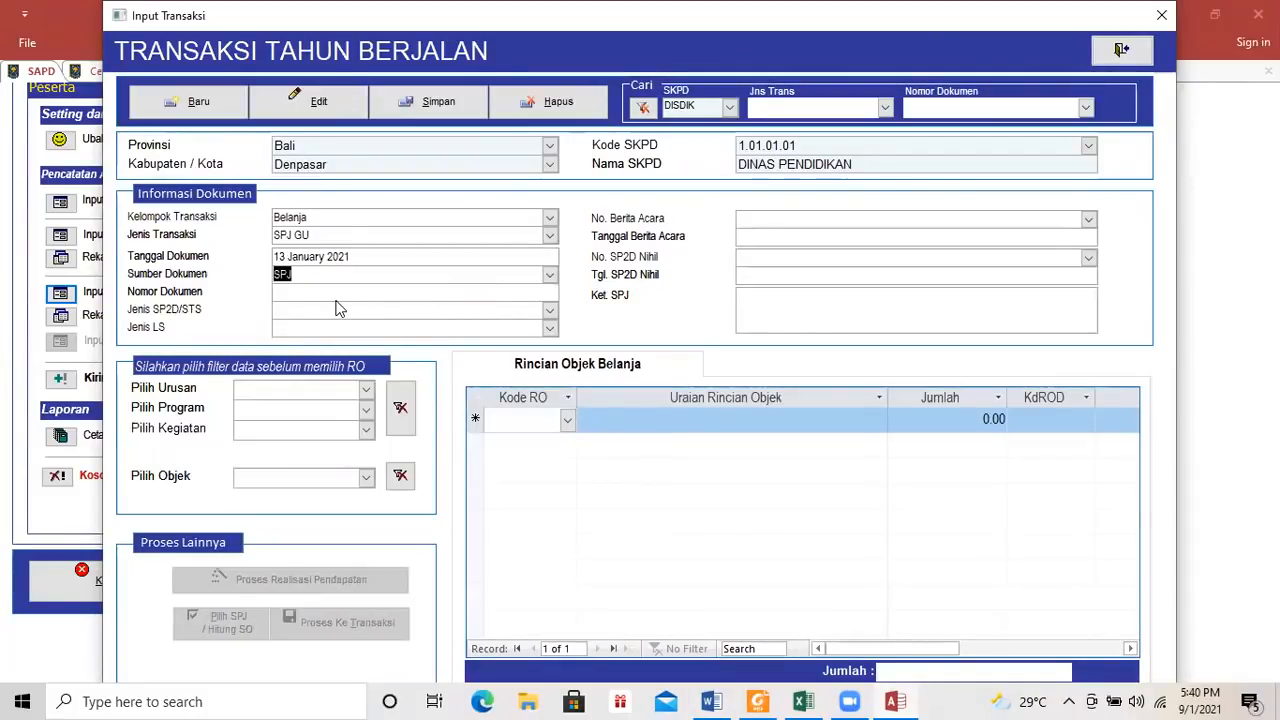
pyautogui.press('Tab')
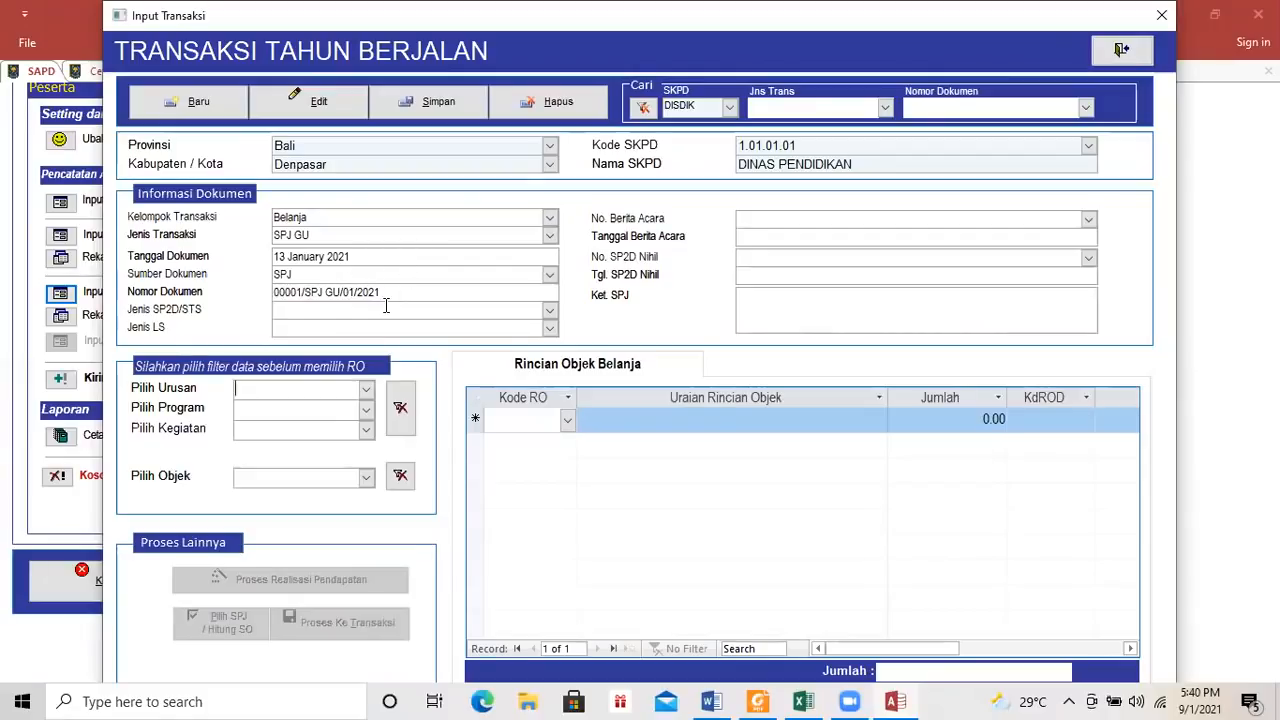
pyautogui.click(546, 313)
pyautogui.click(546, 313)
pyautogui.click(549, 312)
pyautogui.click(549, 313)
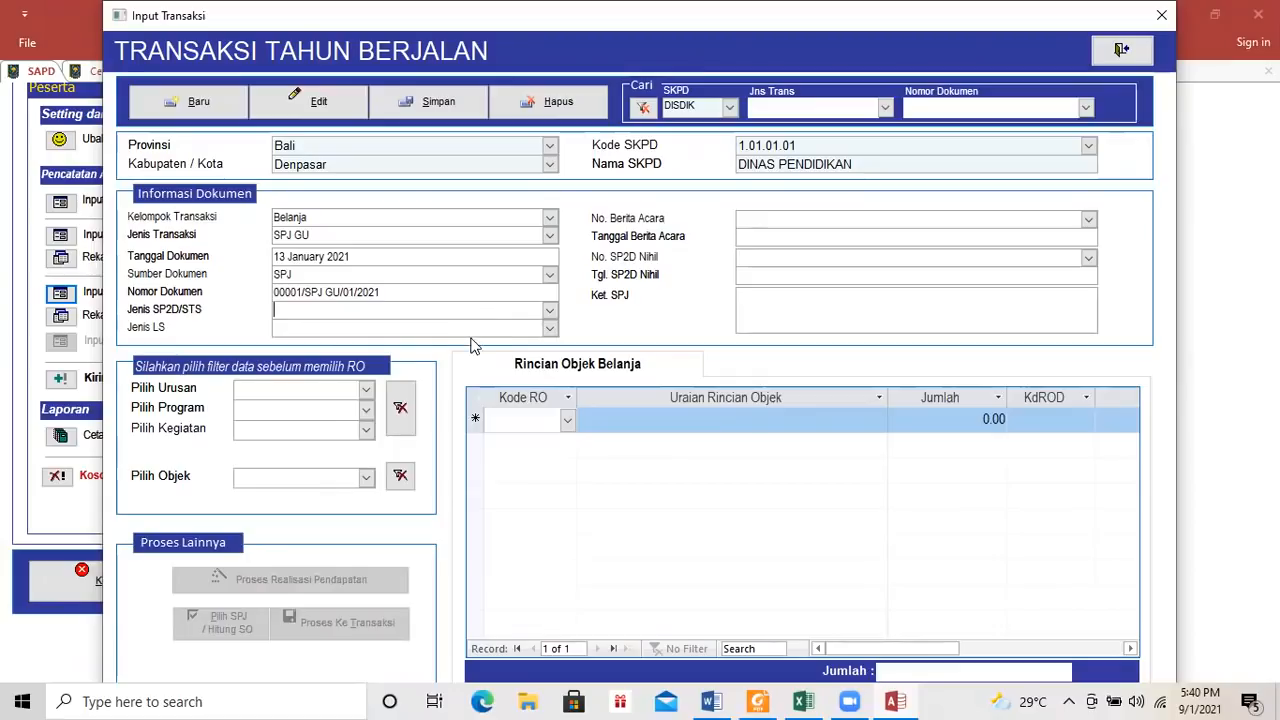
pyautogui.click(419, 326)
pyautogui.click(378, 311)
pyautogui.click(380, 332)
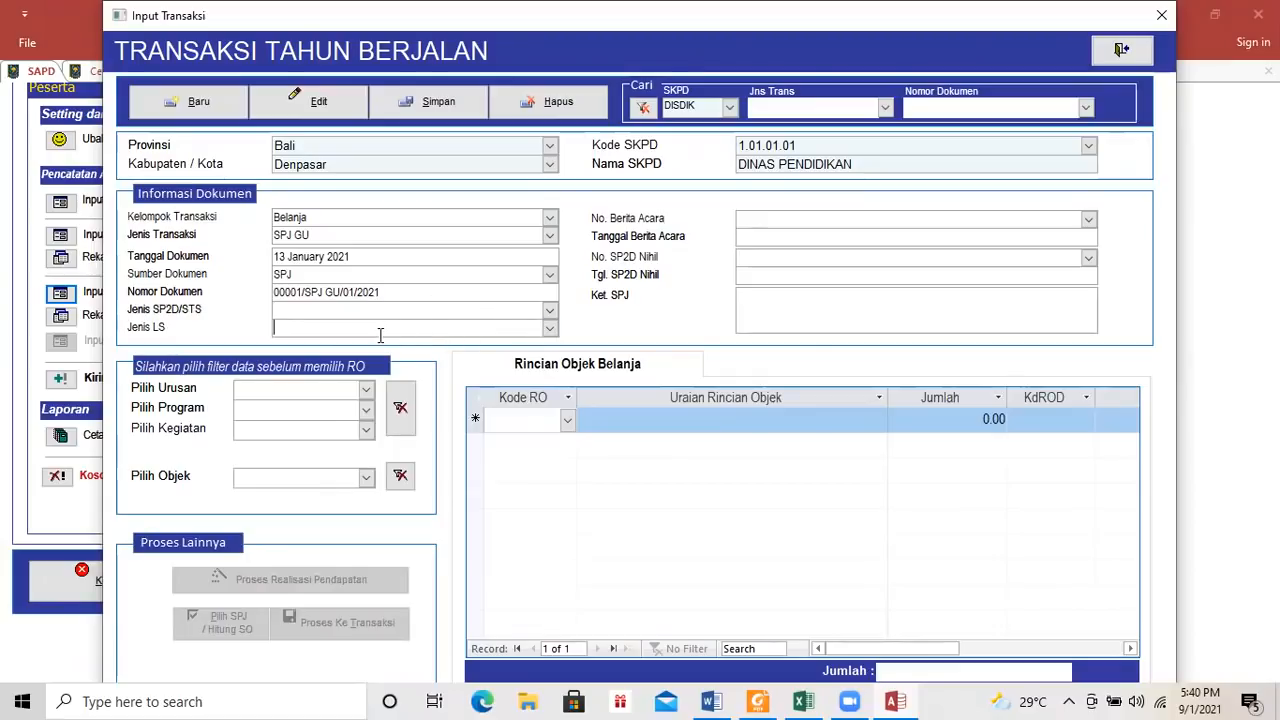
# Set the Urusan filter to 1.01.01 and open the list of programs.
pyautogui.click(366, 389)
pyautogui.click(362, 410)
pyautogui.click(358, 408)
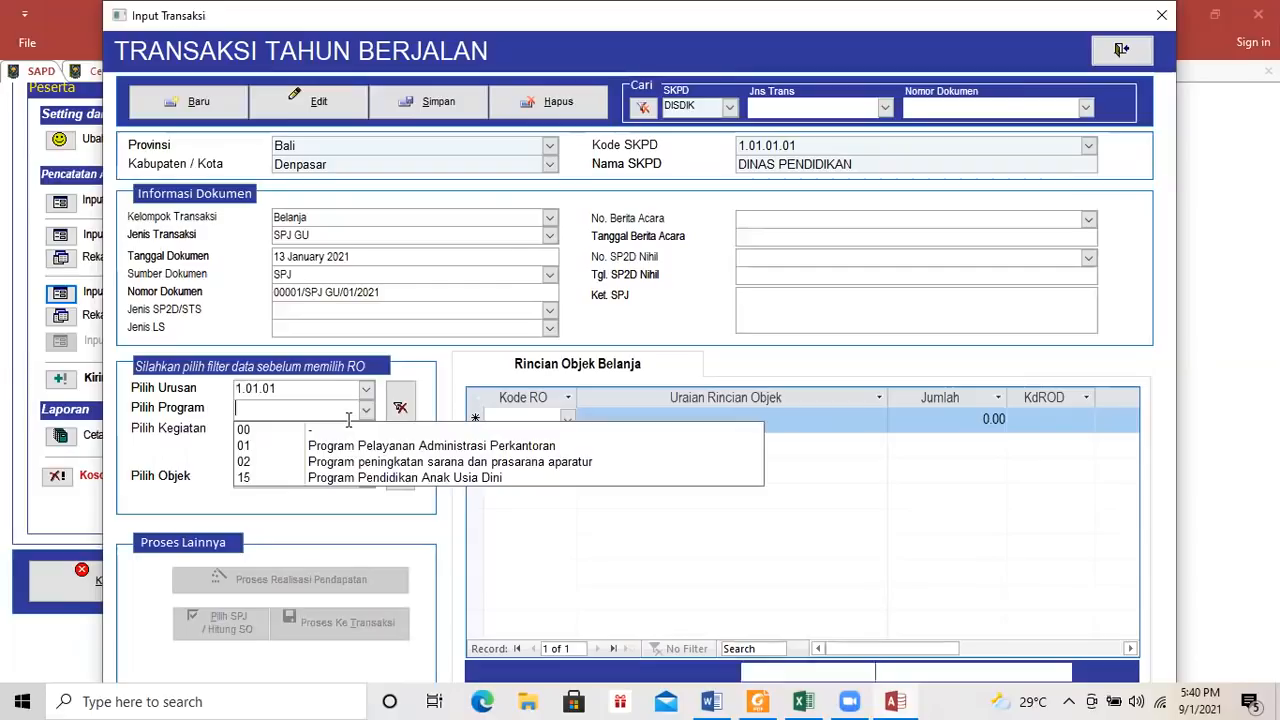
# Look up the program and activity codes for Belanja alat tulis kantor in the Word exercise's budget table, and return to the transaction form.
pyautogui.click(714, 700)
pyautogui.moveTo(627, 374); pyautogui.dragTo(338, 364)
pyautogui.scroll(10, 640, 420)
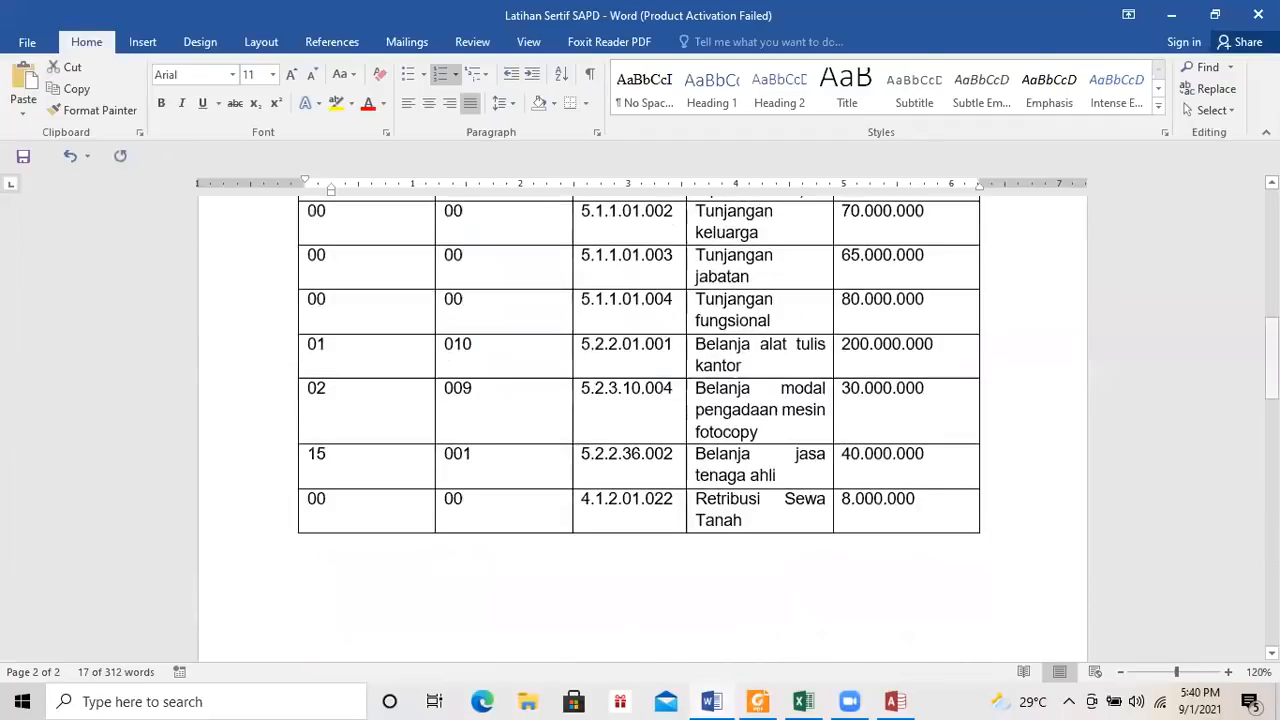
pyautogui.scroll(3, 643, 496)
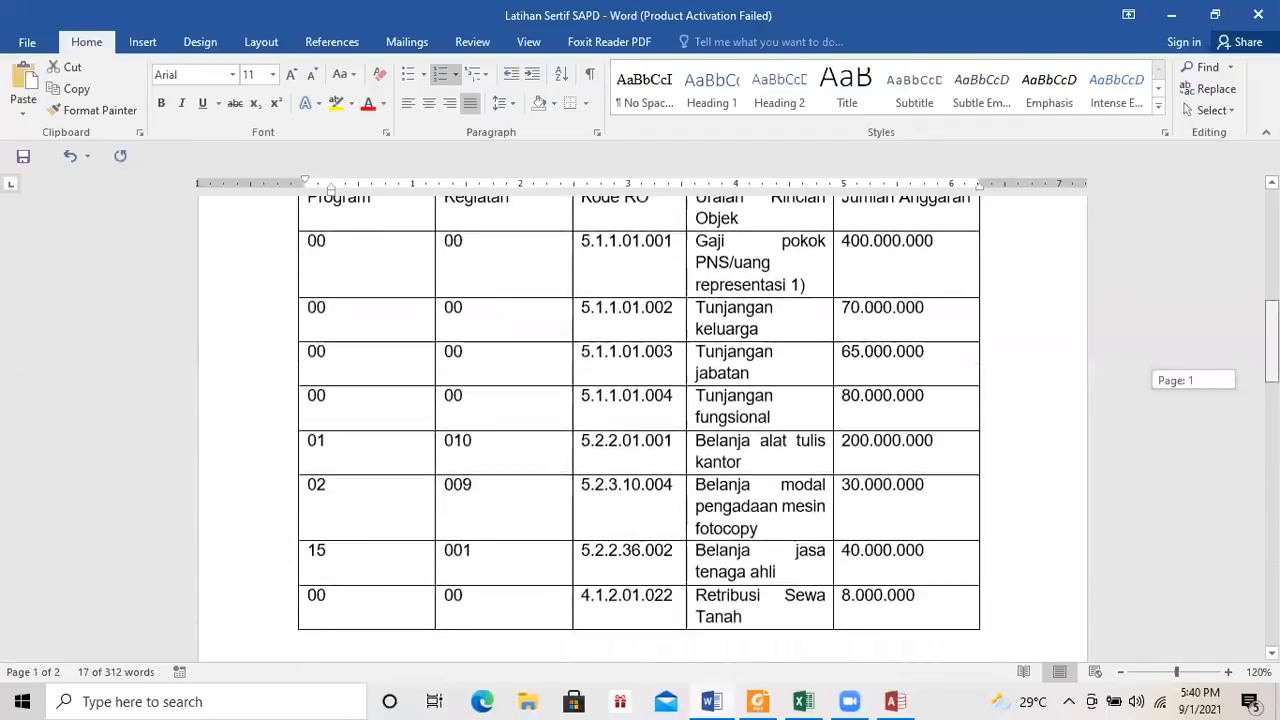
pyautogui.moveTo(324, 508); pyautogui.dragTo(482, 515)
pyautogui.scroll(-10, 805, 525)
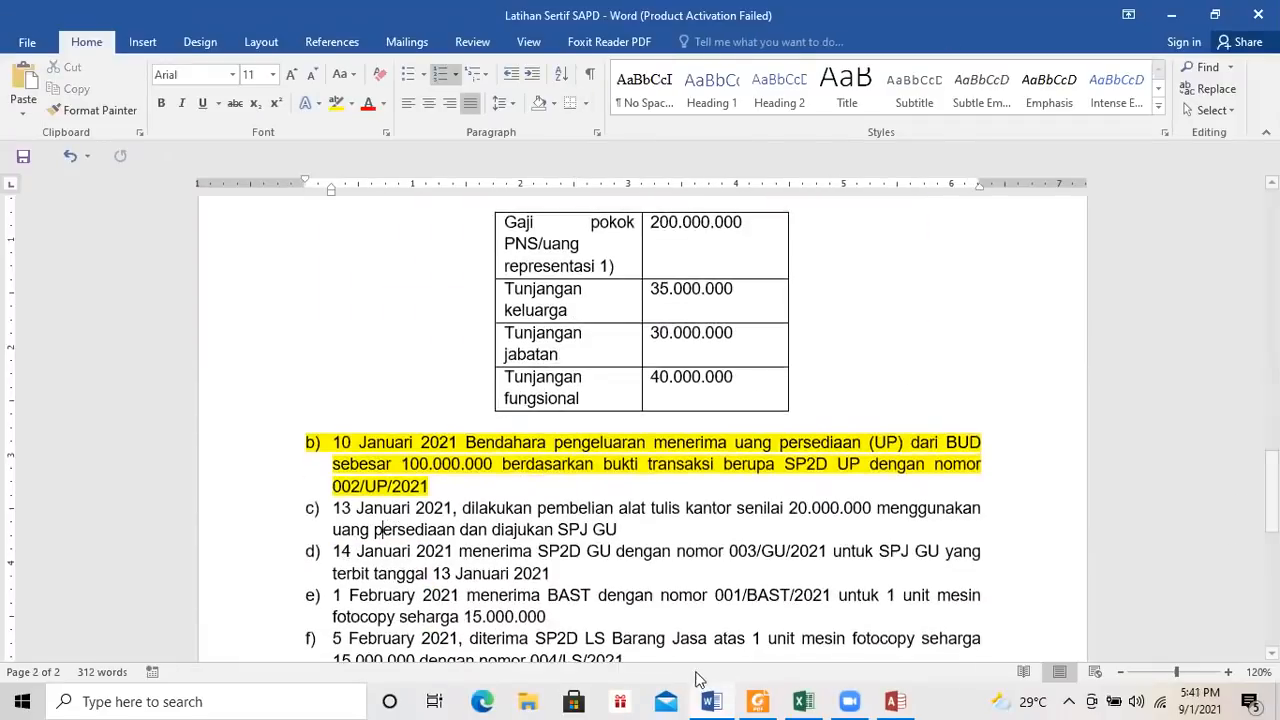
pyautogui.click(892, 701)
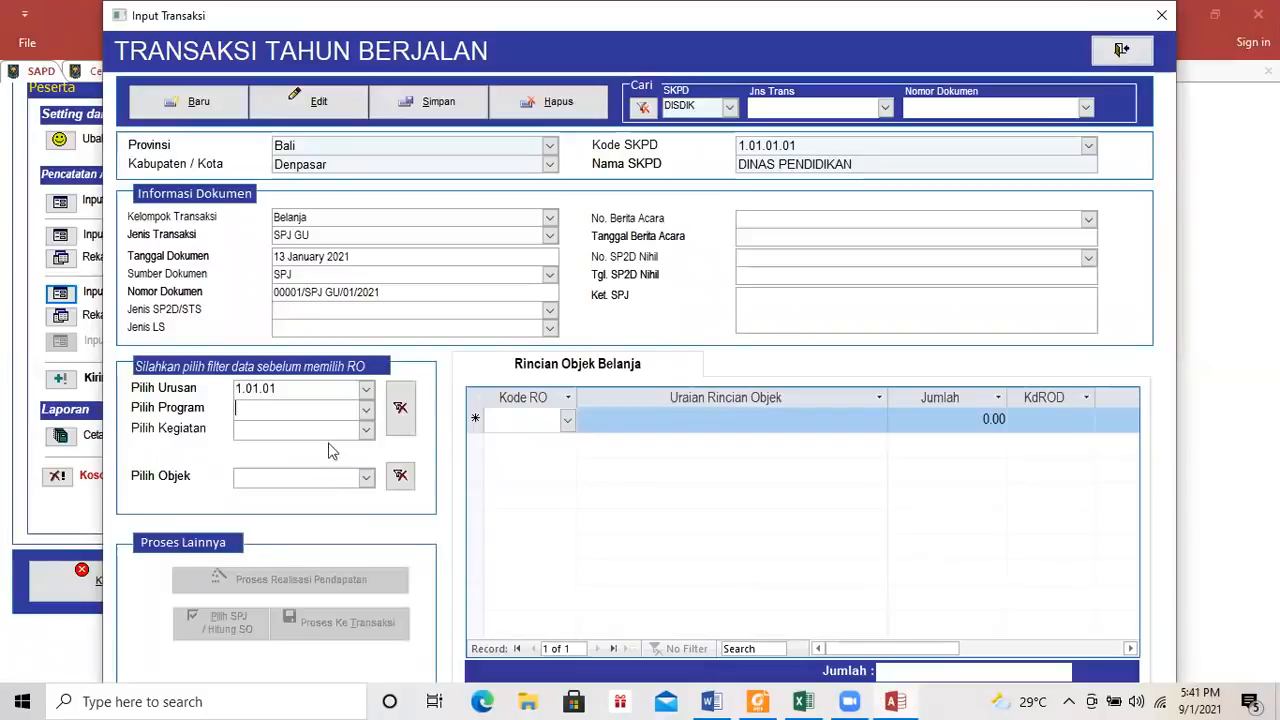
# Filter the budget accounts by Program 01, Kegiatan 010 and Objek 5.2.2.01.
pyautogui.click(366, 409)
pyautogui.click(340, 445)
pyautogui.click(366, 430)
pyautogui.click(368, 444)
pyautogui.click(366, 477)
pyautogui.click(368, 499)
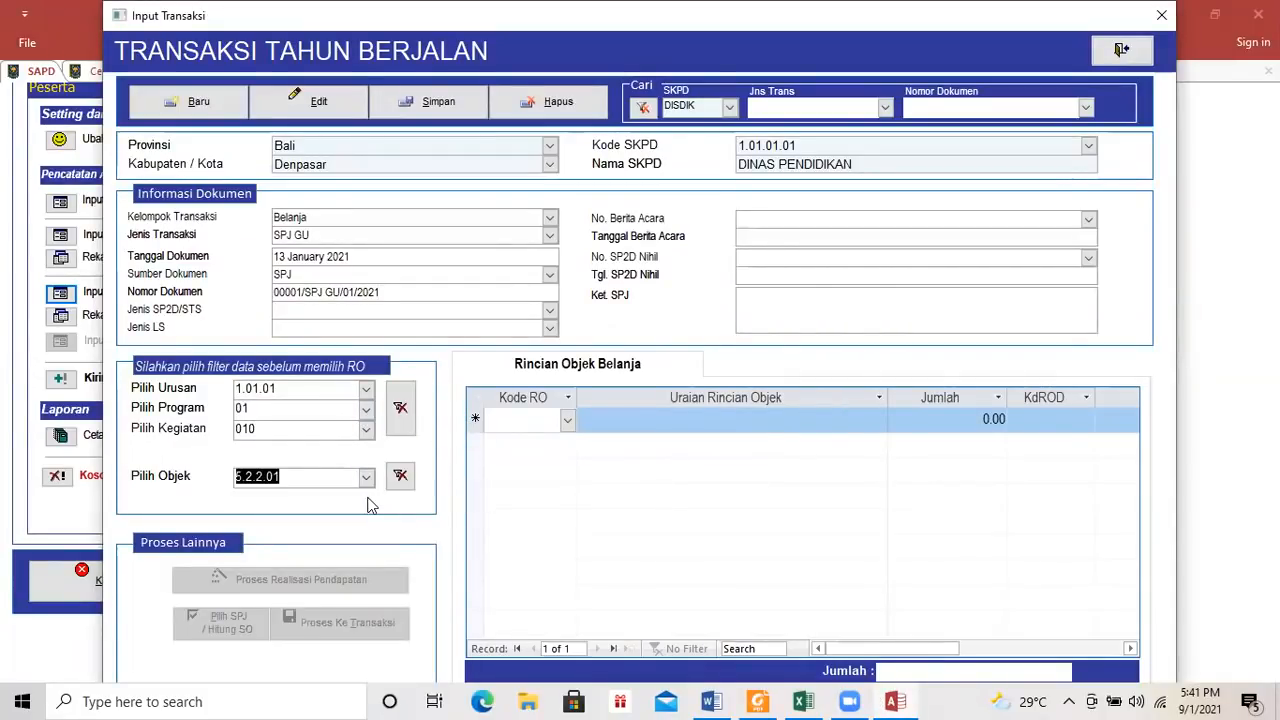
# Add the expenditure line 5.2.2.01.001 Belanja alat tulis kantor with an amount of 20000000, taken from item c of the Word exercise.
pyautogui.click(565, 422)
pyautogui.click(566, 422)
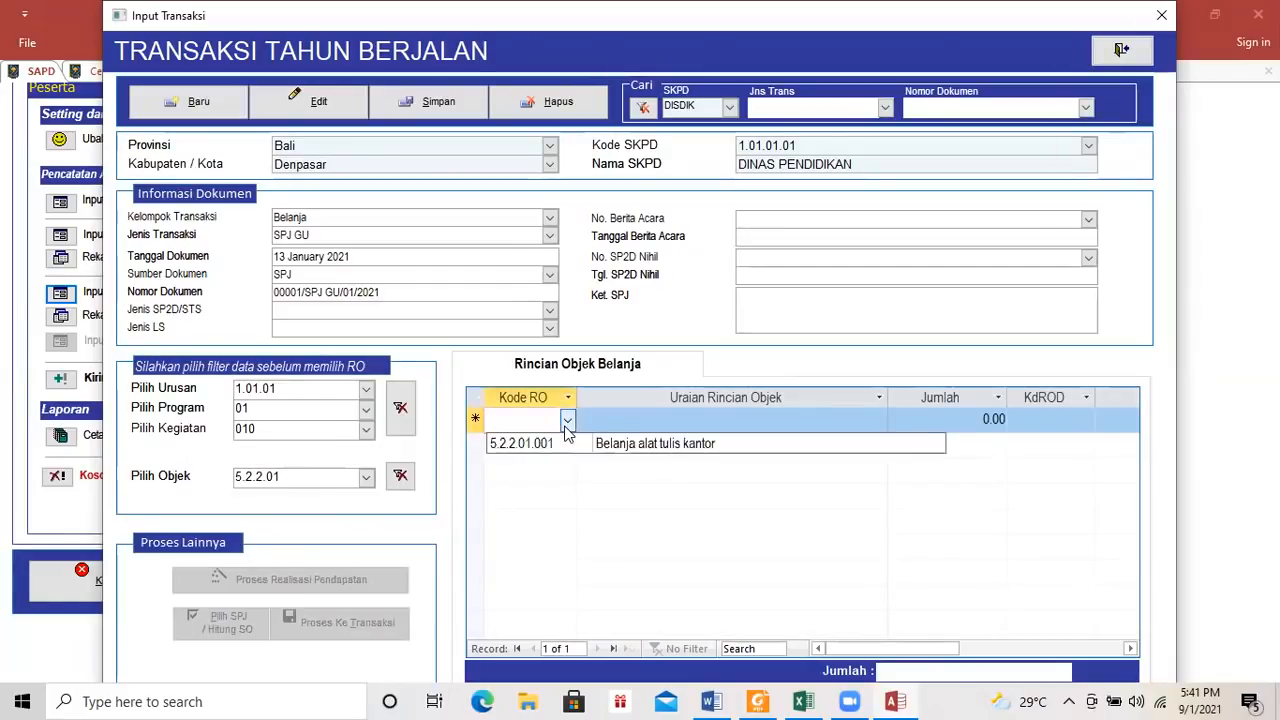
pyautogui.click(622, 442)
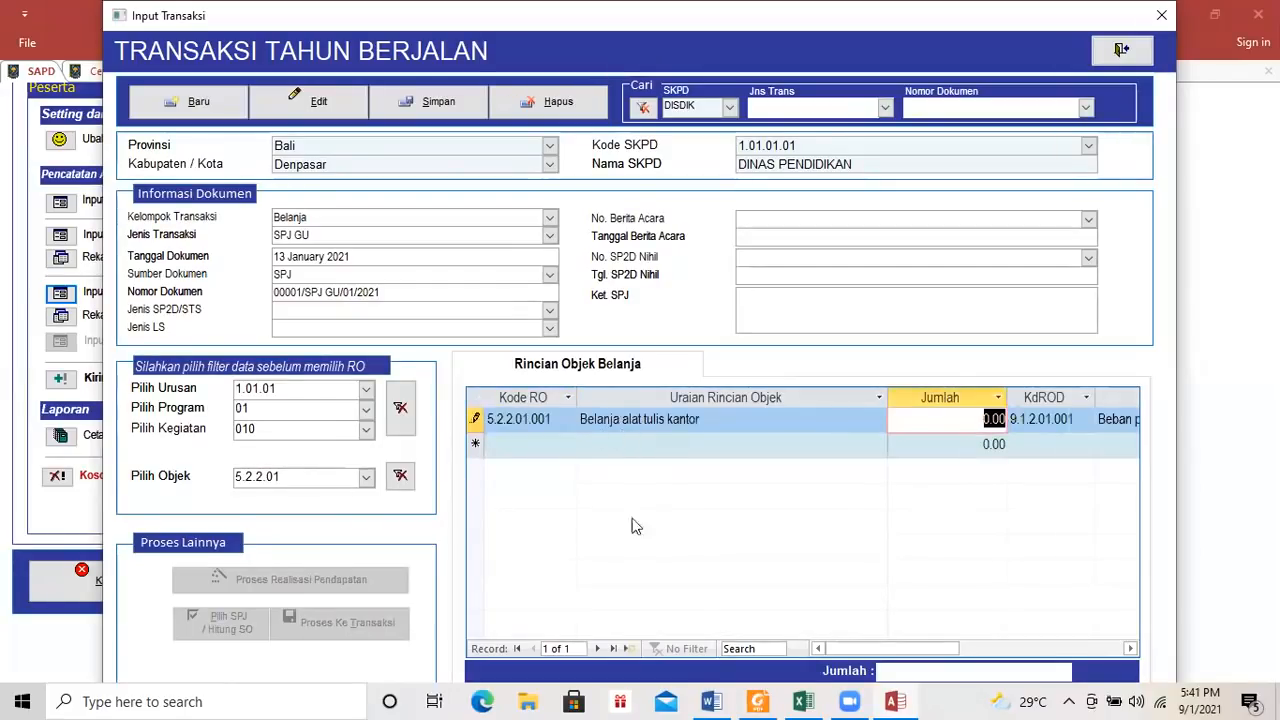
pyautogui.click(715, 700)
pyautogui.moveTo(690, 527); pyautogui.dragTo(340, 508)
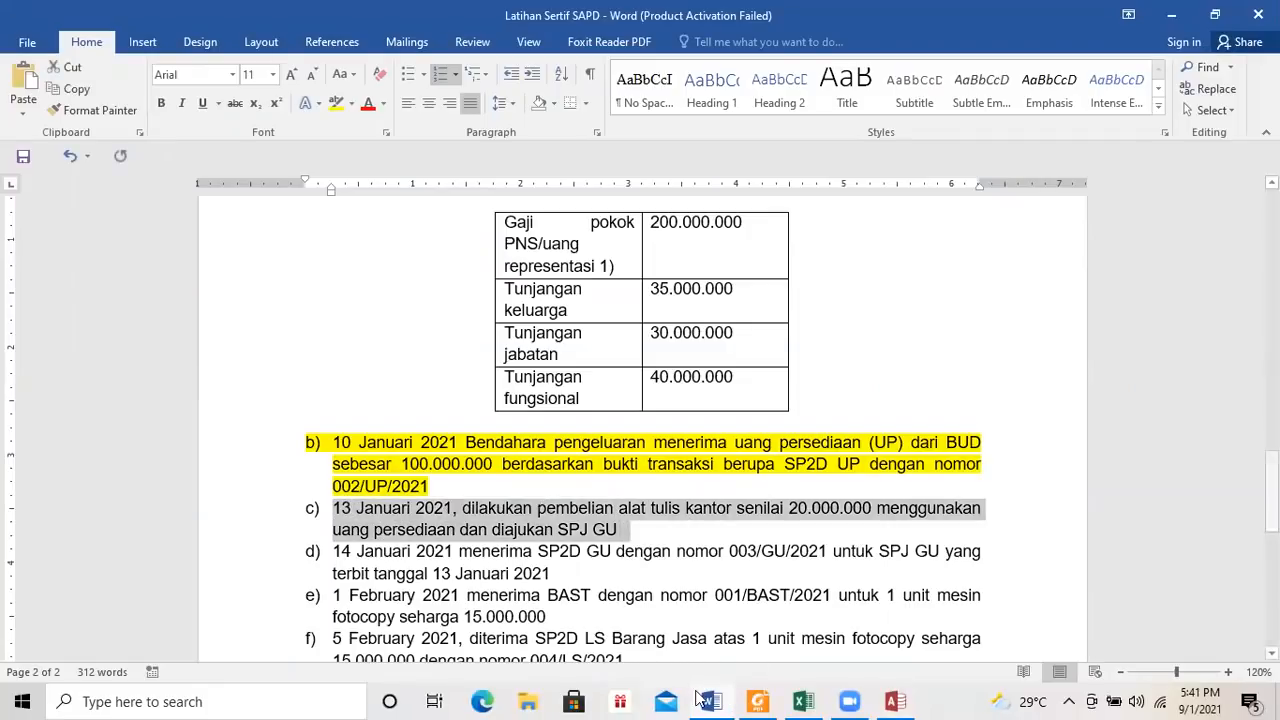
pyautogui.moveTo(694, 700)
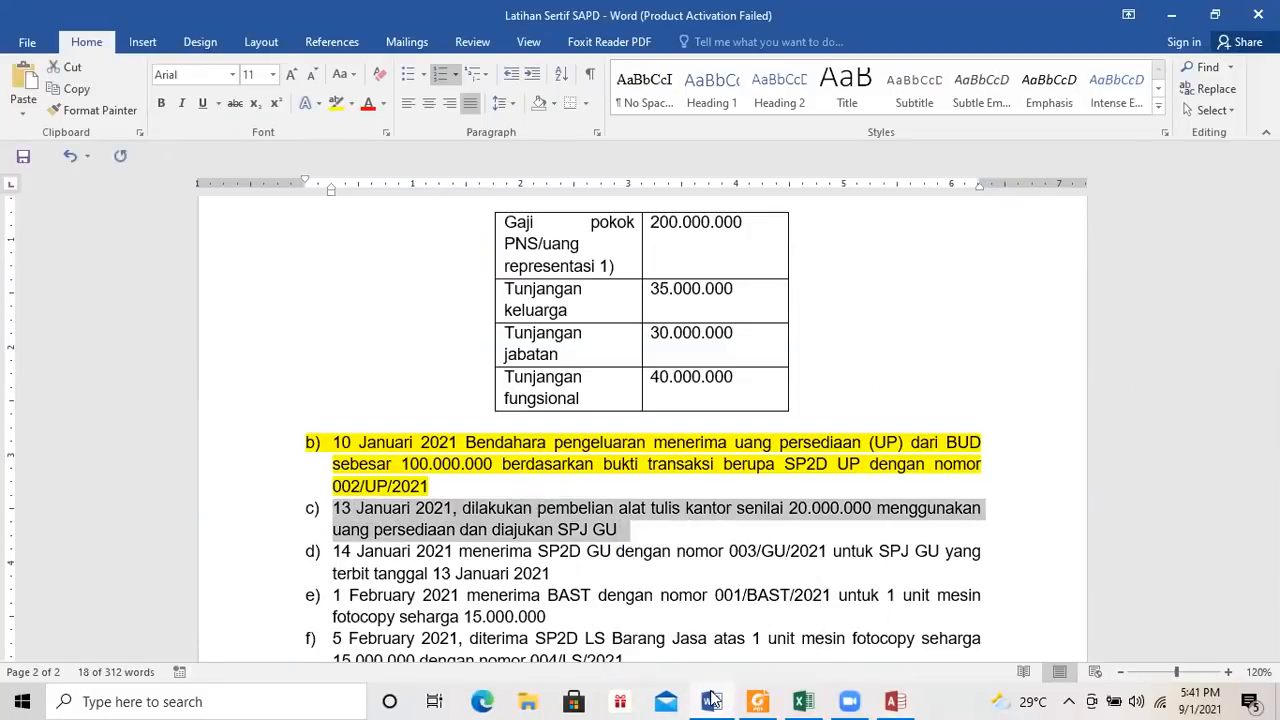
pyautogui.click(895, 701)
pyautogui.write('20000000')
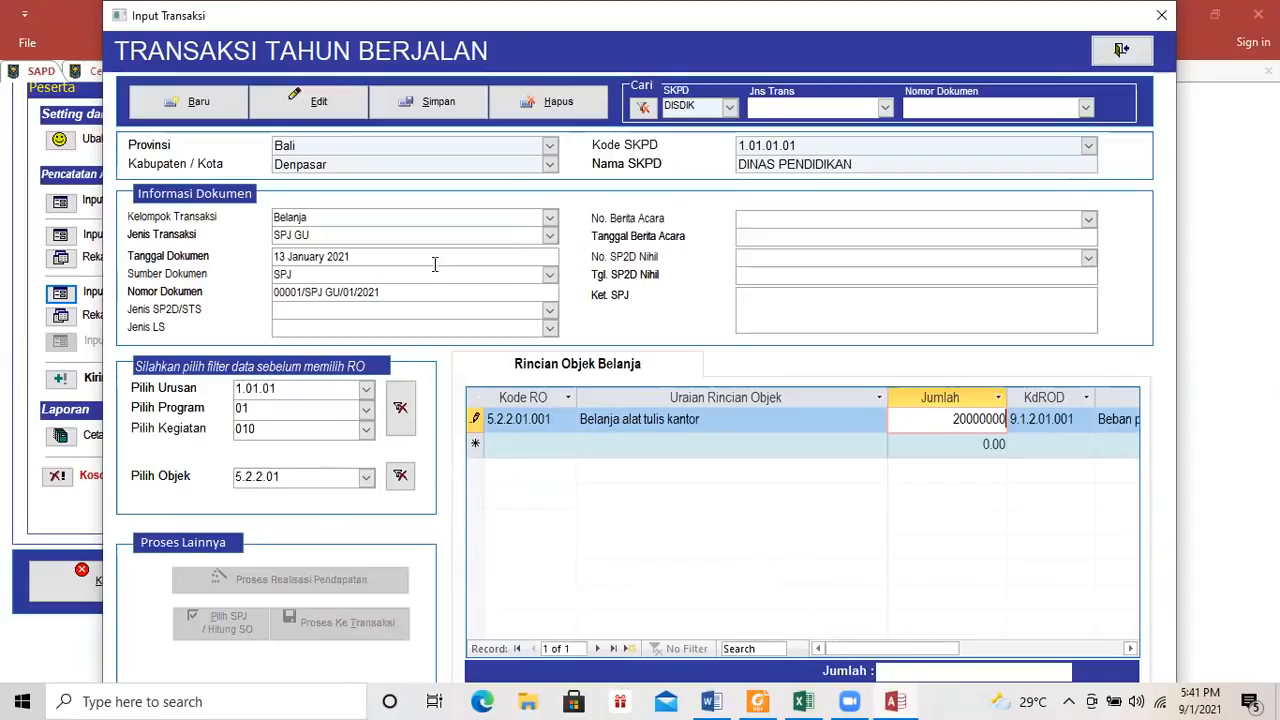
# Commit the expenditure line and save the SPJ GU transaction.
pyautogui.click(436, 95)
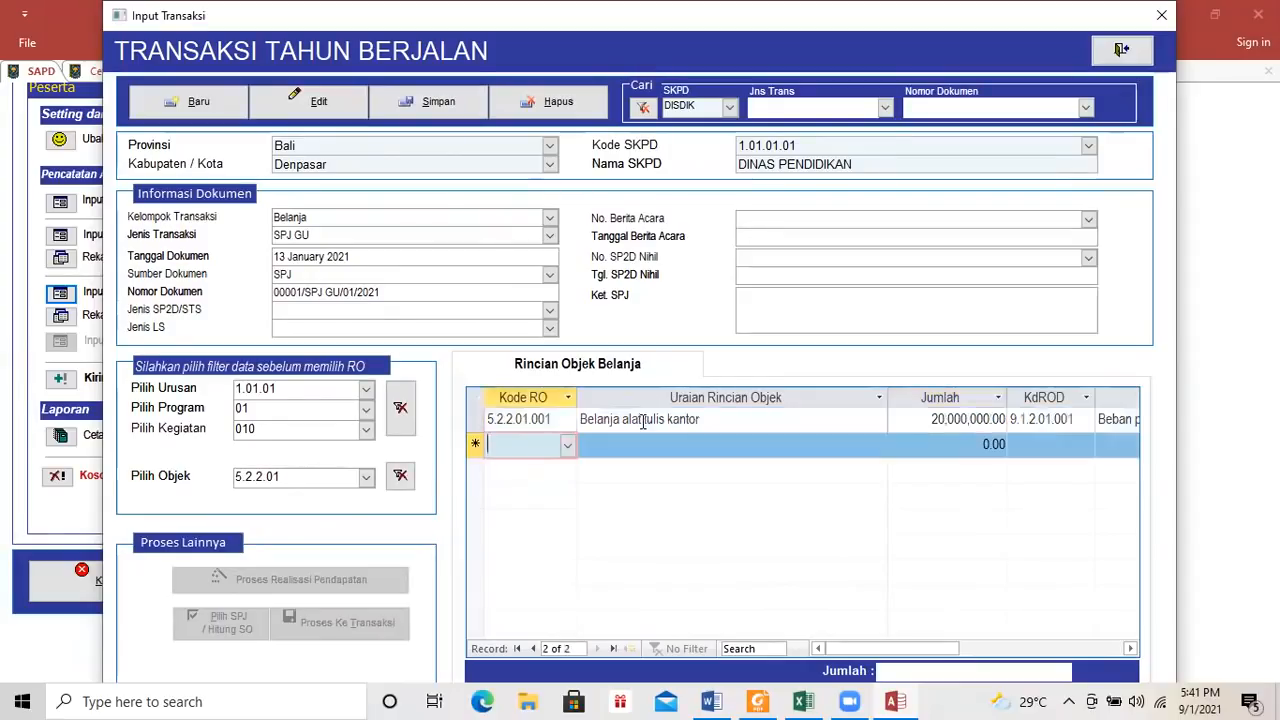
pyautogui.click(435, 101)
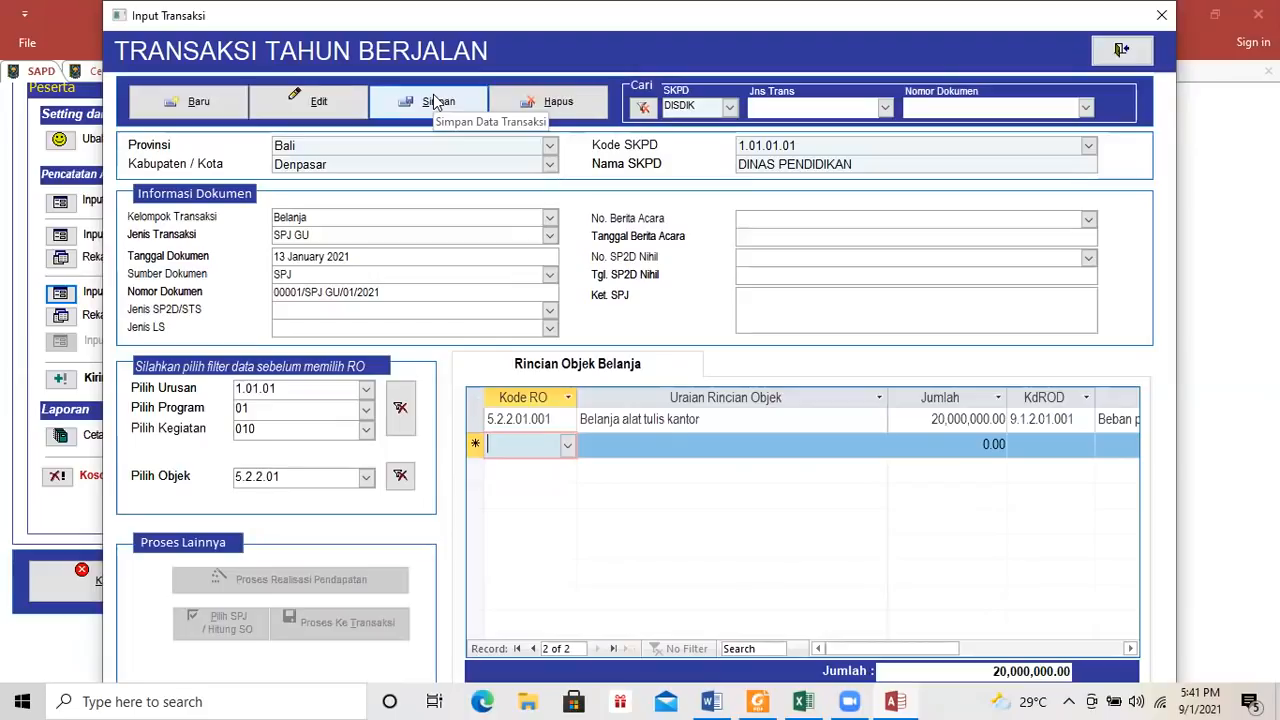
pyautogui.click(434, 103)
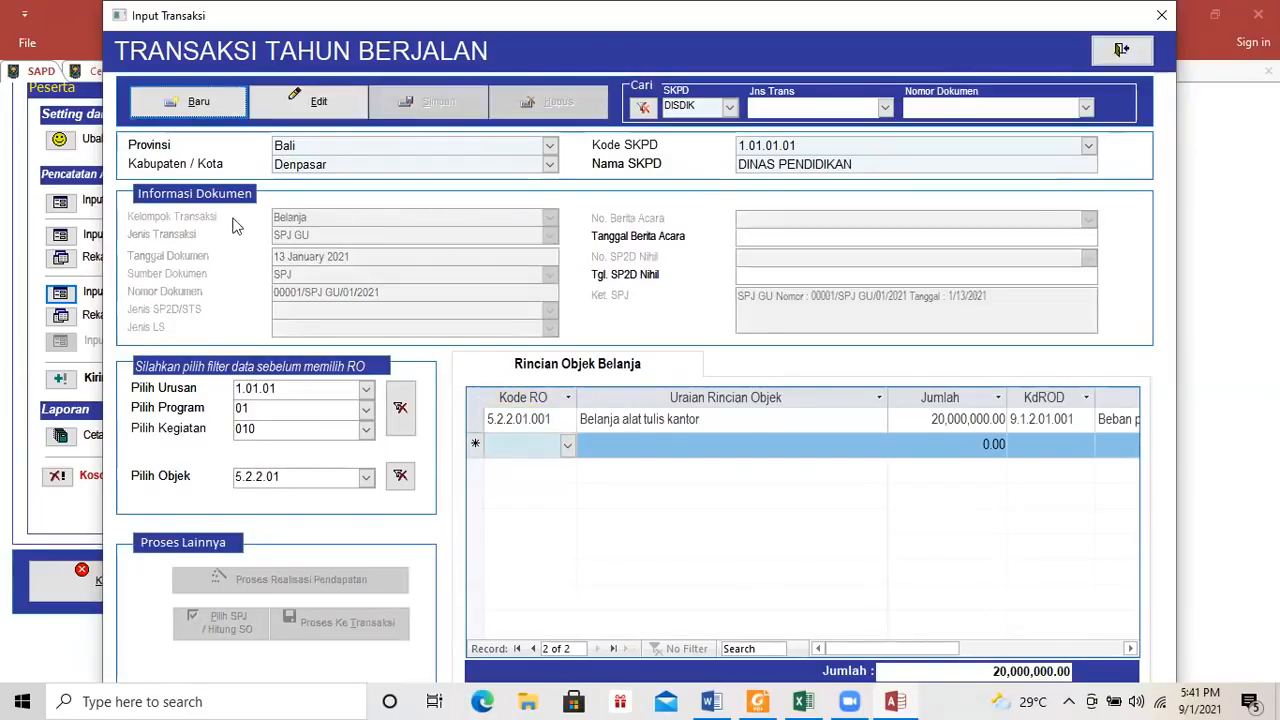
# Switch to the Excel workbook and enter the journal lines "Beban Persediaan" in C13 and an indented "Kas di Ben Peng" in C14.
pyautogui.click(713, 701)
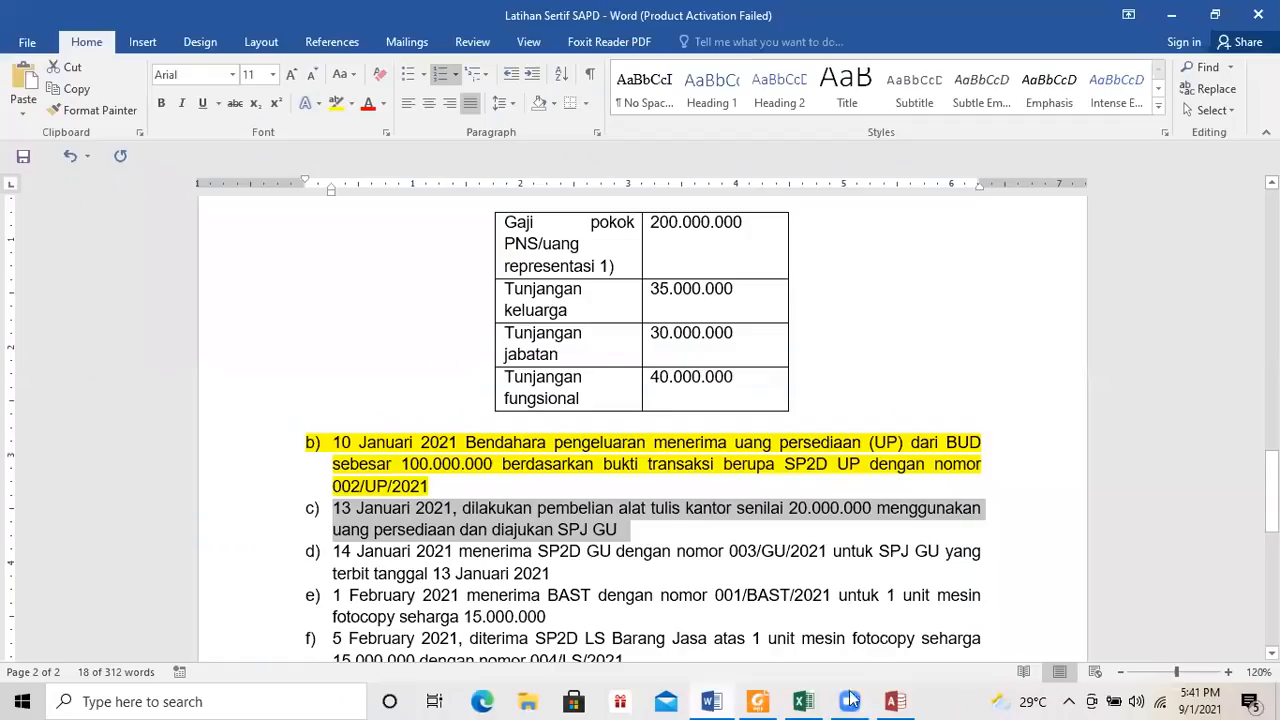
pyautogui.click(806, 700)
pyautogui.scroll(-4, 558, 288)
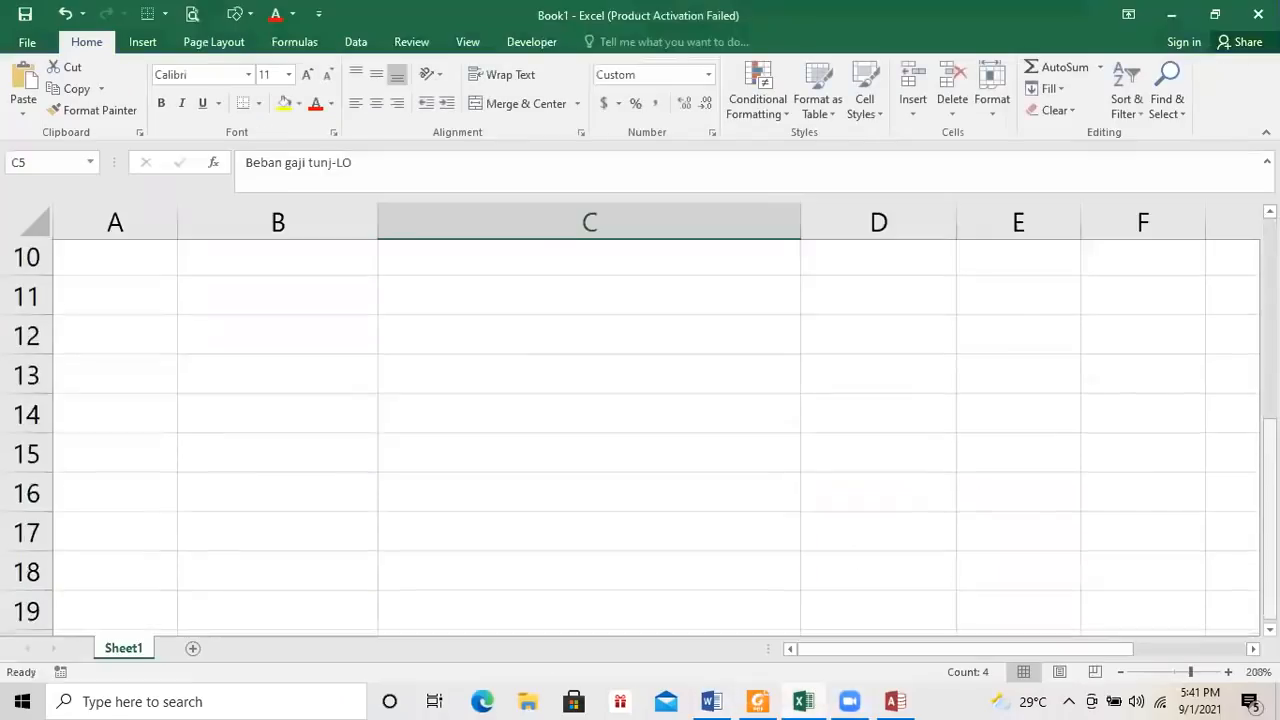
pyautogui.click(537, 333)
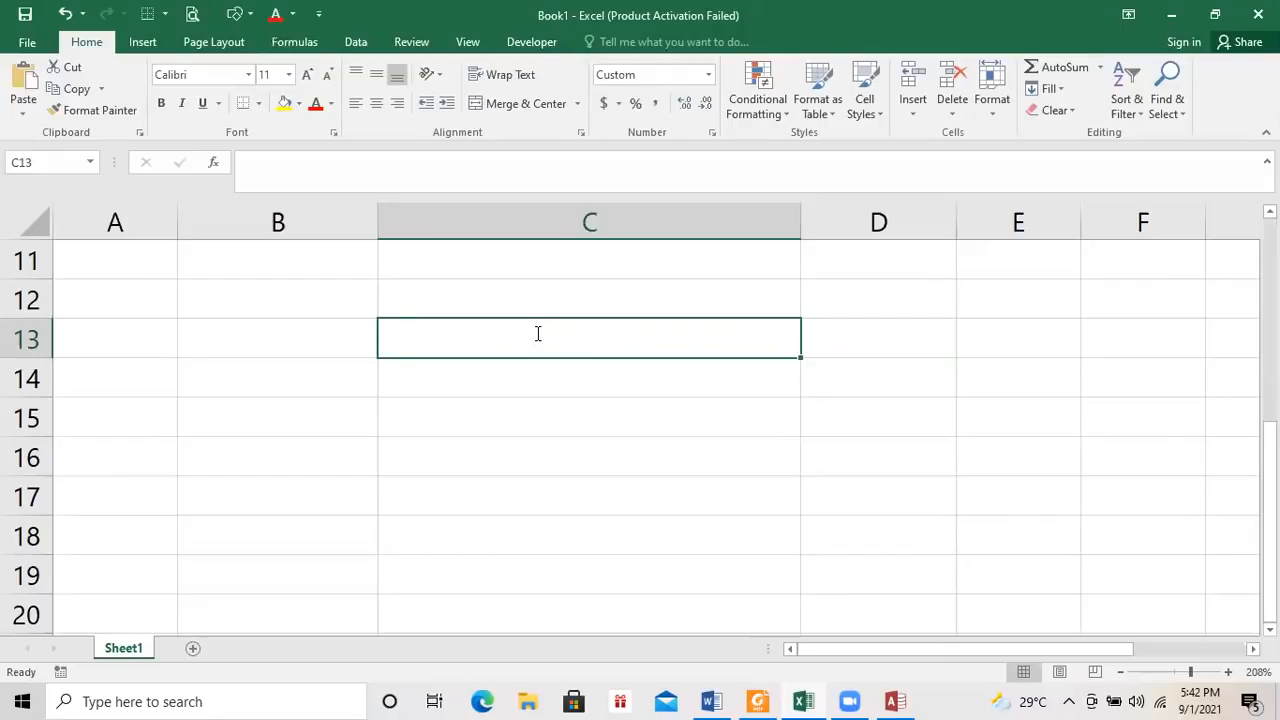
pyautogui.write('Beban Pe')
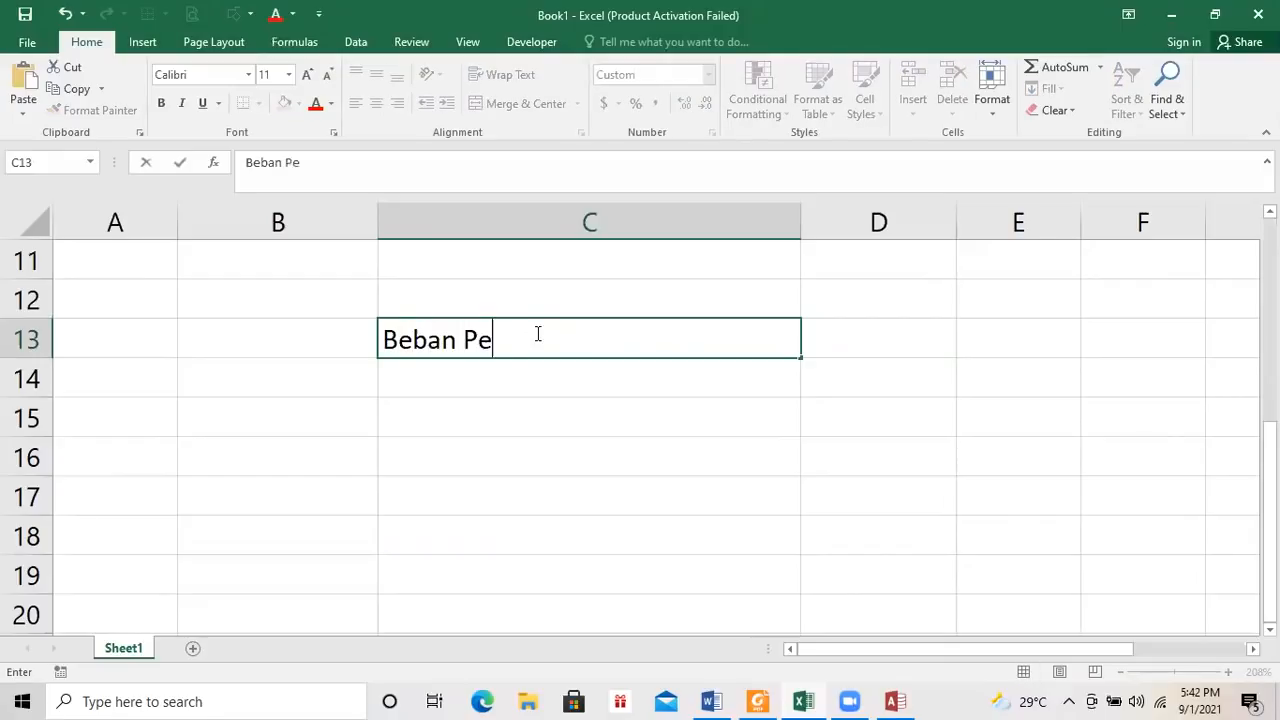
pyautogui.write('rsediaan')
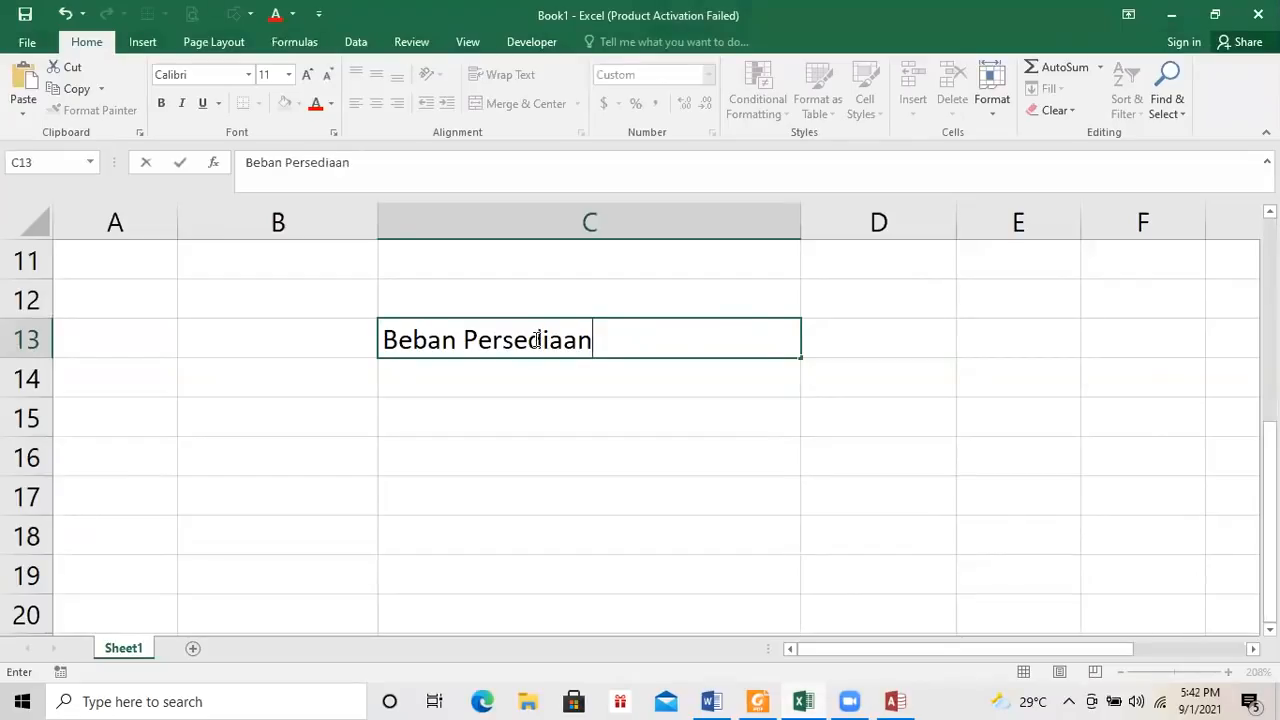
pyautogui.press('Return')
pyautogui.write('Kas di Ben')
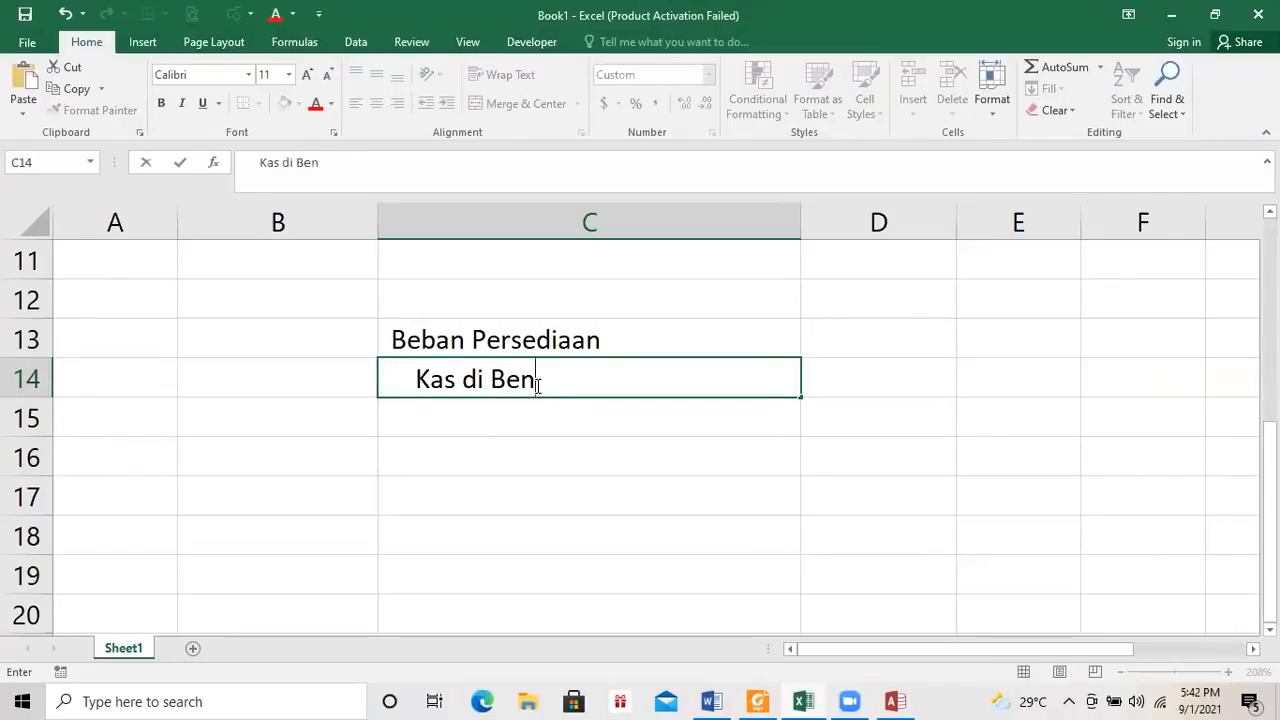
pyautogui.write(' Peng')
pyautogui.press('Return')
# Select the journal entry's range B13:C14.
pyautogui.press('Up')
pyautogui.press('Up')
pyautogui.press('Left')
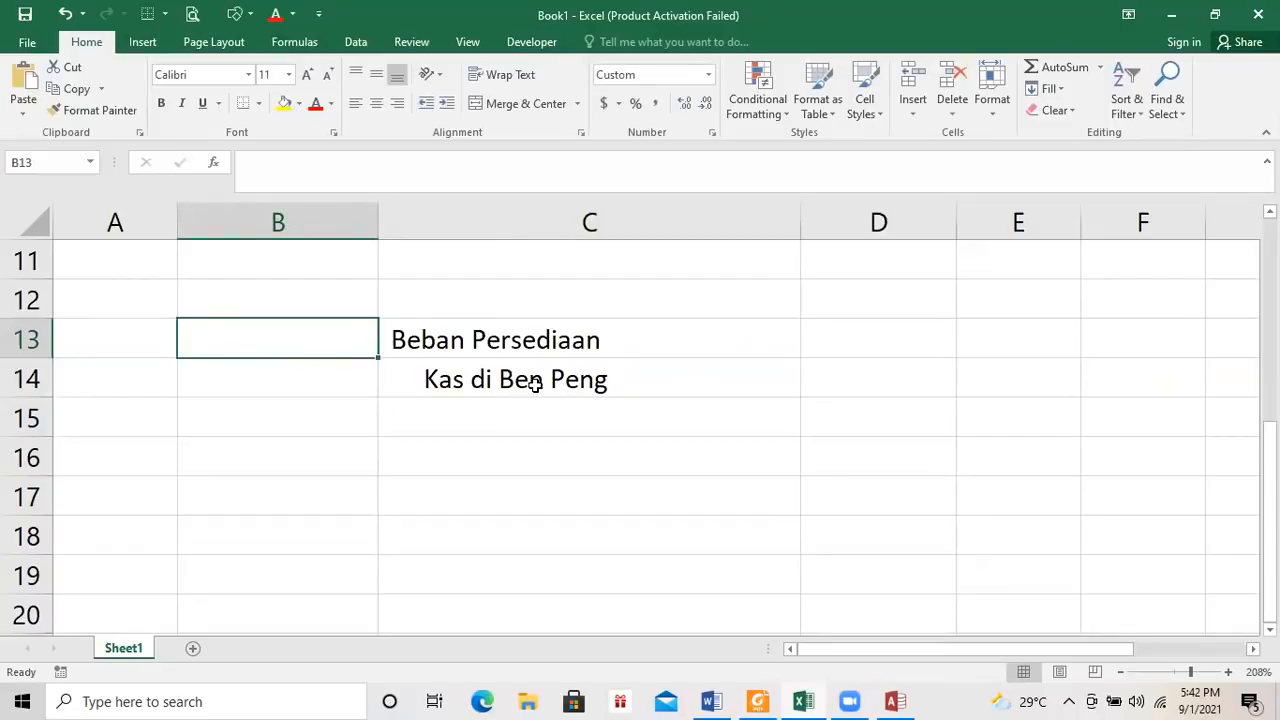
pyautogui.moveTo(458, 336); pyautogui.dragTo(519, 364)
pyautogui.click(357, 351)
pyautogui.moveTo(357, 351); pyautogui.dragTo(491, 366)
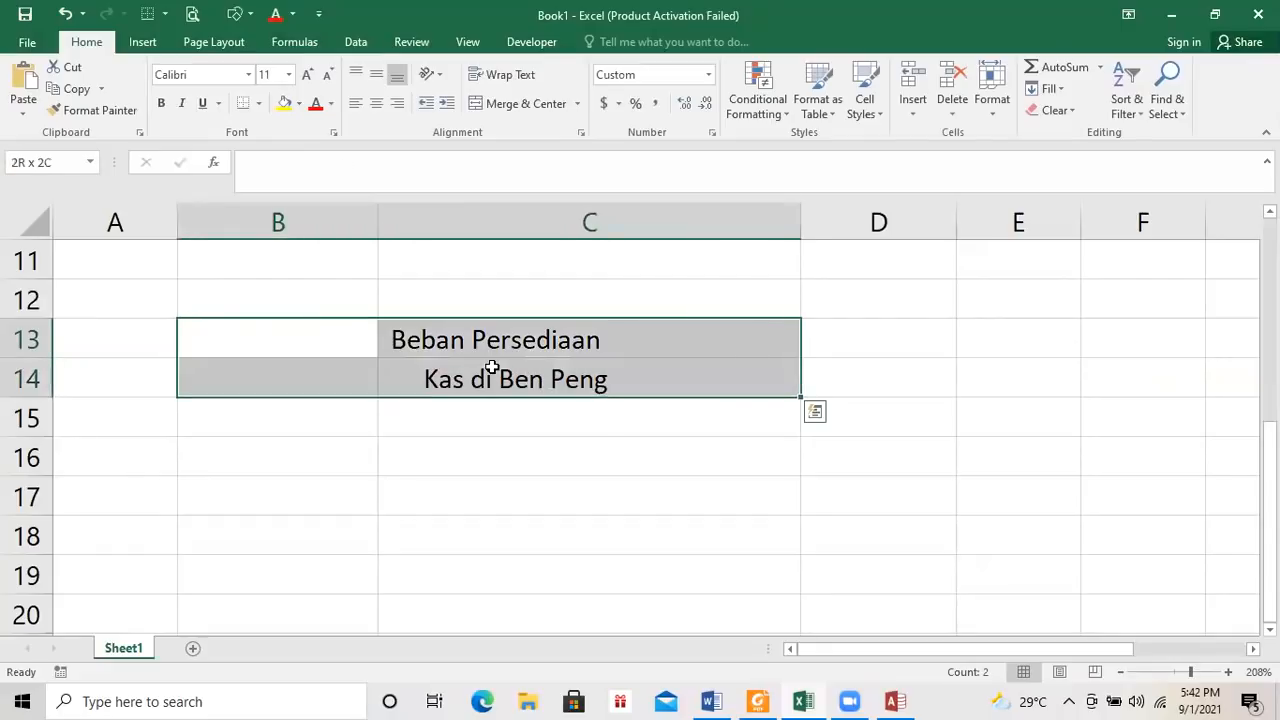
# Switch to the SAPD guide in Foxit Reader, draw a check mark beside the SP2D GU group and underline "Belanja SP2D GU".
pyautogui.click(759, 700)
pyautogui.moveTo(636, 375)
pyautogui.mouseDown()
pyautogui.moveTo(617, 420)
pyautogui.moveTo(650, 404)
pyautogui.mouseUp()
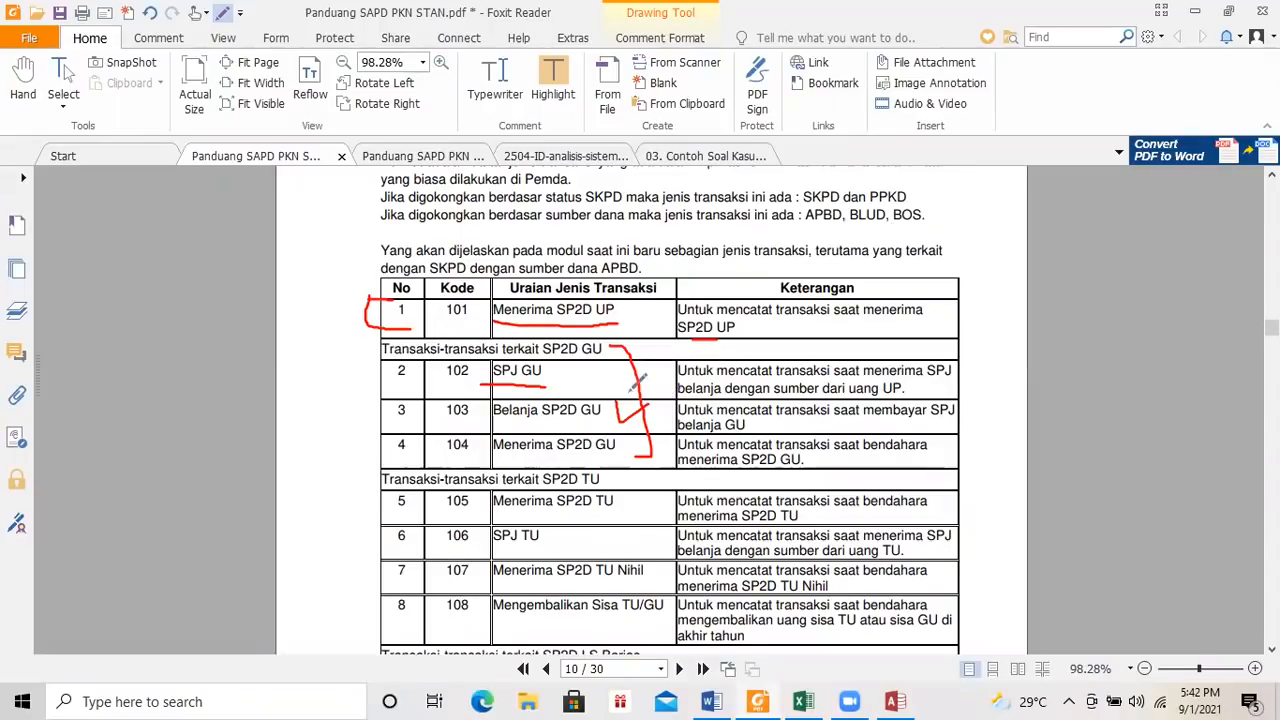
pyautogui.moveTo(497, 424); pyautogui.dragTo(584, 427)
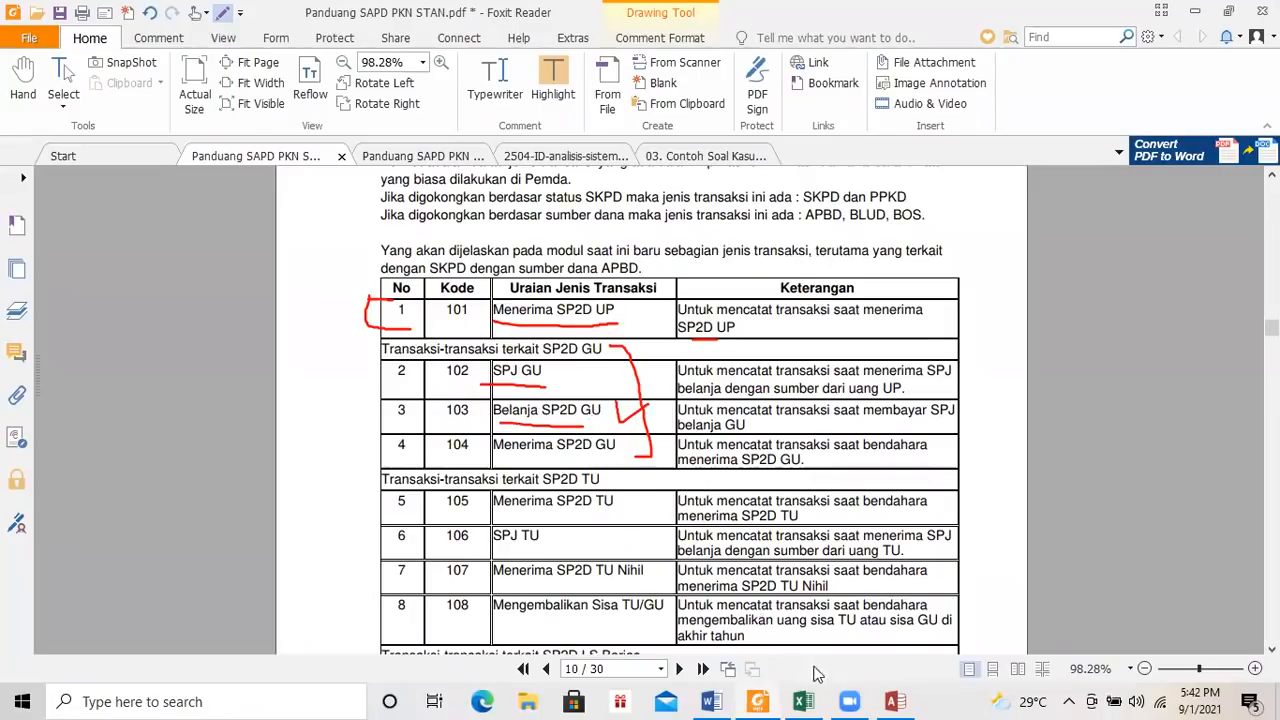
# Switch to the Access transaction form and start a new transaction in the Belanja group with type Belanja SP2D GU.
pyautogui.click(895, 701)
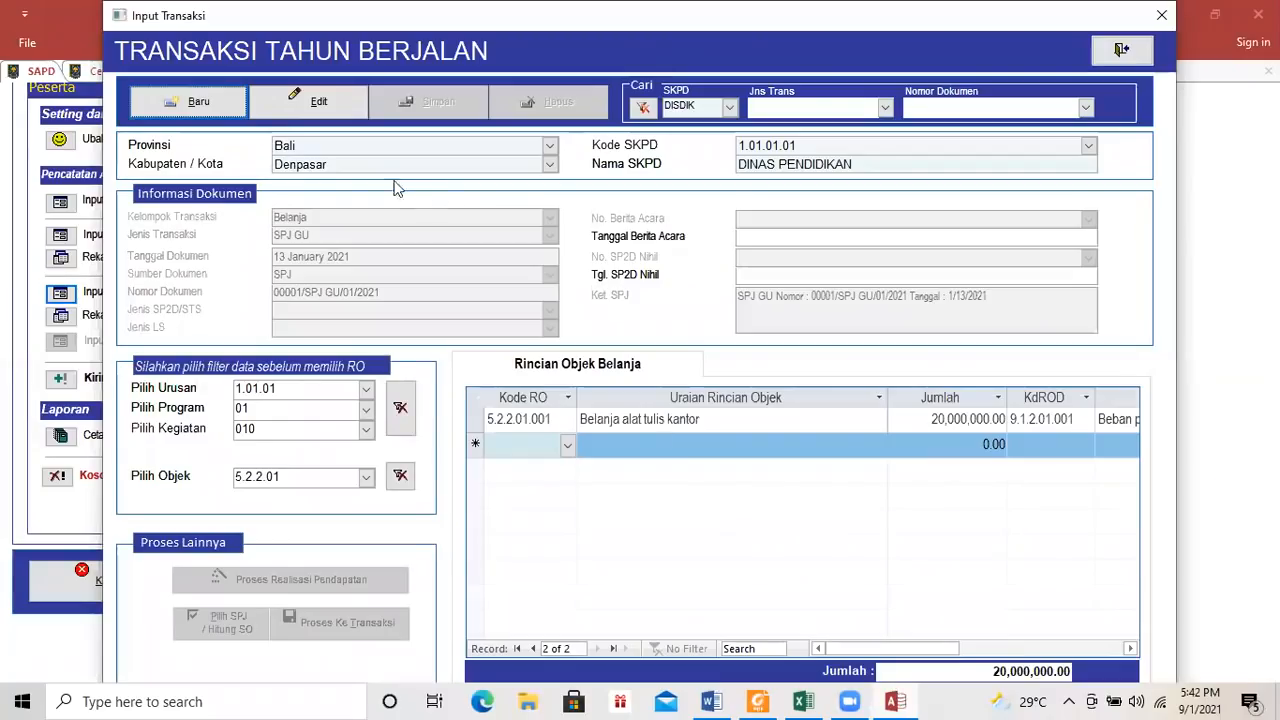
pyautogui.click(198, 101)
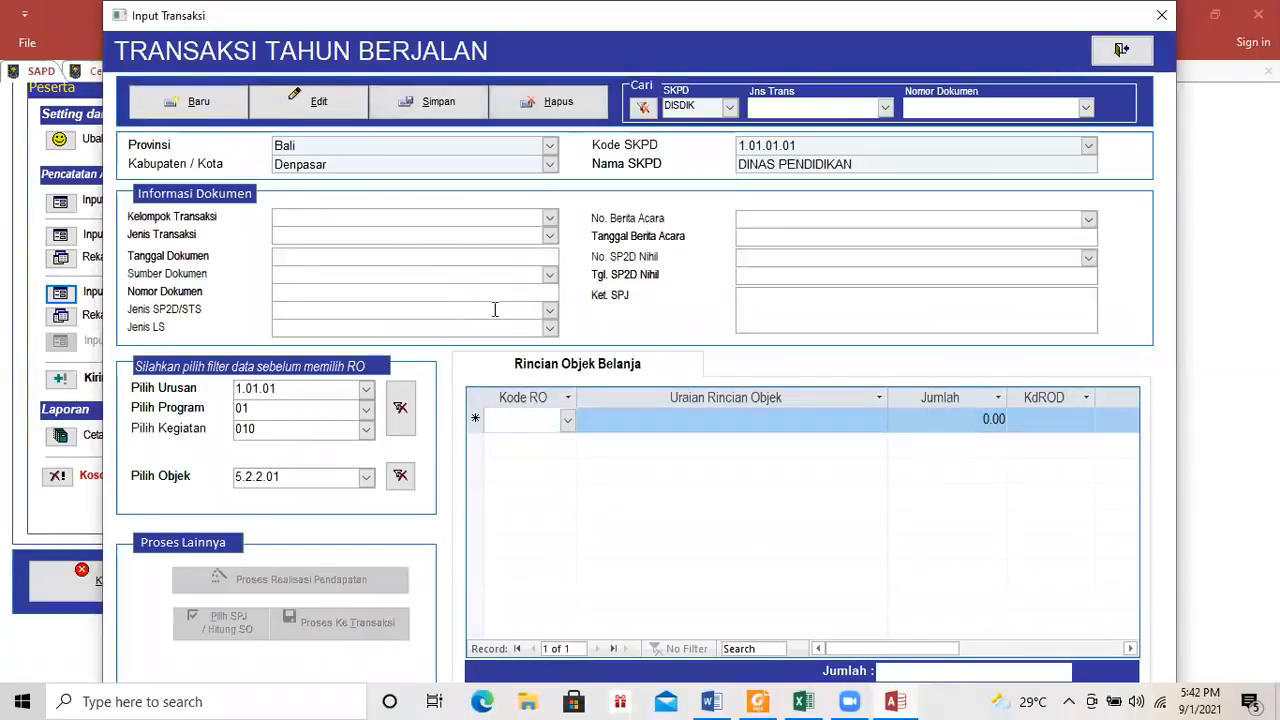
pyautogui.click(549, 218)
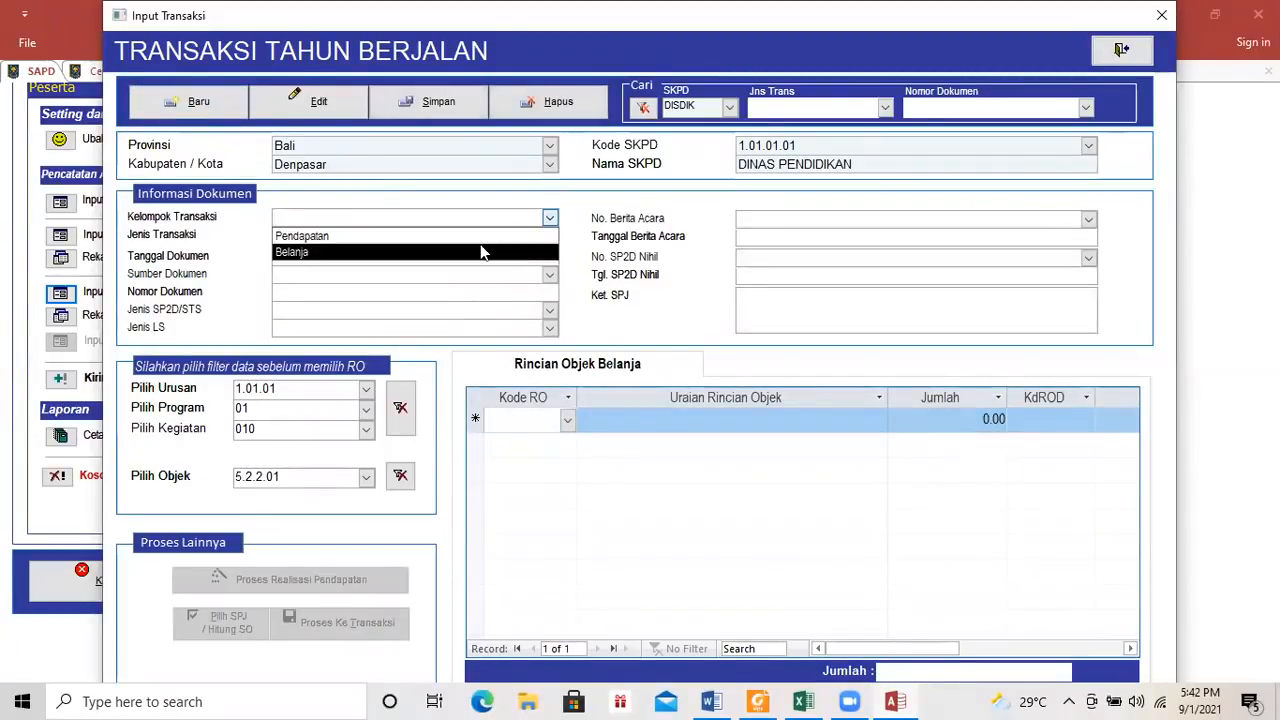
pyautogui.click(523, 251)
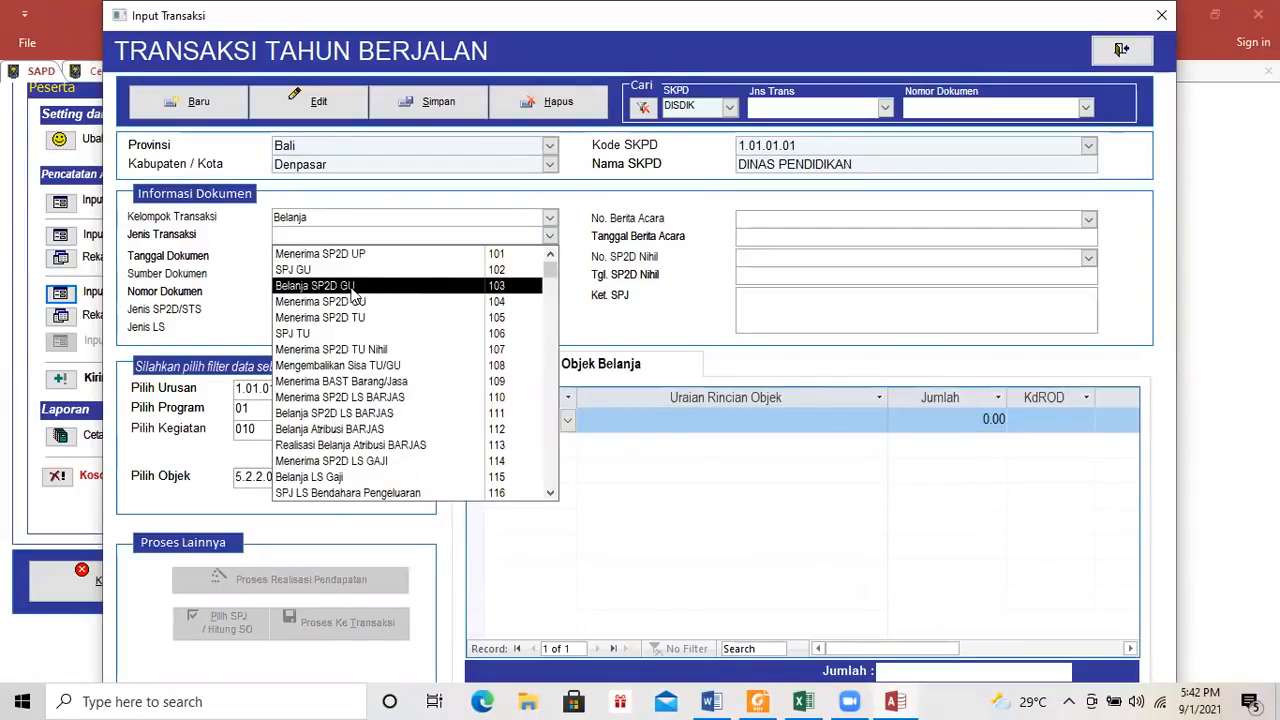
pyautogui.click(352, 290)
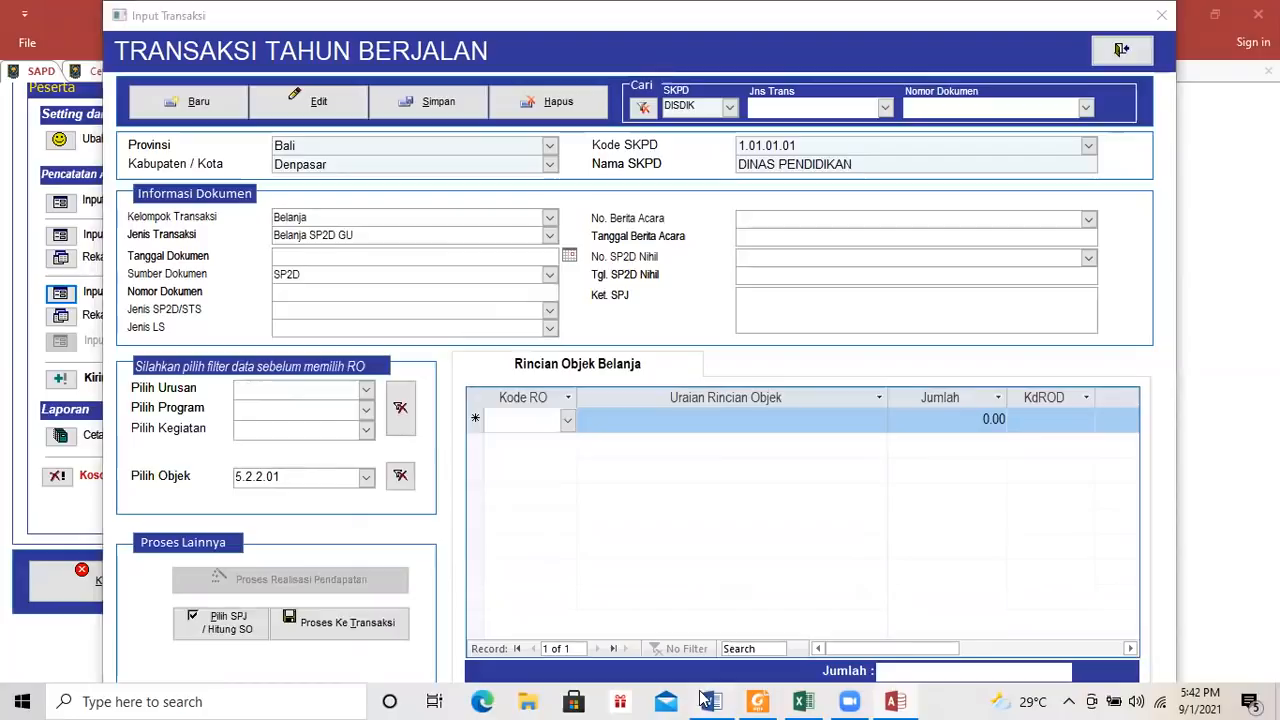
# Switch to the Word exercise and highlight item c, the 13 Januari 2021 stationery purchase, in yellow.
pyautogui.click(706, 700)
pyautogui.tripleClick(466, 510)
pyautogui.click(338, 104)
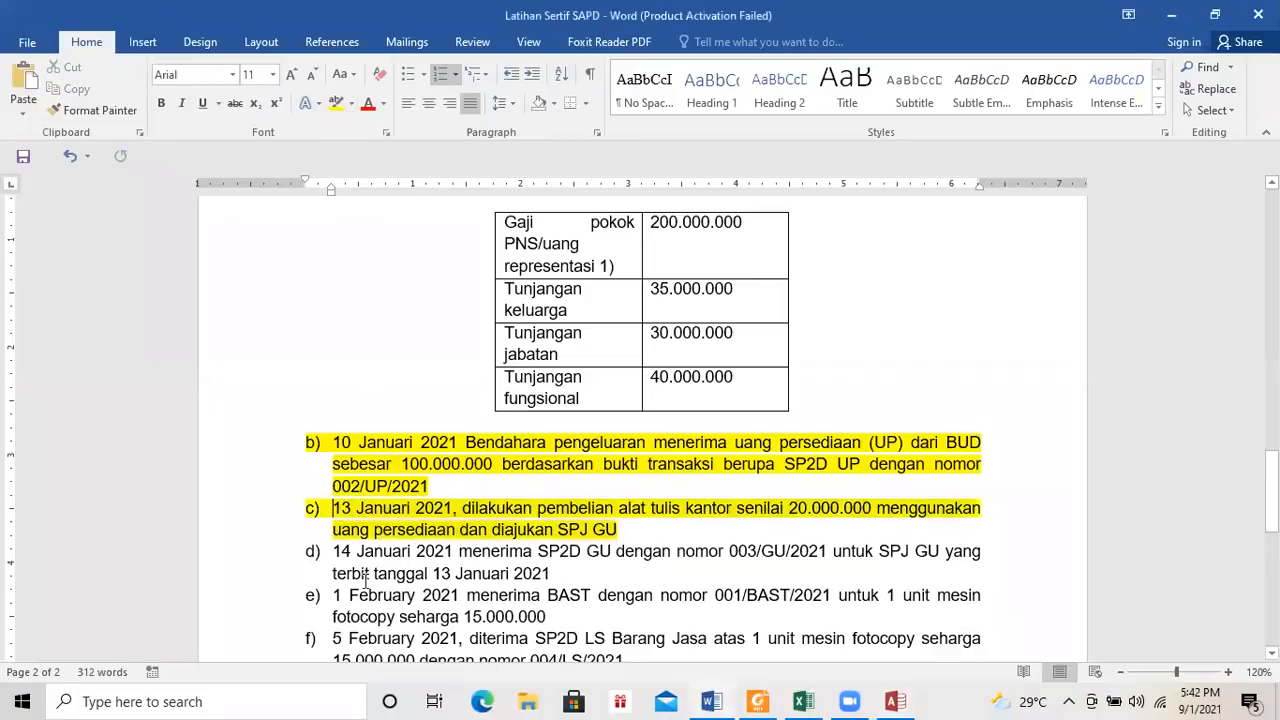
# Find item d's date in the Word exercise and set Tanggal Dokumen to 14 January 2021 in the Access transaction form.
pyautogui.moveTo(349, 550); pyautogui.dragTo(603, 558)
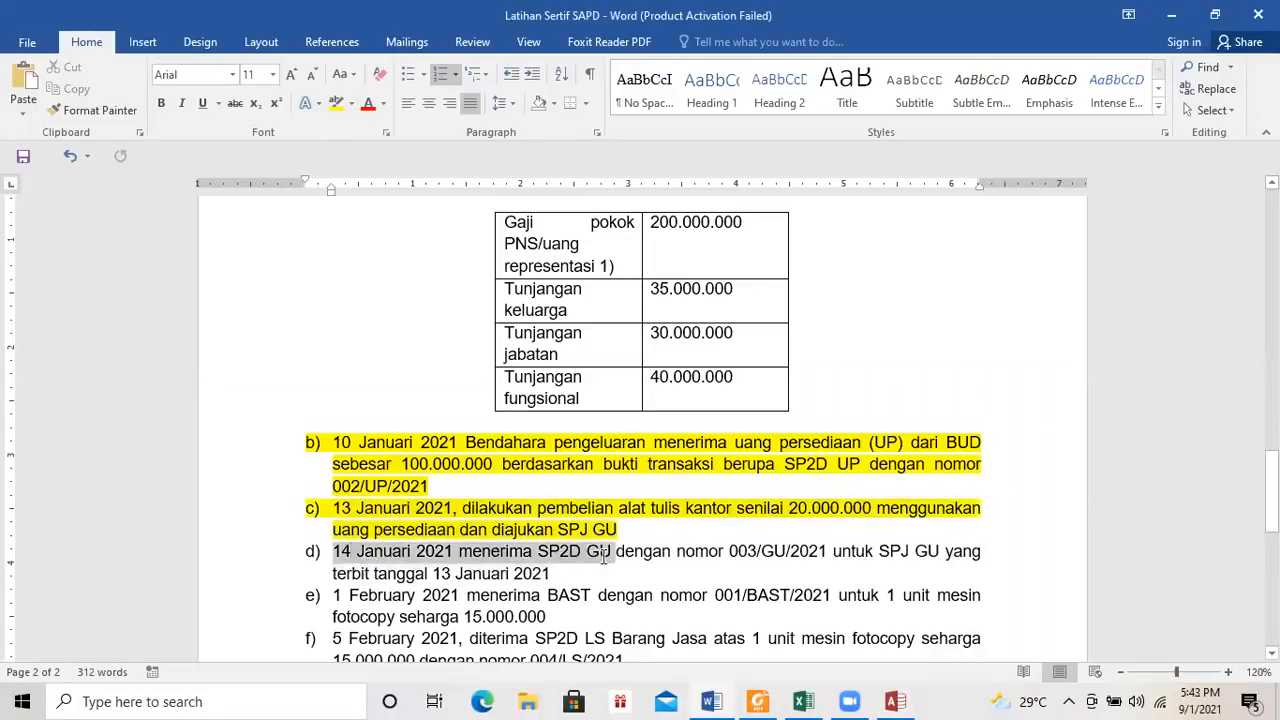
pyautogui.hotkey('alt', 'Tab')
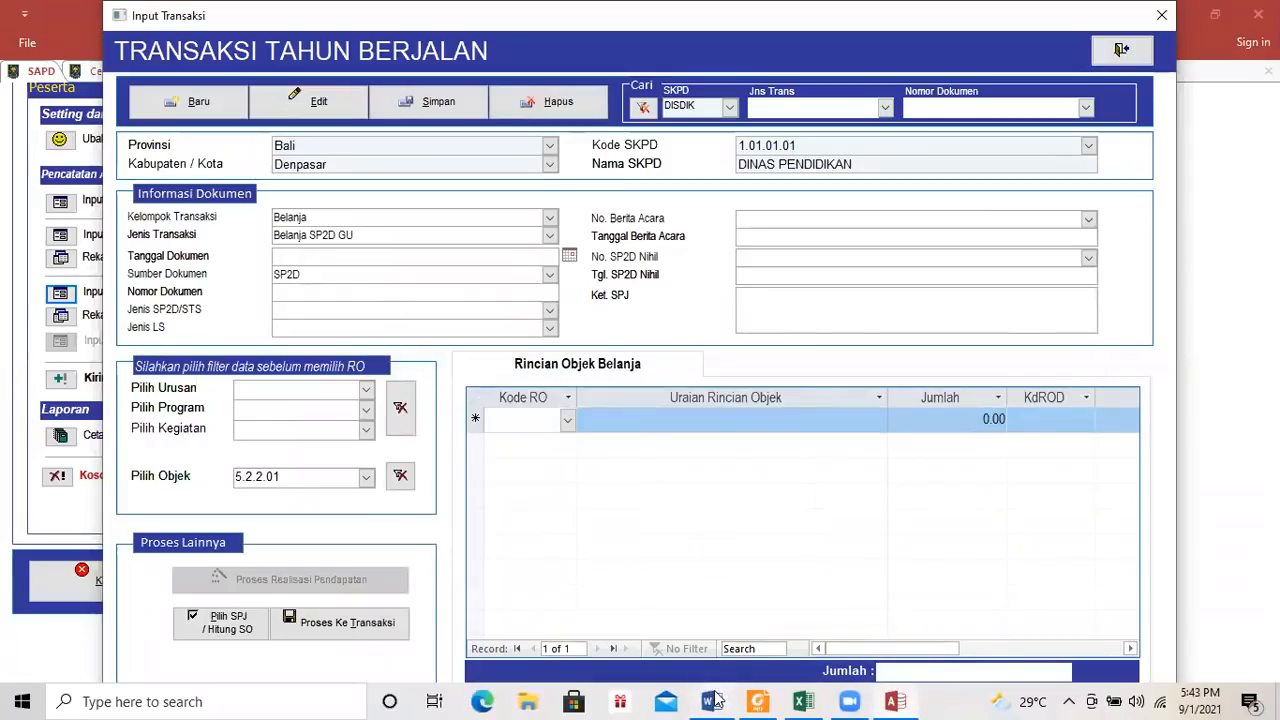
pyautogui.write('14 jan 21')
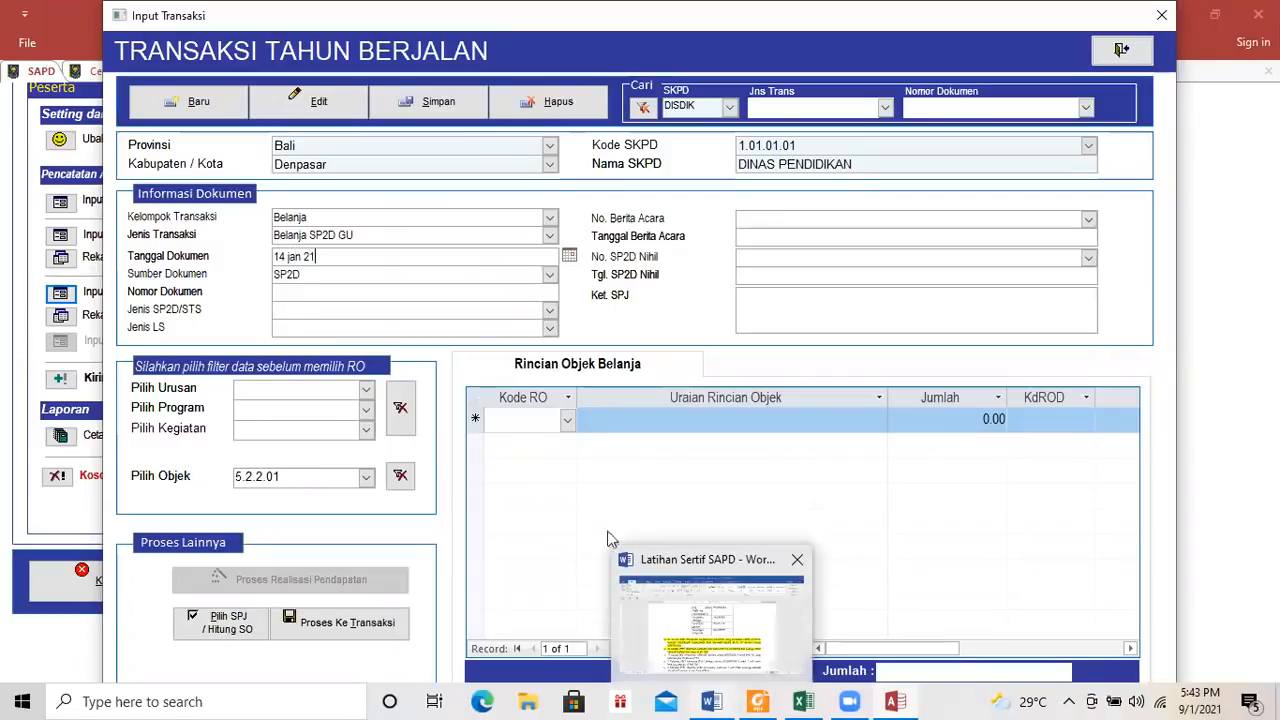
pyautogui.press('Tab')
pyautogui.click(400, 291)
# Copy document number 003/GU/2021 from item d of the Word exercise into Nomor Dokumen in the Access form.
pyautogui.click(728, 699)
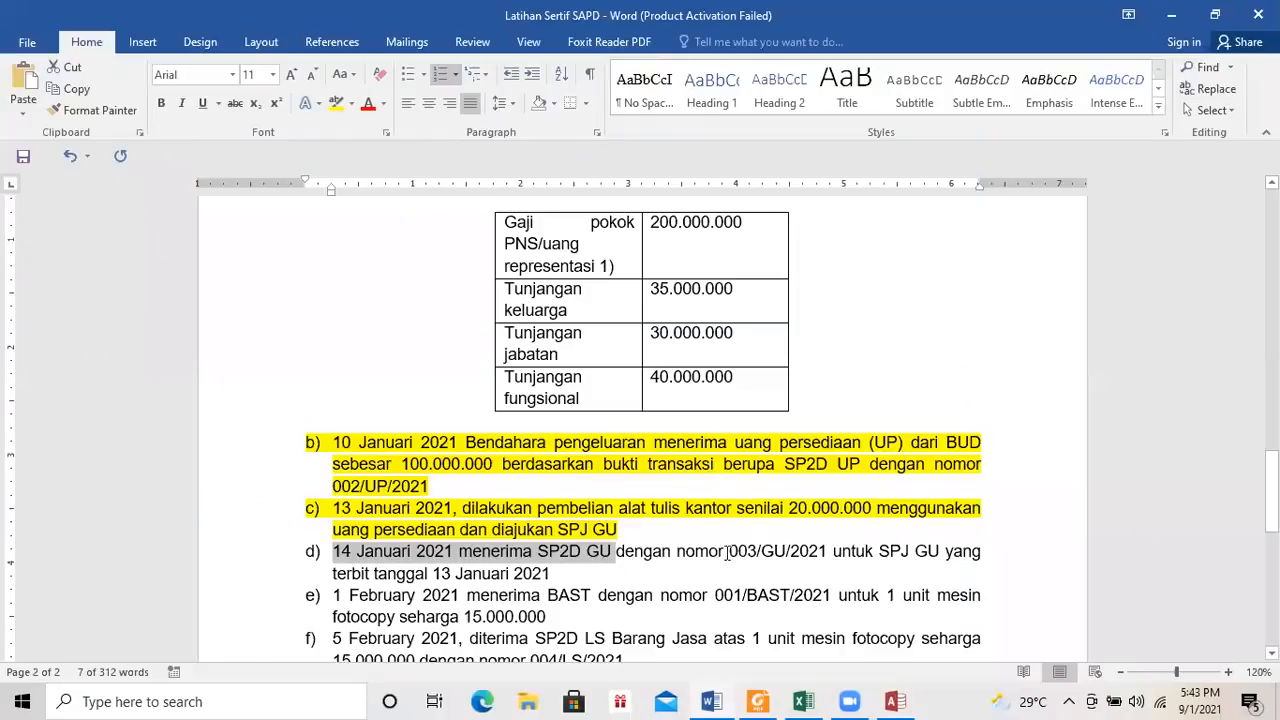
pyautogui.moveTo(728, 551); pyautogui.dragTo(819, 559)
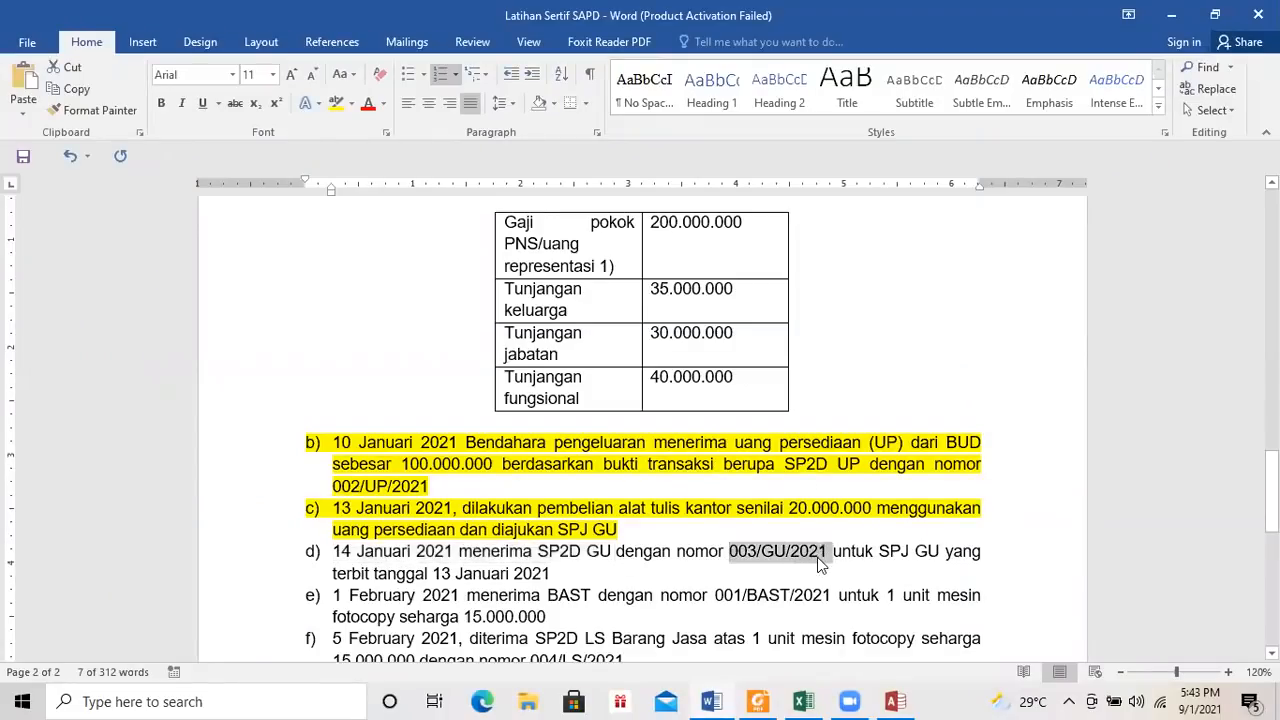
pyautogui.hotkey('ctrl', 'c')
pyautogui.hotkey('alt', 'Tab')
pyautogui.hotkey('ctrl', 'v')
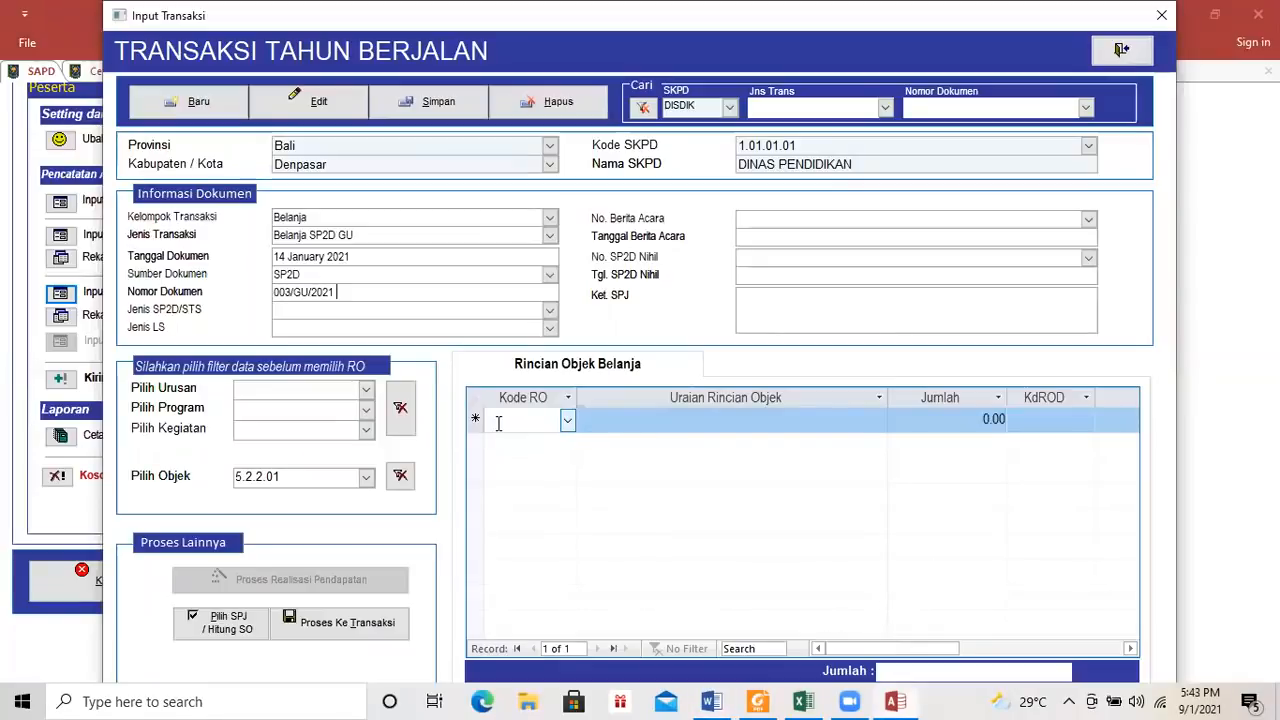
pyautogui.press('Tab')
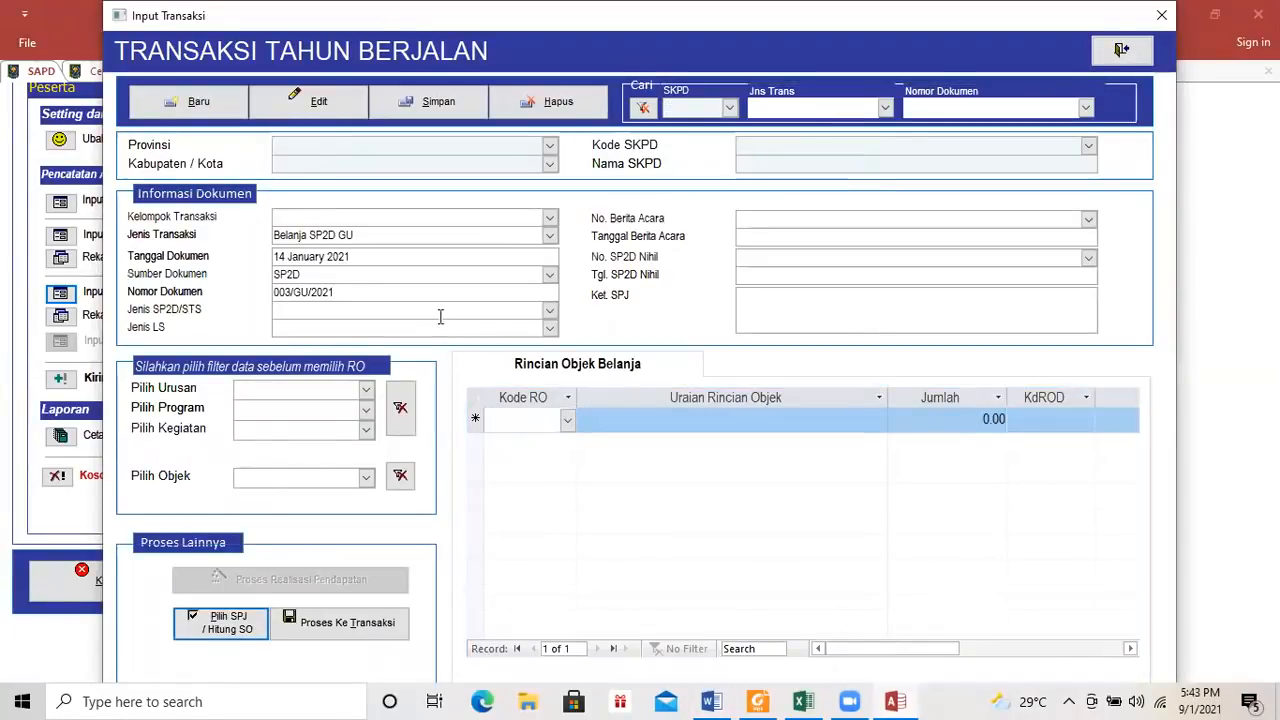
# Set Jenis SP2D/STS to GU for the Belanja SP2D GU transaction.
pyautogui.click(549, 310)
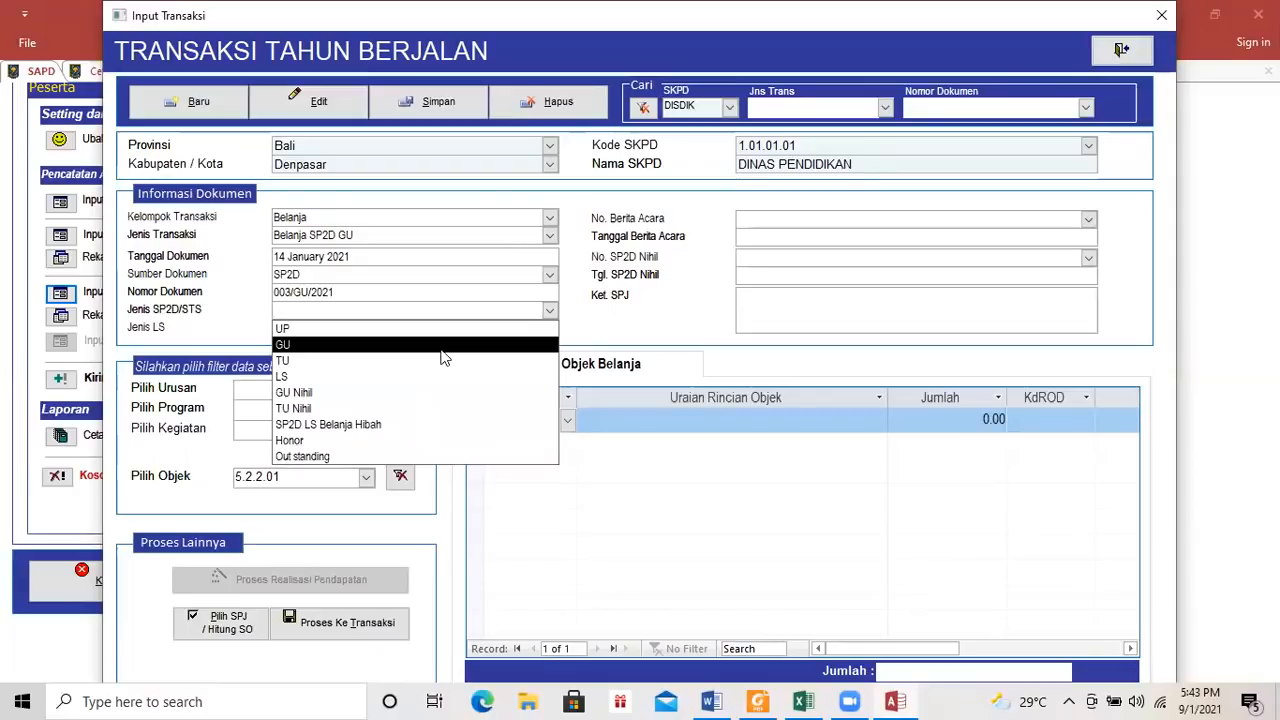
pyautogui.click(520, 336)
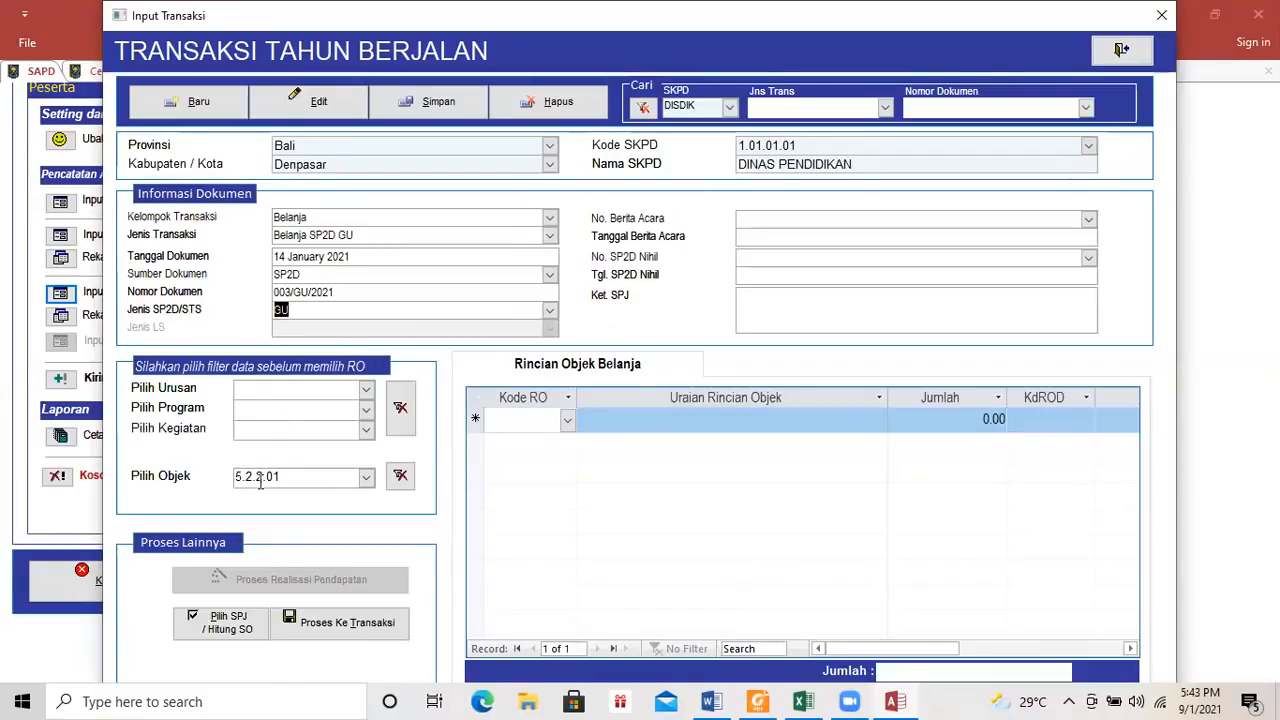
pyautogui.press('Tab')
pyautogui.press('Tab')
pyautogui.click(264, 435)
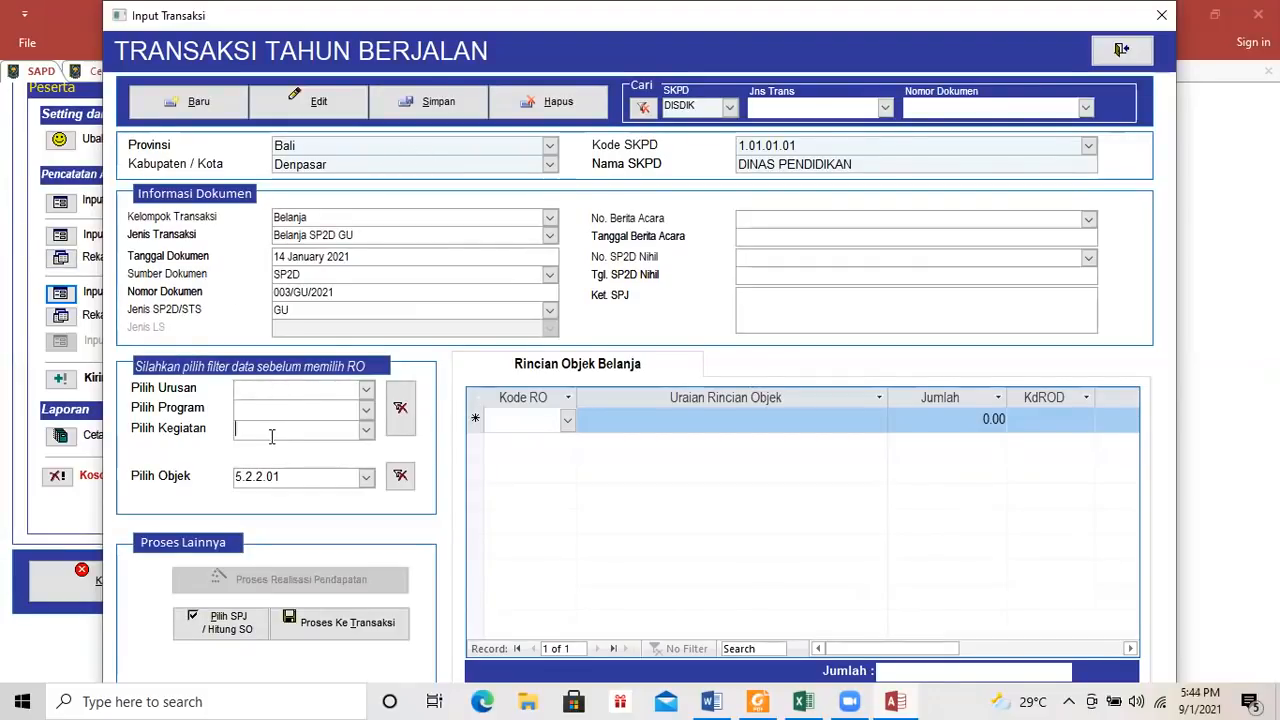
pyautogui.click(276, 390)
# Switch to the Word exercise and the SAPD guide in Foxit Reader and review the table of transaction types.
pyautogui.click(703, 697)
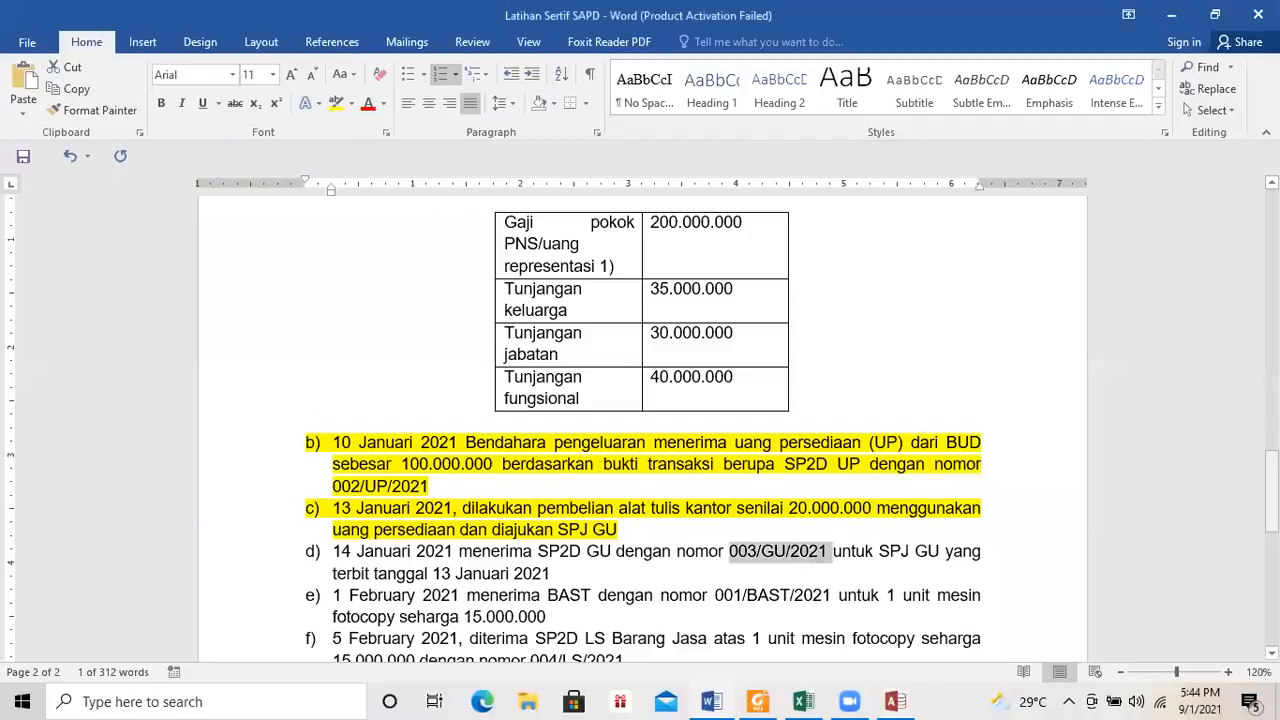
pyautogui.moveTo(1271, 492); pyautogui.dragTo(1271, 446)
pyautogui.moveTo(442, 443); pyautogui.dragTo(718, 443)
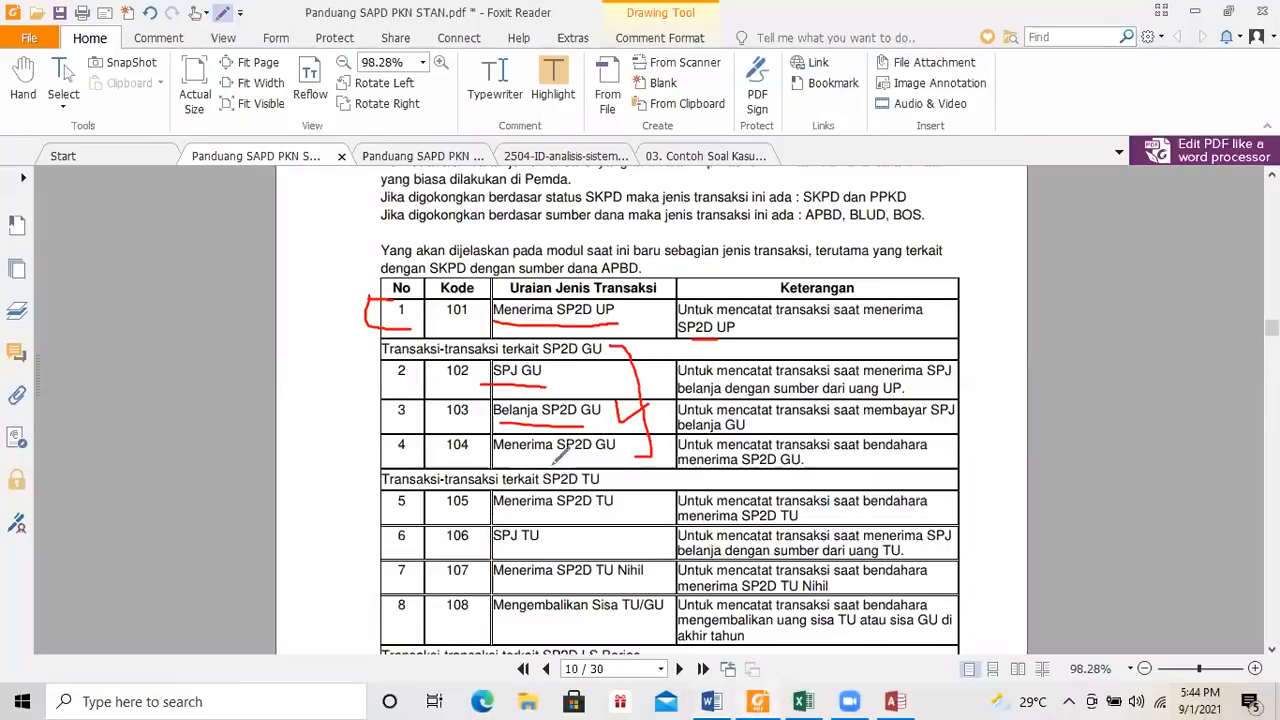
pyautogui.scroll(-5, 650, 410)
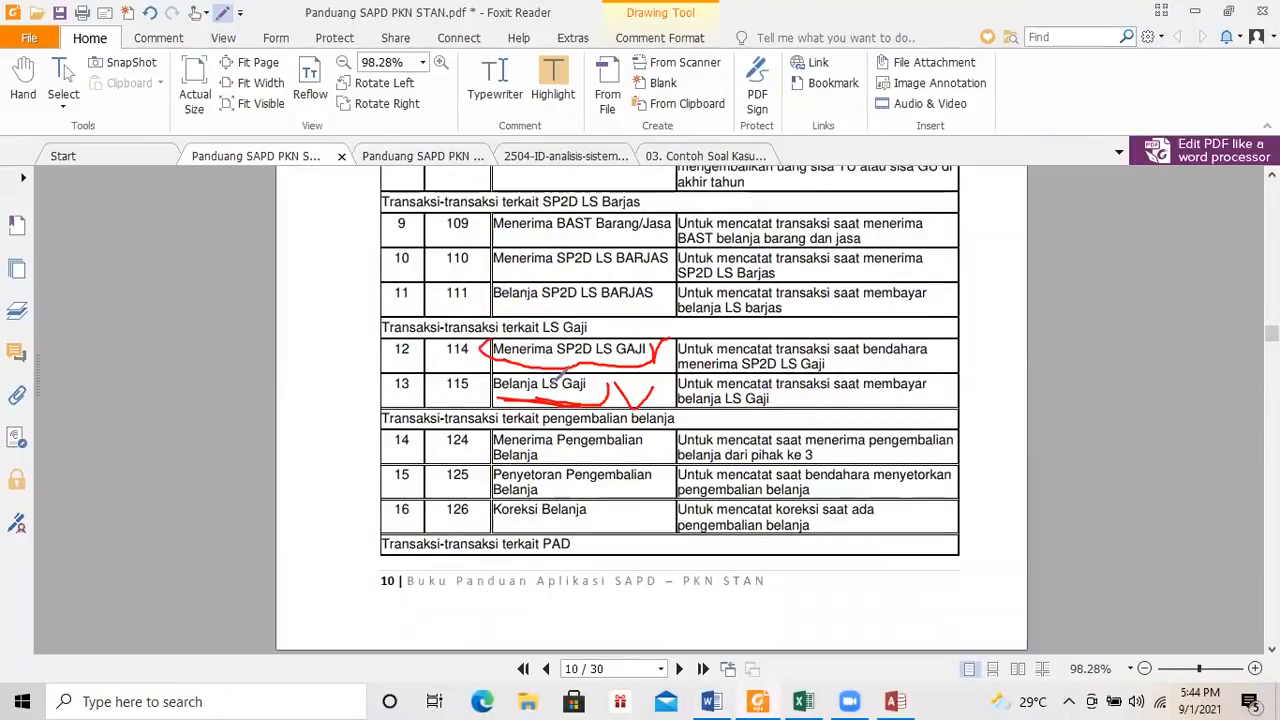
pyautogui.scroll(5, 650, 410)
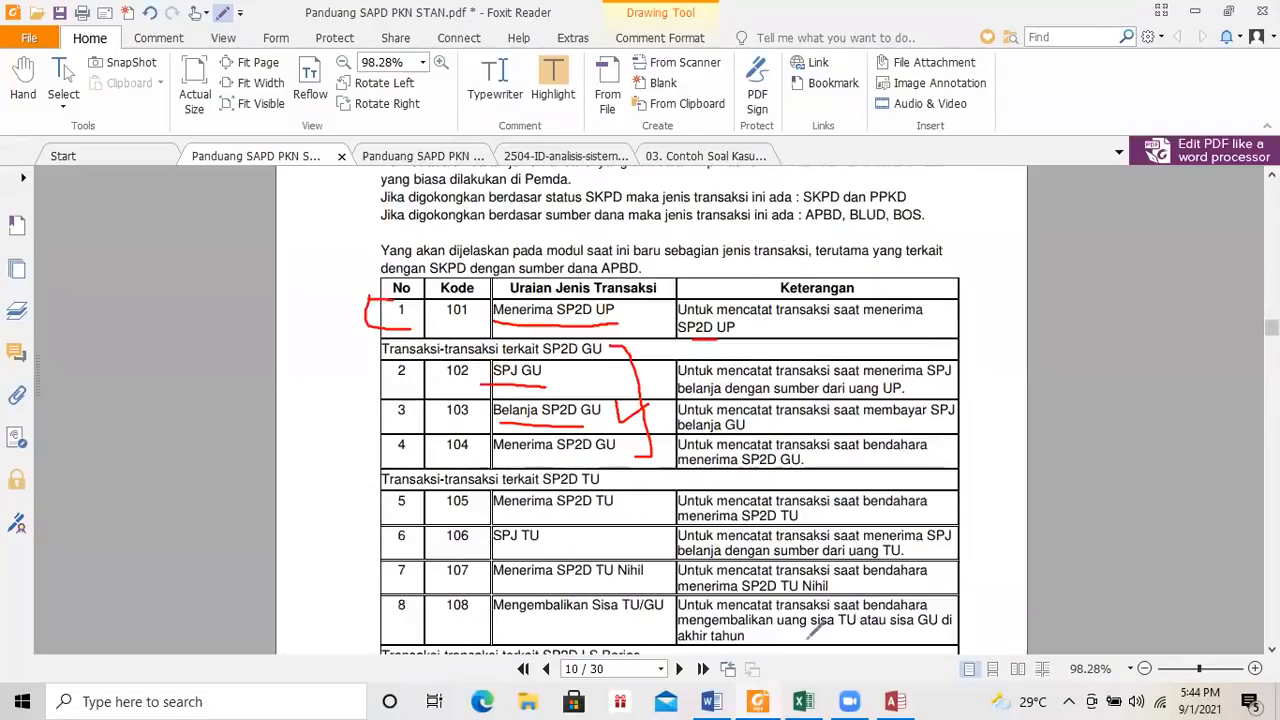
# Switch to Access, open the SPJ selection list and filter it to SPJ GU transactions from 1 Jan 2021 to 31 Dec 2021.
pyautogui.click(900, 700)
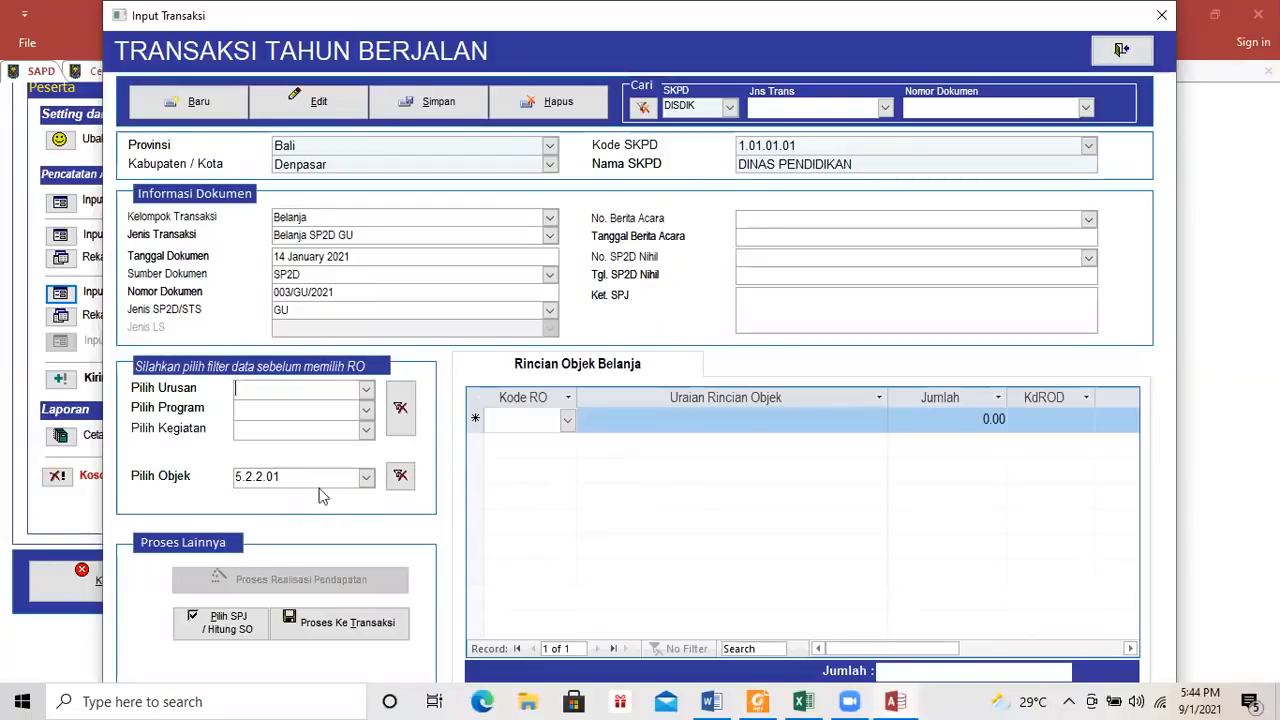
pyautogui.click(246, 622)
pyautogui.click(246, 622)
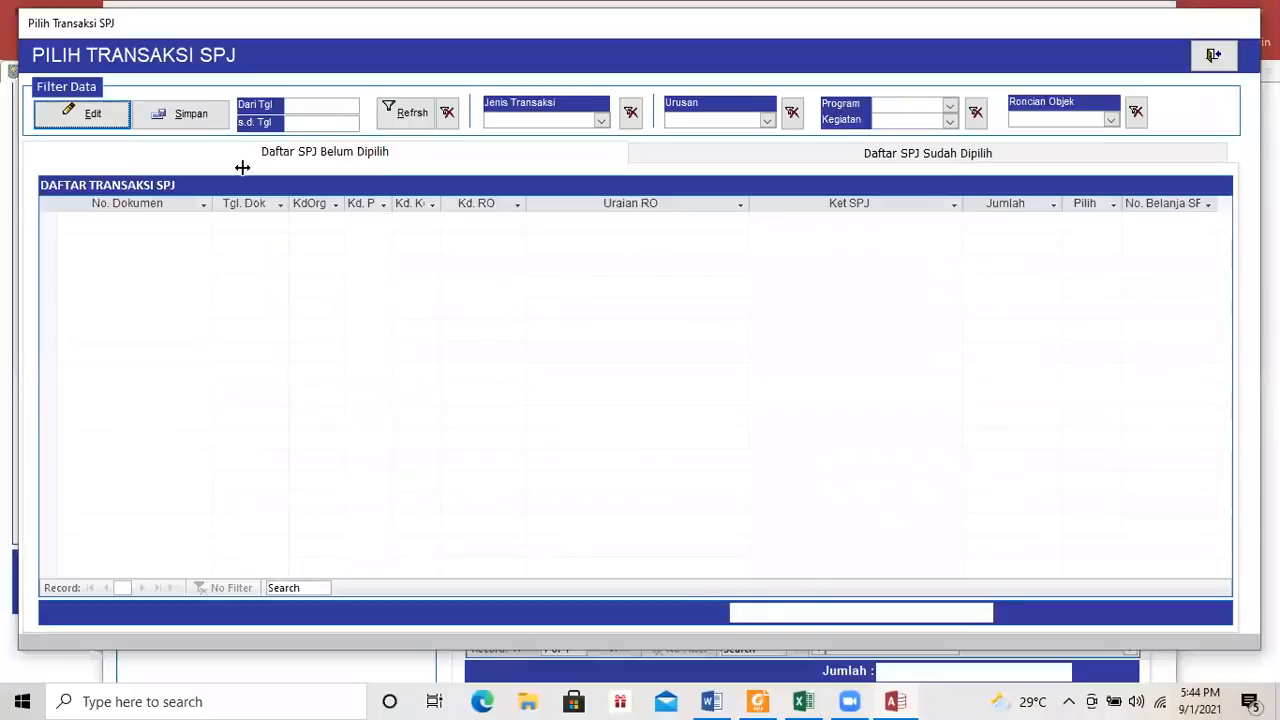
pyautogui.click(316, 105)
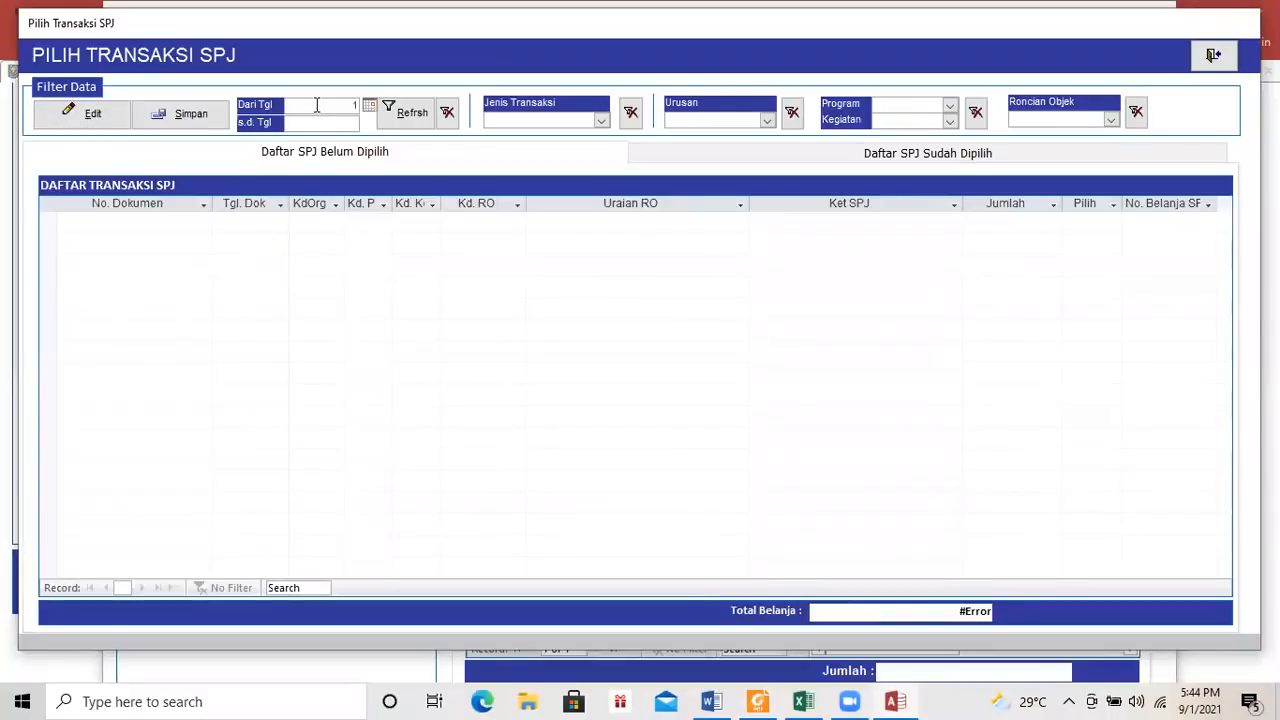
pyautogui.write('1 jan 21')
pyautogui.click(318, 121)
pyautogui.write('31 dec 21')
pyautogui.click(602, 121)
pyautogui.click(601, 121)
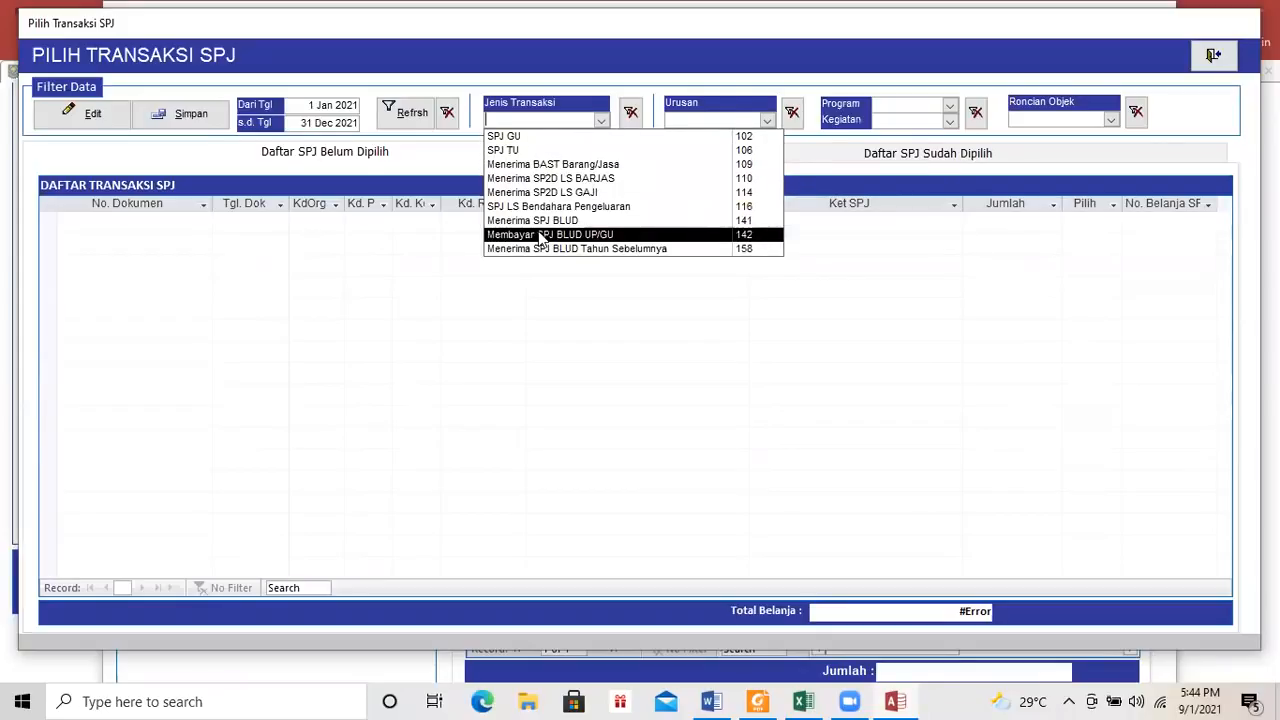
pyautogui.click(501, 140)
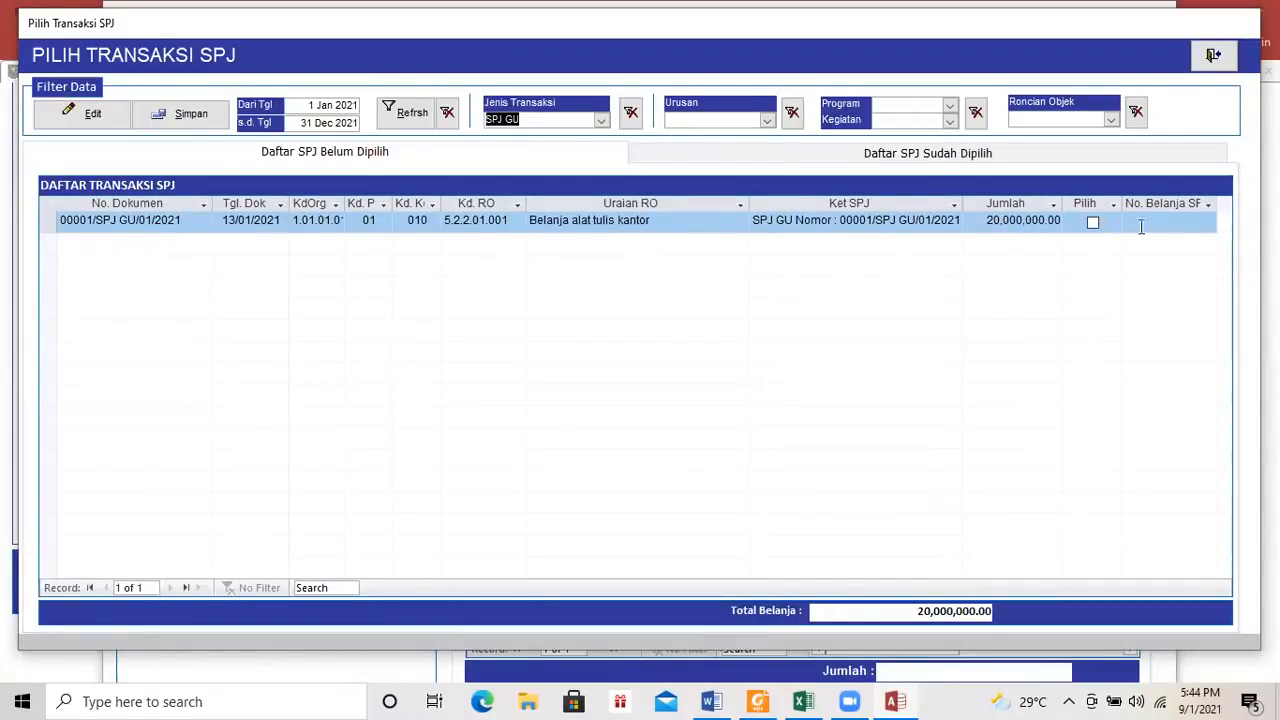
# Mark the Belanja alat tulis kantor SPJ as chosen, save the selection and close the SPJ list.
pyautogui.click(1093, 222)
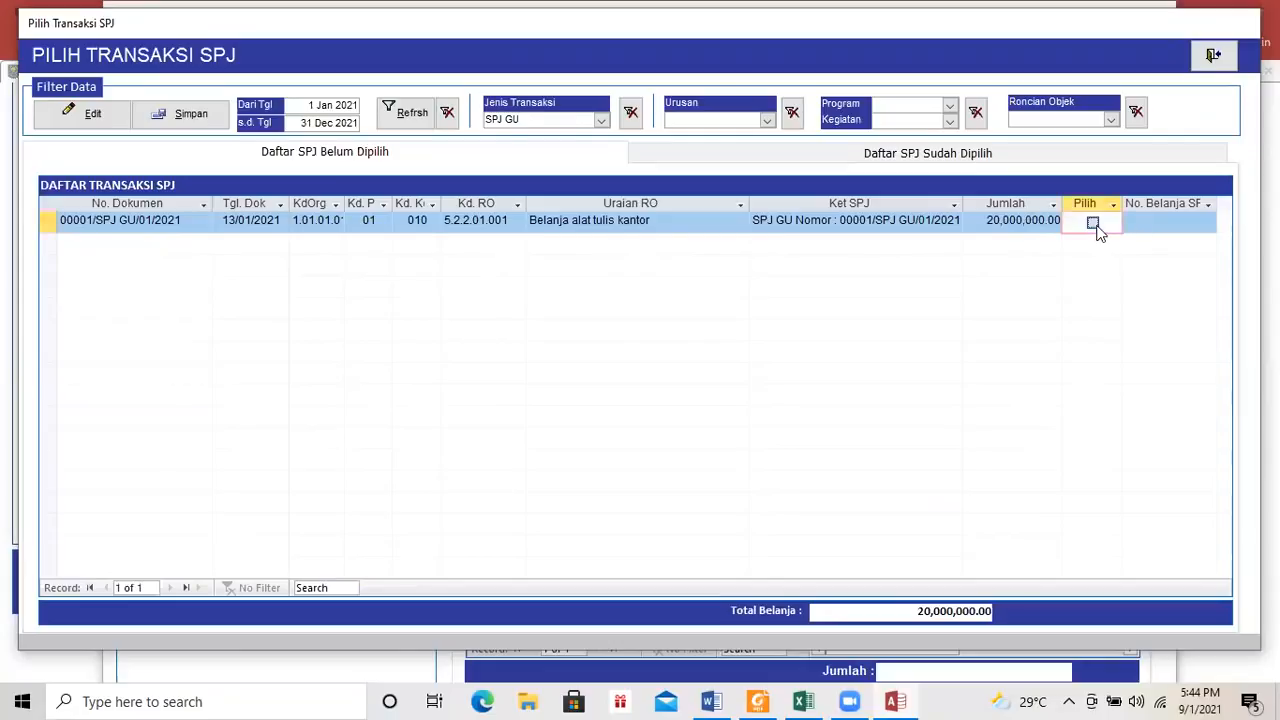
pyautogui.click(178, 118)
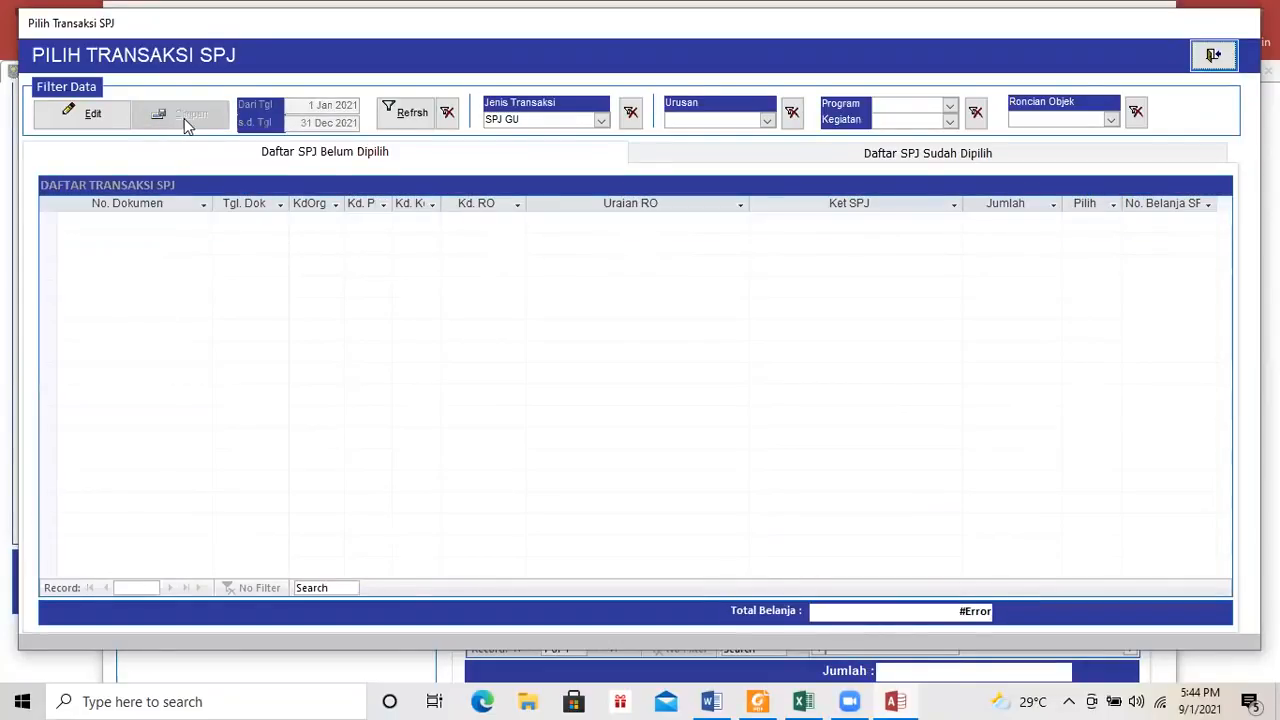
pyautogui.click(1213, 55)
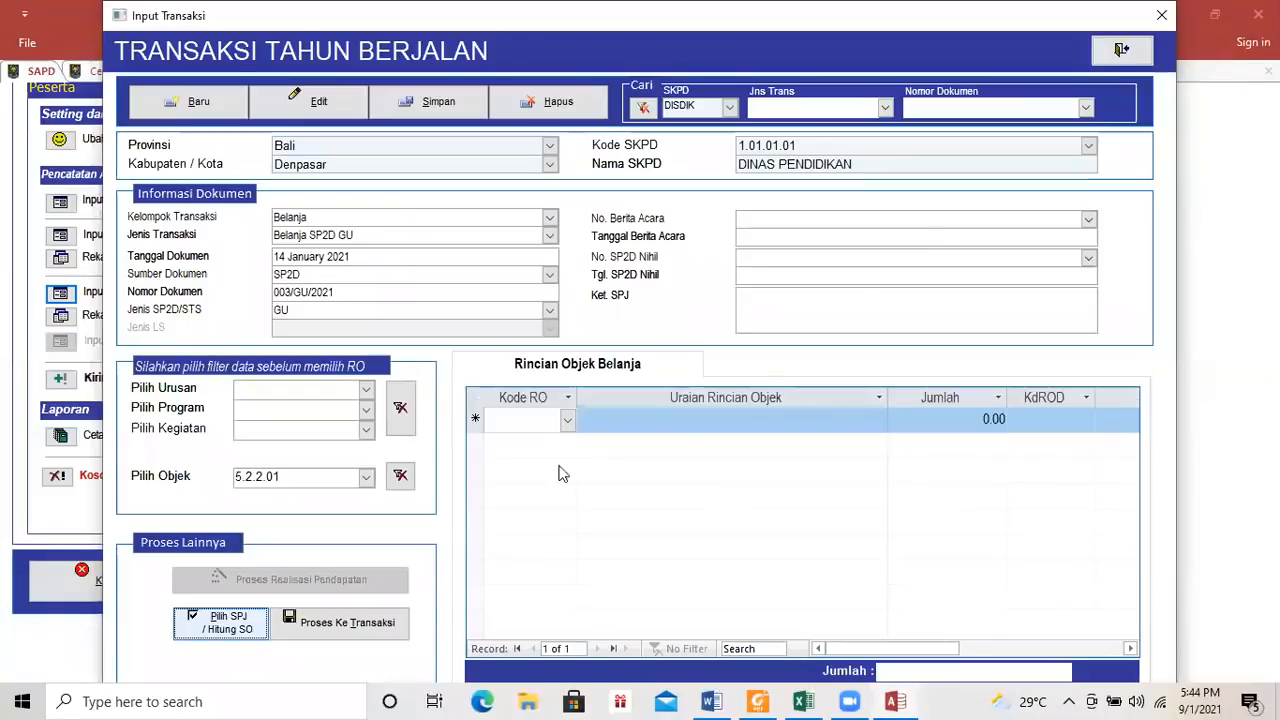
# Process the chosen SPJ into the Belanja SP2D GU transaction and save it.
pyautogui.click(381, 624)
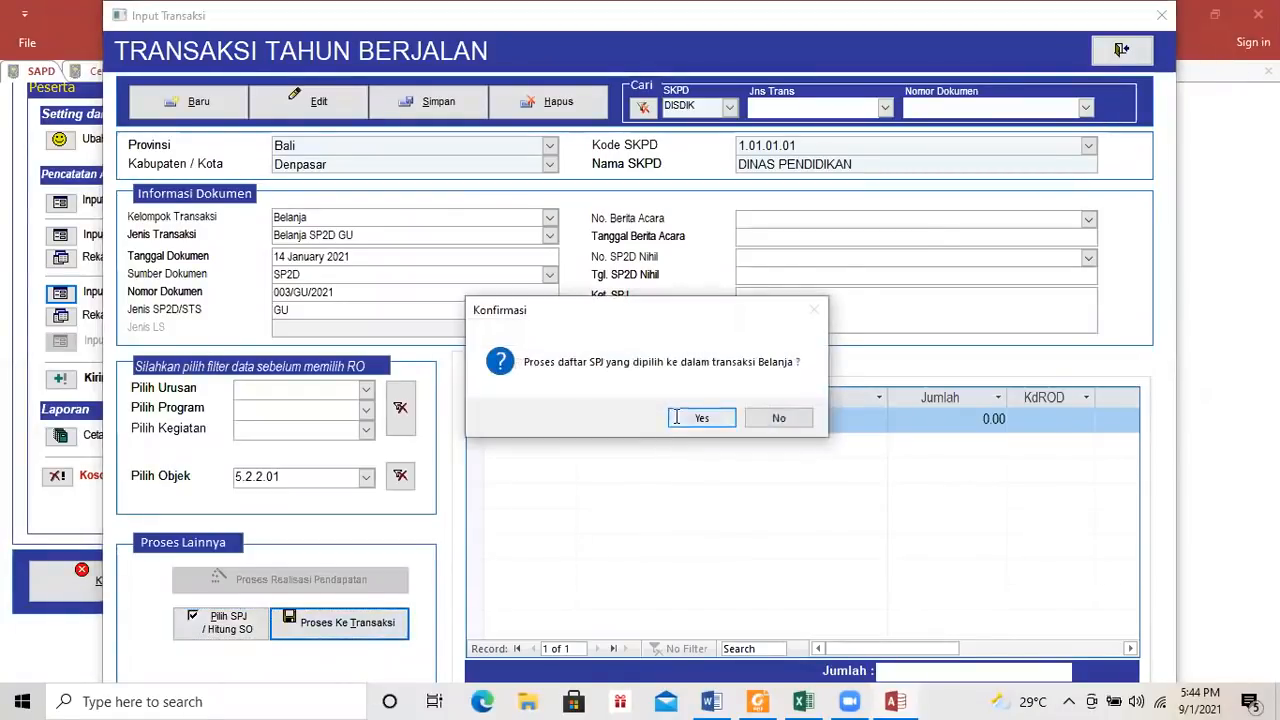
pyautogui.click(677, 418)
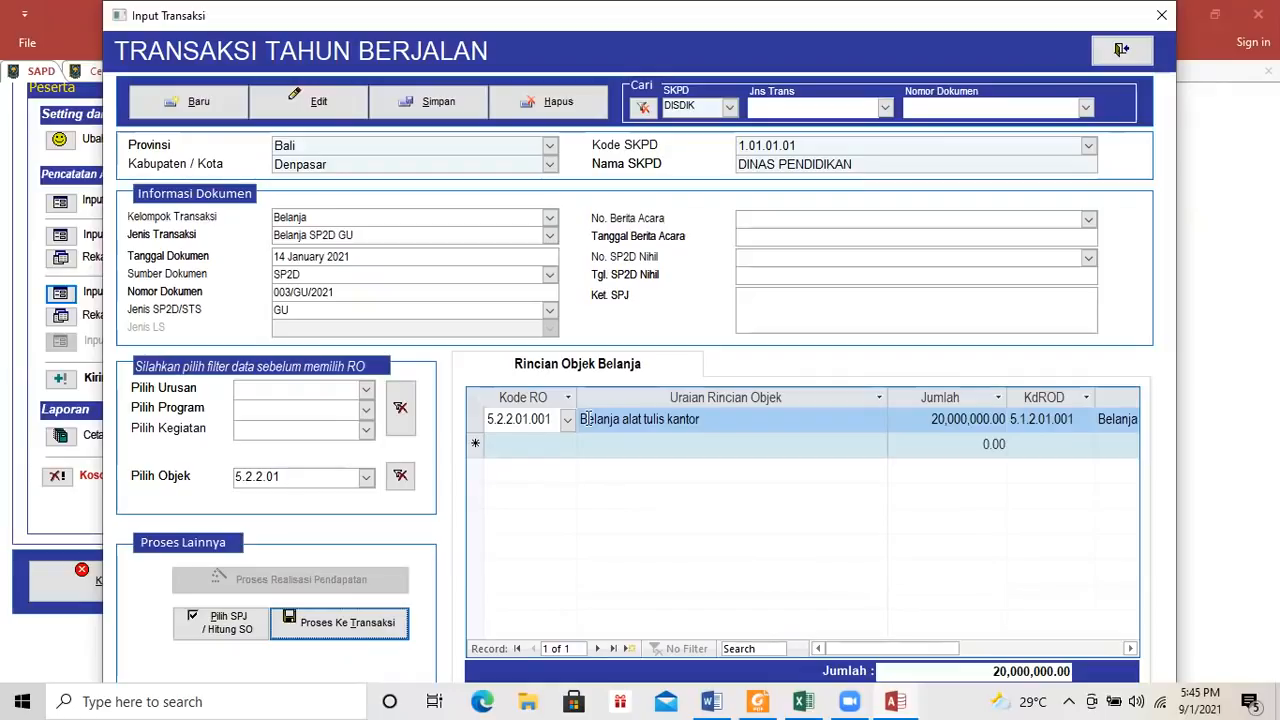
pyautogui.click(440, 105)
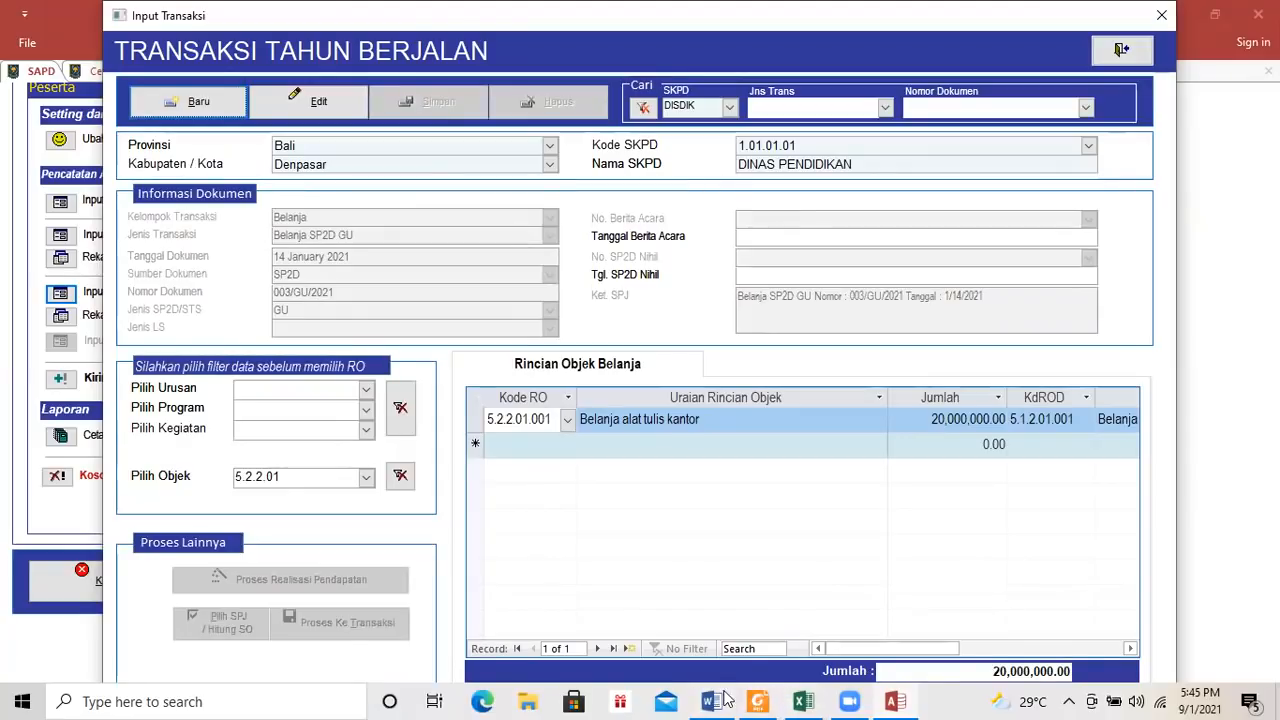
# Switch to the Excel journal sheet and enter "Belanja alat tulis kantor" in C16 with an indented "Perubahan SAL" in C17.
pyautogui.click(803, 701)
pyautogui.click(456, 453)
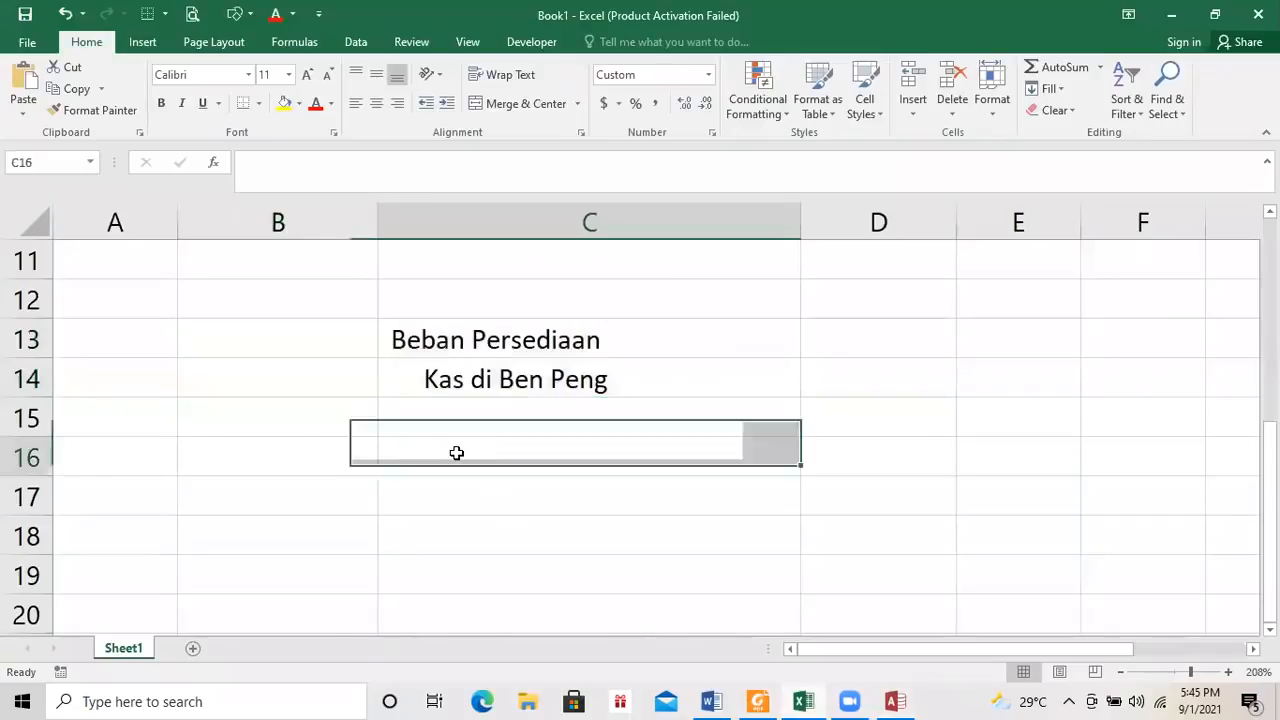
pyautogui.write('Belanja')
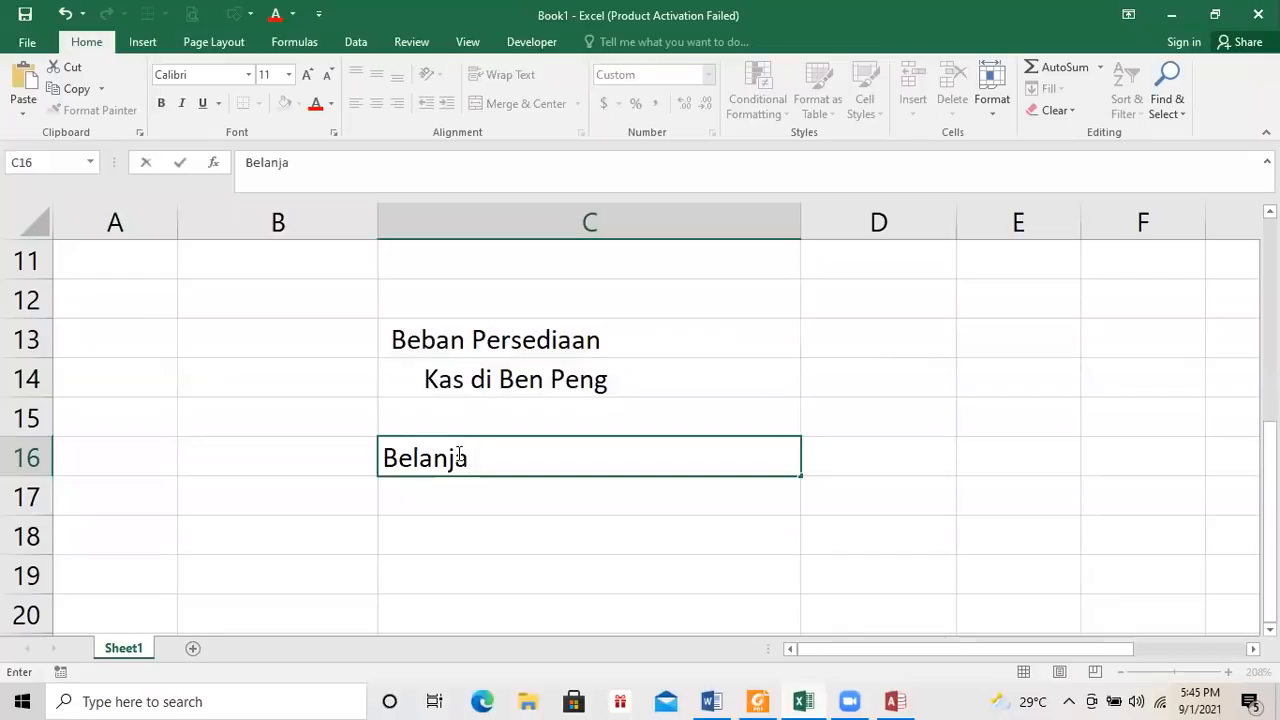
pyautogui.write(' alat tulis kantor')
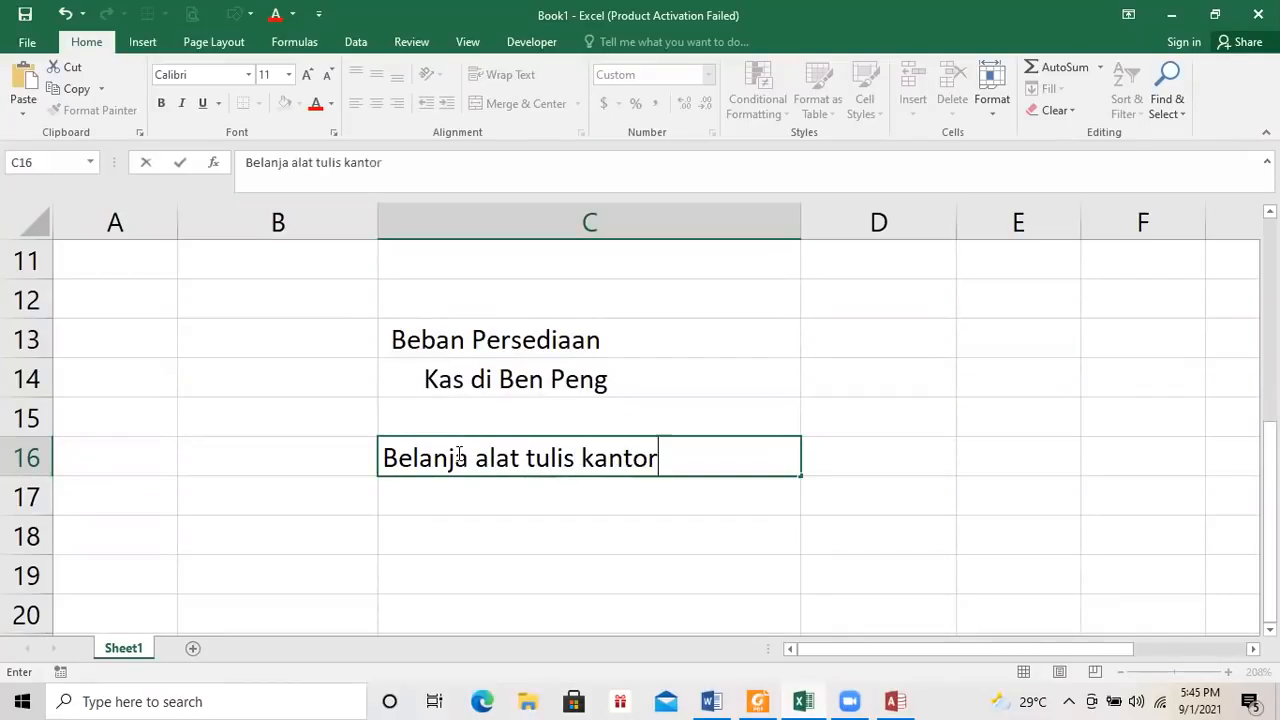
pyautogui.press('Return')
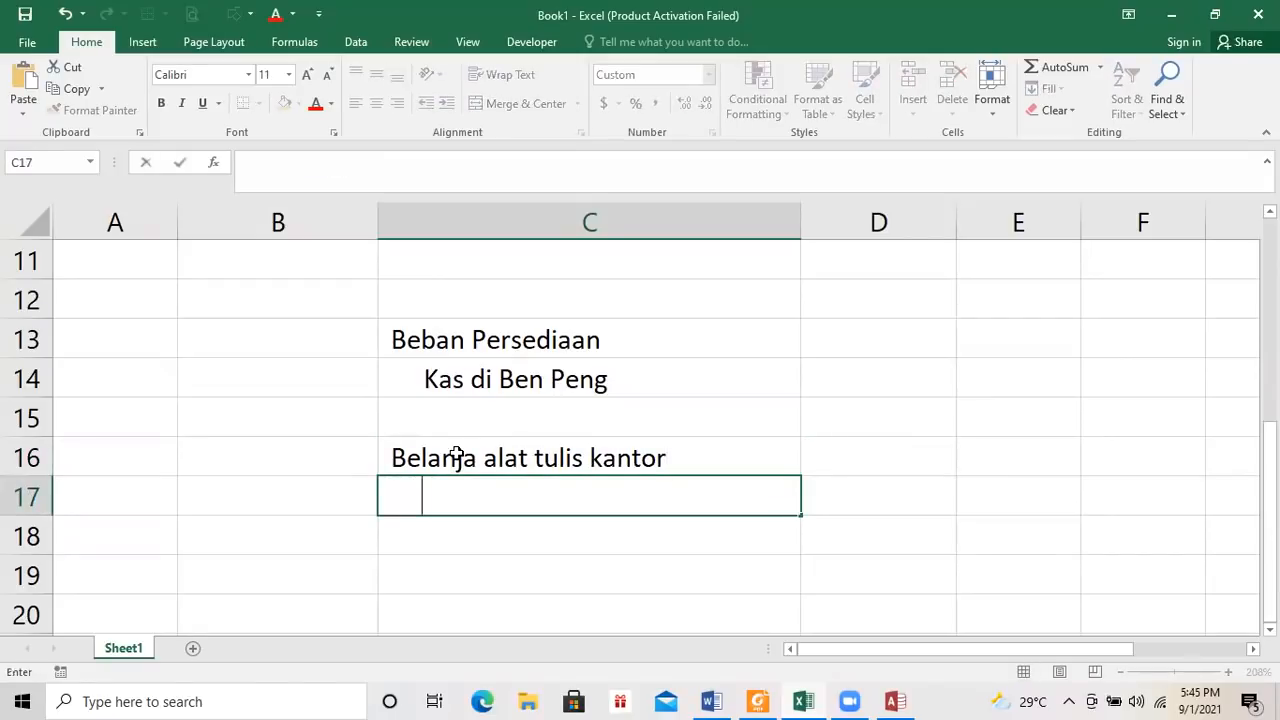
pyautogui.write('Perub')
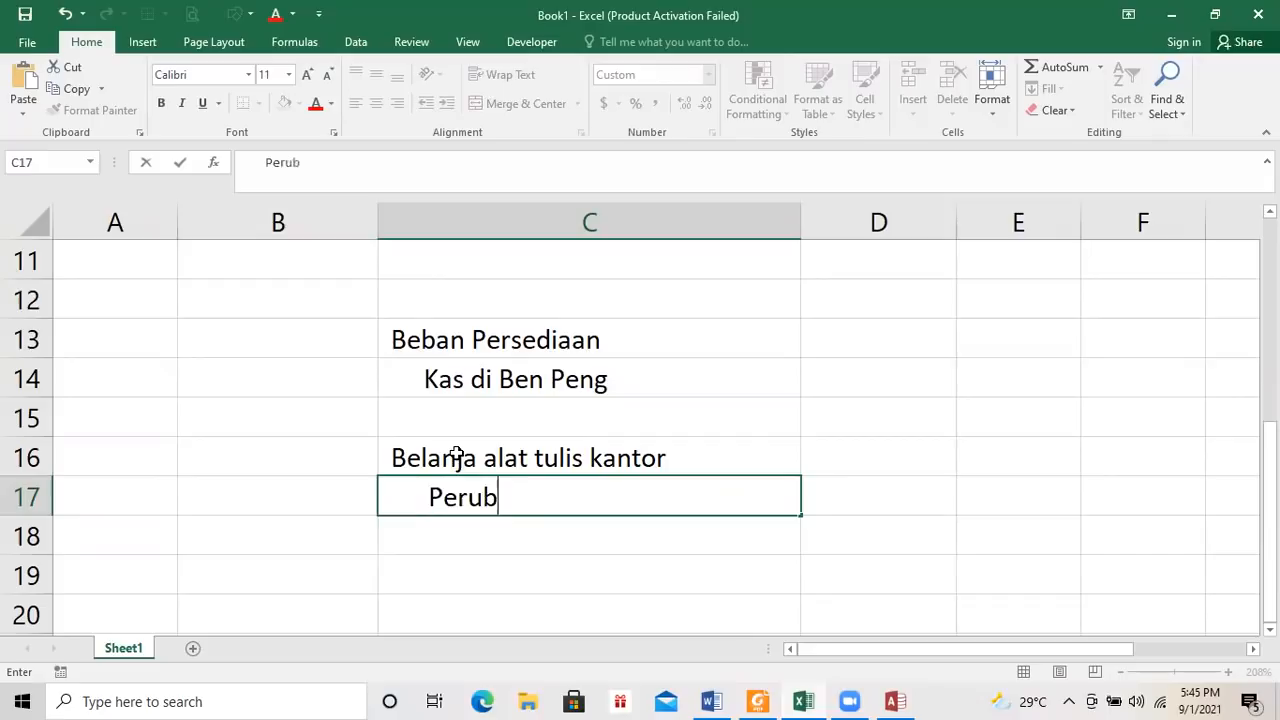
pyautogui.write('ahan SAL')
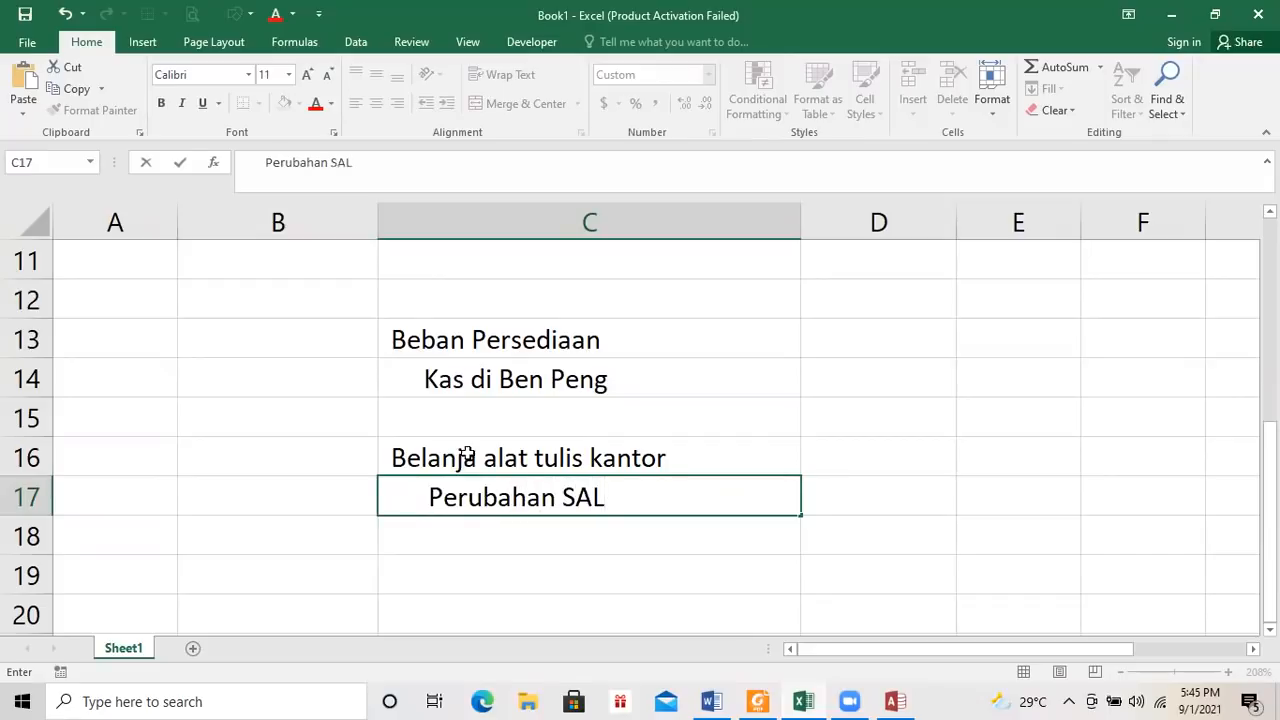
# Append "-LRA" to the account name in C16 and "-LO" to the one in C13, and select C13:C17.
pyautogui.doubleClick(666, 458)
pyautogui.write('-LRA')
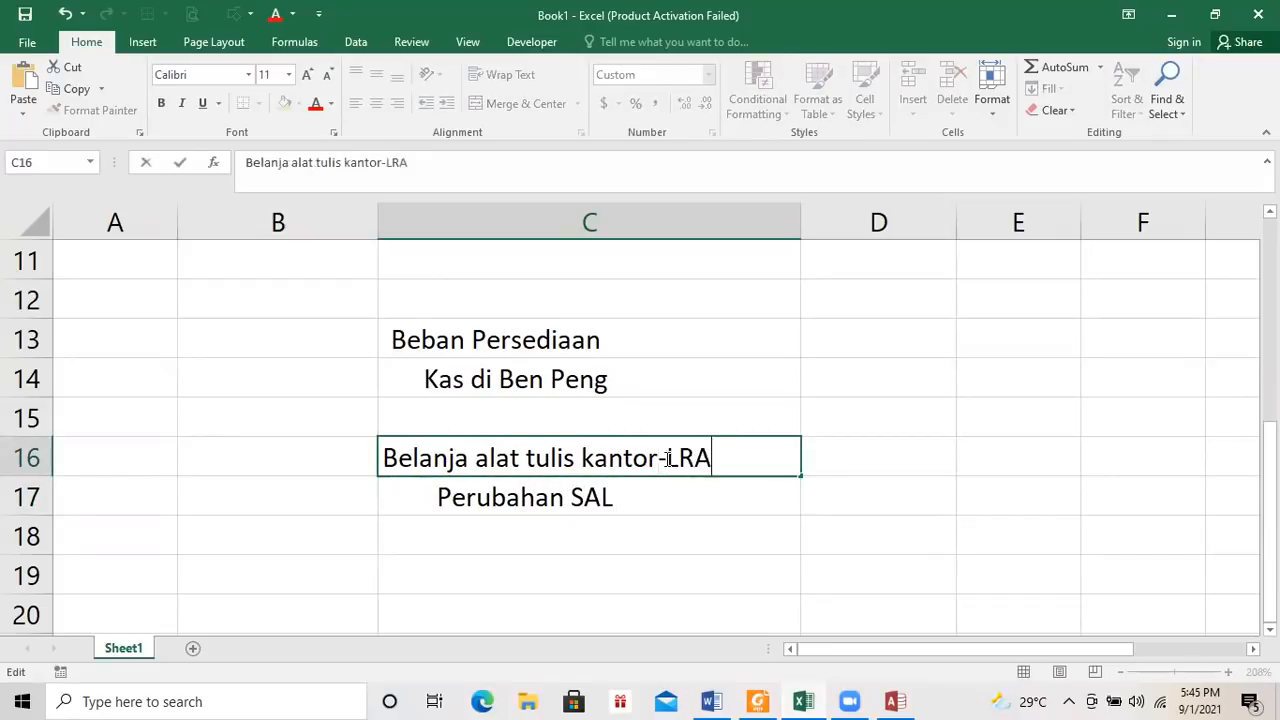
pyautogui.doubleClick(642, 338)
pyautogui.write('-LO')
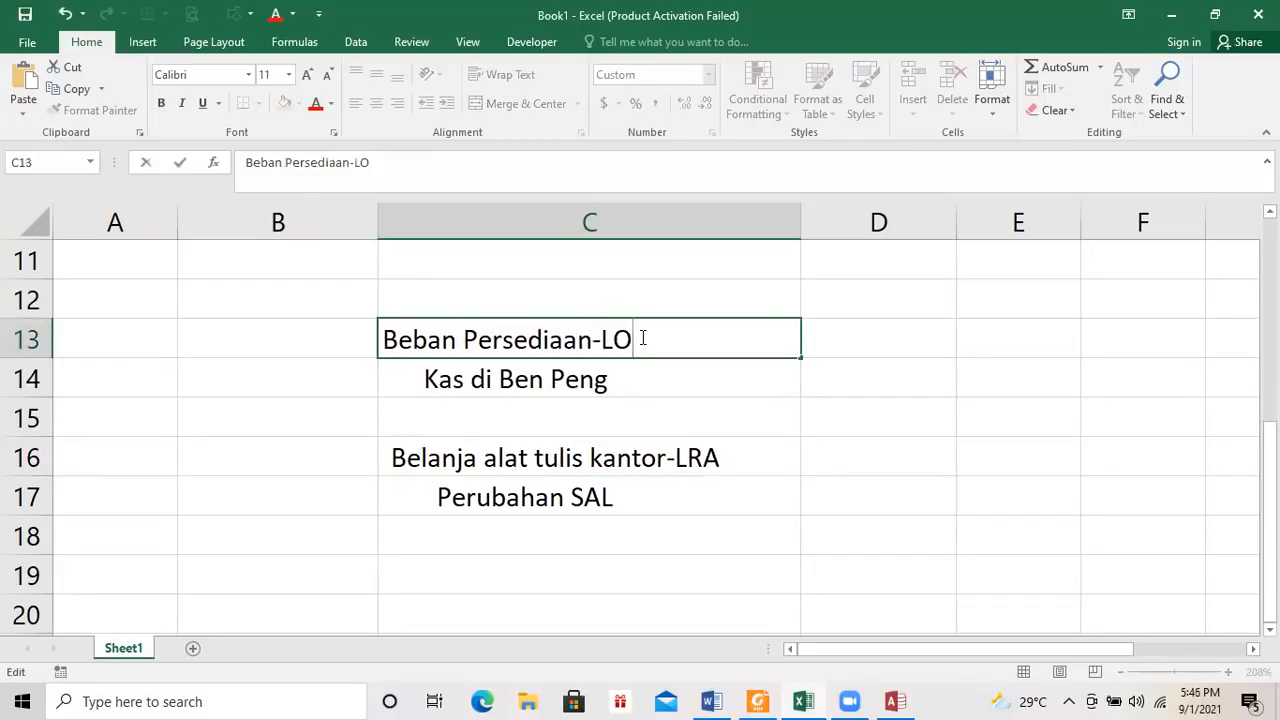
pyautogui.click(660, 510)
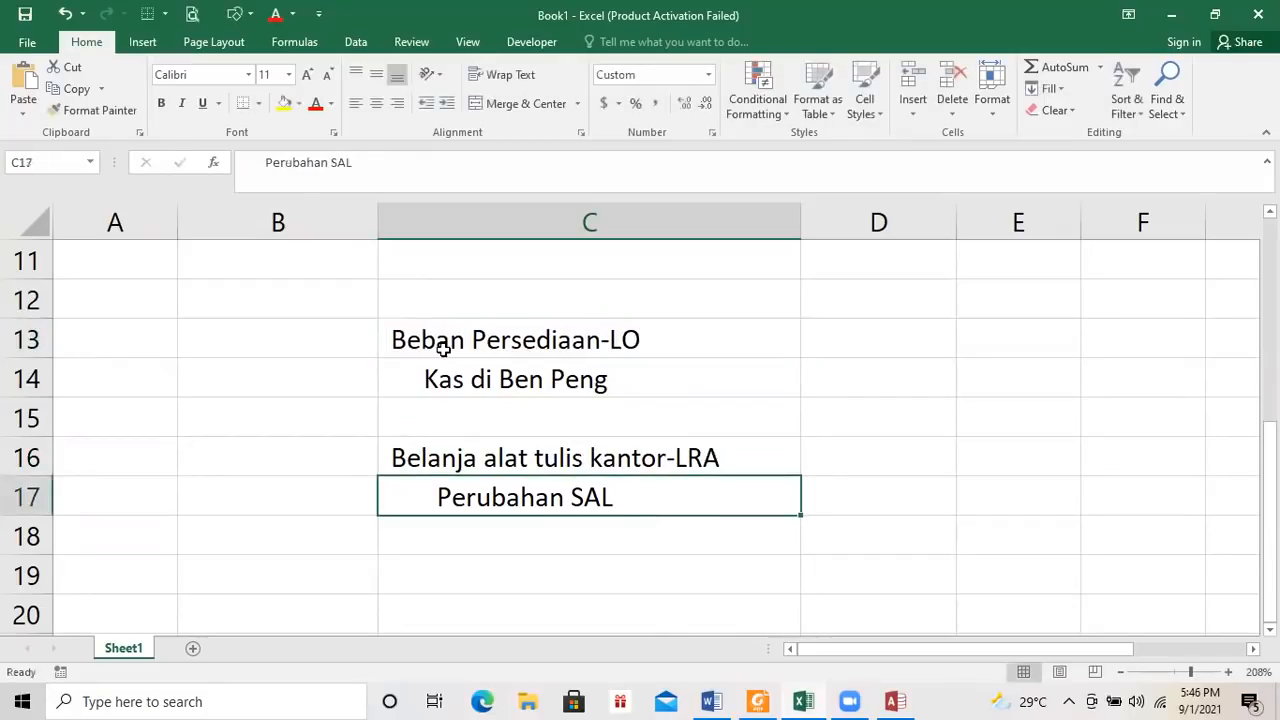
pyautogui.moveTo(444, 348); pyautogui.dragTo(540, 510)
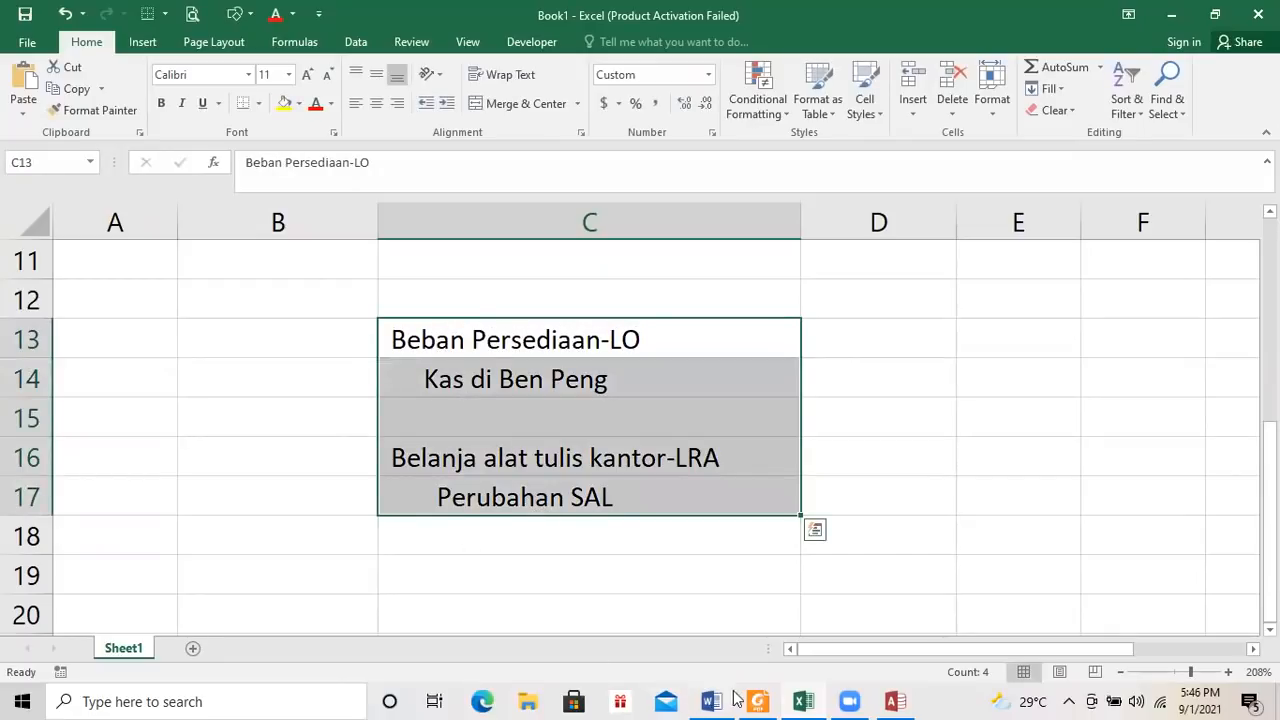
# Switch to the SAPD guide in Foxit Reader and underline and tick Menerima SP2D GU in the transaction type table.
pyautogui.click(755, 700)
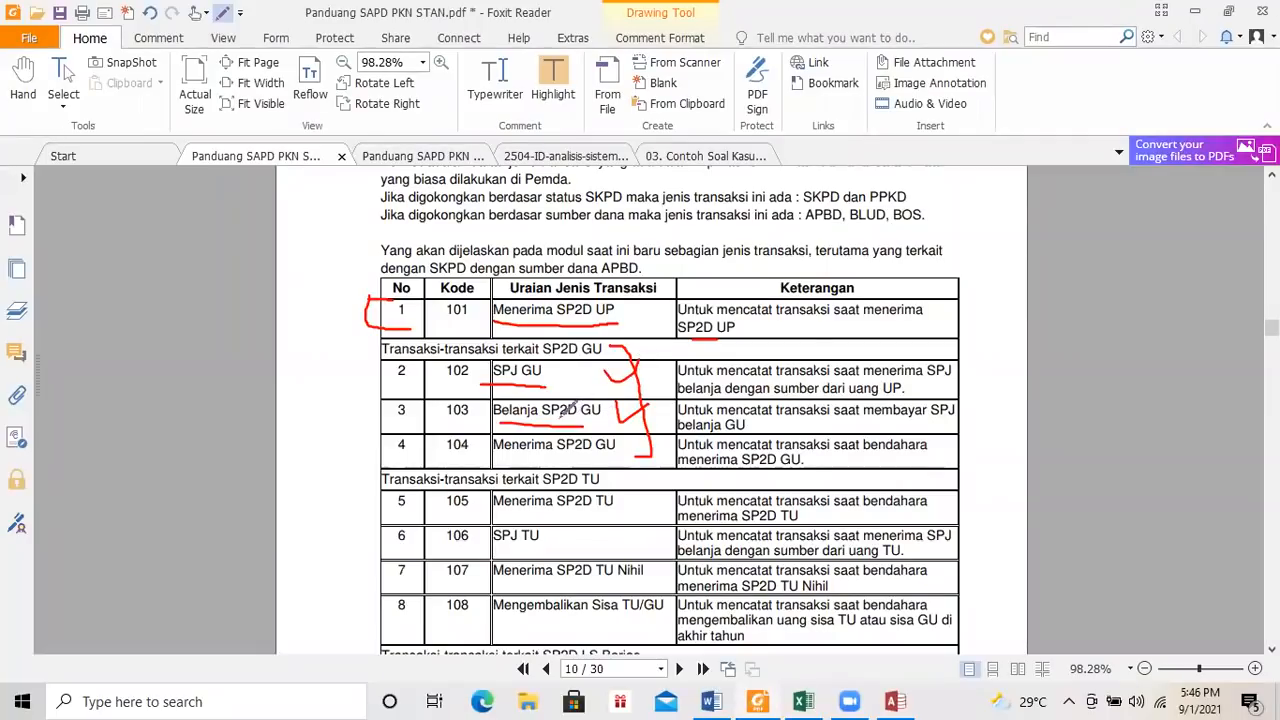
pyautogui.moveTo(494, 458); pyautogui.dragTo(648, 446)
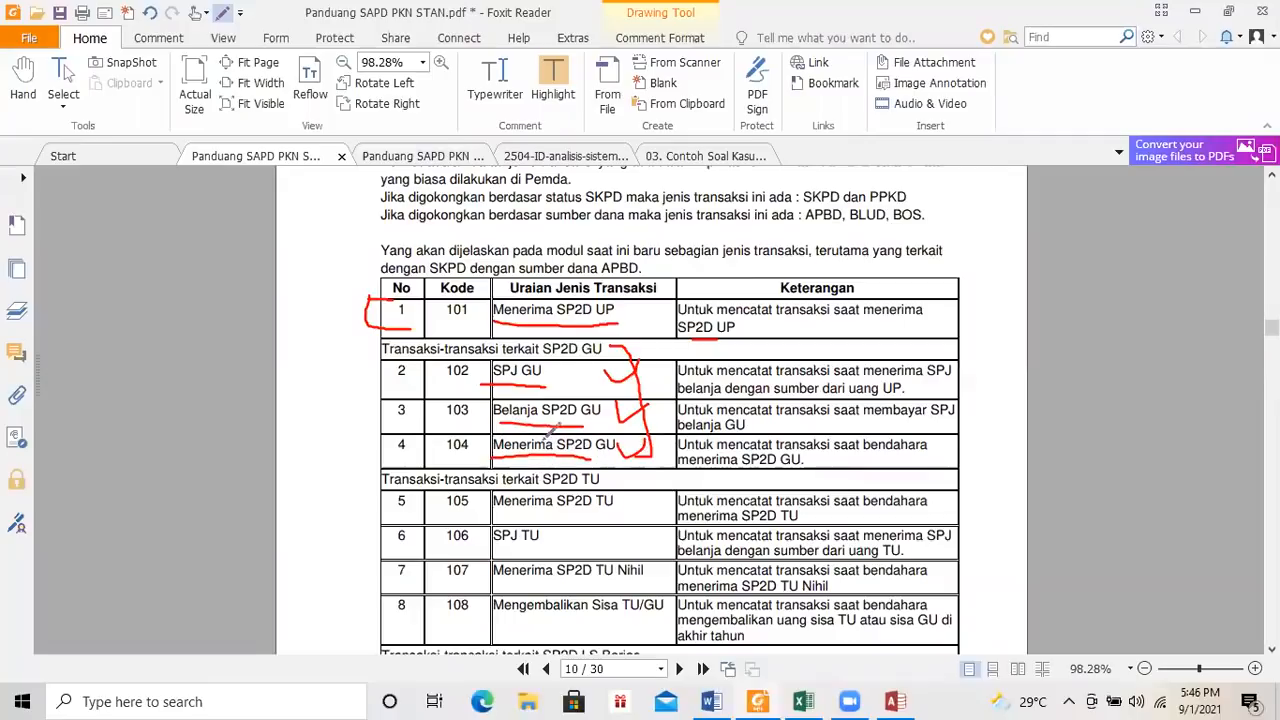
# Switch to SAPD and start a new transaction with group Belanja and type Menerima SP2D GU.
pyautogui.click(905, 700)
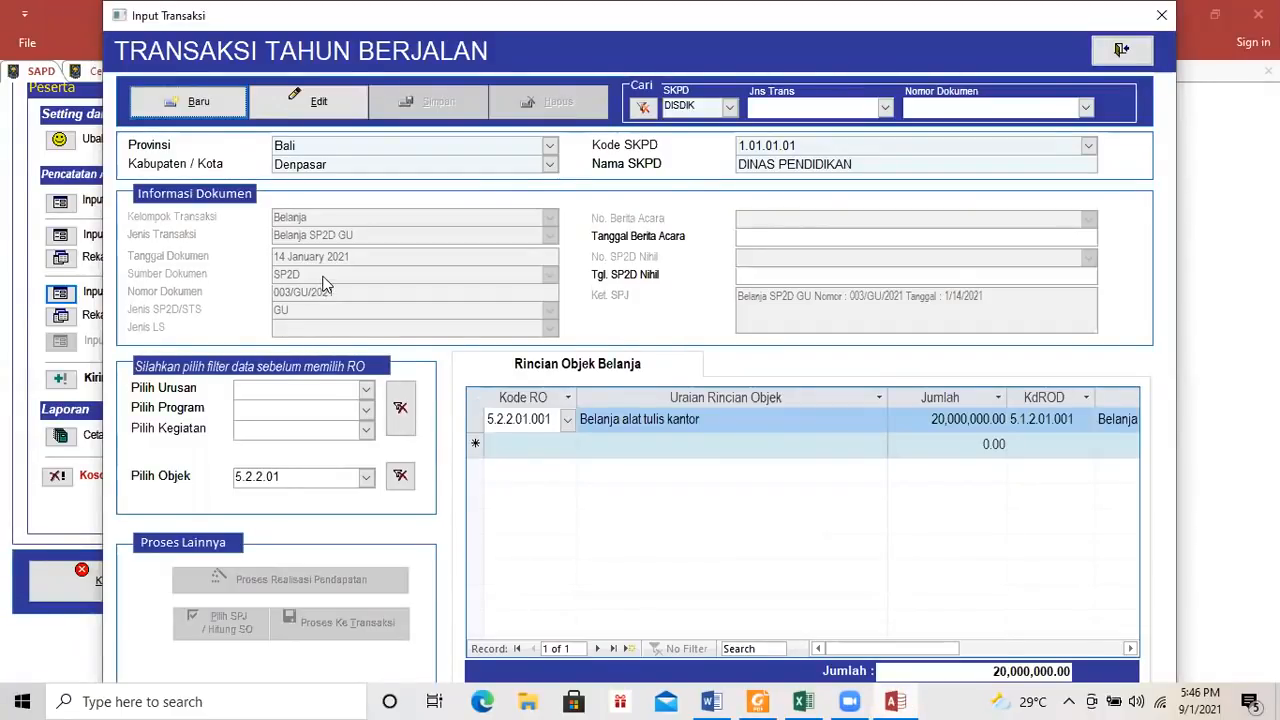
pyautogui.click(217, 106)
pyautogui.click(549, 220)
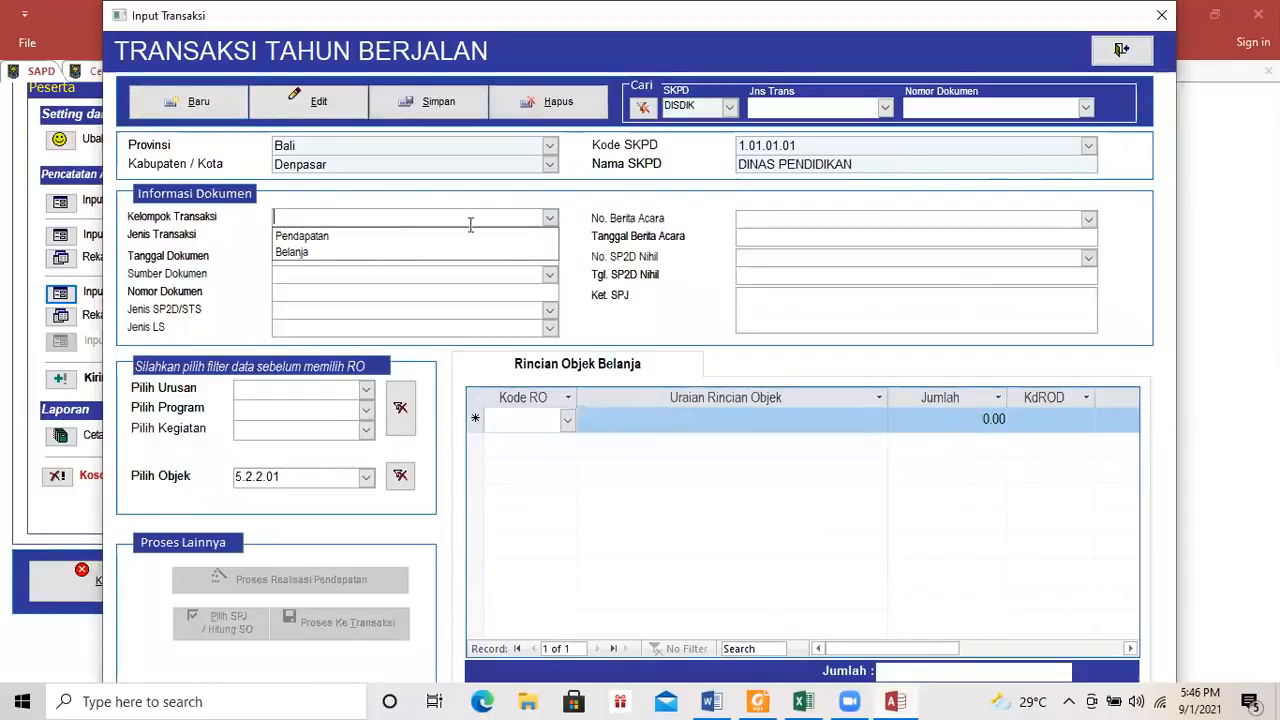
pyautogui.click(402, 257)
pyautogui.click(549, 235)
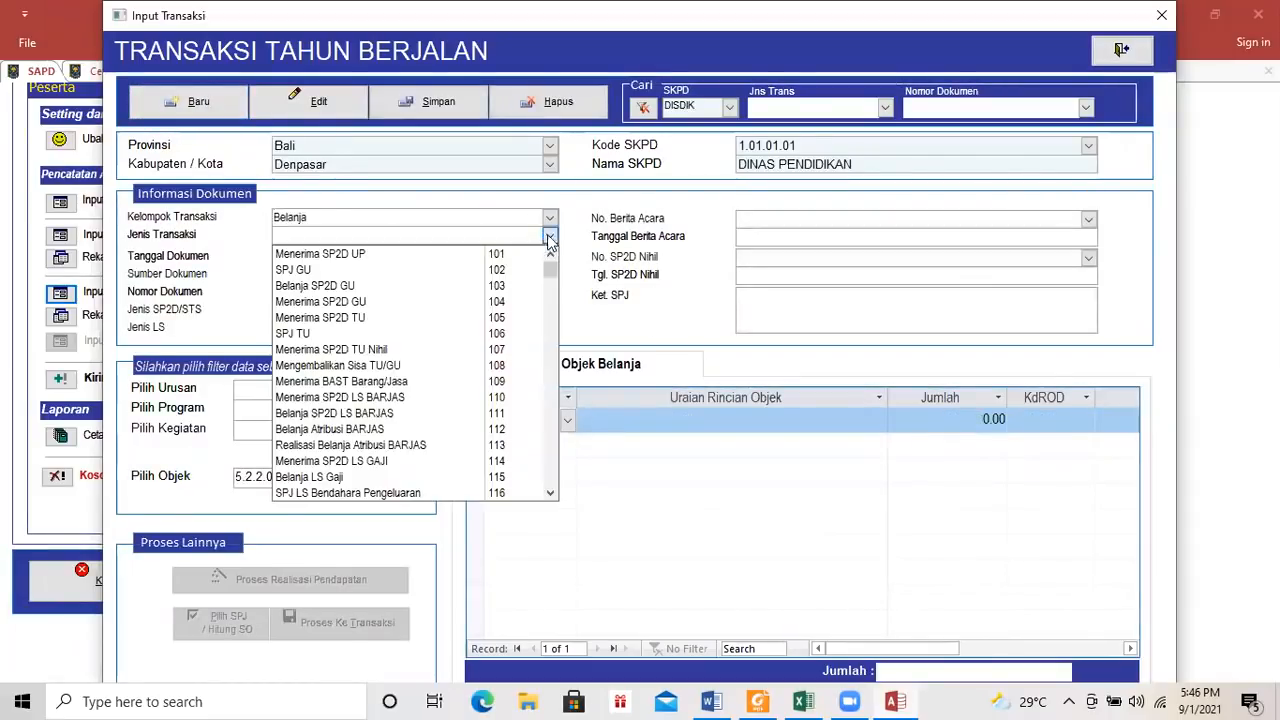
pyautogui.click(321, 305)
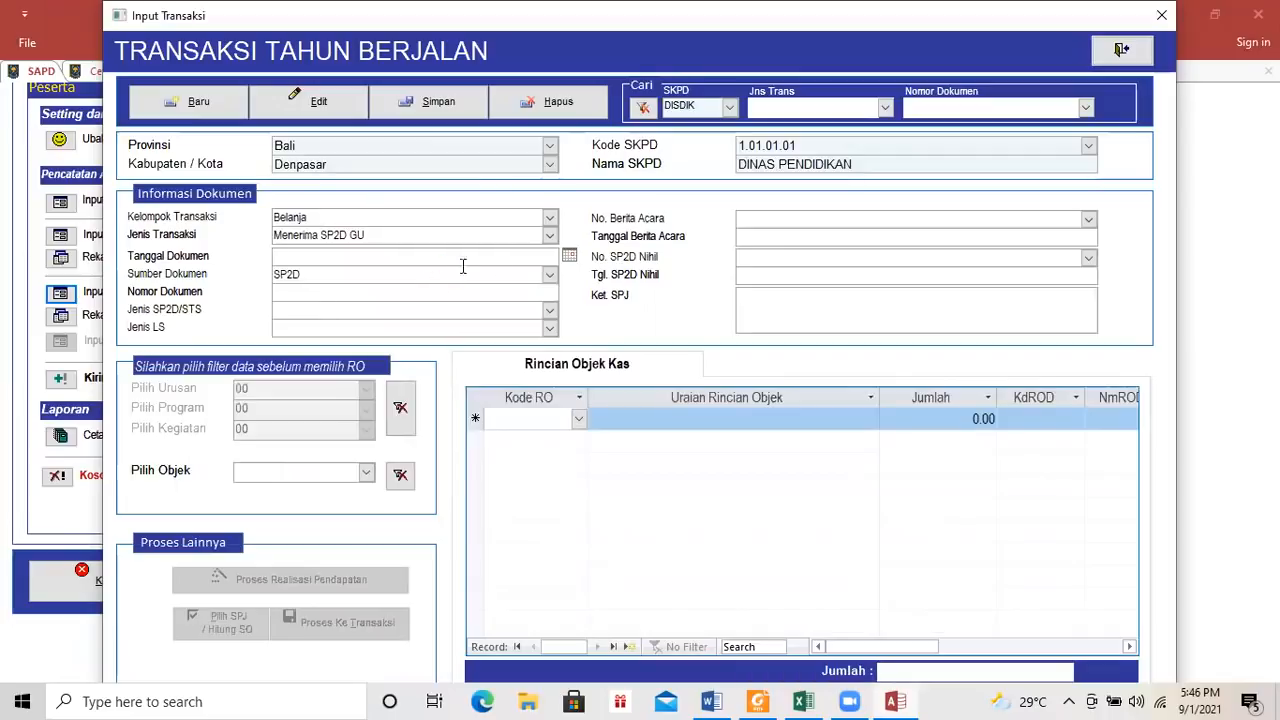
# Look up transaction d's date in the Word exercise and enter 14 January 2021 as the SAPD document date.
pyautogui.click(711, 701)
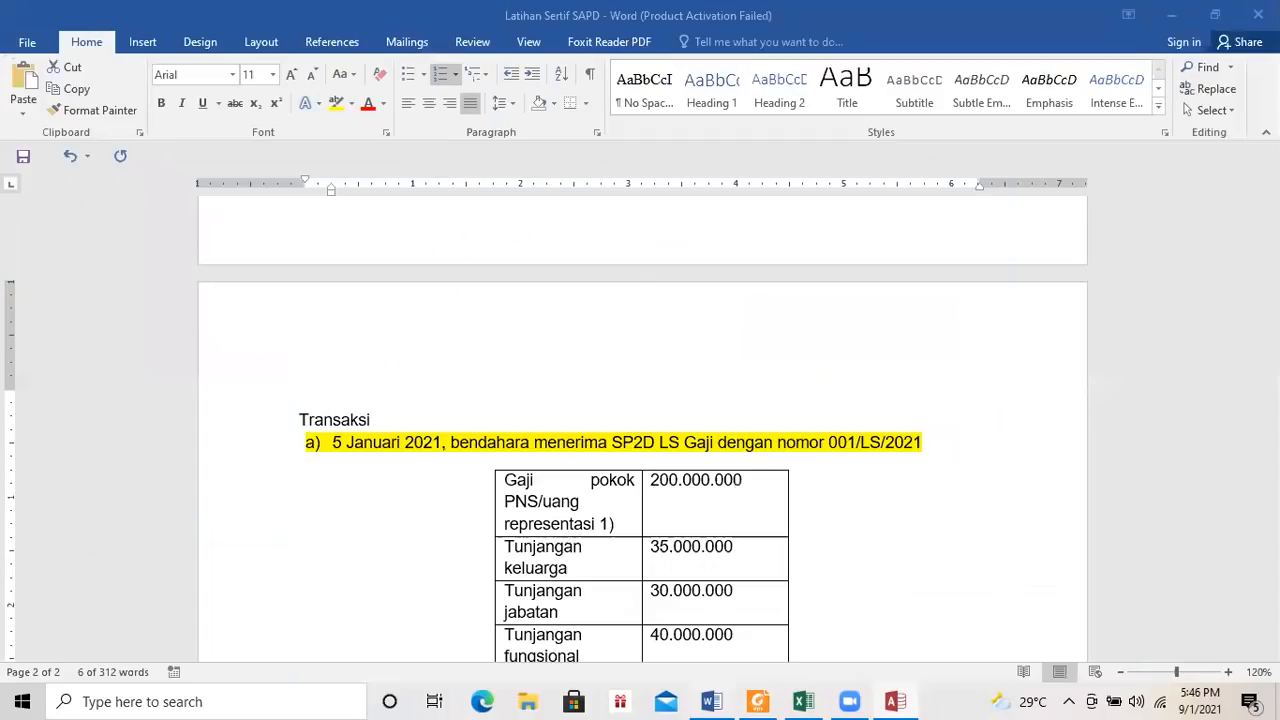
pyautogui.scroll(-8, 371, 337)
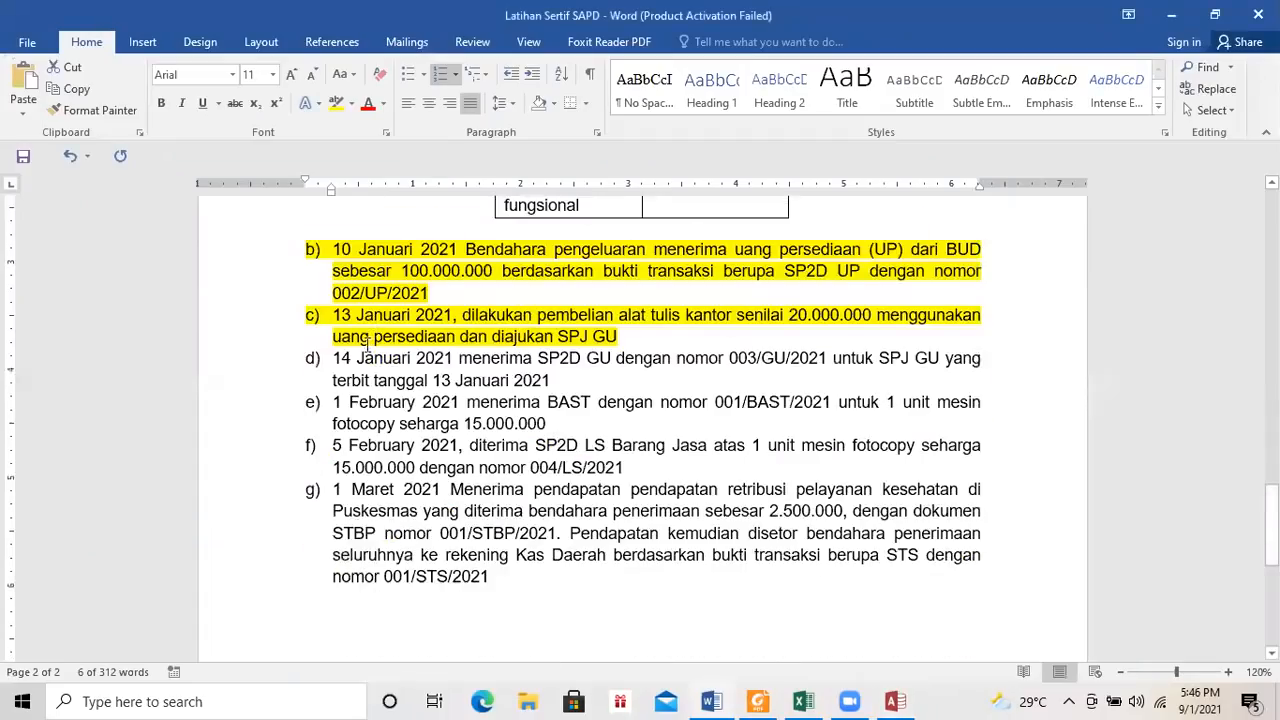
pyautogui.moveTo(334, 358); pyautogui.dragTo(456, 360)
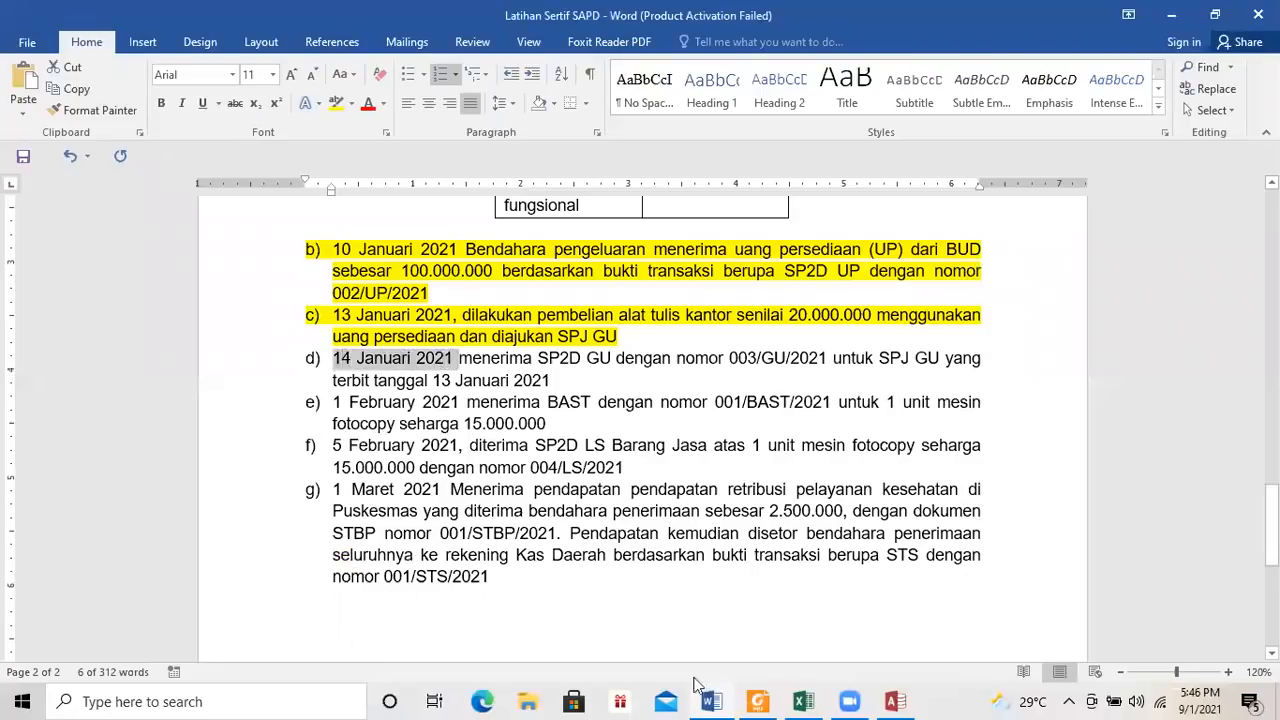
pyautogui.hotkey('alt', 'Tab')
pyautogui.write('1')
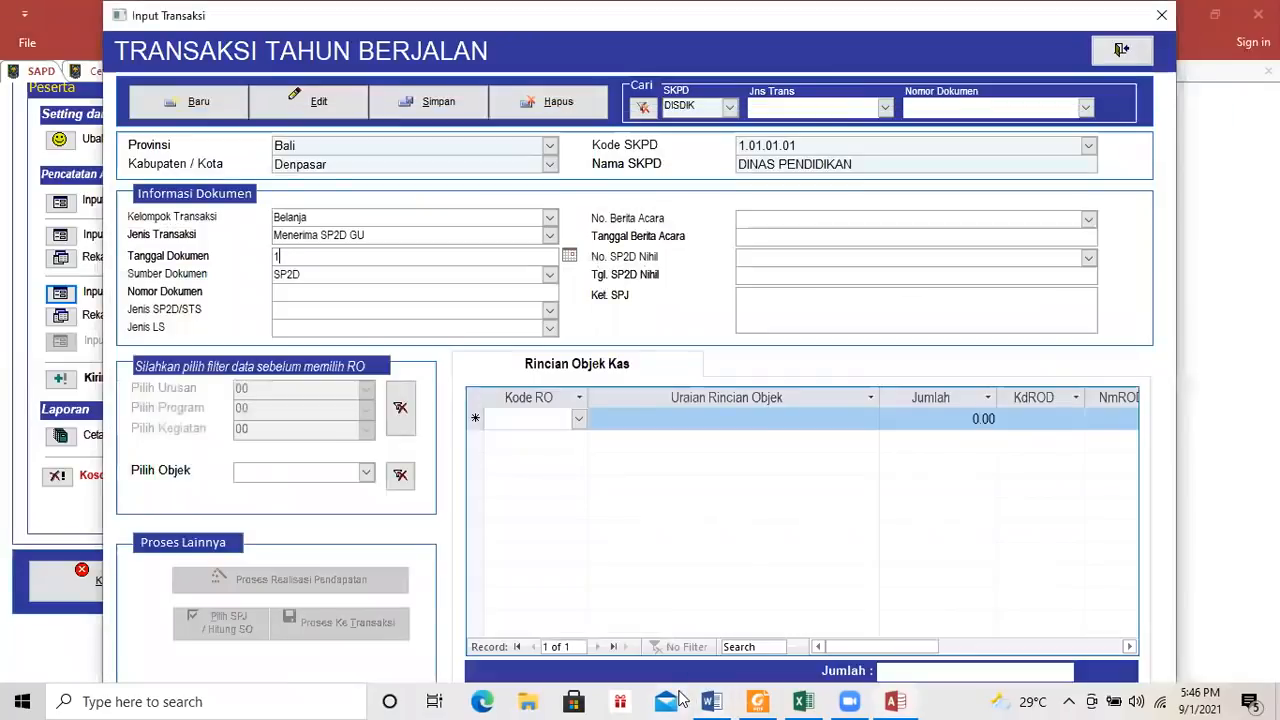
pyautogui.write('4 jan 21')
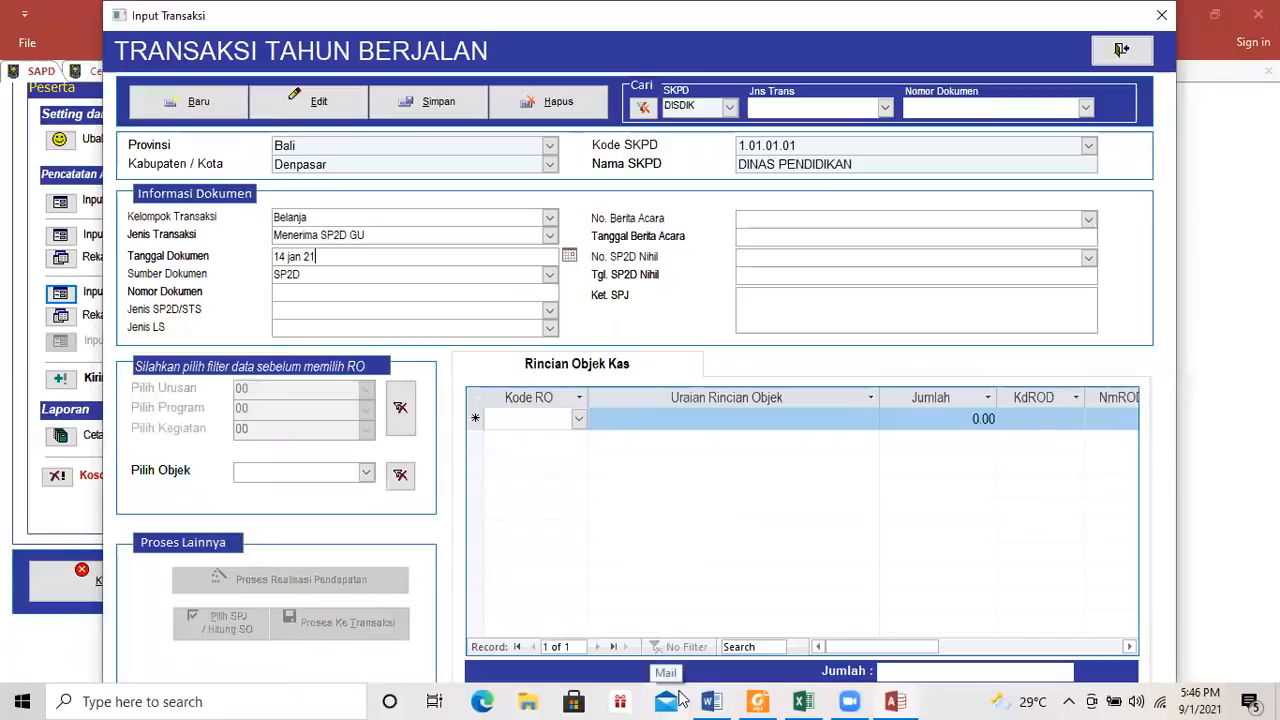
pyautogui.press('Tab')
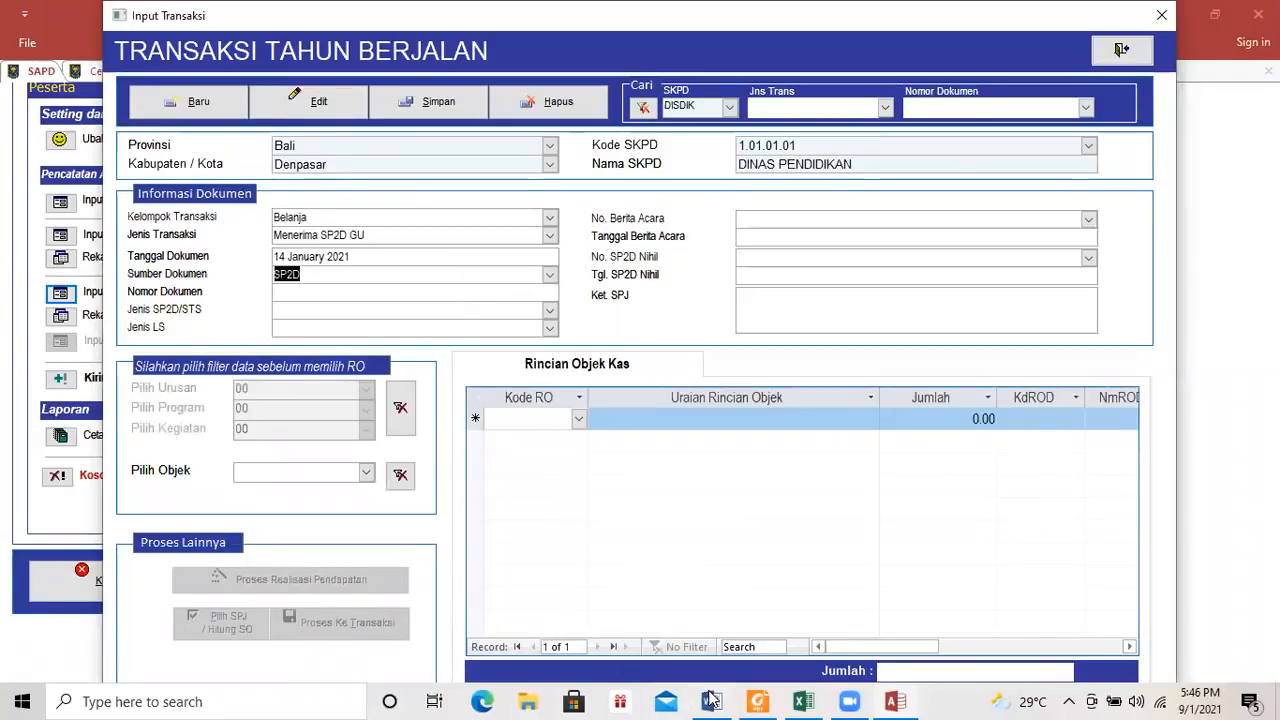
# Copy document number 003/GU/2021 from transaction d in Word into Nomor Dokumen in the SAPD form.
pyautogui.click(712, 699)
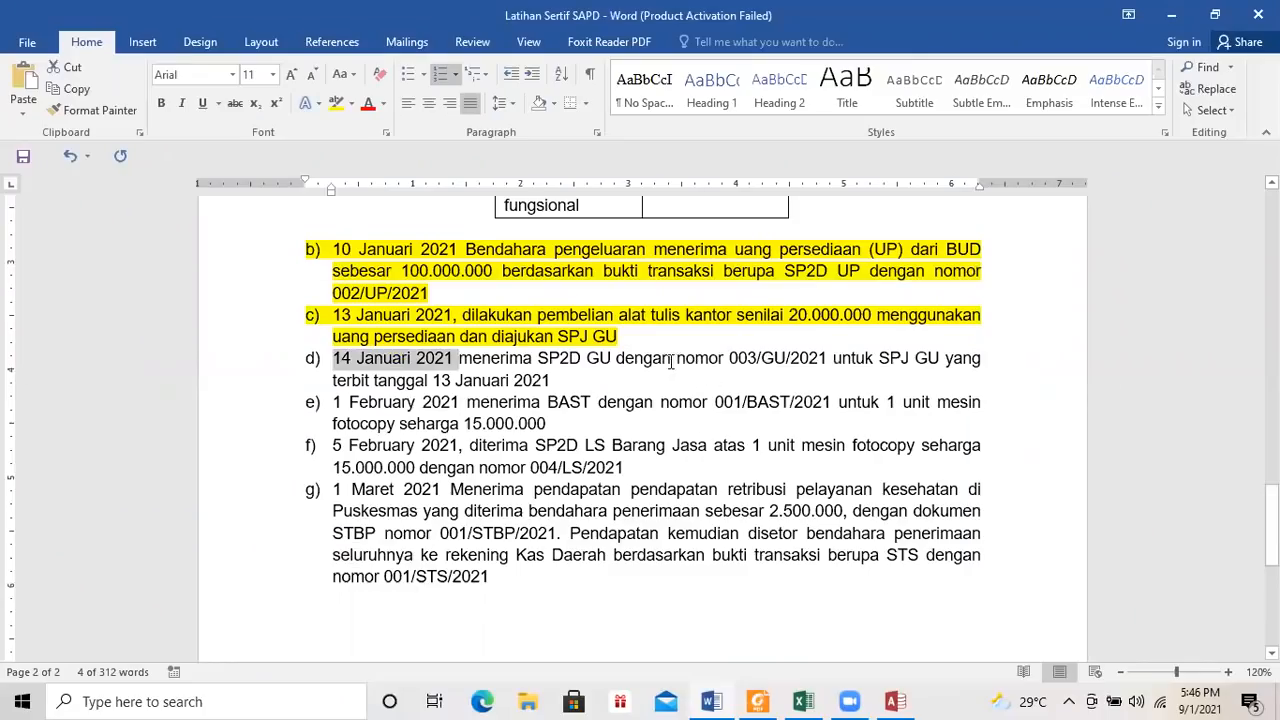
pyautogui.moveTo(716, 366); pyautogui.dragTo(826, 362)
pyautogui.hotkey('ctrl', 'c')
pyautogui.click(729, 360)
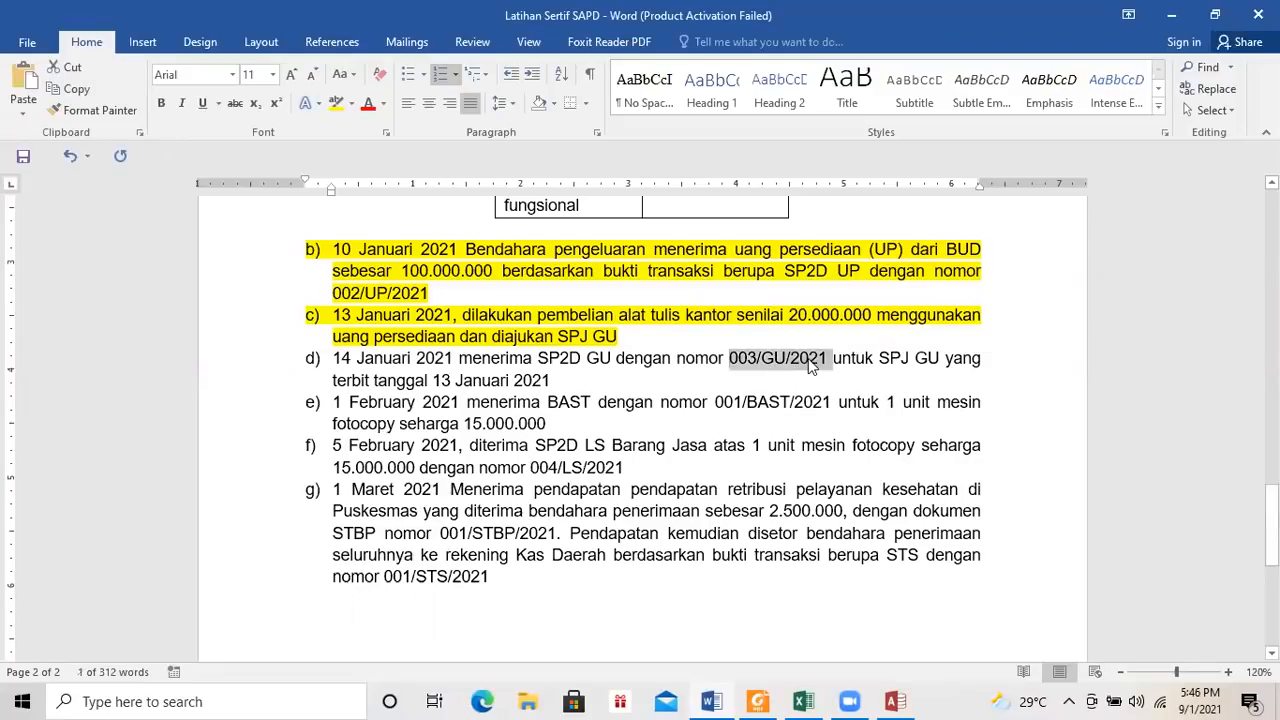
pyautogui.hotkey('alt', 'Tab')
pyautogui.click(371, 292)
pyautogui.hotkey('ctrl', 'v')
# Set the transaction's Jenis SP2D/STS to GU.
pyautogui.click(375, 311)
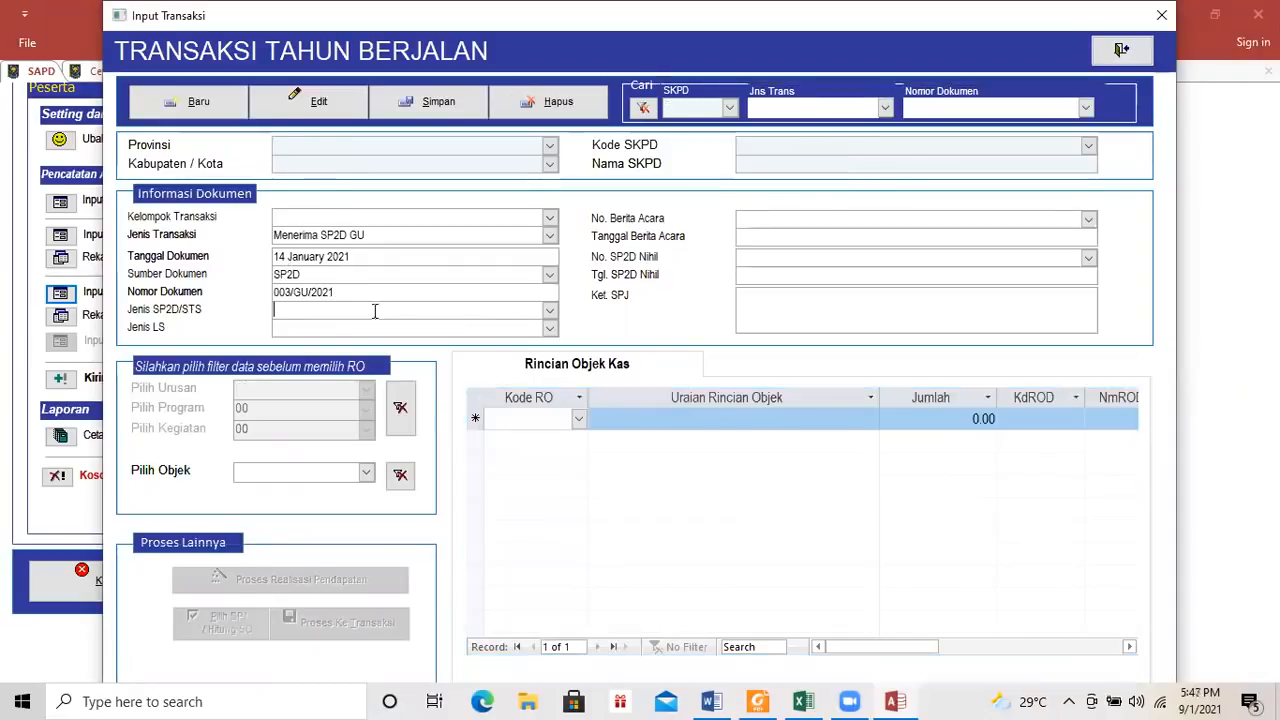
pyautogui.click(549, 311)
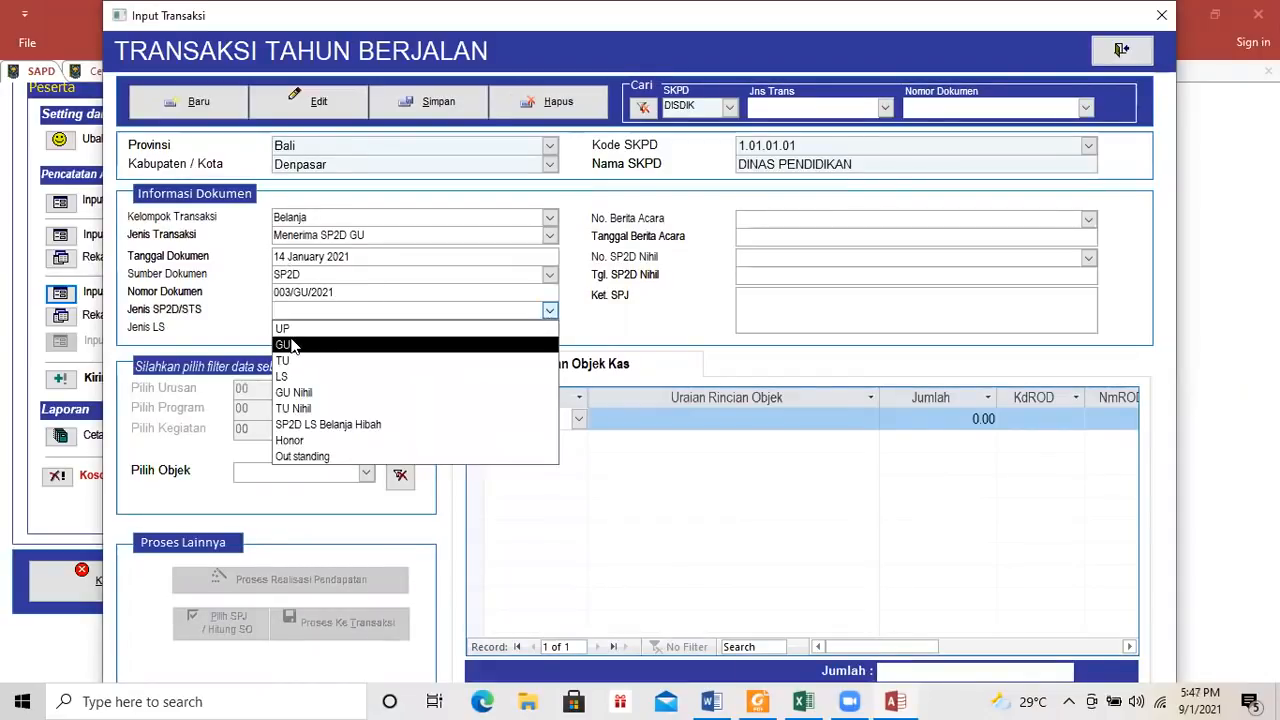
pyautogui.click(290, 345)
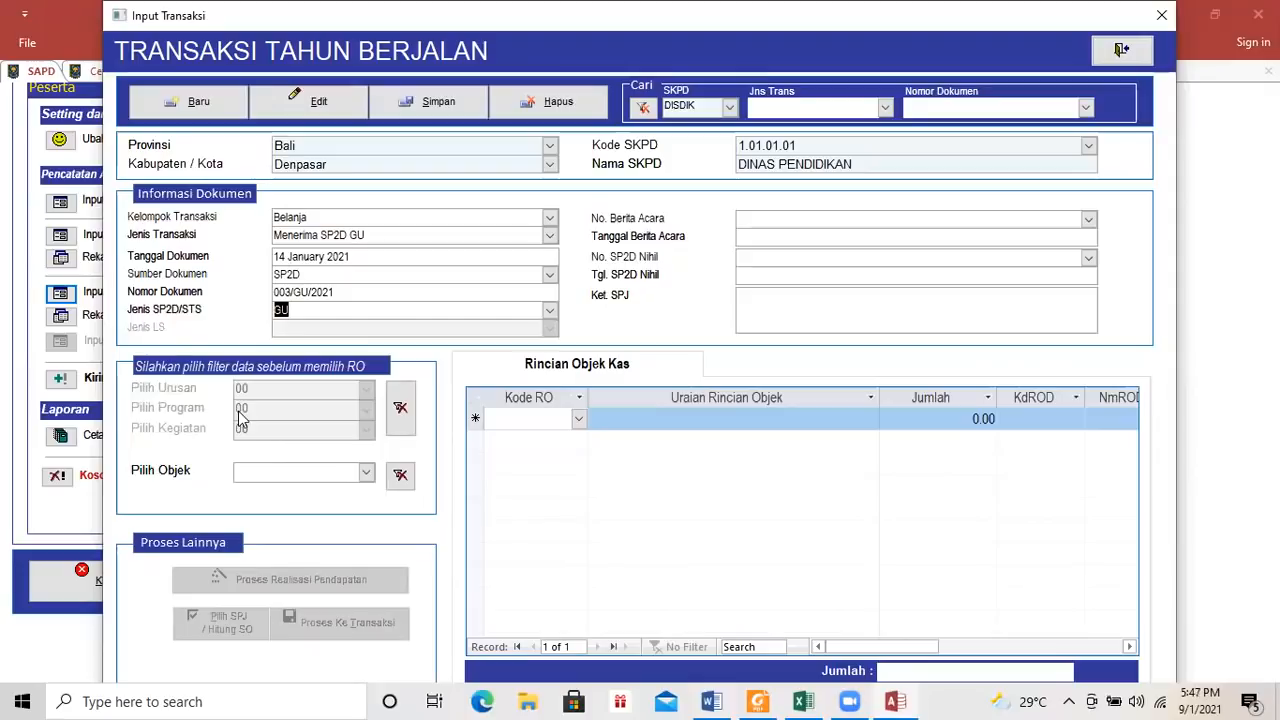
# Choose object 1.1.1.03, add a 20,000,000 line for 1.1.1.03.001 Kas Di Bendahara Pengeluaran, and save the transaction.
pyautogui.click(366, 472)
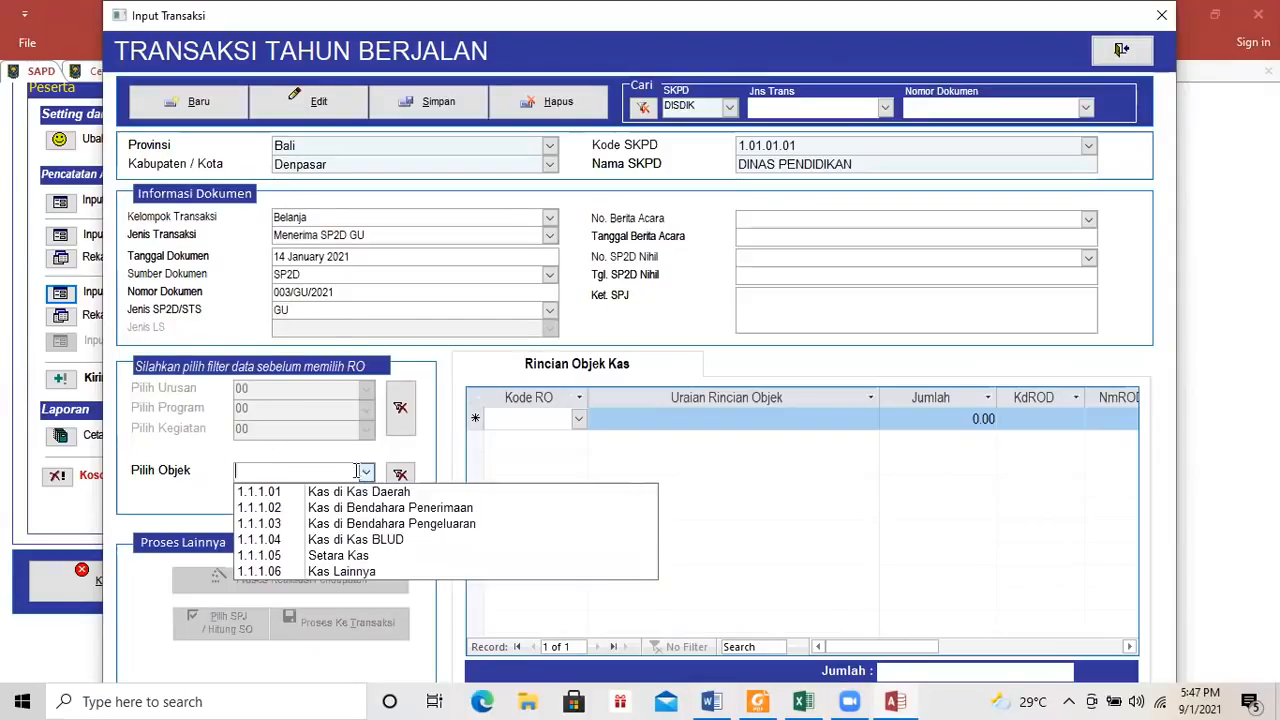
pyautogui.click(333, 528)
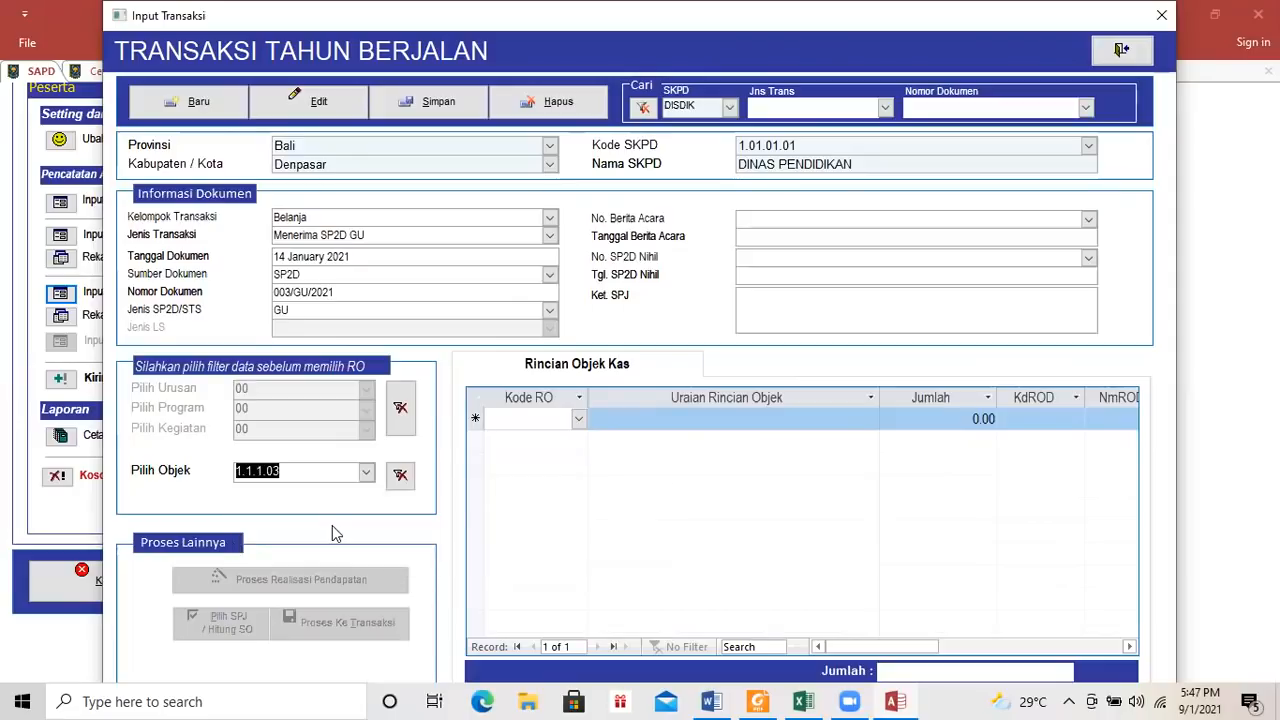
pyautogui.click(579, 419)
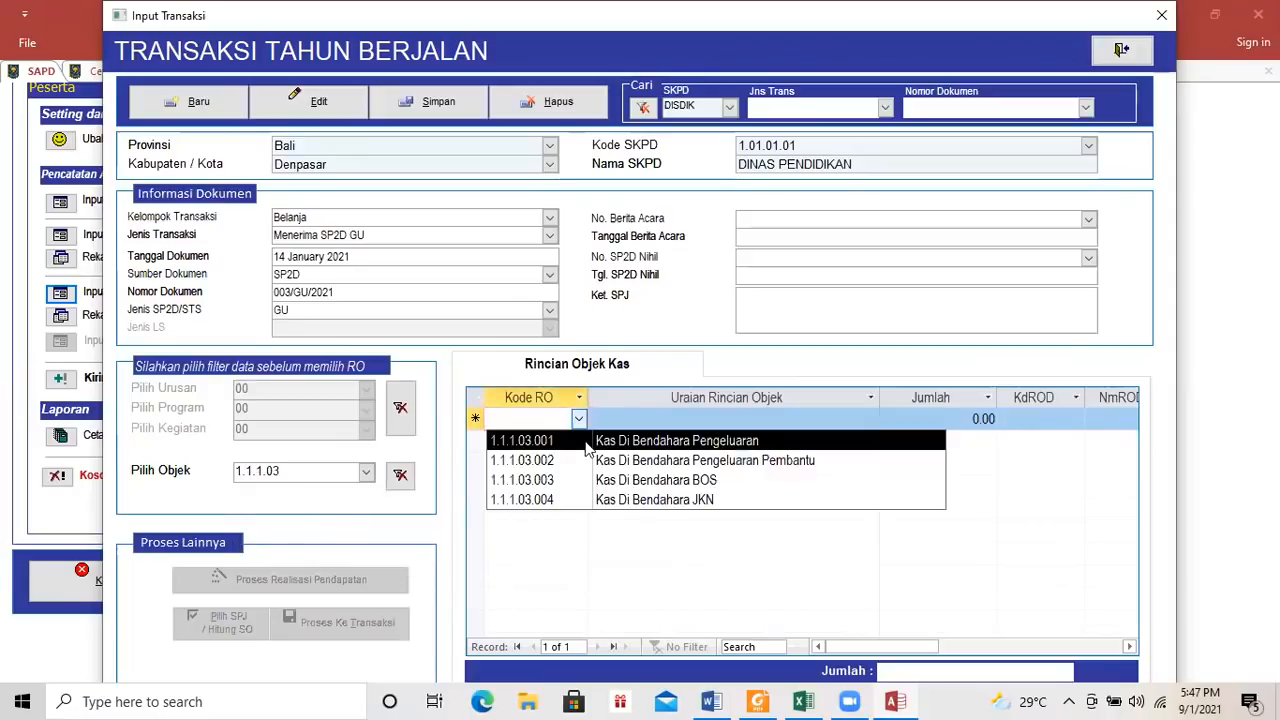
pyautogui.click(586, 441)
pyautogui.write('20000000')
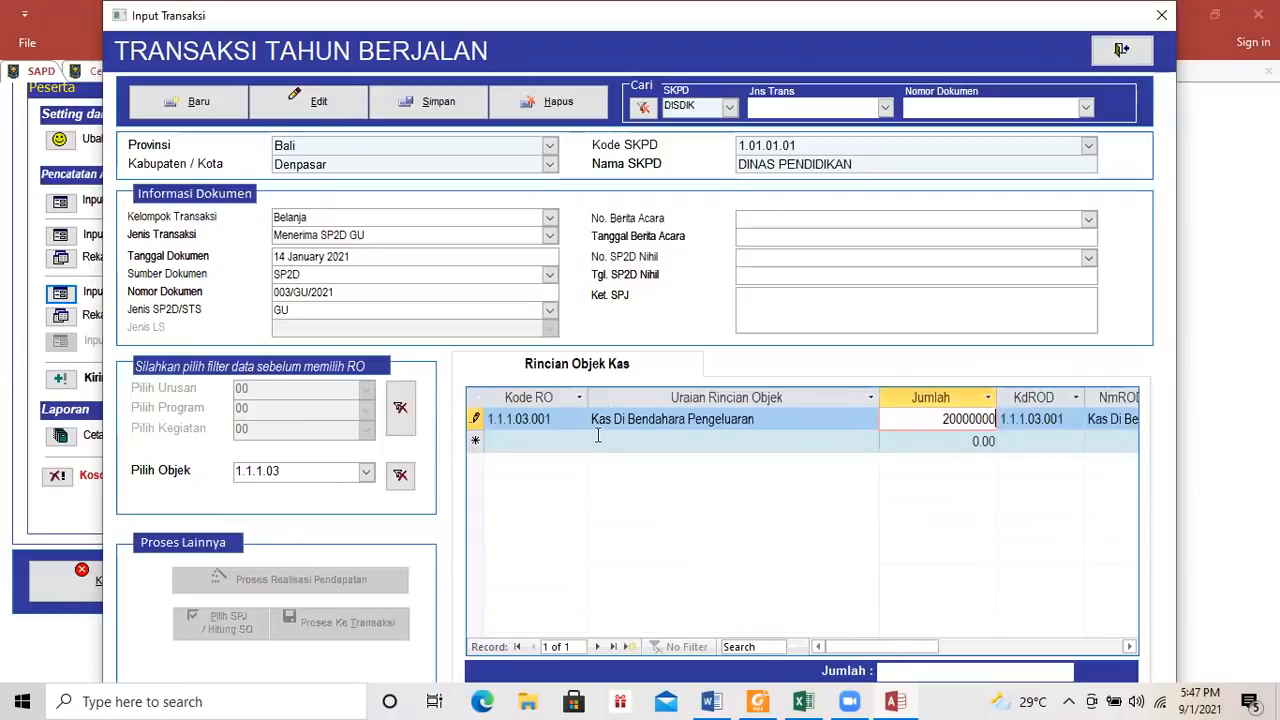
pyautogui.click(555, 441)
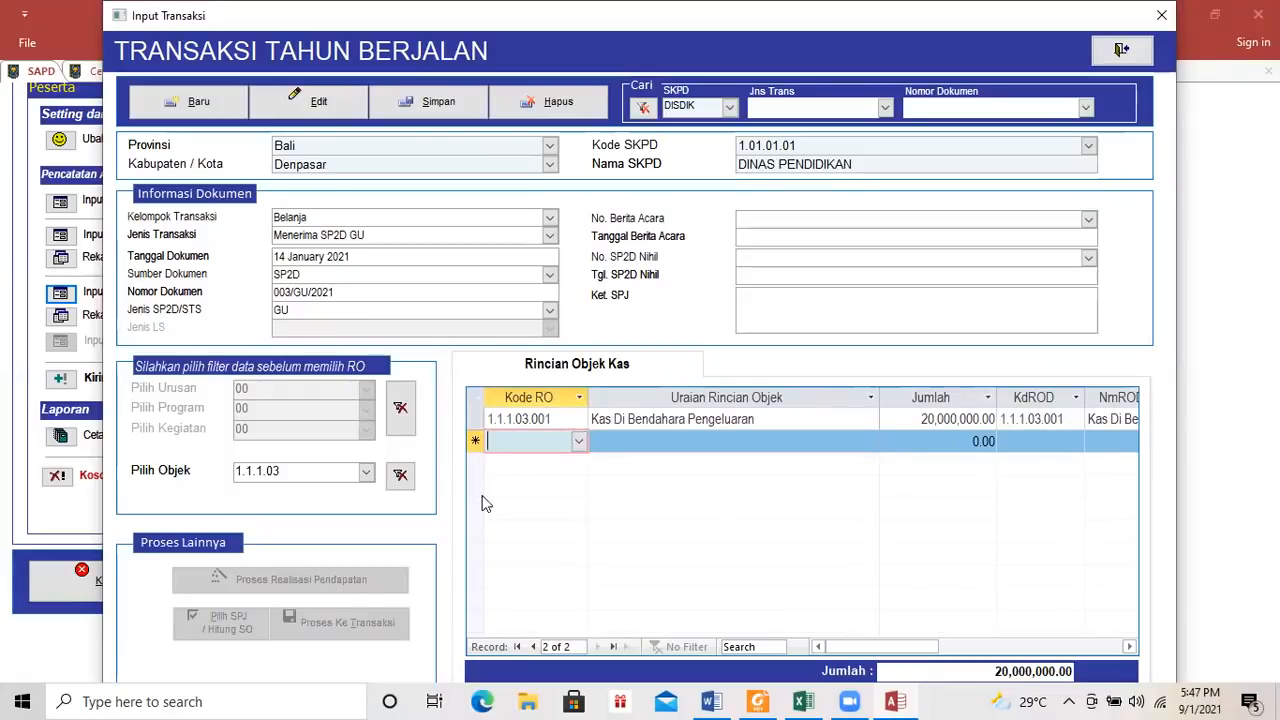
pyautogui.click(430, 101)
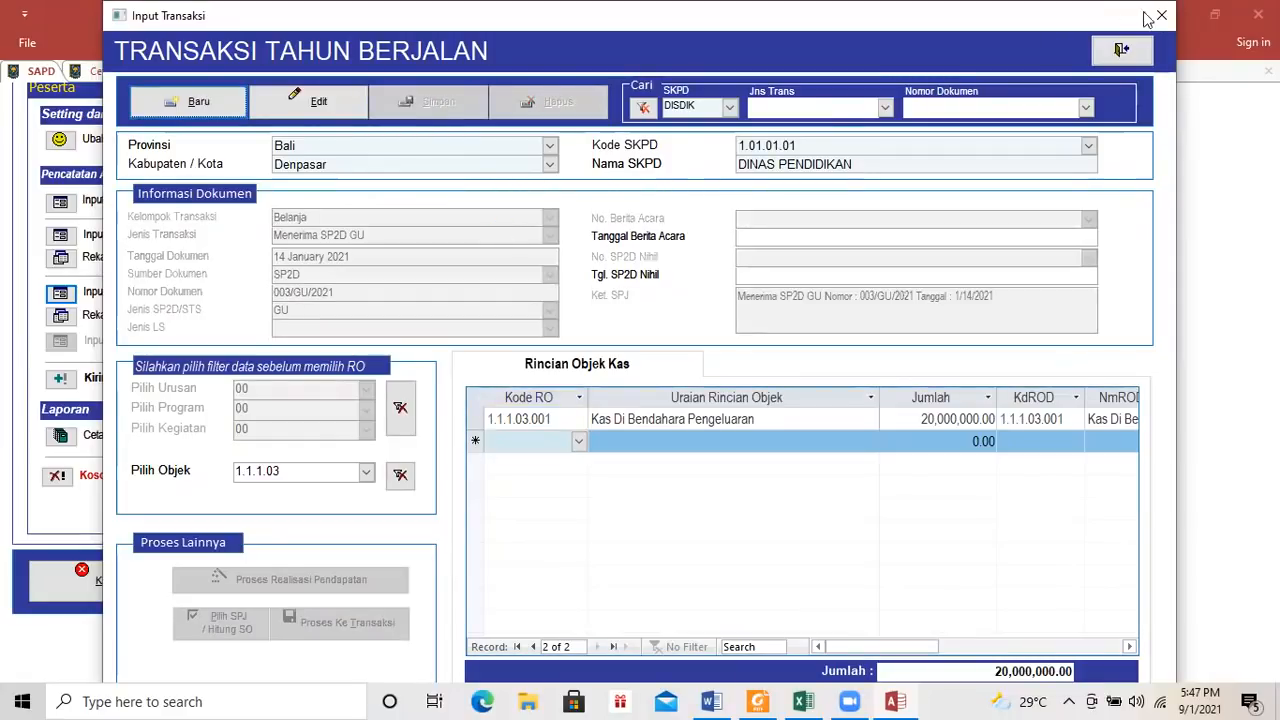
# Close the transaction form and open the Jurnal Umum report to examine the SPJ GU, Belanja SP2D GU and Menerima SP2D GU journals.
pyautogui.click(1160, 16)
pyautogui.click(110, 72)
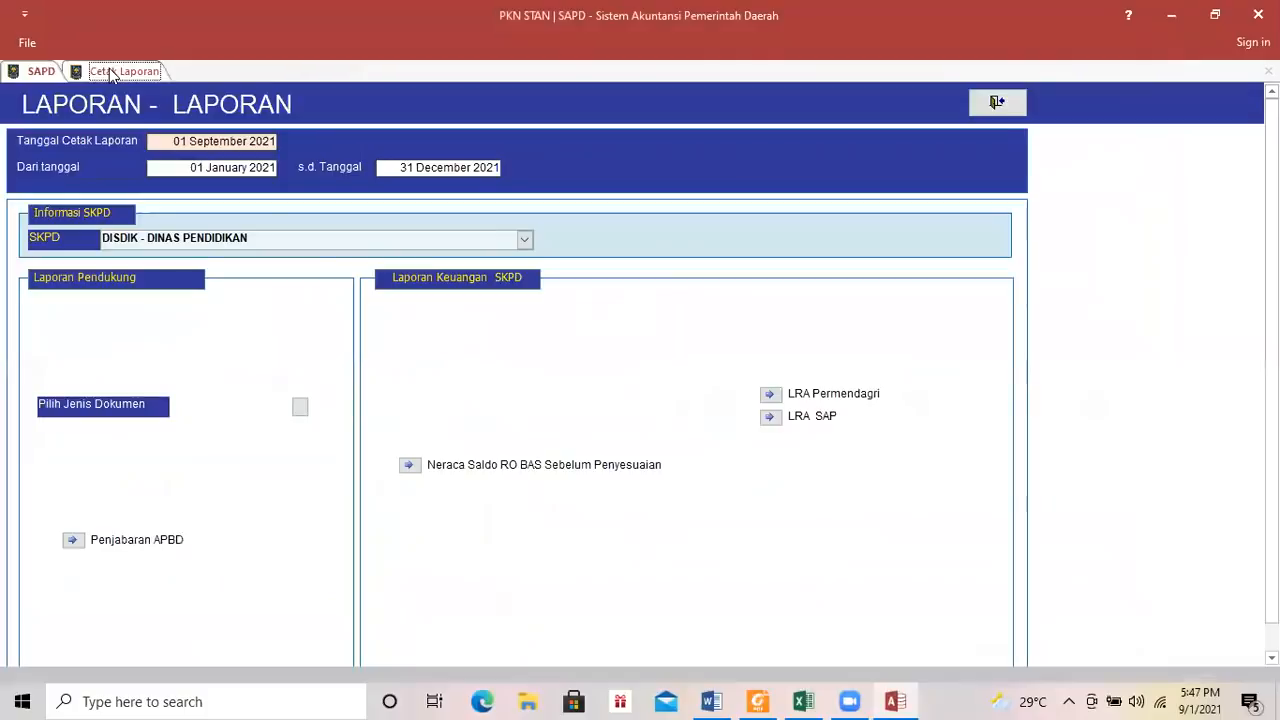
pyautogui.click(410, 327)
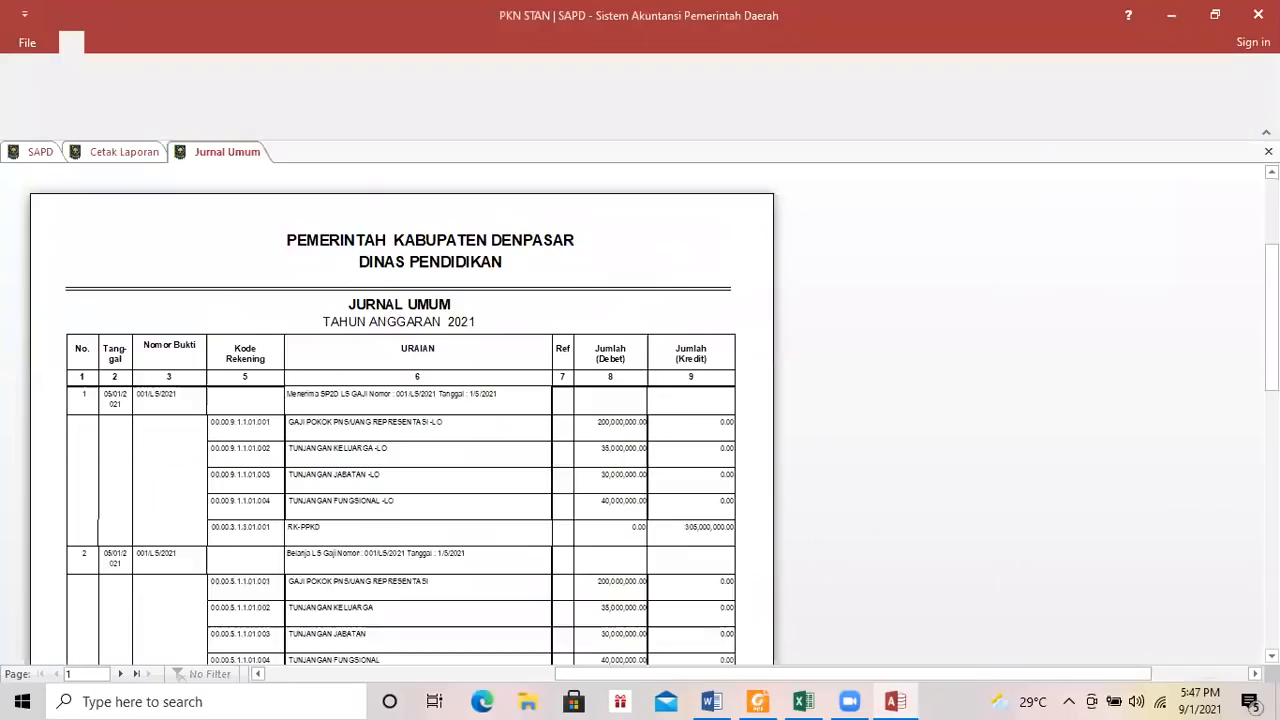
pyautogui.scroll(-5, 578, 458)
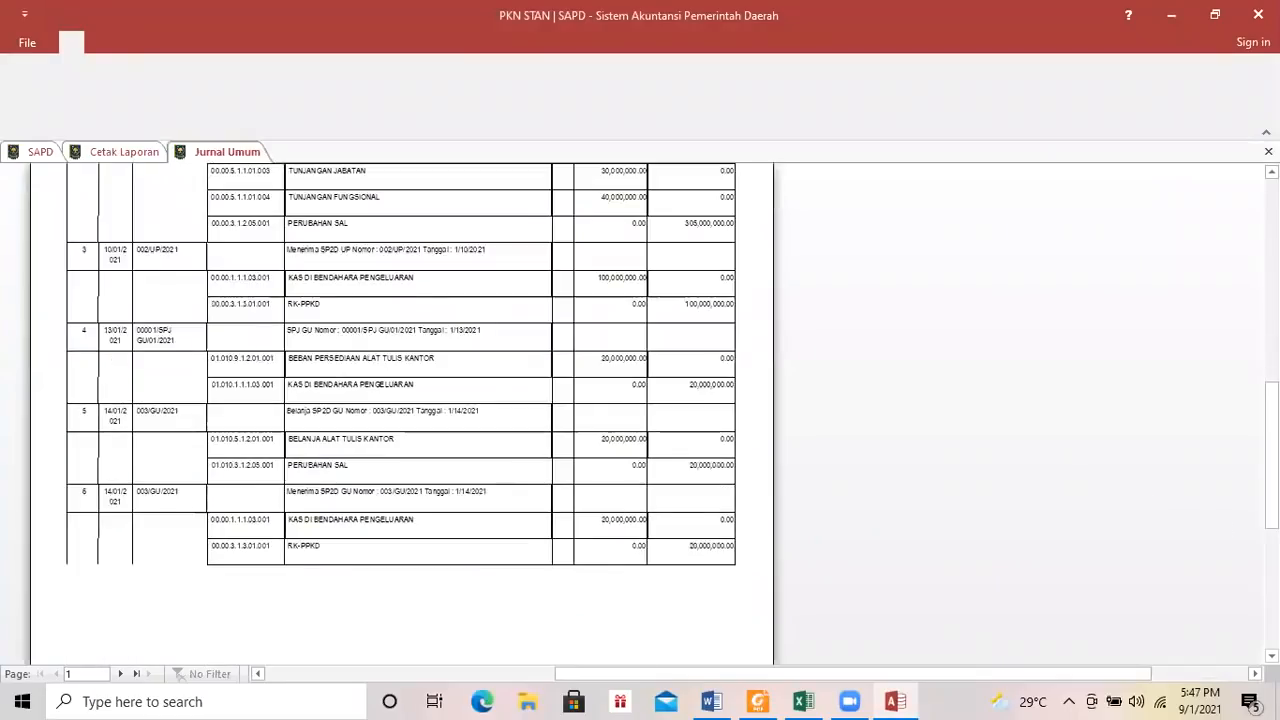
pyautogui.click(631, 460)
pyautogui.click(633, 461)
pyautogui.scroll(2, 631, 471)
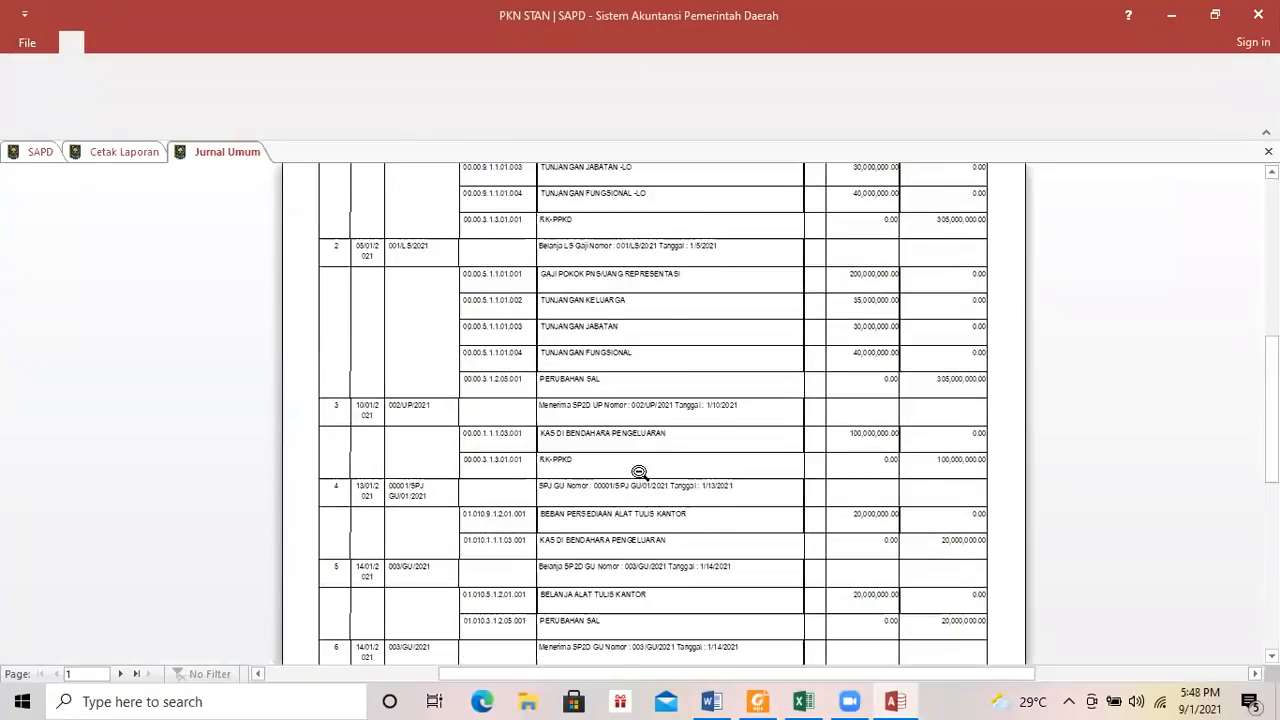
pyautogui.moveTo(1272, 408); pyautogui.dragTo(1273, 485)
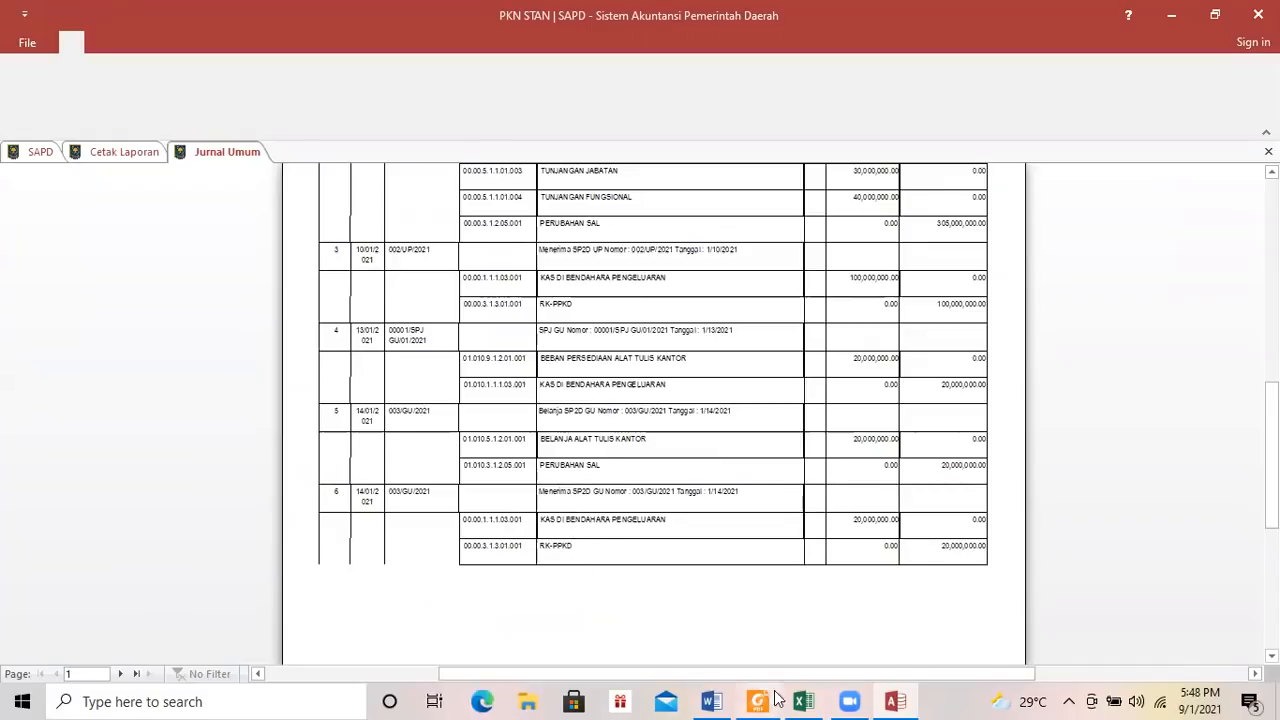
# Switch to the Excel journal sheet and enter "Kas di Ben Peng" in C19 with an indented "RK PPKD" in C20.
pyautogui.click(803, 701)
pyautogui.click(535, 571)
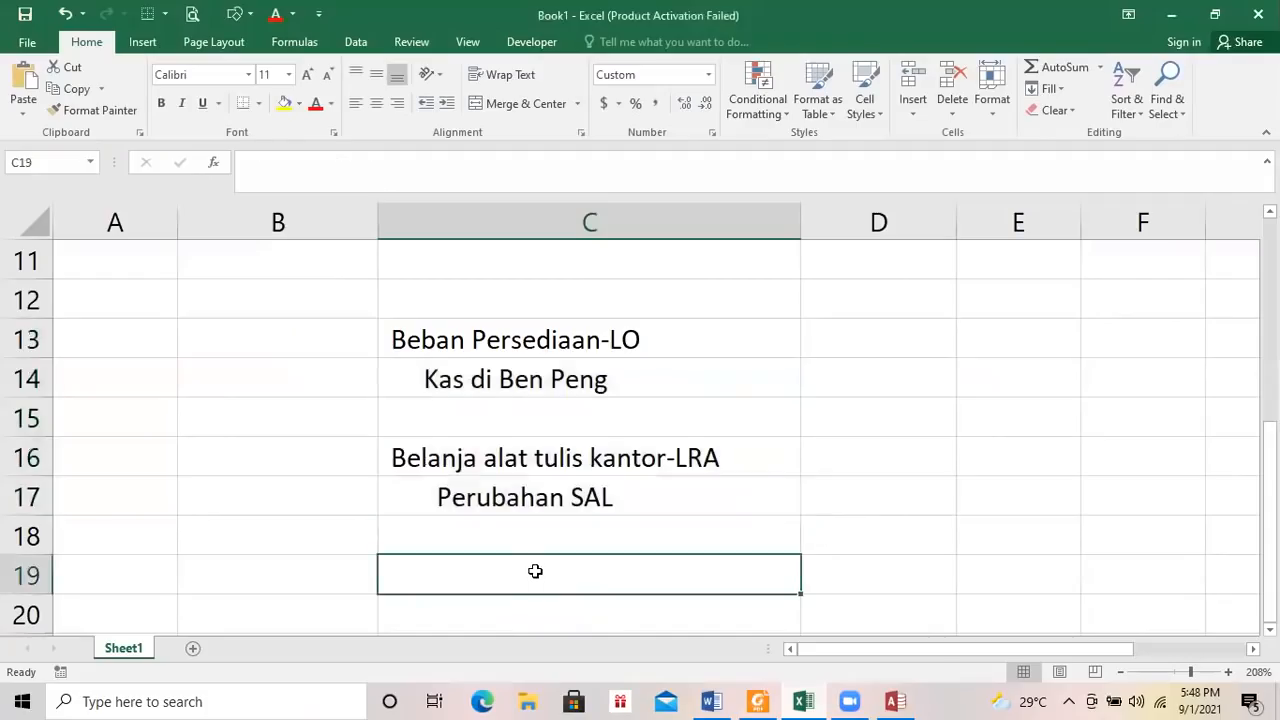
pyautogui.write('Kas di Ben Peng')
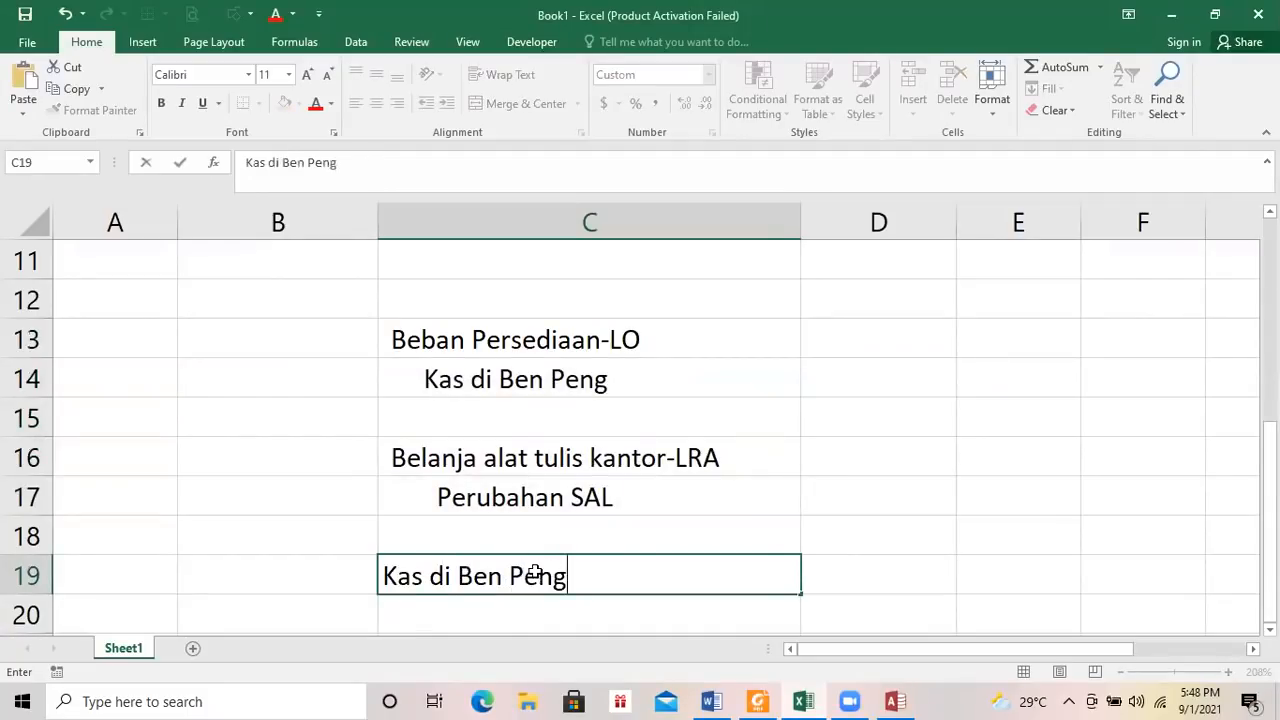
pyautogui.press('Tab')
pyautogui.click(516, 603)
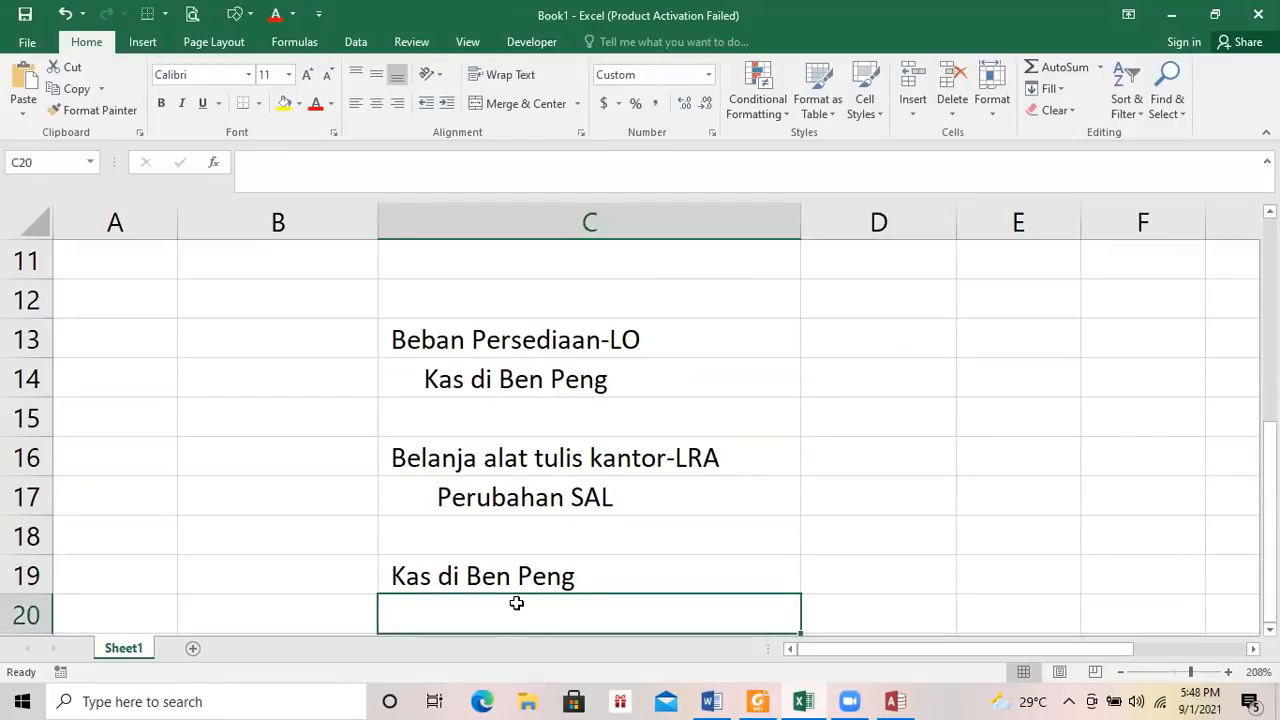
pyautogui.write('RK')
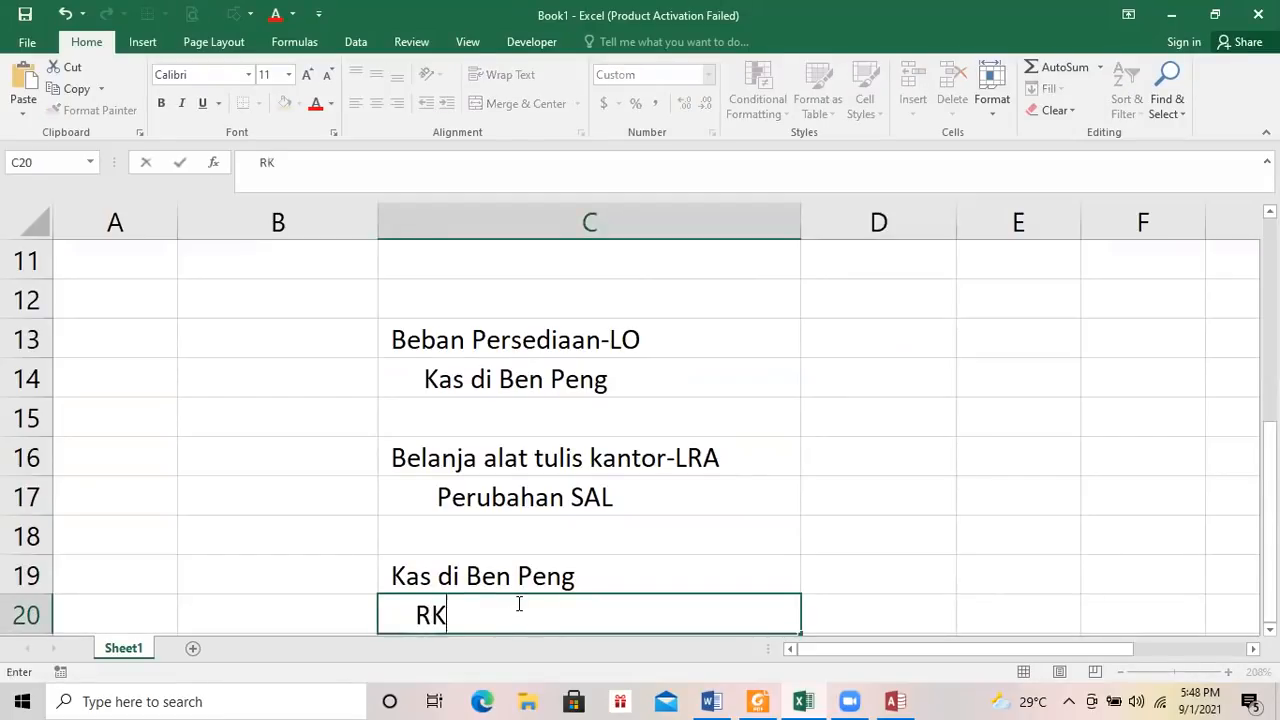
pyautogui.write(' PPKD')
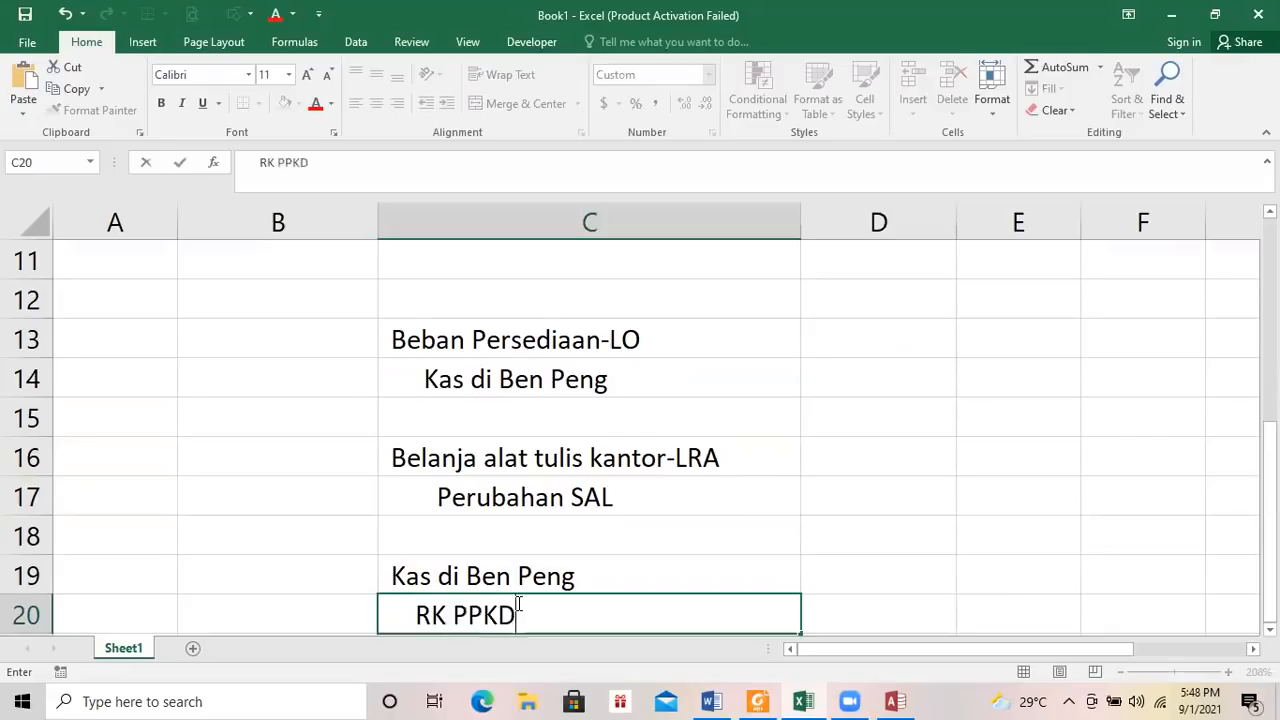
pyautogui.click(514, 410)
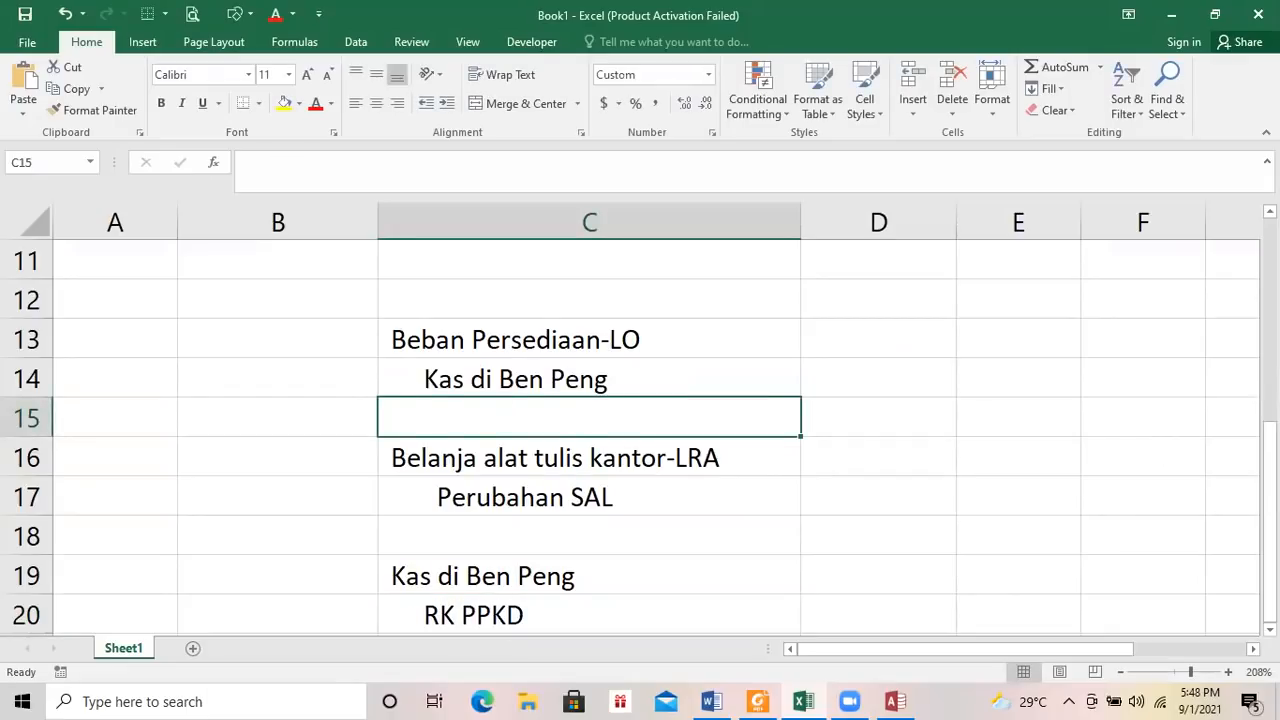
pyautogui.click(600, 573)
pyautogui.click(830, 576)
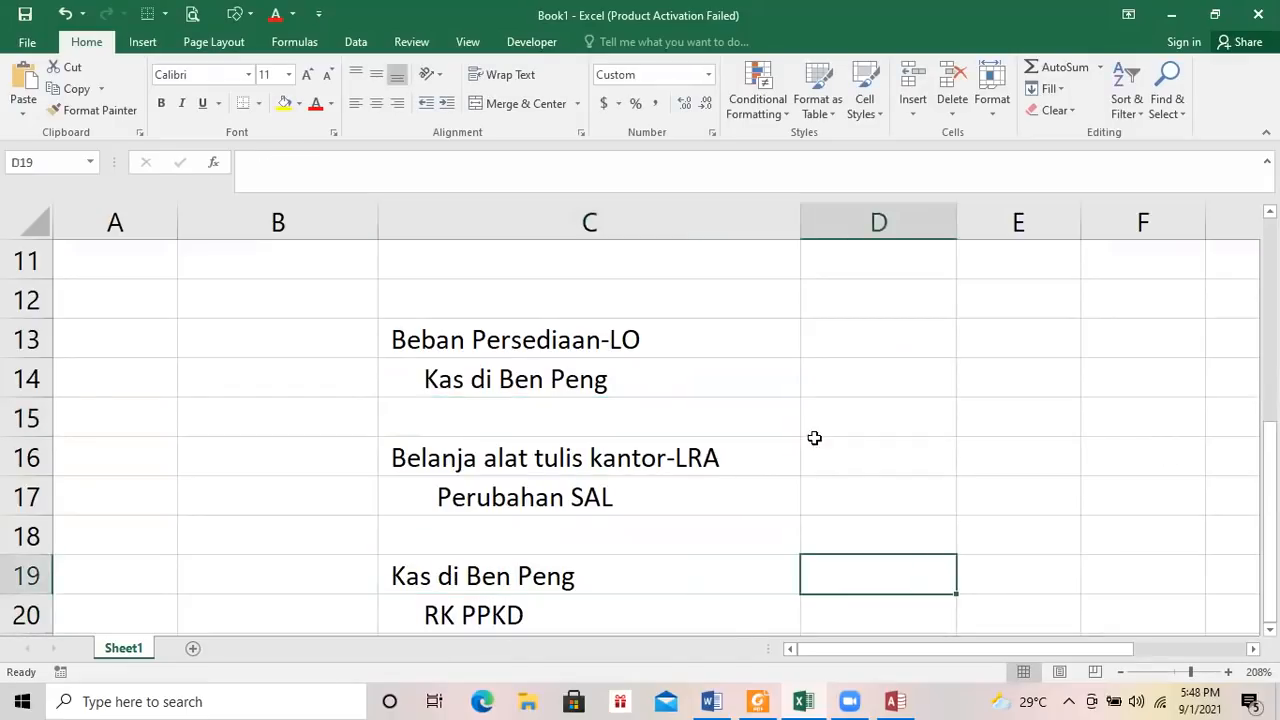
# Enter 20.000.000 in E14, copy it to D19, and widen column D to fit the amount.
pyautogui.click(831, 385)
pyautogui.click(986, 371)
pyautogui.write('2000000')
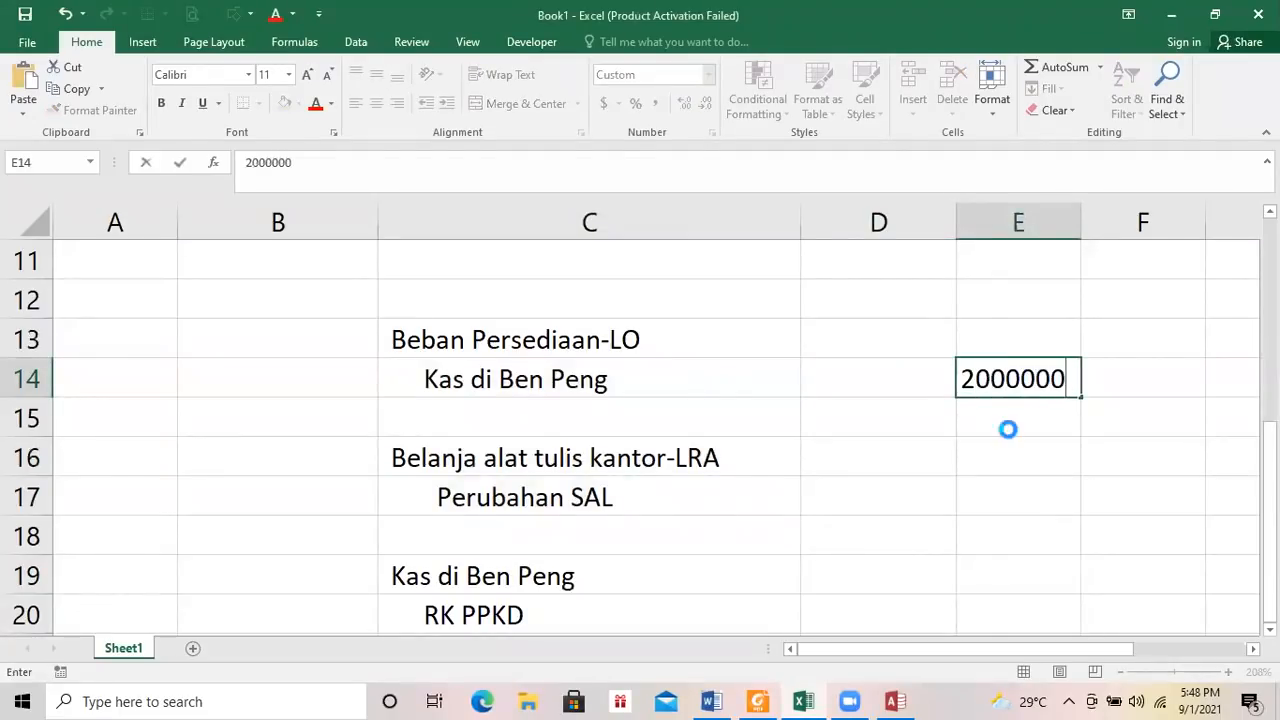
pyautogui.press('Return')
pyautogui.click(1020, 380)
pyautogui.doubleClick(1022, 378)
pyautogui.write('000.000')
pyautogui.press('Return')
pyautogui.click(1020, 376)
pyautogui.hotkey('ctrl', 'c')
pyautogui.click(941, 590)
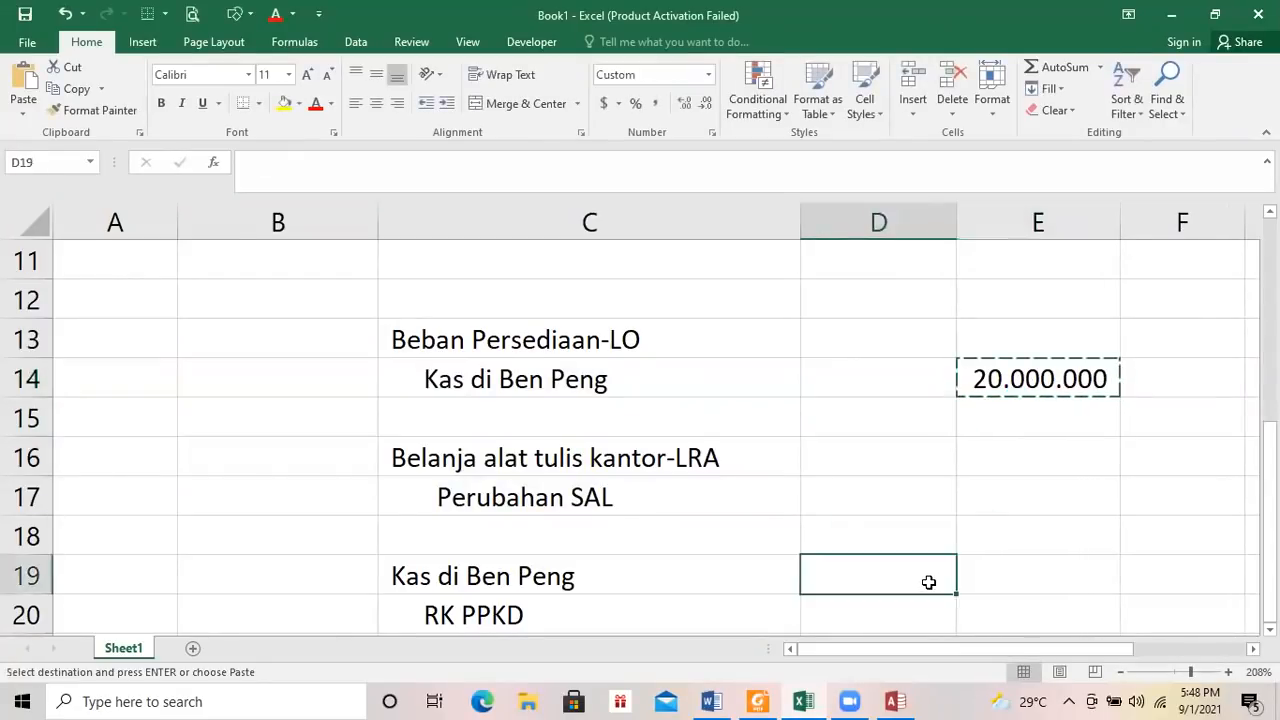
pyautogui.hotkey('ctrl', 'v')
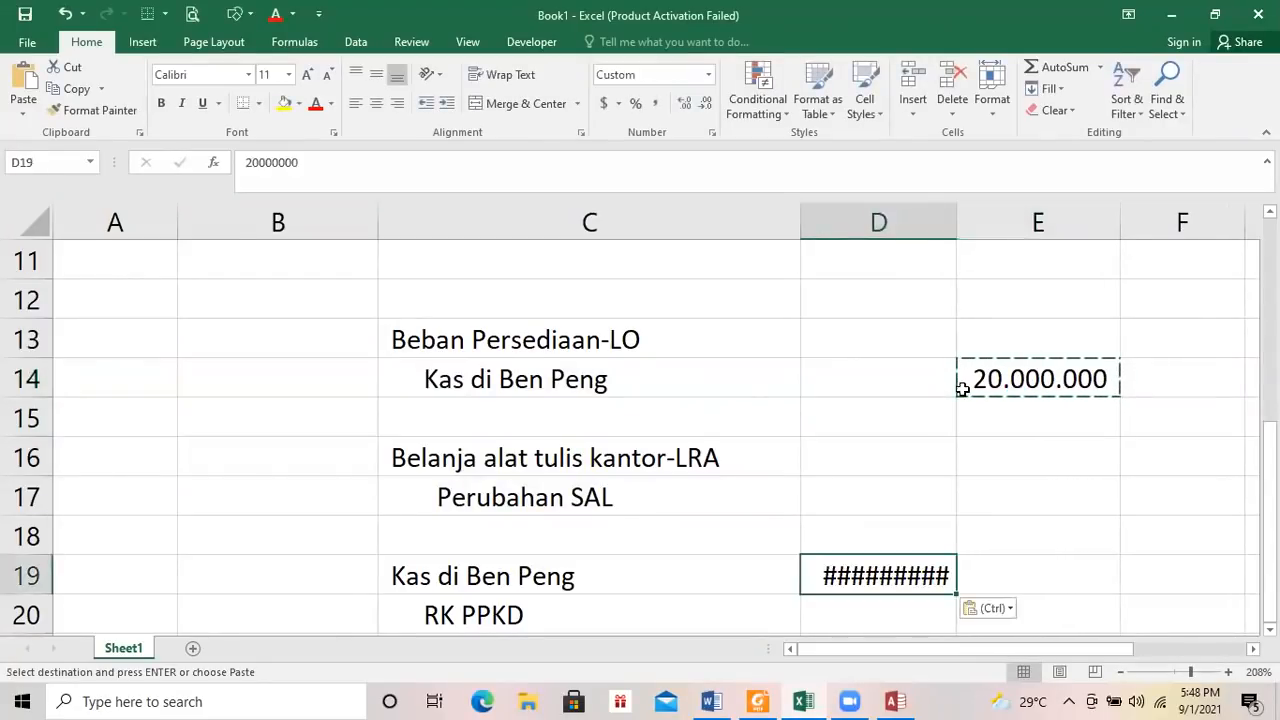
pyautogui.doubleClick(956, 223)
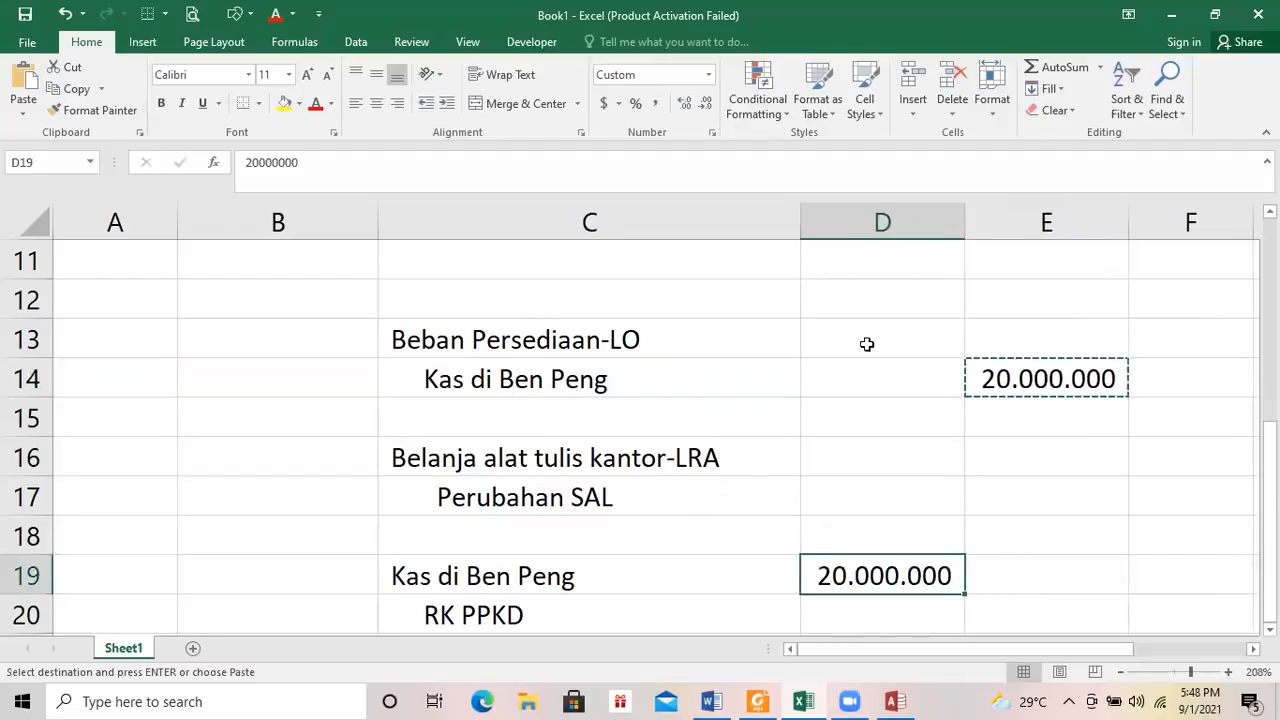
# Clear the amounts from D19 and E14.
pyautogui.click(582, 362)
pyautogui.click(562, 576)
pyautogui.click(922, 576)
pyautogui.press('BackSpace')
pyautogui.click(1017, 378)
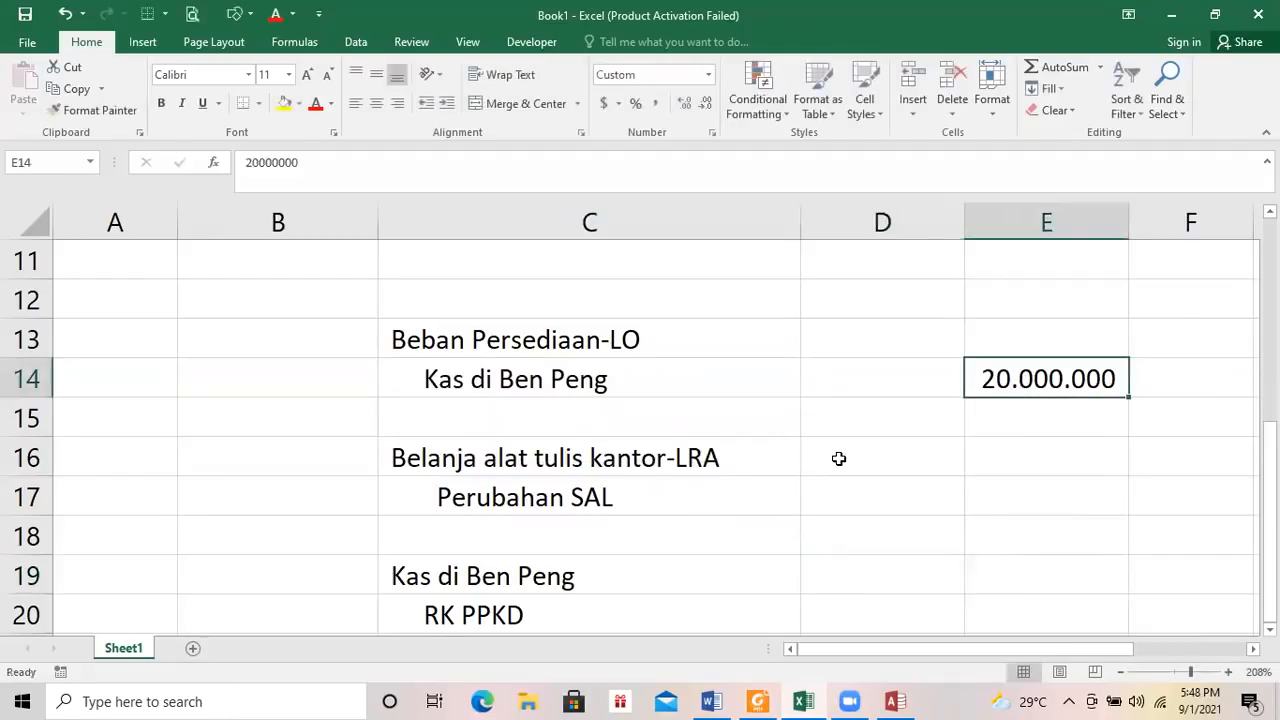
pyautogui.press('BackSpace')
# Compare the journal entries in C13:C20 with the SPJ GU and SP2D GU entries in SAPD's Jurnal Umum report.
pyautogui.click(893, 700)
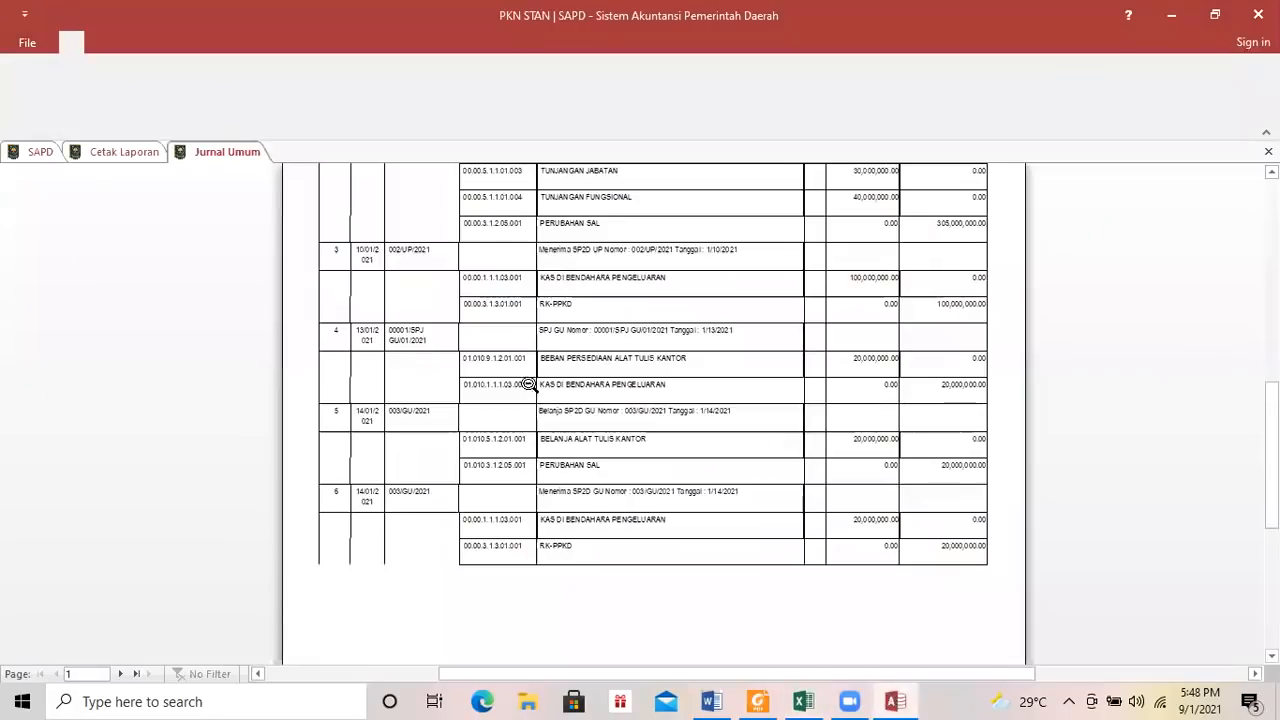
pyautogui.click(895, 700)
pyautogui.moveTo(540, 340); pyautogui.dragTo(580, 601)
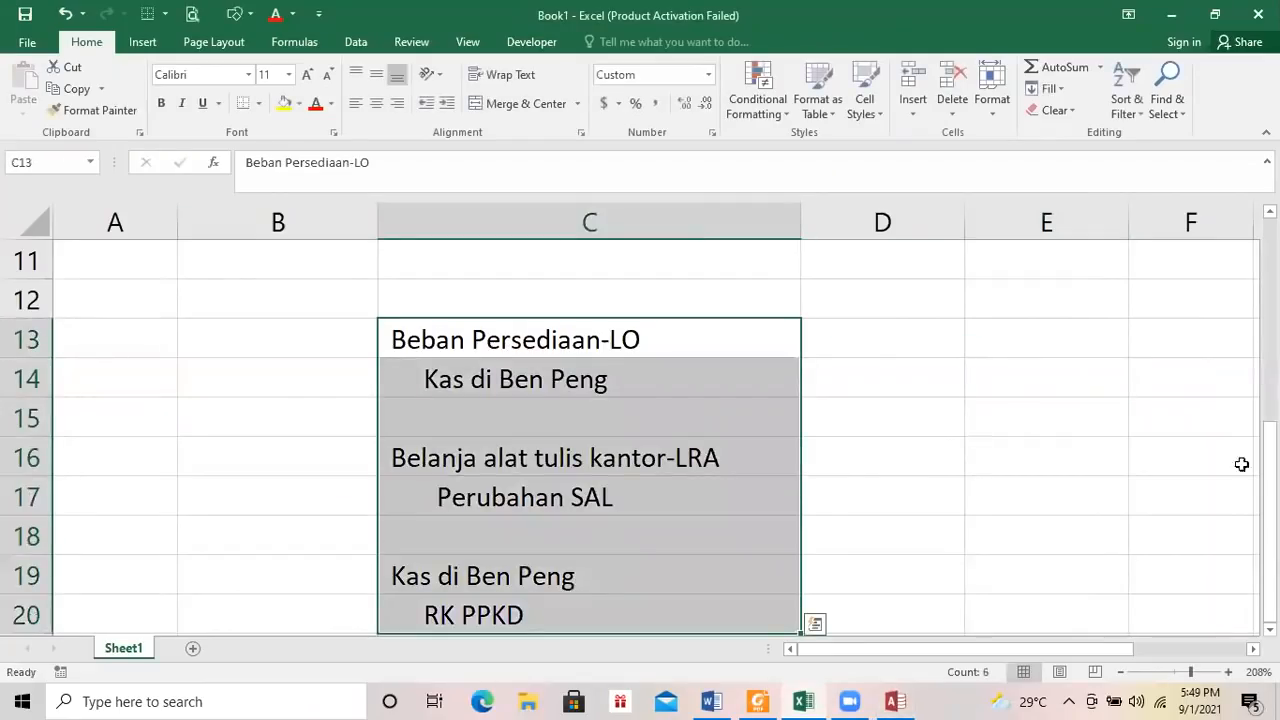
pyautogui.moveTo(487, 459); pyautogui.dragTo(575, 478)
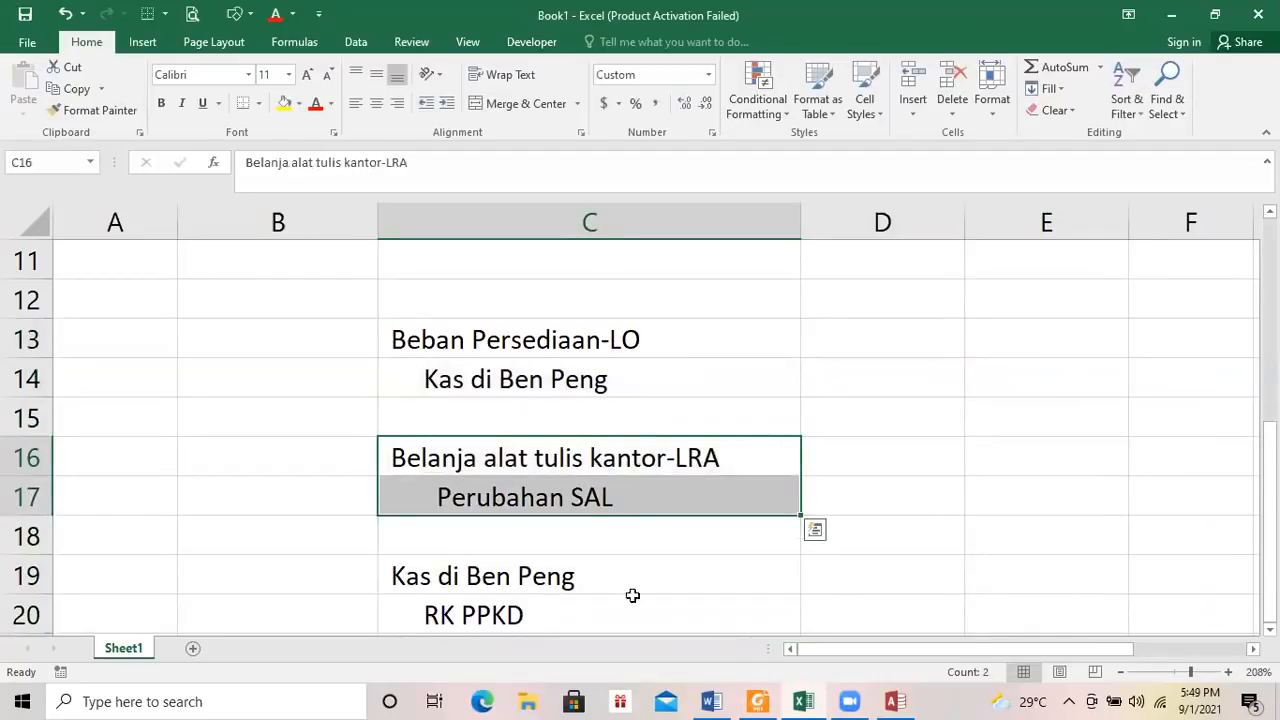
pyautogui.click(893, 701)
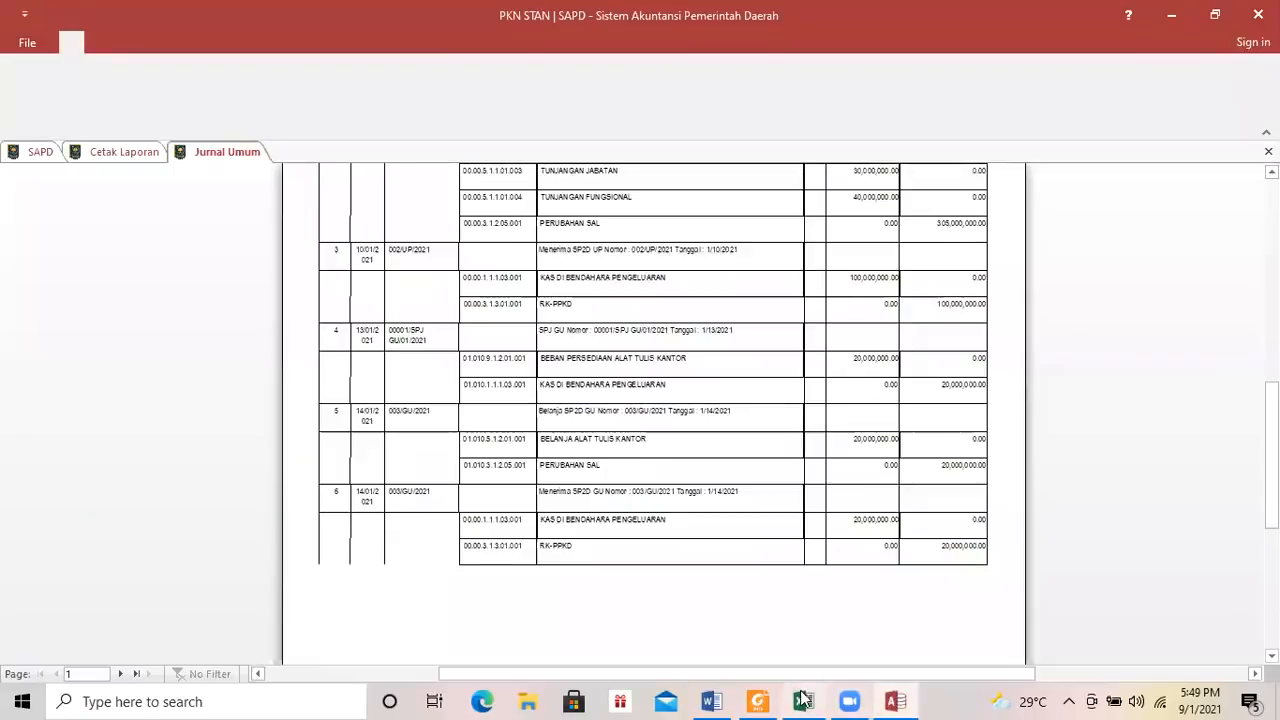
# Switch to the Word exercise and highlight item d, the 14 Januari 2021 SP2D GU transaction, in yellow.
pyautogui.hotkey('alt', 'Tab')
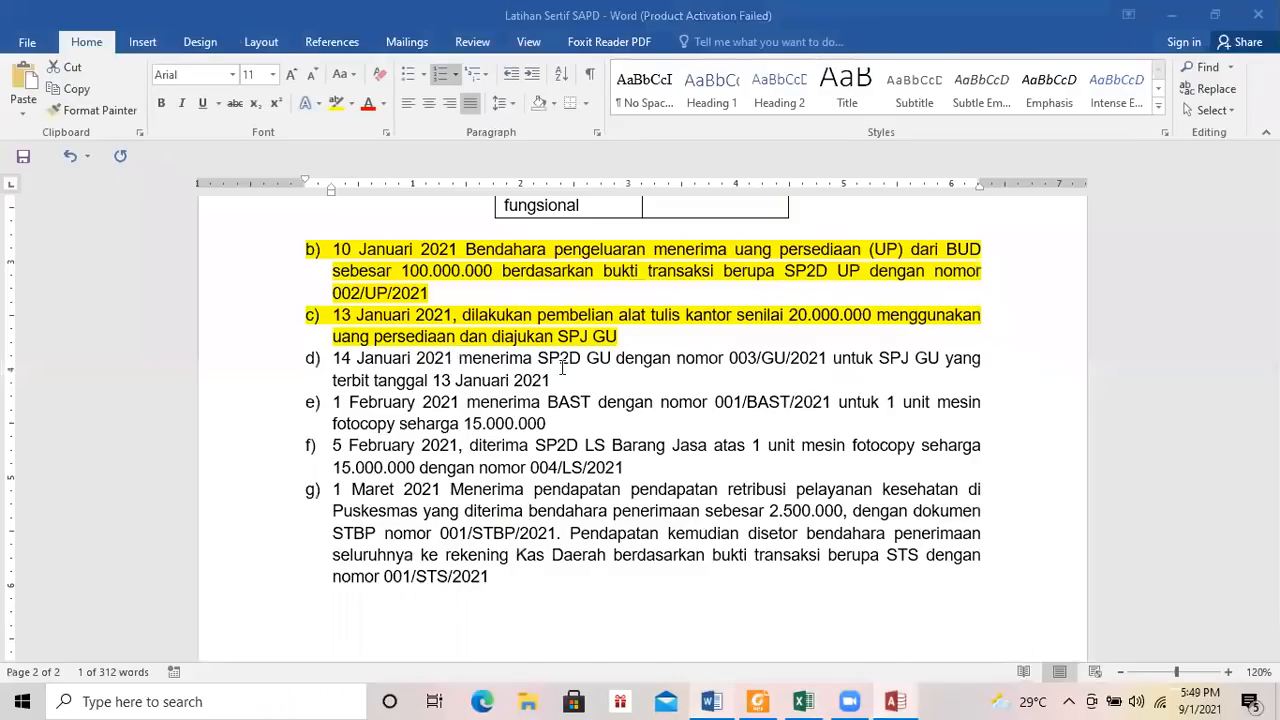
pyautogui.moveTo(523, 374); pyautogui.dragTo(333, 368)
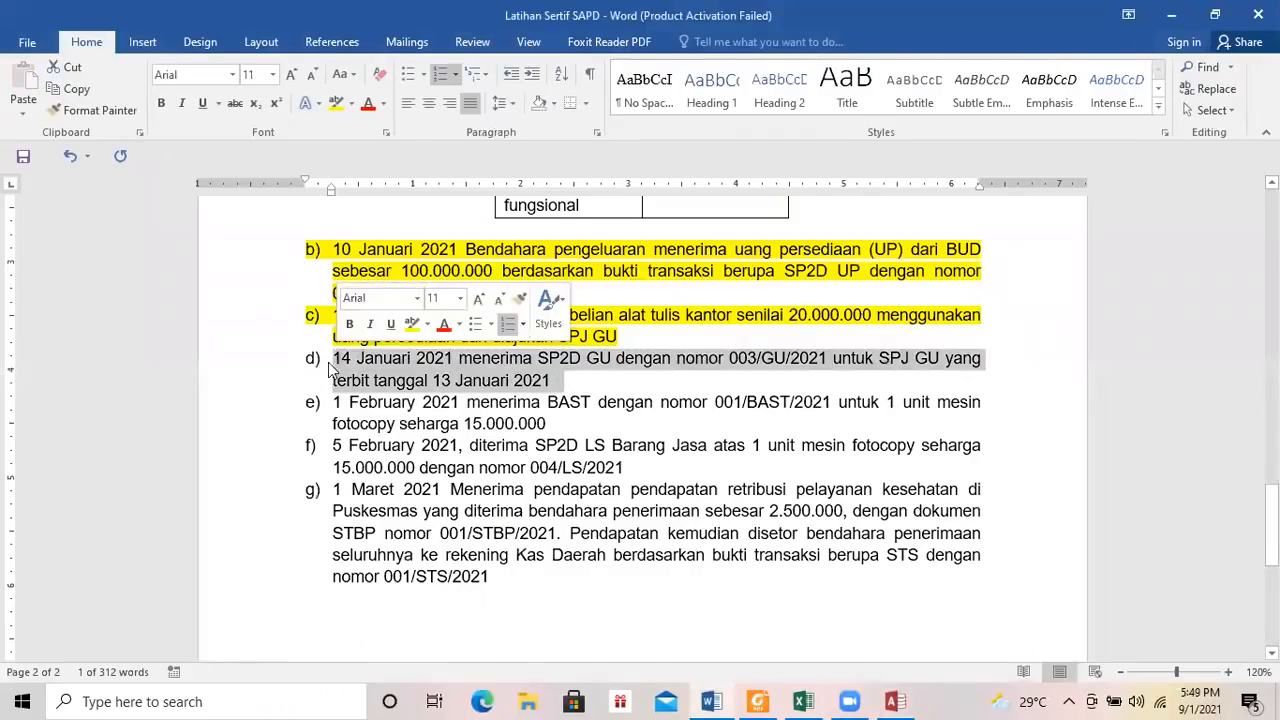
pyautogui.click(333, 105)
# Examine exercise items e and f covering the photocopier's BAST and SP2D LS Barang Jasa.
pyautogui.moveTo(335, 401); pyautogui.dragTo(777, 422)
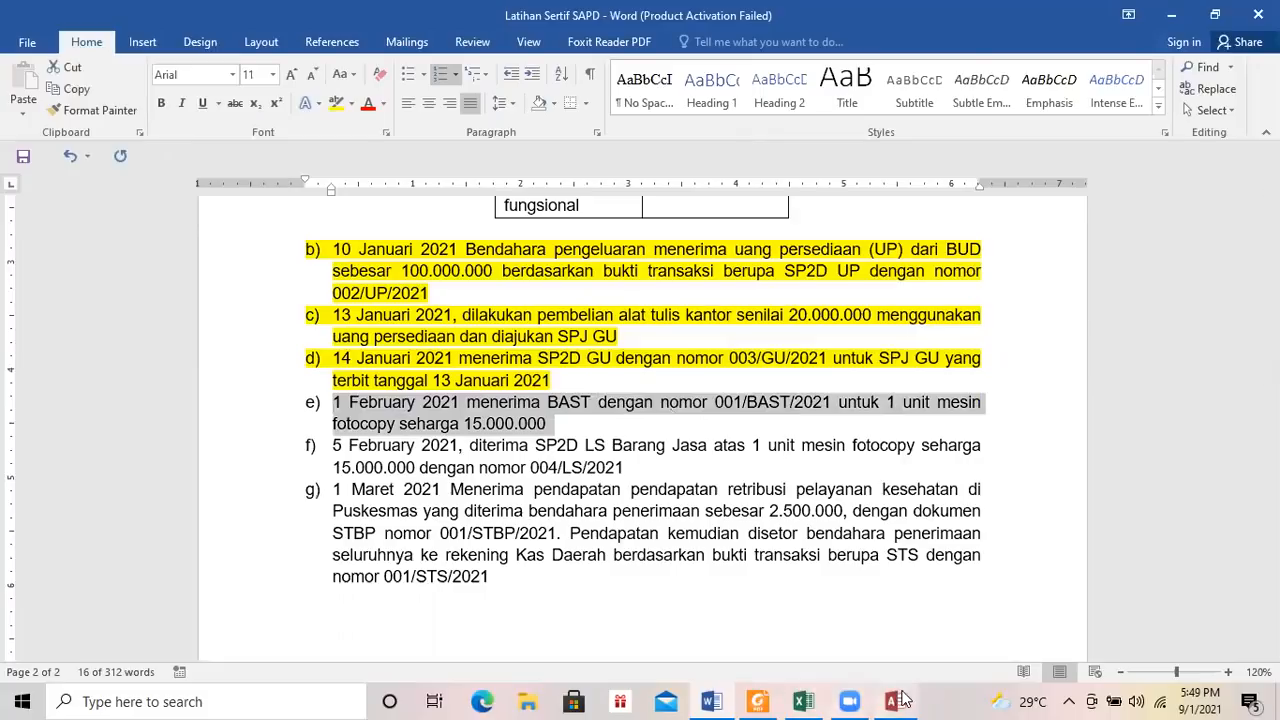
pyautogui.click(895, 701)
pyautogui.click(764, 700)
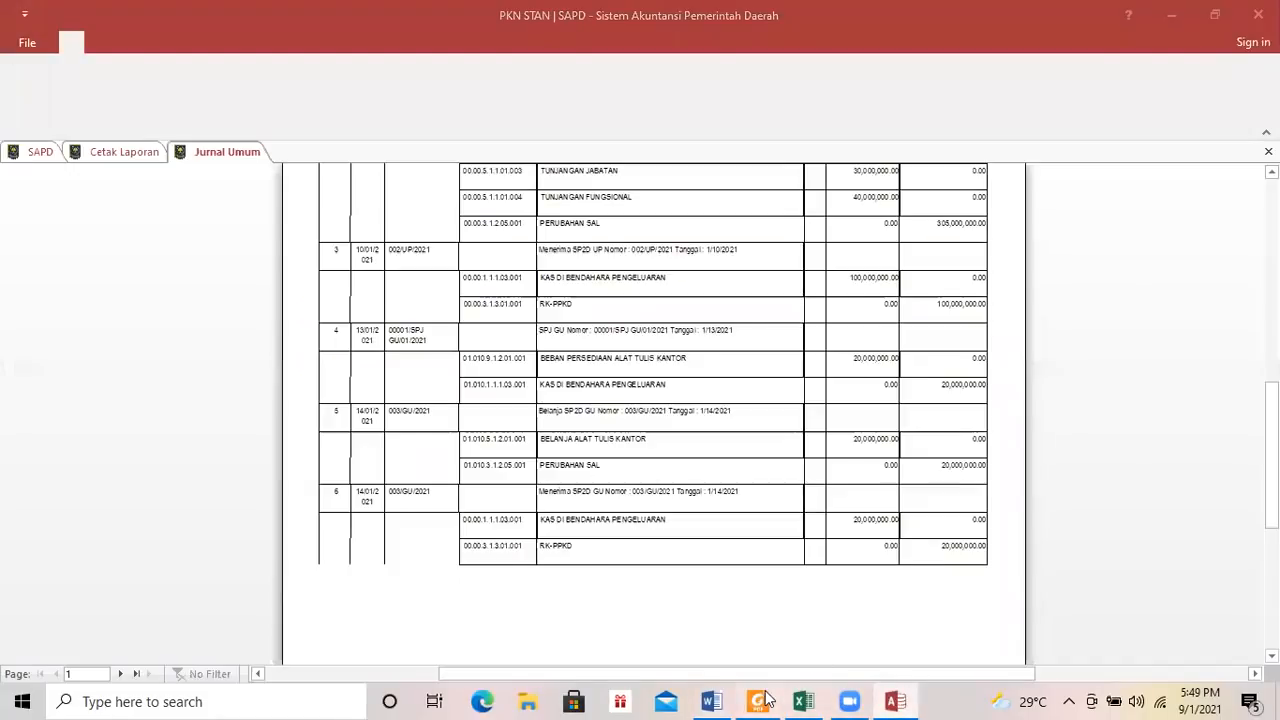
pyautogui.click(711, 701)
pyautogui.click(735, 413)
pyautogui.moveTo(423, 402); pyautogui.dragTo(714, 410)
pyautogui.moveTo(462, 448); pyautogui.dragTo(337, 404)
pyautogui.click(622, 470)
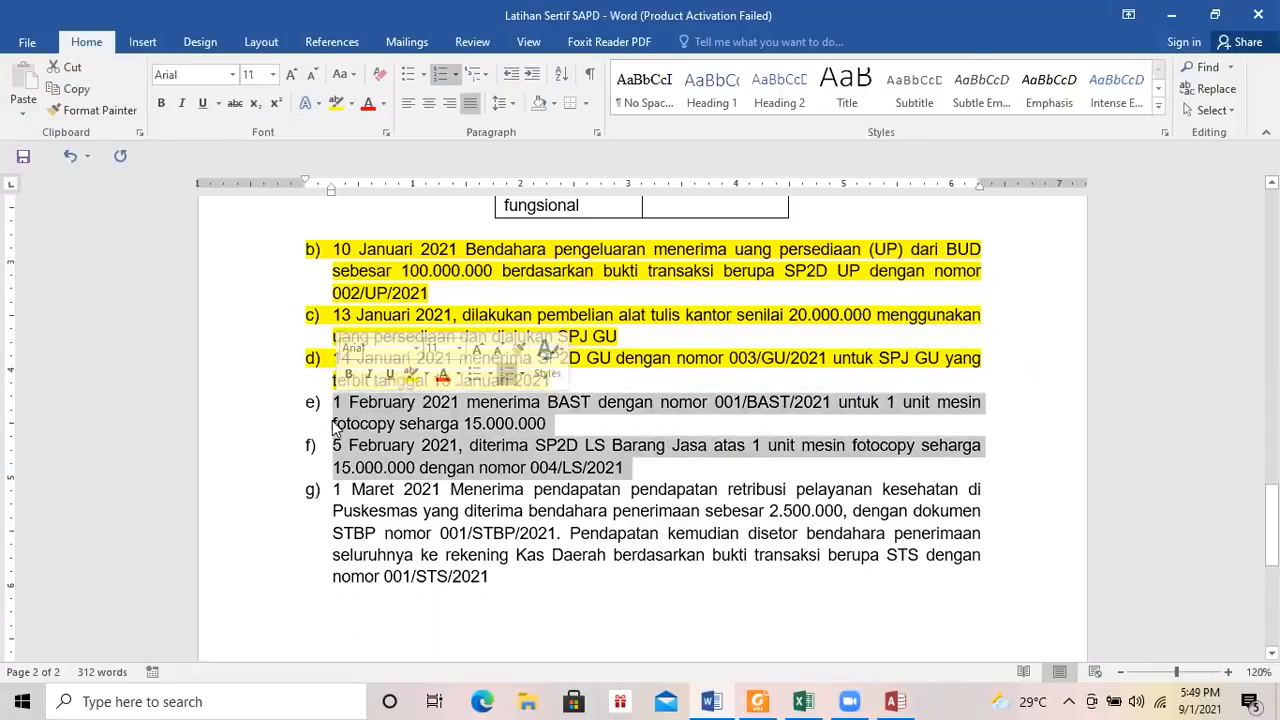
pyautogui.click(337, 404)
pyautogui.moveTo(336, 403); pyautogui.dragTo(608, 467)
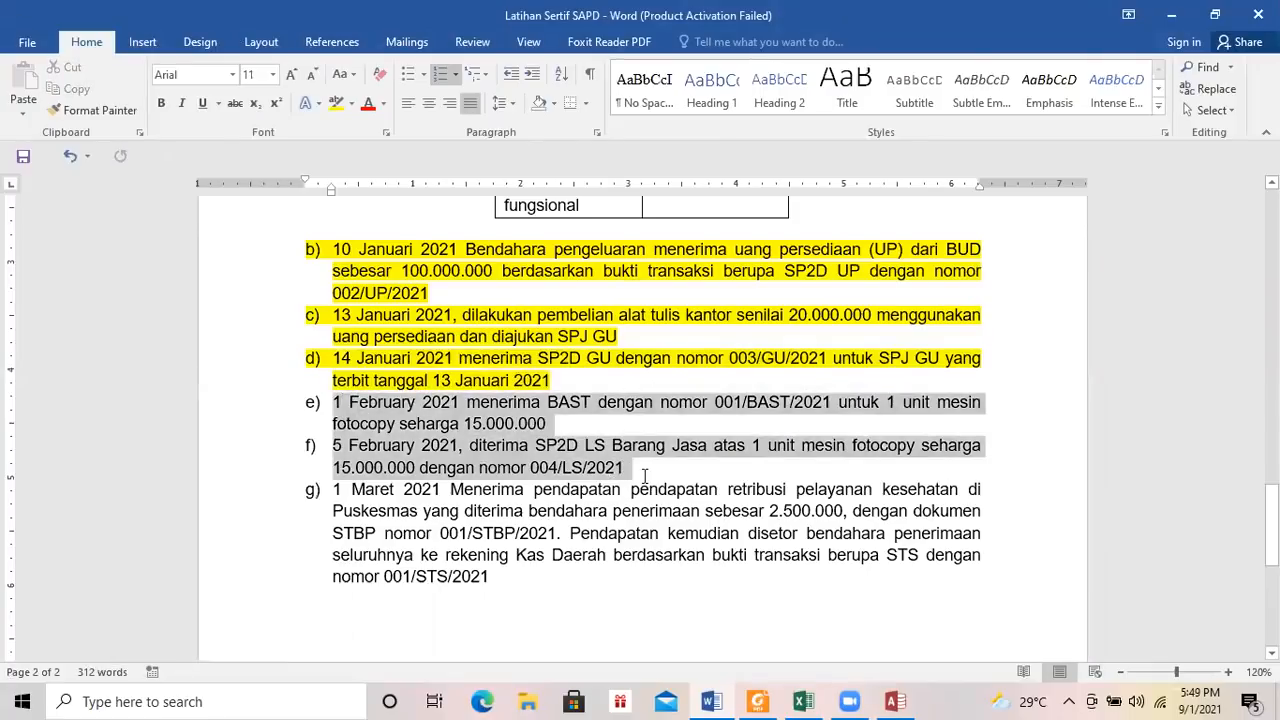
# Switch to SAPD, close the Jurnal Umum report, and start a new current-year transaction with Kelompok Transaksi Belanja.
pyautogui.click(895, 701)
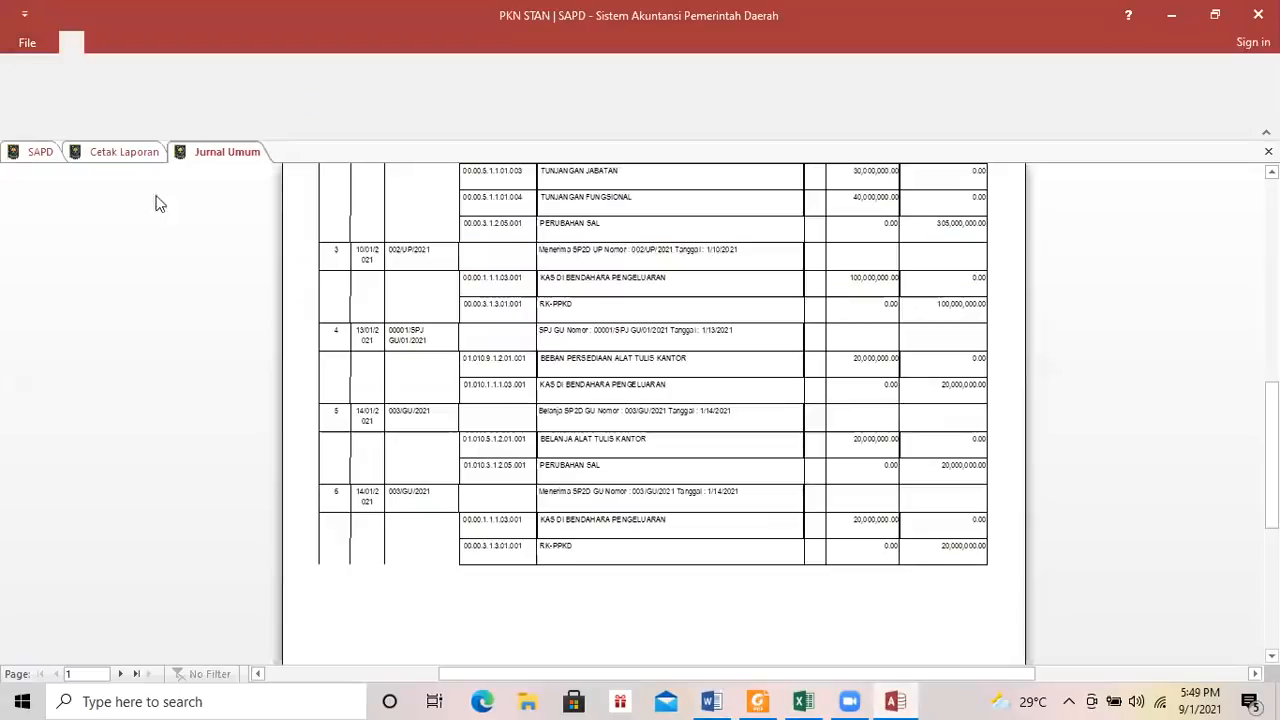
pyautogui.click(1268, 151)
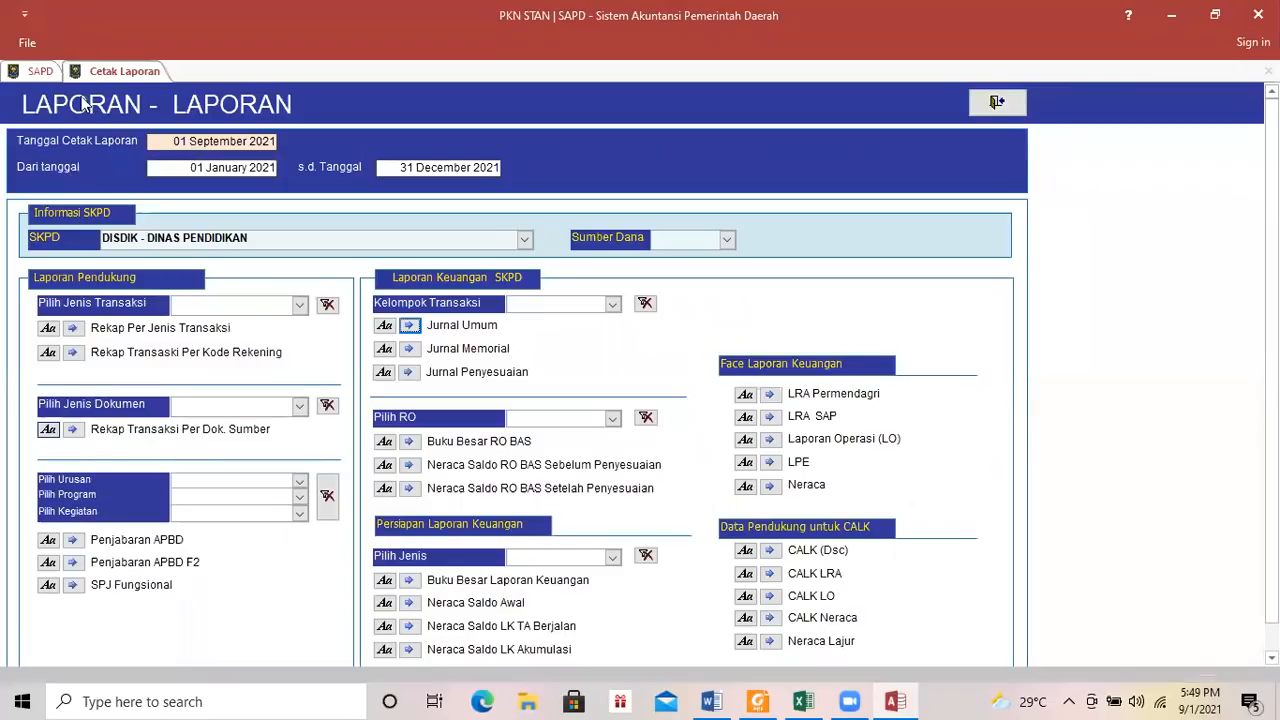
pyautogui.click(41, 72)
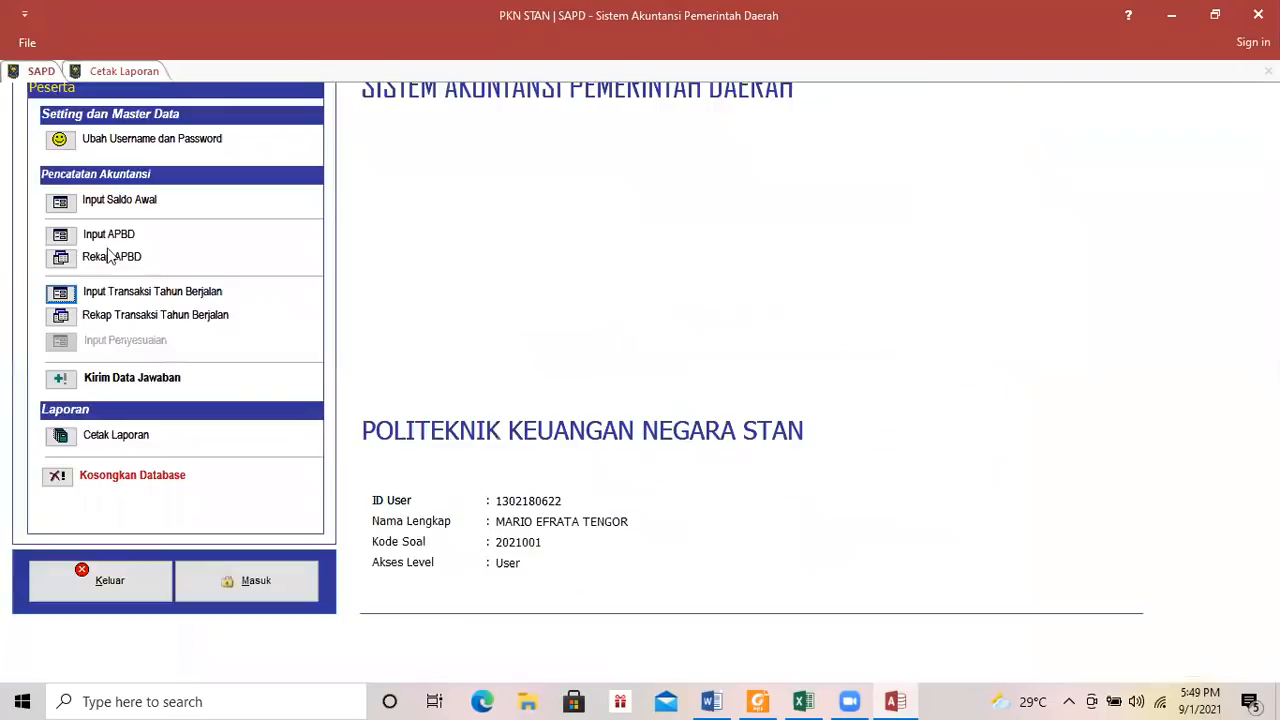
pyautogui.click(61, 294)
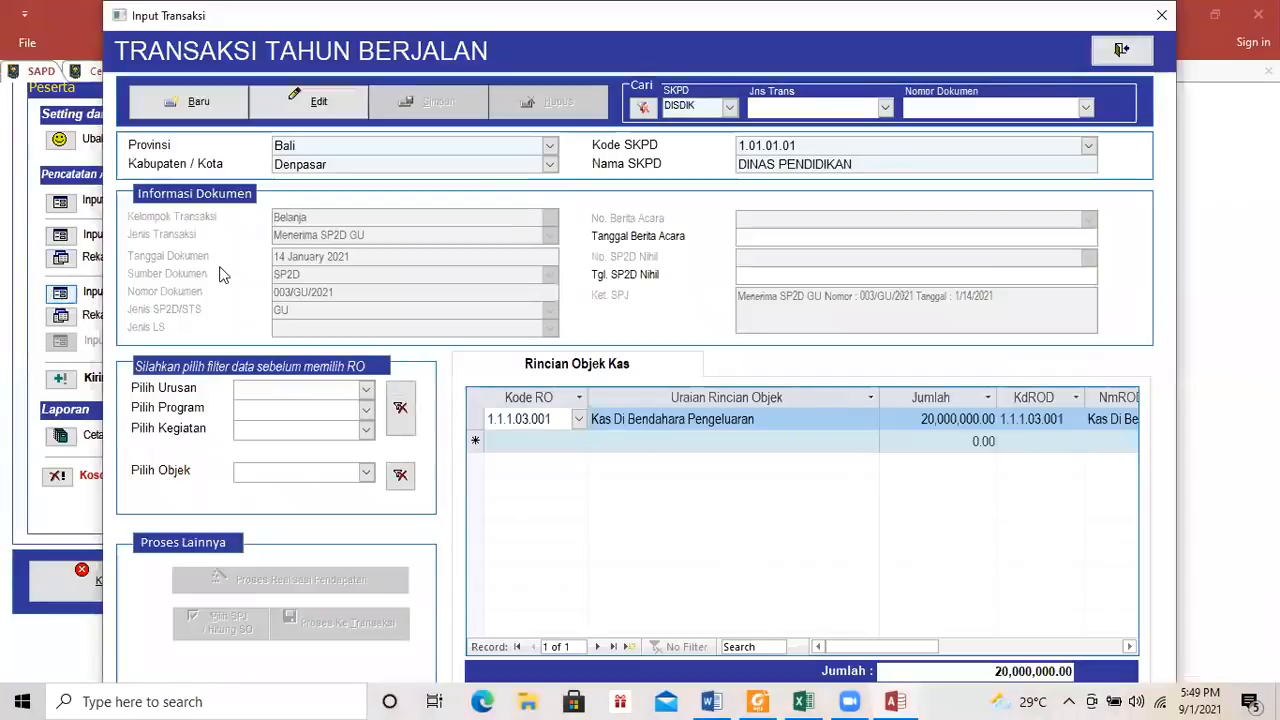
pyautogui.click(198, 103)
pyautogui.click(549, 218)
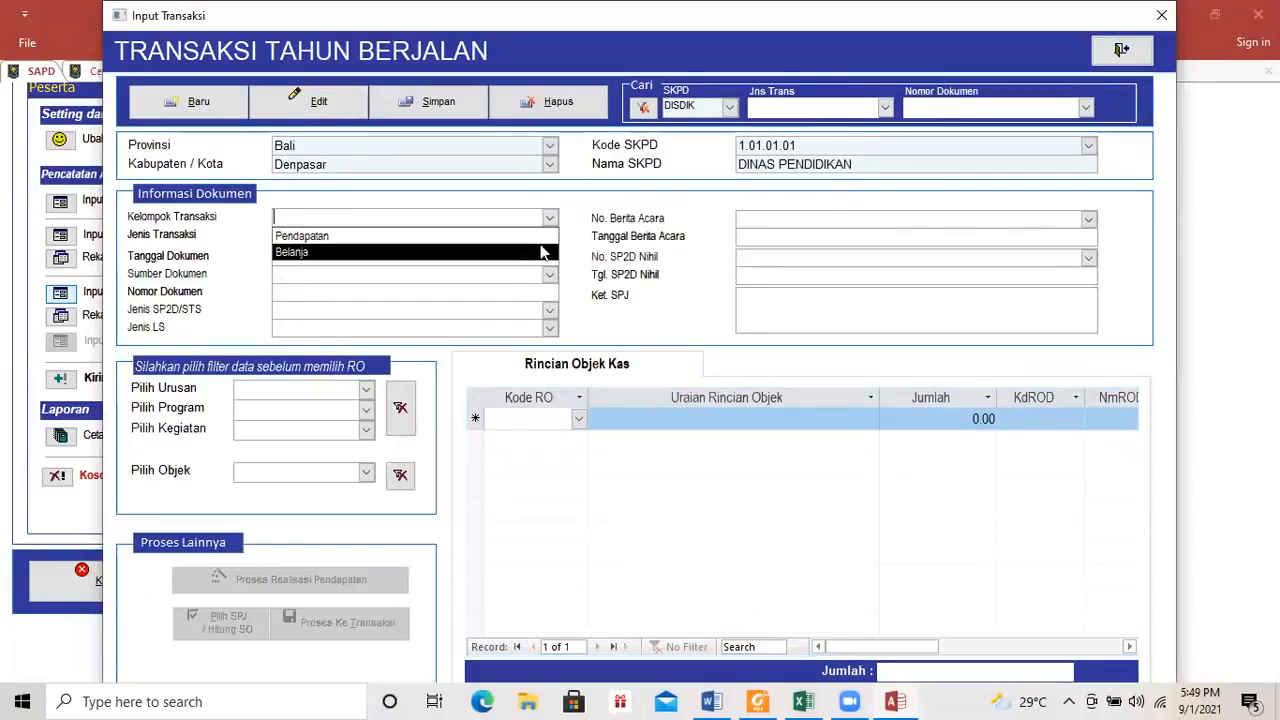
pyautogui.click(538, 252)
# In the Foxit Reader guide, circle rows 9 to 11 under SP2D LS Barjas and underline Menerima BAST Barang/Jasa.
pyautogui.click(741, 692)
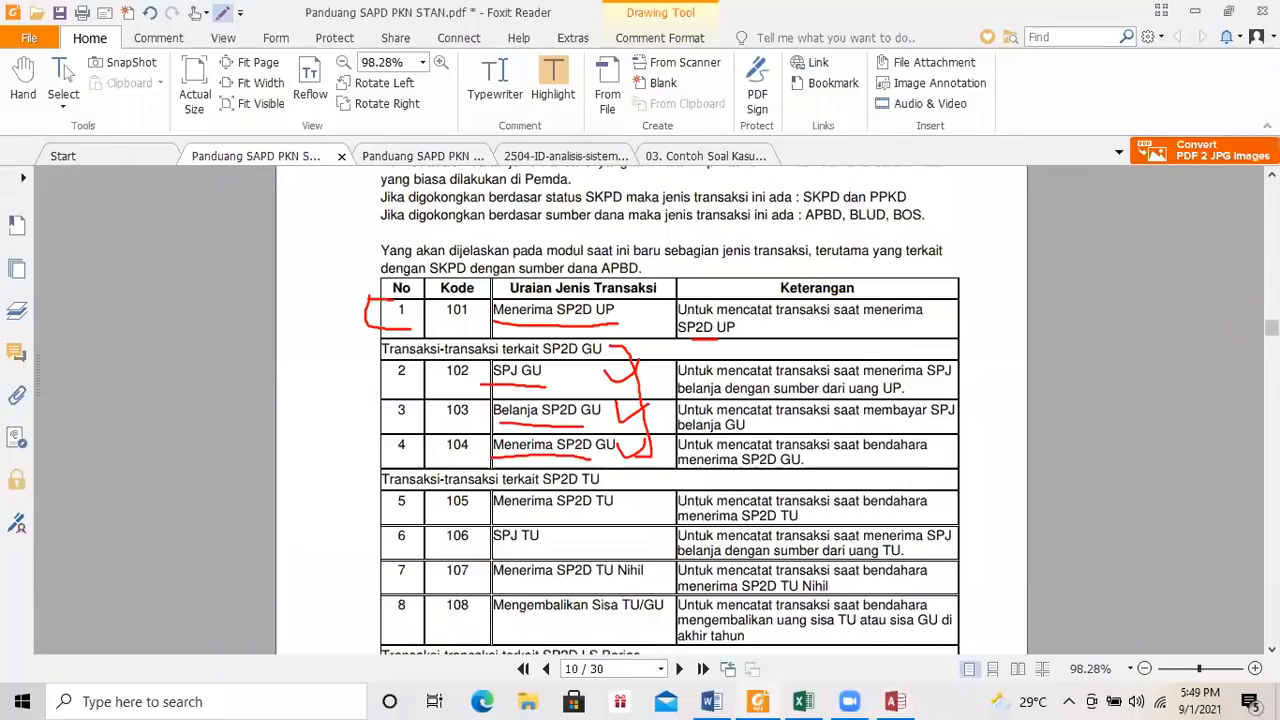
pyautogui.scroll(-2, 650, 410)
pyautogui.scroll(-3, 662, 410)
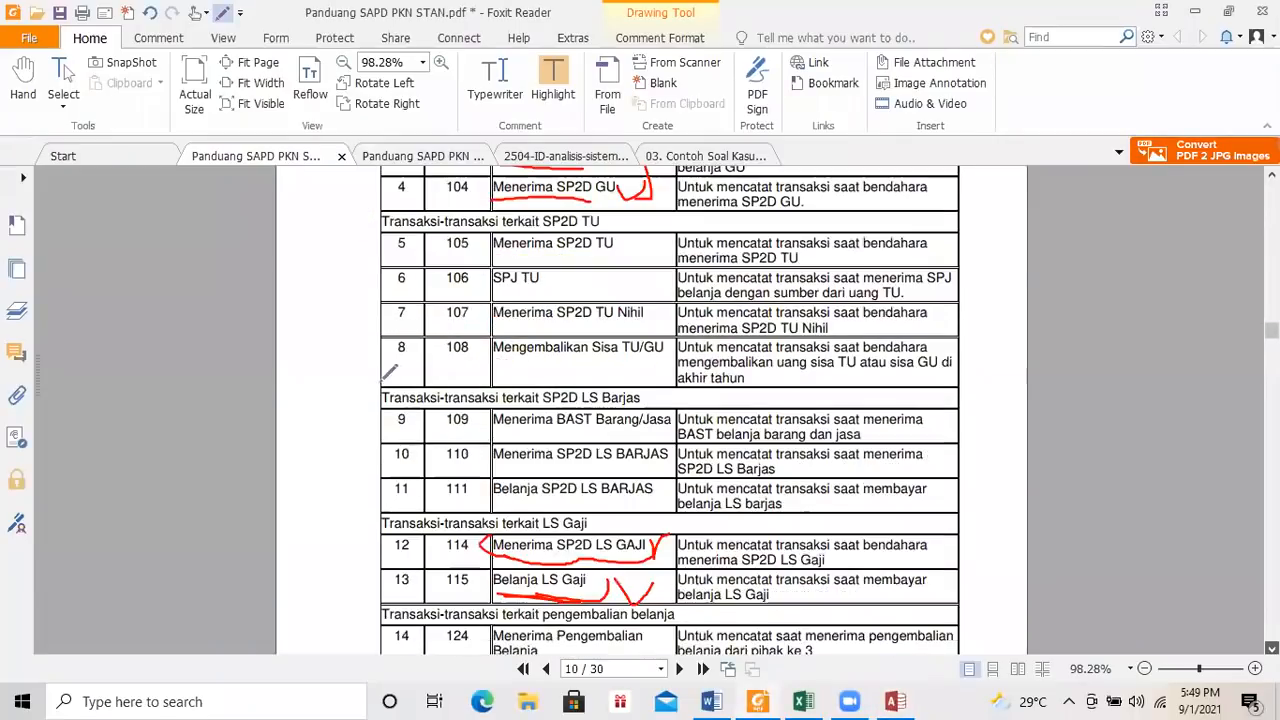
pyautogui.scroll(-1, 385, 370)
pyautogui.moveTo(374, 375)
pyautogui.mouseDown()
pyautogui.moveTo(366, 467)
pyautogui.moveTo(405, 364)
pyautogui.mouseUp()
pyautogui.moveTo(536, 410); pyautogui.dragTo(640, 412)
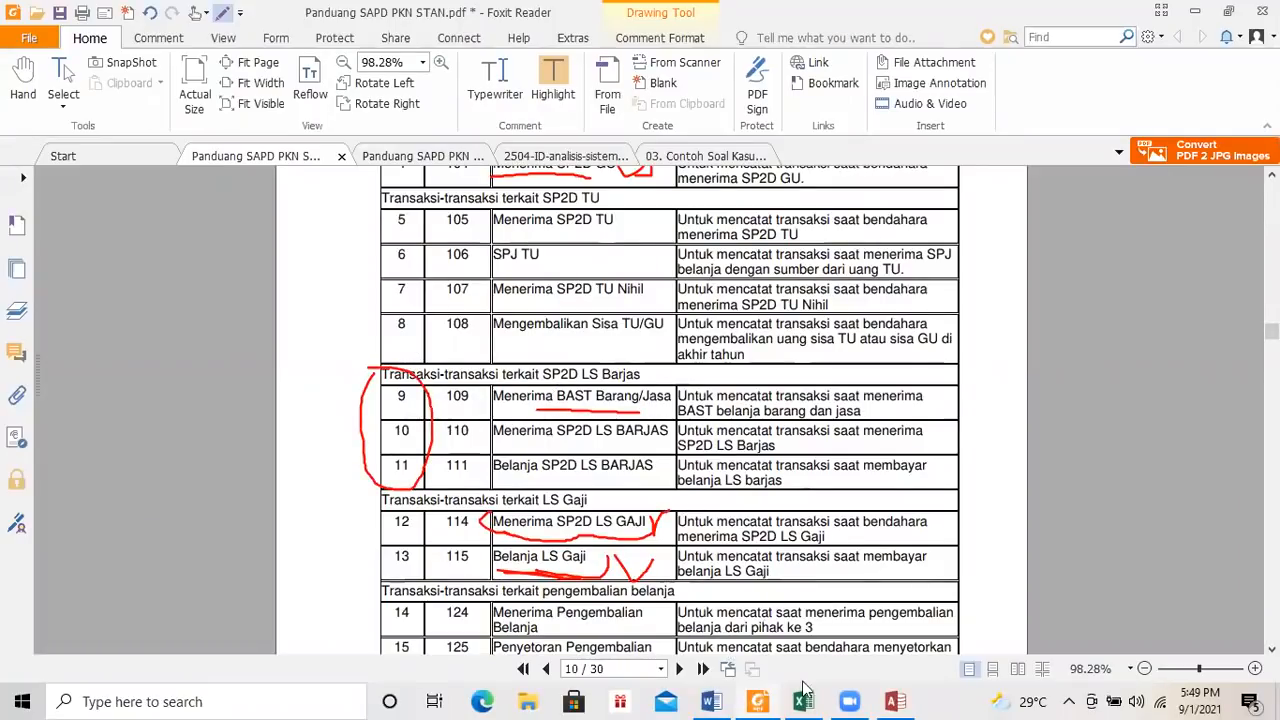
# Back in SAPD, set Jenis Transaksi to Menerima BAST Barang/Jasa and Tanggal Dokumen to 1 February 2021, following exercise item e.
pyautogui.click(908, 698)
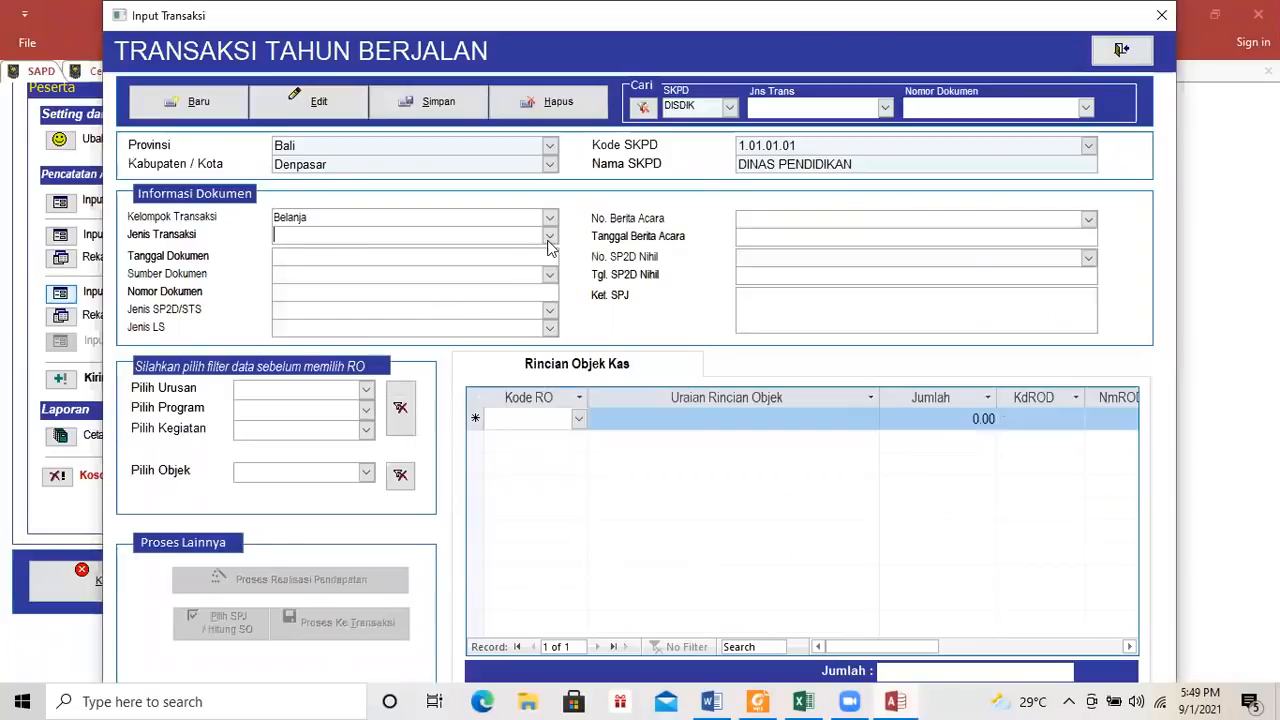
pyautogui.click(549, 235)
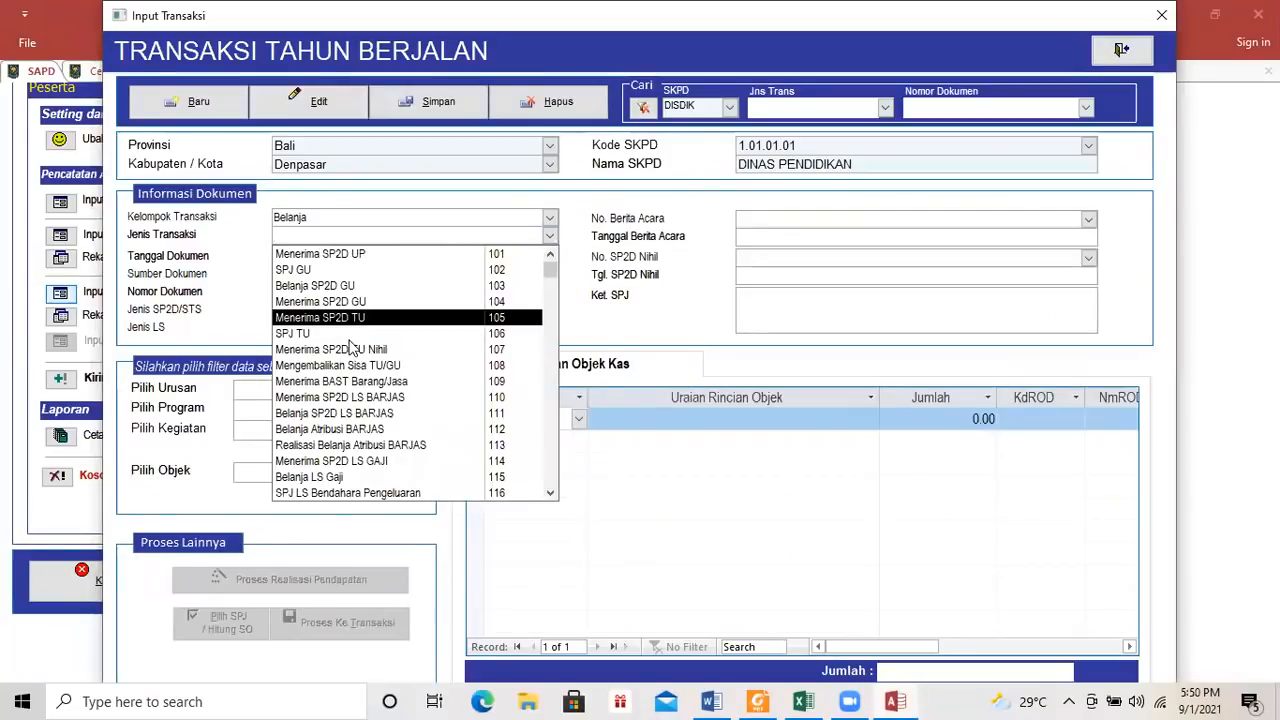
pyautogui.click(330, 383)
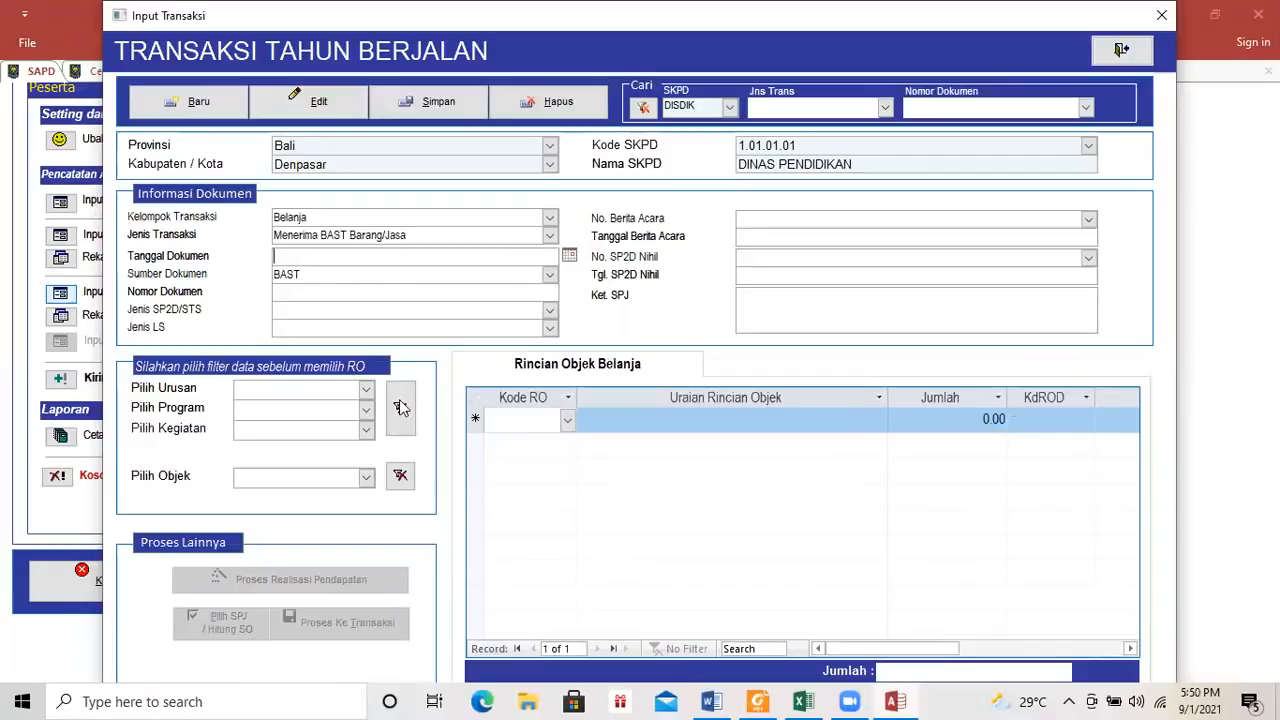
pyautogui.hotkey('alt', 'Tab')
pyautogui.moveTo(350, 403); pyautogui.dragTo(444, 405)
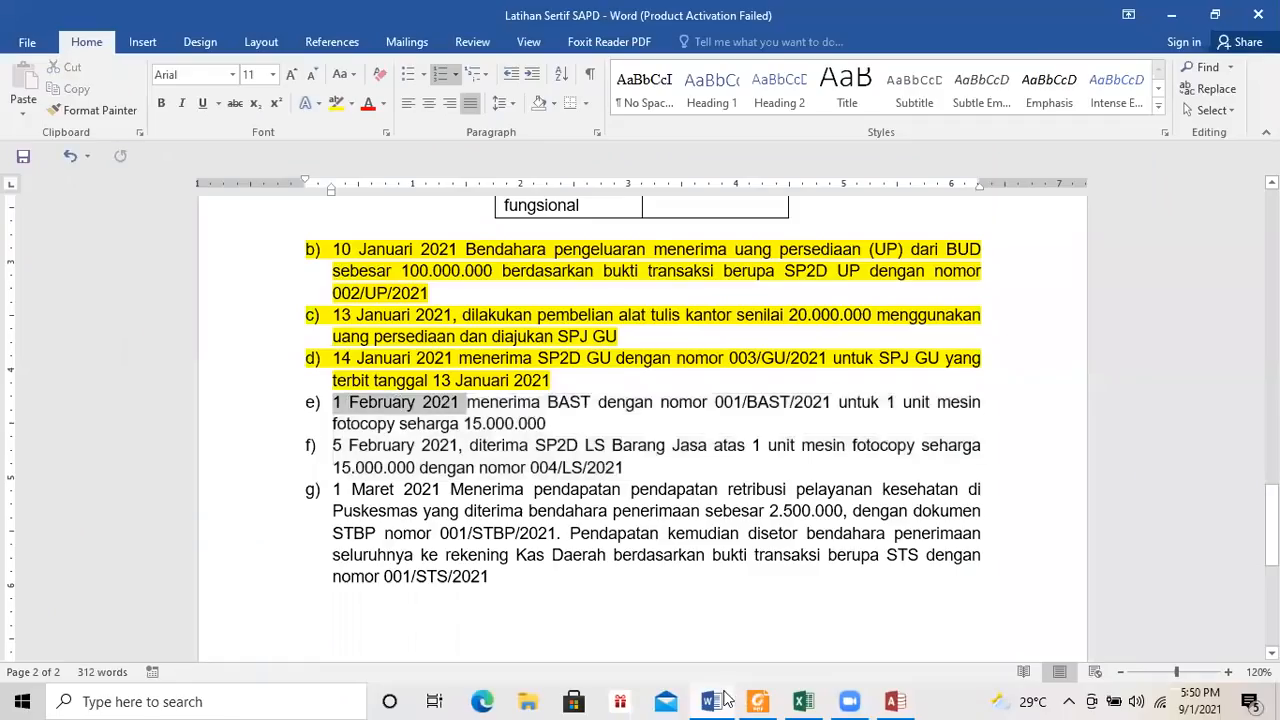
pyautogui.hotkey('alt', 'Tab')
pyautogui.write('feb')
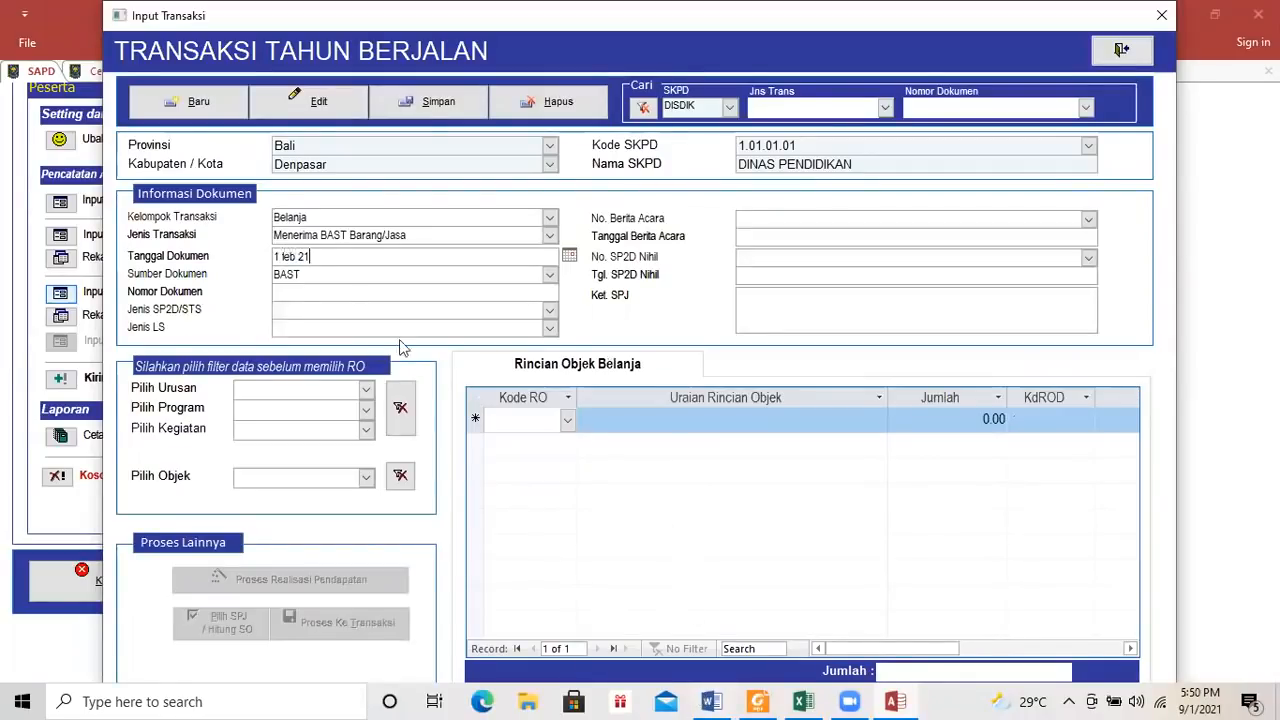
pyautogui.press('Tab')
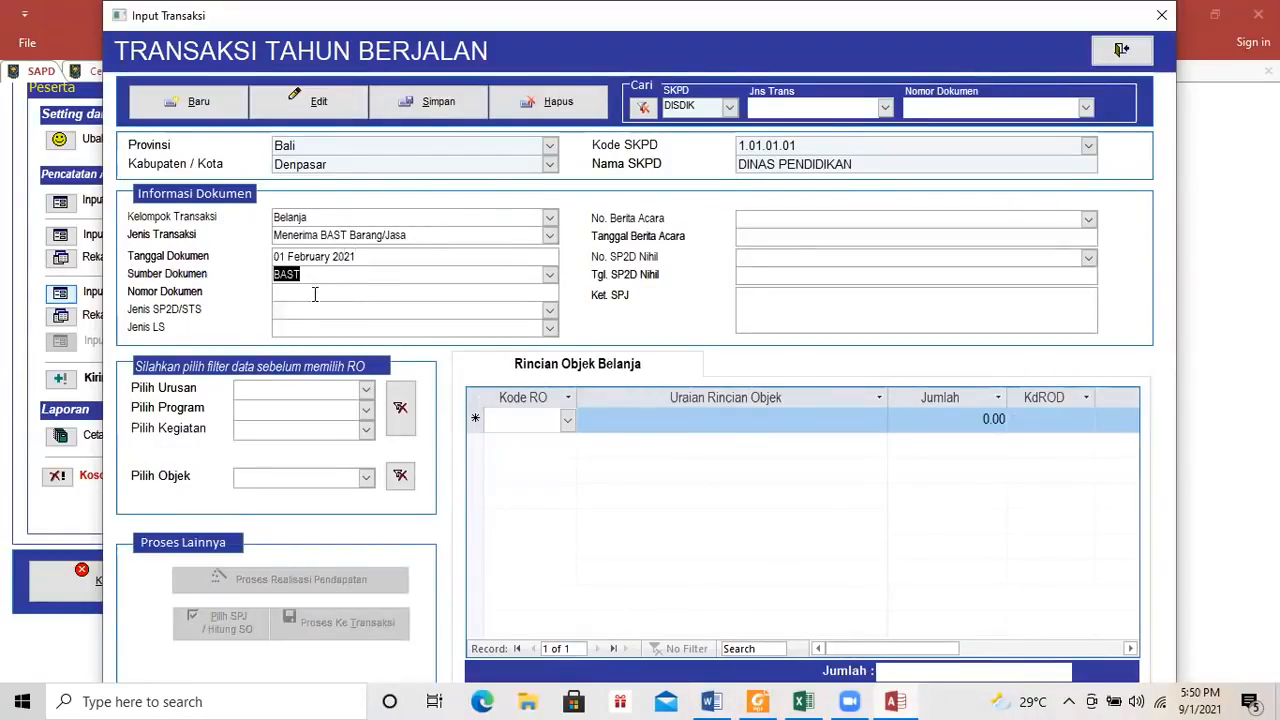
# Copy the BAST number 001/BAST/2021 from exercise item e into the transaction's Nomor Dokumen.
pyautogui.click(711, 701)
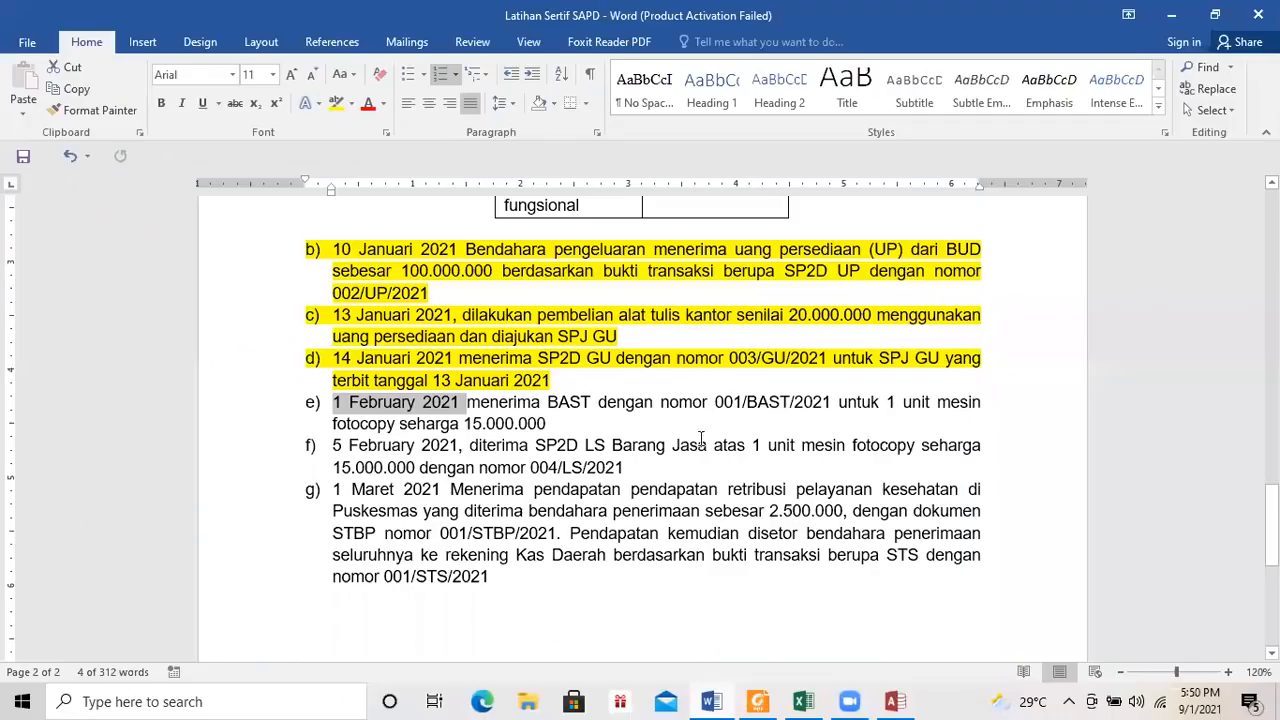
pyautogui.moveTo(715, 402); pyautogui.dragTo(822, 401)
pyautogui.hotkey('ctrl', 'c')
pyautogui.hotkey('alt', 'Tab')
pyautogui.hotkey('ctrl', 'v')
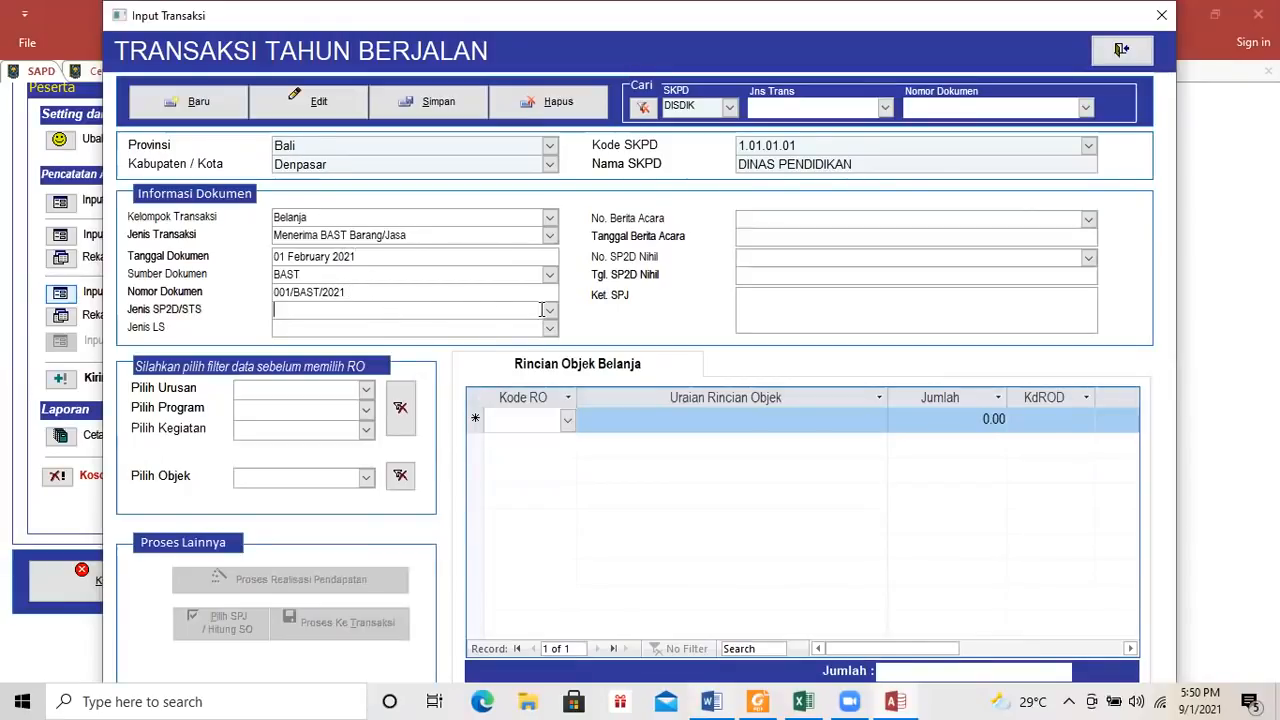
pyautogui.click(549, 312)
pyautogui.click(528, 302)
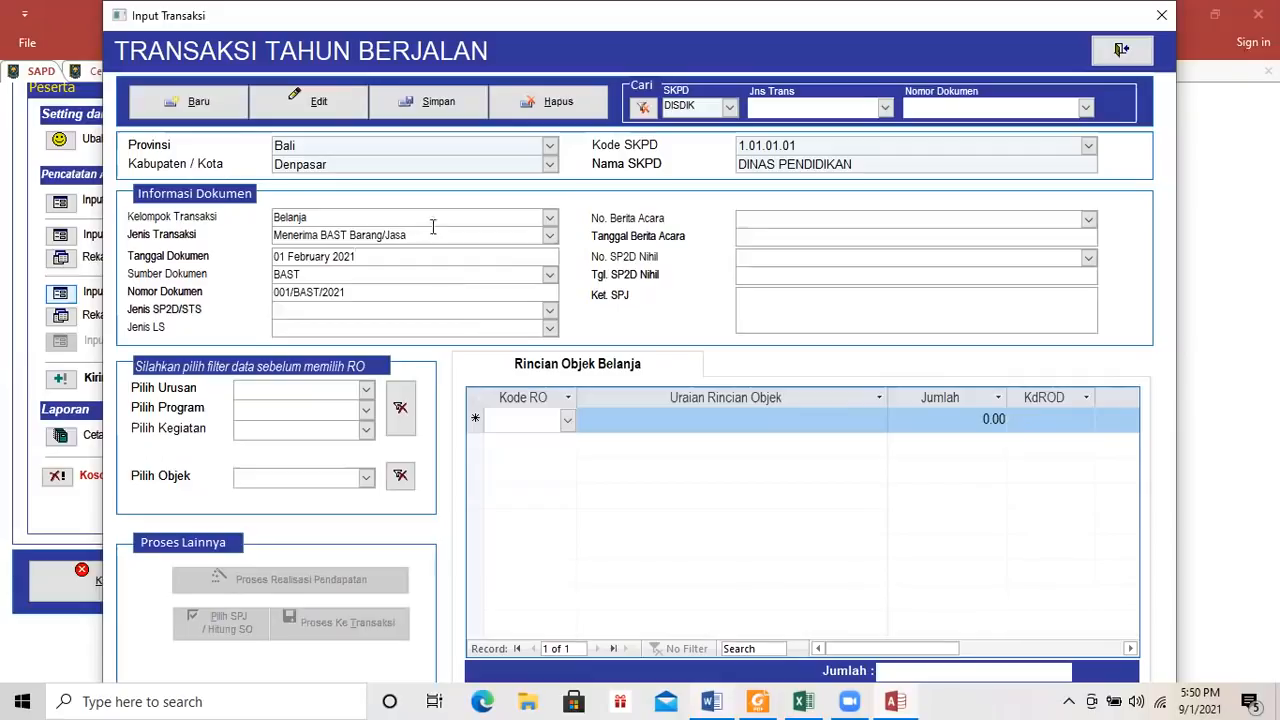
pyautogui.click(770, 216)
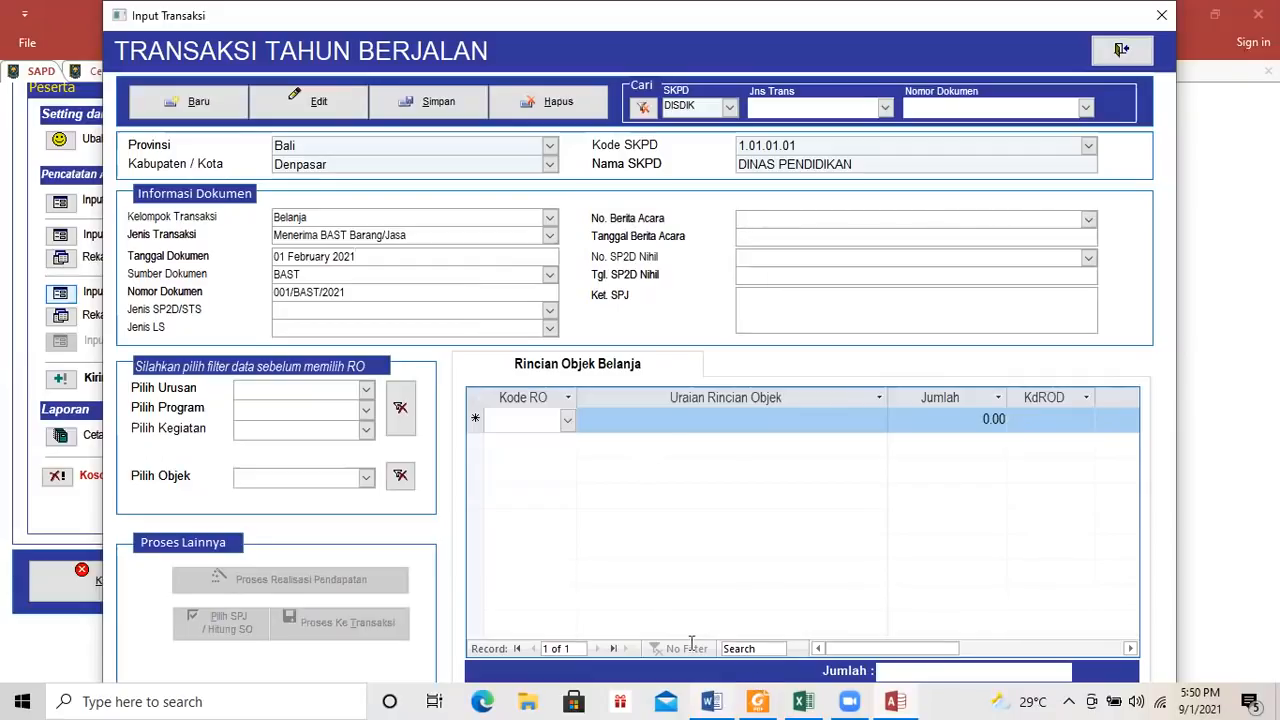
pyautogui.hotkey('alt', 'Tab')
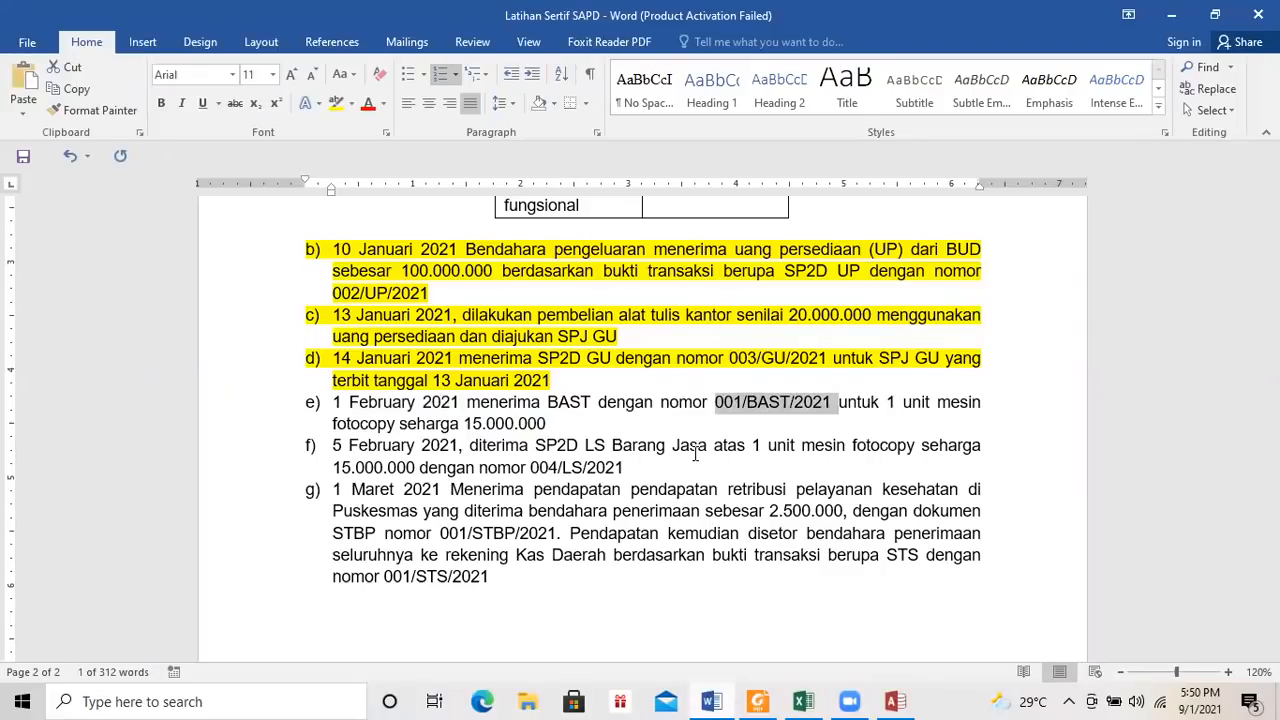
pyautogui.hotkey('alt', 'Tab')
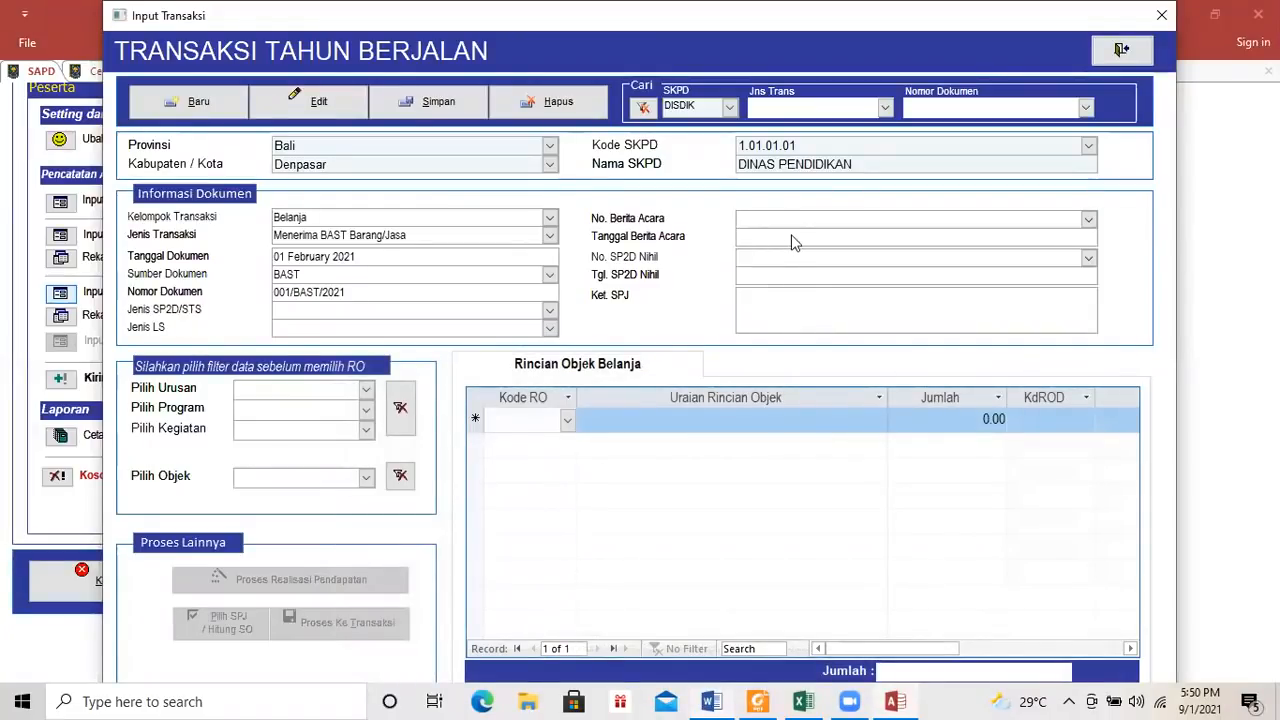
# Recheck the BAST number in the Word exercise's item e, and filter in SAPD by Urusan 1.01.01, Program 02 and Kegiatan 009.
pyautogui.click(342, 291)
pyautogui.click(718, 698)
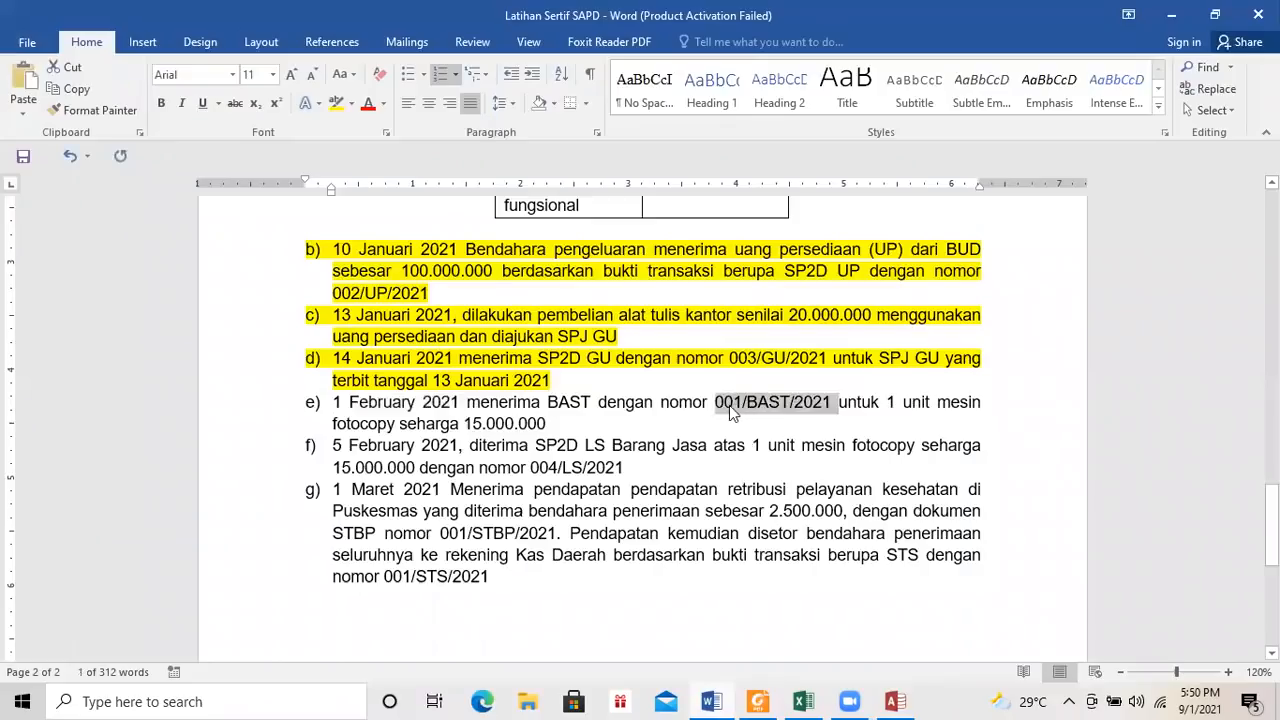
pyautogui.moveTo(716, 402); pyautogui.dragTo(832, 408)
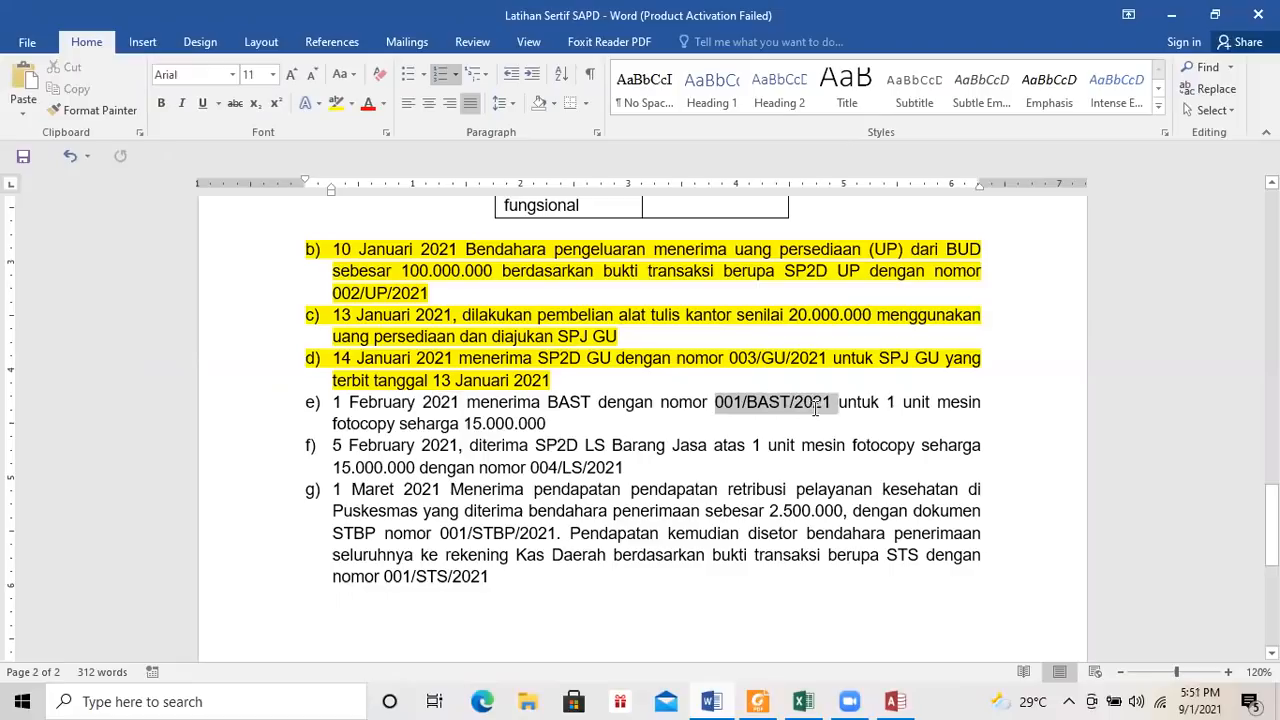
pyautogui.click(887, 700)
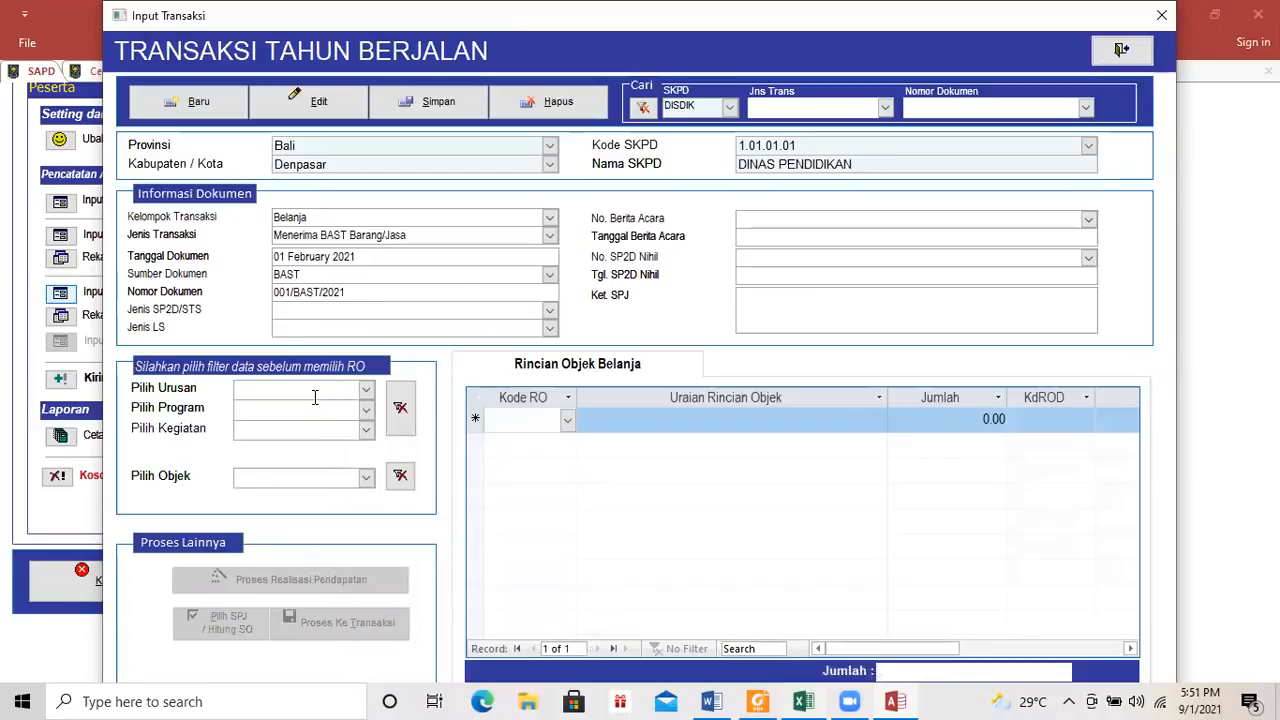
pyautogui.click(366, 390)
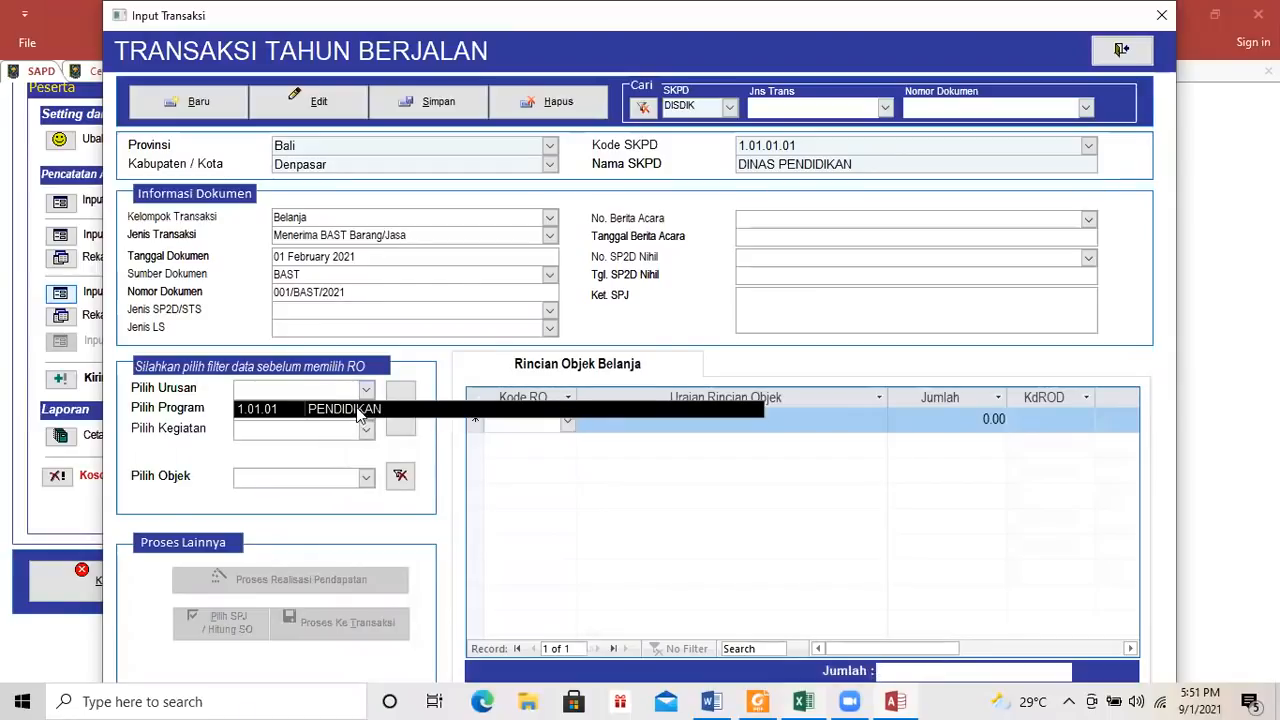
pyautogui.click(358, 411)
pyautogui.click(366, 408)
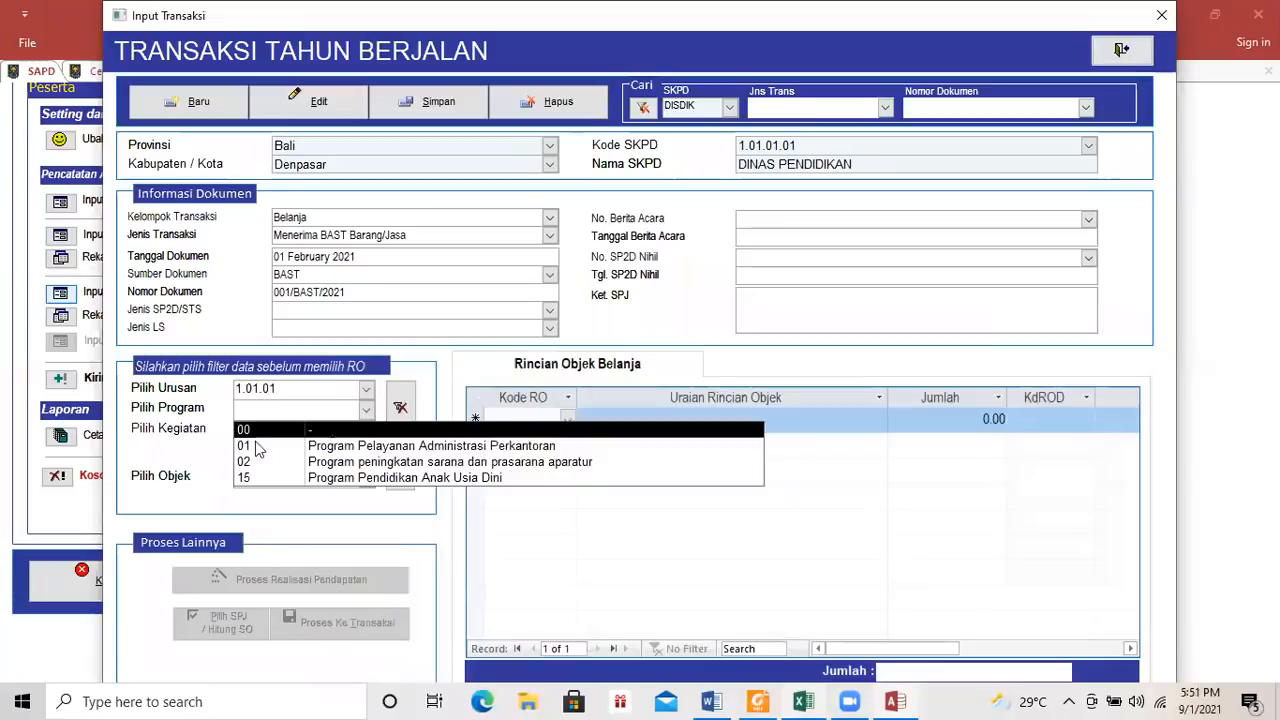
pyautogui.click(302, 463)
pyautogui.click(366, 428)
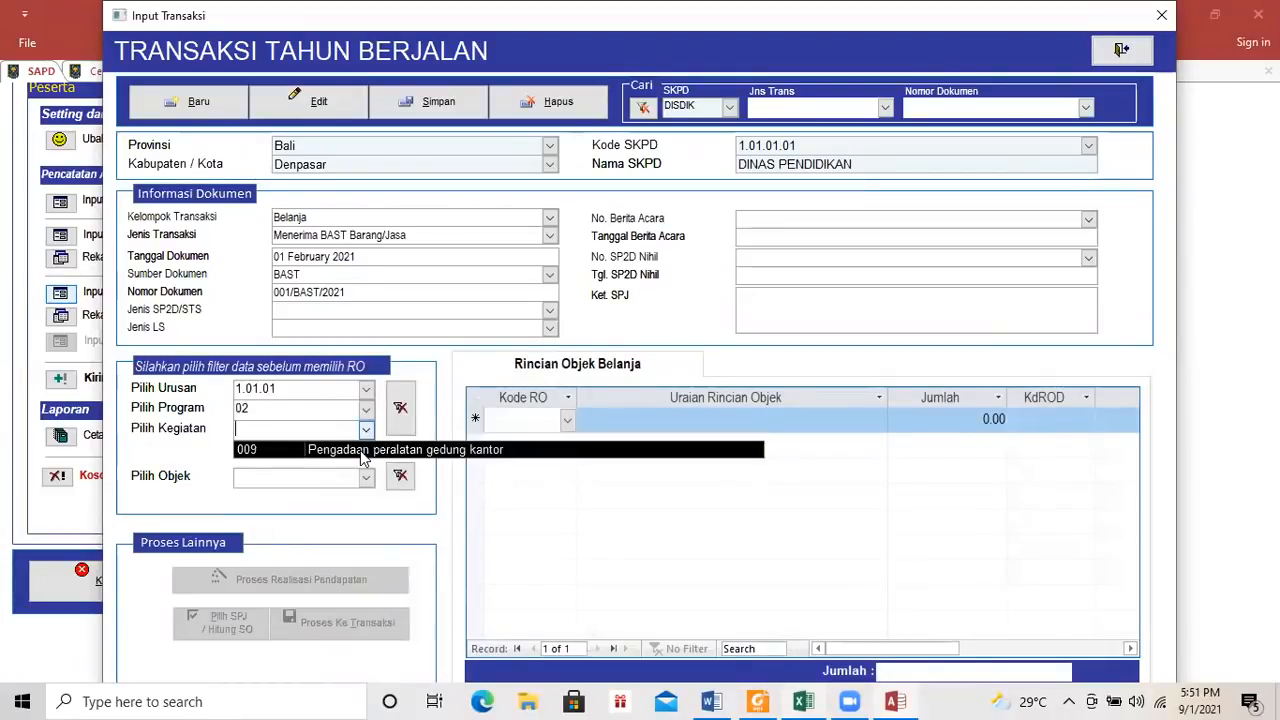
pyautogui.click(358, 451)
# Choose Objek 5.2.3.10 and add Kode RO 5.2.3.10.004, Belanja modal pengadaan mesin fotocopy, to Rincian Objek Belanja.
pyautogui.click(366, 476)
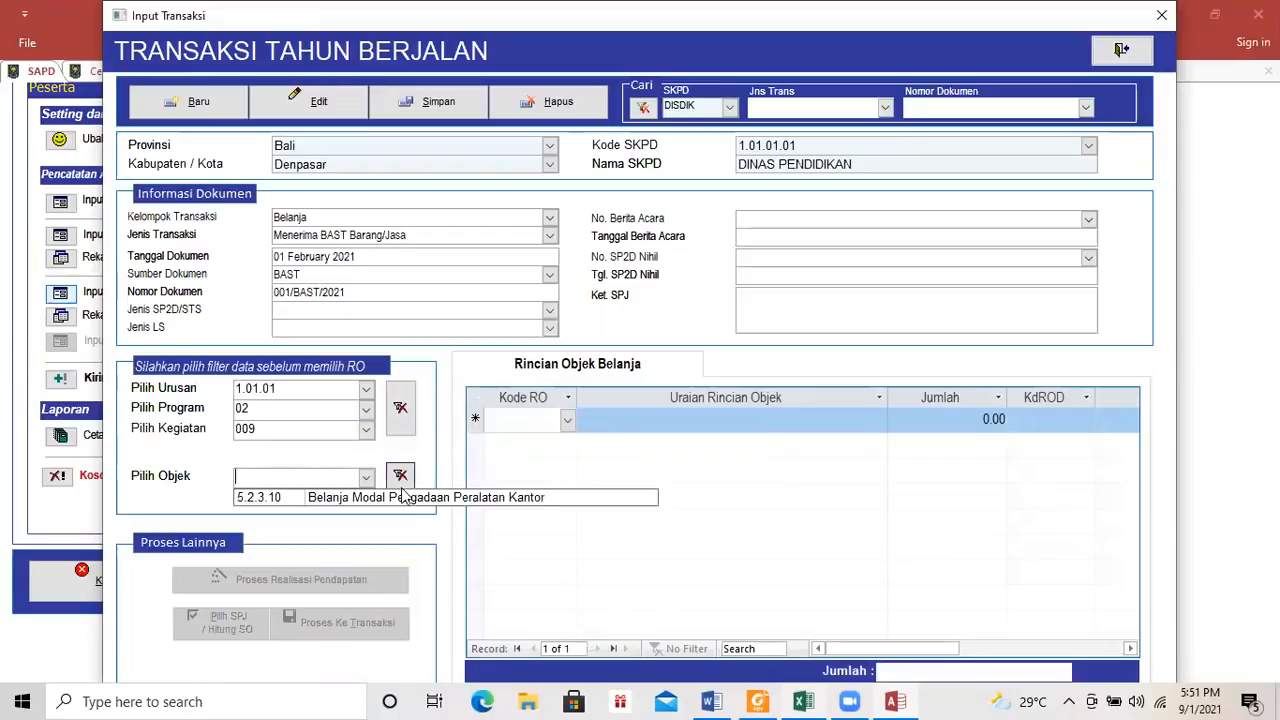
pyautogui.click(376, 498)
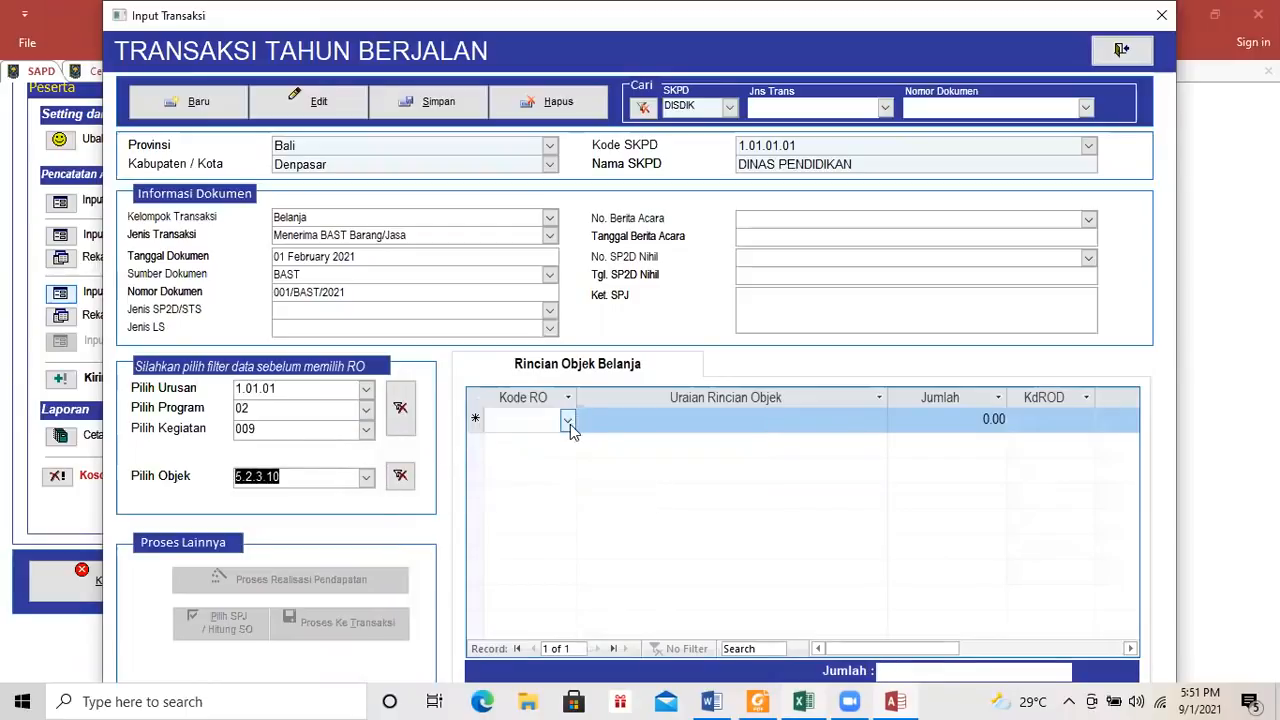
pyautogui.click(568, 420)
pyautogui.click(560, 447)
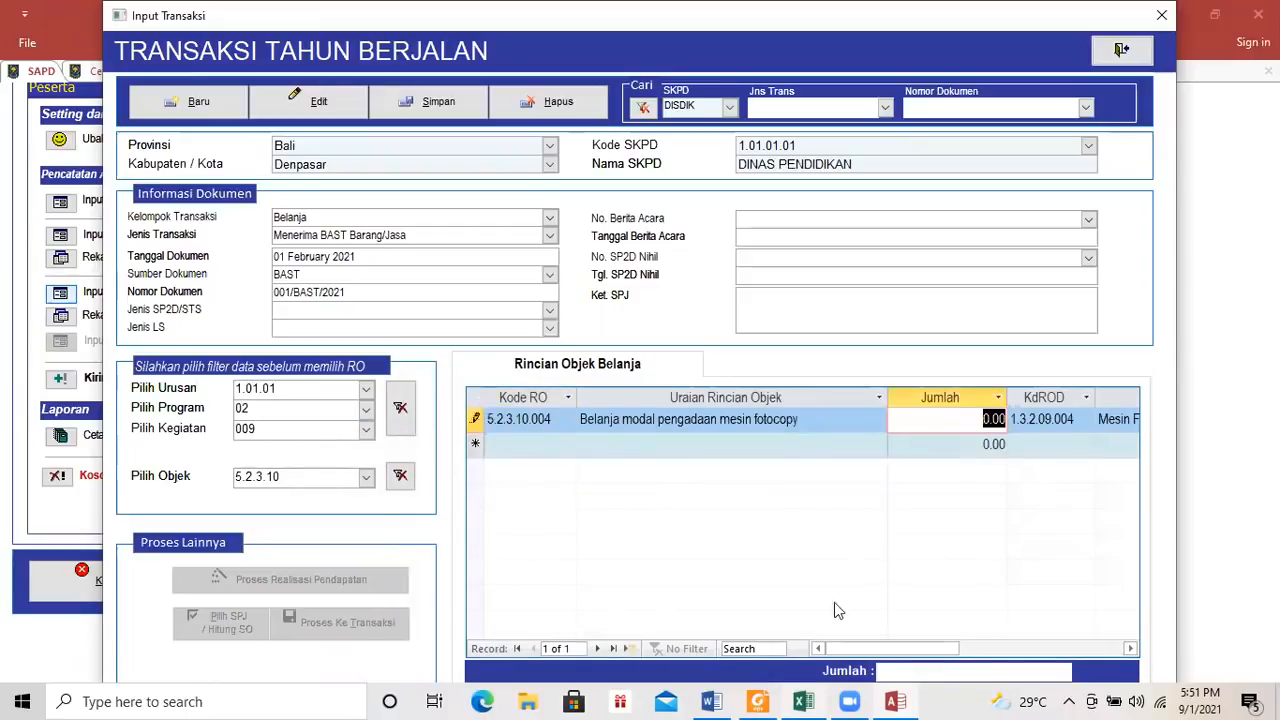
# Set the photocopier row's Jumlah to 15,000,000, following the price in exercise item e, and save the transaction.
pyautogui.click(711, 701)
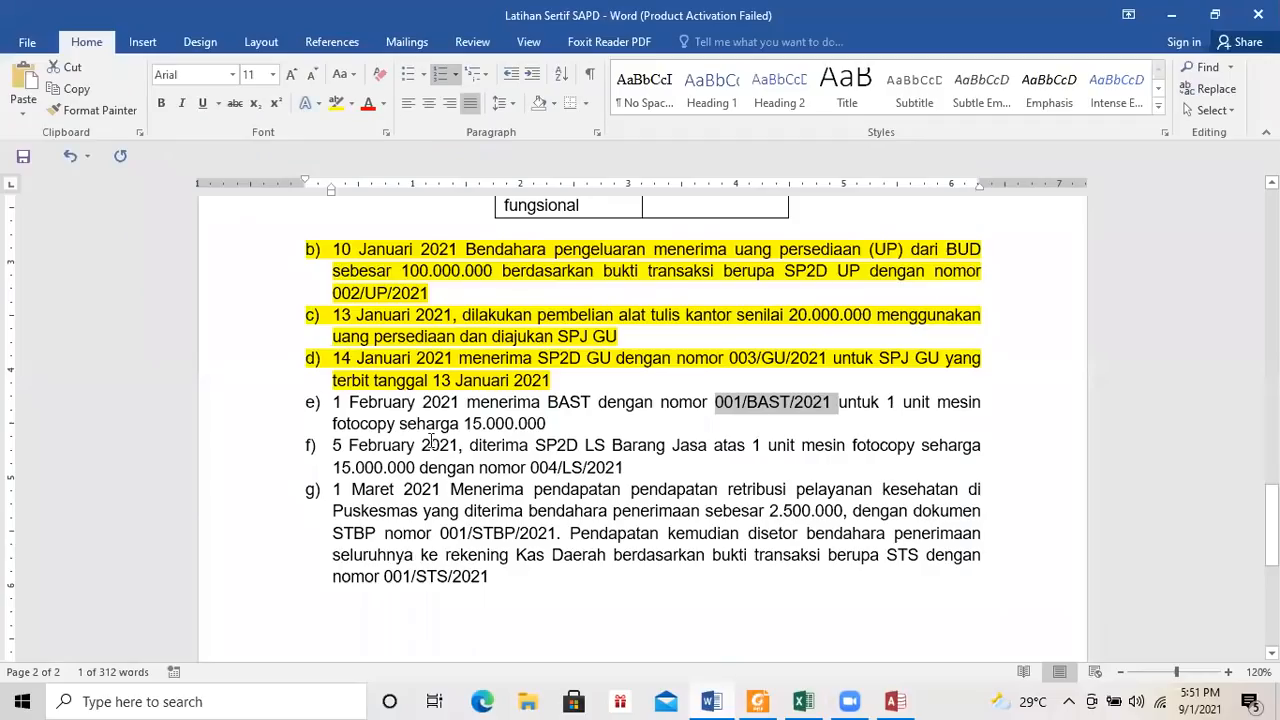
pyautogui.moveTo(546, 424); pyautogui.dragTo(462, 424)
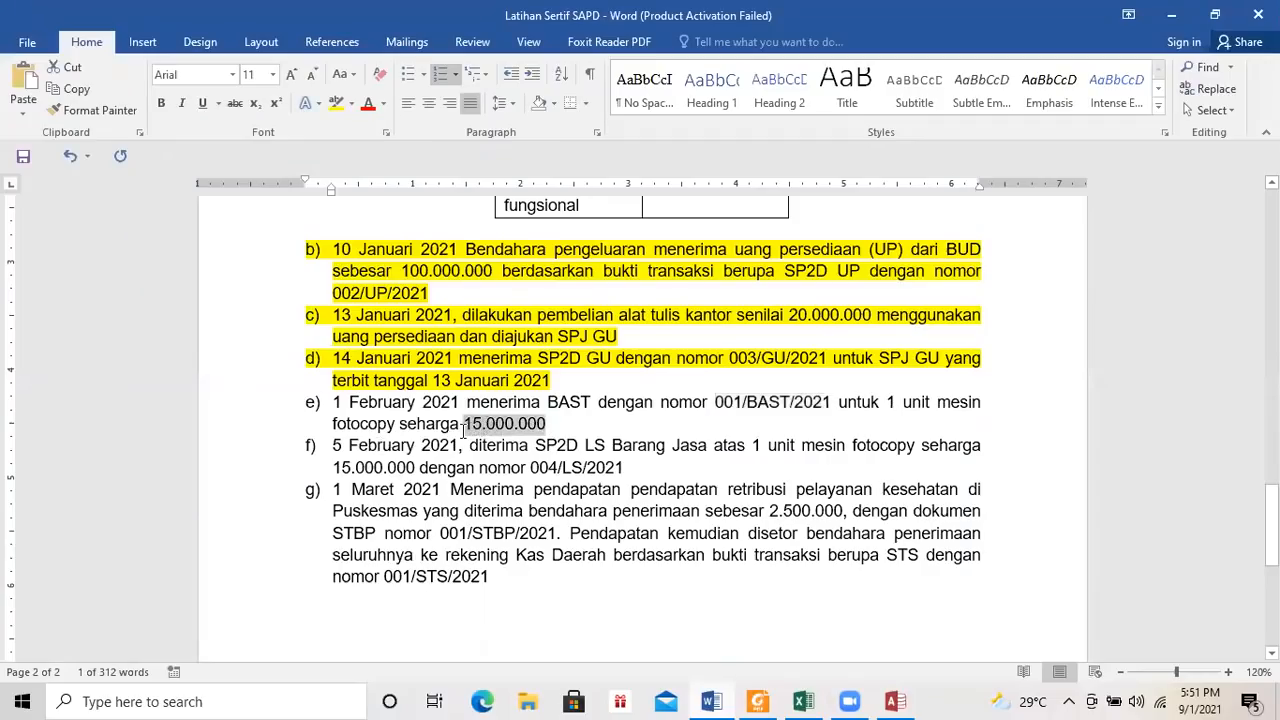
pyautogui.click(714, 701)
pyautogui.write('1')
pyautogui.write('5,000,000')
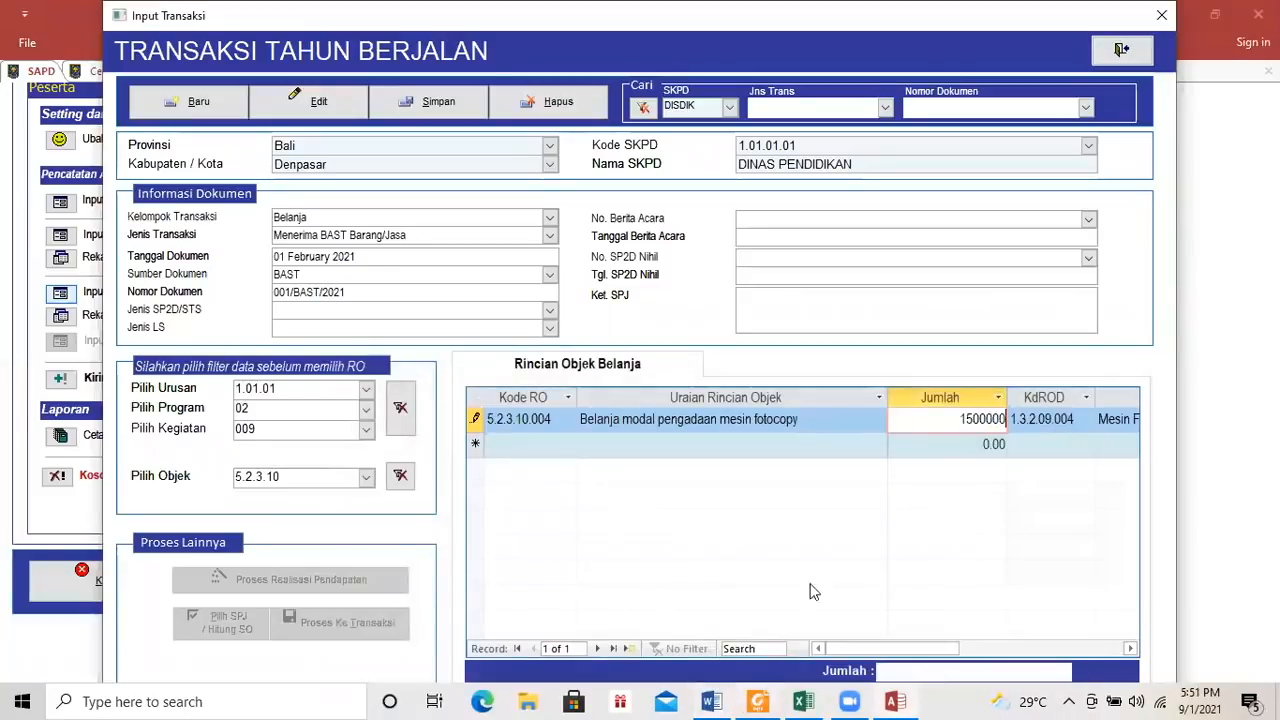
pyautogui.press('Return')
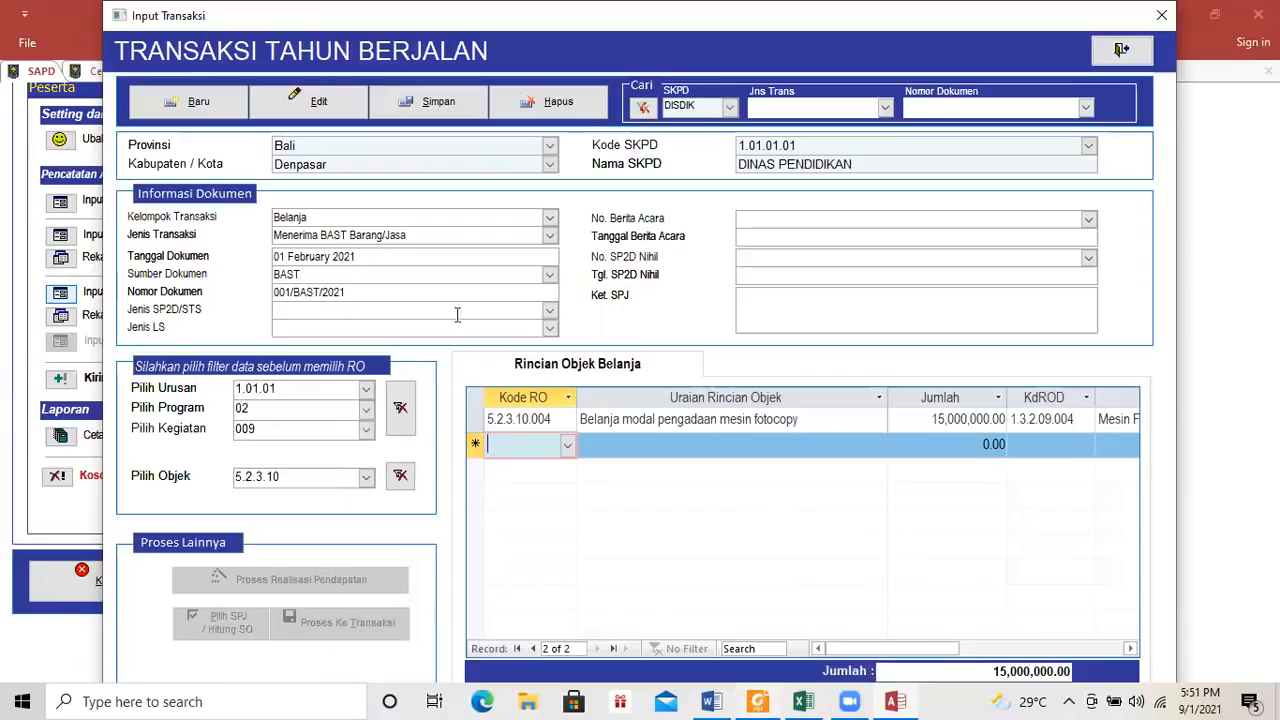
pyautogui.click(398, 118)
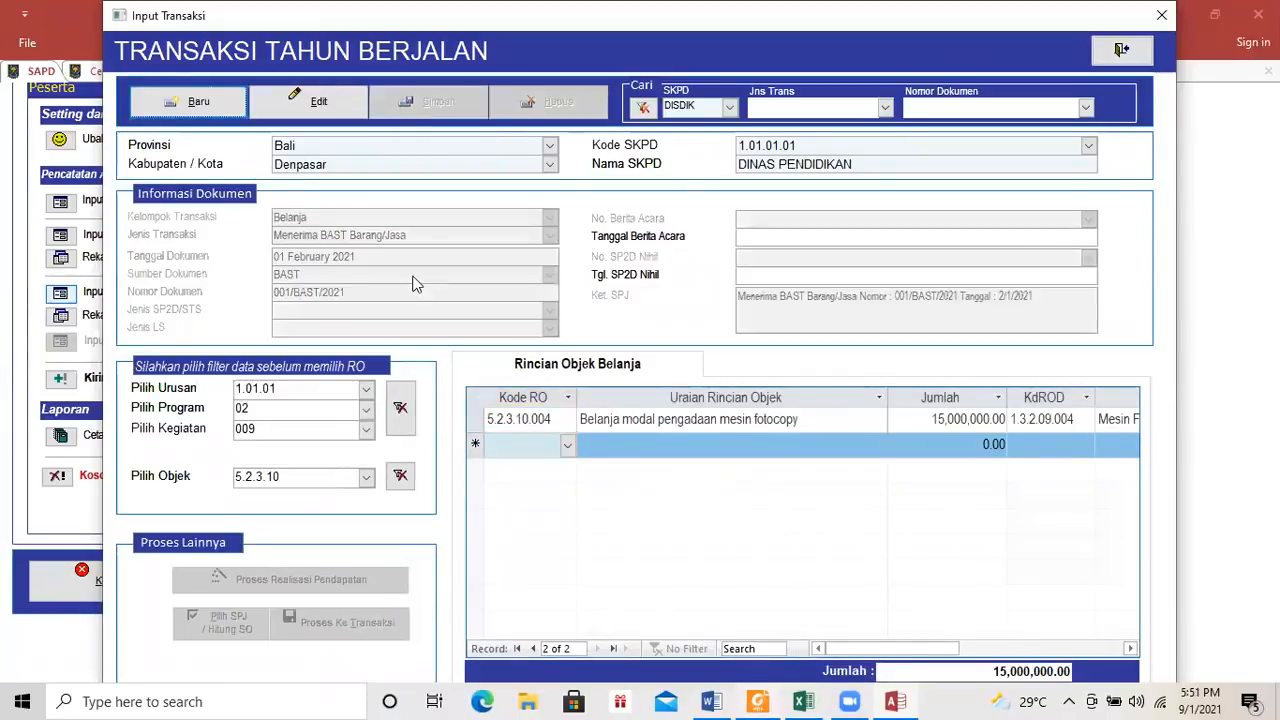
# Tick off Menerima BAST Barang/Jasa in the Foxit Reader guide and highlight item e in yellow in the Word exercise.
pyautogui.click(748, 700)
pyautogui.moveTo(652, 416); pyautogui.dragTo(680, 403)
pyautogui.click(708, 700)
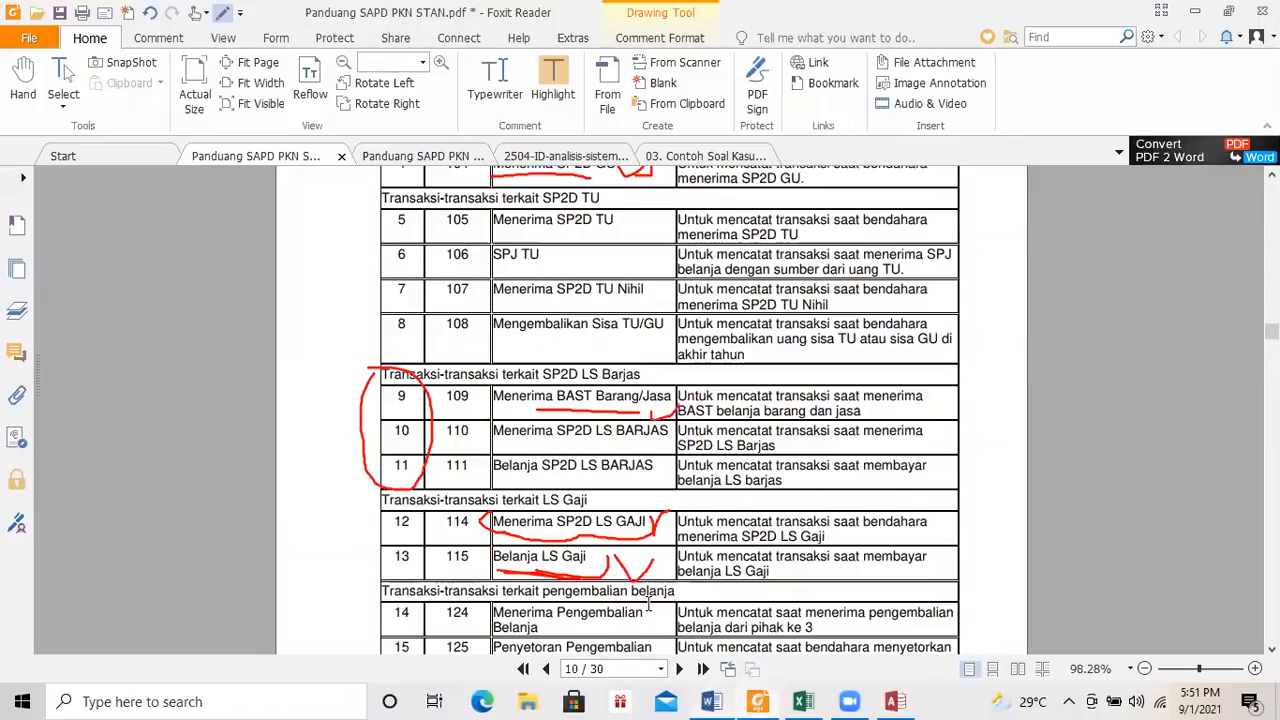
pyautogui.moveTo(548, 424); pyautogui.dragTo(331, 406)
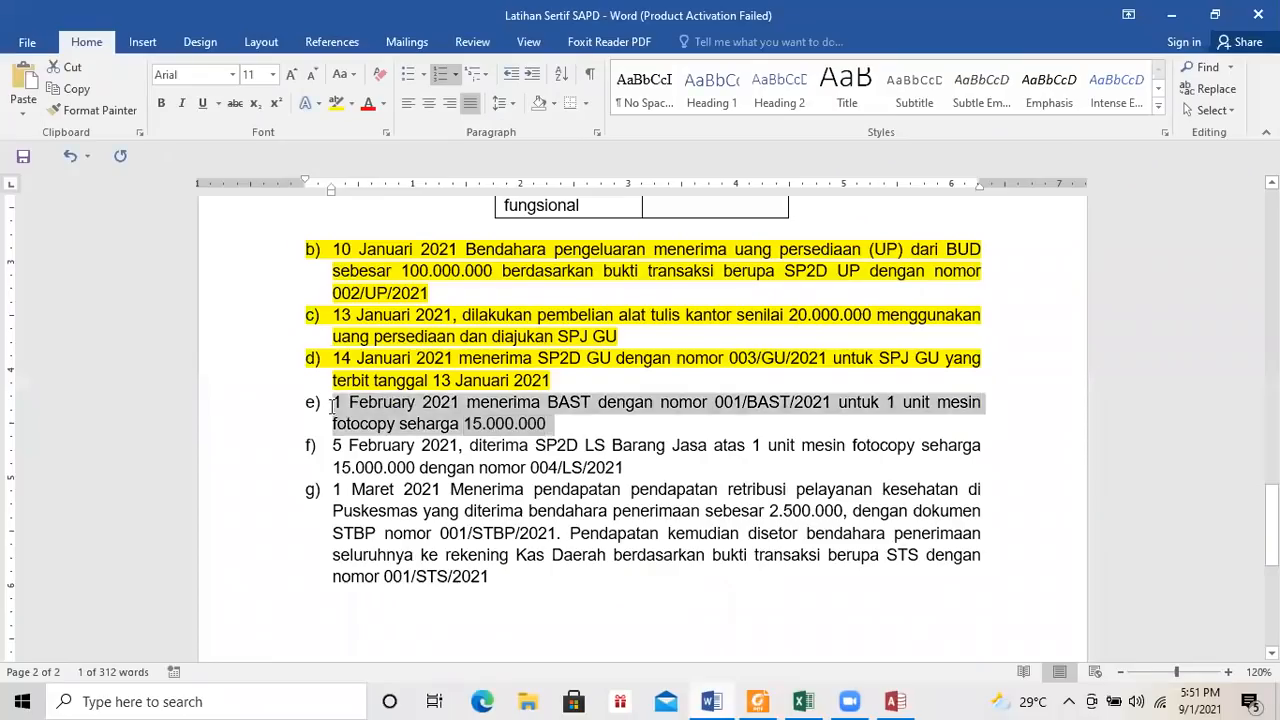
pyautogui.click(336, 103)
pyautogui.press('Left')
# Review exercise item f in Word, and start a new SAPD transaction with Kelompok Transaksi Belanja.
pyautogui.moveTo(606, 467); pyautogui.dragTo(349, 446)
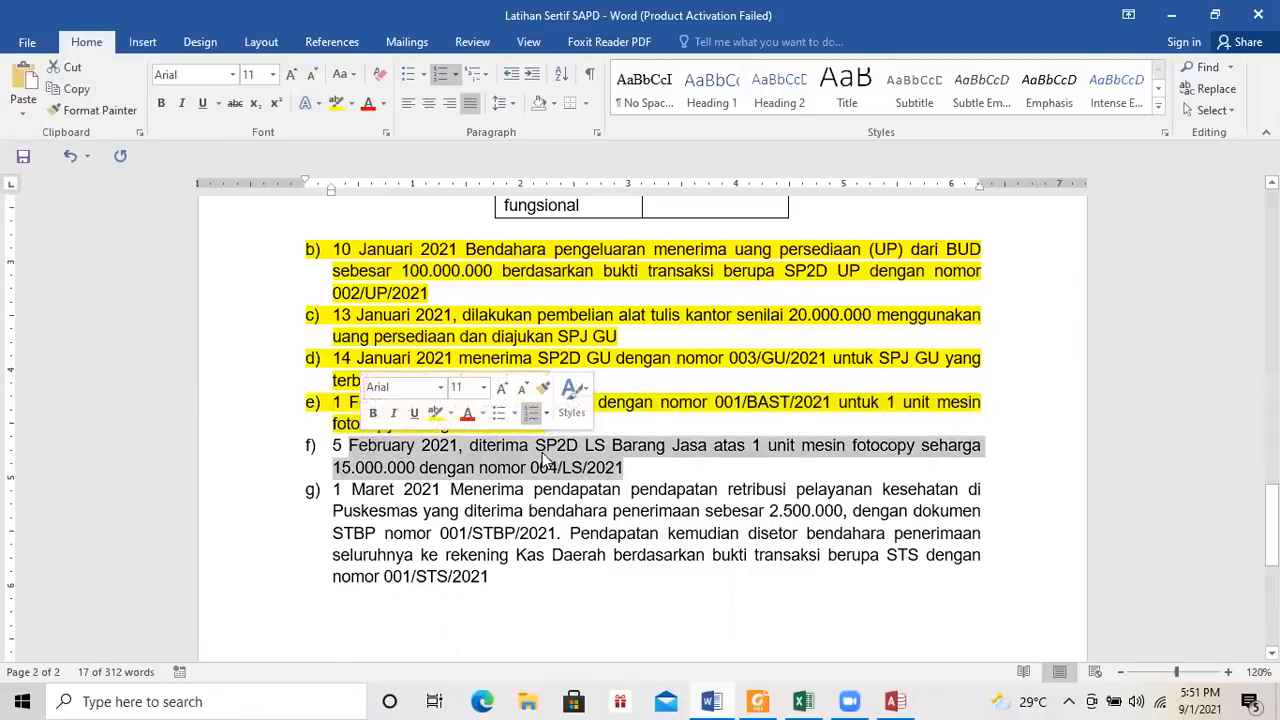
pyautogui.click(545, 452)
pyautogui.moveTo(540, 445); pyautogui.dragTo(752, 447)
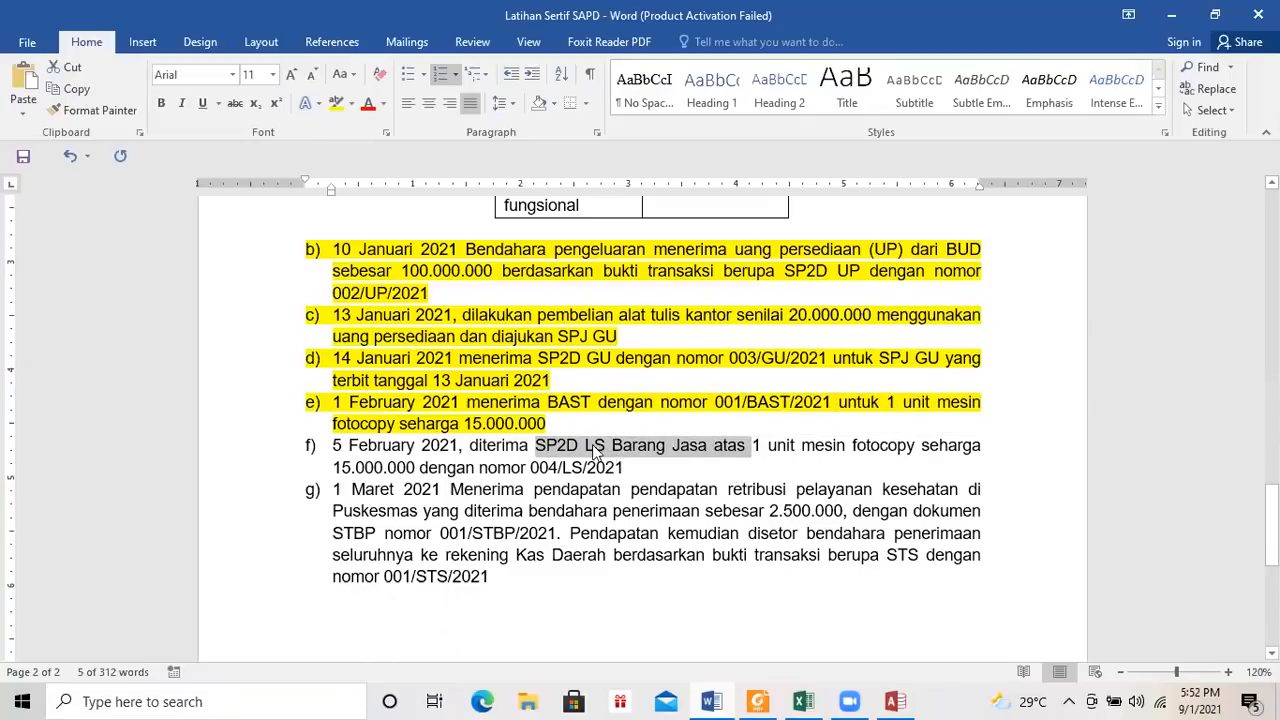
pyautogui.click(895, 701)
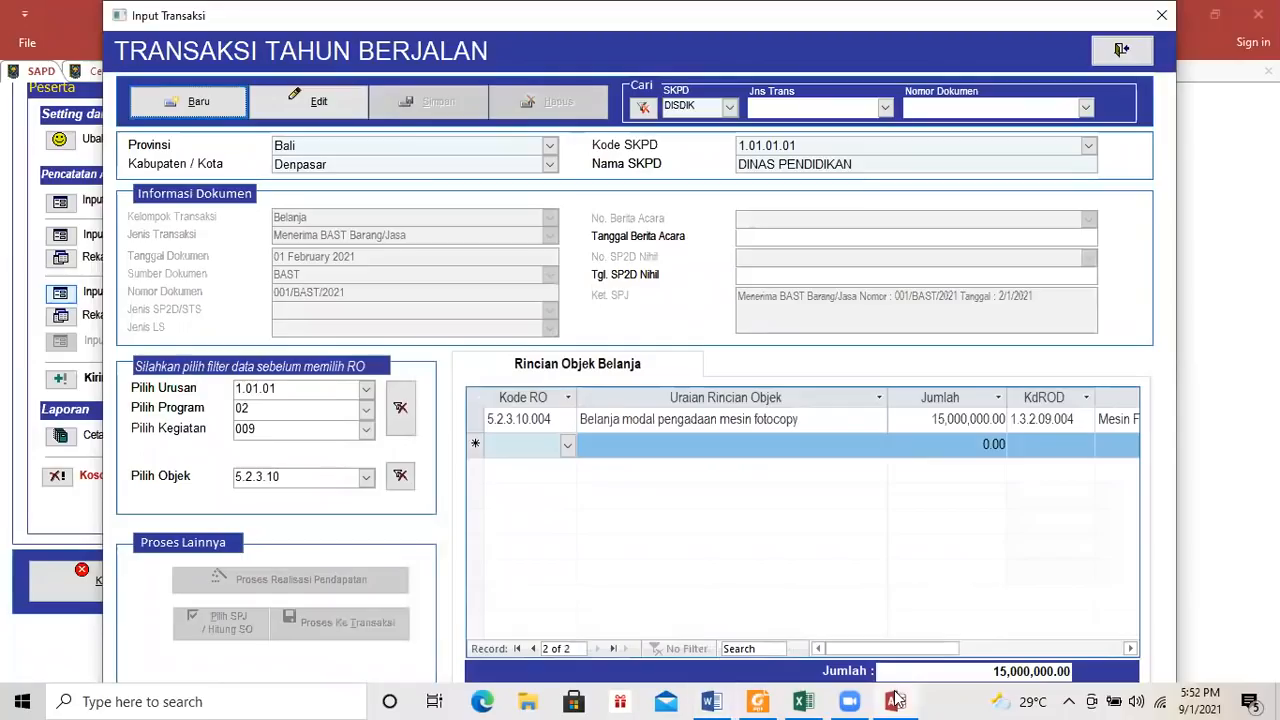
pyautogui.click(186, 104)
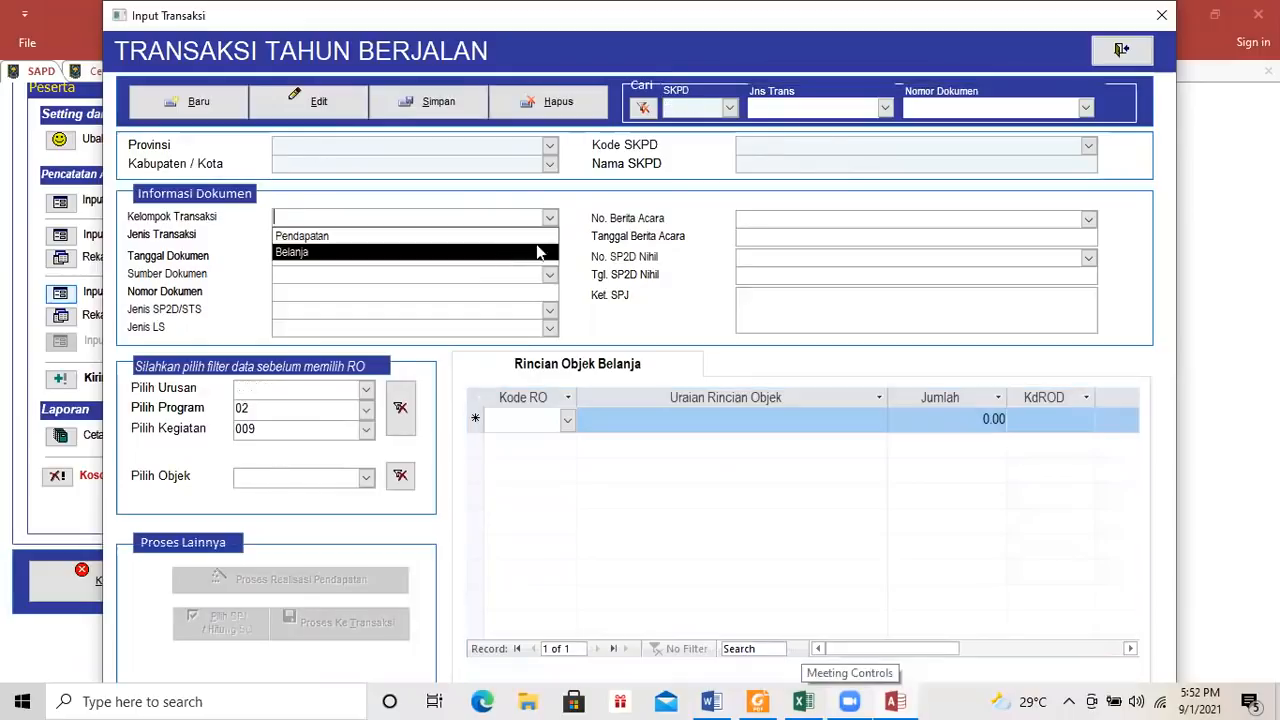
pyautogui.click(535, 252)
# Try Belanja SP2D LS BARJAS as the Jenis Transaksi and check it against the SP2D LS Barjas rows in the Foxit Reader guide.
pyautogui.click(549, 235)
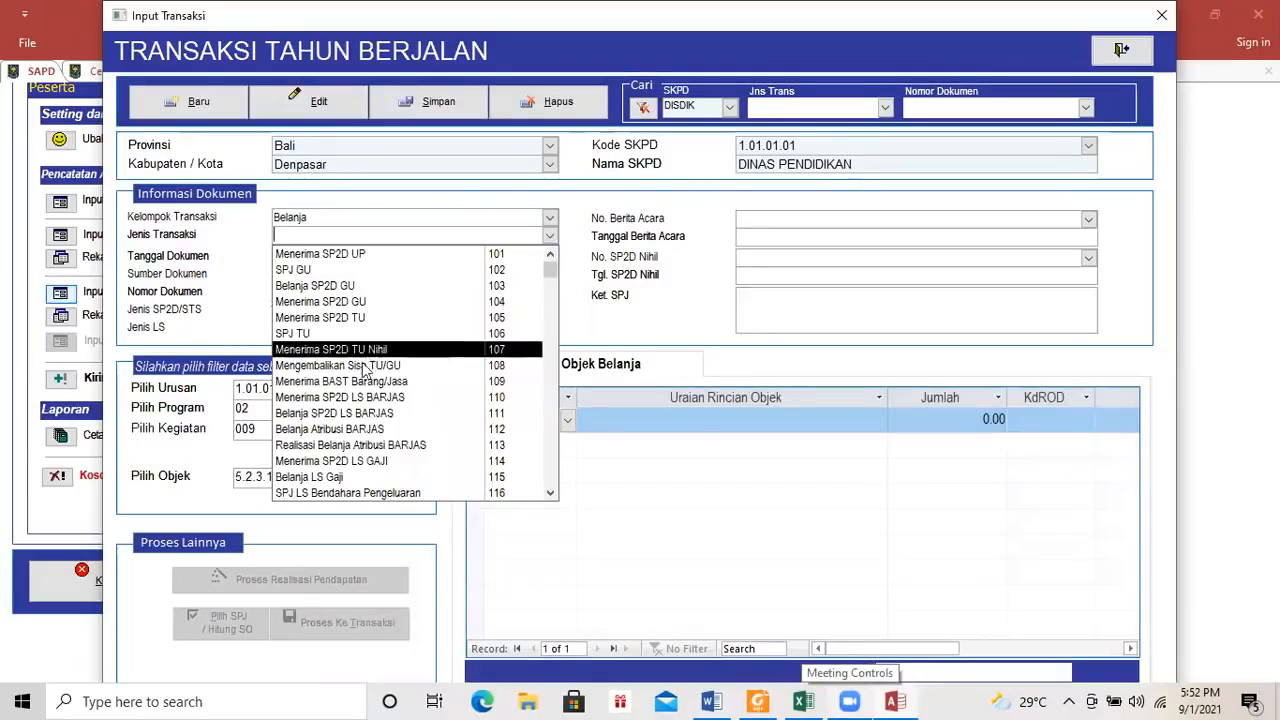
pyautogui.click(370, 416)
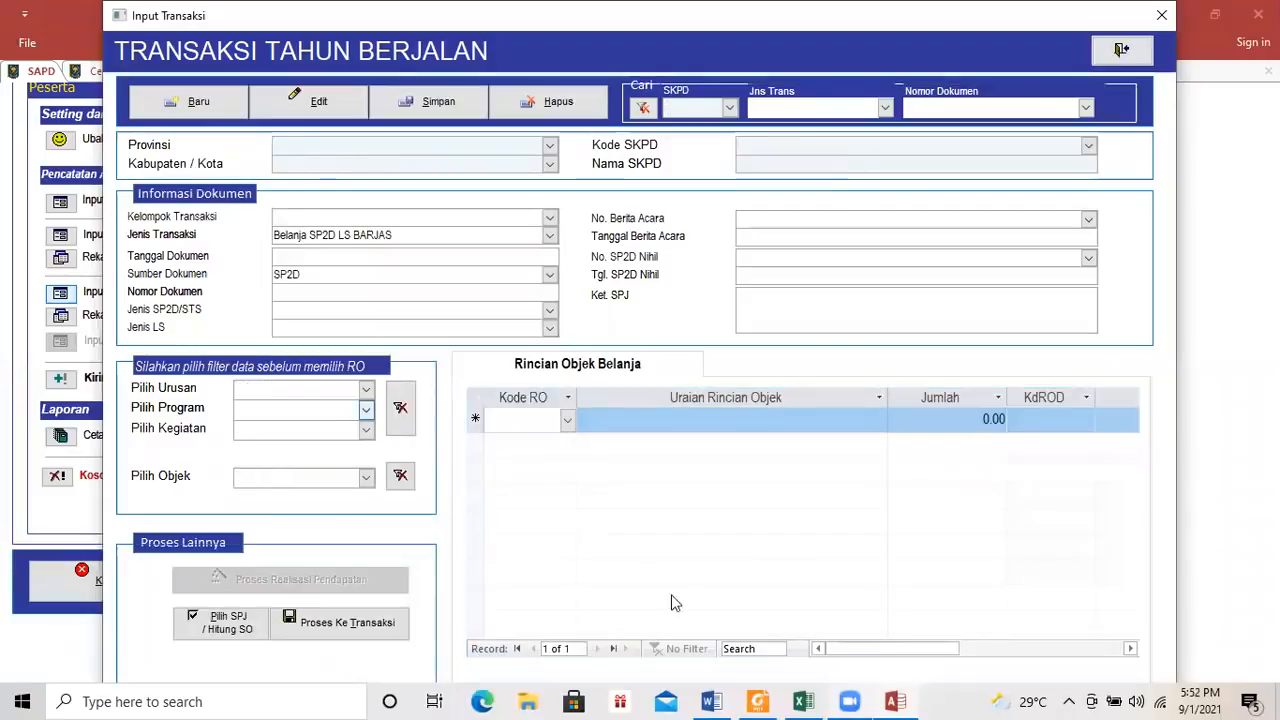
pyautogui.click(755, 701)
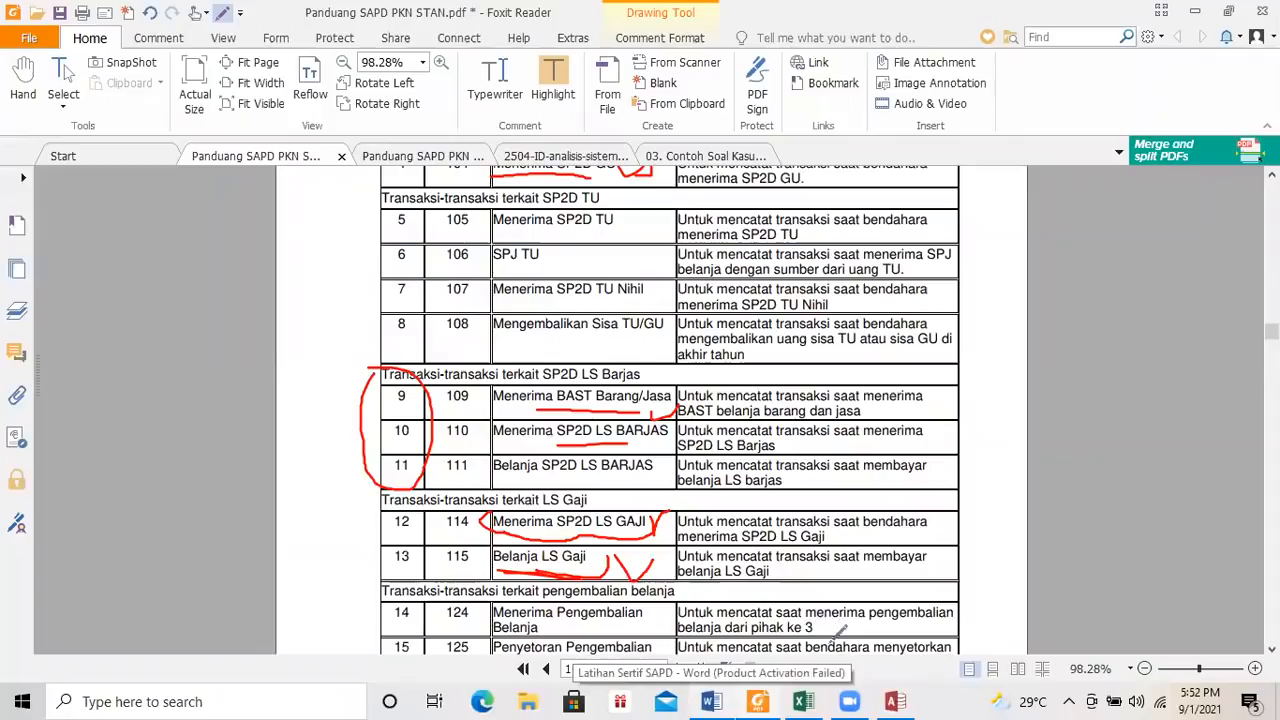
pyautogui.click(893, 700)
# Set Jenis Transaksi to Menerima SP2D LS GAJI and compare it with the transaction types in the Foxit Reader guide.
pyautogui.click(549, 235)
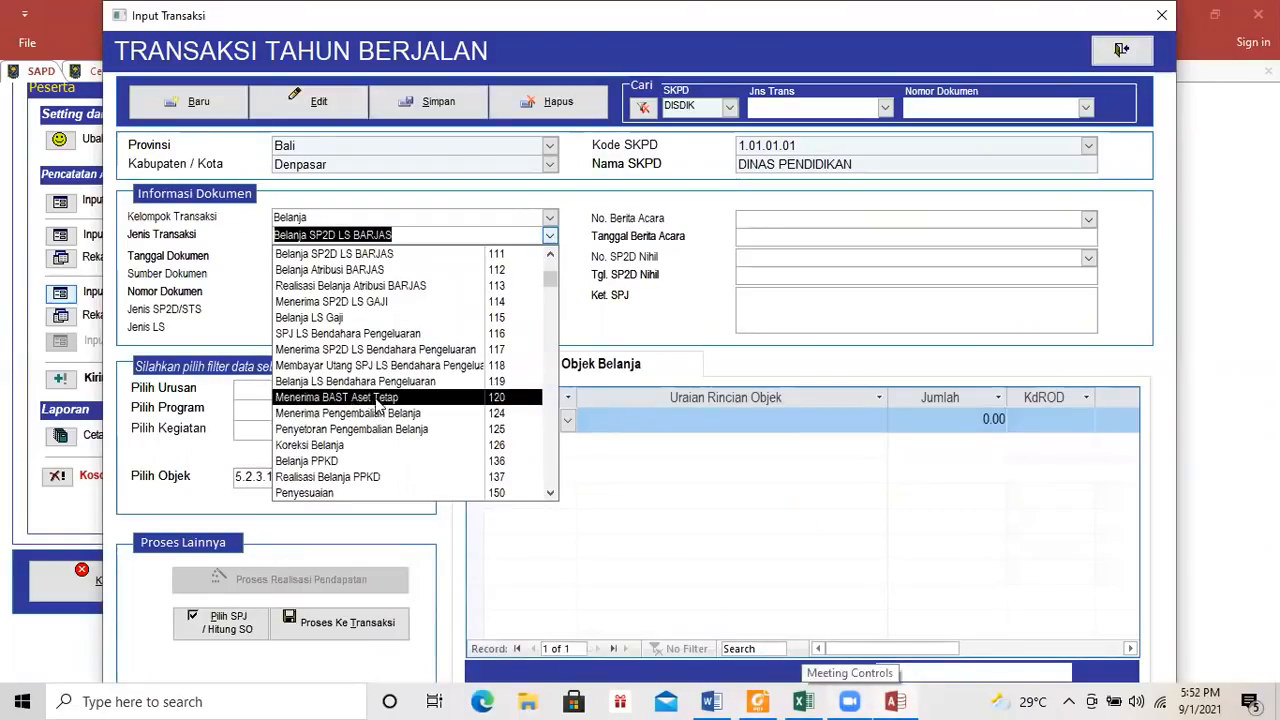
pyautogui.click(550, 255)
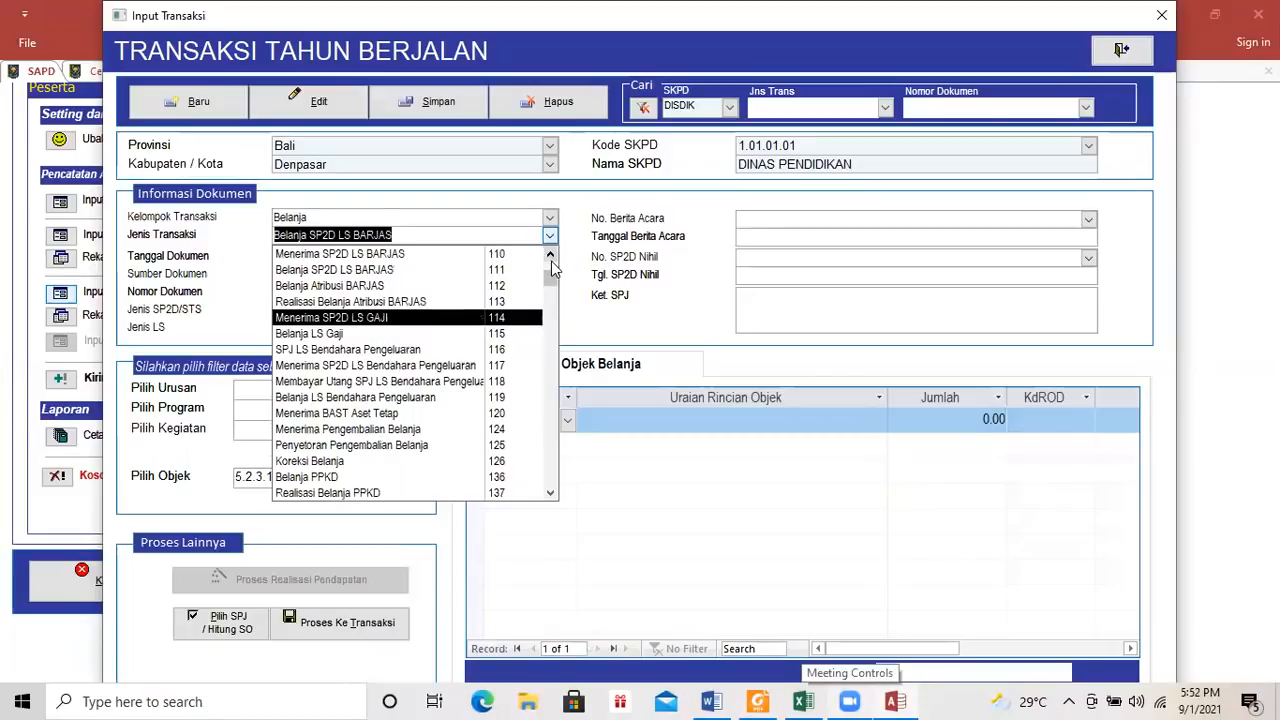
pyautogui.click(400, 317)
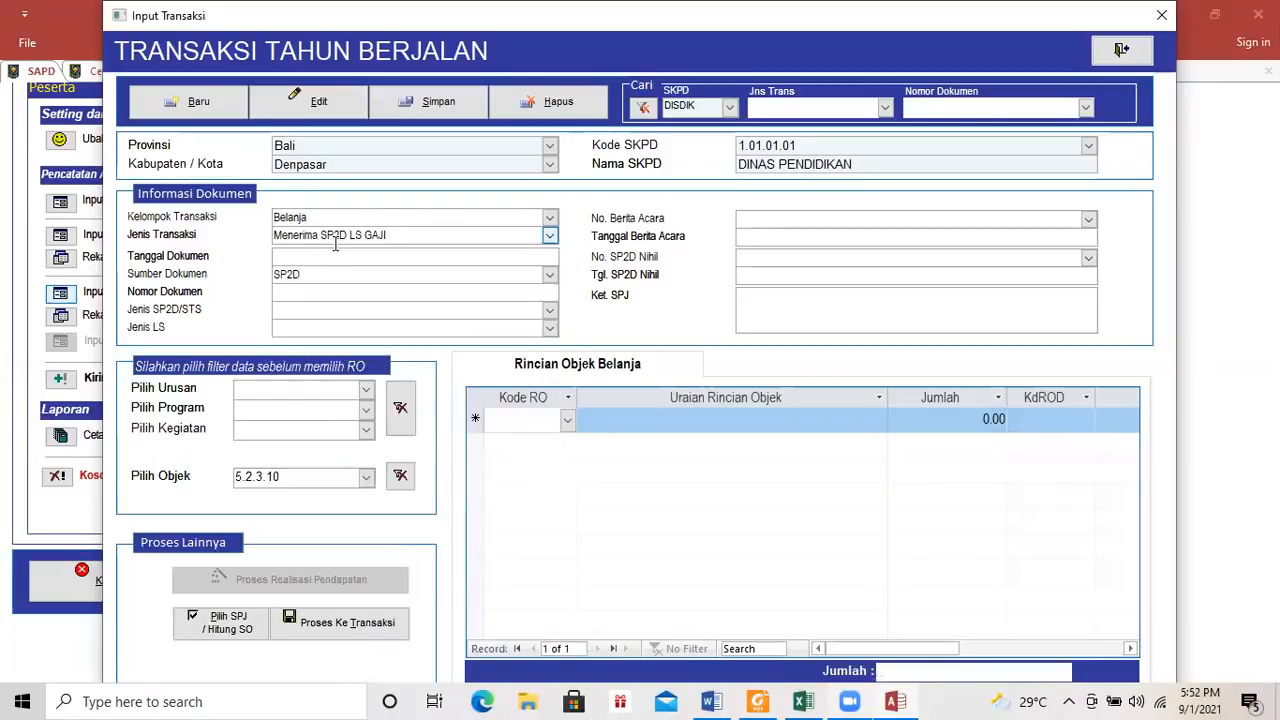
pyautogui.click(752, 698)
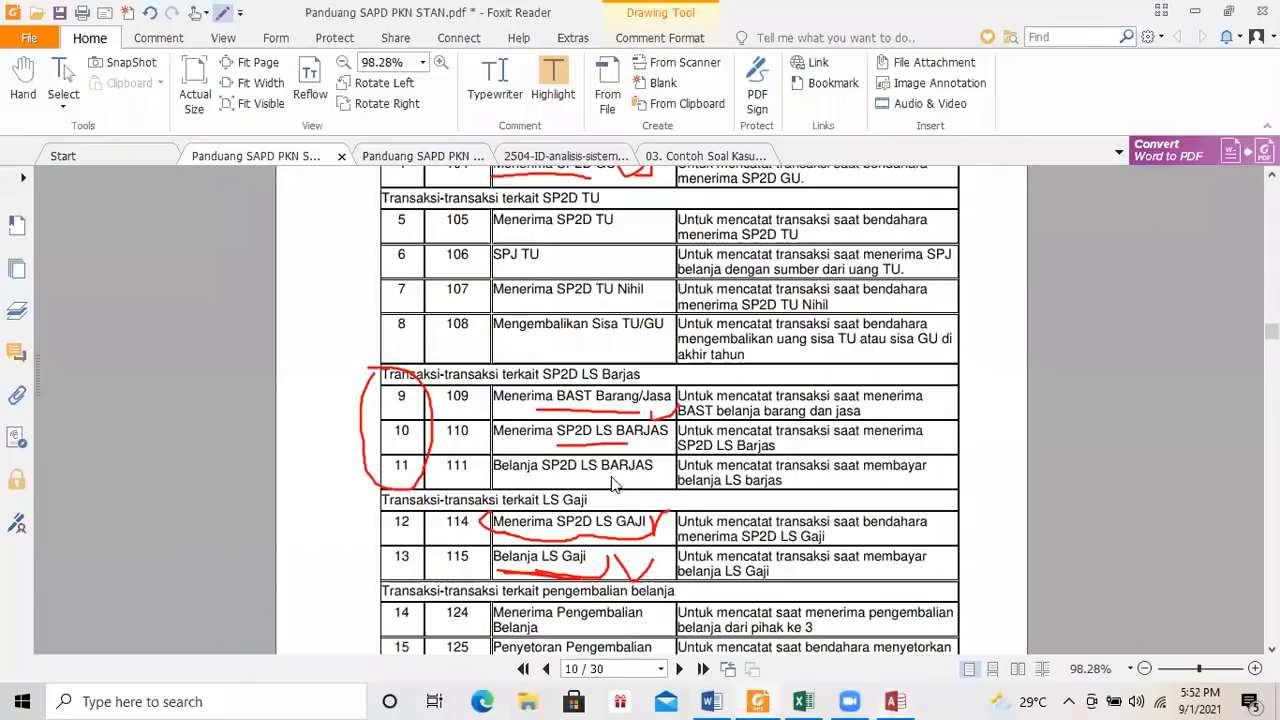
pyautogui.hotkey('alt', 'Tab')
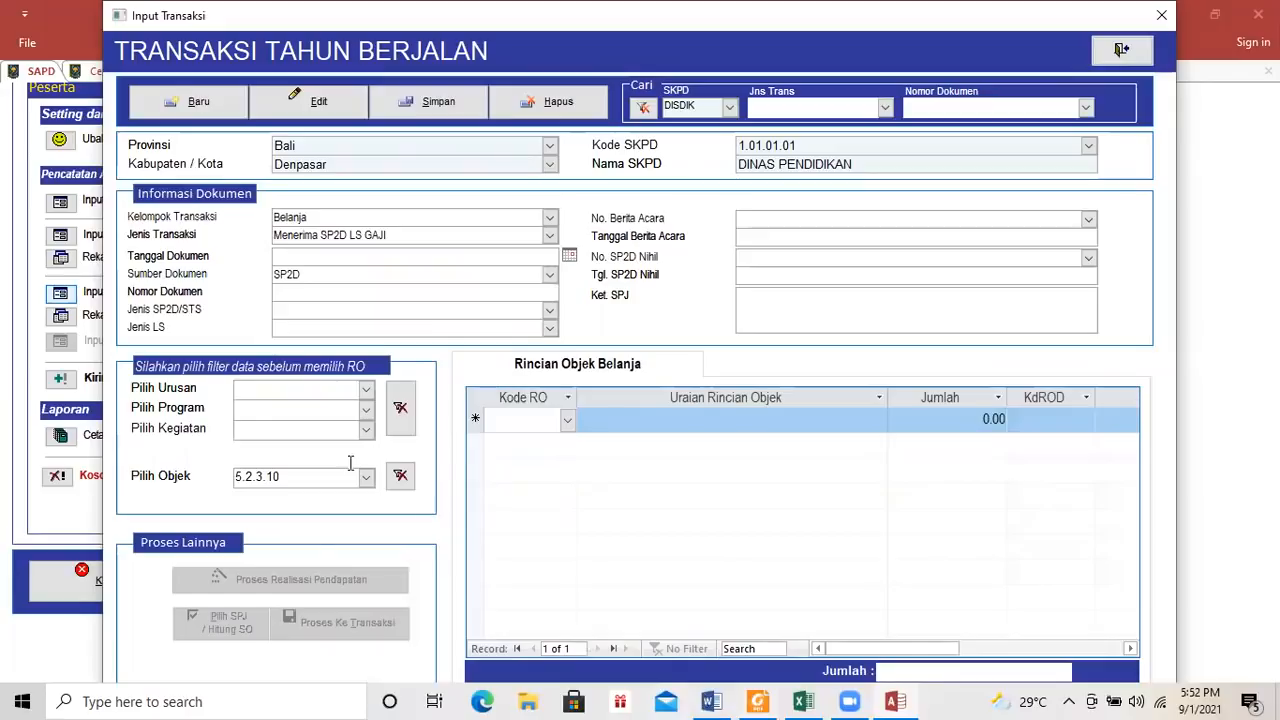
# Look up the date in the Word exercise's item f and set Tanggal Dokumen in SAPD to 5 February 2021.
pyautogui.hotkey('alt', 'Tab')
pyautogui.moveTo(334, 446); pyautogui.dragTo(449, 450)
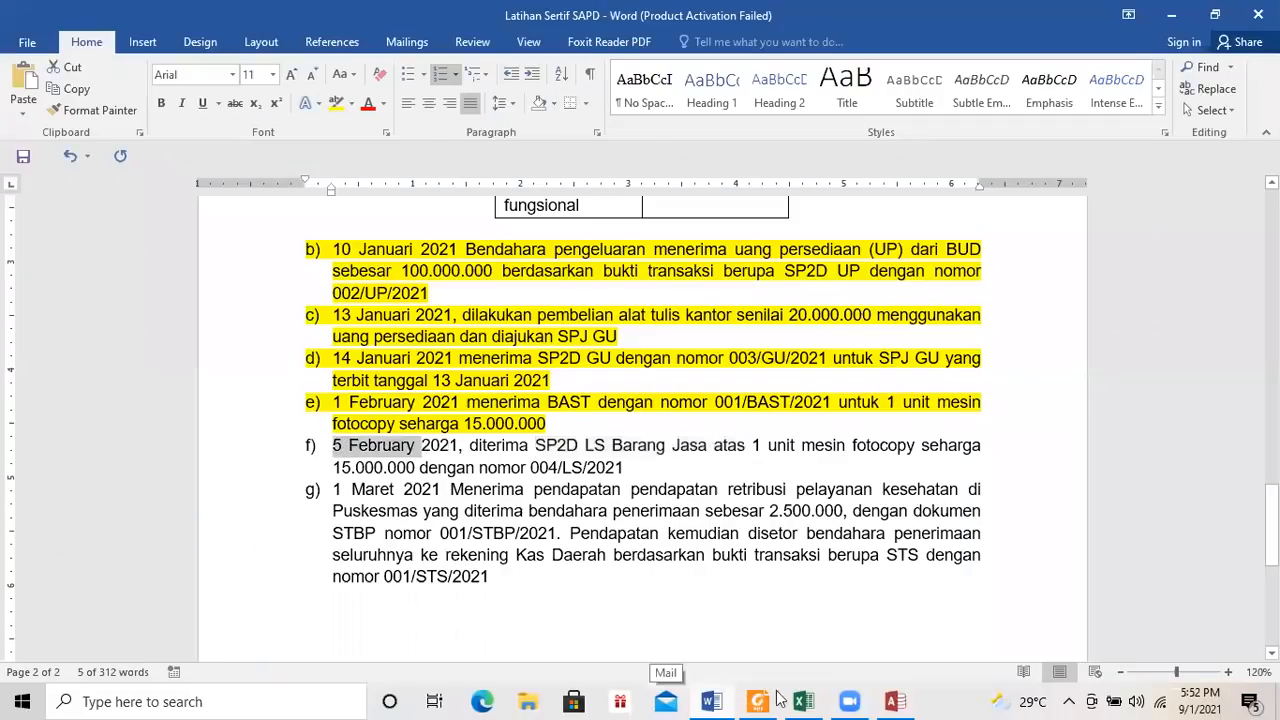
pyautogui.click(718, 699)
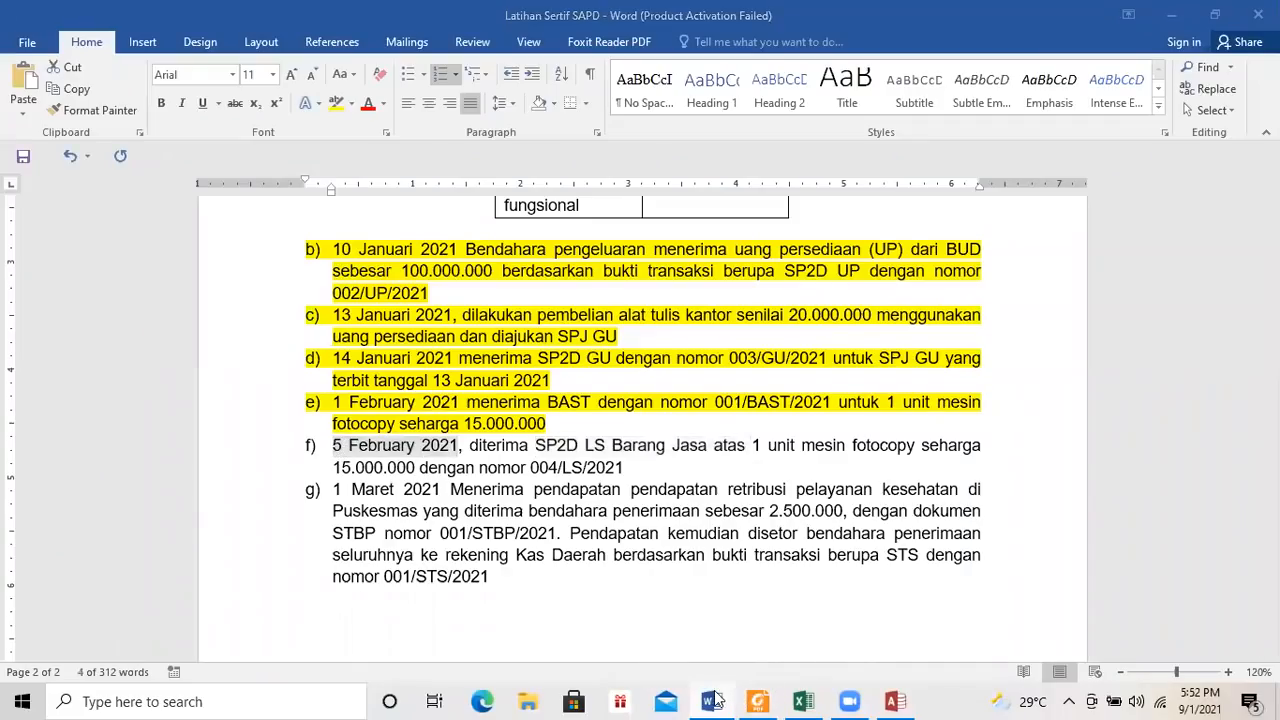
pyautogui.write('5 feb 21')
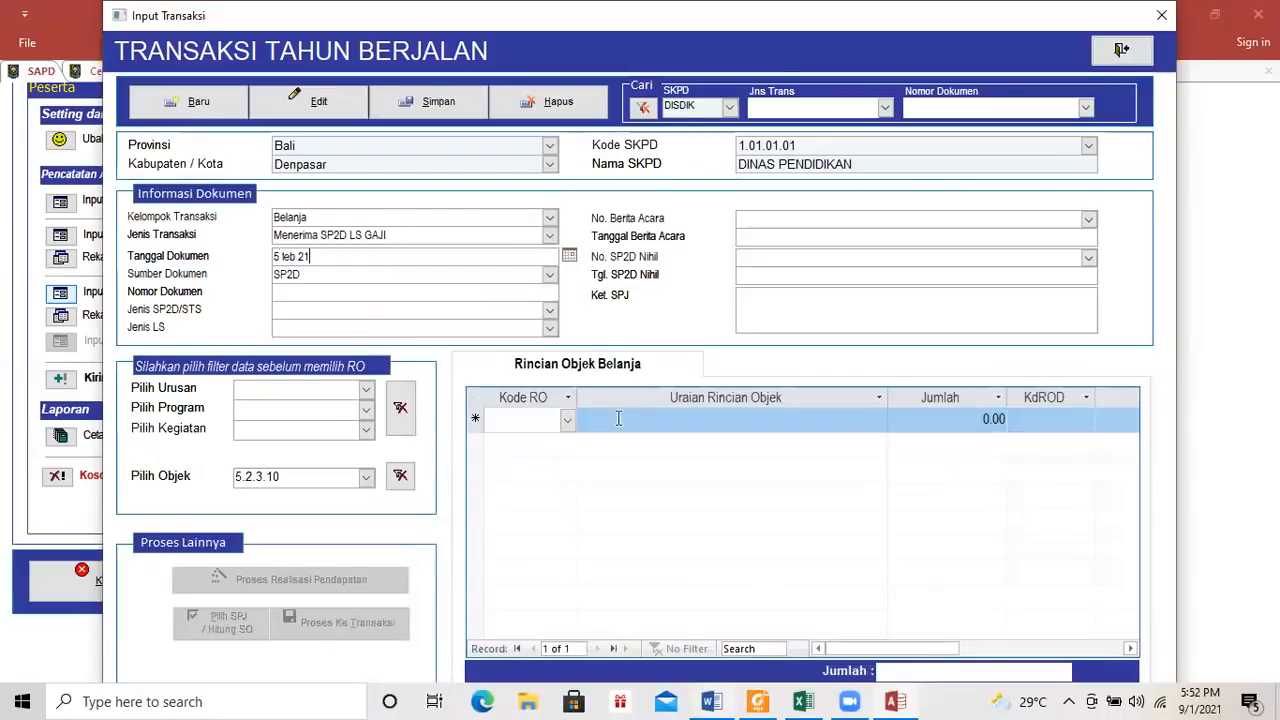
pyautogui.click(489, 297)
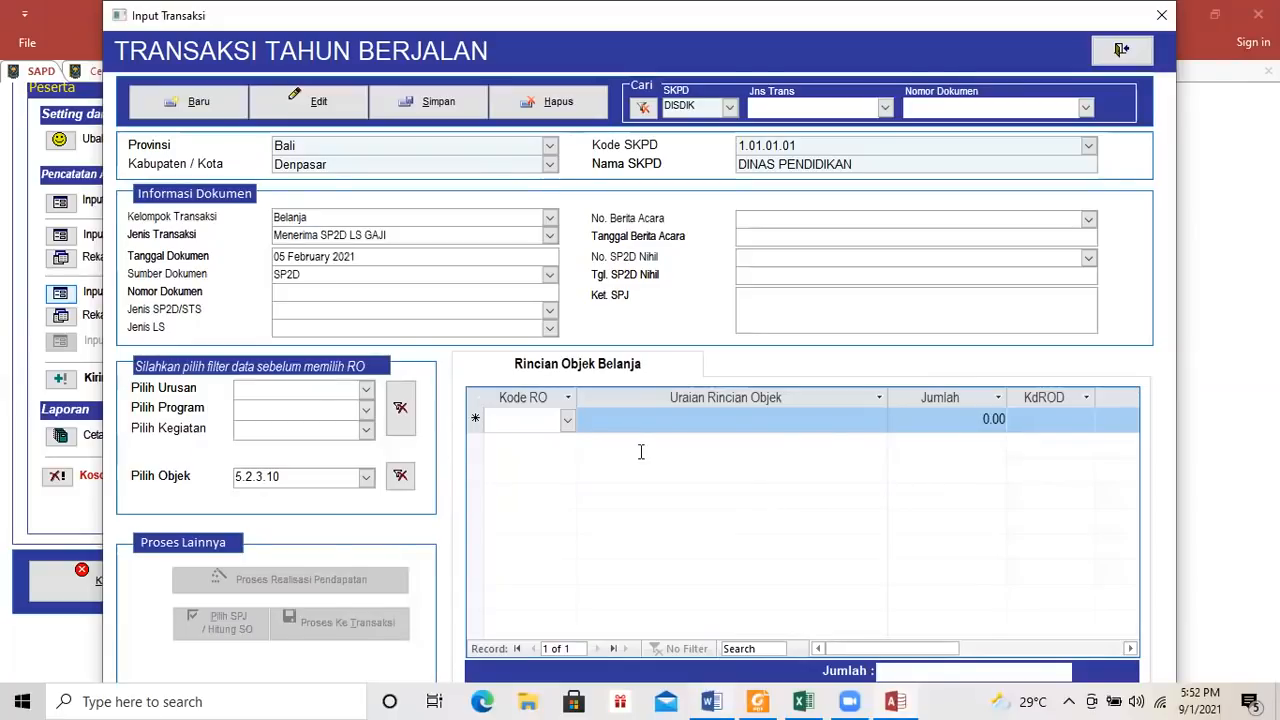
# Copy the SP2D number 004/LS/2021 from exercise item f into the transaction's Nomor Dokumen.
pyautogui.hotkey('alt', 'Tab')
pyautogui.moveTo(537, 468); pyautogui.dragTo(632, 477)
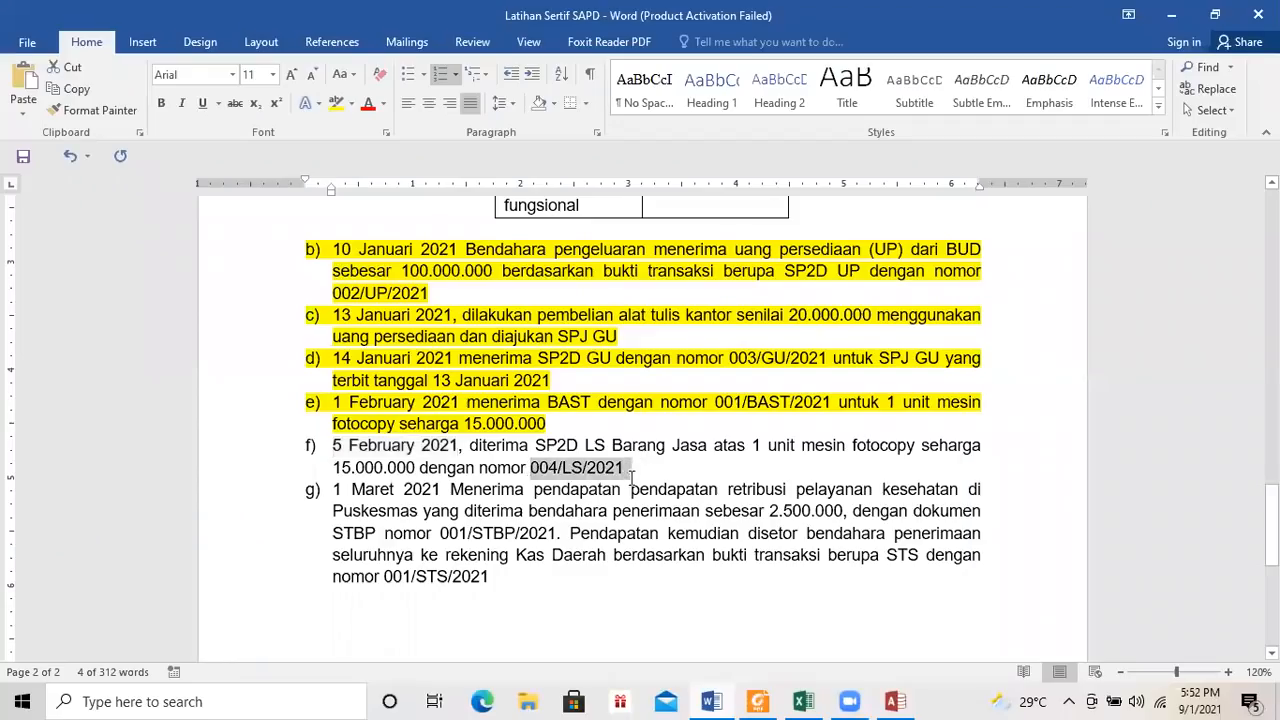
pyautogui.hotkey('ctrl', 'c')
pyautogui.hotkey('alt', 'Tab')
pyautogui.hotkey('ctrl', 'v')
# Set the transaction's Jenis SP2D/STS to LS and its Jenis LS to Barang dan Jasa.
pyautogui.click(414, 310)
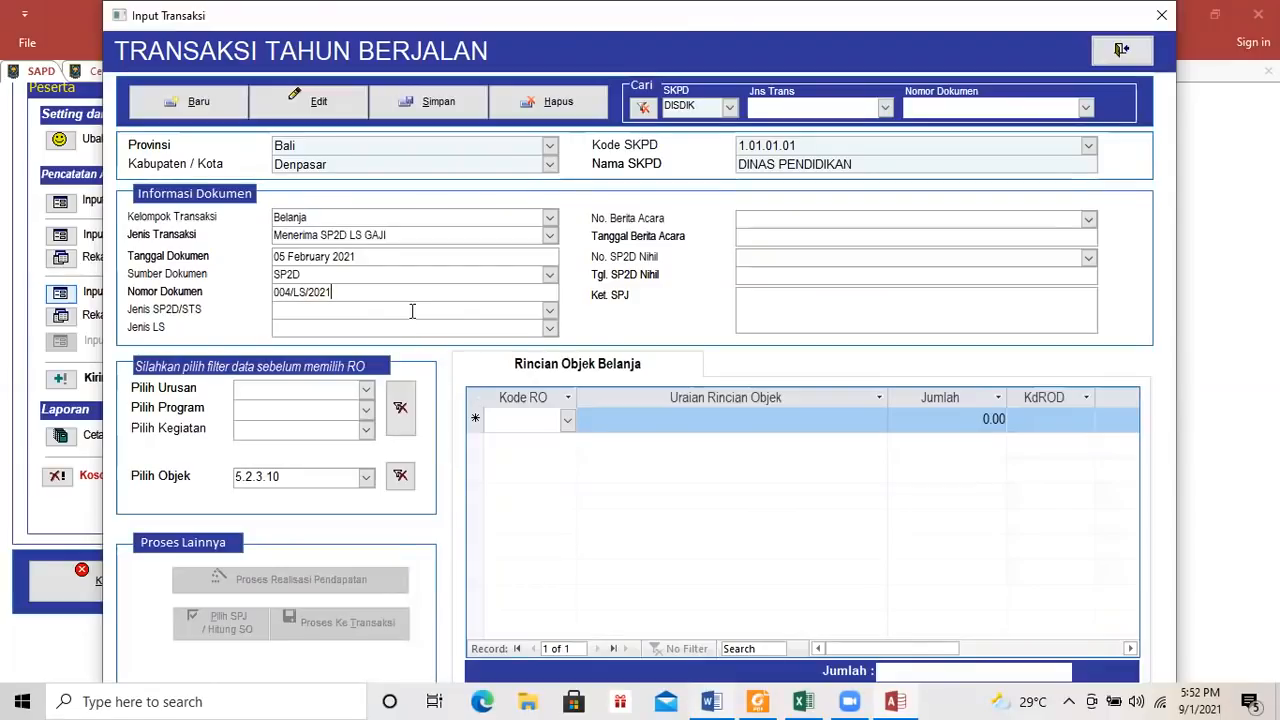
pyautogui.click(550, 312)
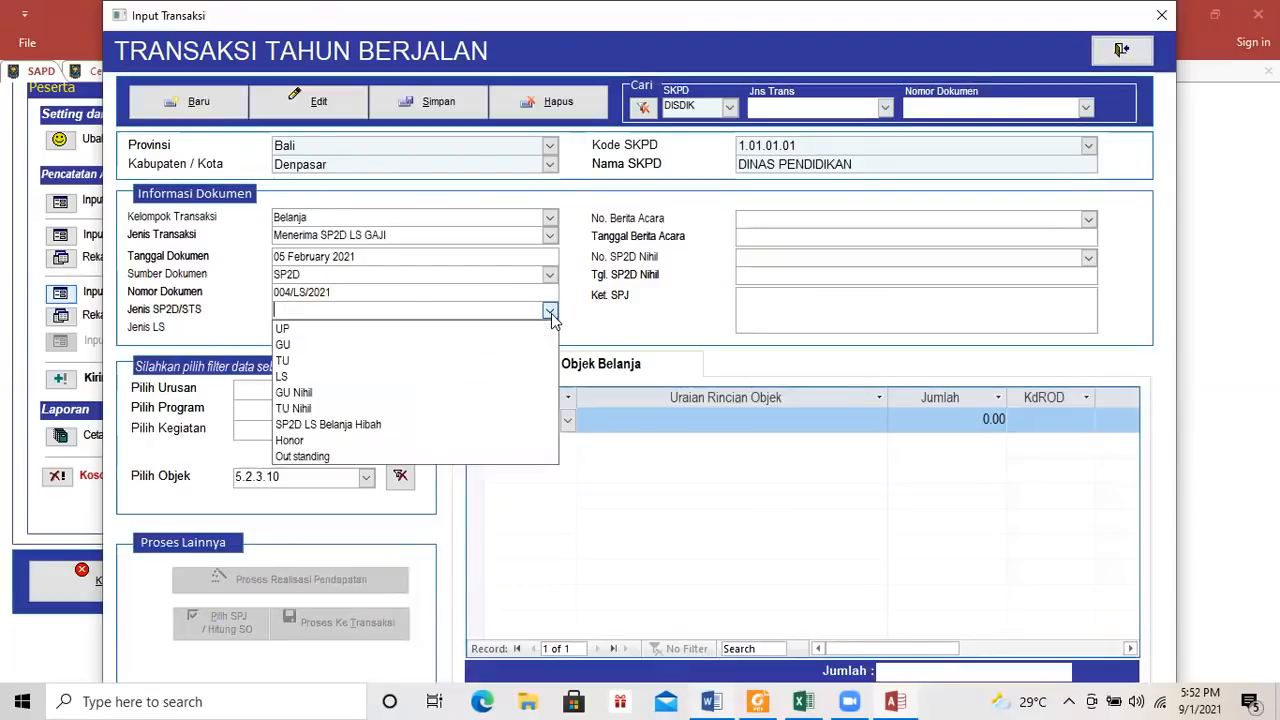
pyautogui.click(398, 377)
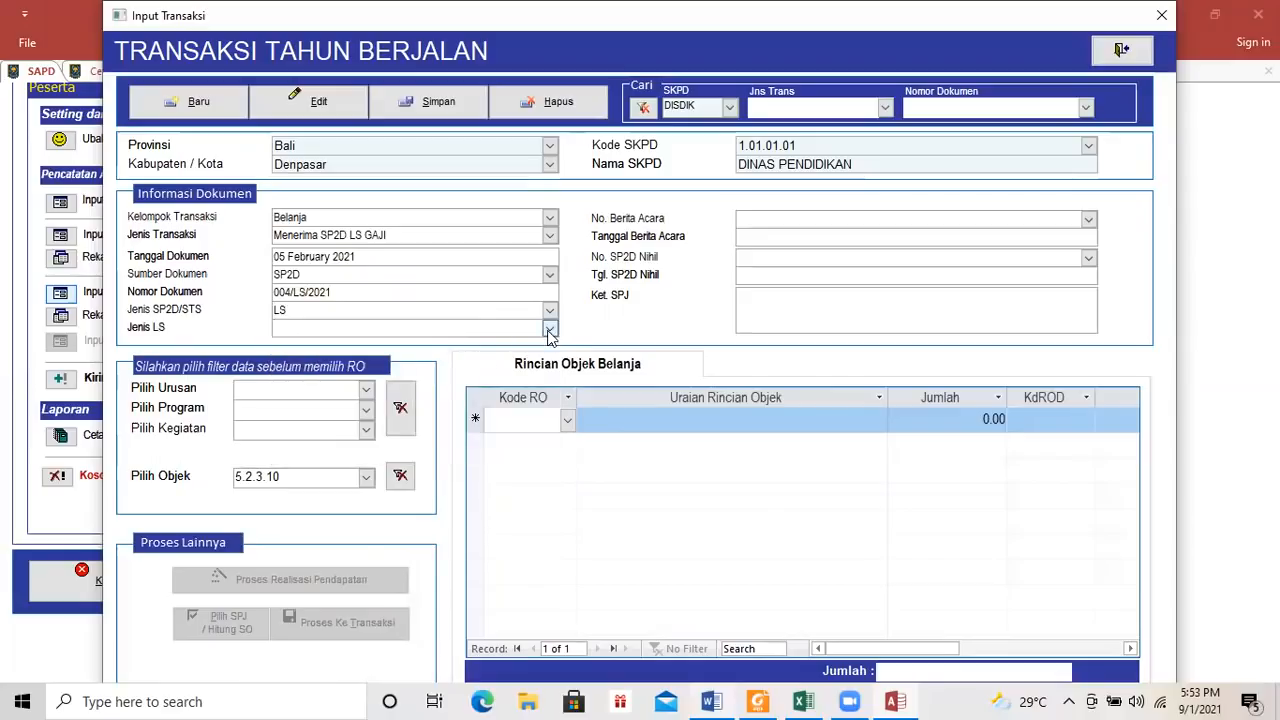
pyautogui.click(549, 328)
pyautogui.click(290, 363)
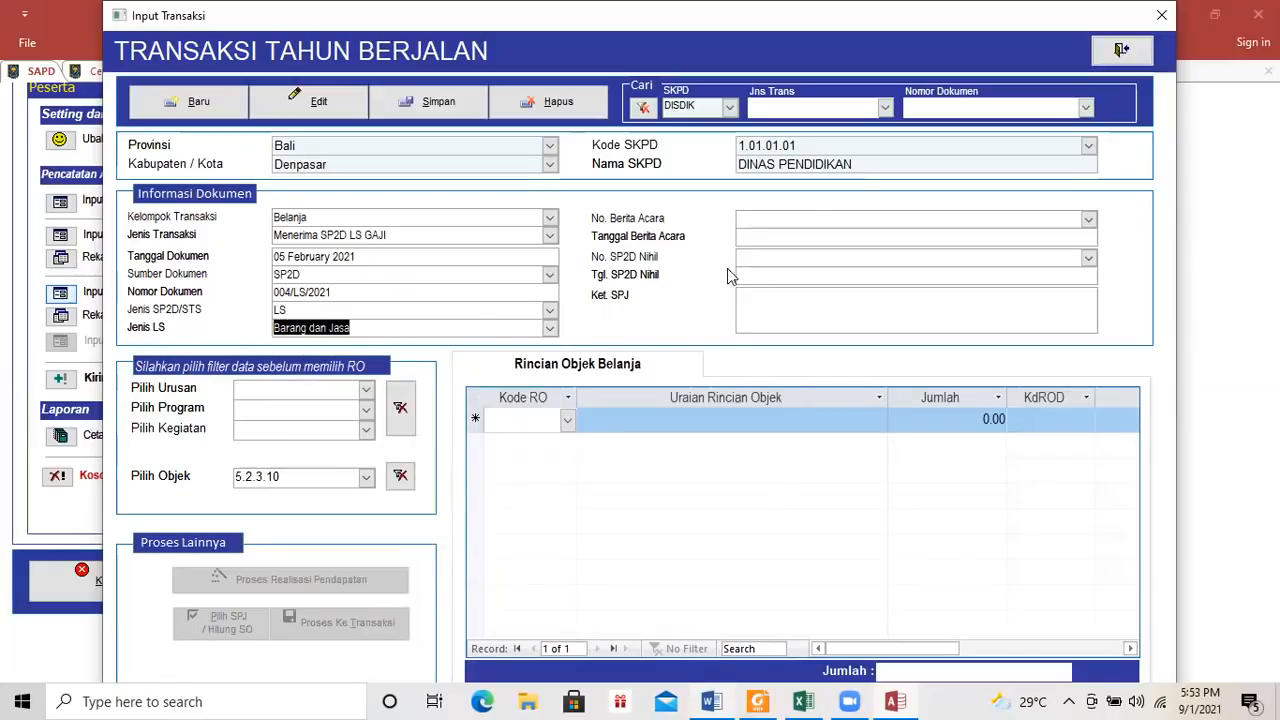
# Link the photocopier's BAST 001/BAST/2021 dated 01 February 2021 as the transaction's No. Berita Acara.
pyautogui.click(810, 222)
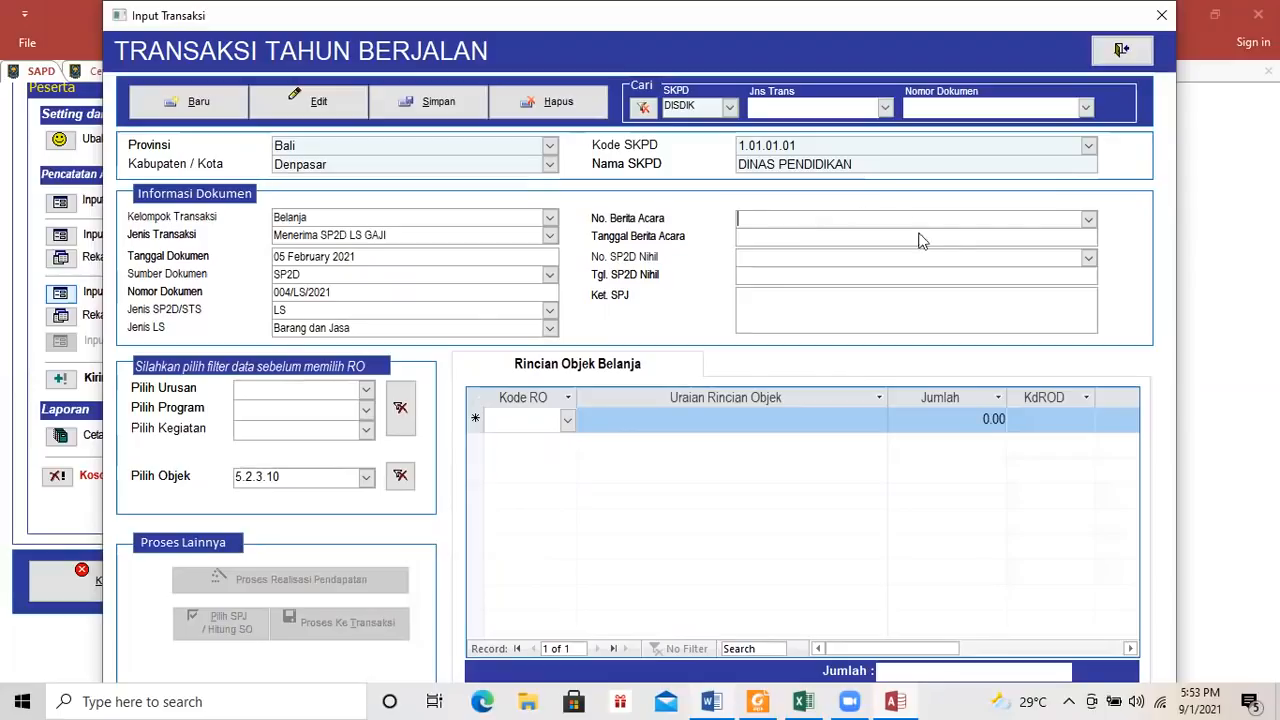
pyautogui.click(1088, 218)
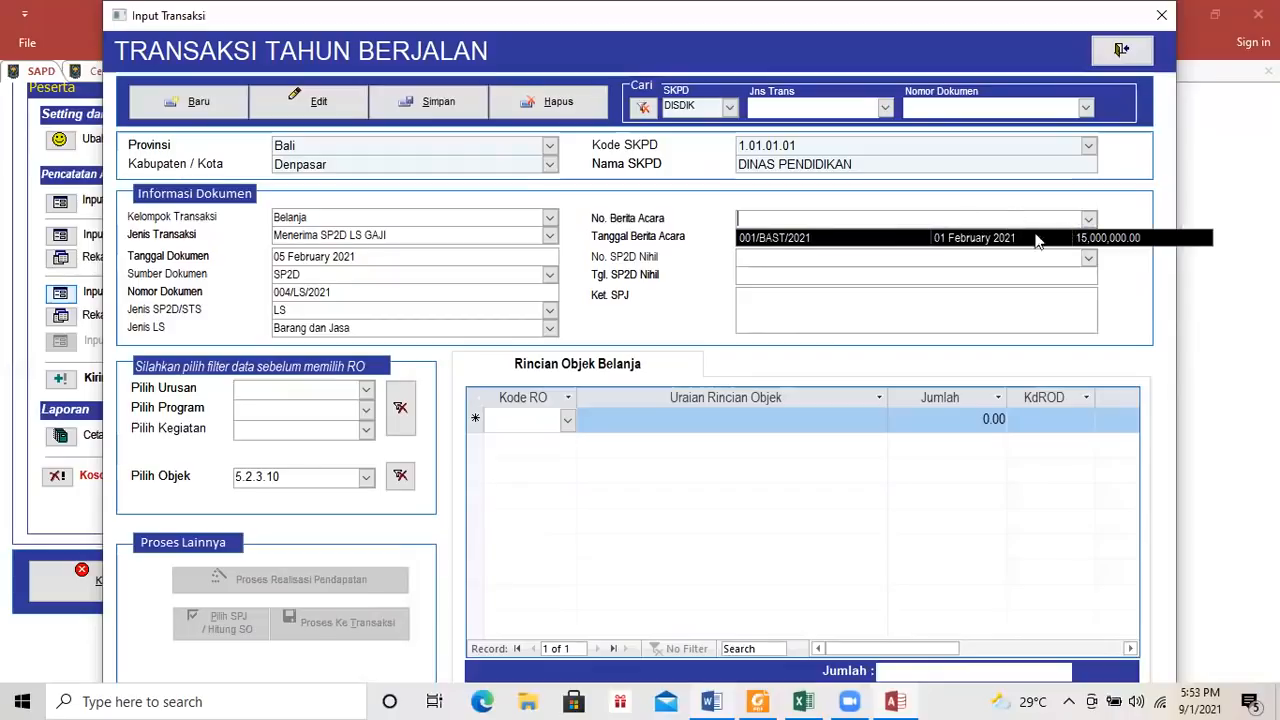
pyautogui.click(808, 240)
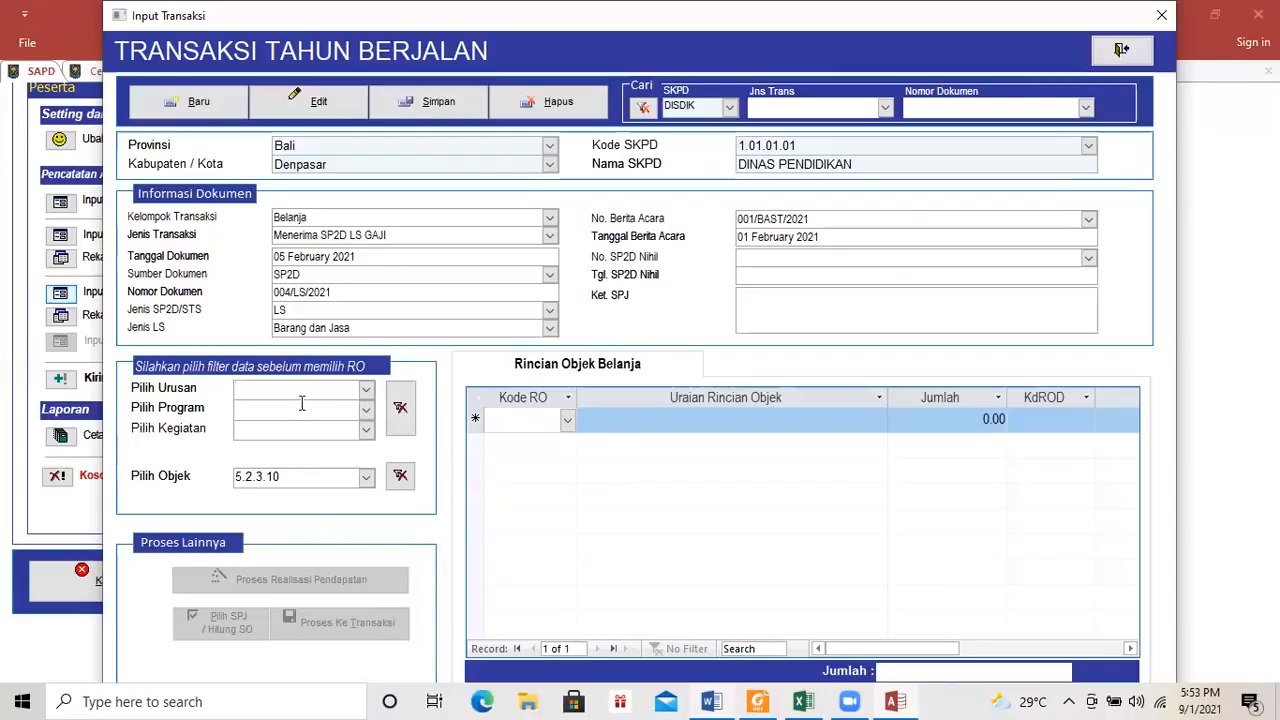
# Check the available Pilih Objek values and clear the Objek filter.
pyautogui.click(366, 478)
pyautogui.click(368, 484)
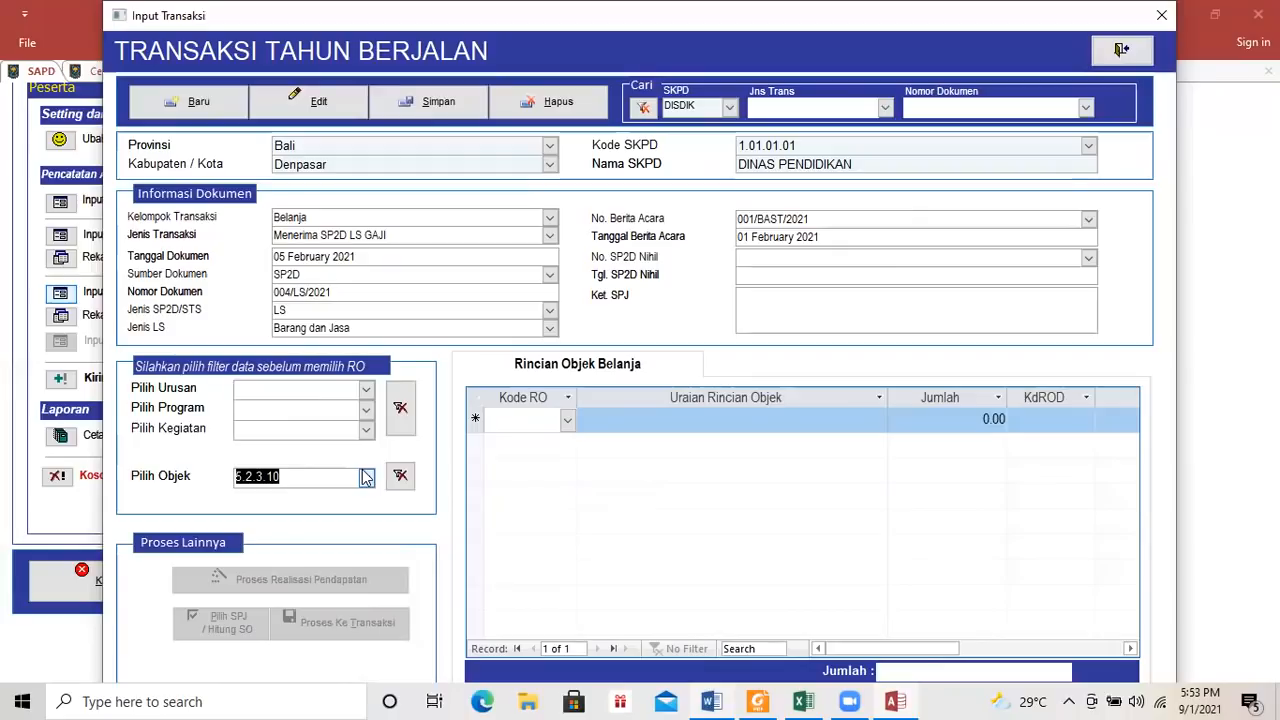
pyautogui.click(367, 477)
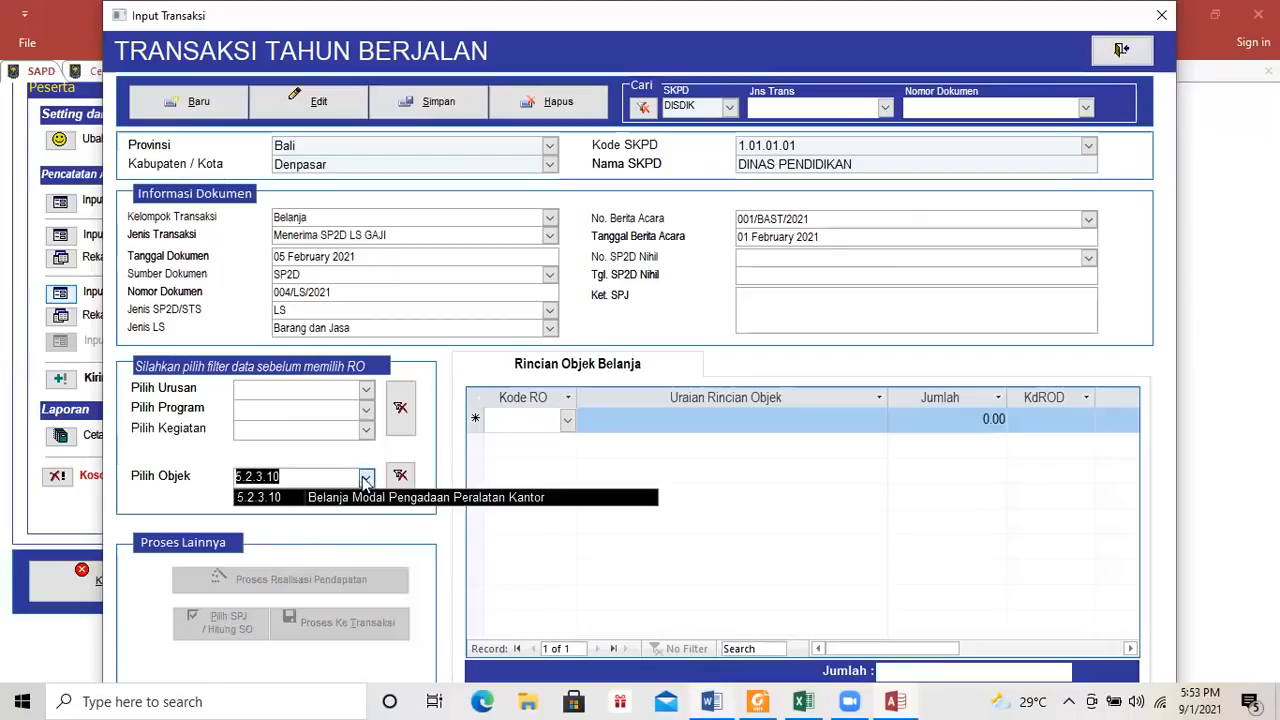
pyautogui.click(400, 475)
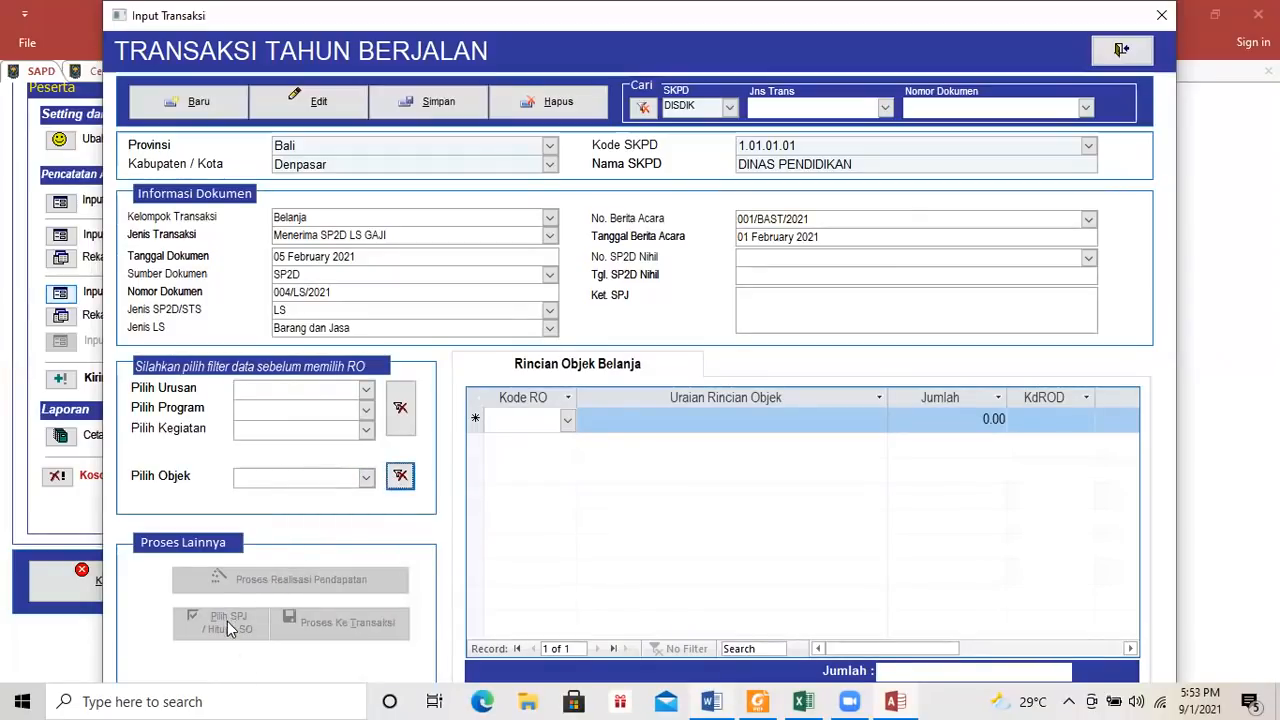
# Filter the RO data by Urusan 1.01.01, Program 02, Kegiatan 009 and Objek 5.2.3.10.
pyautogui.click(366, 389)
pyautogui.click(358, 410)
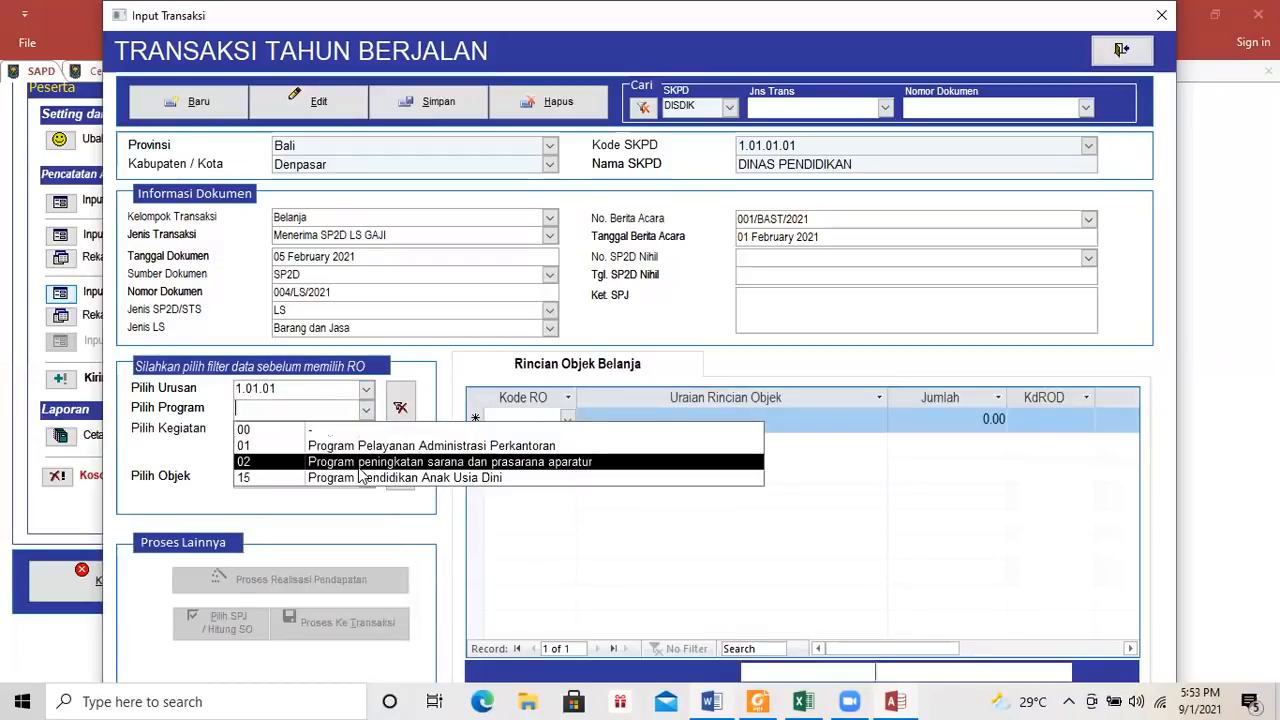
pyautogui.click(360, 462)
pyautogui.click(362, 448)
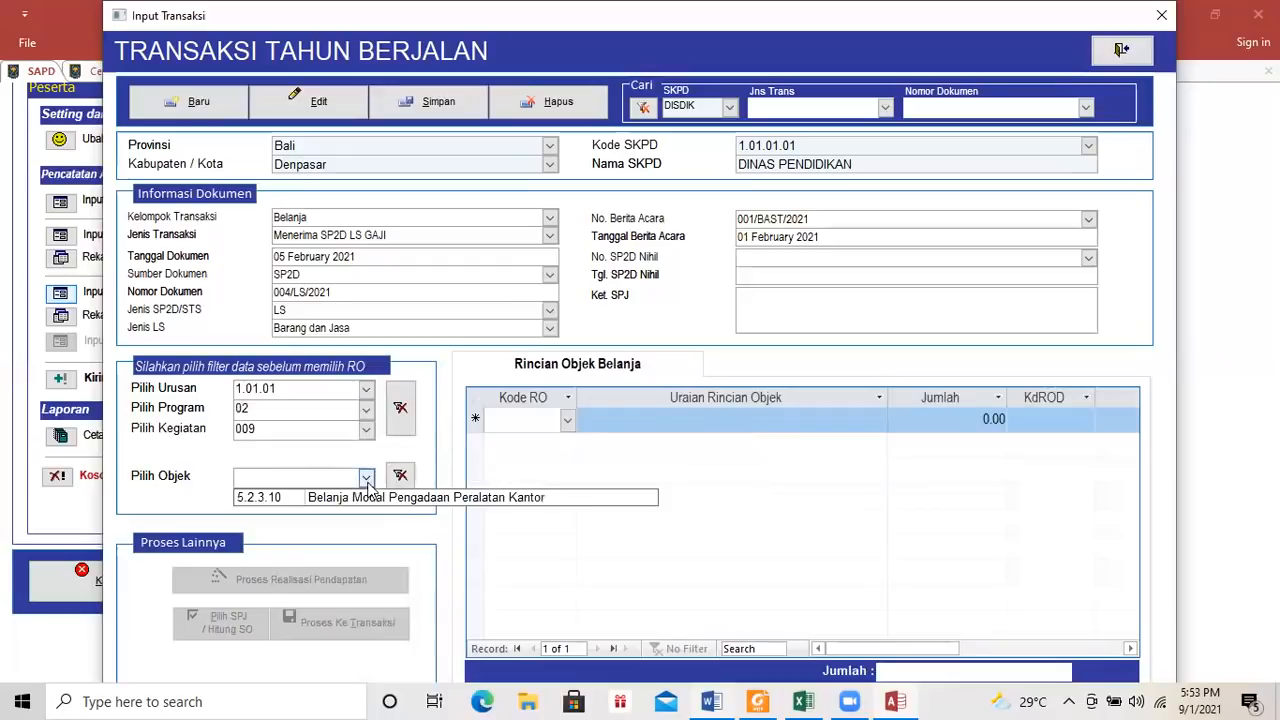
pyautogui.click(366, 478)
pyautogui.click(366, 477)
pyautogui.click(340, 497)
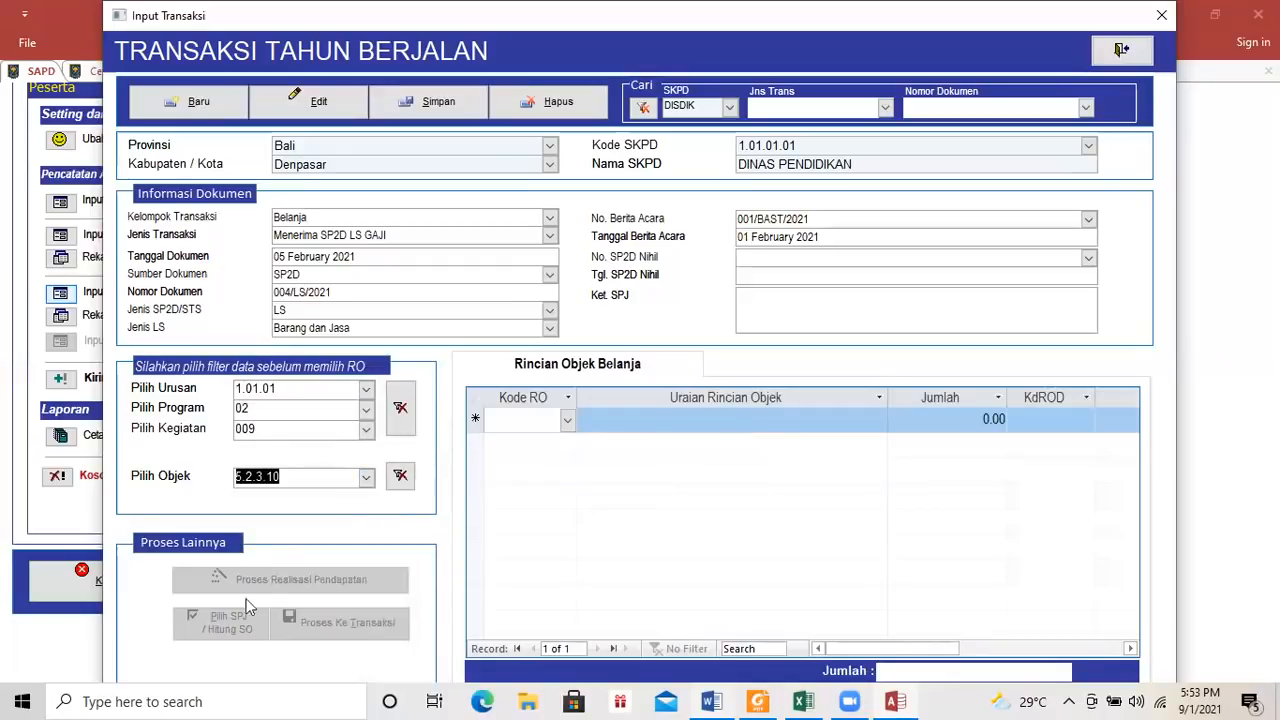
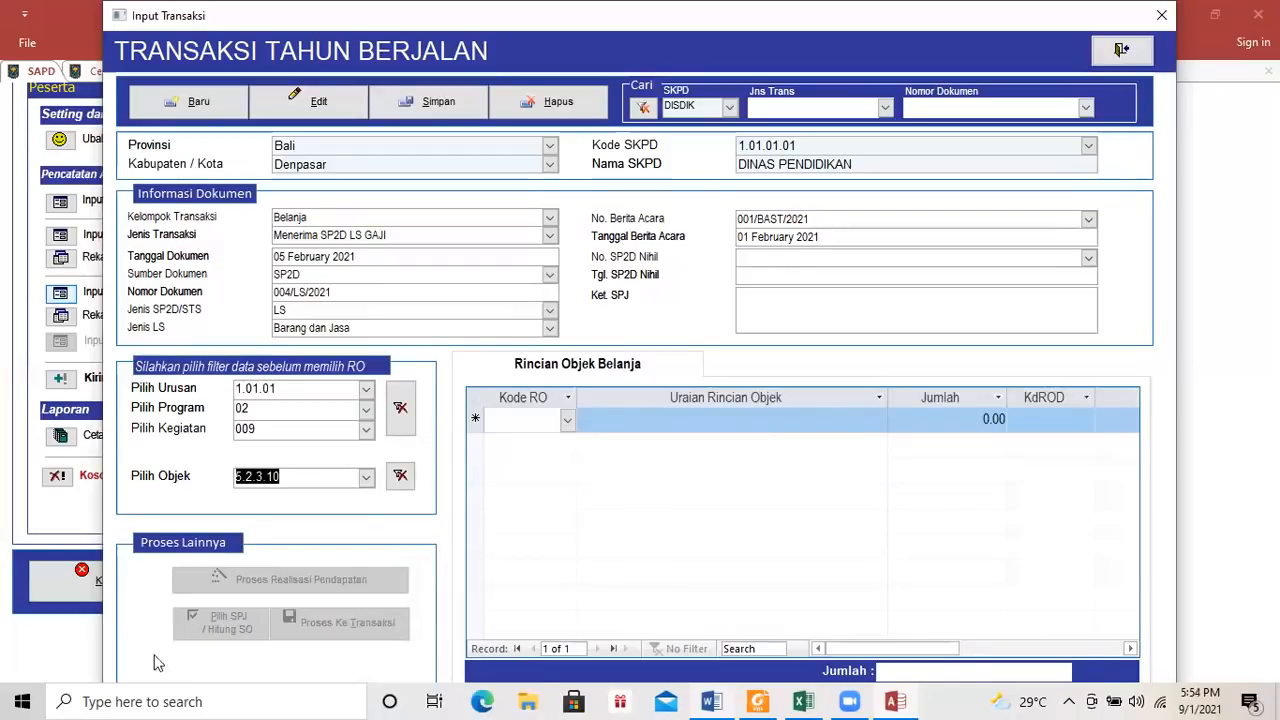
# Leave the transaction entry form without saving the Menerima SP2D LS GAJI entry.
pyautogui.click(1122, 50)
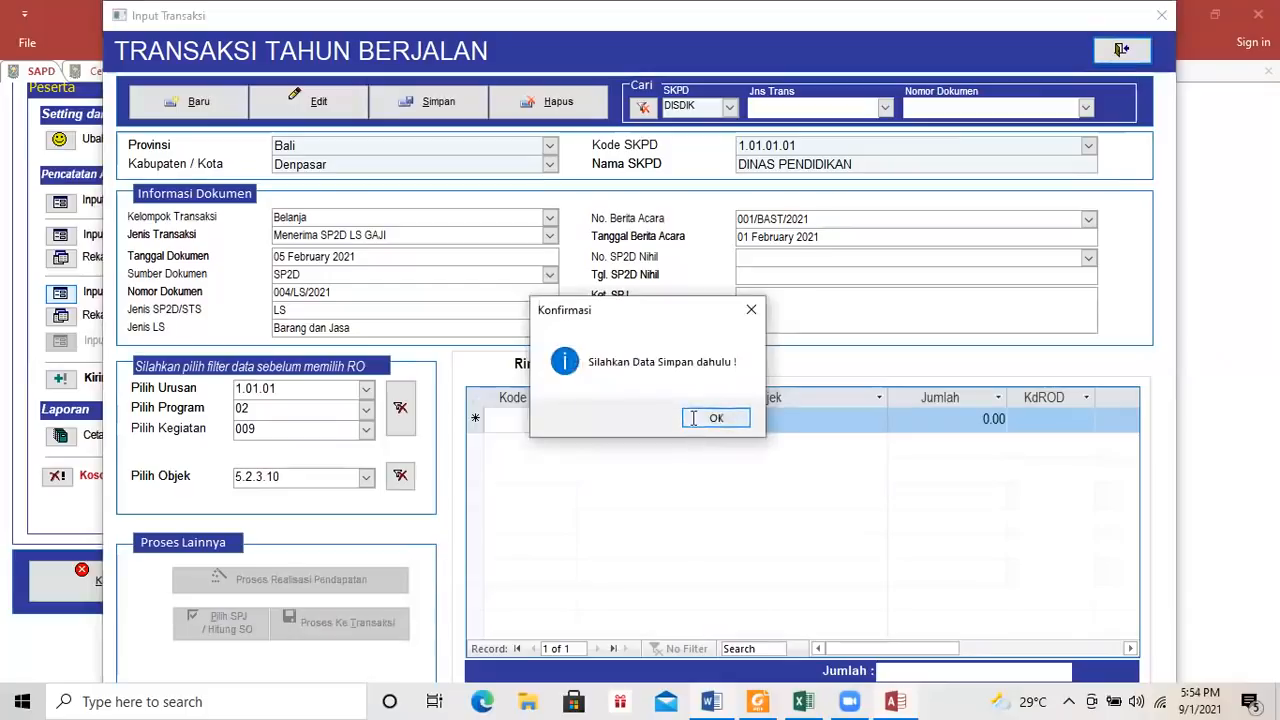
pyautogui.click(695, 418)
pyautogui.click(1165, 14)
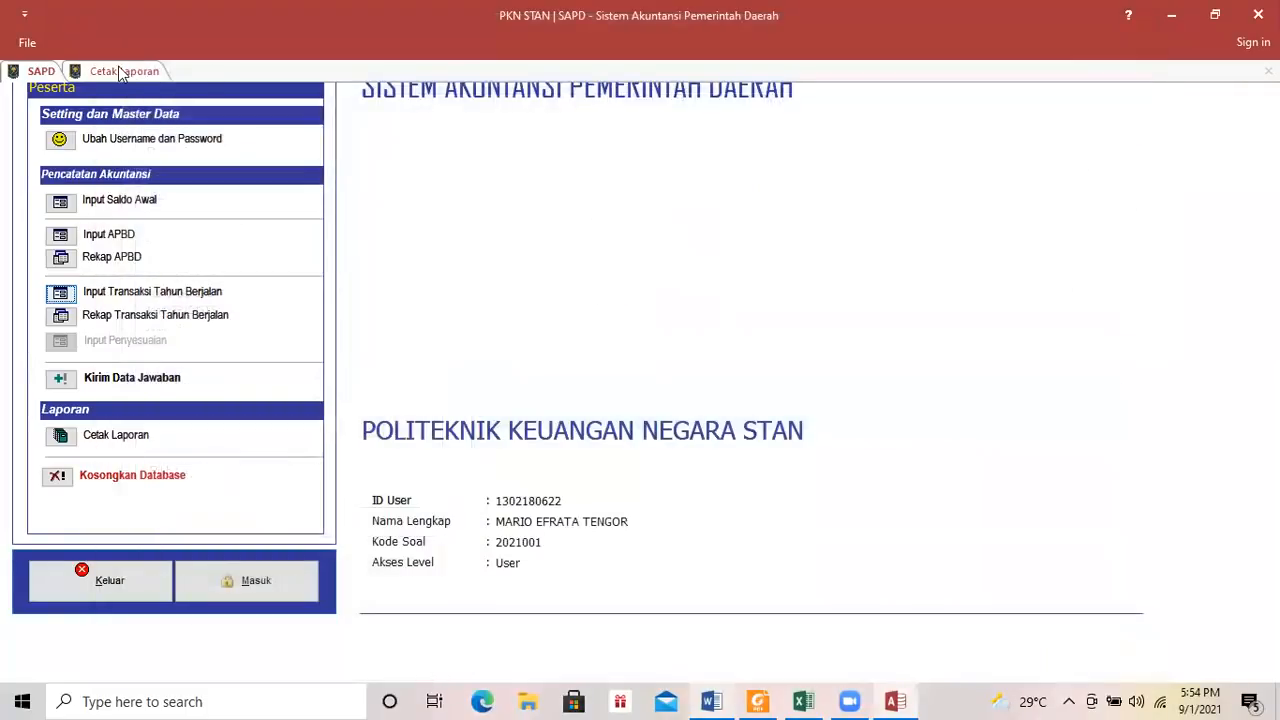
# Open the Jurnal Umum report, examine the recorded journal entries through the BAST entry, and close the report.
pyautogui.click(125, 71)
pyautogui.click(409, 325)
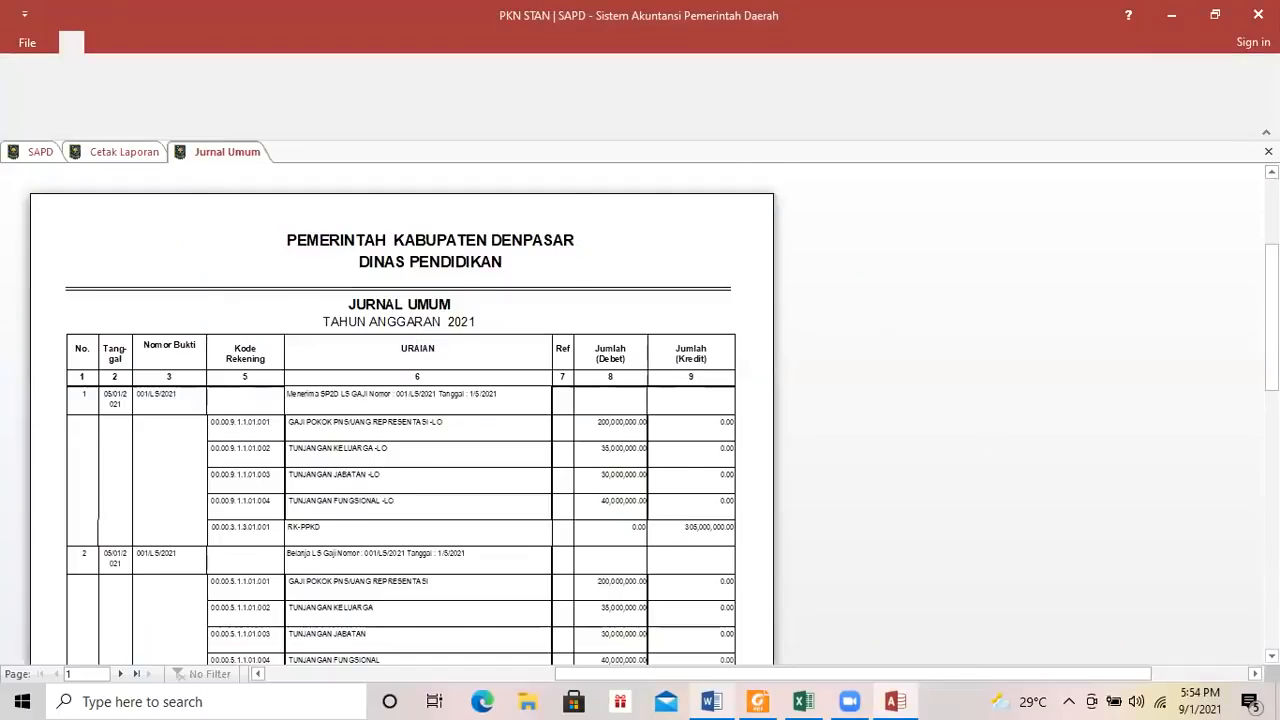
pyautogui.scroll(-5, 400, 400)
pyautogui.scroll(-3, 400, 400)
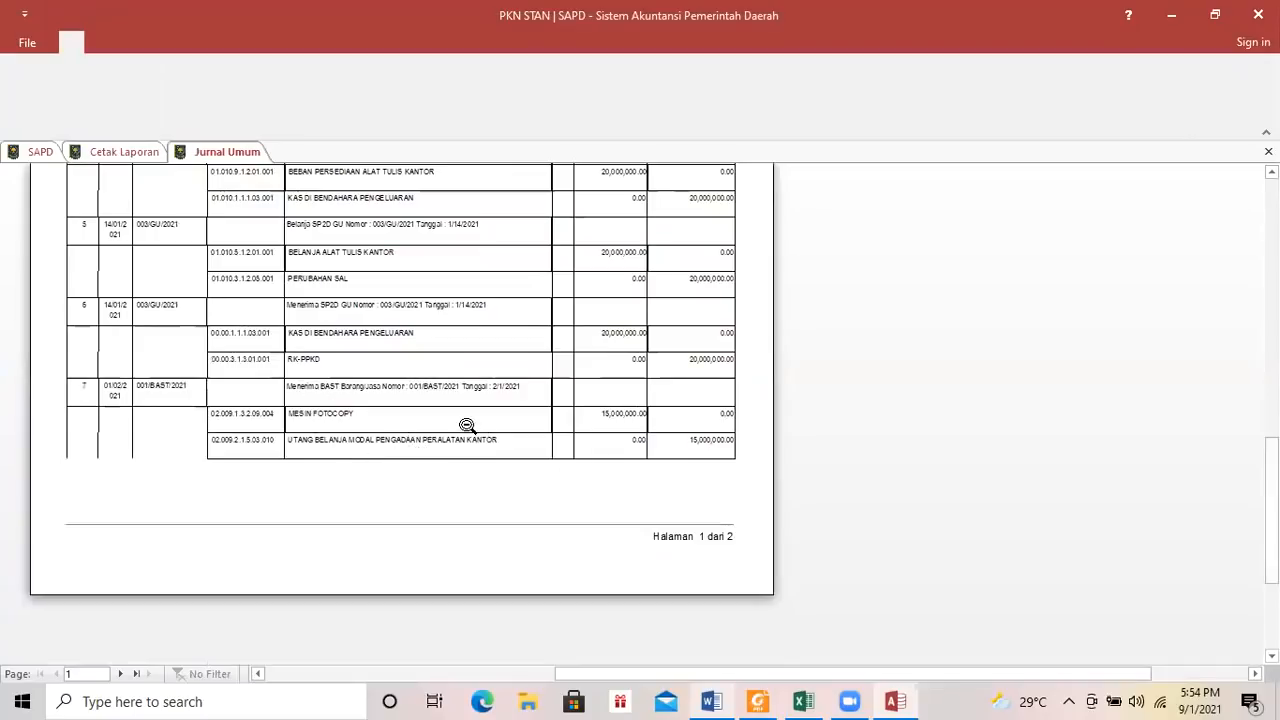
pyautogui.click(890, 400)
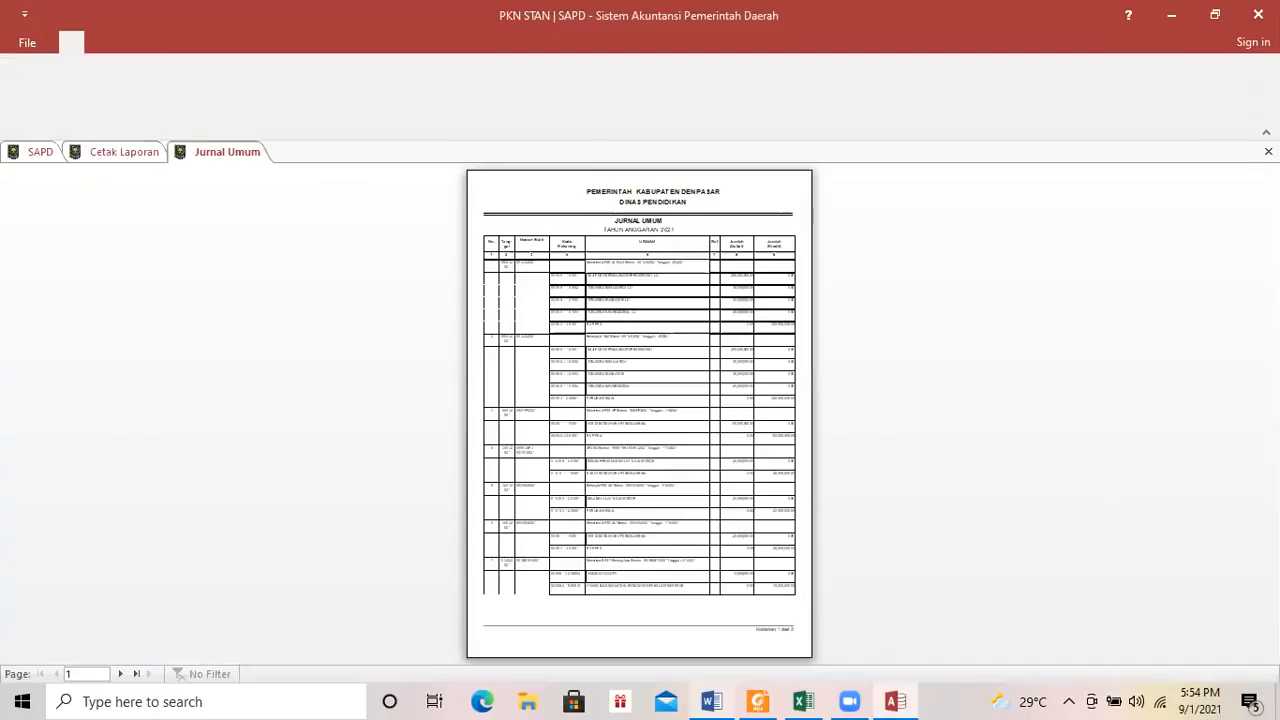
pyautogui.click(1268, 151)
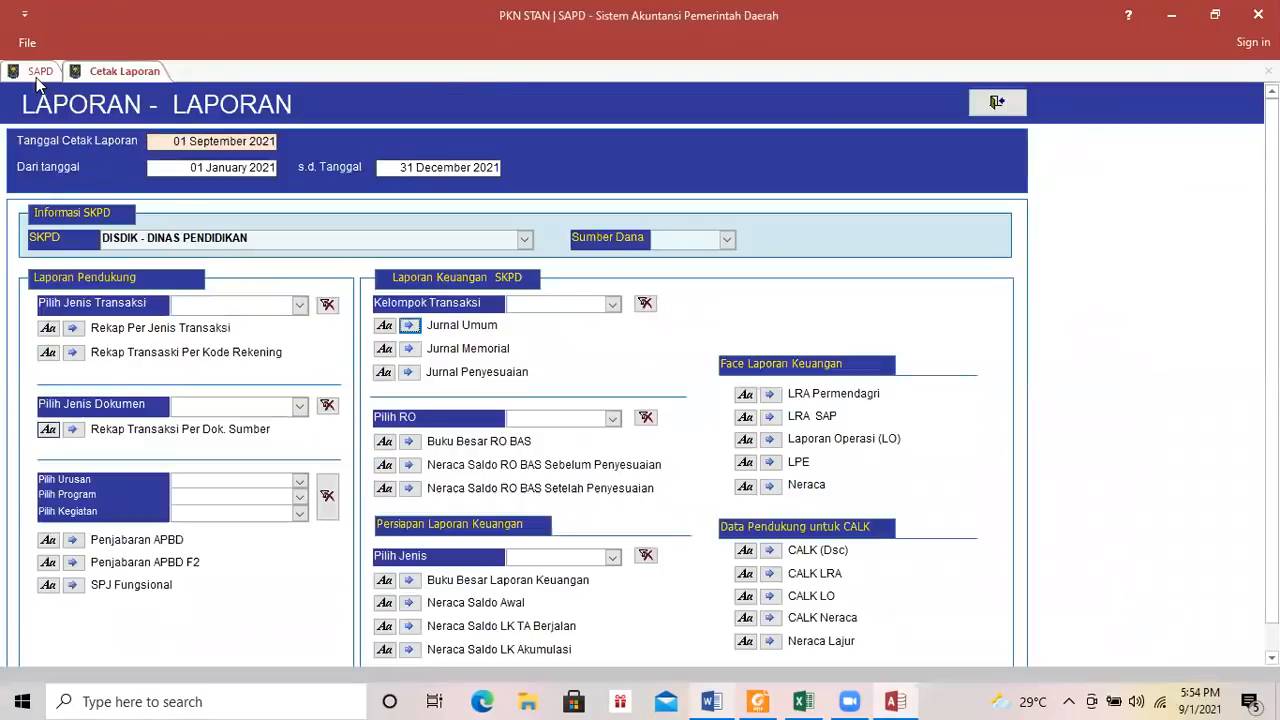
# Start a new current-year transaction with Kelompok Transaksi Belanja and Jenis Transaksi Menerima SP2D LS BARJAS.
pyautogui.click(40, 72)
pyautogui.click(60, 291)
pyautogui.click(190, 100)
pyautogui.click(550, 218)
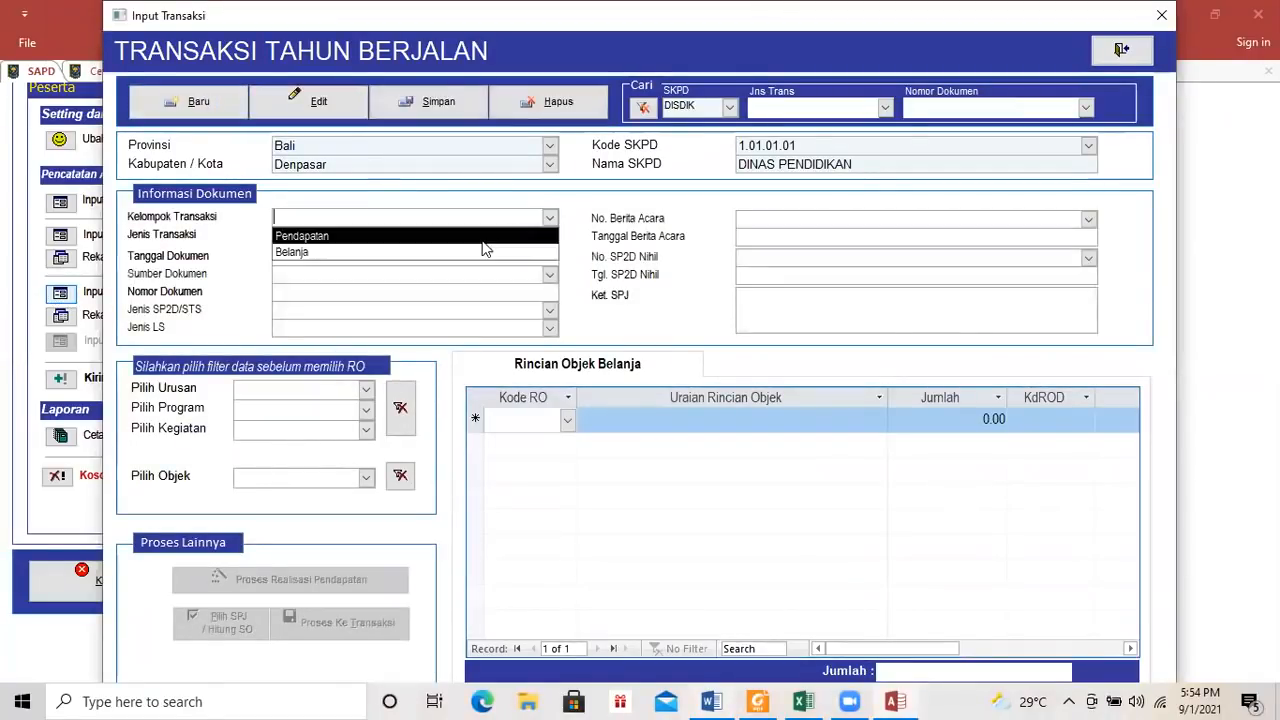
pyautogui.click(476, 252)
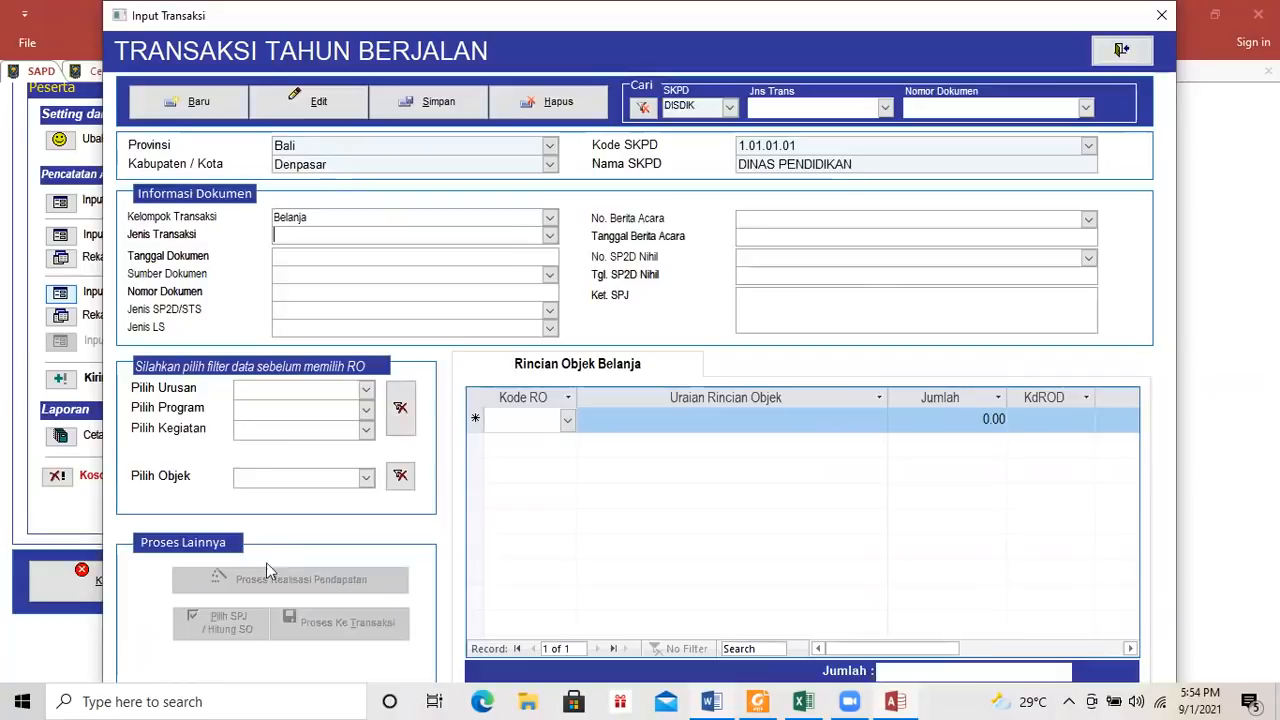
pyautogui.click(551, 233)
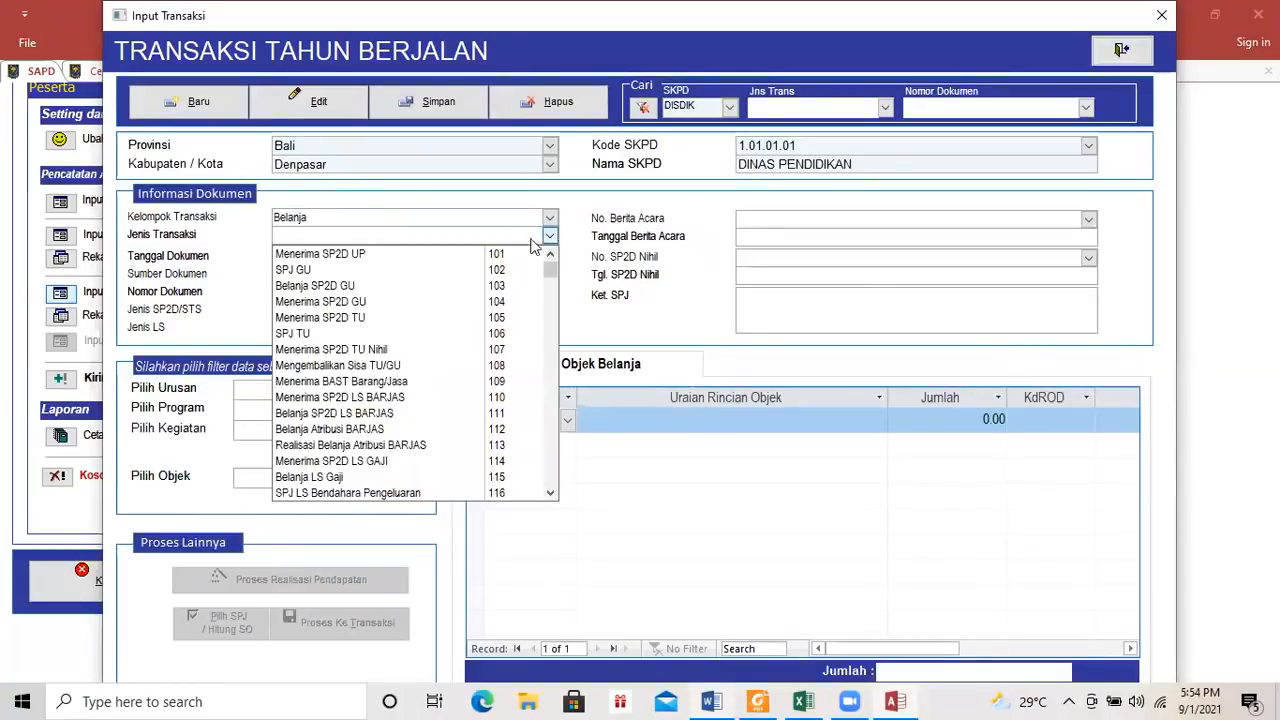
pyautogui.click(371, 399)
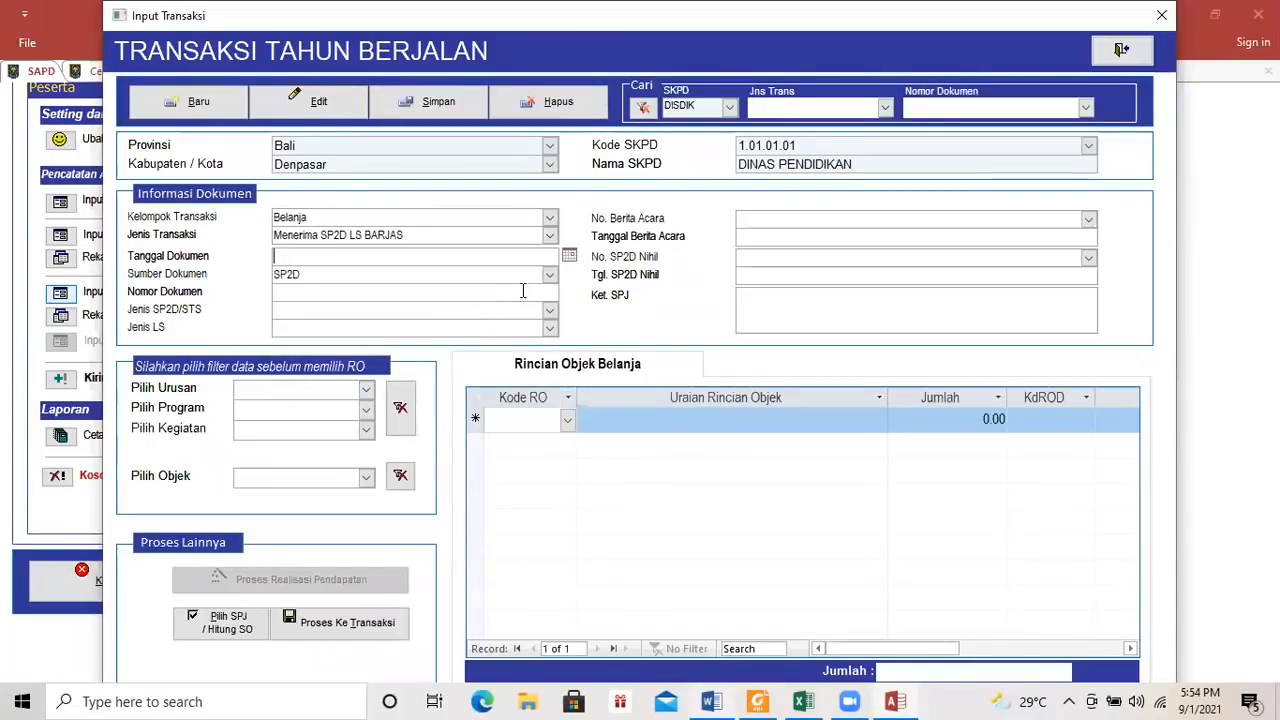
# Set Tanggal Dokumen to 5 February 2021 and Nomor Dokumen to 004/LS/2021 from the Word exercise's item f.
pyautogui.write('5 feb 21')
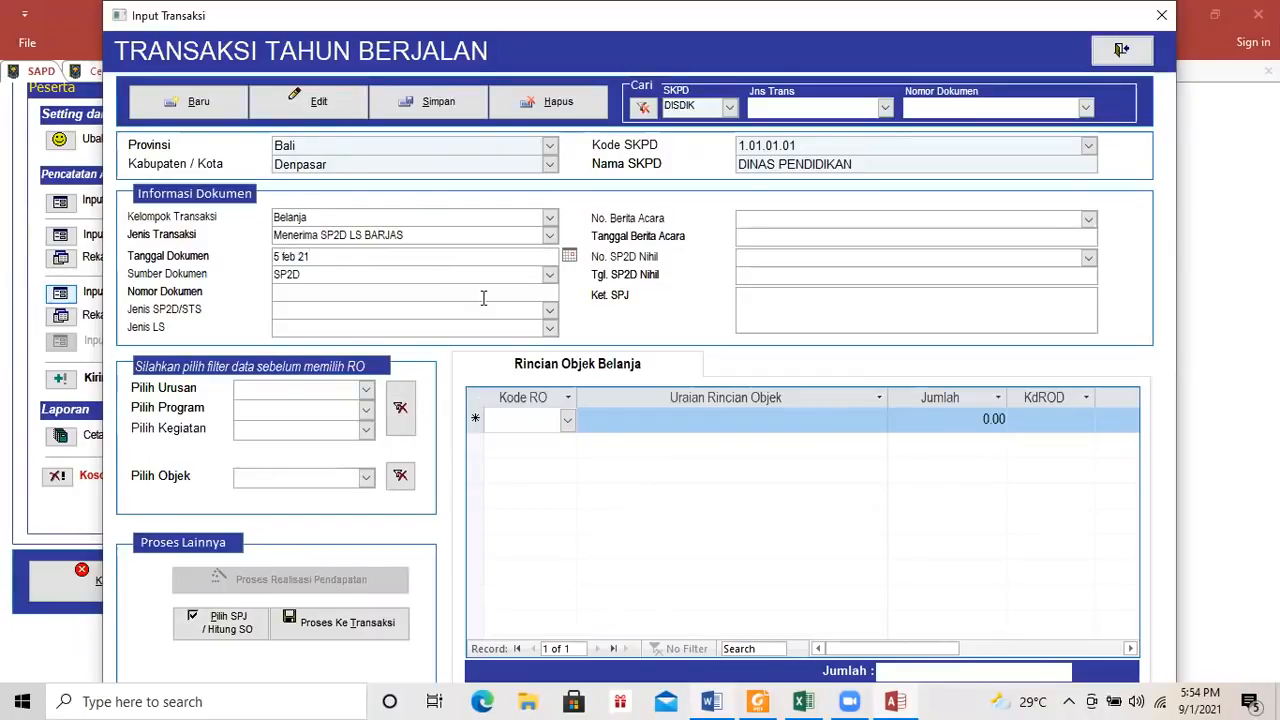
pyautogui.press('Tab')
pyautogui.press('Tab')
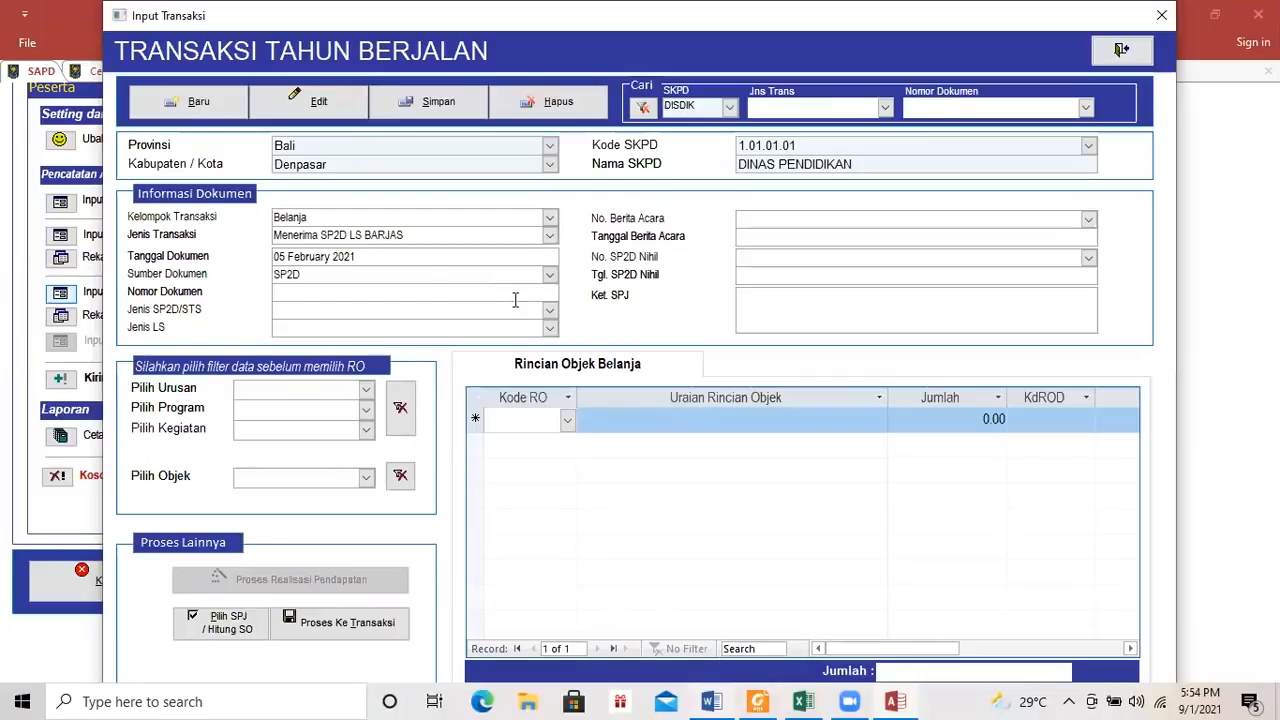
pyautogui.click(711, 701)
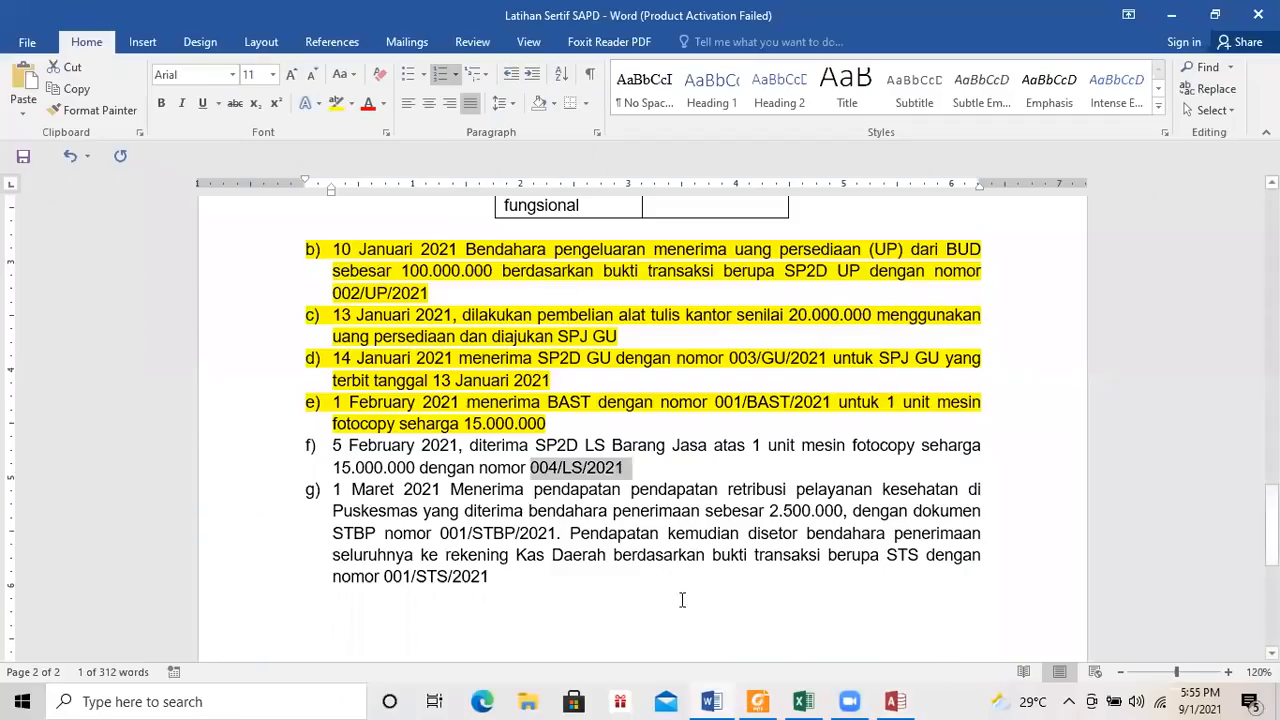
pyautogui.hotkey('alt', 'Tab')
pyautogui.write('004/LS/2021')
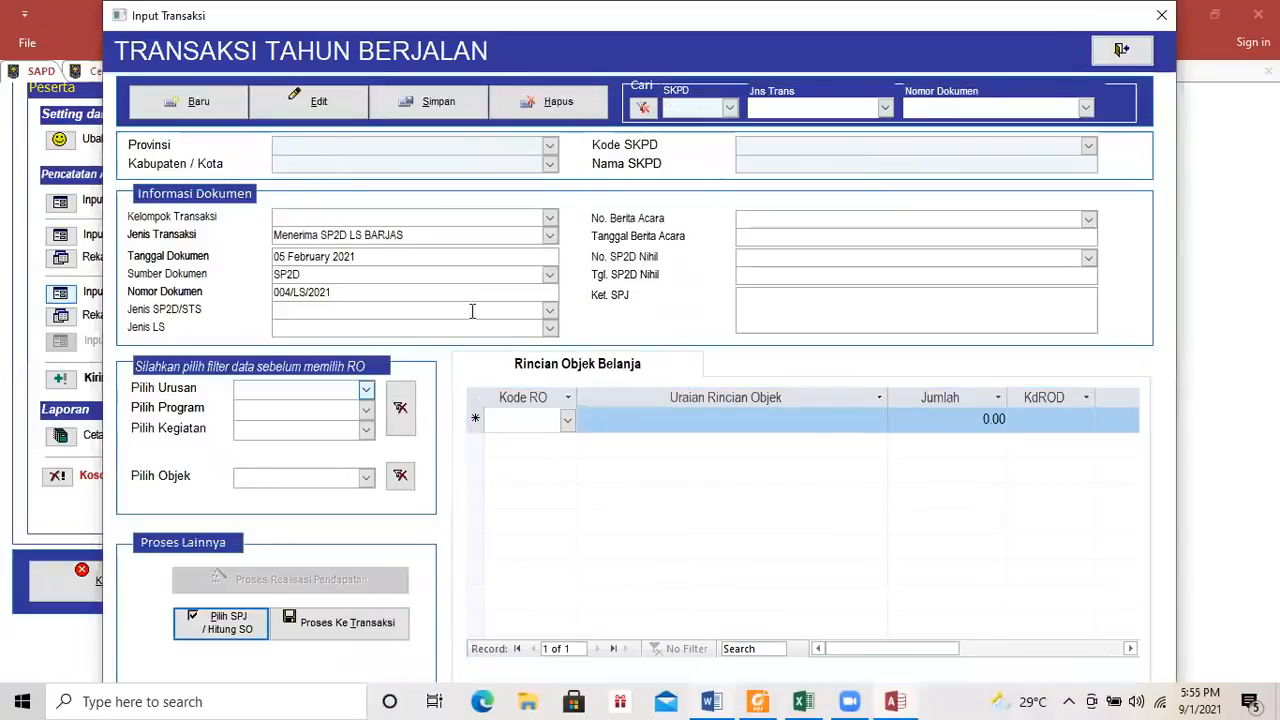
# Classify the SP2D as LS with Jenis LS Barang dan Jasa and link it to No. Berita Acara 001/BAST/2021.
pyautogui.click(550, 311)
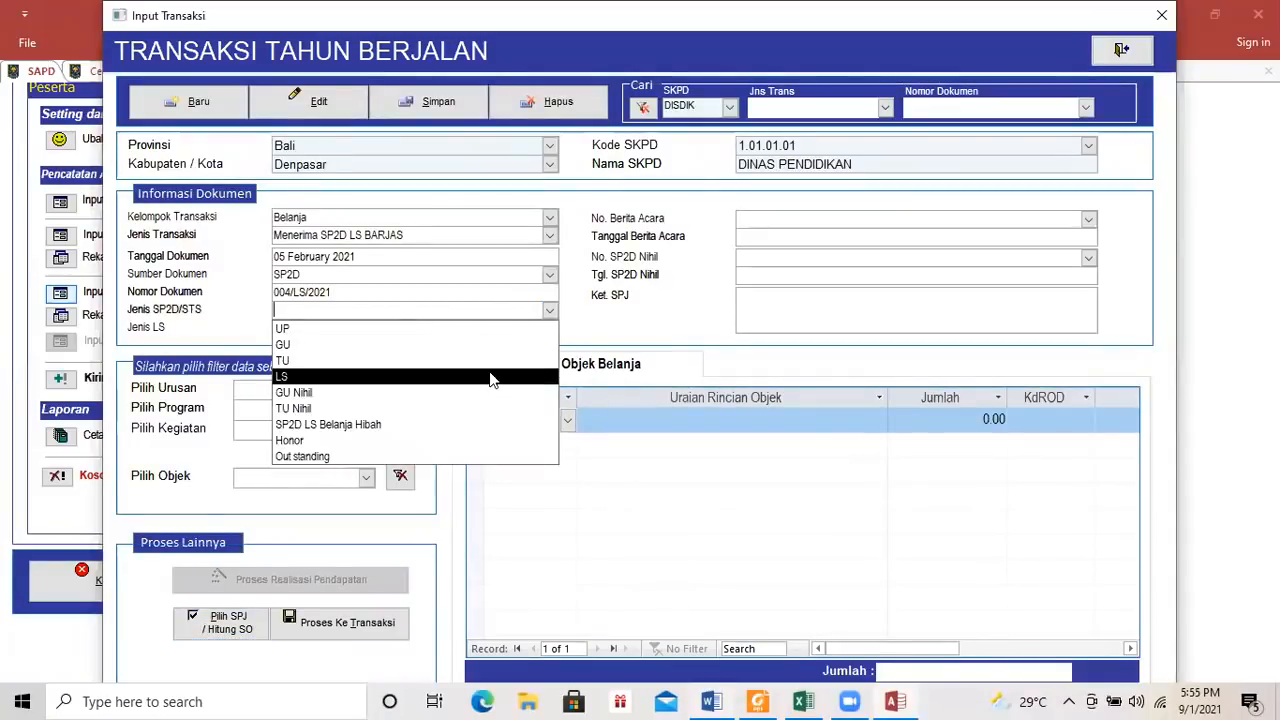
pyautogui.click(490, 377)
pyautogui.click(549, 328)
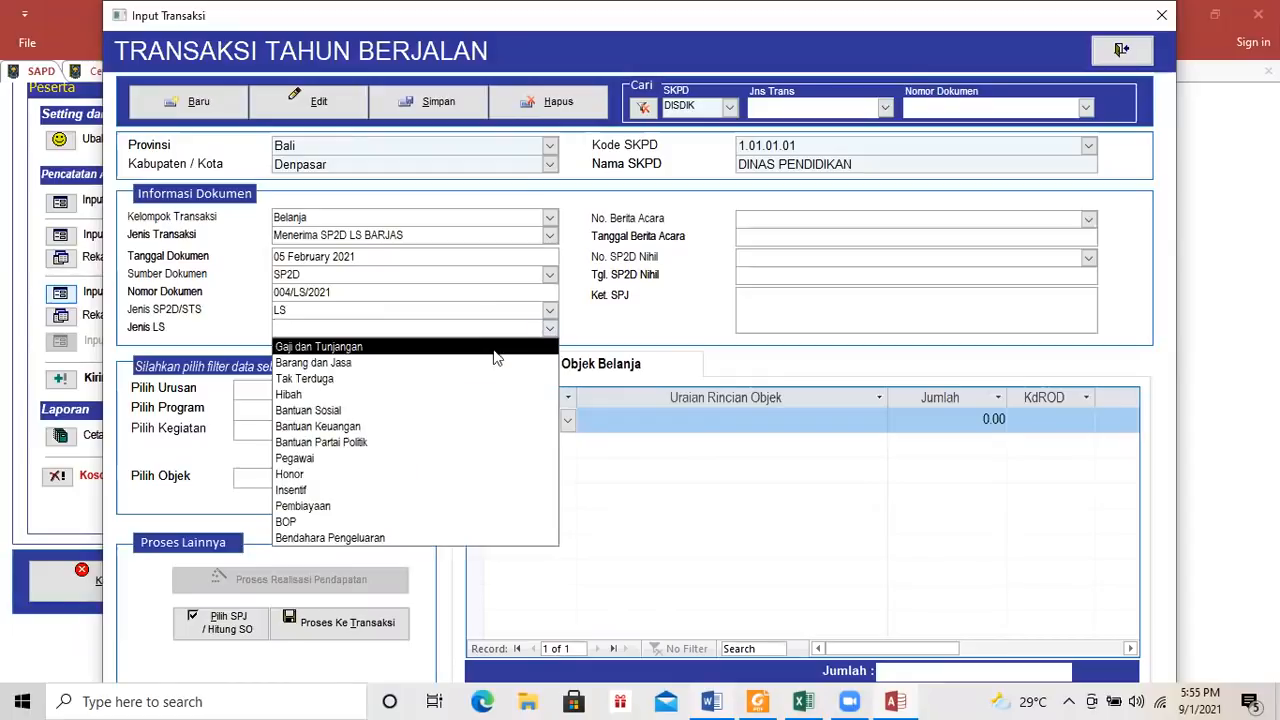
pyautogui.click(485, 363)
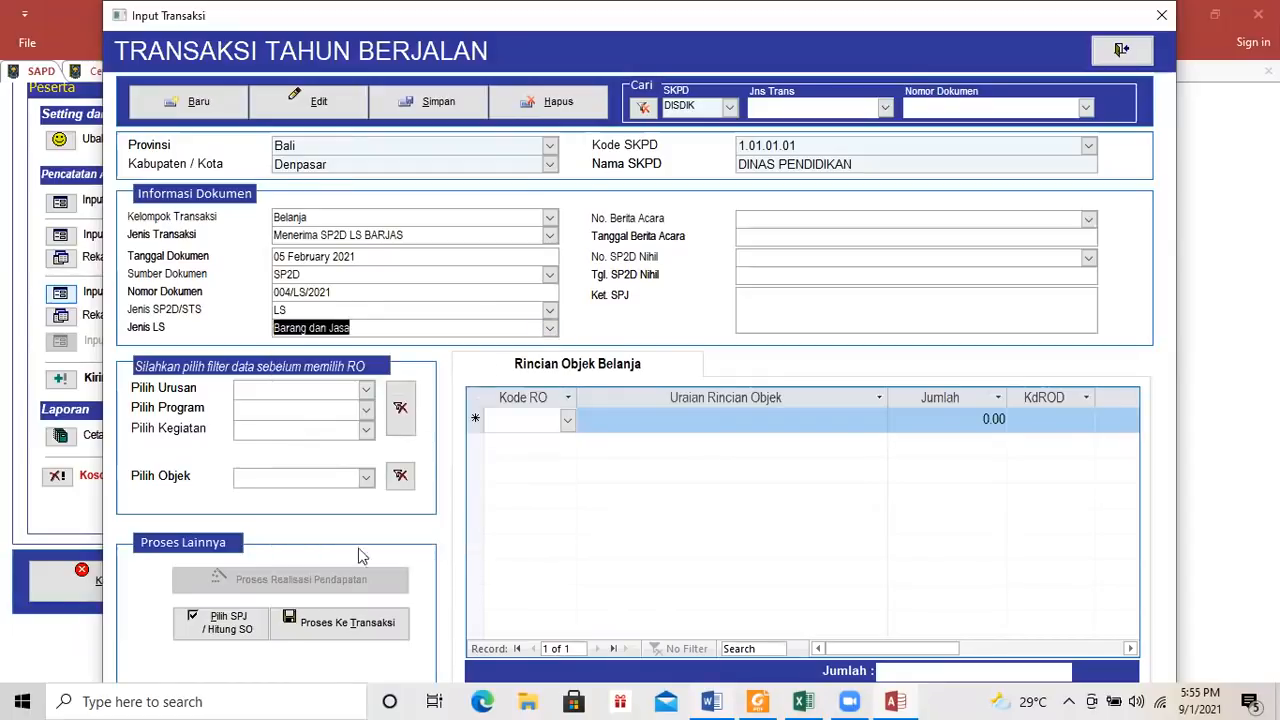
pyautogui.click(1087, 218)
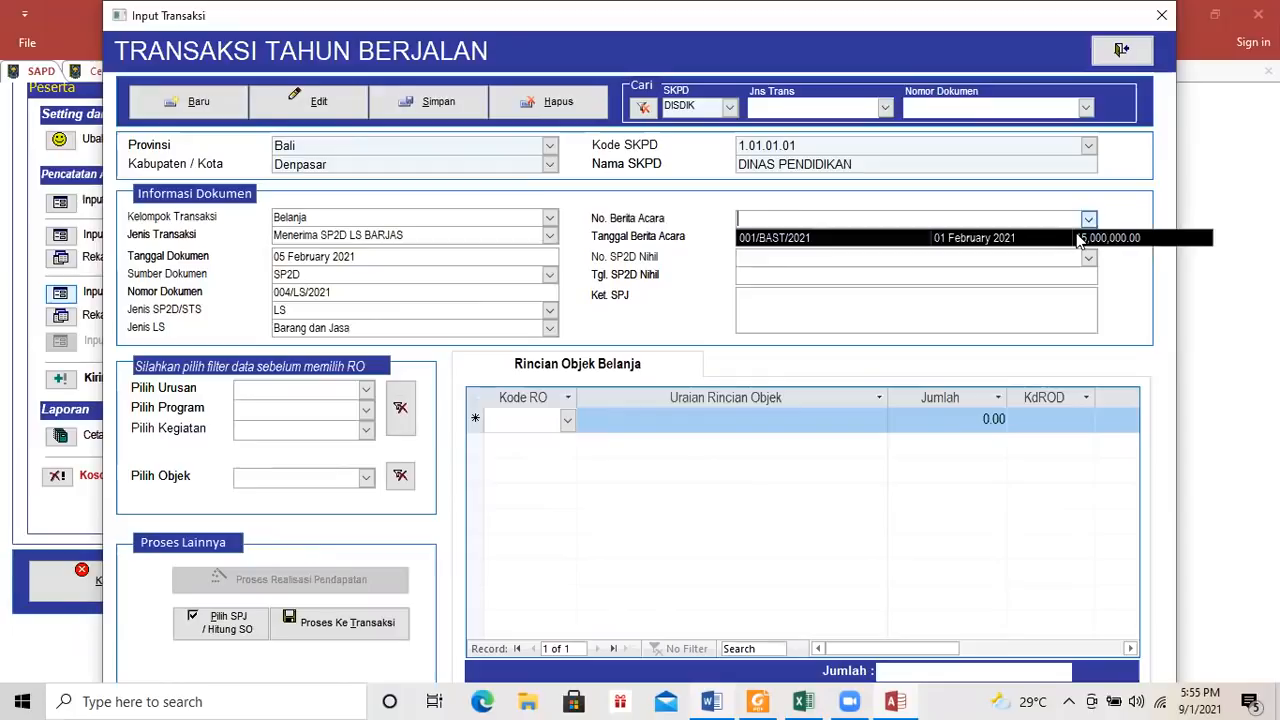
pyautogui.click(1078, 237)
# Open the SPJ selection and filter it from 1 Jan 2021 to 31 Dec 2021 with Jenis Transaksi Menerima BAST Barang/Jasa.
pyautogui.click(220, 624)
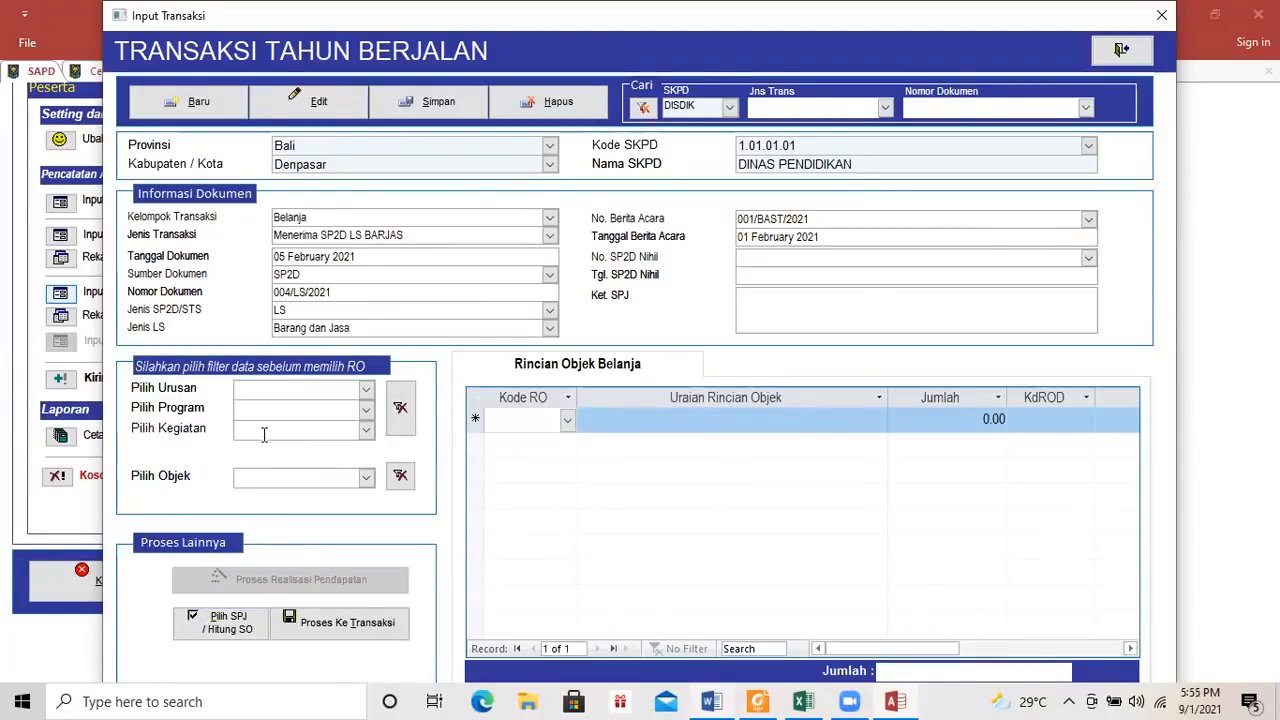
pyautogui.click(247, 622)
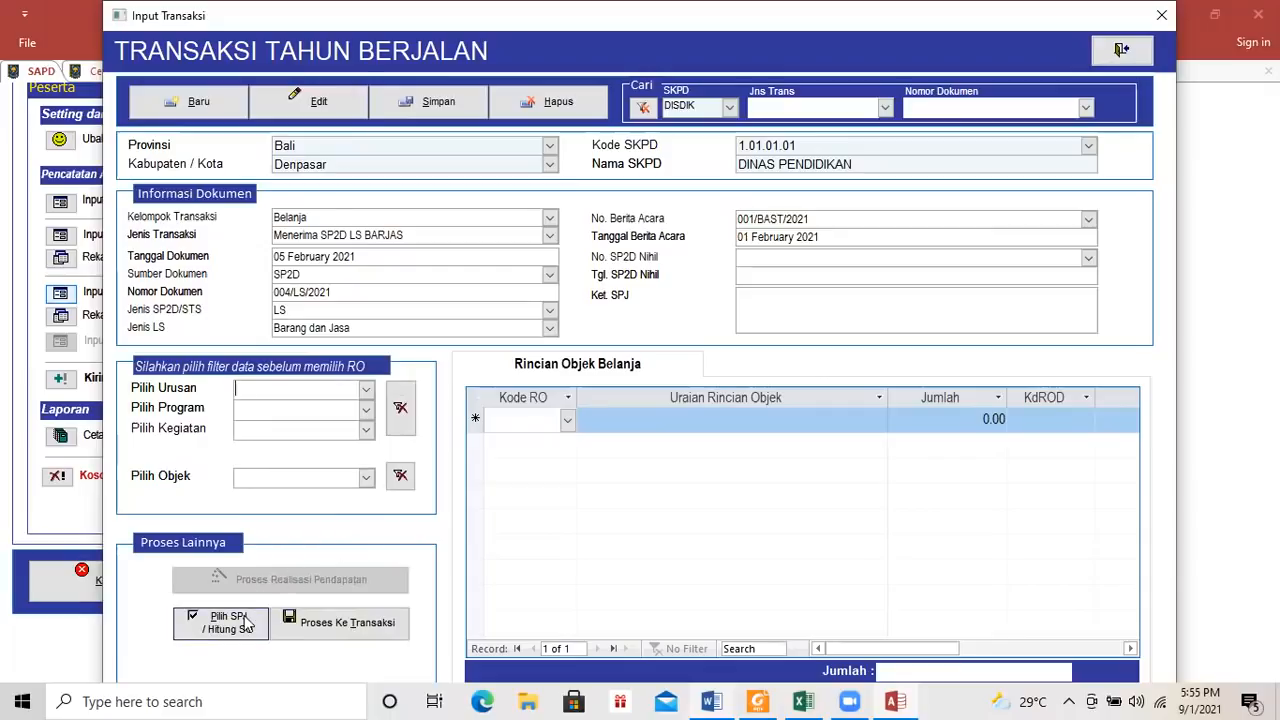
pyautogui.click(247, 622)
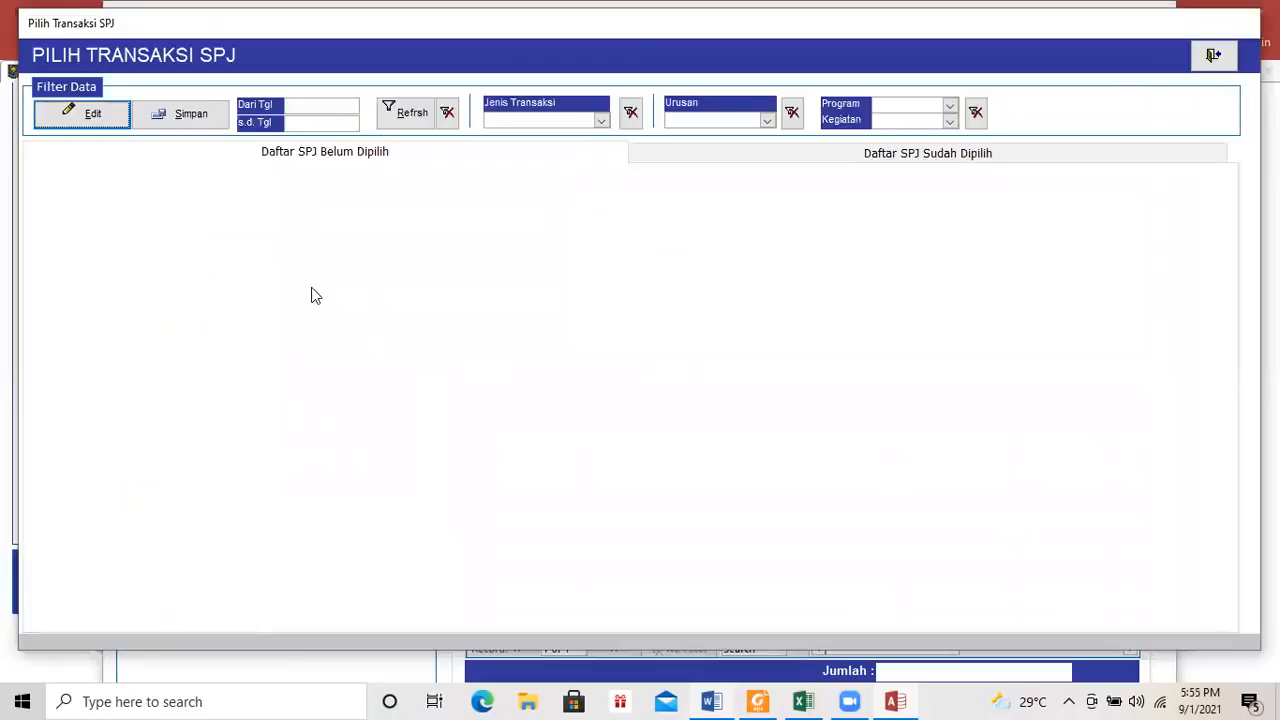
pyautogui.click(330, 106)
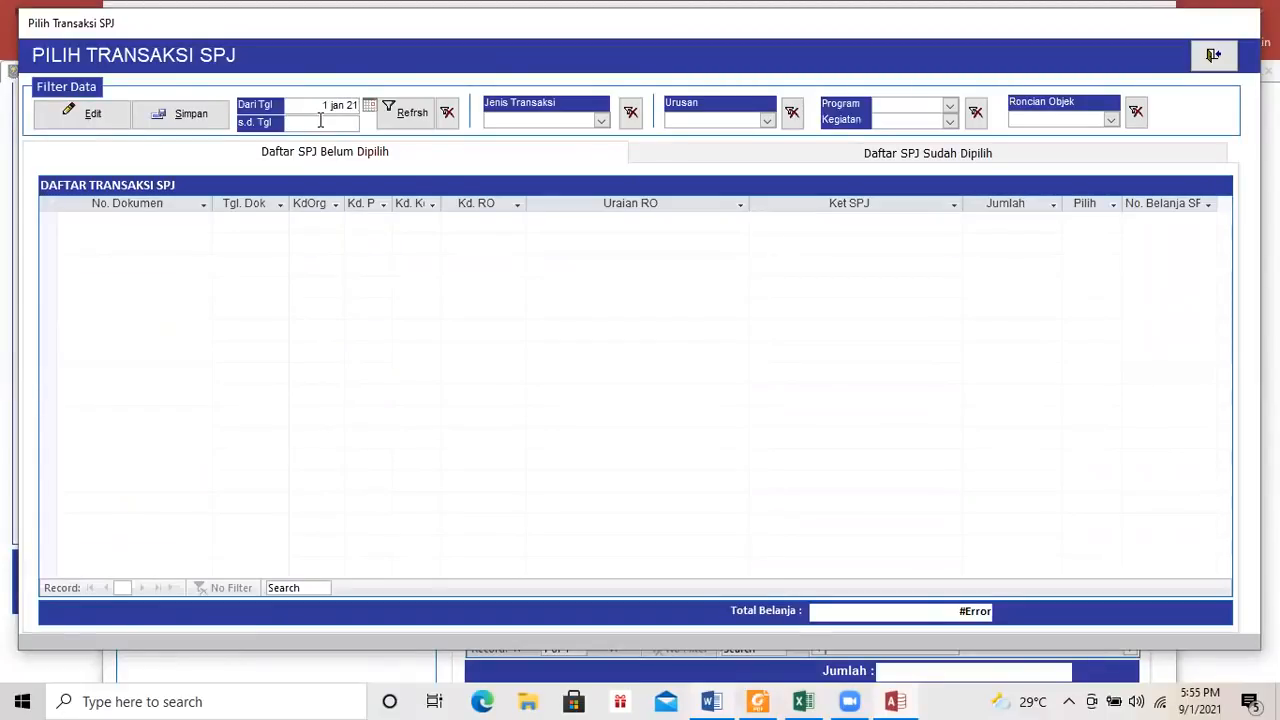
pyautogui.click(320, 121)
pyautogui.write('31 dec 2021')
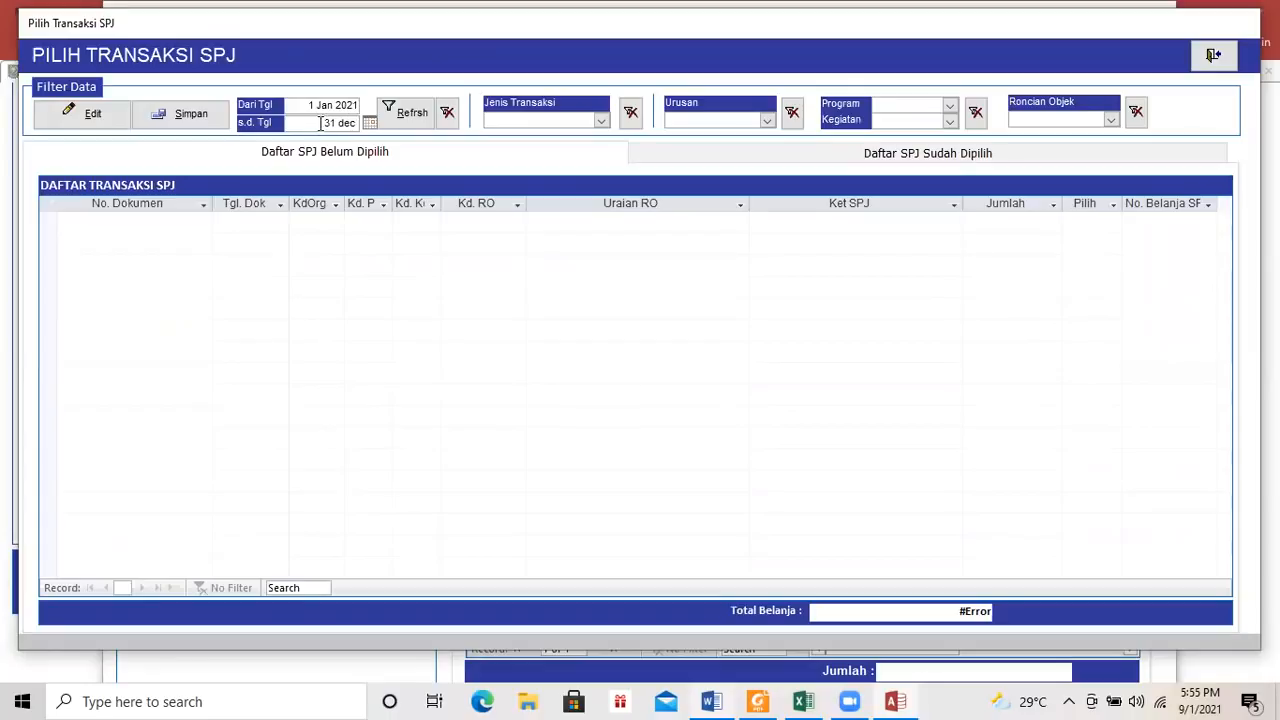
pyautogui.click(600, 118)
pyautogui.click(600, 118)
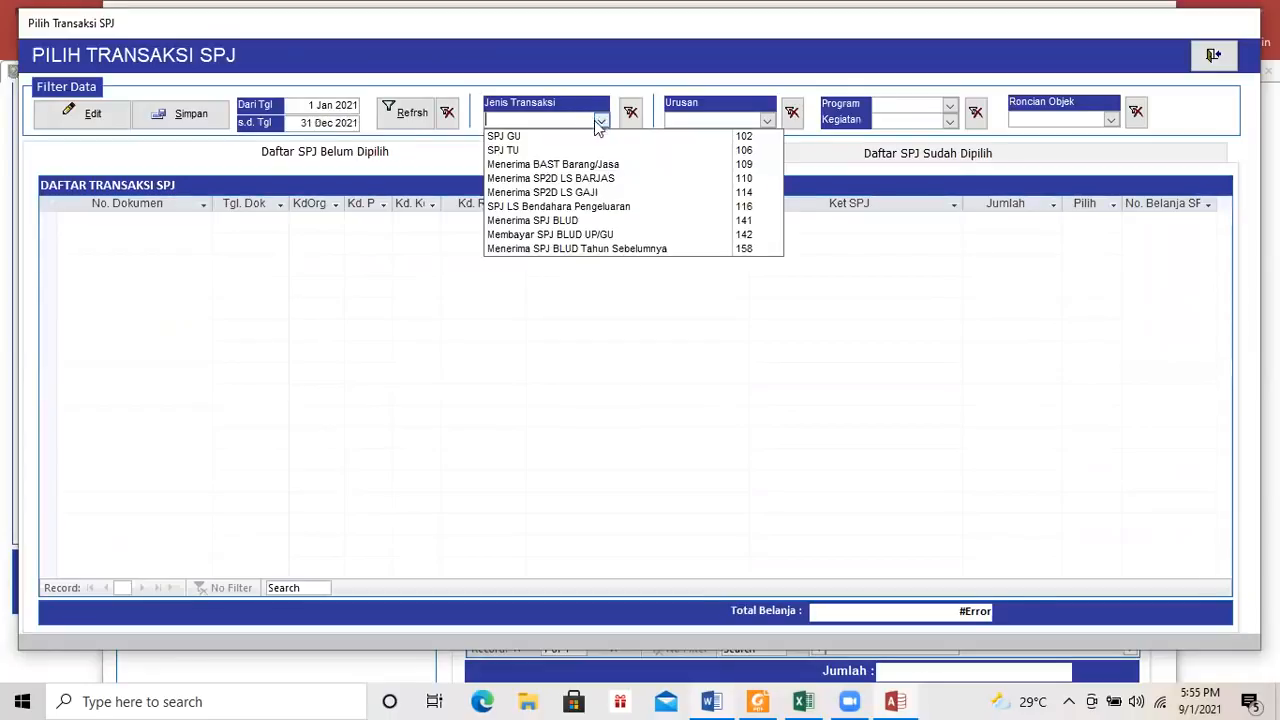
pyautogui.click(563, 165)
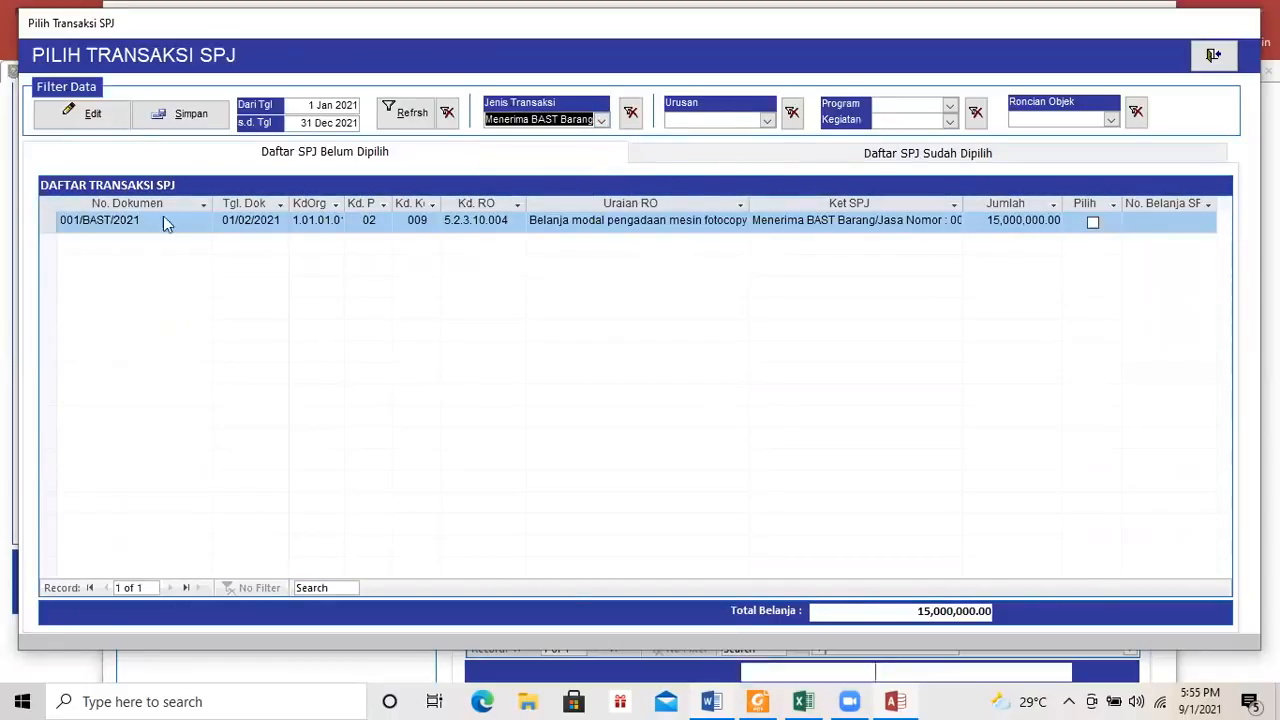
# Mark the 001/BAST/2021 entry as chosen, save the SPJ selection and return to the transaction form.
pyautogui.click(1083, 222)
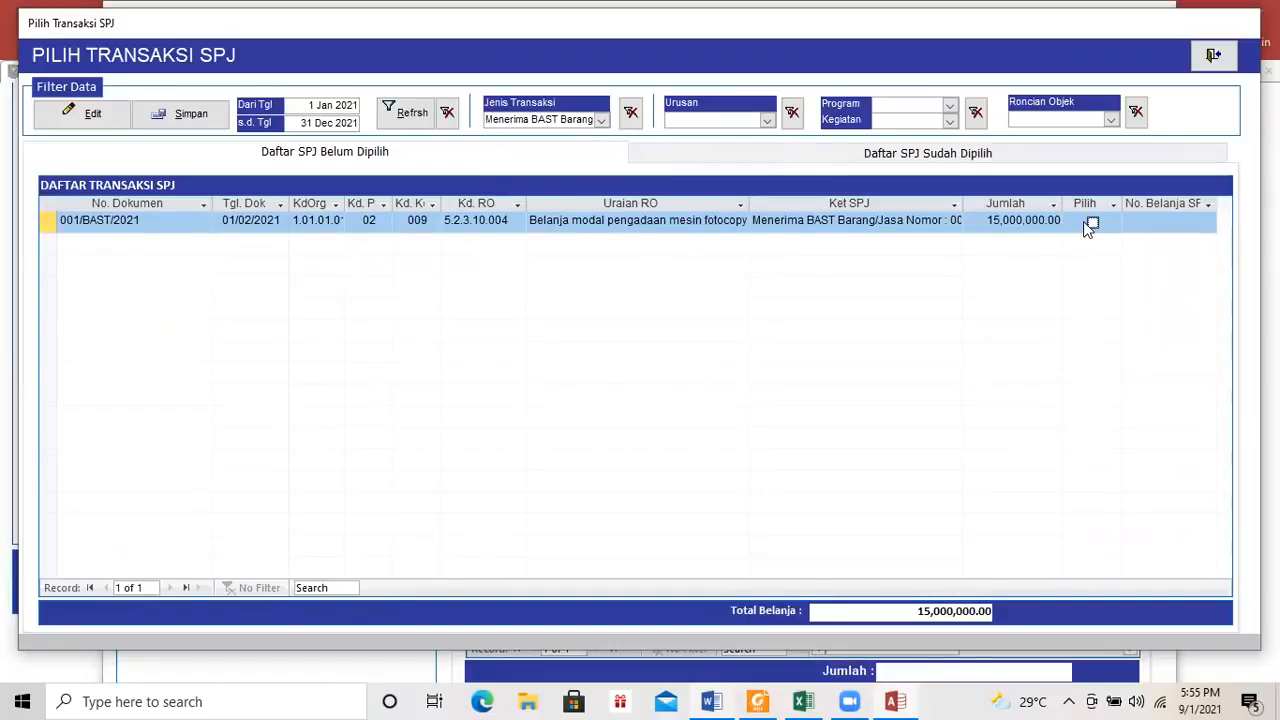
pyautogui.click(178, 114)
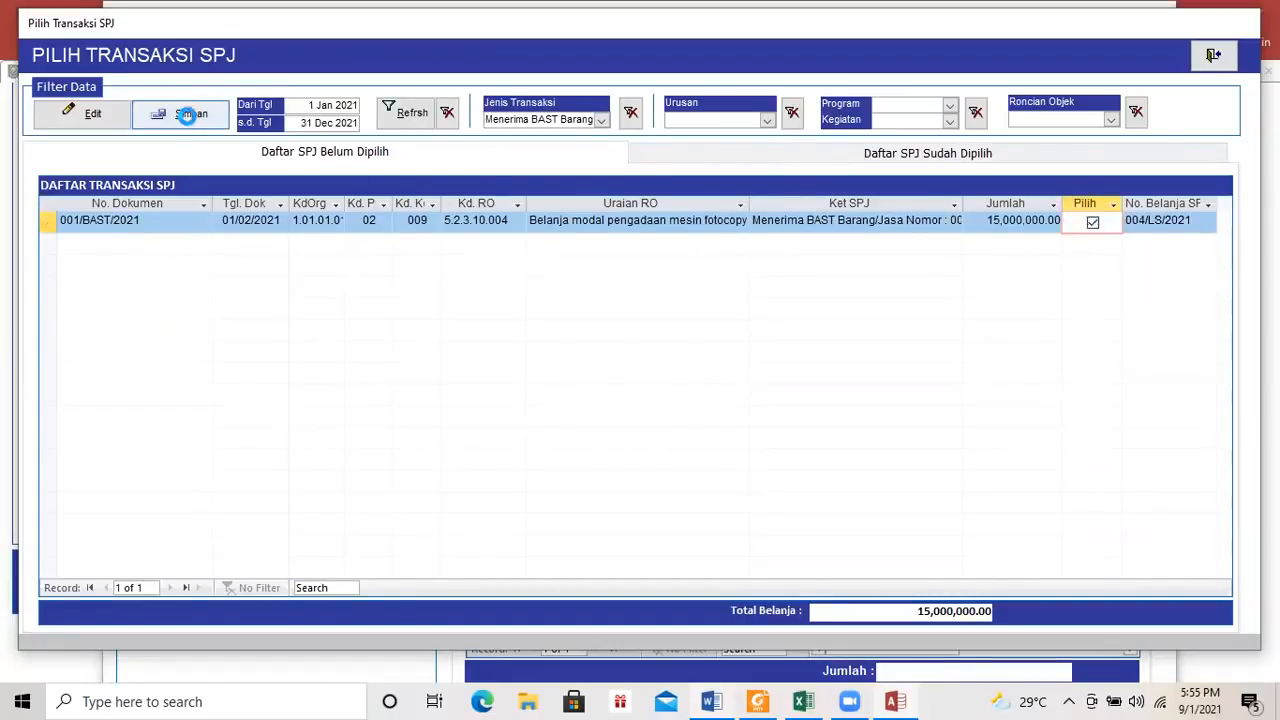
pyautogui.click(1210, 57)
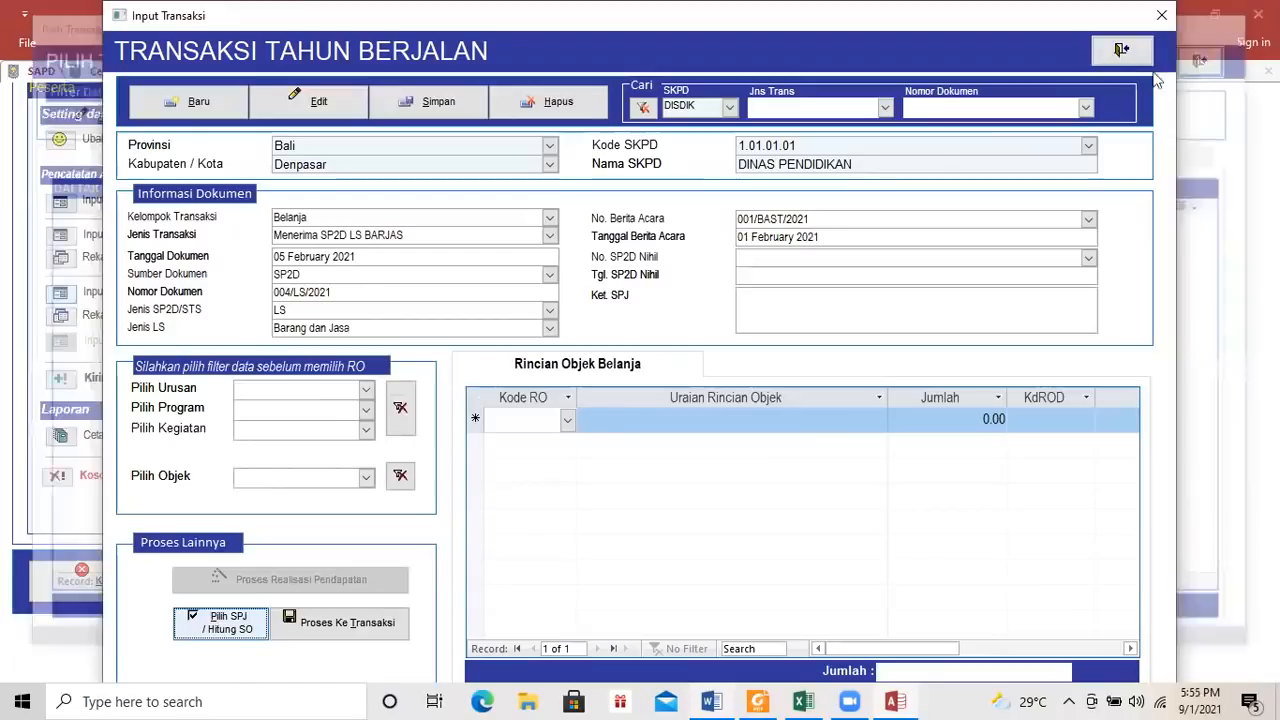
# Process the chosen SPJ into the Belanja transaction and save it, leaving a blank record ready for another entry.
pyautogui.click(335, 620)
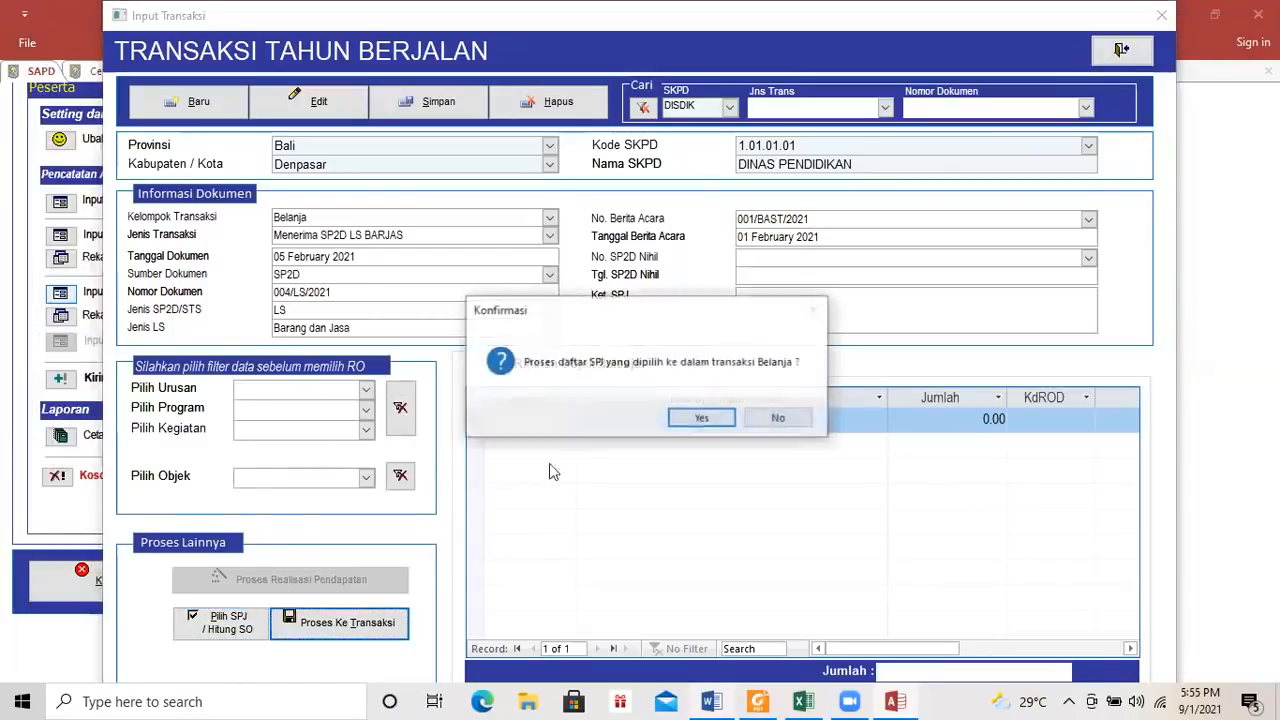
pyautogui.click(674, 414)
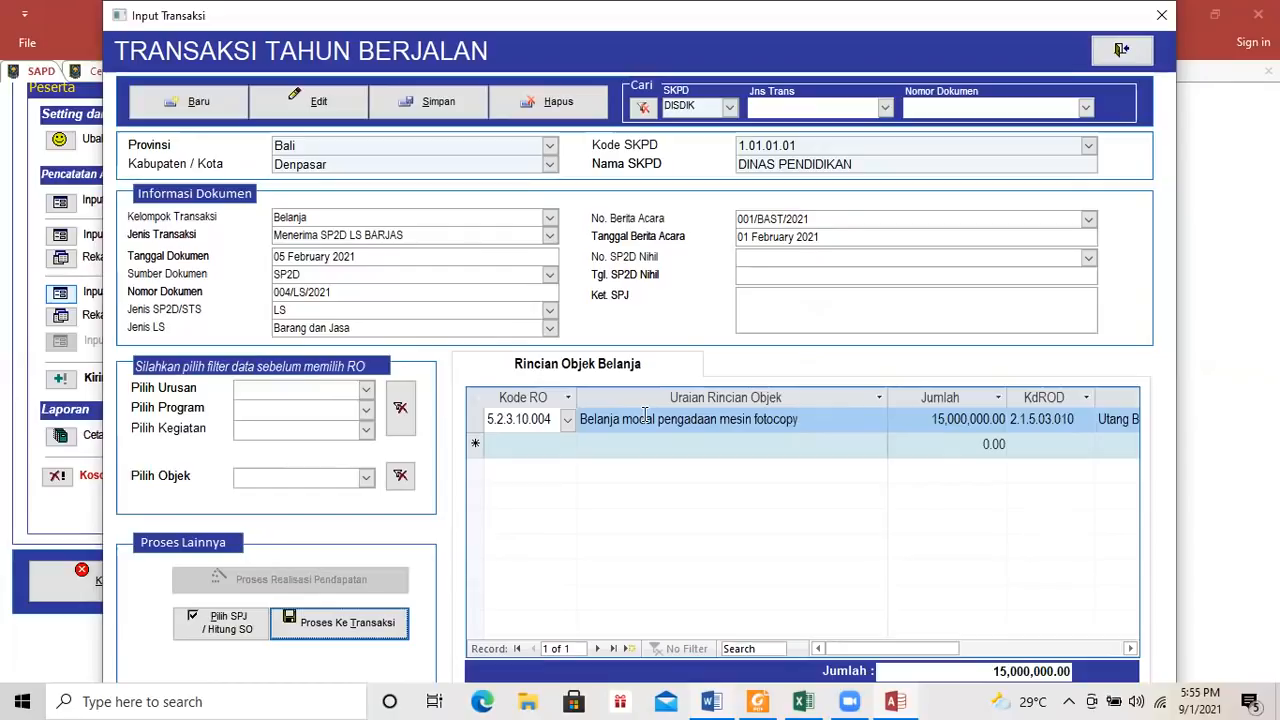
pyautogui.click(435, 99)
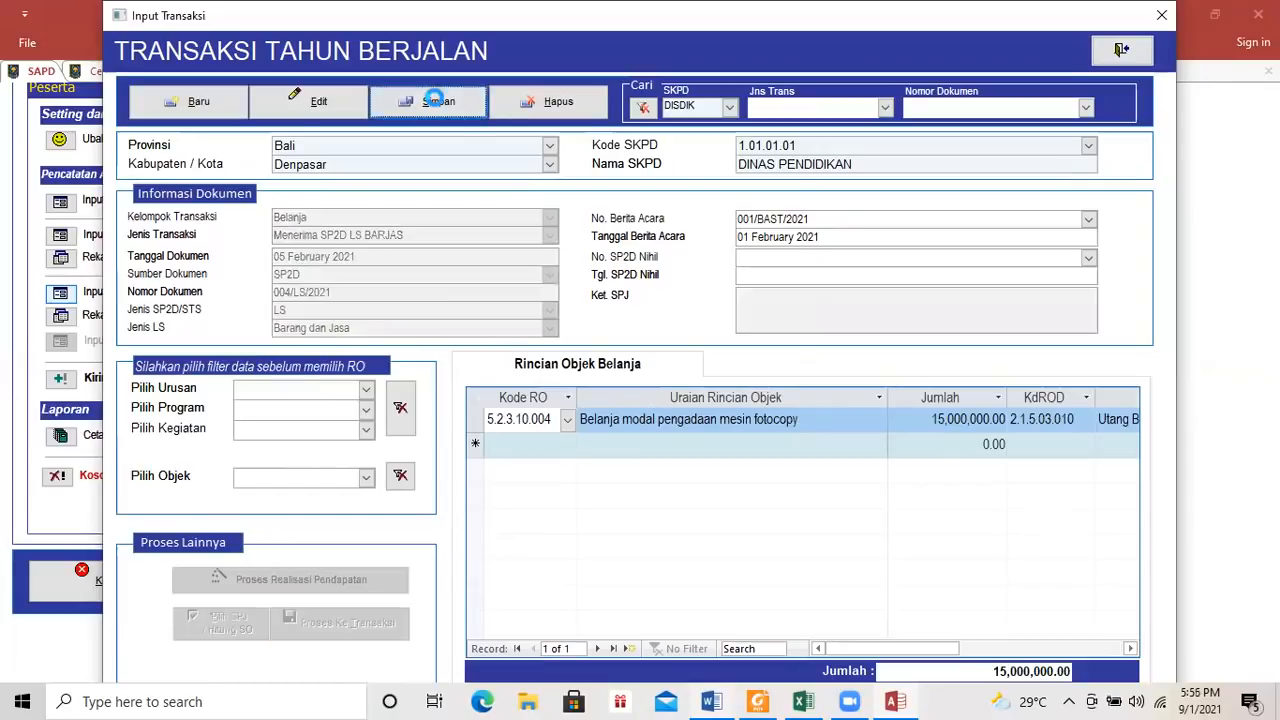
pyautogui.click(205, 105)
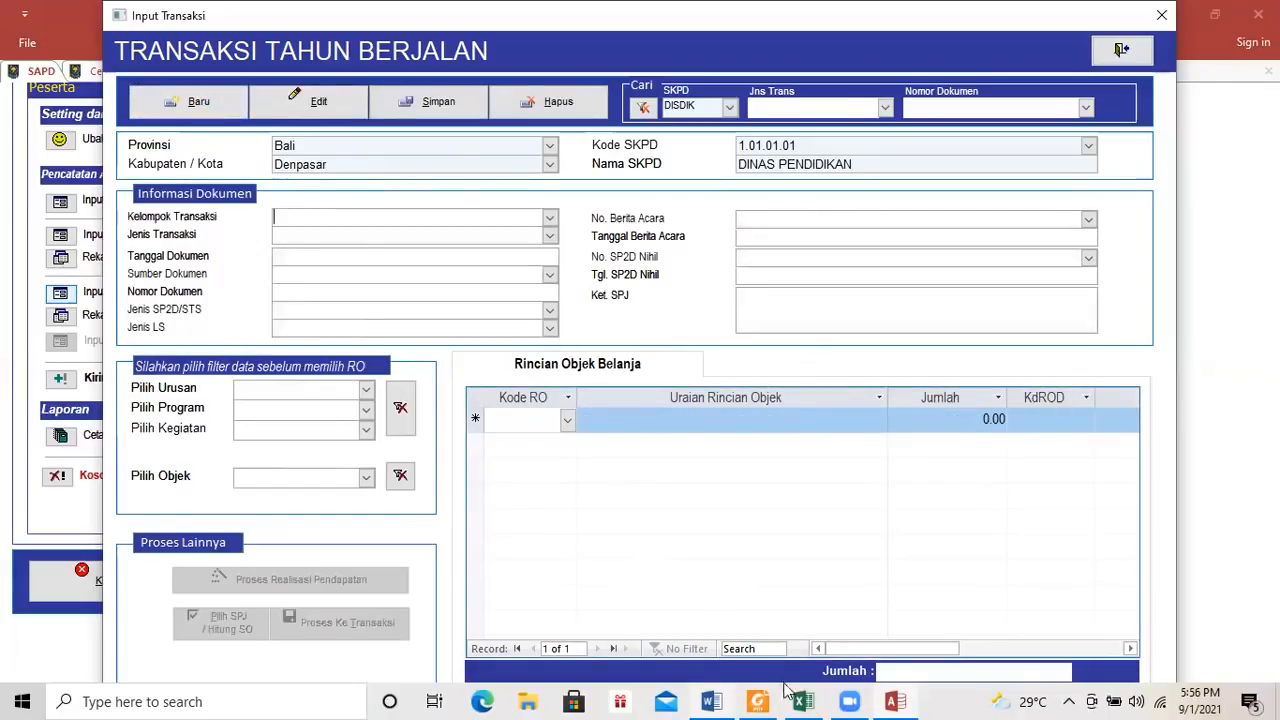
# In the Foxit PDF guide, tick rows 110 and 111 and underline Belanja SP2D in the LS Barjas transaction list.
pyautogui.hotkey('alt', 'Tab')
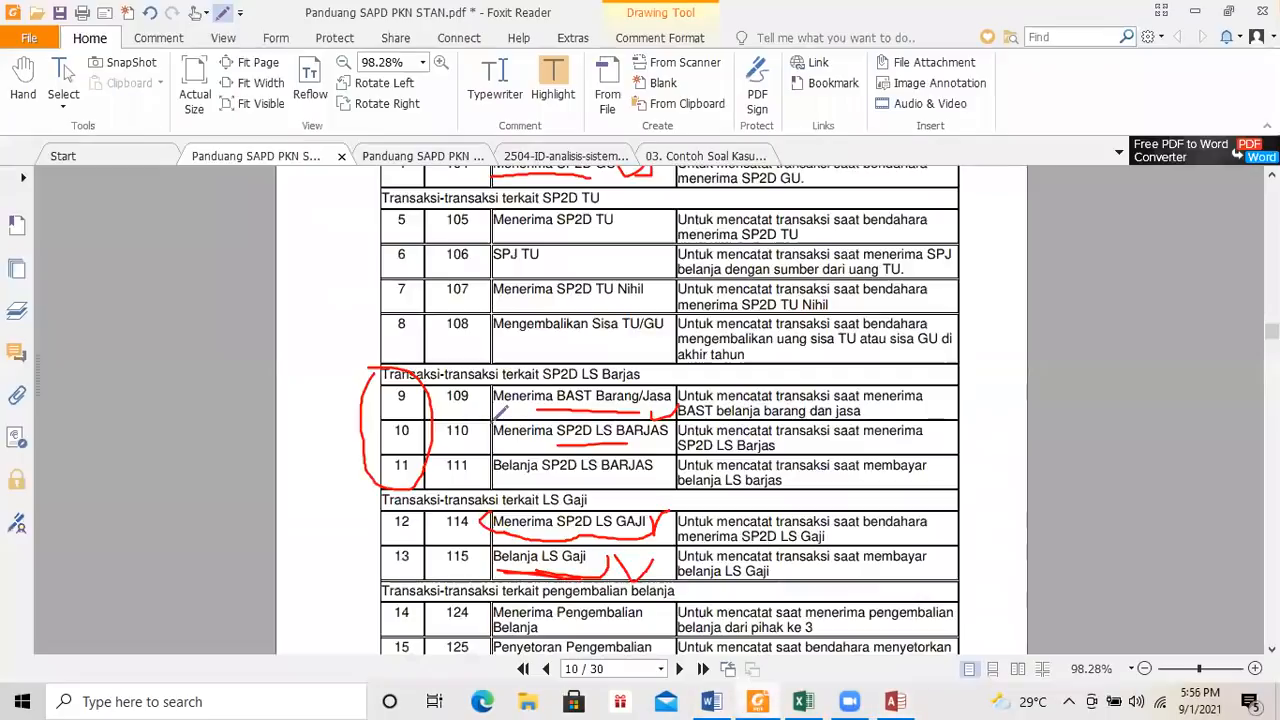
pyautogui.moveTo(478, 427); pyautogui.dragTo(500, 418)
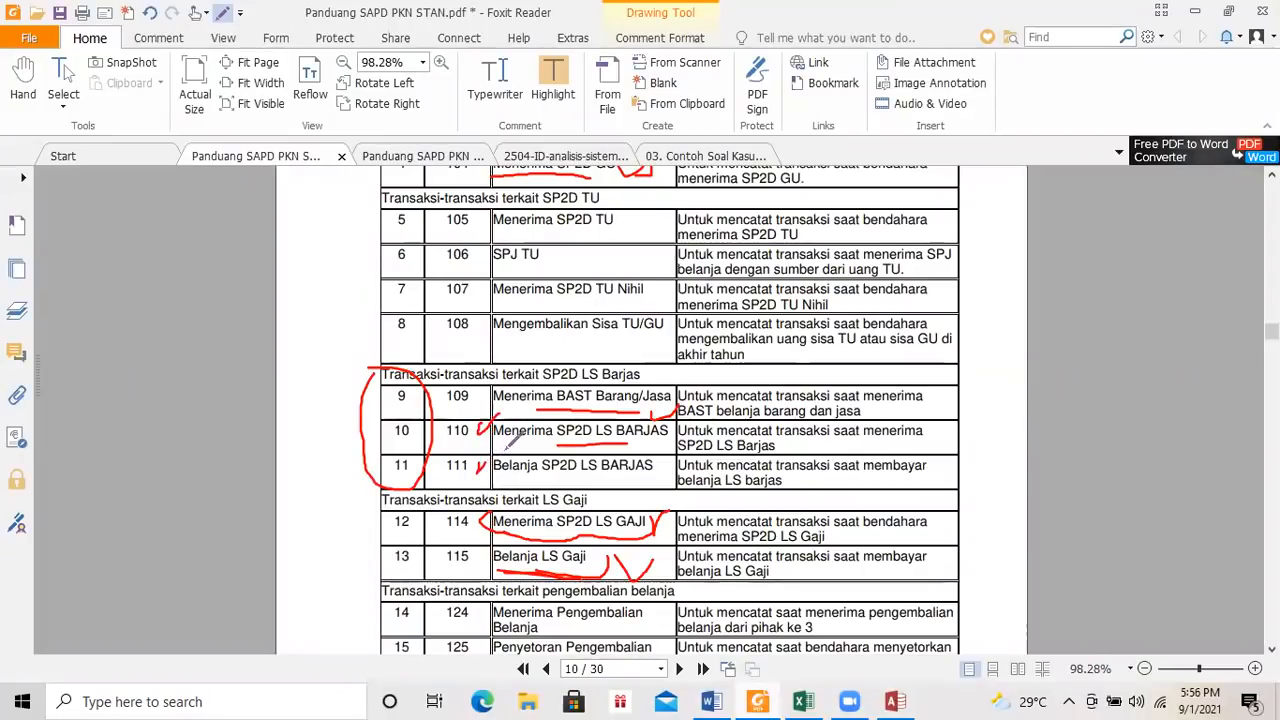
pyautogui.moveTo(516, 477); pyautogui.dragTo(567, 473)
# Return to SAPD and set Kelompok Transaksi to Belanja and Jenis Transaksi to Belanja SP2D LS BARJAS.
pyautogui.click(895, 701)
pyautogui.click(549, 217)
pyautogui.click(535, 252)
pyautogui.click(549, 235)
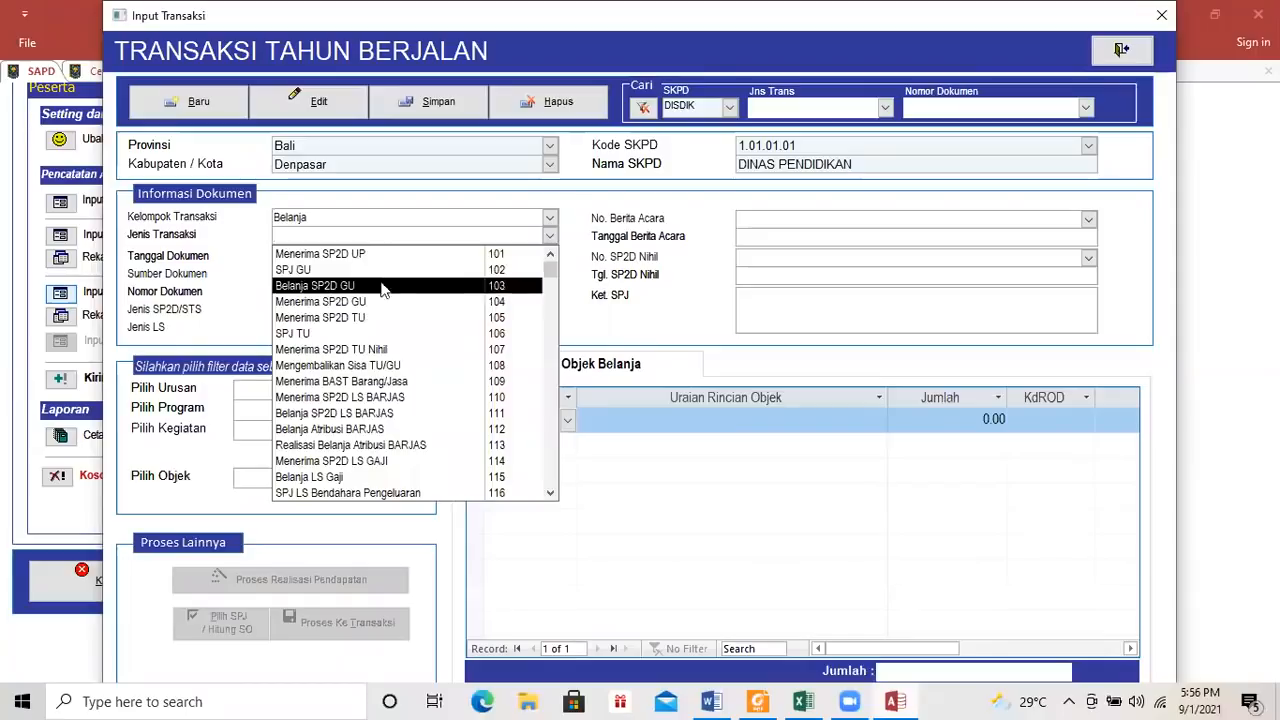
pyautogui.click(347, 412)
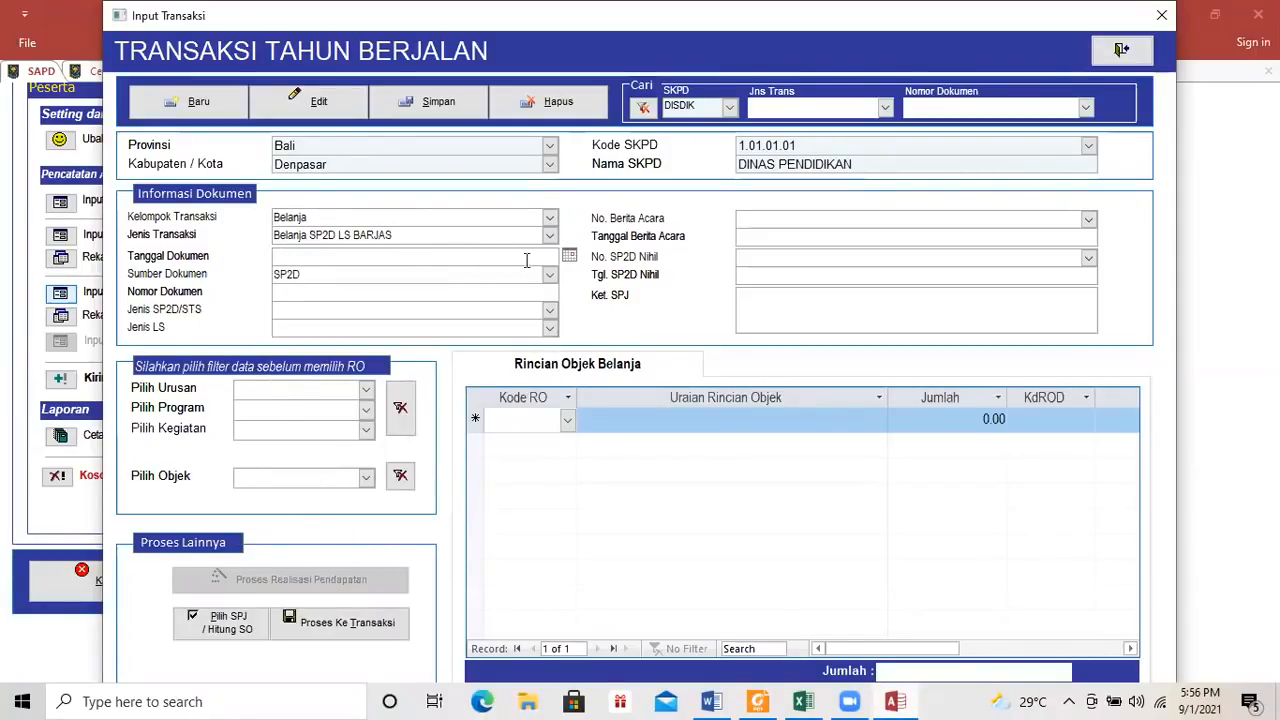
# Set Tanggal Dokumen to 5 February 2021 and Nomor Dokumen to 004/LS/2021, following item f of the Word exercise.
pyautogui.hotkey('alt', 'Tab')
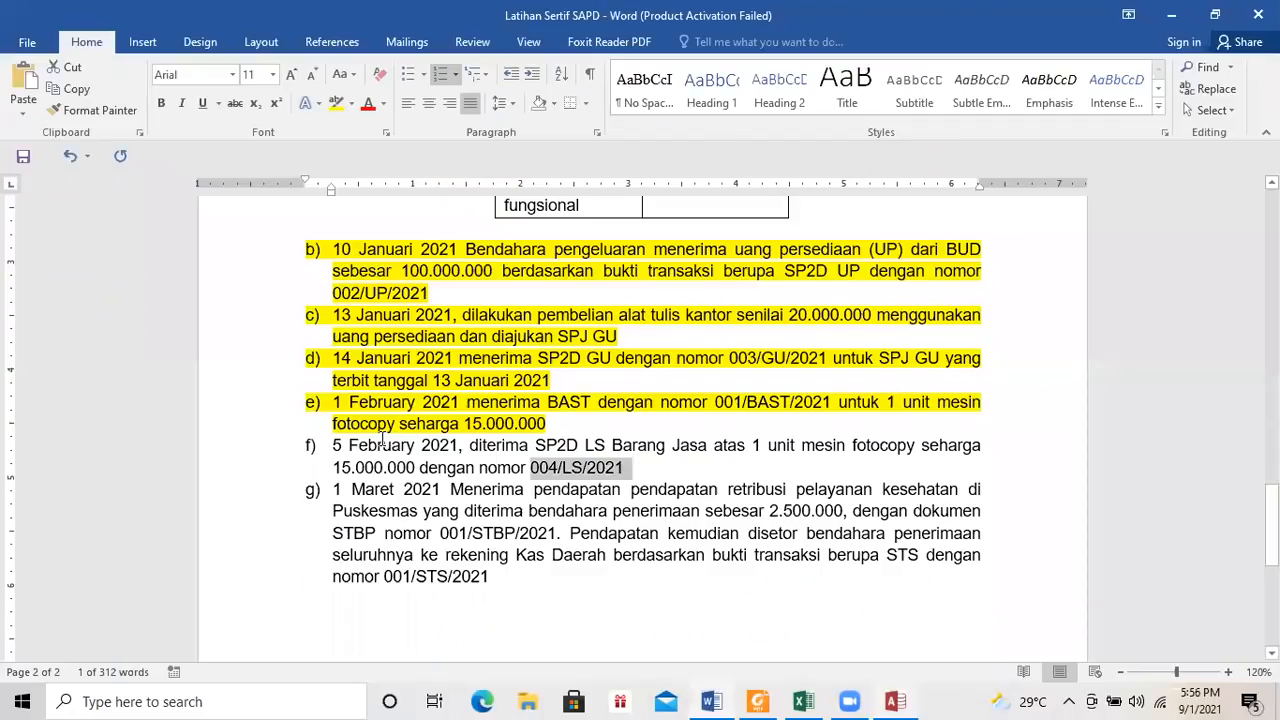
pyautogui.click(381, 441)
pyautogui.hotkey('alt', 'Tab')
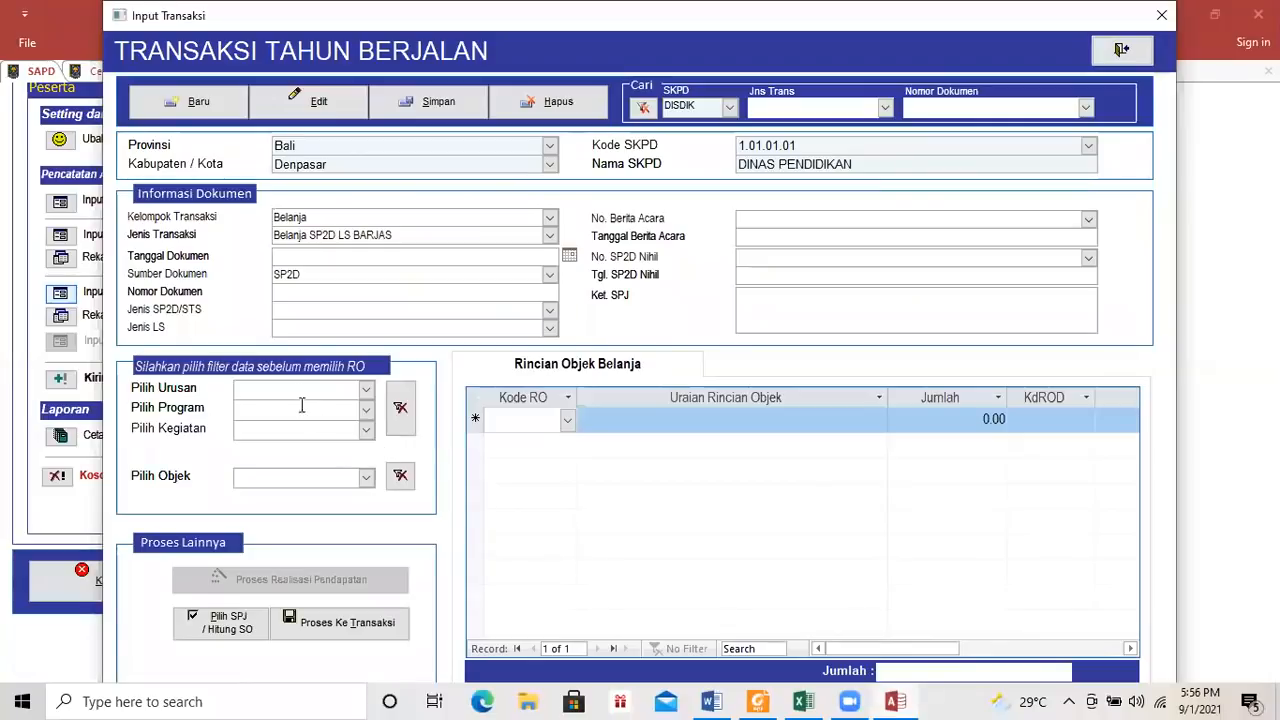
pyautogui.write('feb 21')
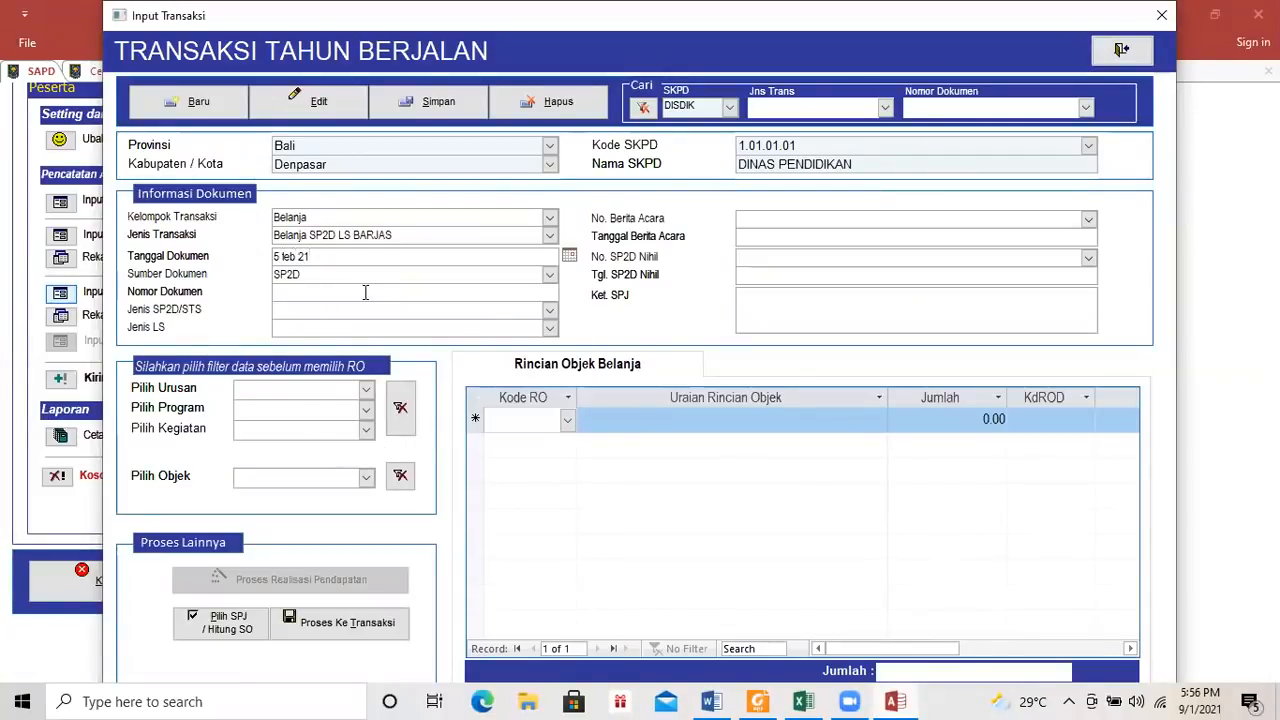
pyautogui.press('Tab')
pyautogui.click(504, 292)
pyautogui.write('004/LS/2021')
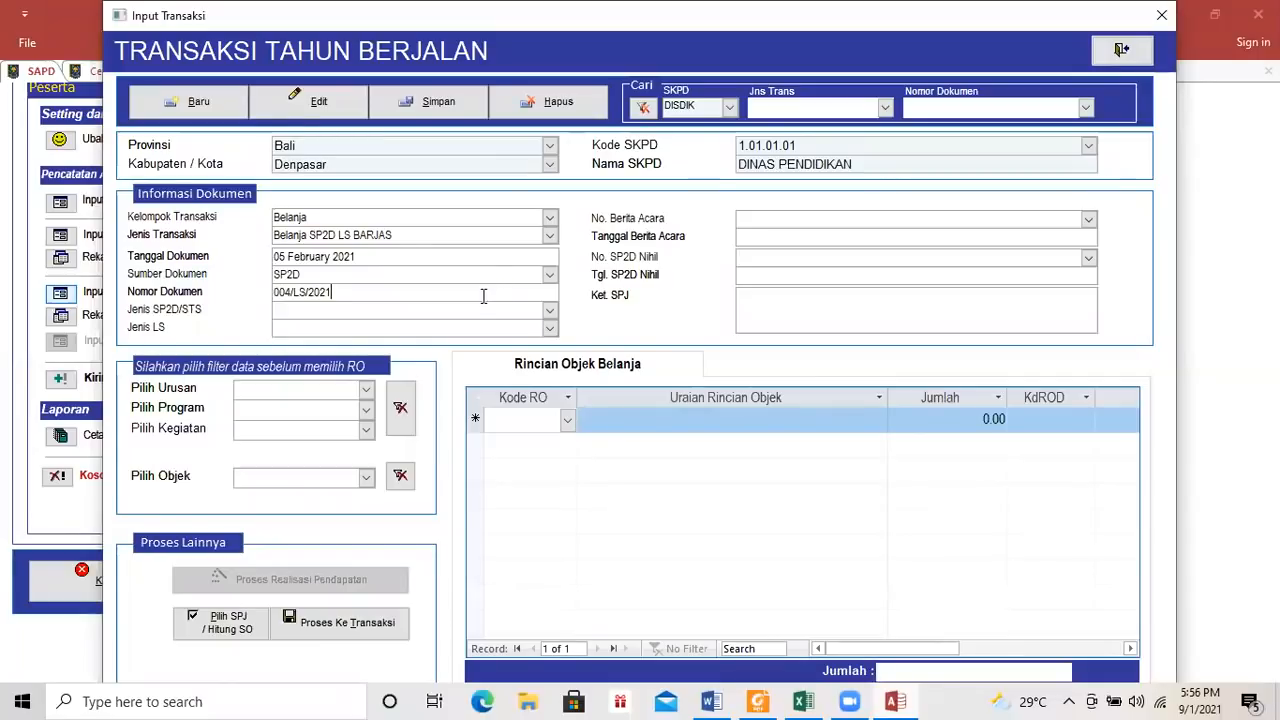
# Classify the expenditure as LS with Jenis LS Barang dan Jasa and link it to No. Berita Acara 001/BAST/2021.
pyautogui.click(549, 311)
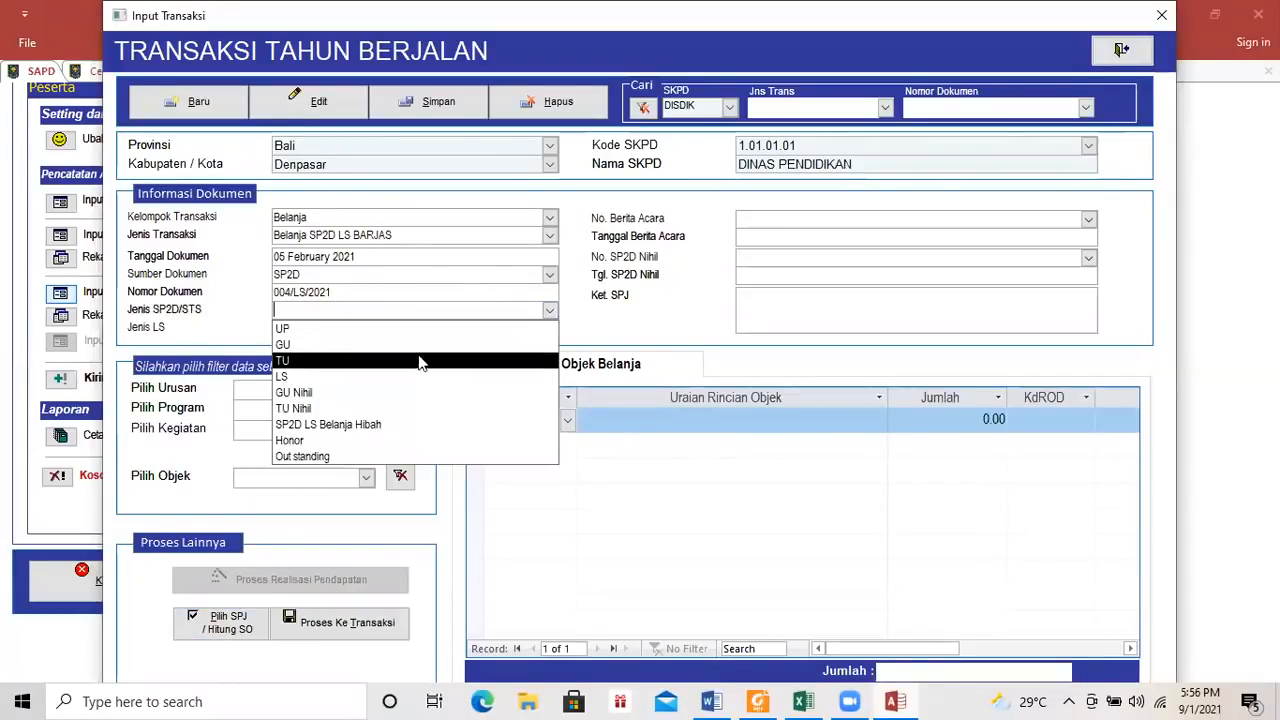
pyautogui.click(393, 377)
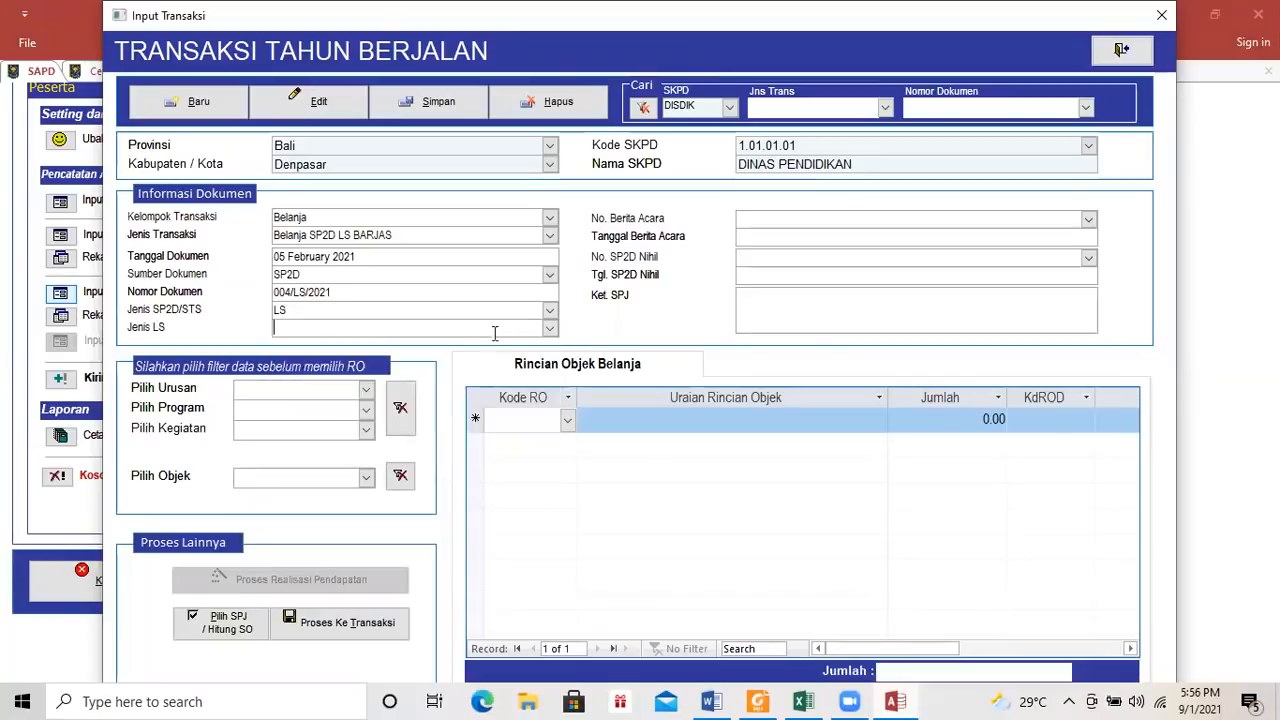
pyautogui.click(549, 329)
pyautogui.click(522, 366)
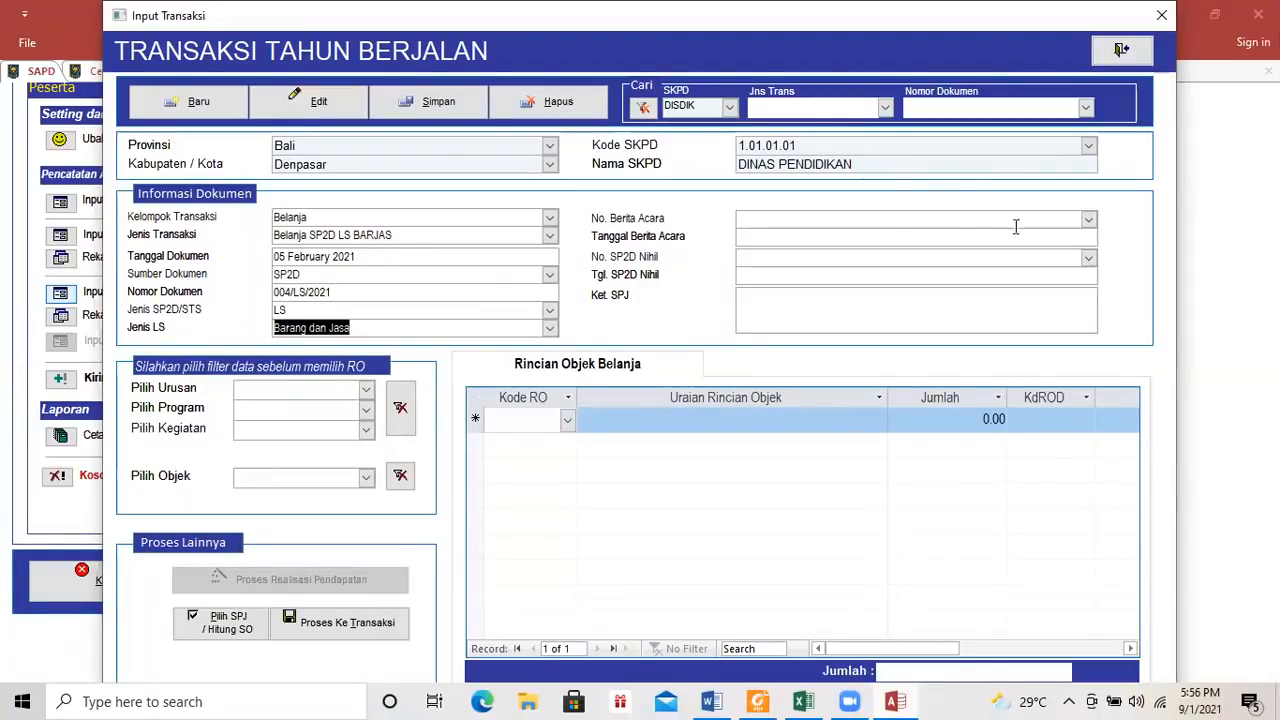
pyautogui.click(1087, 219)
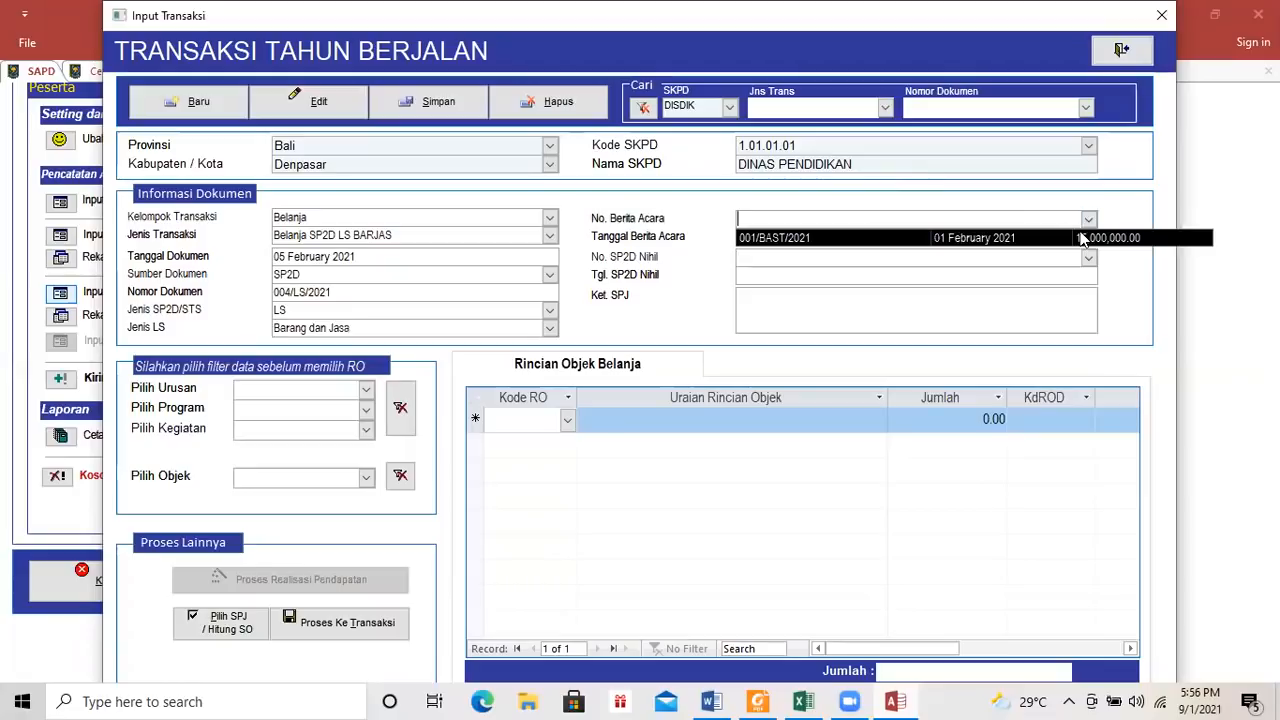
pyautogui.click(980, 238)
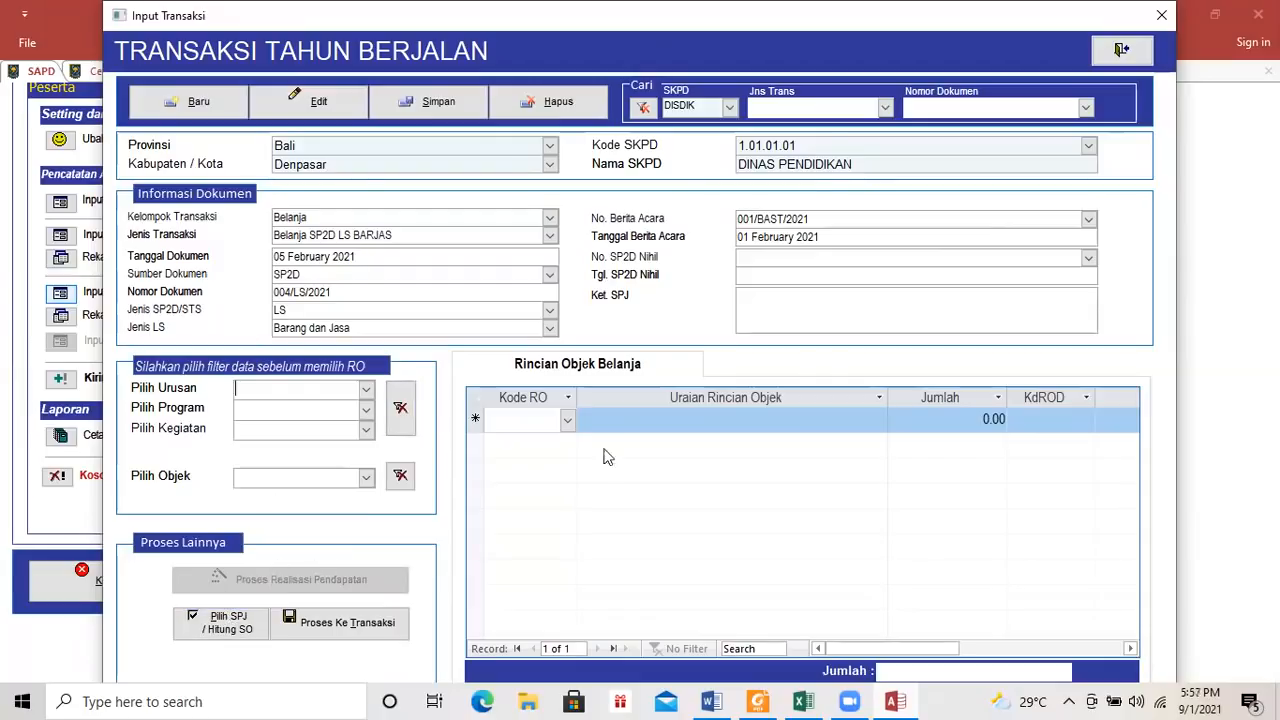
# Filter the SPJ selection list from 1 Jan 2021 to 31 Dec 2021 by Jenis Transaksi Menerima SP2D LS BARJAS.
pyautogui.click(241, 610)
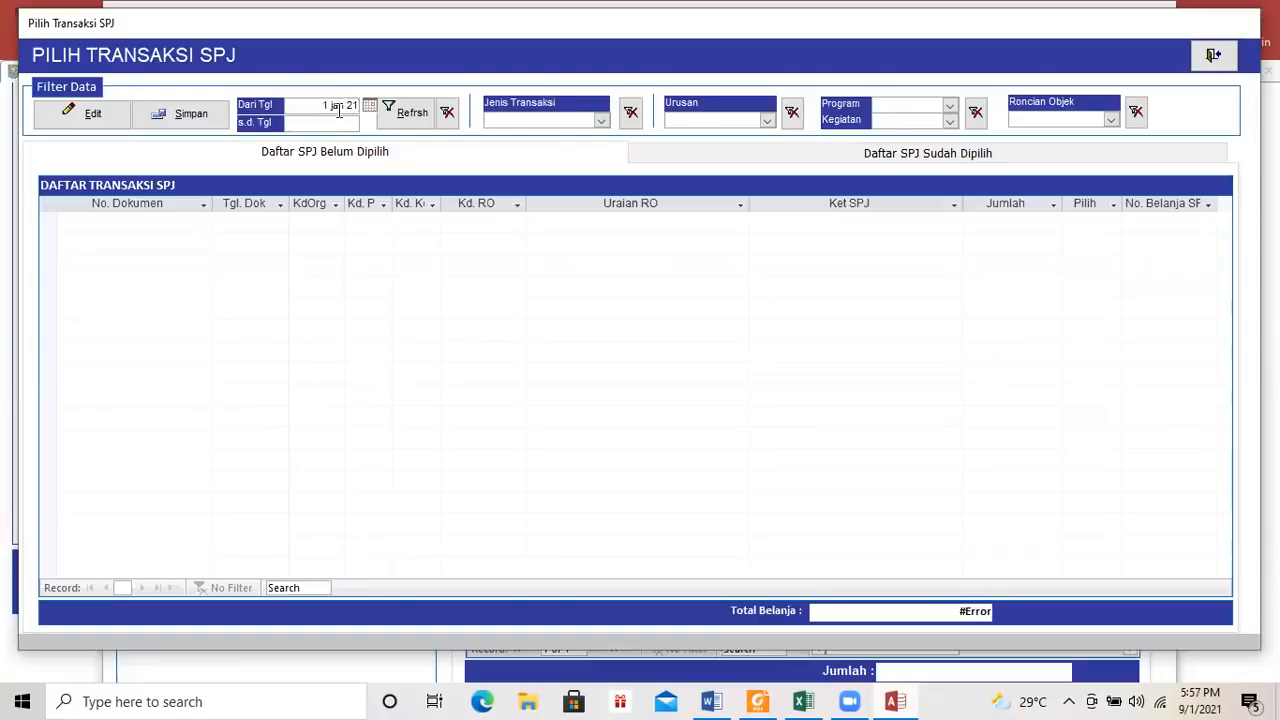
pyautogui.click(336, 120)
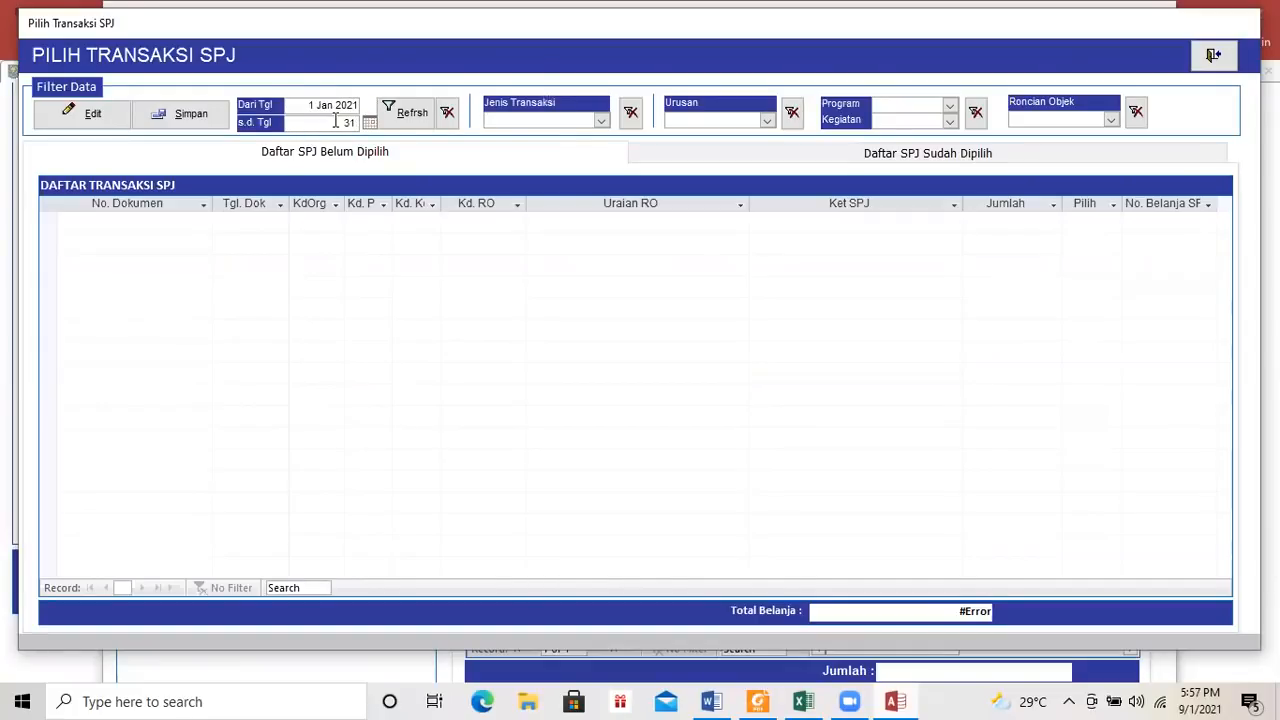
pyautogui.write('31 dec 21')
pyautogui.click(601, 120)
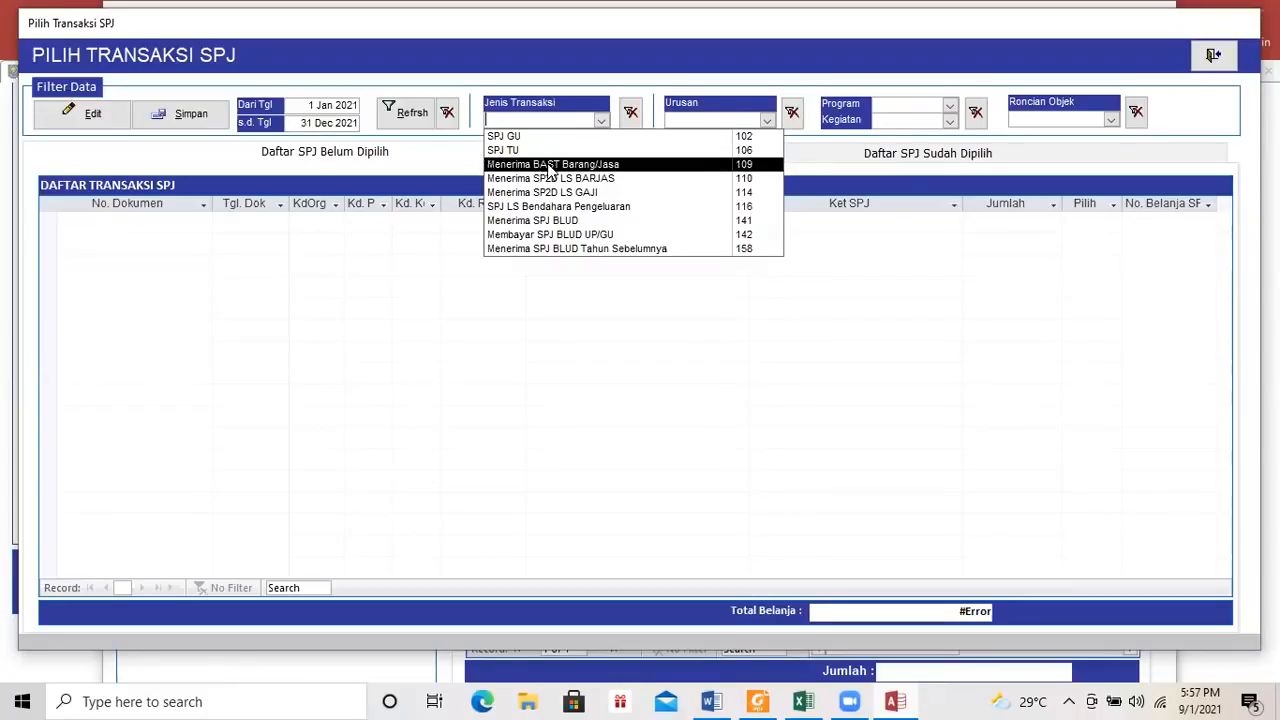
pyautogui.click(597, 180)
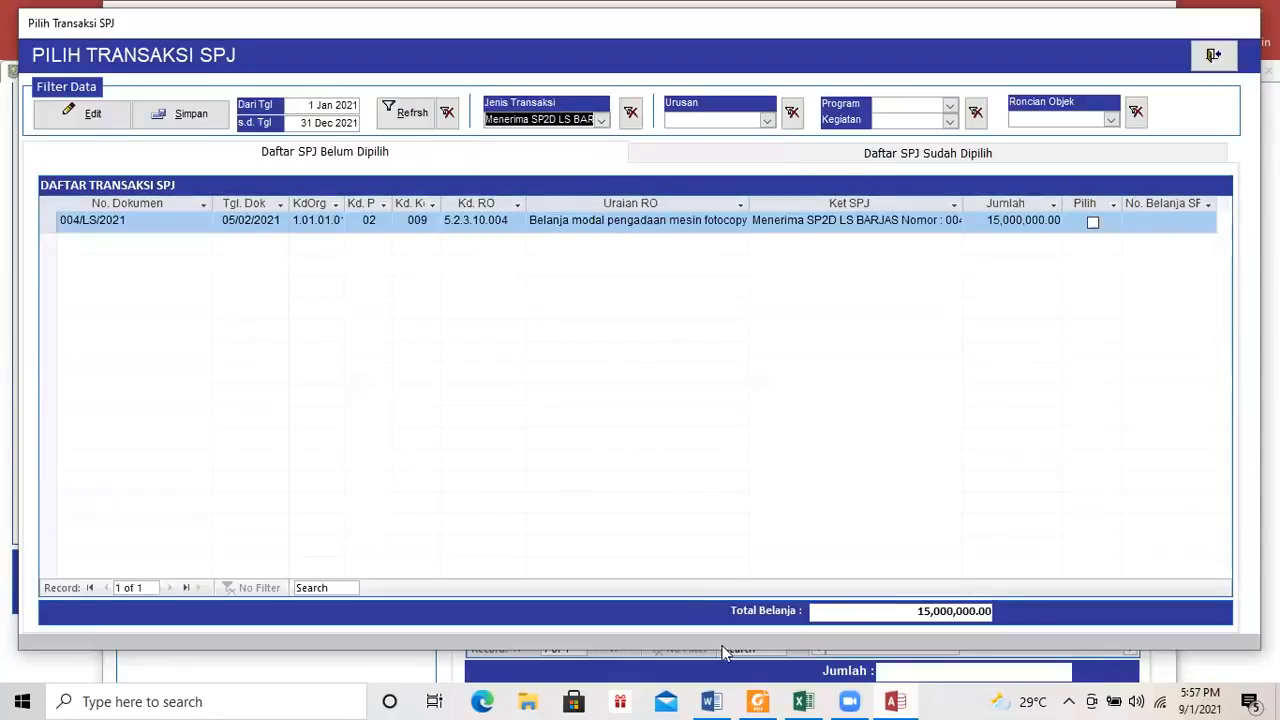
# In the Foxit PDF guide, underline Menerima SP2D in row 110 of the transaction list.
pyautogui.click(754, 701)
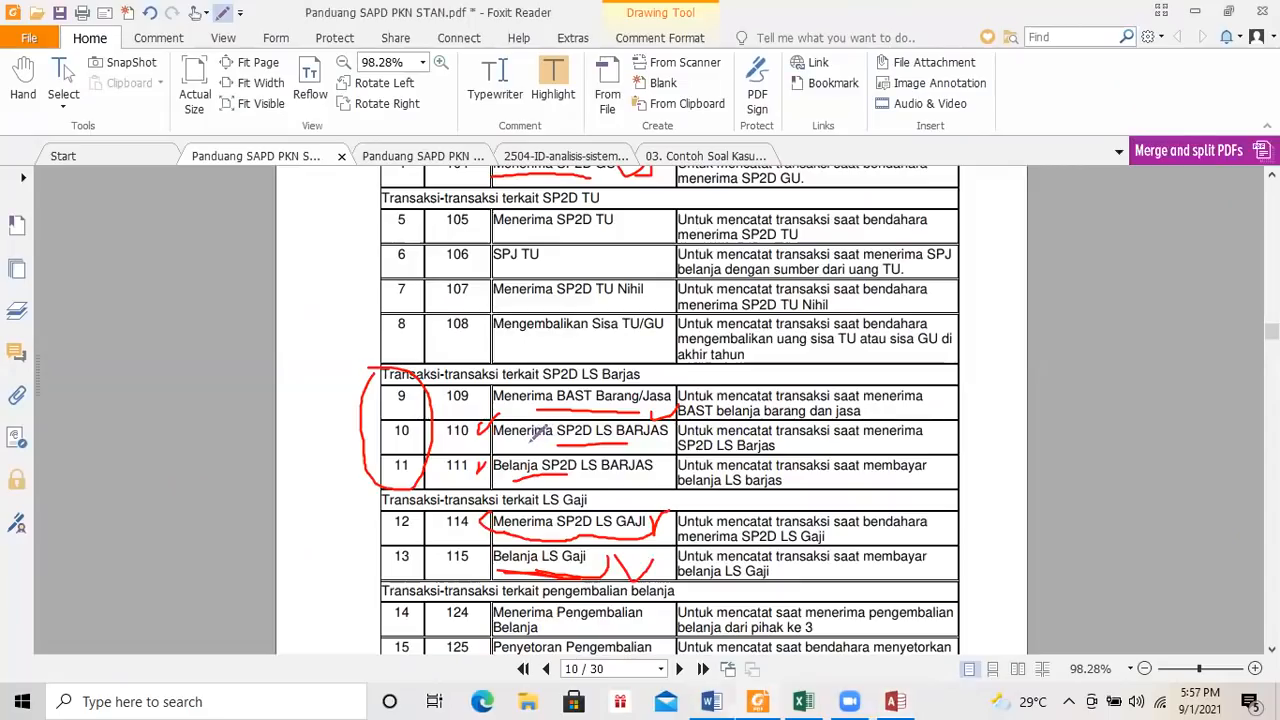
pyautogui.moveTo(520, 442); pyautogui.dragTo(573, 446)
# Sketch linking arrows from row 110 to 109 and from row 111 to 110 in the guide, undoing each.
pyautogui.moveTo(478, 435)
pyautogui.mouseDown()
pyautogui.moveTo(477, 401)
pyautogui.moveTo(496, 399)
pyautogui.mouseUp()
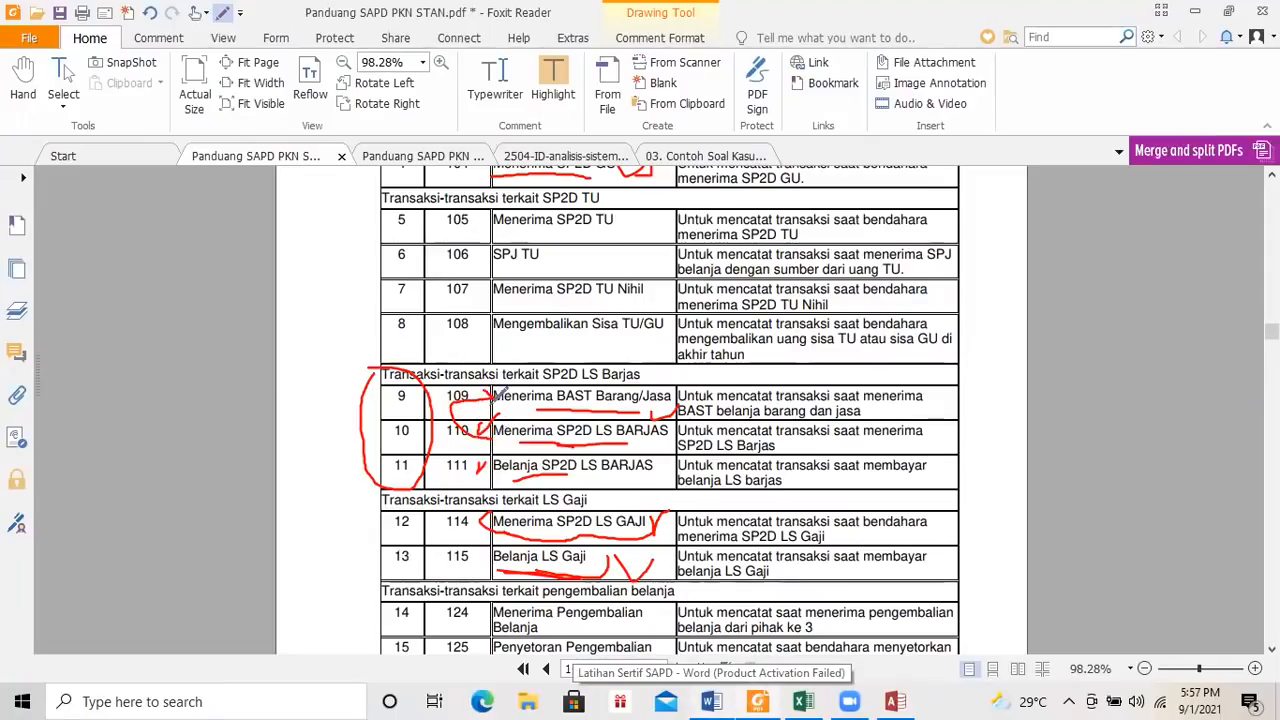
pyautogui.hotkey('ctrl', 'z')
pyautogui.hotkey('ctrl', 'z')
pyautogui.moveTo(502, 481)
pyautogui.mouseDown()
pyautogui.moveTo(526, 482)
pyautogui.moveTo(464, 466)
pyautogui.moveTo(487, 430)
pyautogui.mouseUp()
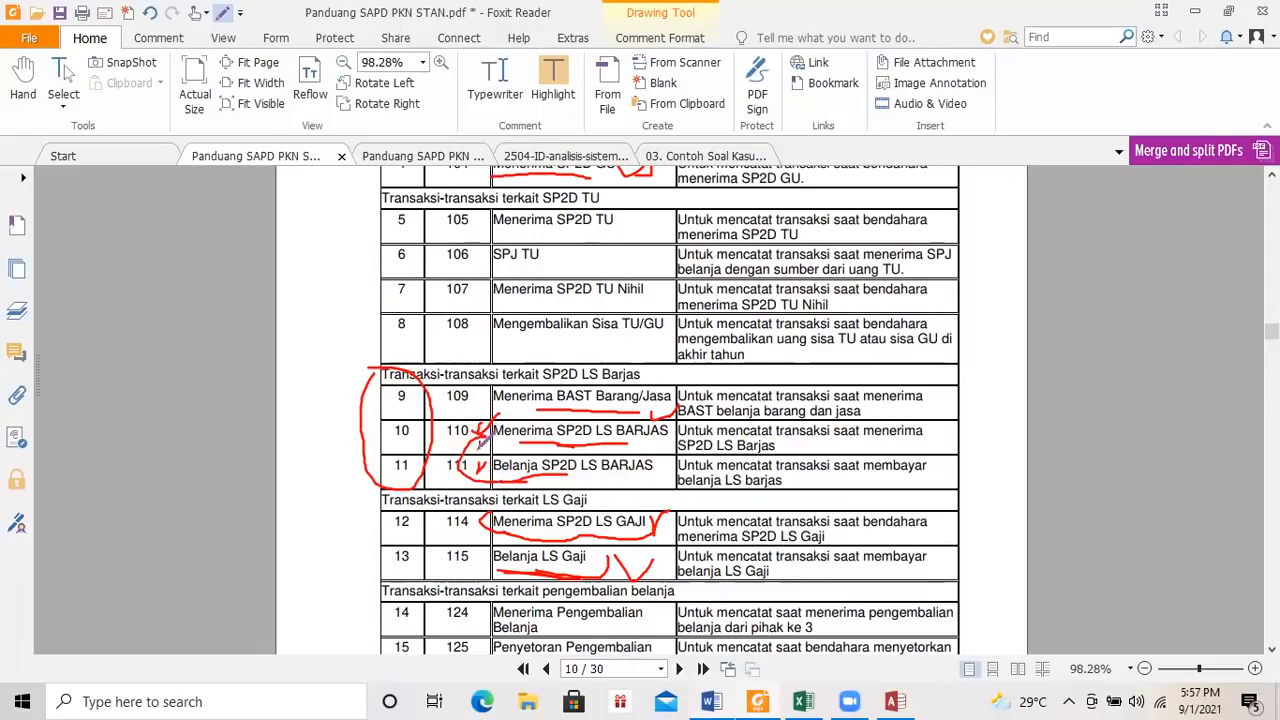
pyautogui.hotkey('ctrl', 'z')
pyautogui.hotkey('ctrl', 'z')
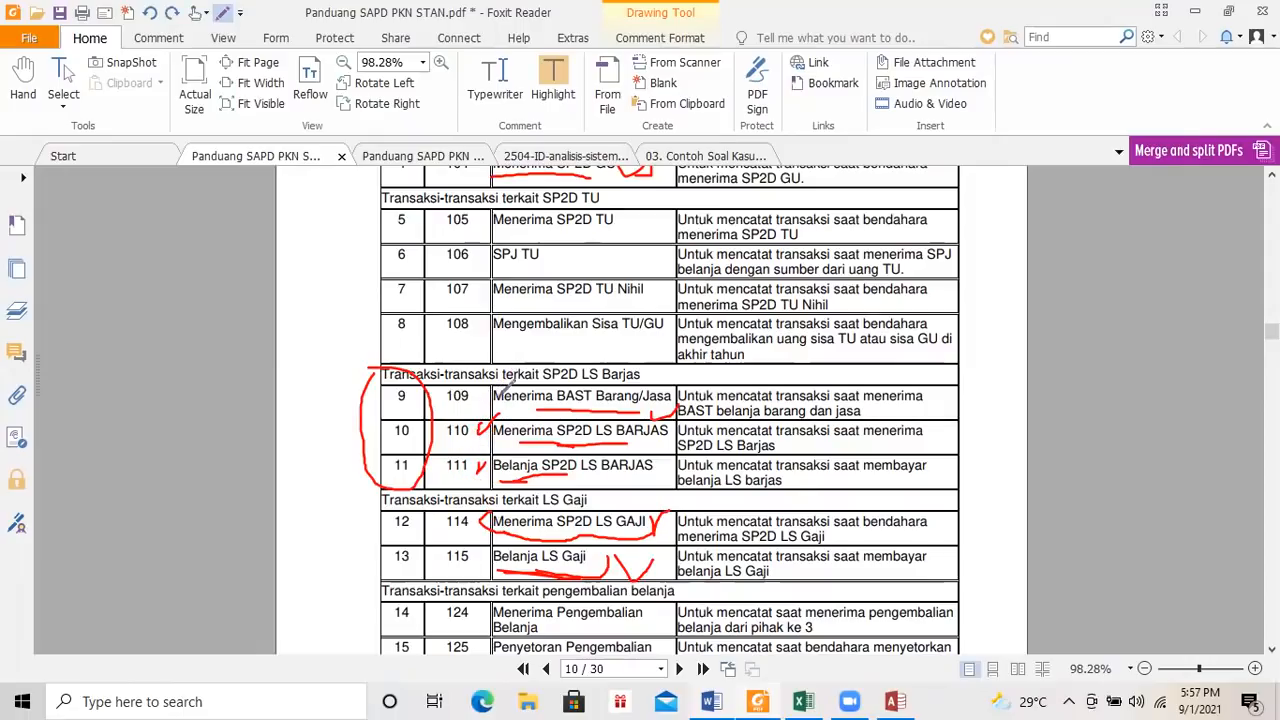
# In the guide's transaction list, add red pencil strokes under Belanja in row 111 and Menerima in row 109.
pyautogui.moveTo(542, 466); pyautogui.dragTo(498, 484)
pyautogui.moveTo(497, 410); pyautogui.dragTo(545, 410)
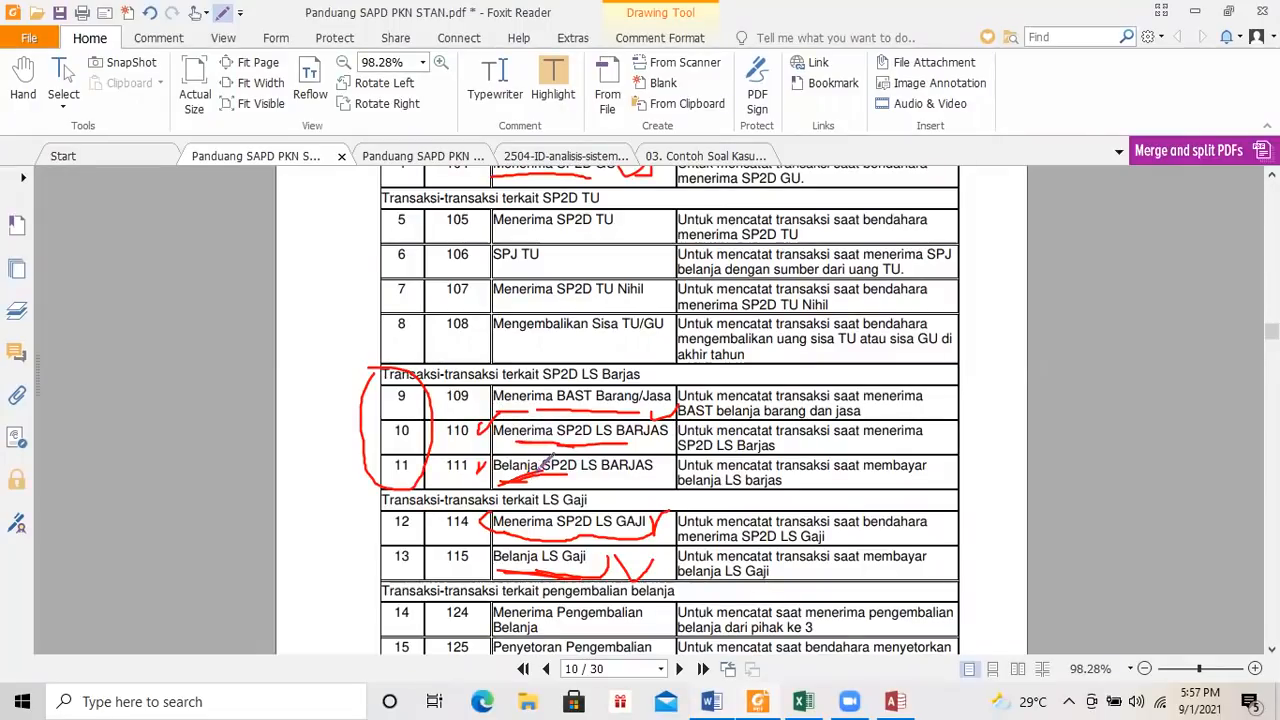
# Switch to SAPD and reselect Menerima SP2D LS BARJAS as the Jenis Transaksi filter for the SPJ list.
pyautogui.hotkey('alt', 'Tab')
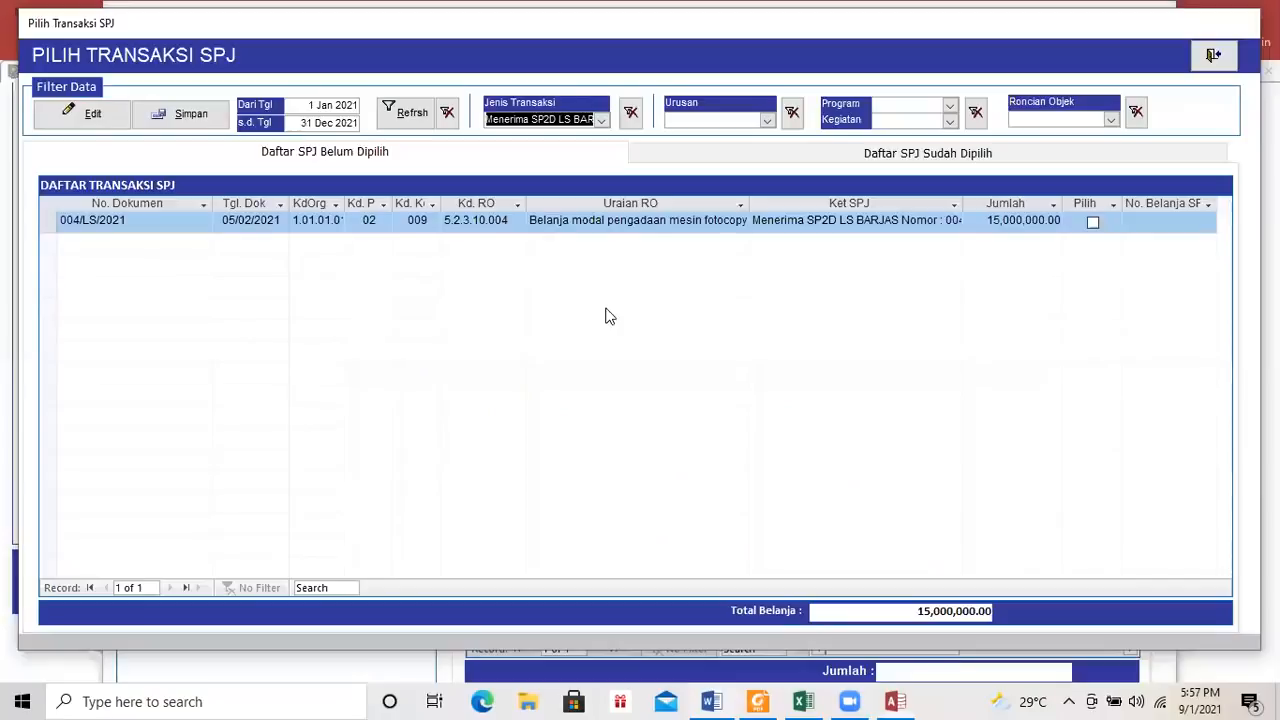
pyautogui.click(599, 122)
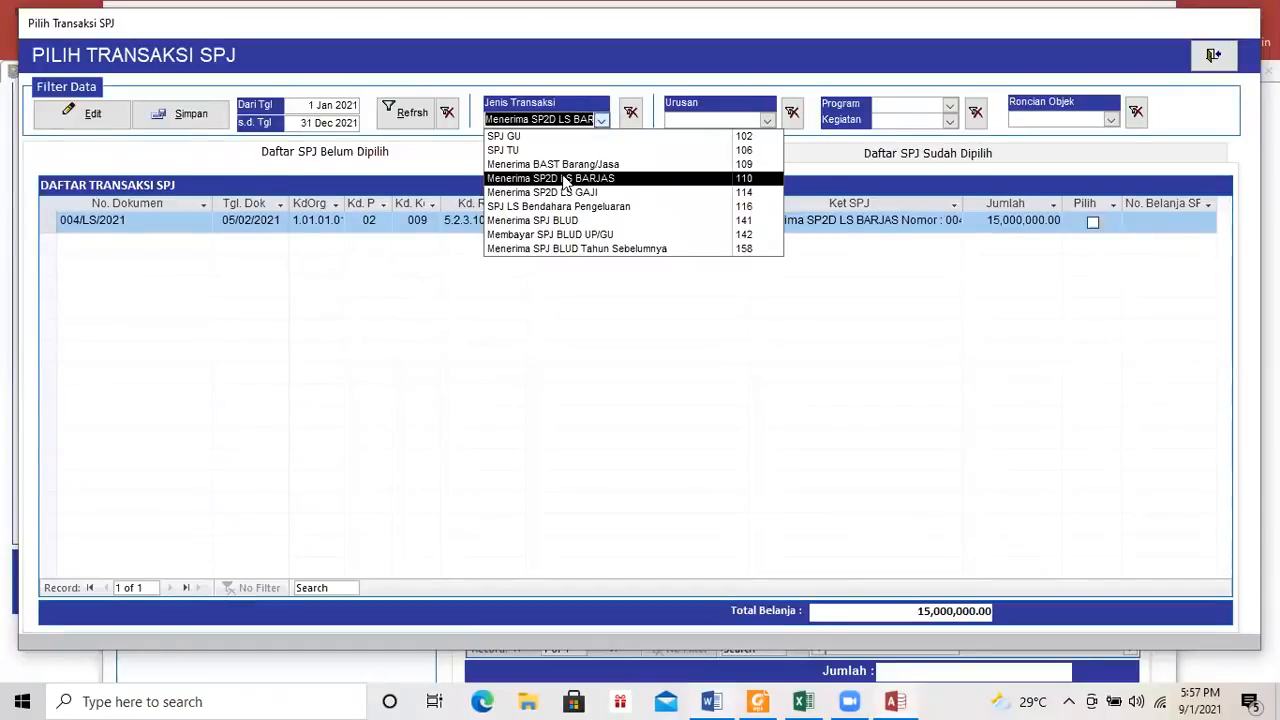
pyautogui.click(565, 180)
# In the Foxit PDF guide, underline Belanja SP2D in row 111 again and sketch a link to row 110, undoing the link.
pyautogui.hotkey('alt', 'Tab')
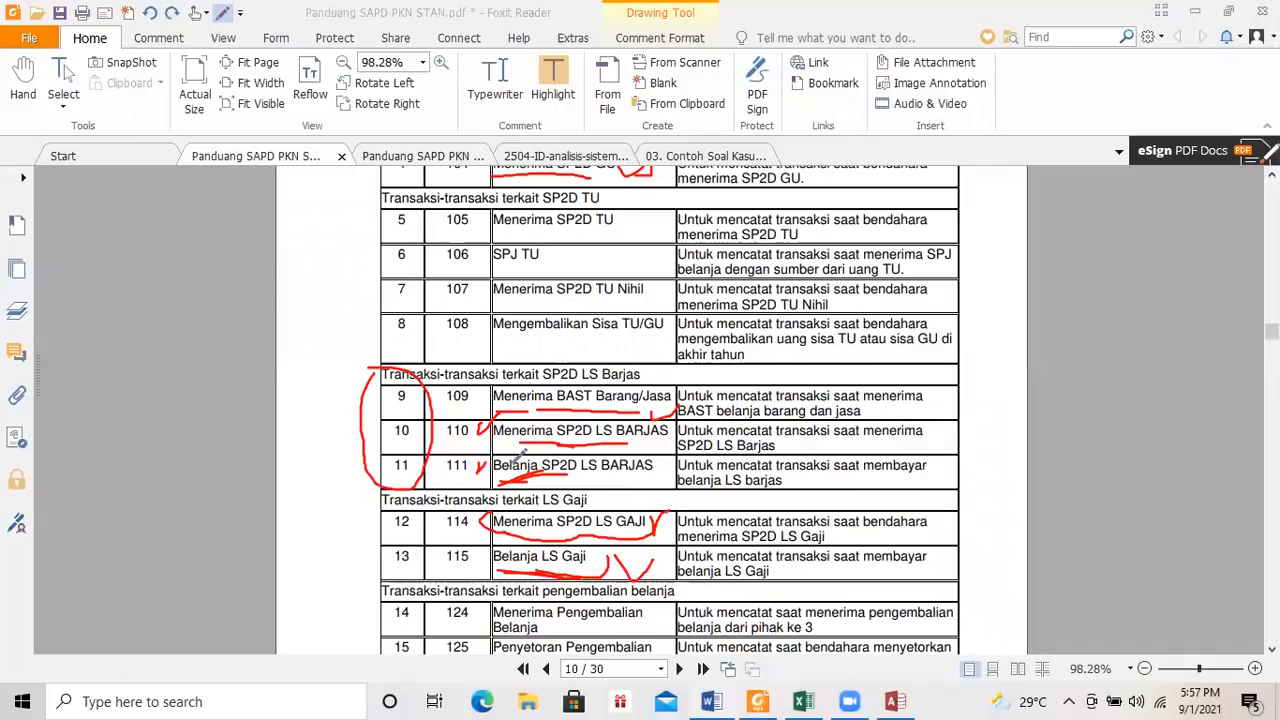
pyautogui.moveTo(566, 476)
pyautogui.mouseDown()
pyautogui.moveTo(510, 479)
pyautogui.moveTo(482, 434)
pyautogui.mouseUp()
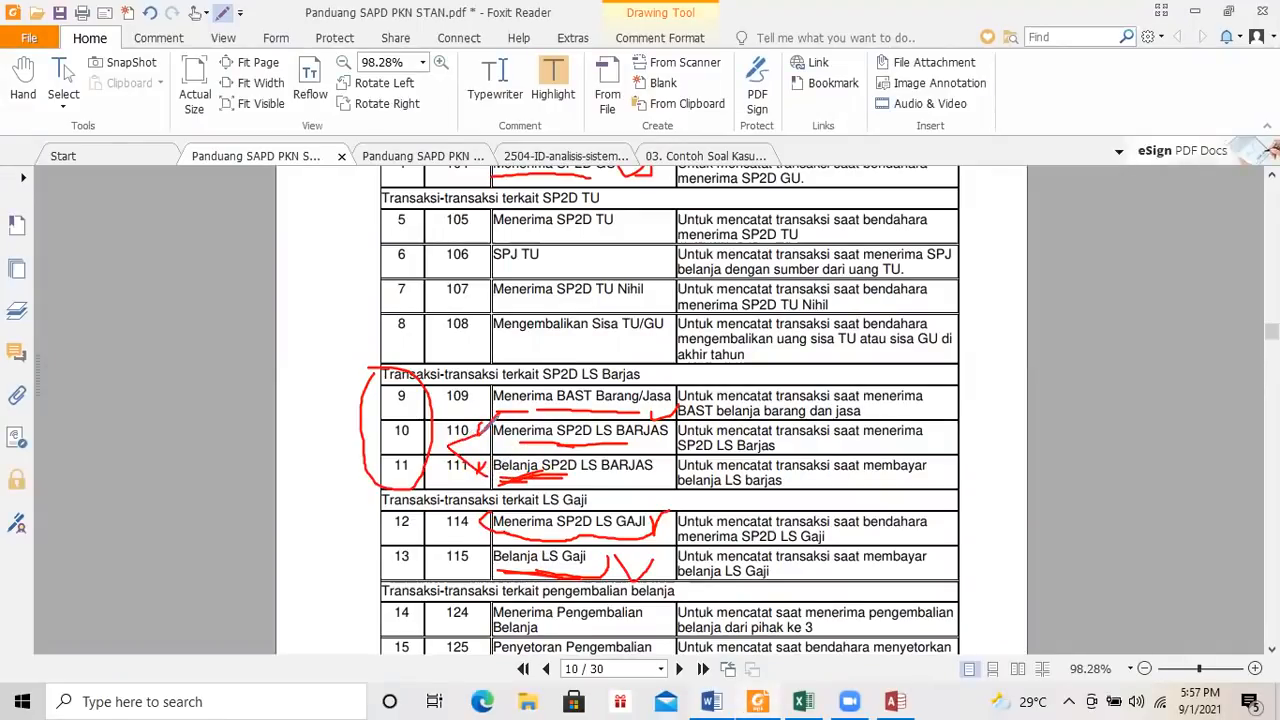
pyautogui.hotkey('ctrl', 'z')
# In SAPD, mark SPJ document 004/LS/2021 for the photocopier as chosen, save the selection and close the SPJ list.
pyautogui.hotkey('alt', 'Tab')
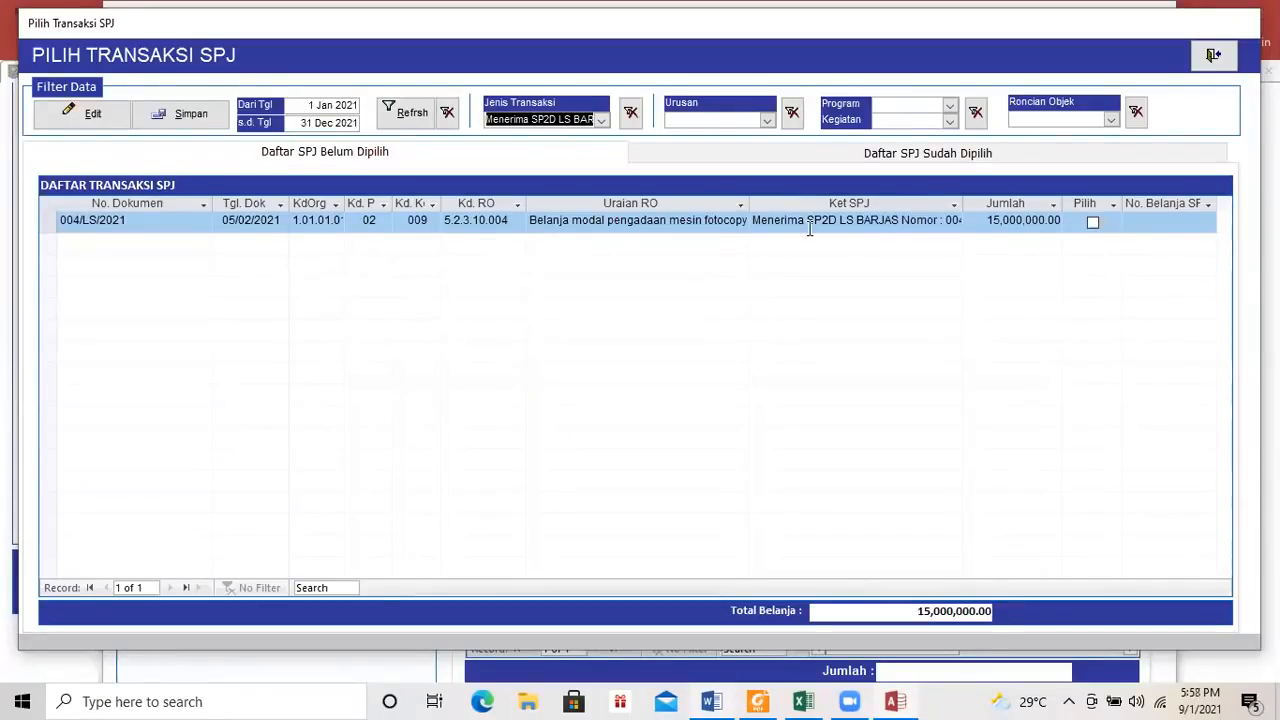
pyautogui.click(1092, 223)
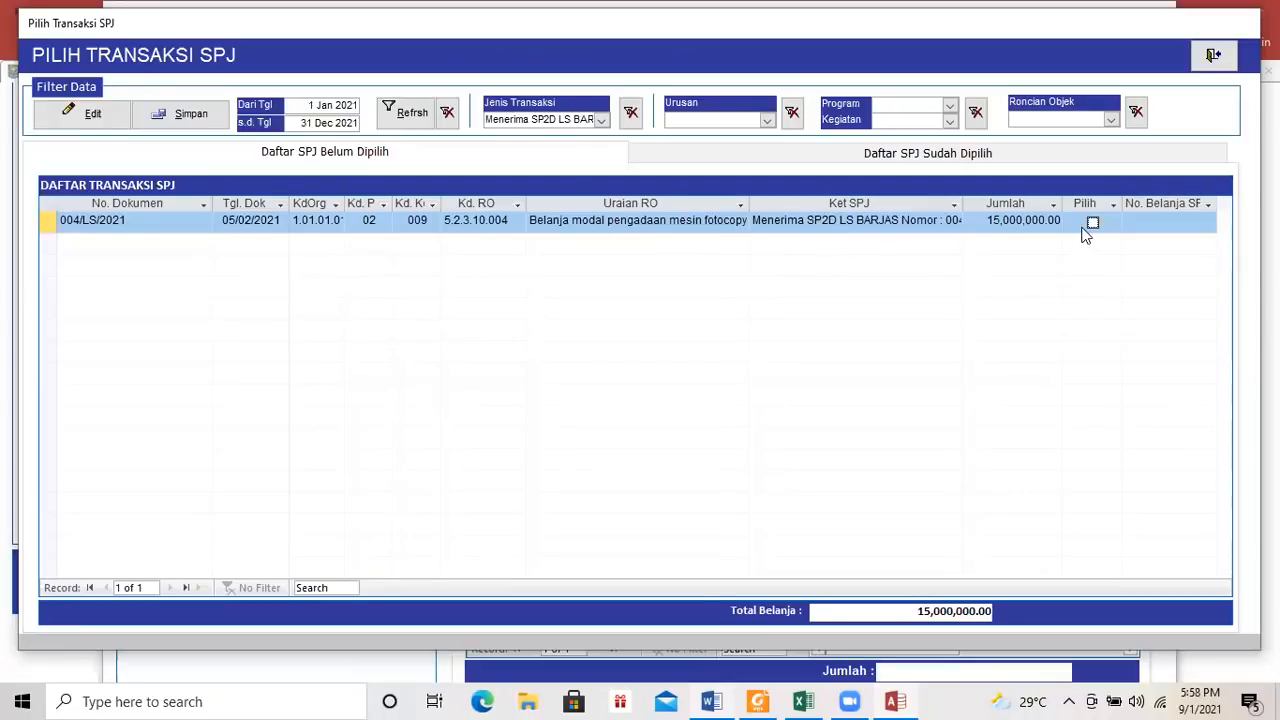
pyautogui.click(180, 117)
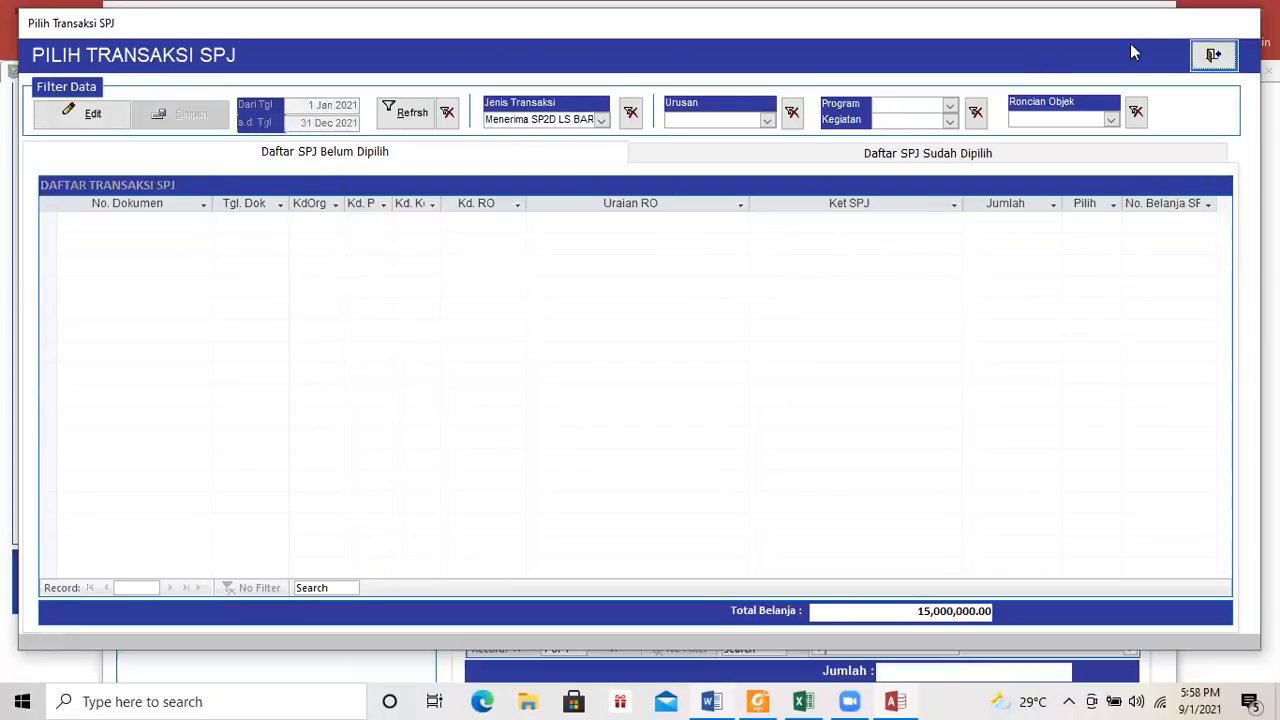
pyautogui.click(1207, 57)
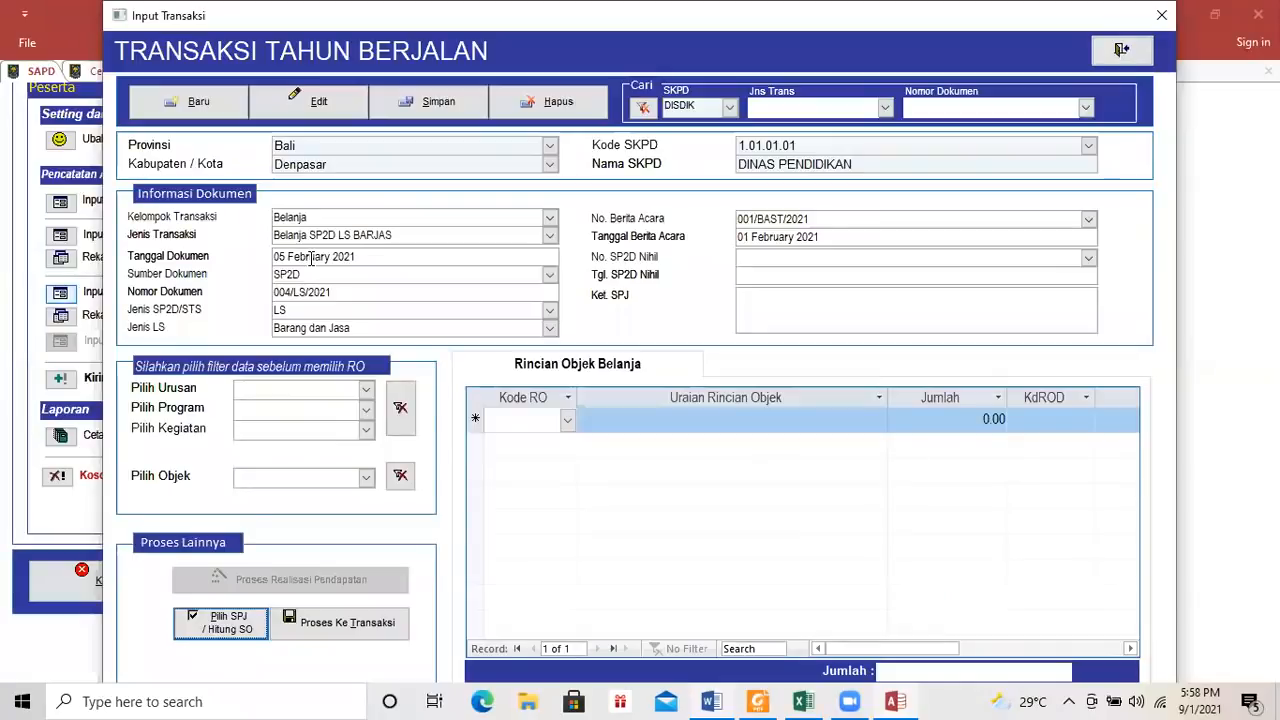
# Process the chosen SPJ into the Belanja transaction, save the record and close the transaction form.
pyautogui.click(340, 624)
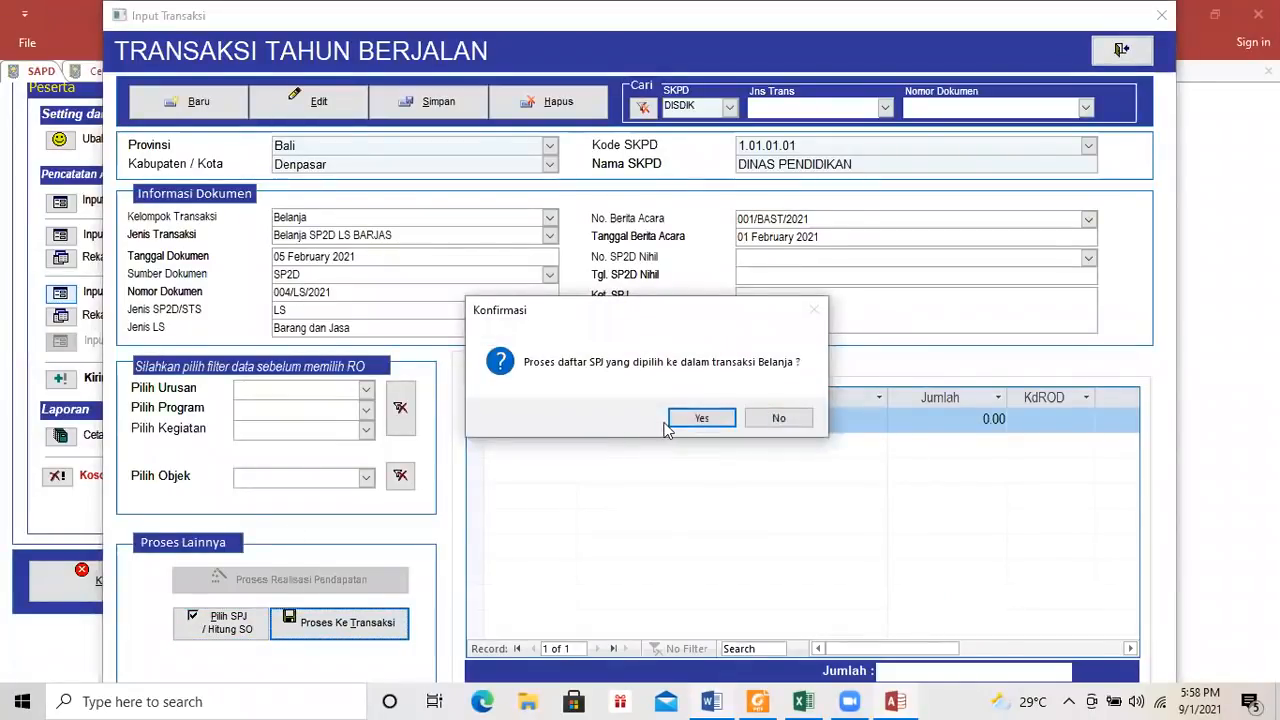
pyautogui.click(701, 418)
pyautogui.click(404, 106)
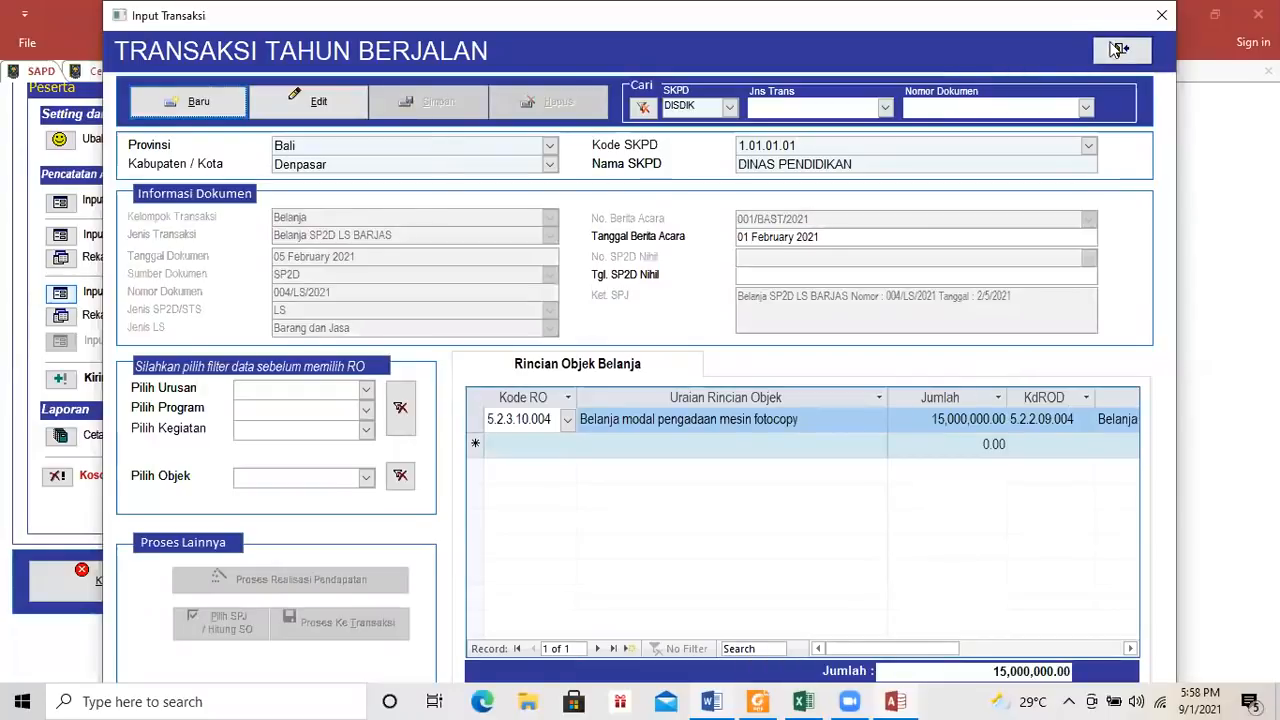
pyautogui.click(1161, 15)
# Open the Jurnal Umum report, examine the photocopier entries across both pages, then close it and return to the SAPD menu.
pyautogui.click(118, 71)
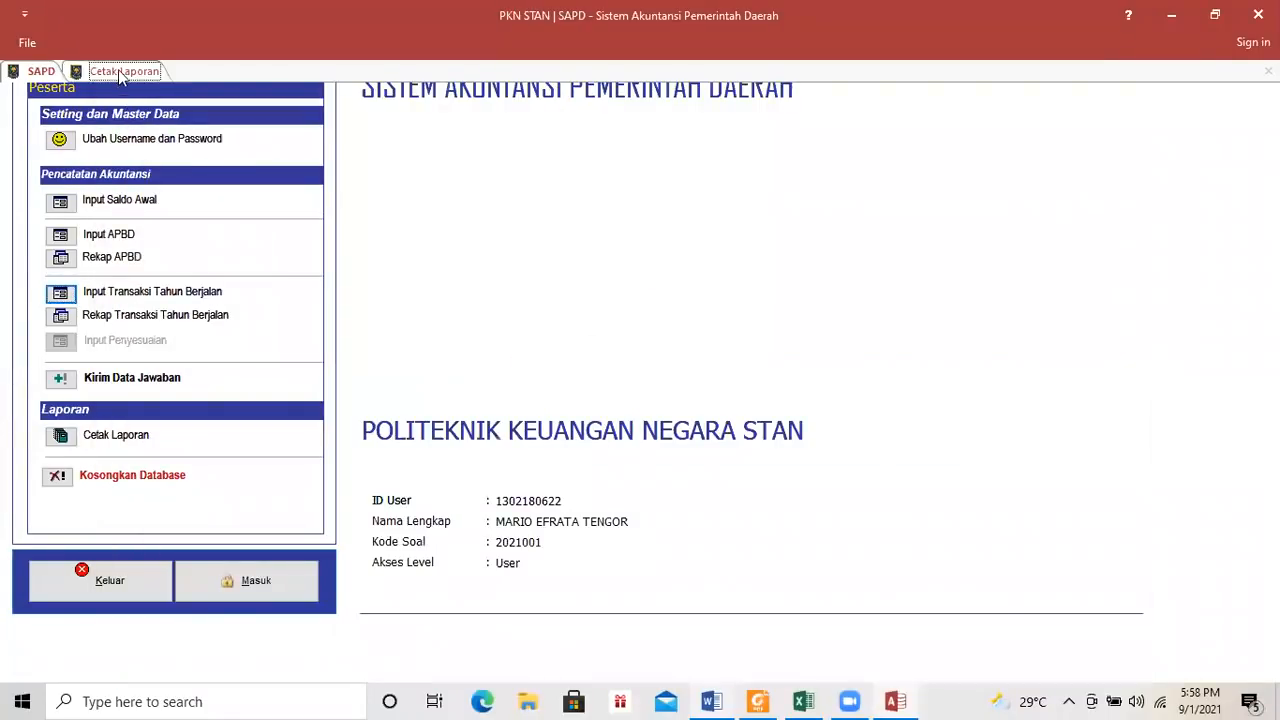
pyautogui.click(409, 326)
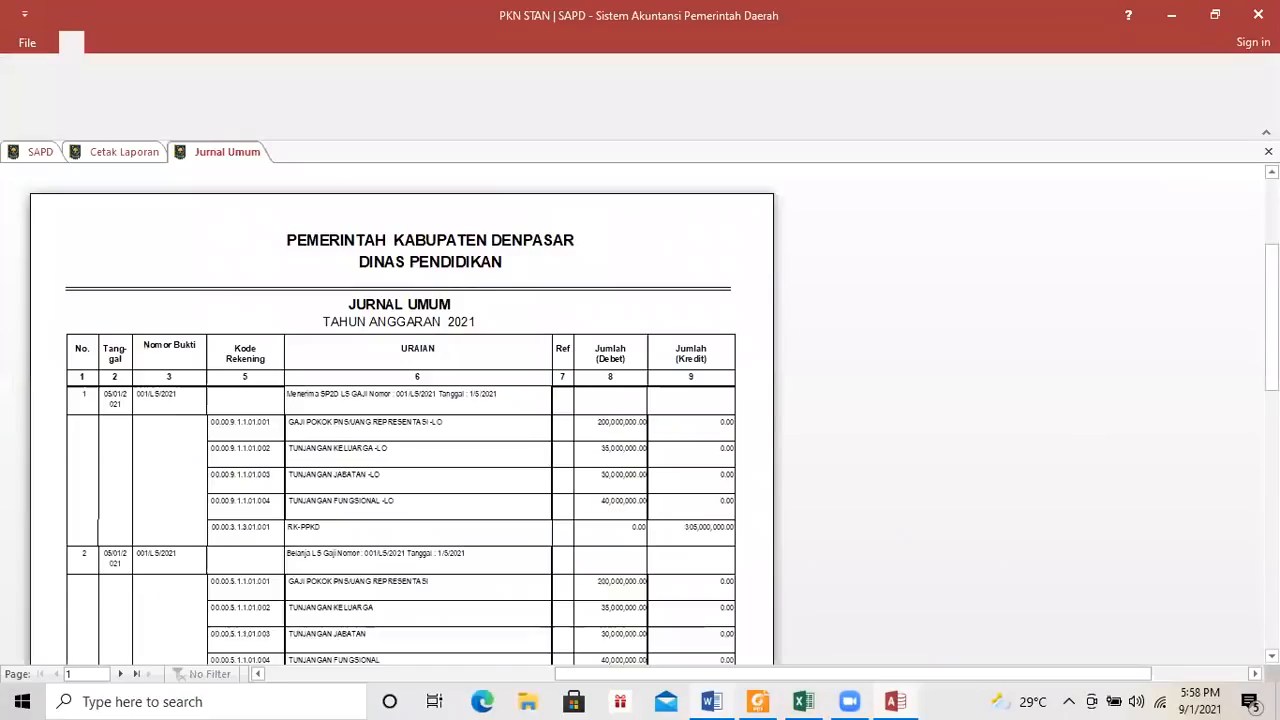
pyautogui.moveTo(1271, 340); pyautogui.dragTo(1271, 542)
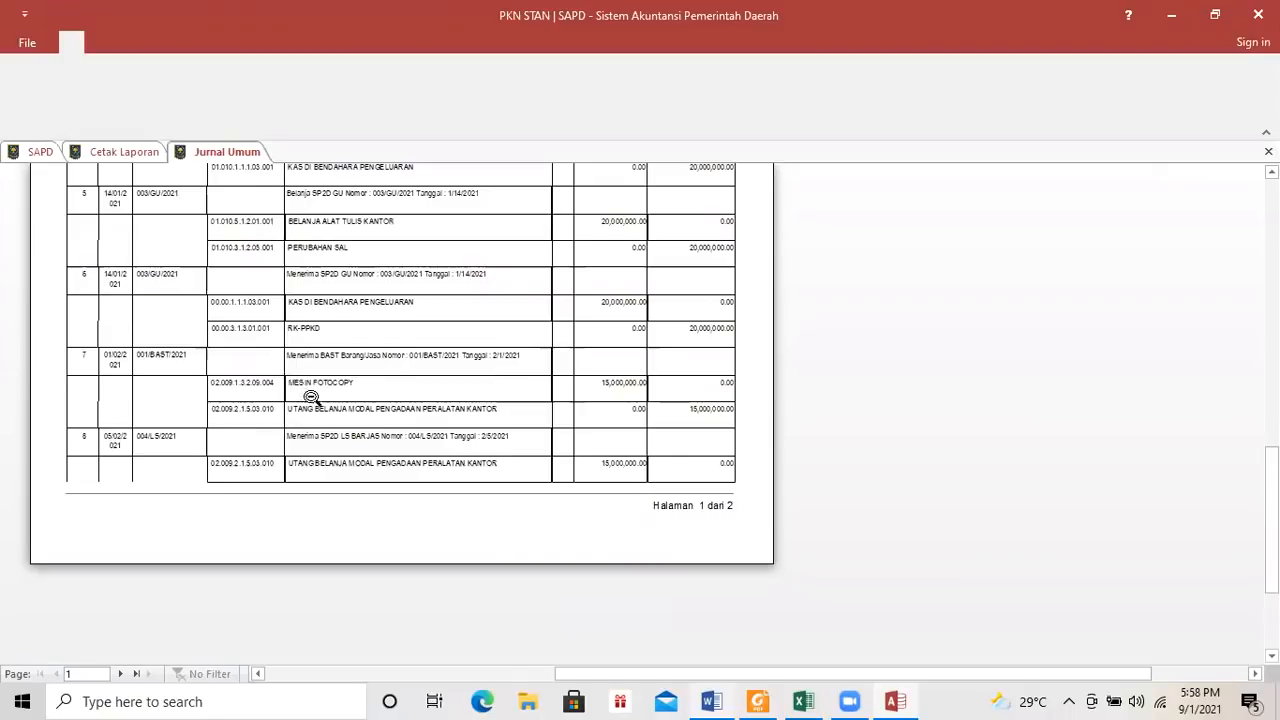
pyautogui.click(121, 676)
pyautogui.scroll(5, 400, 400)
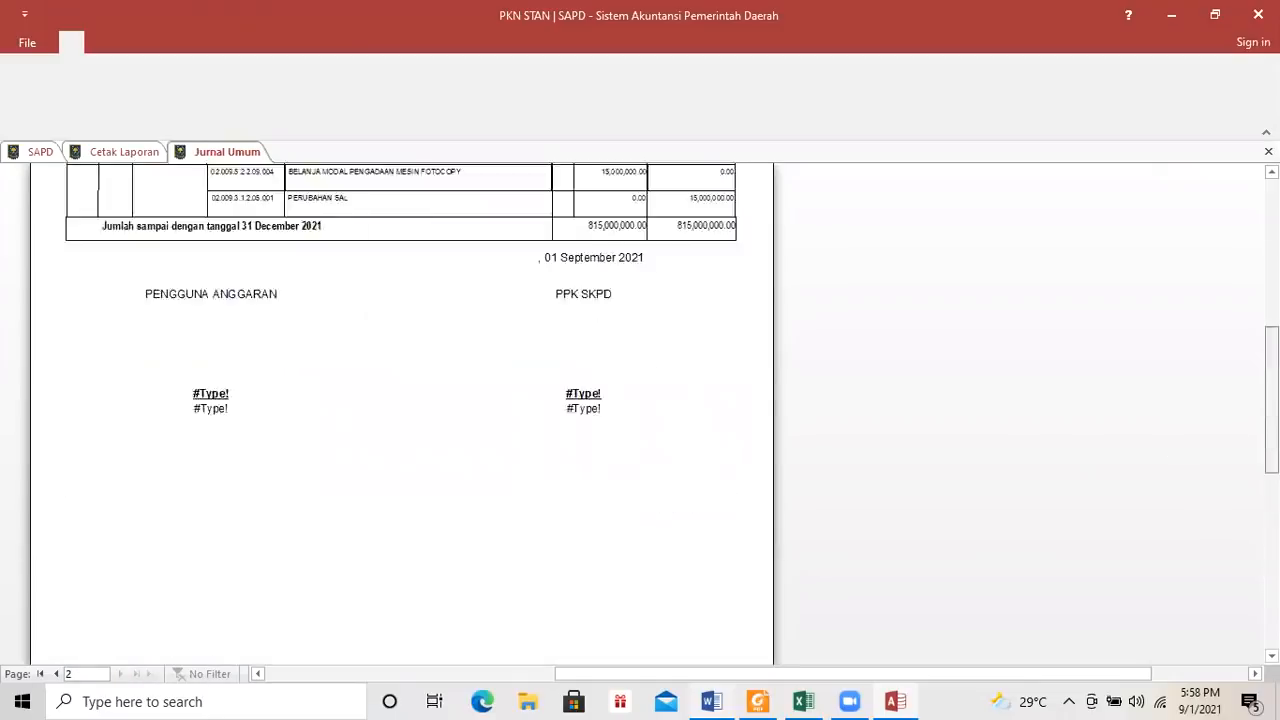
pyautogui.scroll(-2, 370, 286)
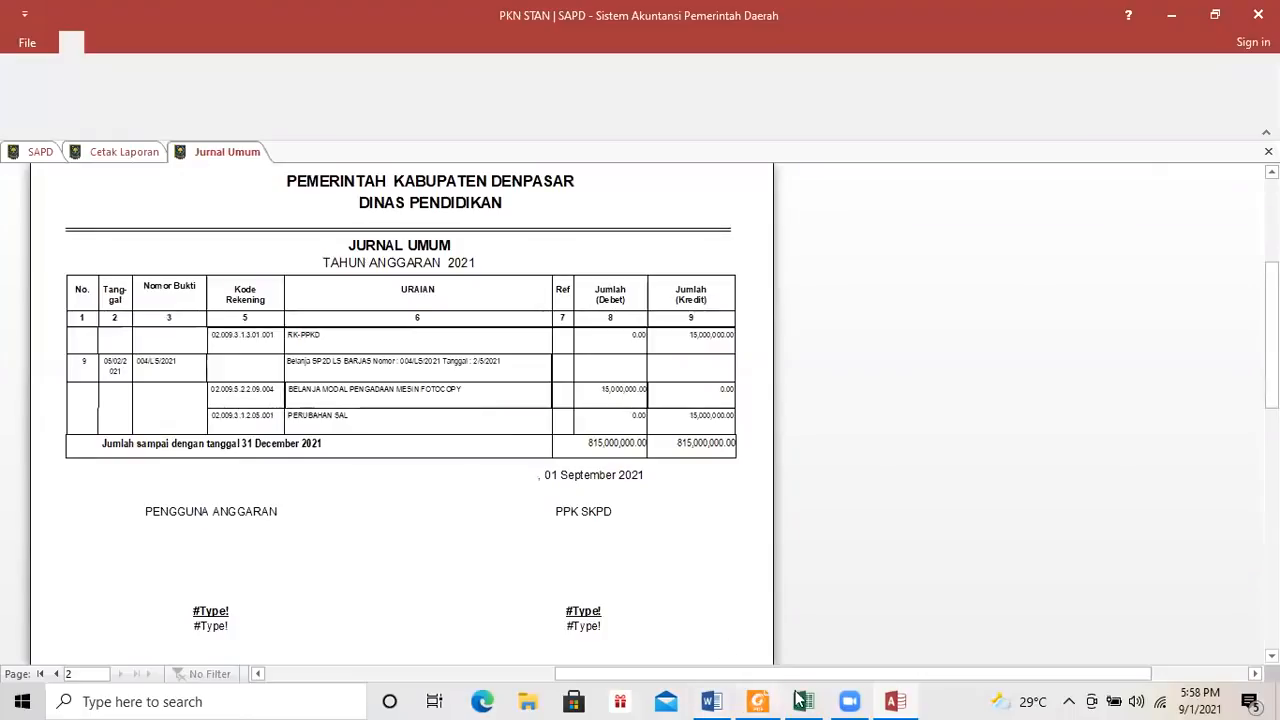
pyautogui.click(759, 699)
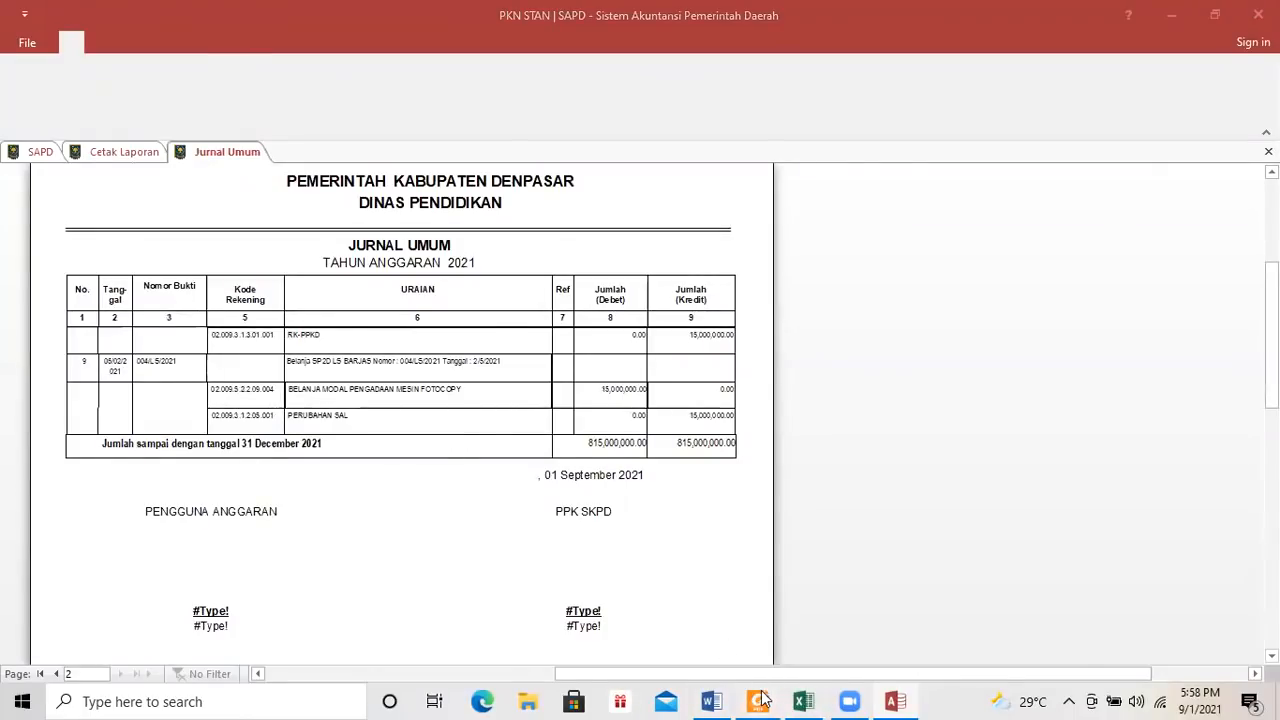
pyautogui.click(900, 700)
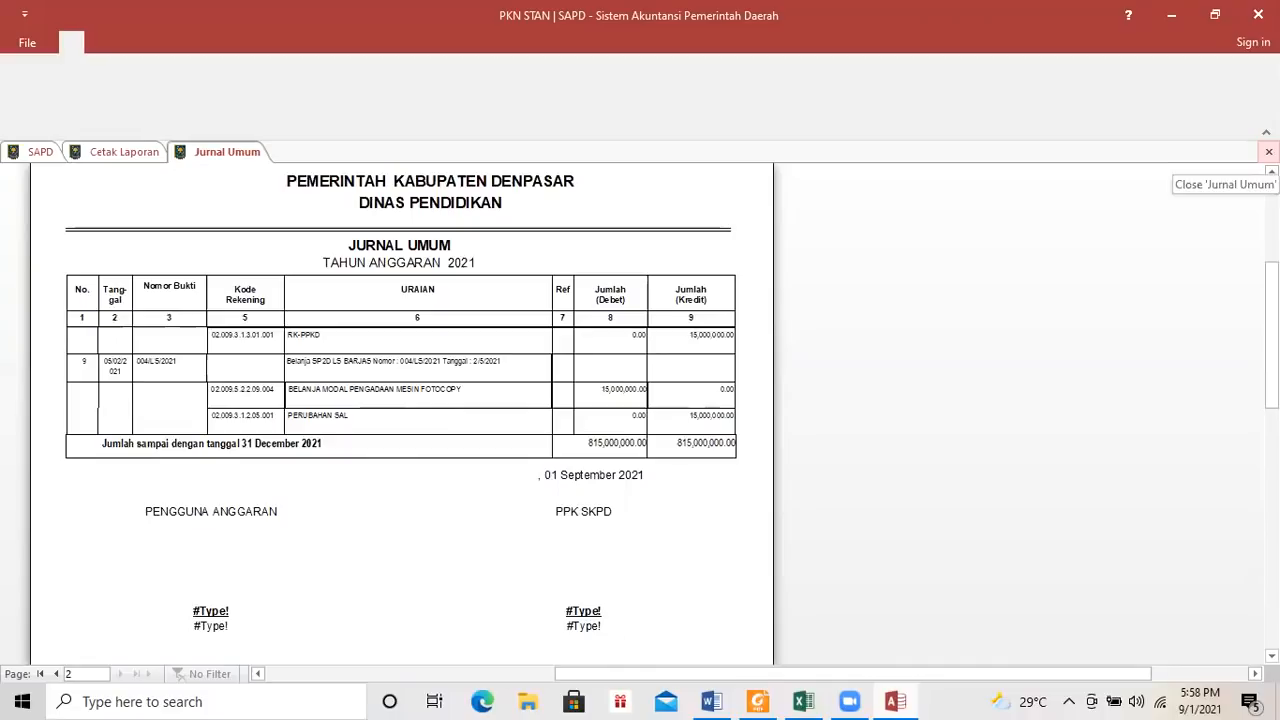
pyautogui.click(1268, 151)
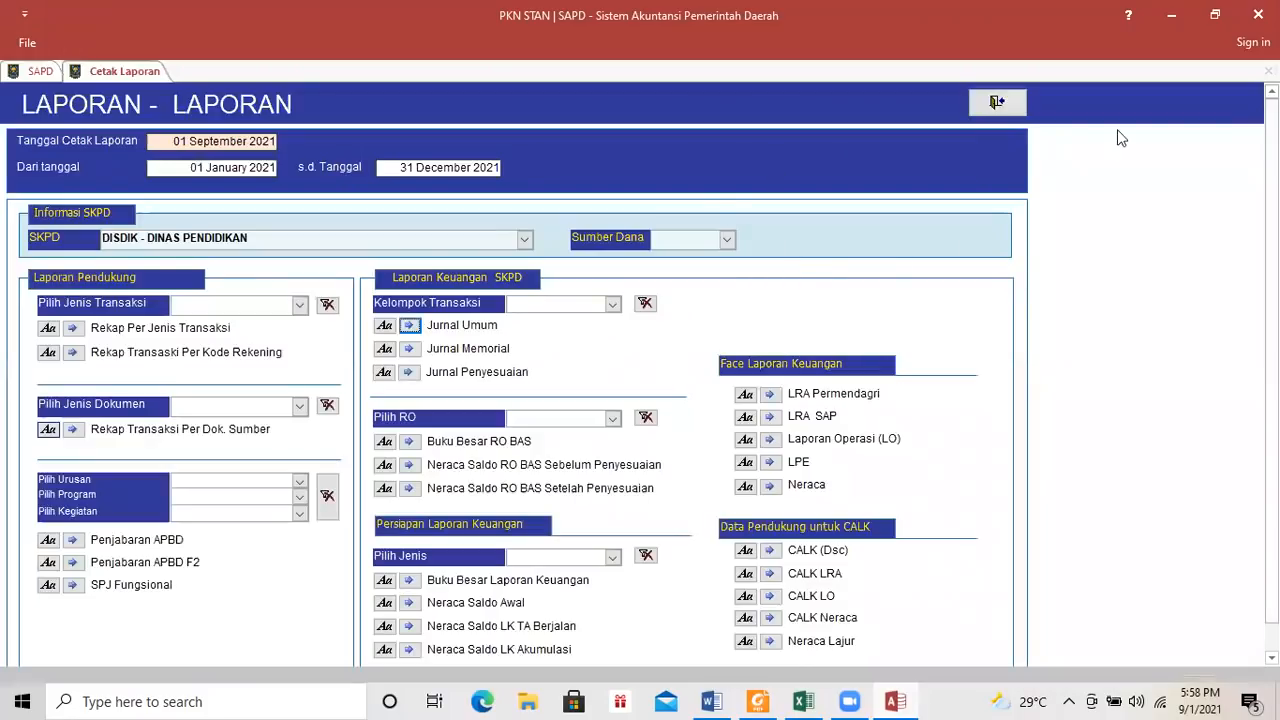
pyautogui.click(38, 70)
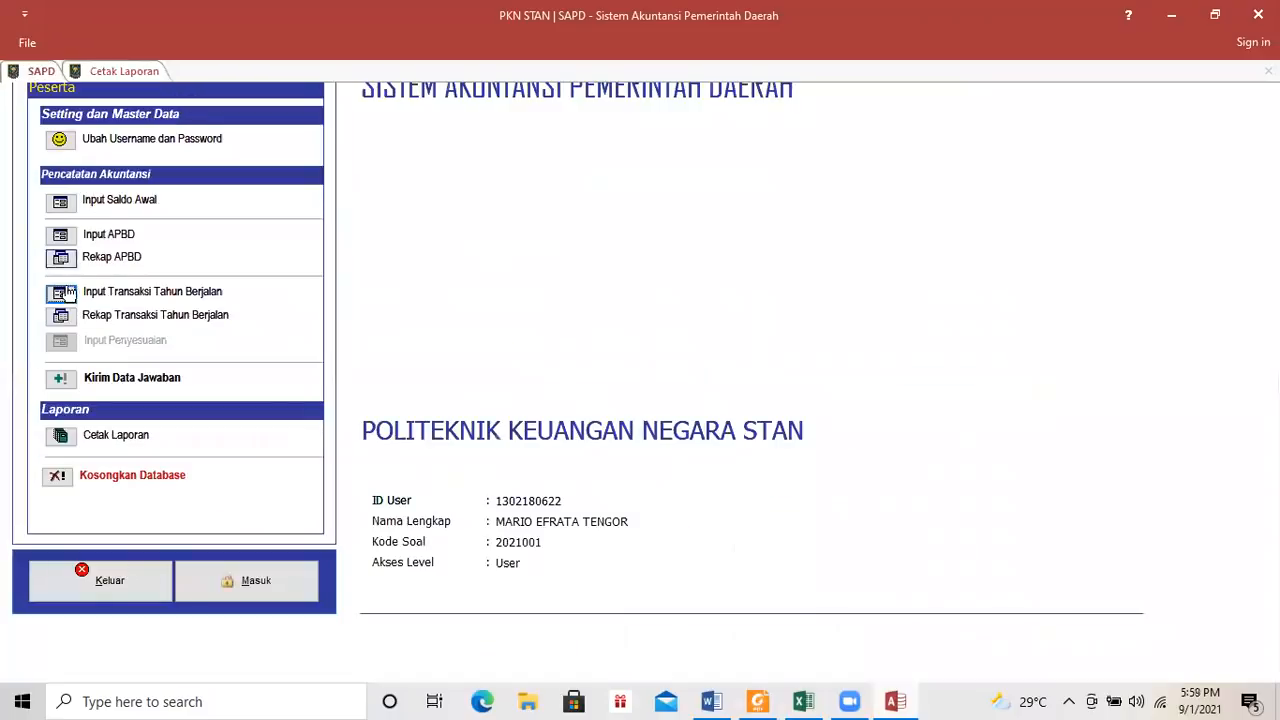
# In the Word exercise document, highlight item f in yellow.
pyautogui.click(710, 701)
pyautogui.moveTo(632, 470); pyautogui.dragTo(332, 446)
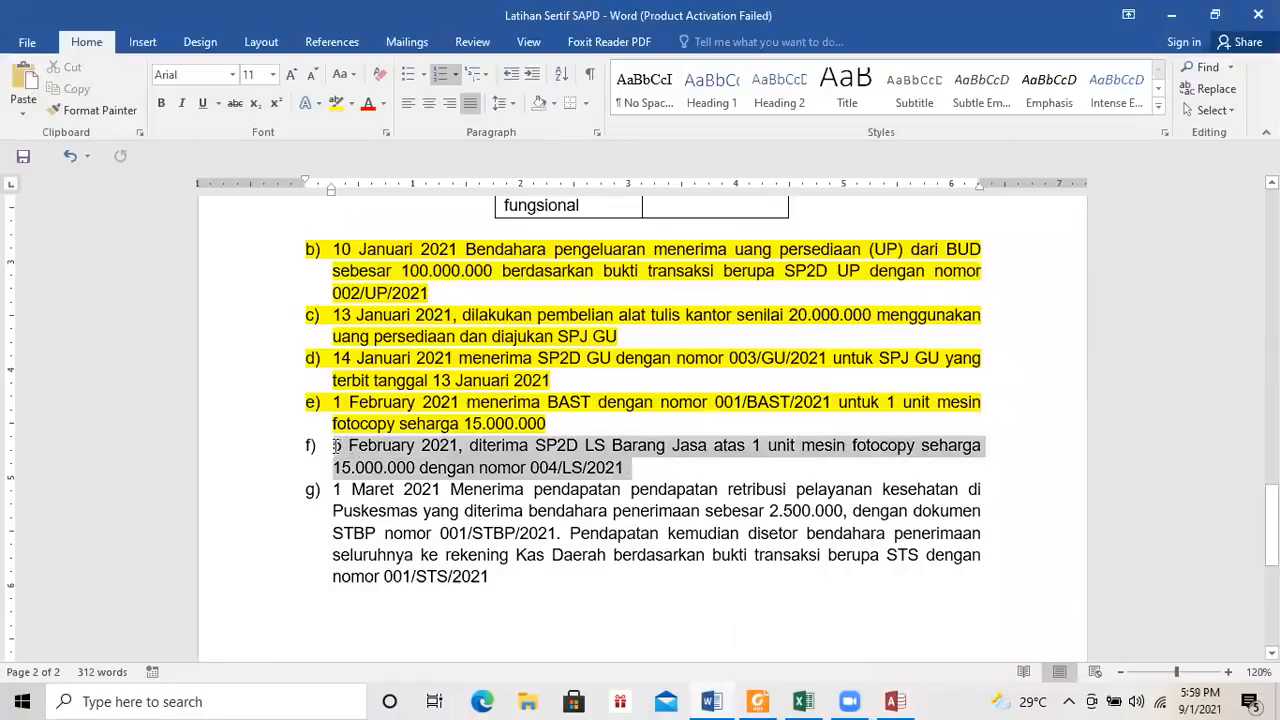
pyautogui.click(336, 103)
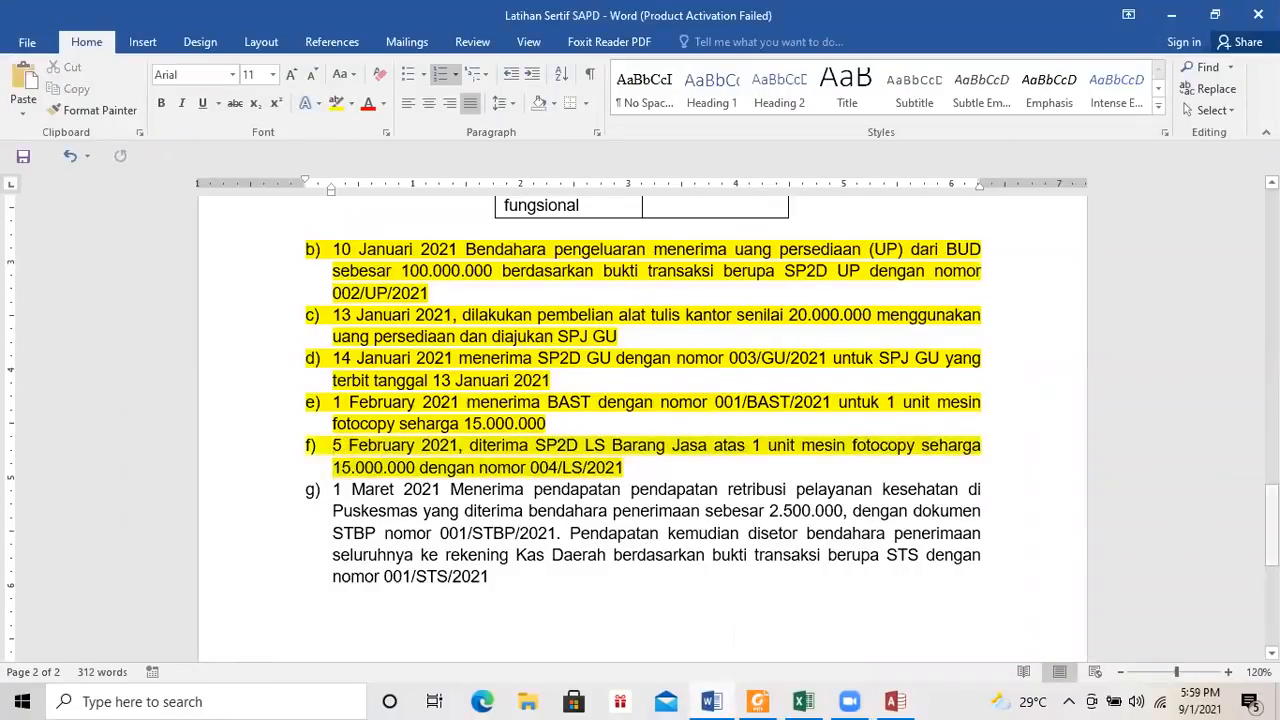
# After reading item g, start a new current-year transaction in SAPD with Kelompok Transaksi Pendapatan and list its Jenis Transaksi options.
pyautogui.scroll(-2, 1007, 523)
pyautogui.moveTo(560, 449); pyautogui.dragTo(322, 368)
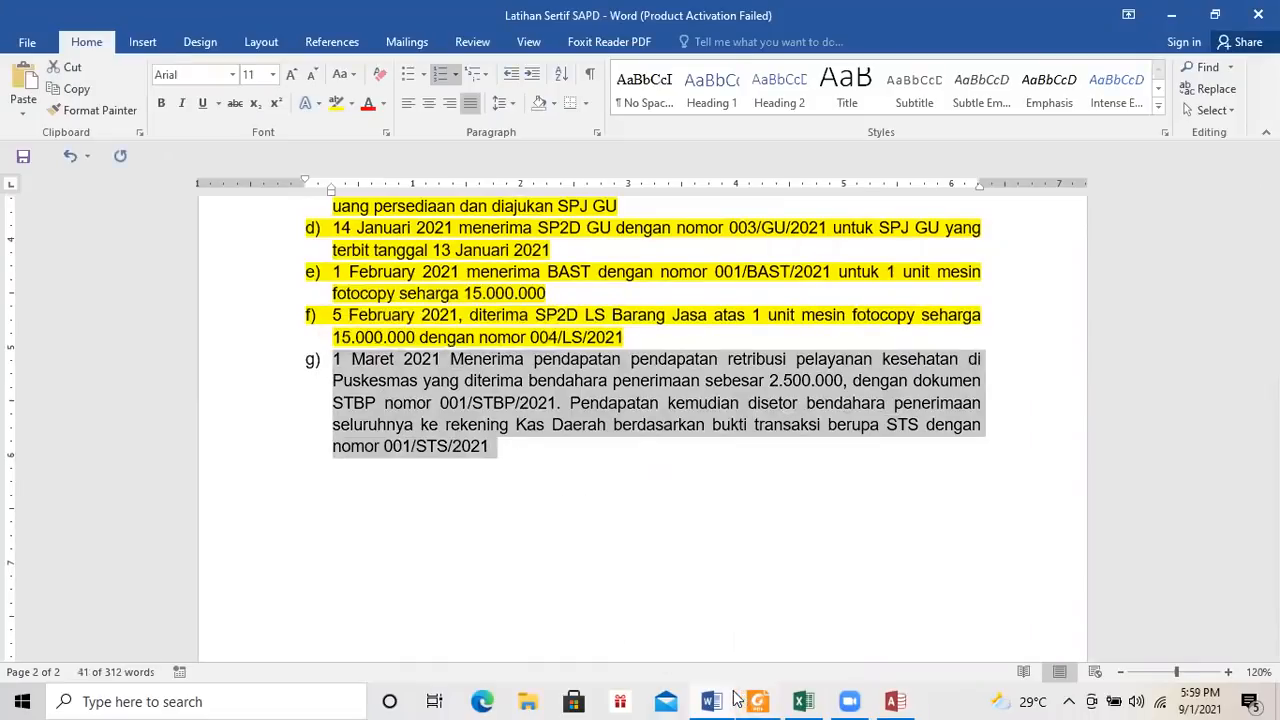
pyautogui.click(906, 700)
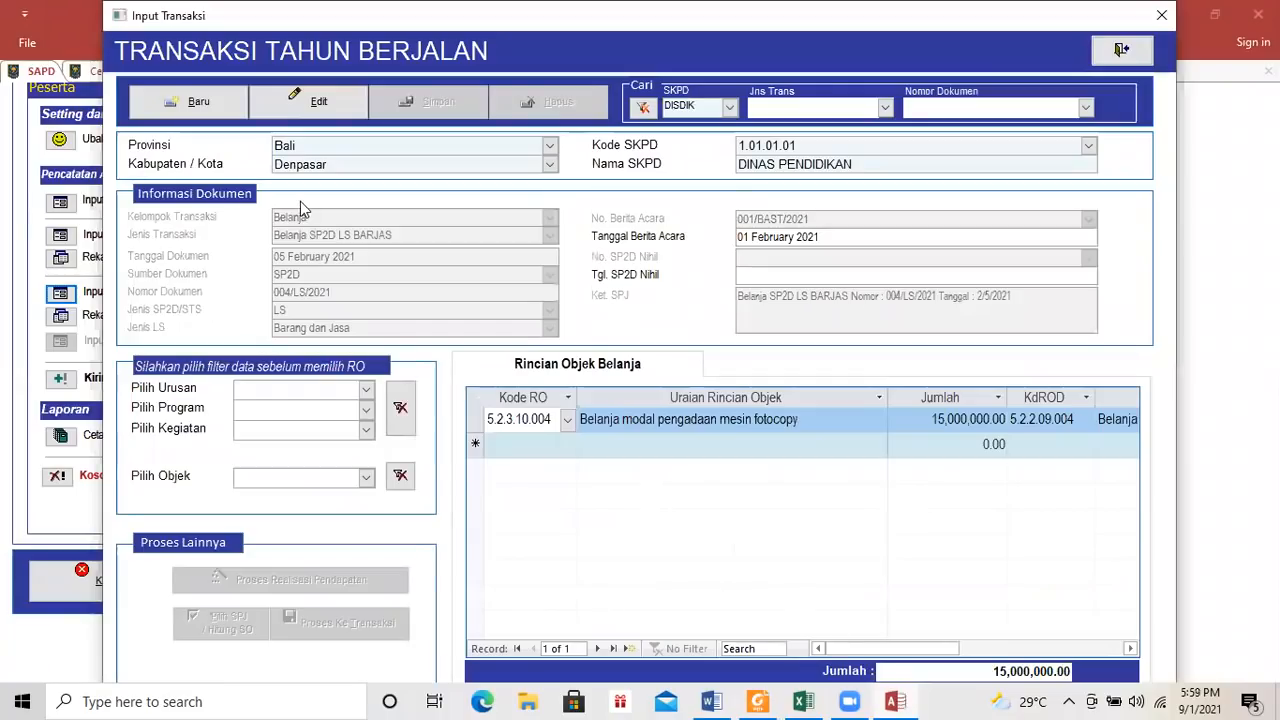
pyautogui.click(1151, 17)
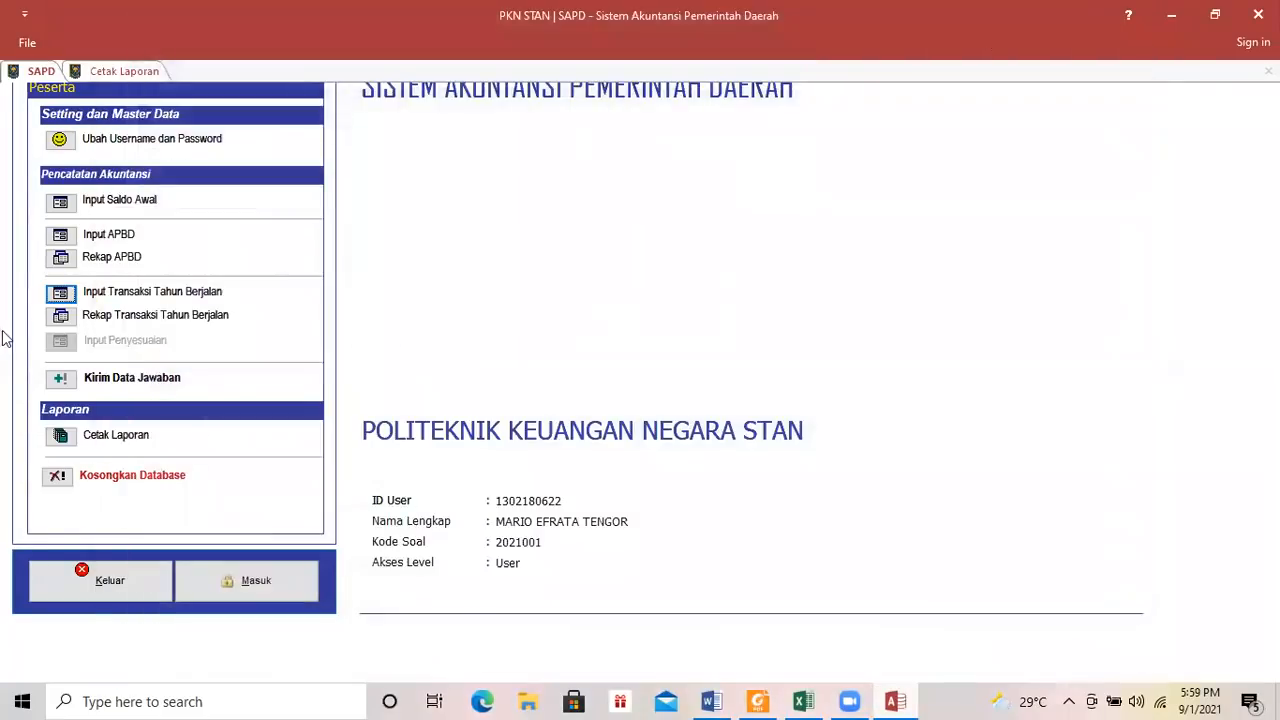
pyautogui.click(58, 296)
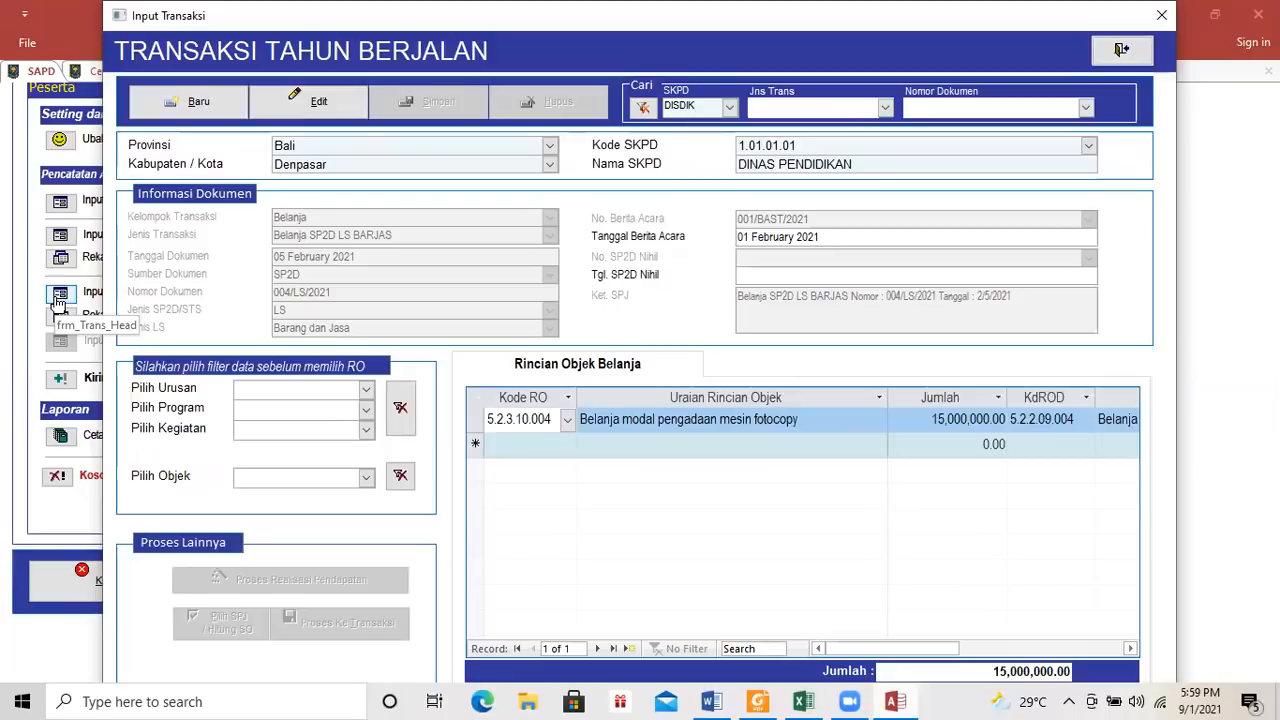
pyautogui.click(188, 101)
pyautogui.click(549, 218)
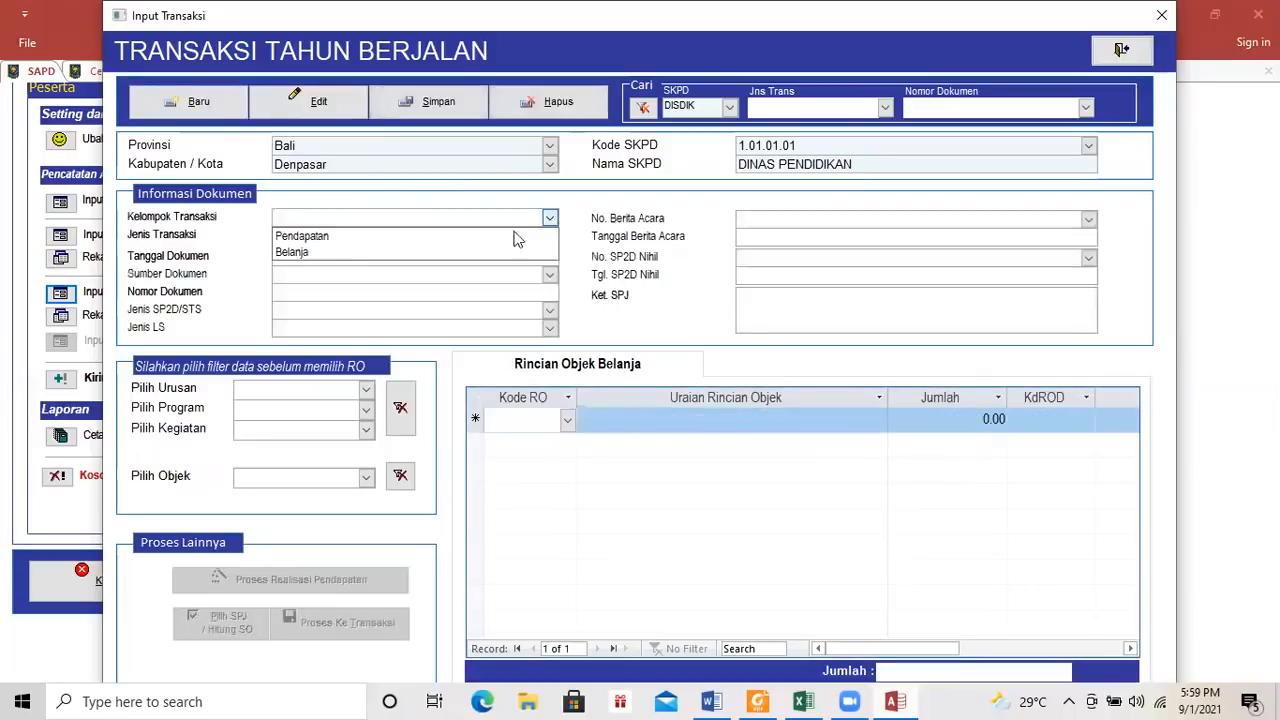
pyautogui.click(298, 237)
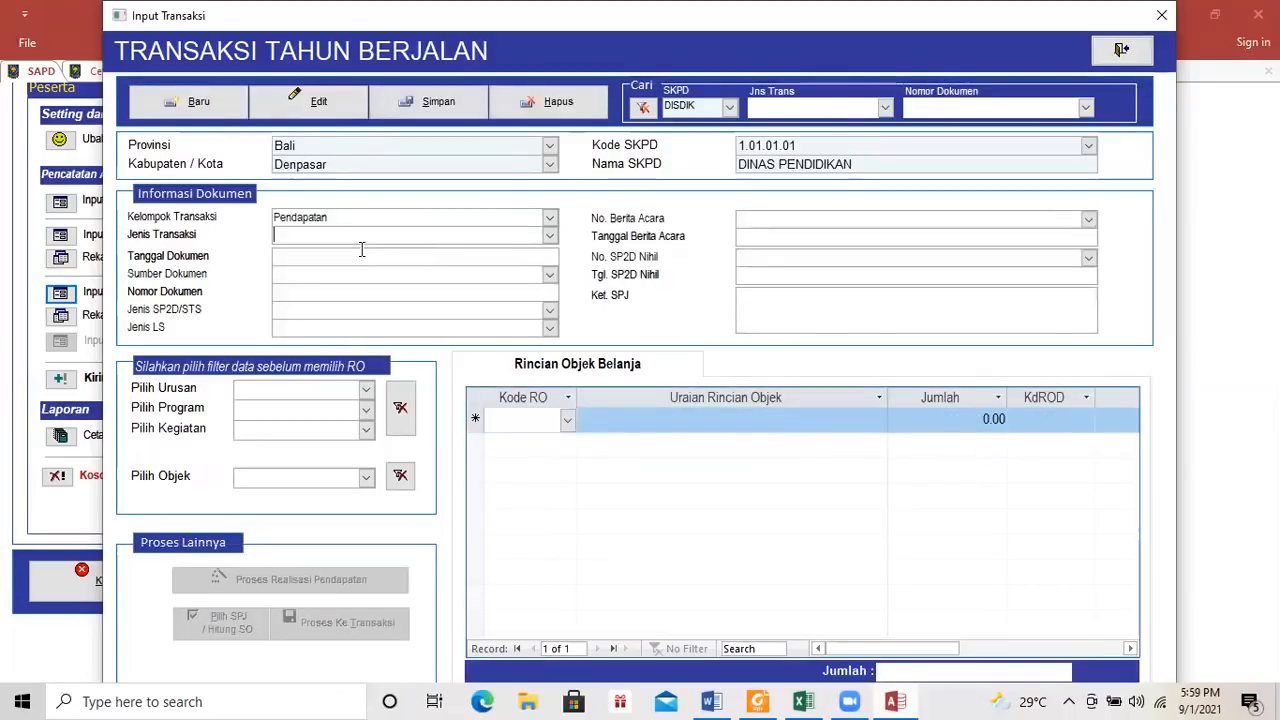
pyautogui.click(549, 235)
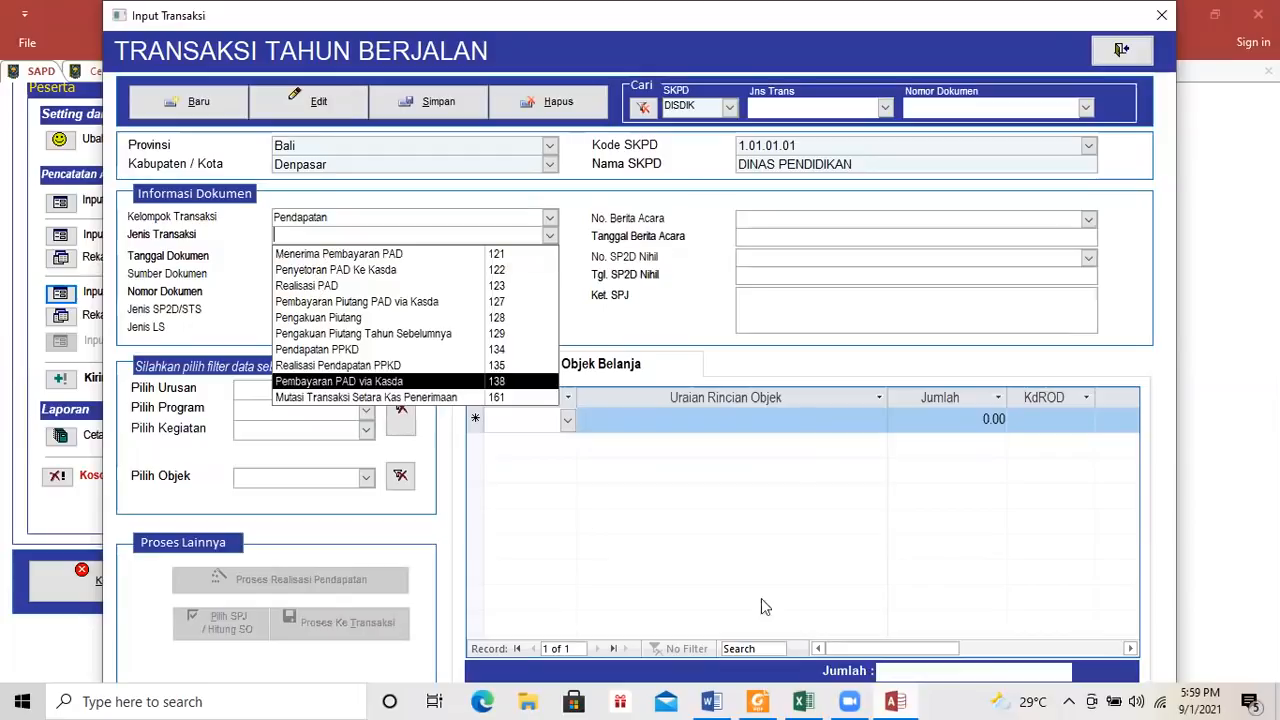
# In the Word exercise, examine item g's first sentence about the retribution revenue received under STBP 001/STBP/2021.
pyautogui.click(762, 699)
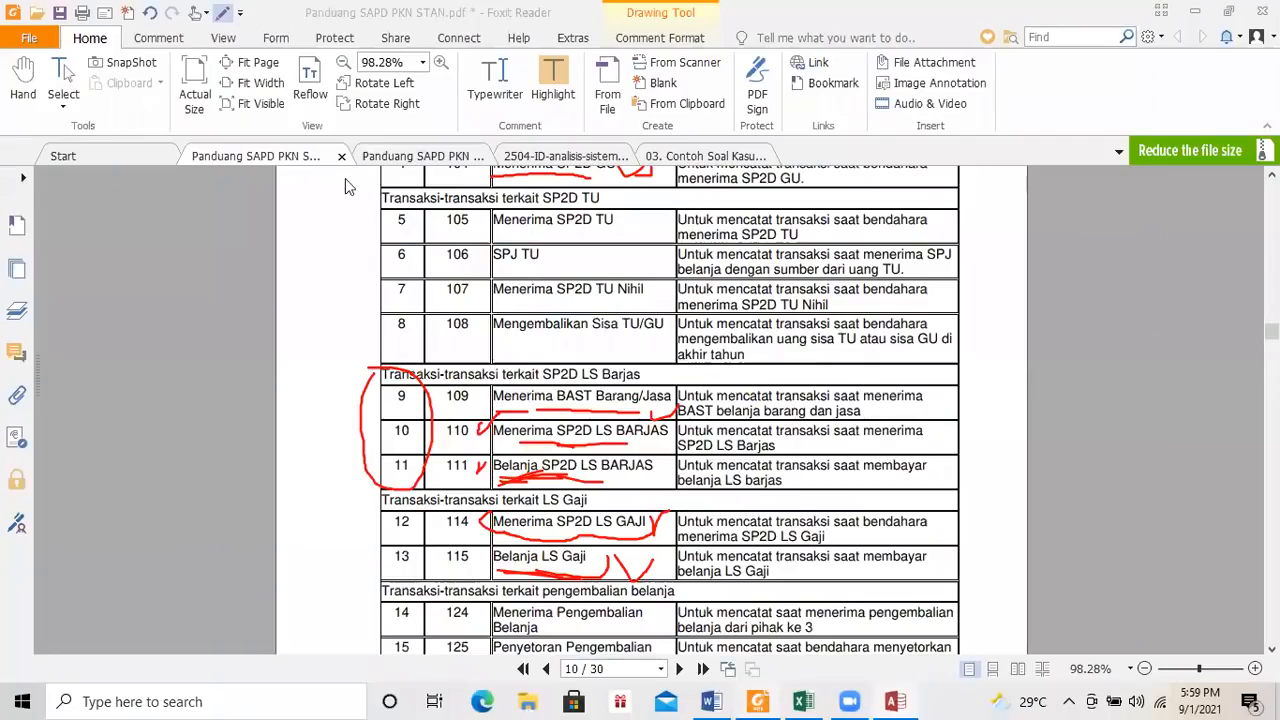
pyautogui.click(711, 701)
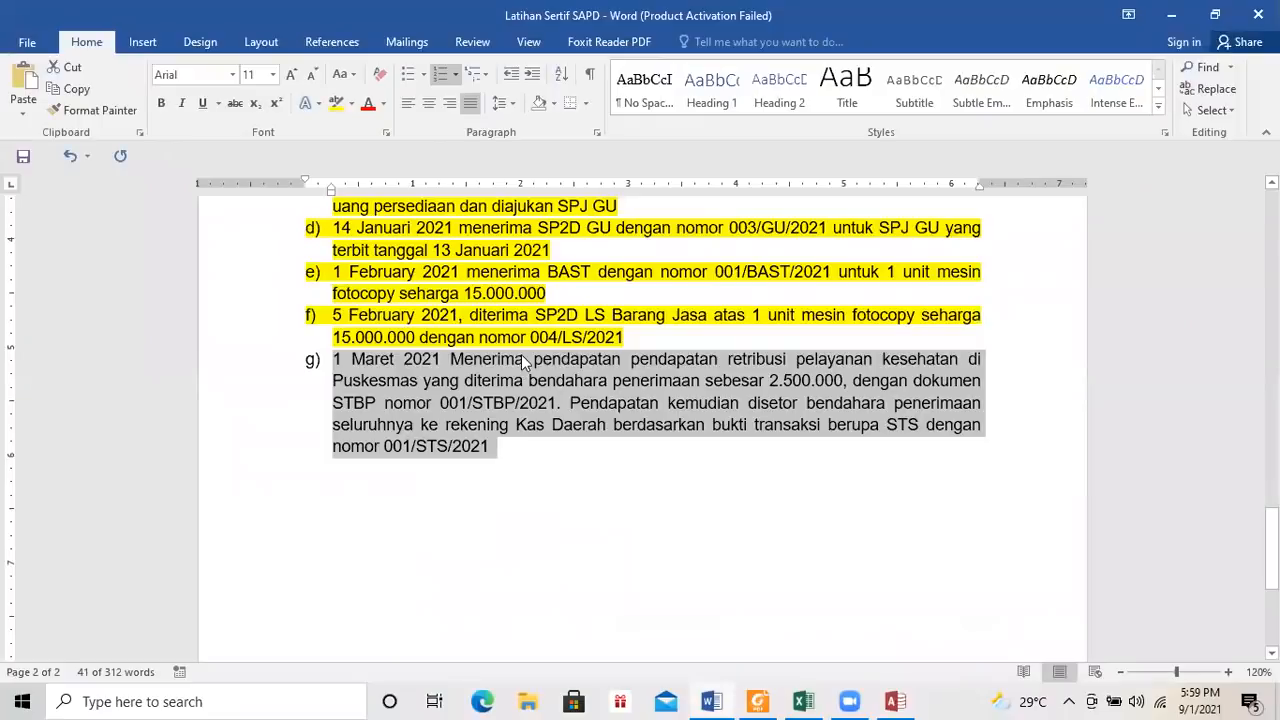
pyautogui.moveTo(522, 362); pyautogui.dragTo(546, 404)
pyautogui.moveTo(382, 362); pyautogui.dragTo(546, 406)
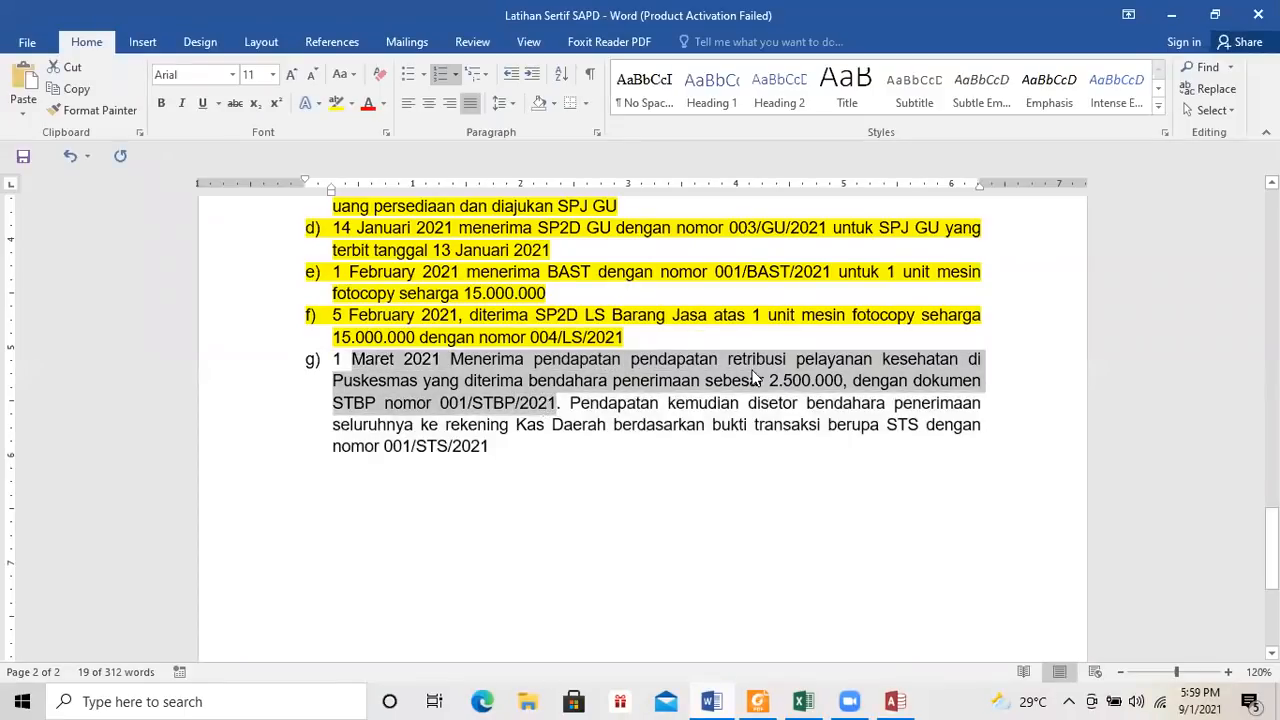
# Check the retribution account in the budget table and replace "pelayanan kesehatan" in item g with "sewa tanah".
pyautogui.click(797, 360)
pyautogui.moveTo(857, 360); pyautogui.dragTo(960, 360)
pyautogui.scroll(10, 1046, 314)
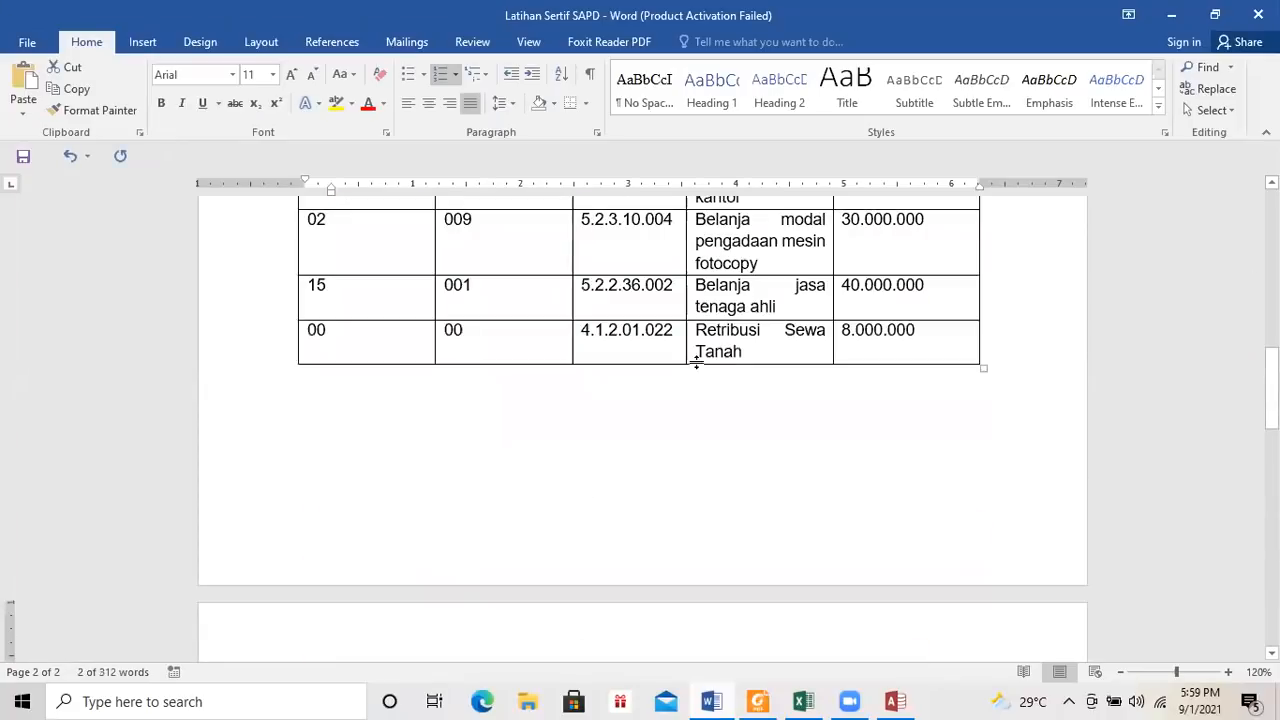
pyautogui.scroll(-10, 1126, 542)
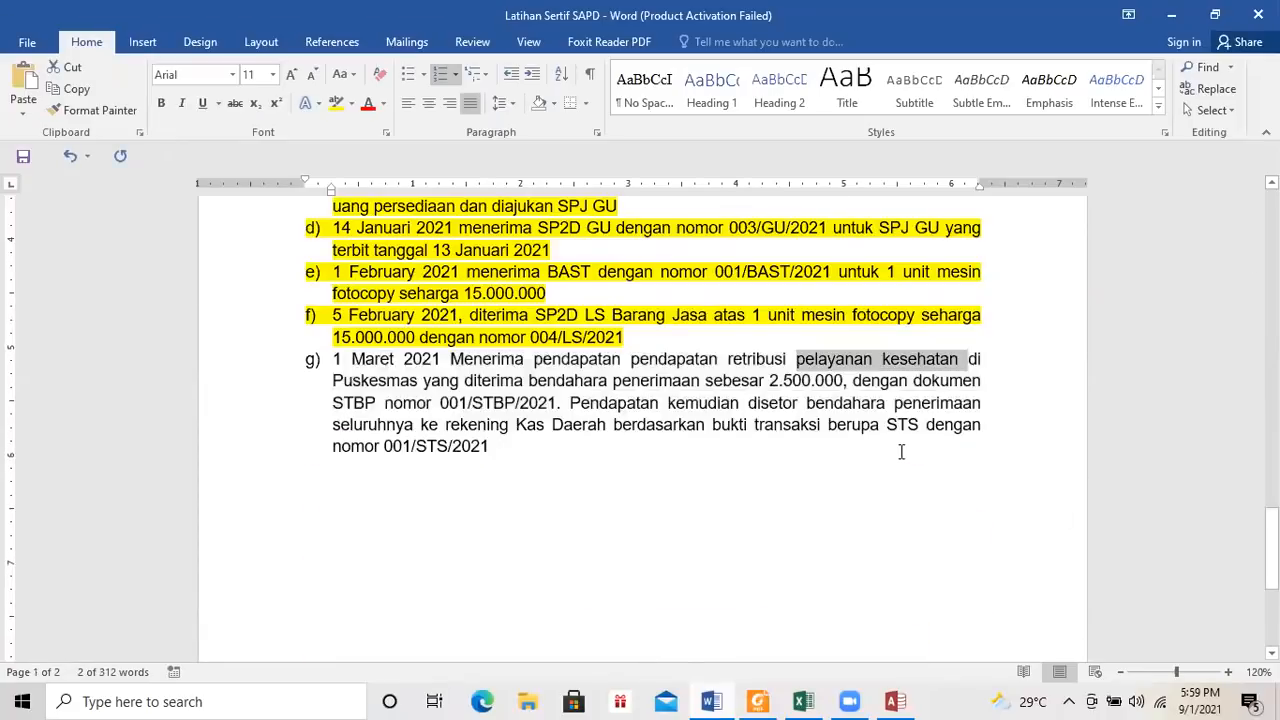
pyautogui.write('sewa tanah di Puskesmas')
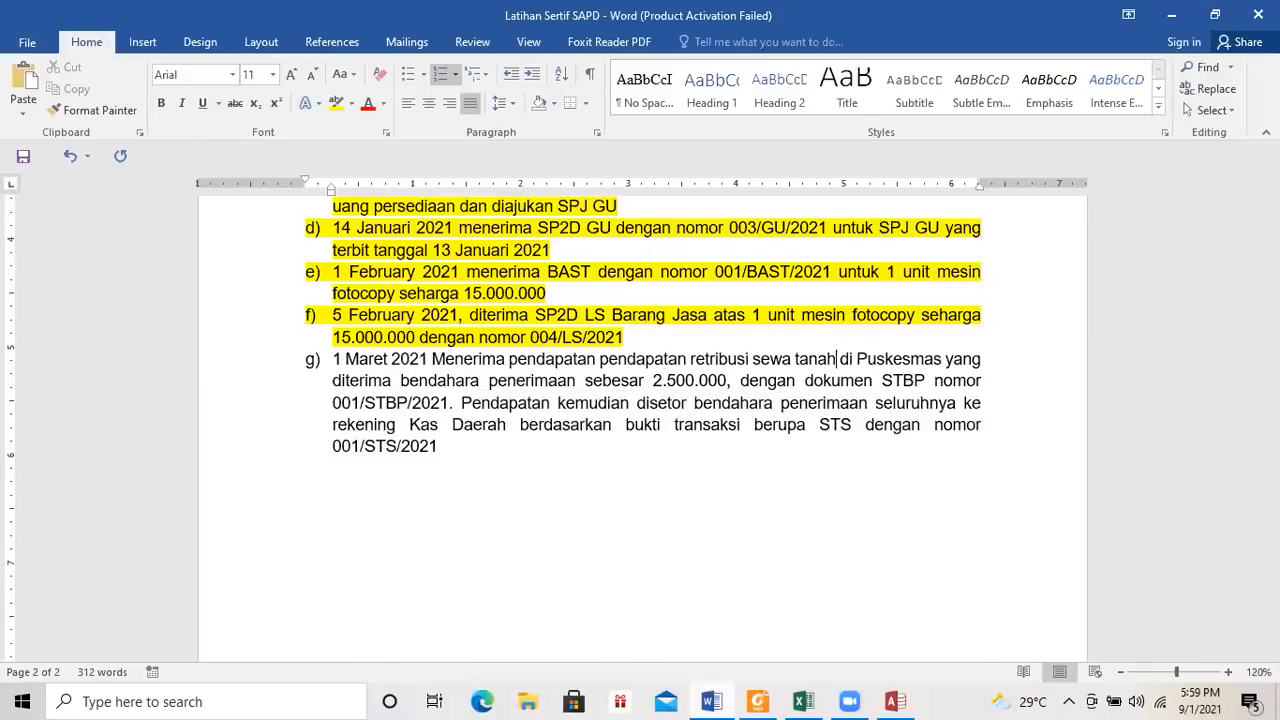
# In item g of the Word exercise, delete "di Puskesmas" and the duplicated word "pendapatan".
pyautogui.hotkey('shift', 'Right')
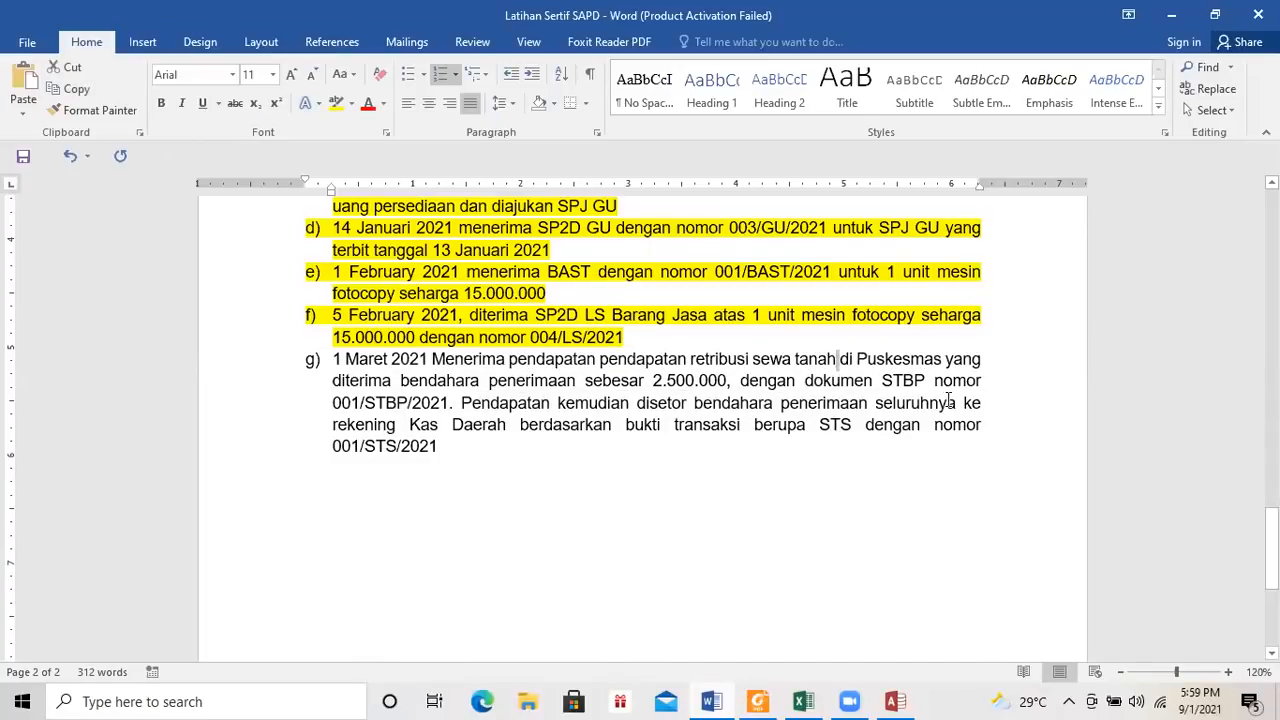
pyautogui.hotkey('shift', 'Right')
pyautogui.hotkey('shift', 'Right')
pyautogui.hotkey('shift', 'Right')
pyautogui.hotkey('shift', 'Right')
pyautogui.hotkey('shift', 'Right')
pyautogui.hotkey('shift', 'Right')
pyautogui.hotkey('shift', 'Right')
pyautogui.hotkey('shift', 'Right')
pyautogui.hotkey('shift', 'Right')
pyautogui.hotkey('shift', 'Right')
pyautogui.hotkey('shift', 'Right')
pyautogui.hotkey('shift', 'Right')
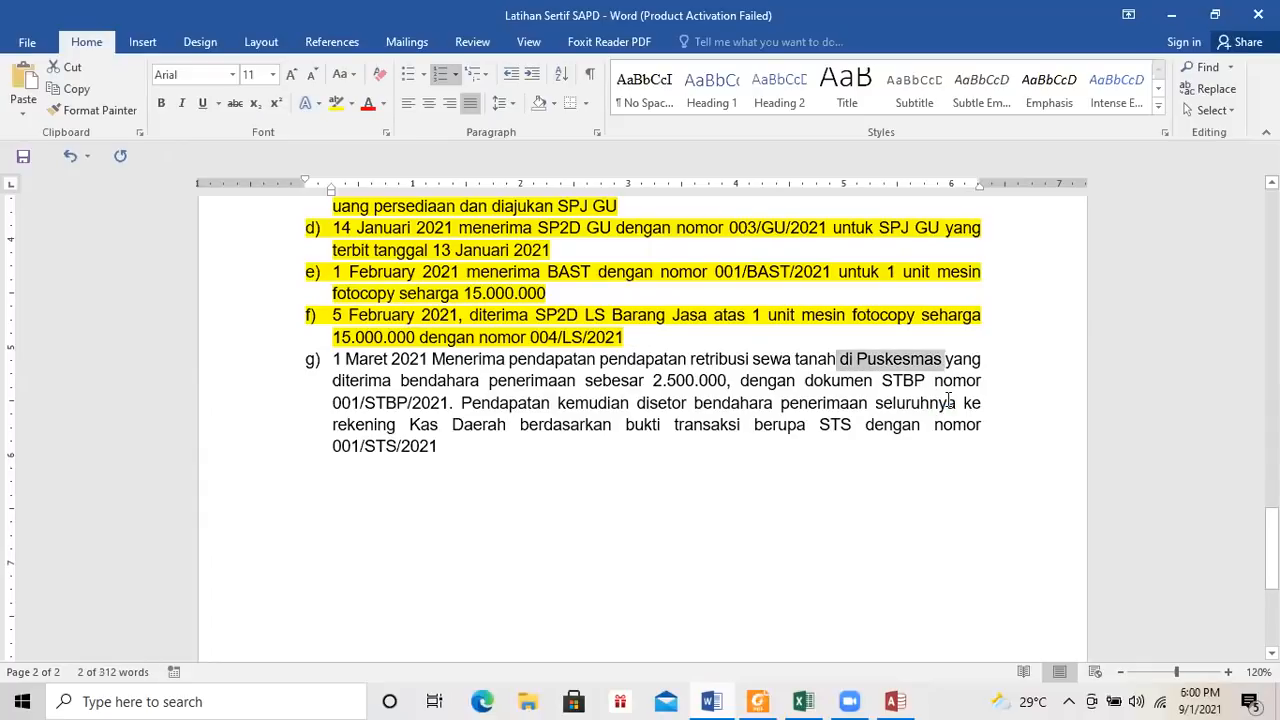
pyautogui.press('Delete')
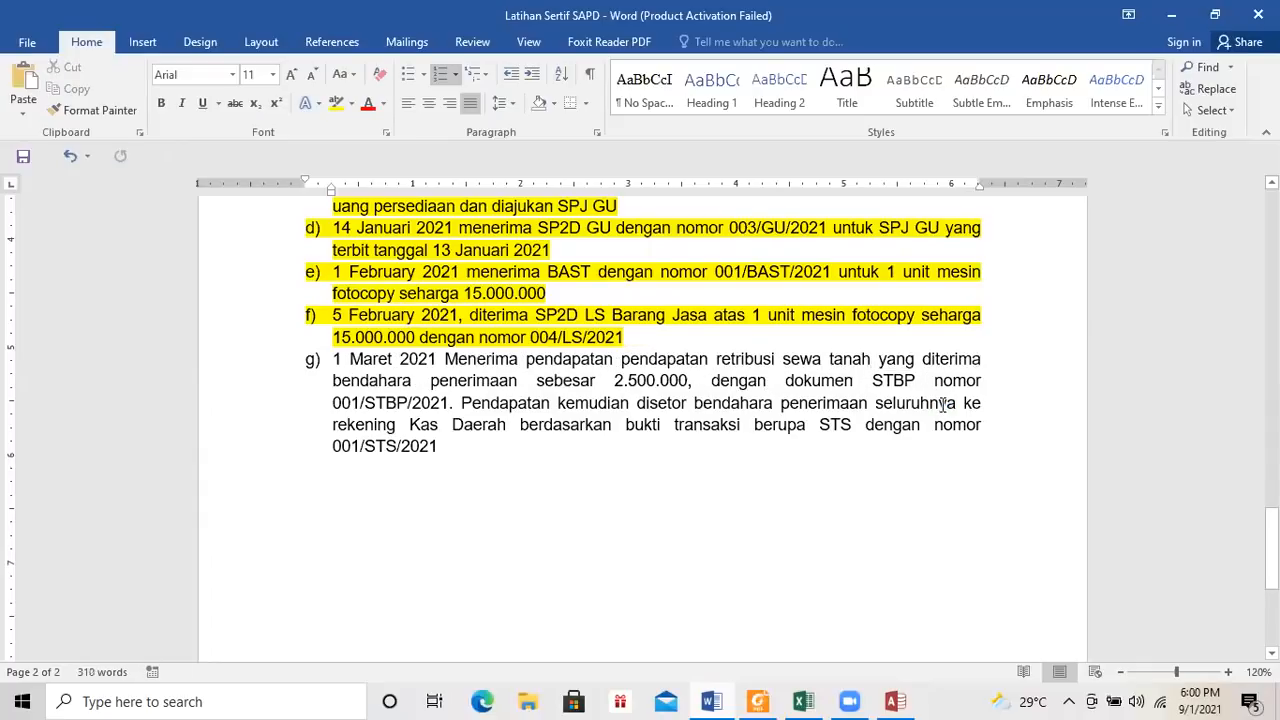
pyautogui.moveTo(616, 359); pyautogui.dragTo(530, 366)
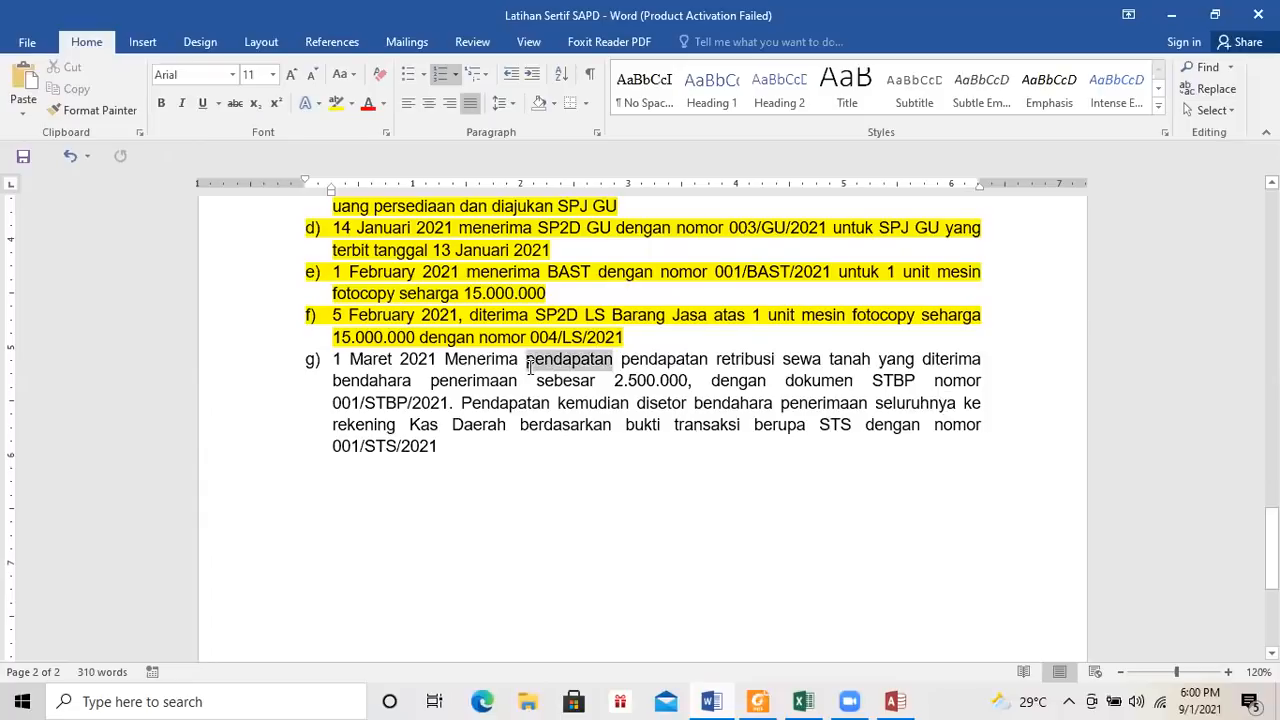
pyautogui.press('Delete')
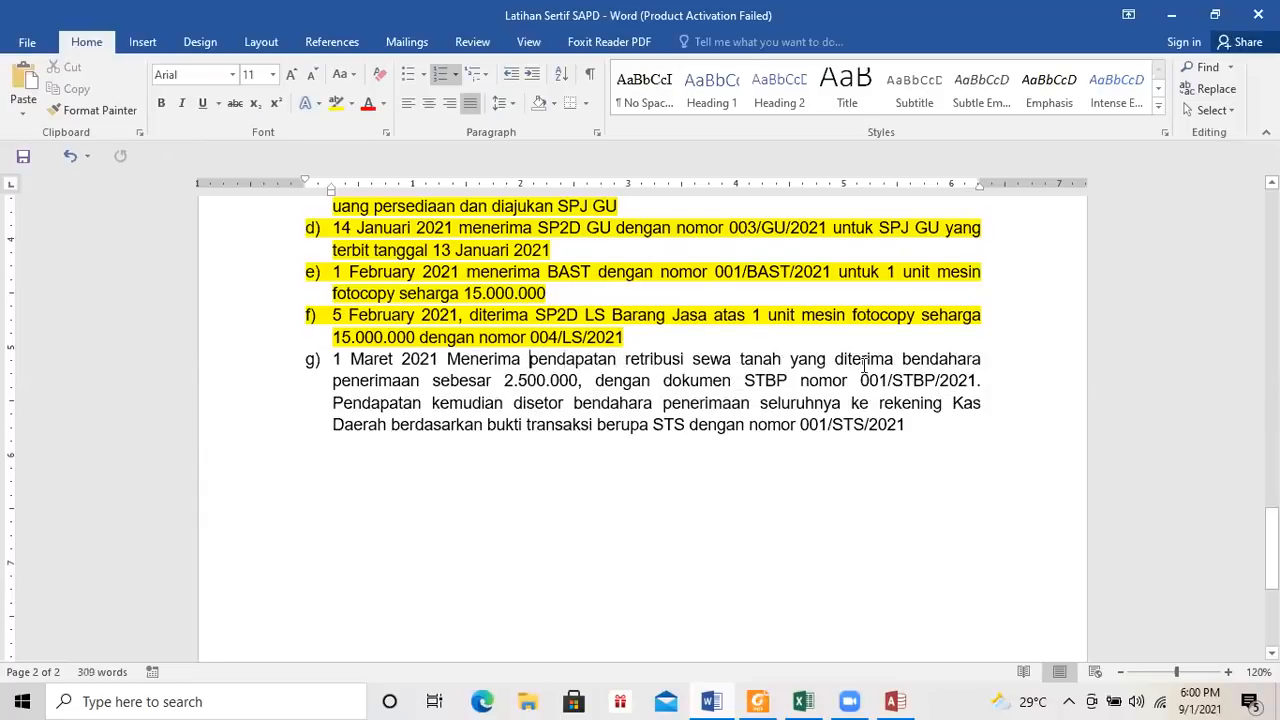
# In the SAPD guide PDF, compare the Menerima Pembayaran PAD and Pembayaran PAD via Kasda transaction types, undoing the temporary pen marks.
pyautogui.moveTo(898, 362); pyautogui.dragTo(400, 381)
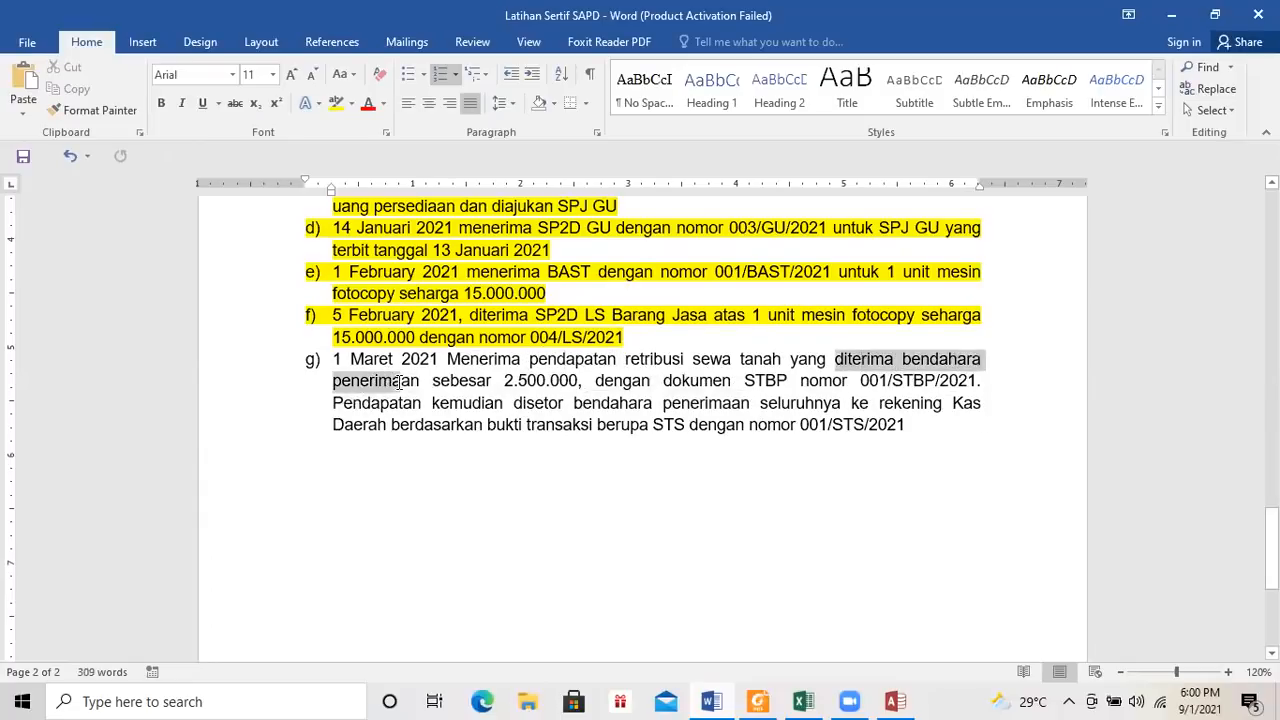
pyautogui.click(766, 699)
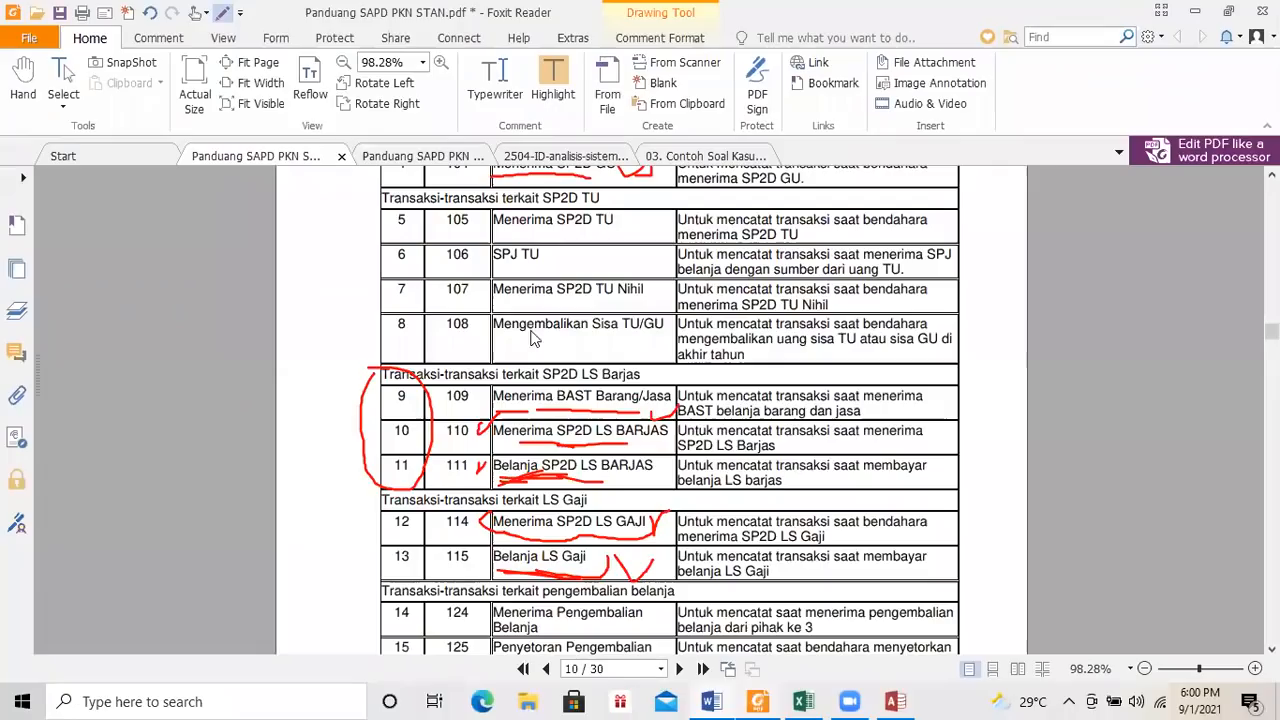
pyautogui.scroll(-10, 668, 410)
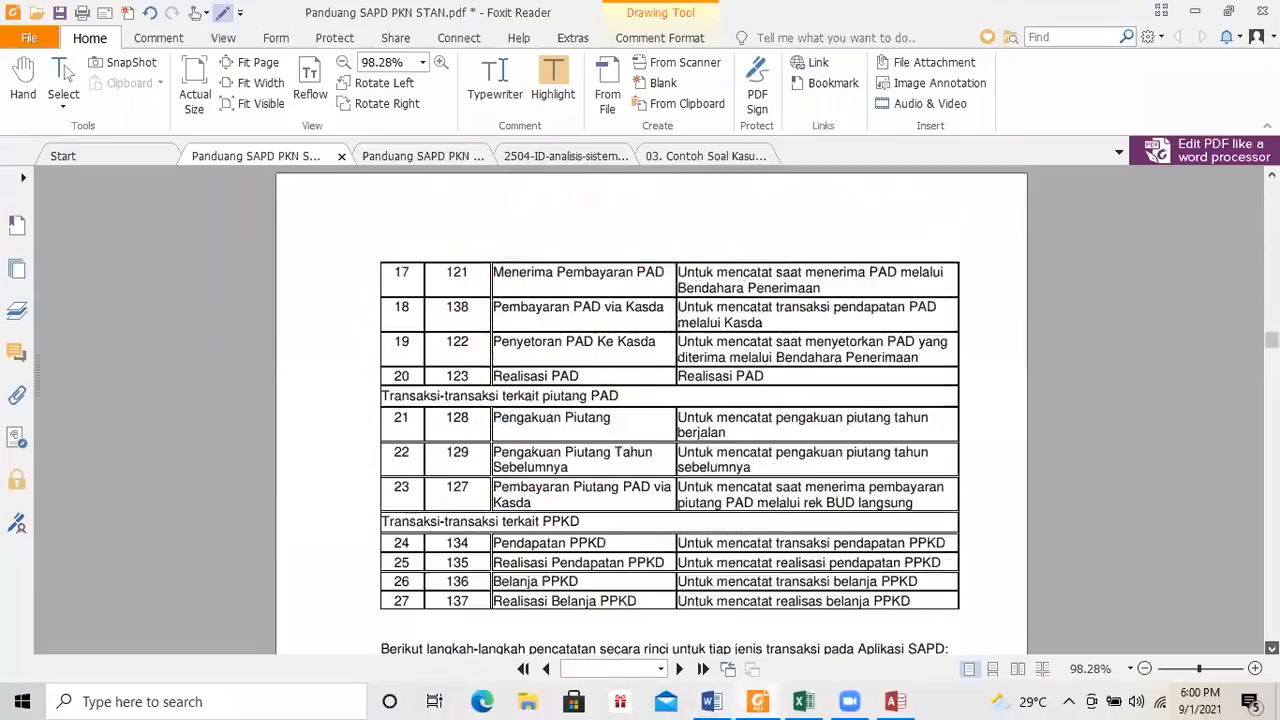
pyautogui.scroll(2, 548, 212)
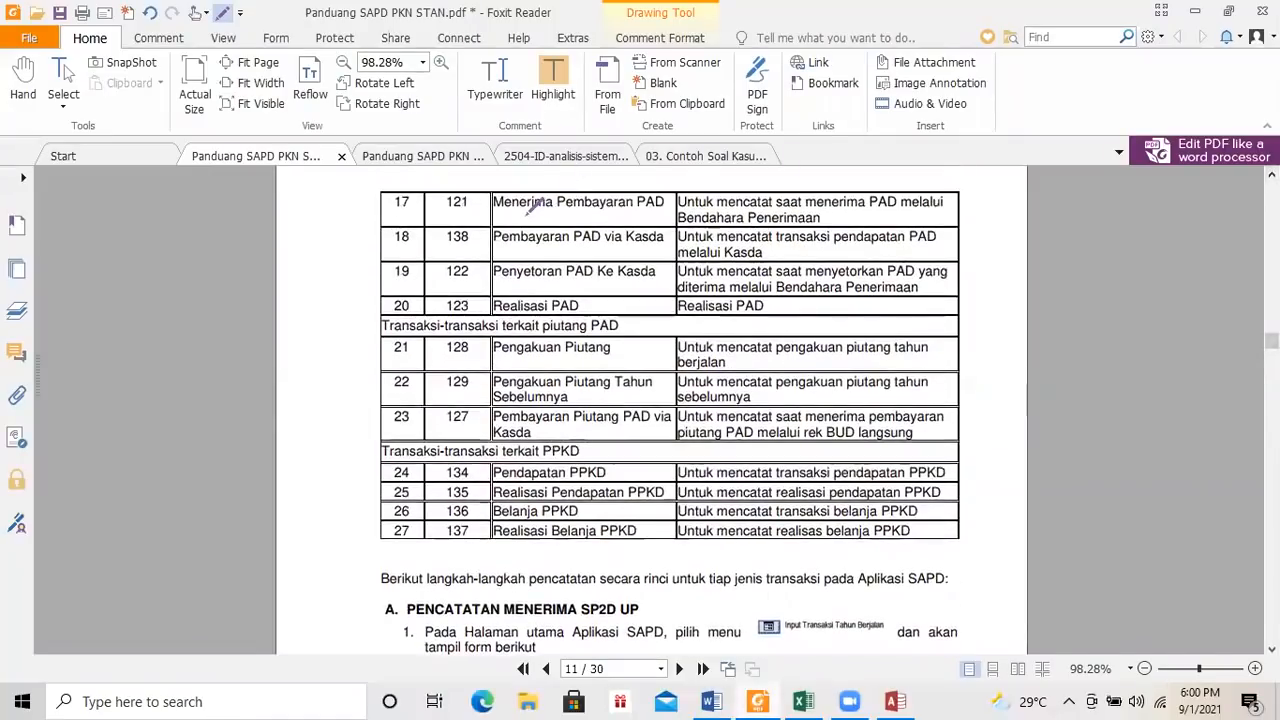
pyautogui.moveTo(524, 215); pyautogui.dragTo(540, 215)
pyautogui.moveTo(641, 218)
pyautogui.mouseDown()
pyautogui.moveTo(780, 234)
pyautogui.moveTo(942, 228)
pyautogui.moveTo(822, 160)
pyautogui.moveTo(600, 185)
pyautogui.moveTo(575, 232)
pyautogui.mouseUp()
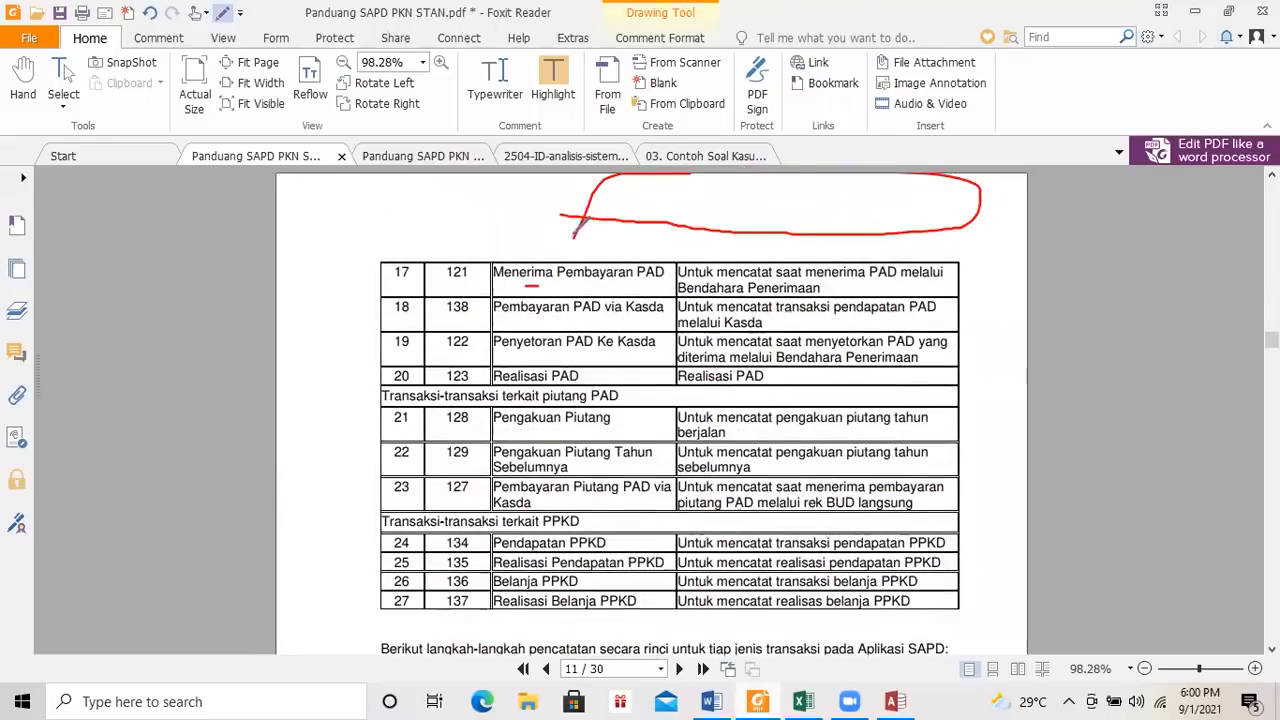
pyautogui.hotkey('ctrl', 'z')
pyautogui.moveTo(493, 265)
pyautogui.mouseDown()
pyautogui.moveTo(665, 292)
pyautogui.moveTo(792, 290)
pyautogui.mouseUp()
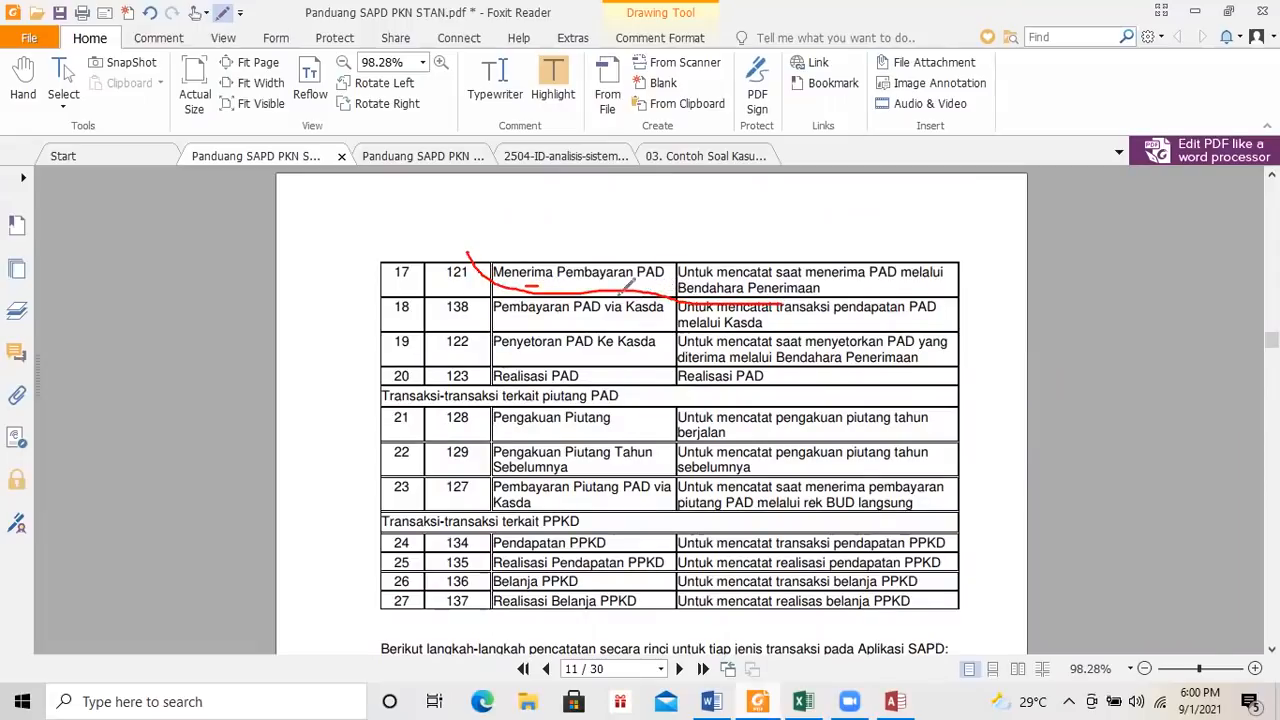
pyautogui.hotkey('ctrl', 'z')
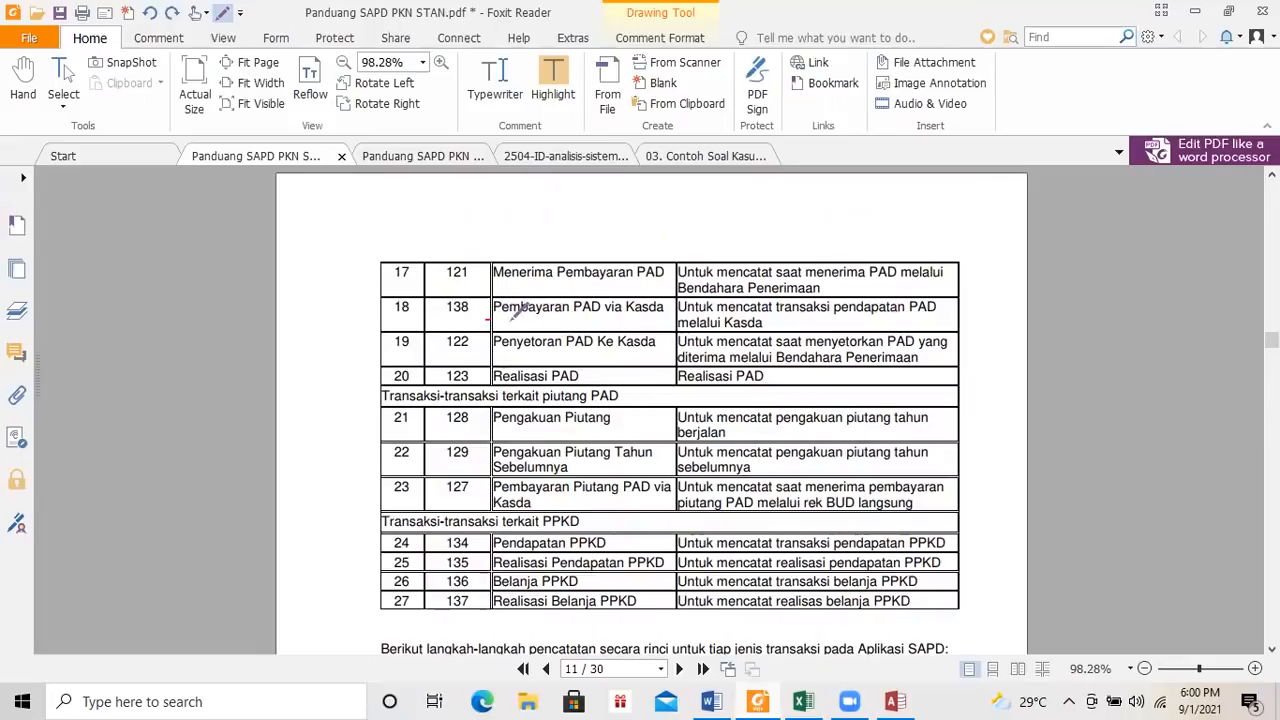
pyautogui.moveTo(649, 322); pyautogui.dragTo(684, 323)
pyautogui.moveTo(770, 336); pyautogui.dragTo(868, 313)
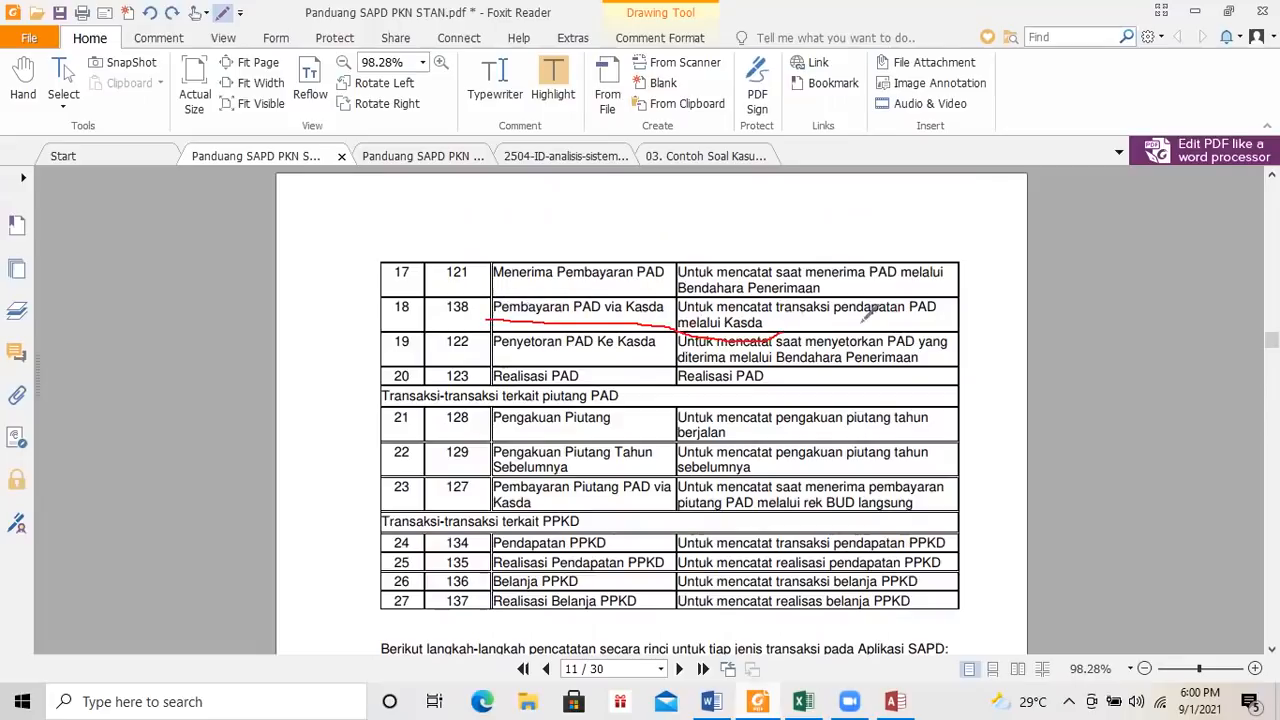
pyautogui.moveTo(965, 318); pyautogui.dragTo(957, 309)
pyautogui.hotkey('ctrl', 'z')
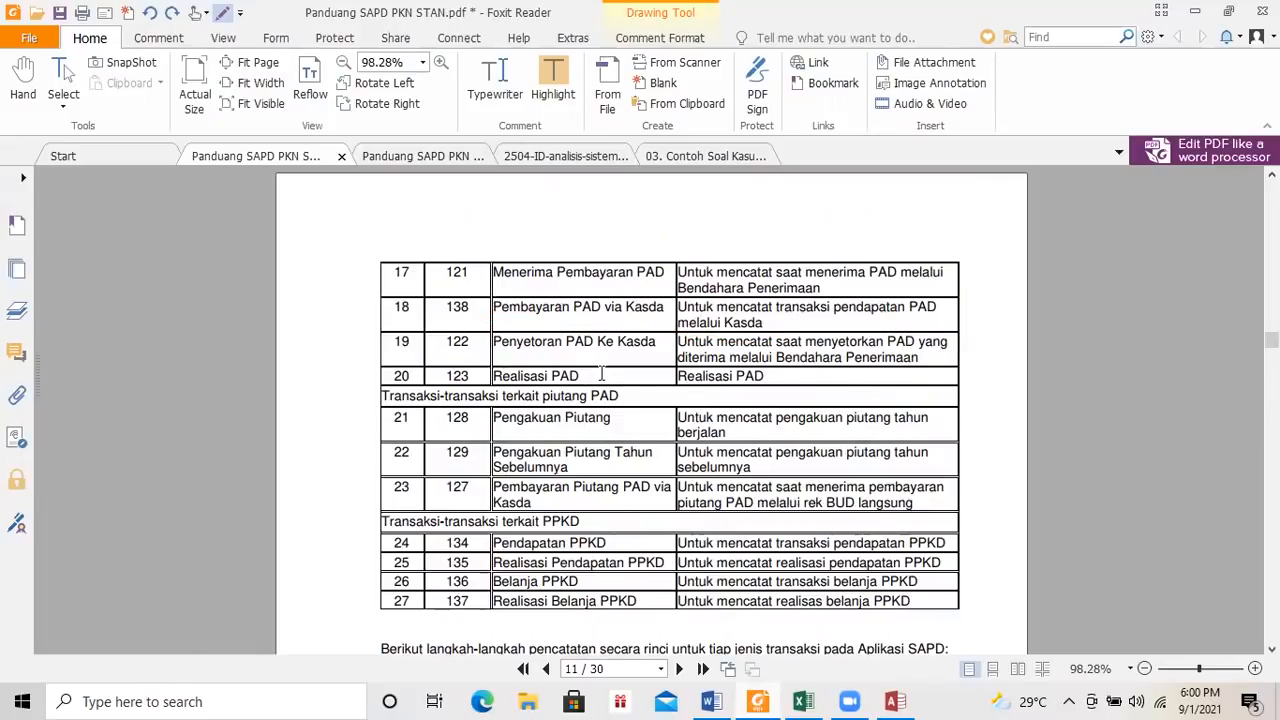
# Back in the Word exercise, examine item g's receipt details and its sentence on depositing the revenue into Kas Daerah.
pyautogui.hotkey('alt', 'Tab')
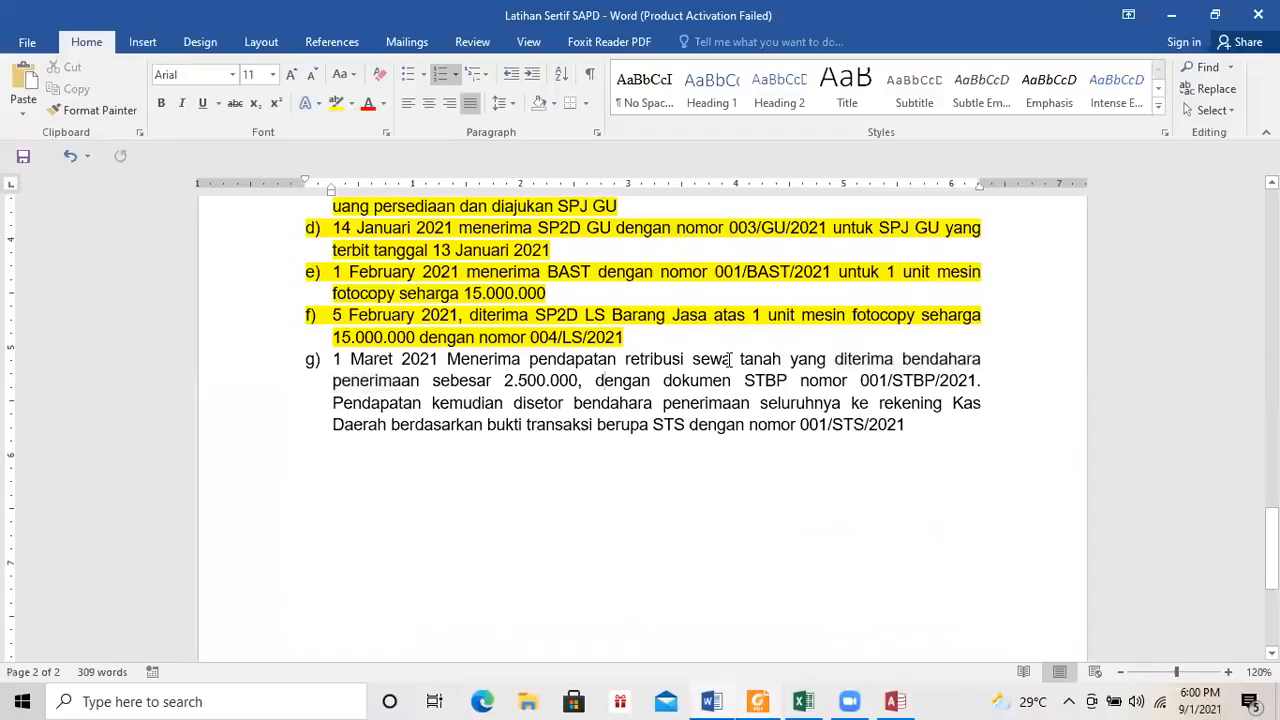
pyautogui.moveTo(740, 388); pyautogui.dragTo(545, 385)
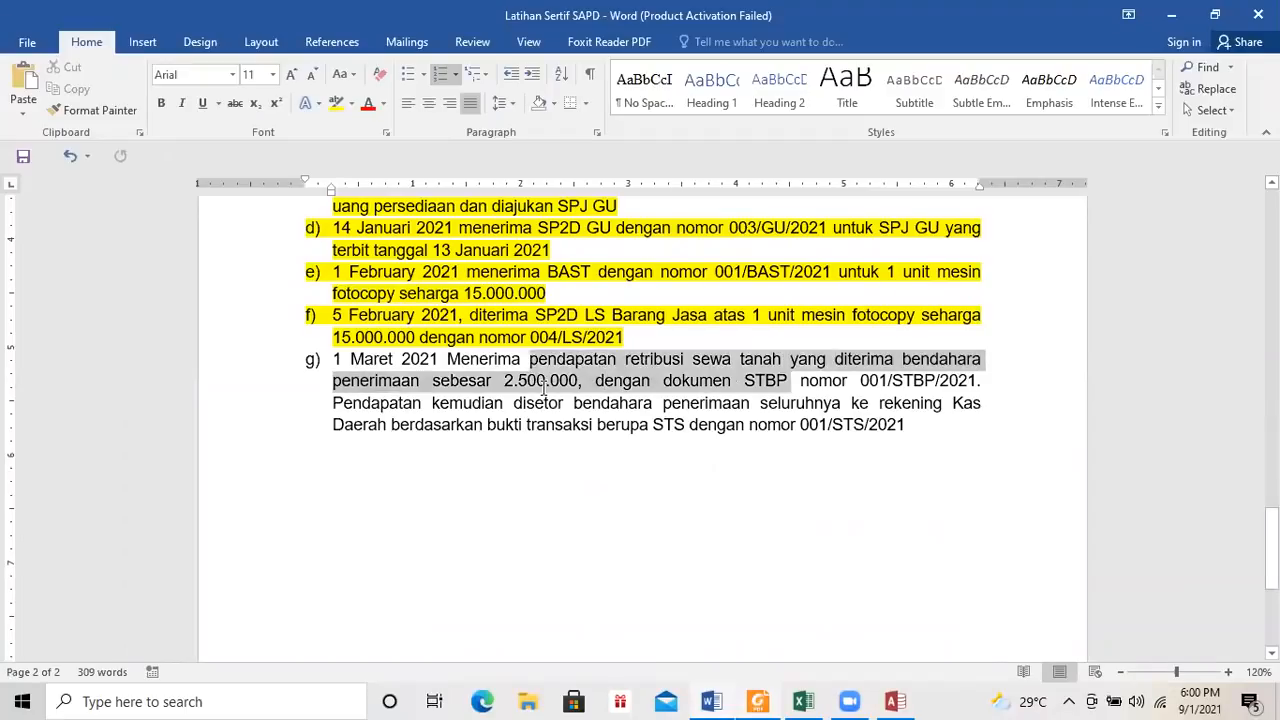
pyautogui.moveTo(853, 376); pyautogui.dragTo(948, 372)
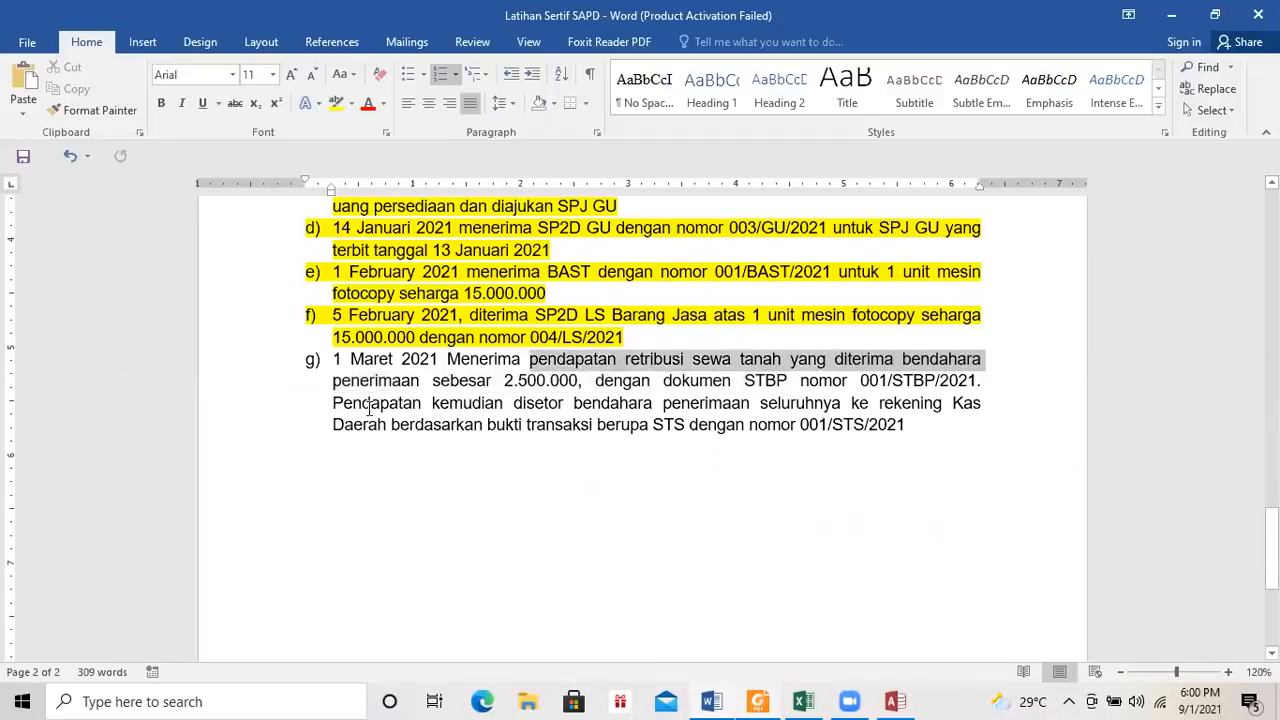
pyautogui.moveTo(795, 412); pyautogui.dragTo(905, 427)
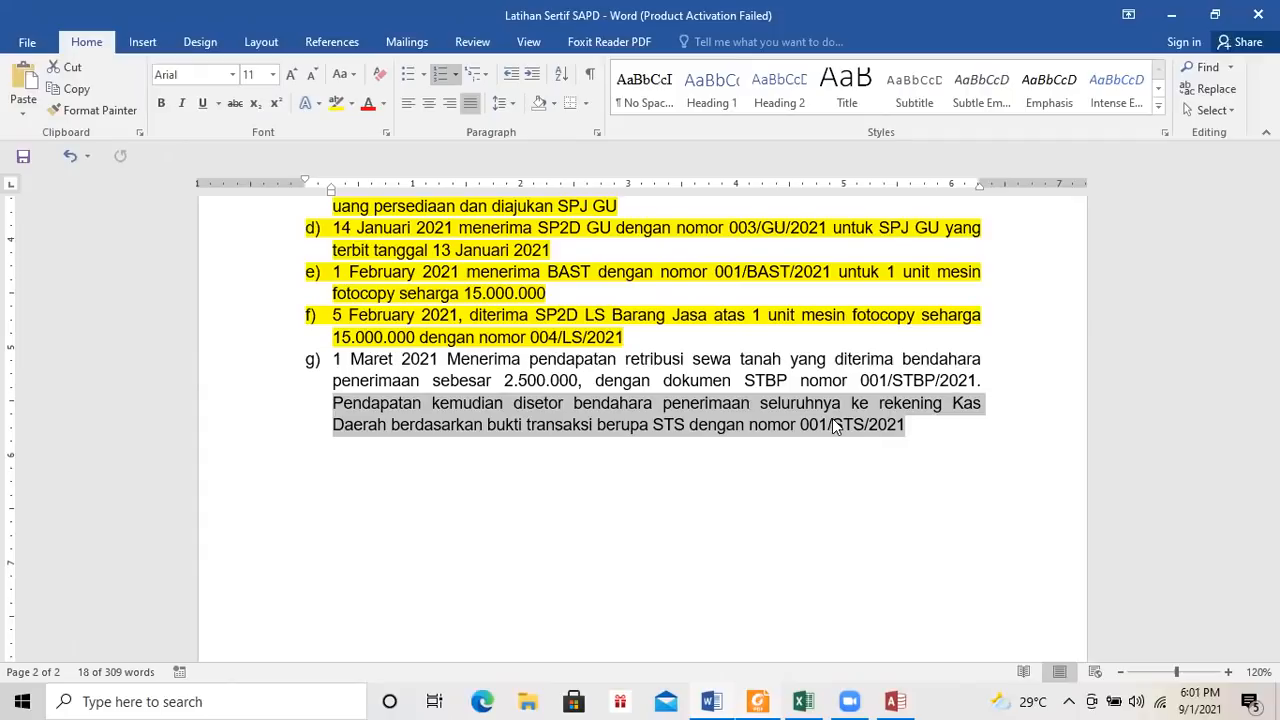
pyautogui.click(808, 591)
# In SAPD, set the new Pendapatan transaction's Jenis Transaksi to Menerima Pembayaran PAD.
pyautogui.click(876, 697)
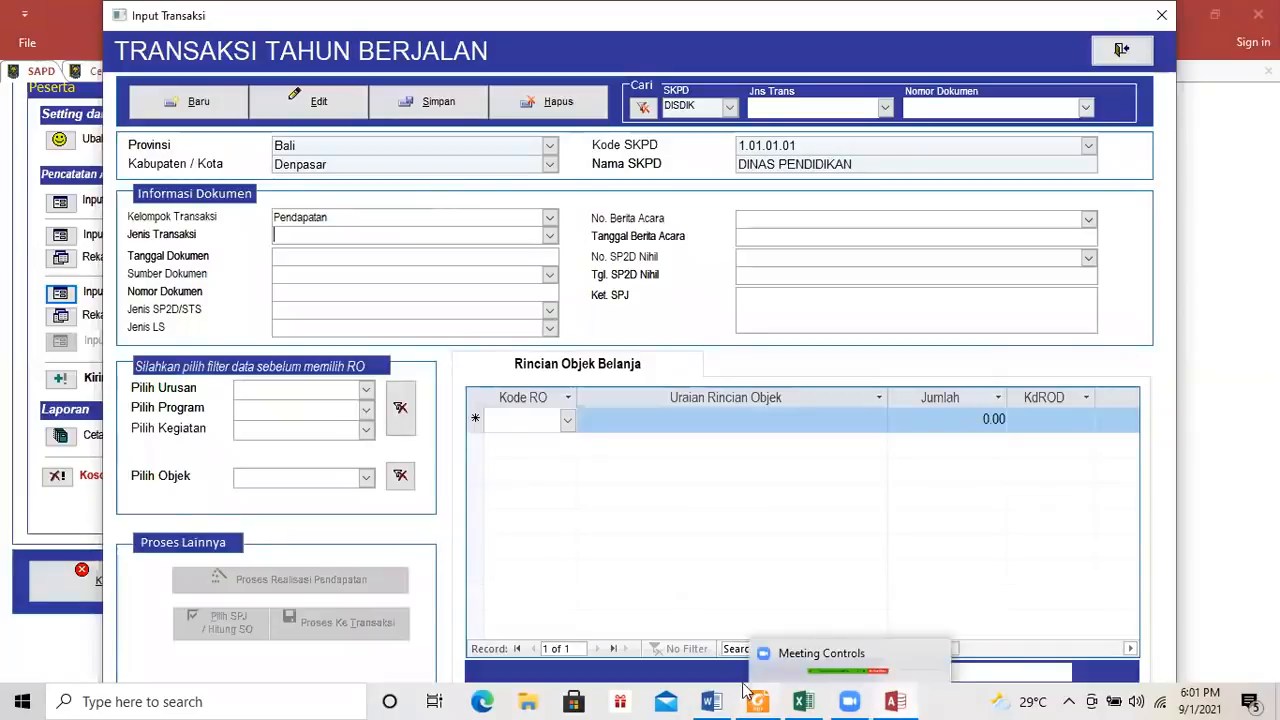
pyautogui.click(548, 238)
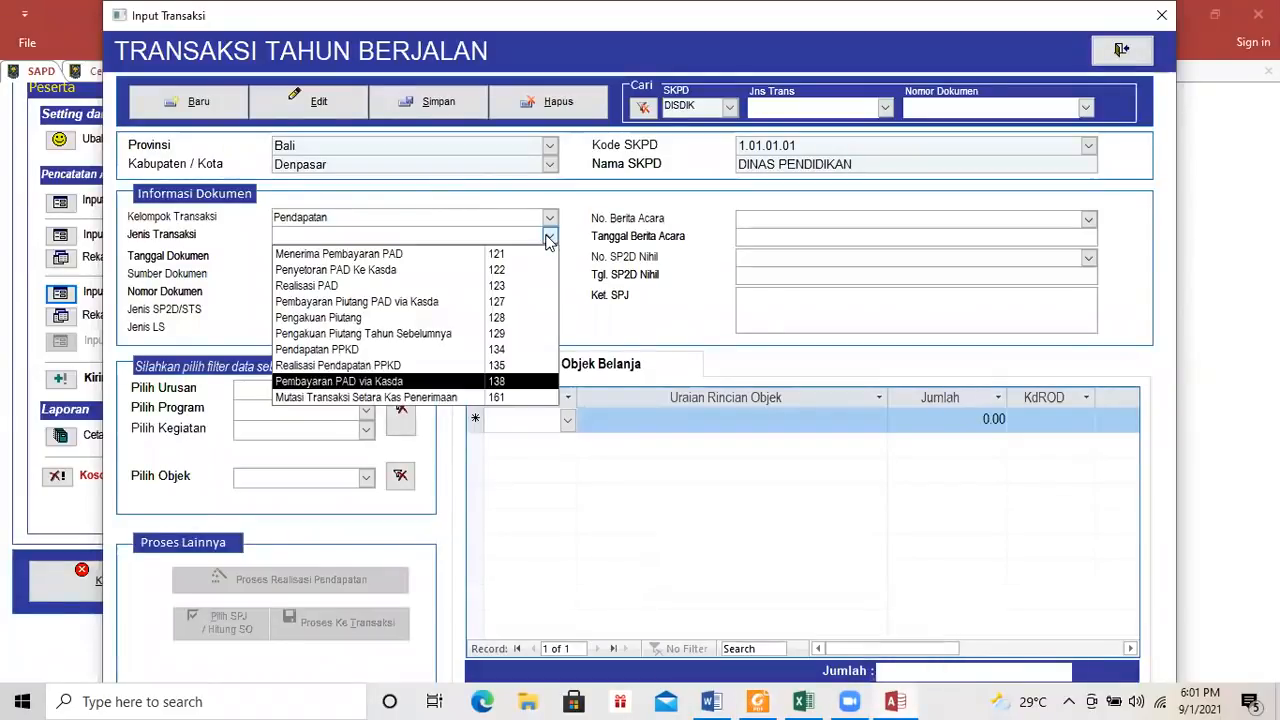
pyautogui.click(340, 254)
# Switch to the SAPD guide PDF and mark the Menerima Pembayaran PAD row and its description with the pen.
pyautogui.moveTo(757, 700)
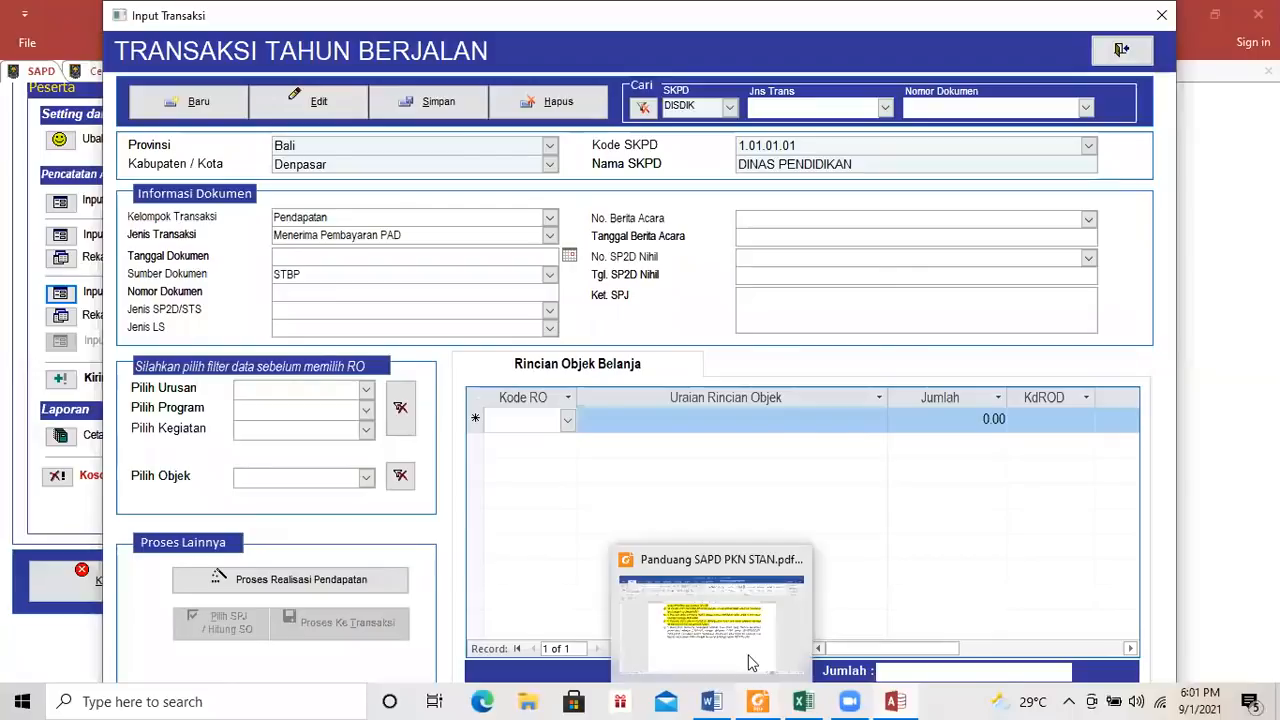
pyautogui.click(750, 640)
pyautogui.moveTo(498, 288); pyautogui.dragTo(850, 288)
pyautogui.moveTo(934, 281)
pyautogui.mouseDown()
pyautogui.moveTo(756, 252)
pyautogui.moveTo(677, 258)
pyautogui.mouseUp()
# Return to SAPD and, checking item g in Word, set Tanggal Dokumen to 1 March 2021.
pyautogui.click(897, 701)
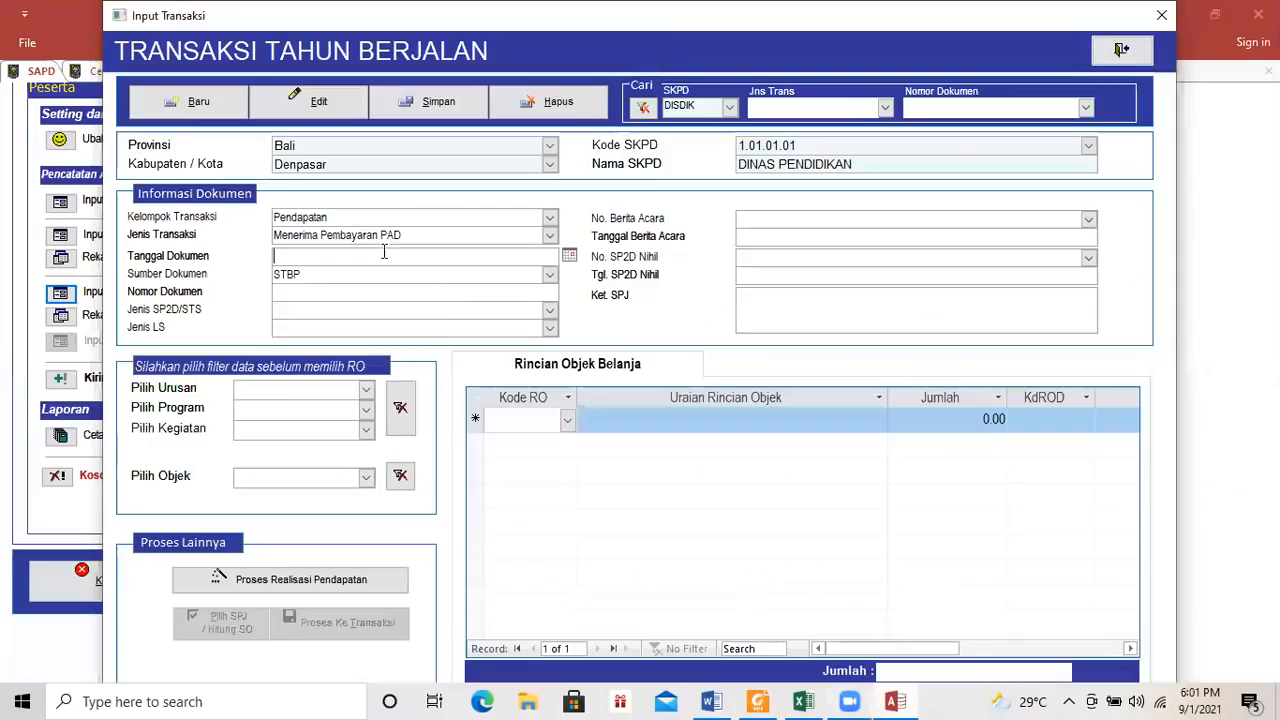
pyautogui.click(711, 701)
pyautogui.click(895, 701)
pyautogui.write('21')
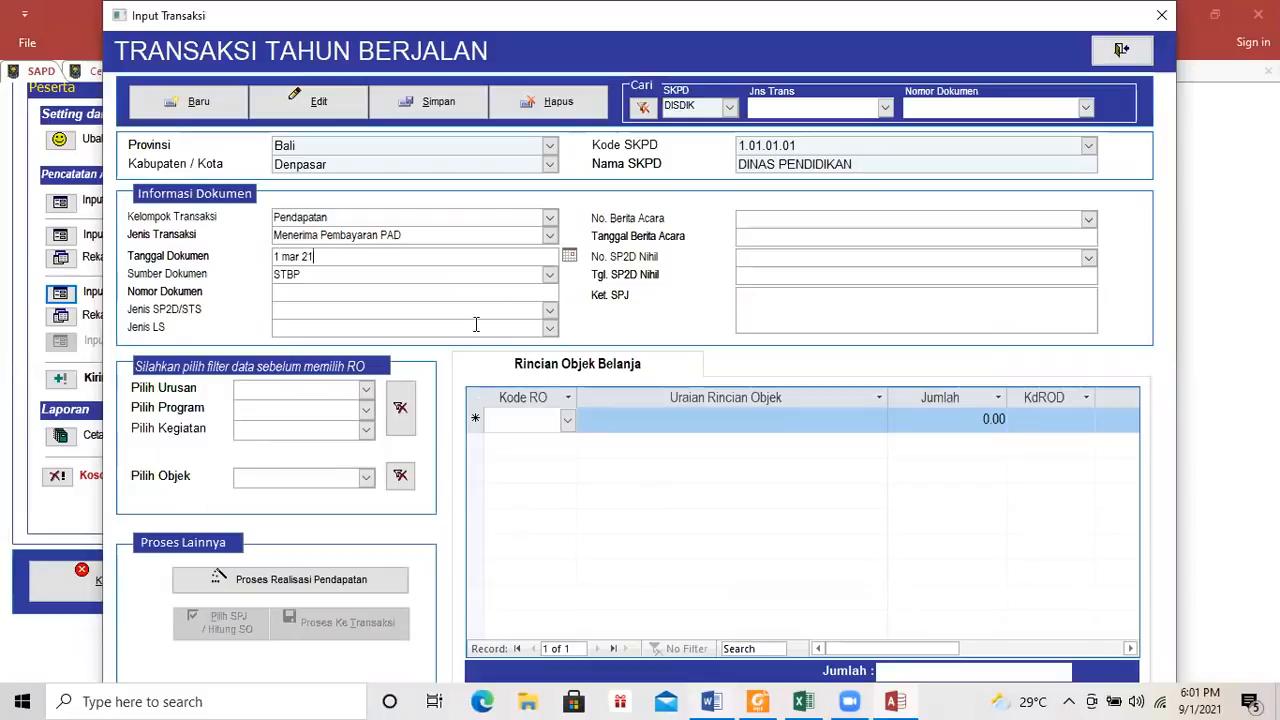
pyautogui.press('Tab')
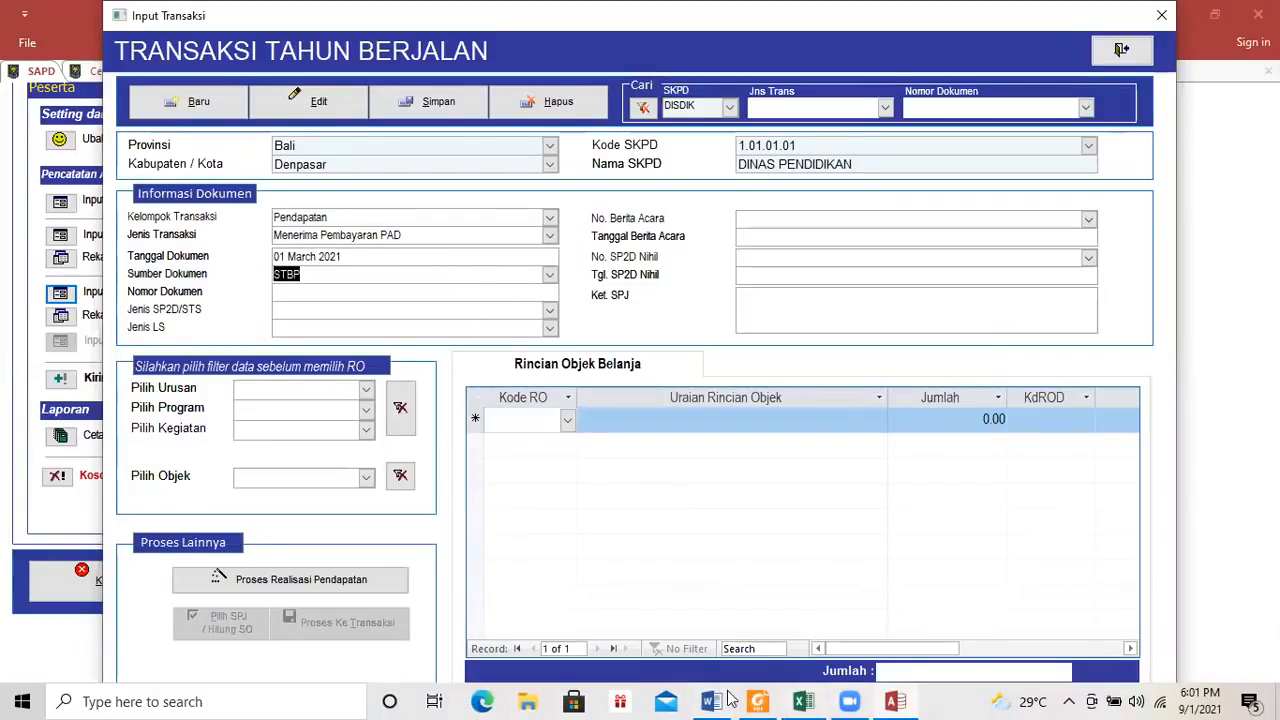
# Copy the STBP number 001/STBP/2021 from item g in Word into SAPD's Nomor Dokumen.
pyautogui.hotkey('alt', 'Tab')
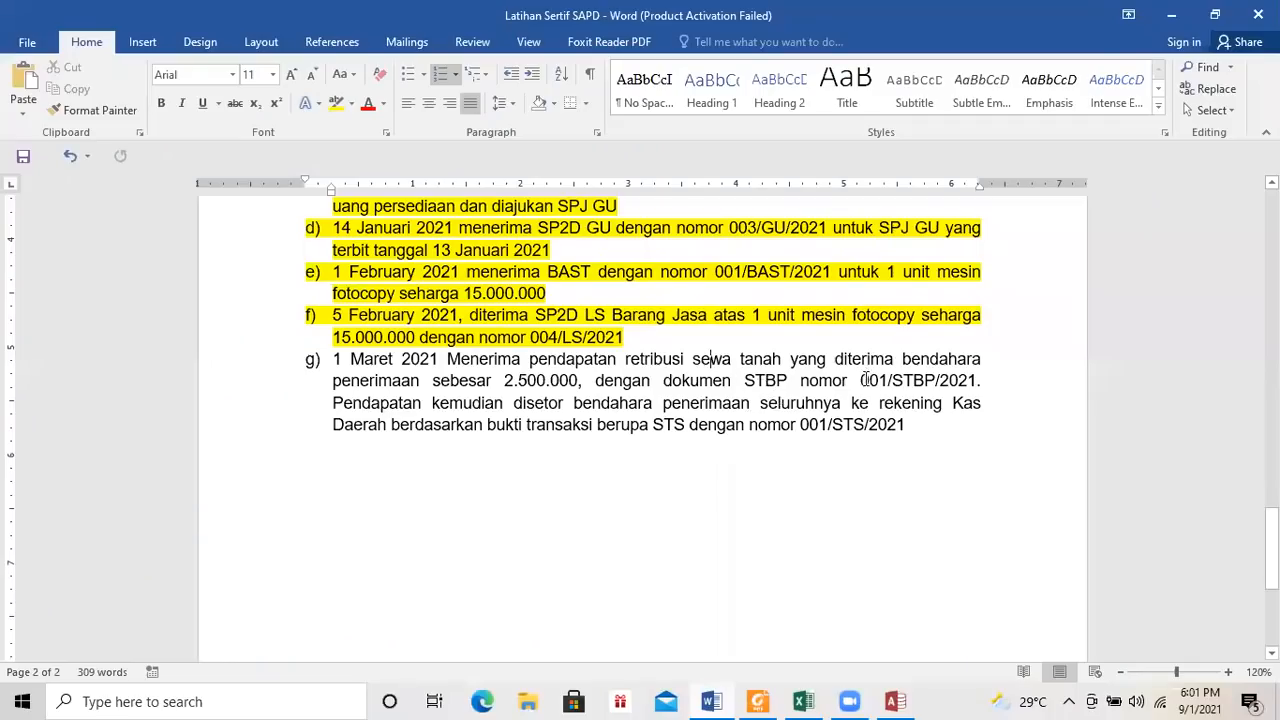
pyautogui.doubleClick(928, 381)
pyautogui.hotkey('ctrl', 'c')
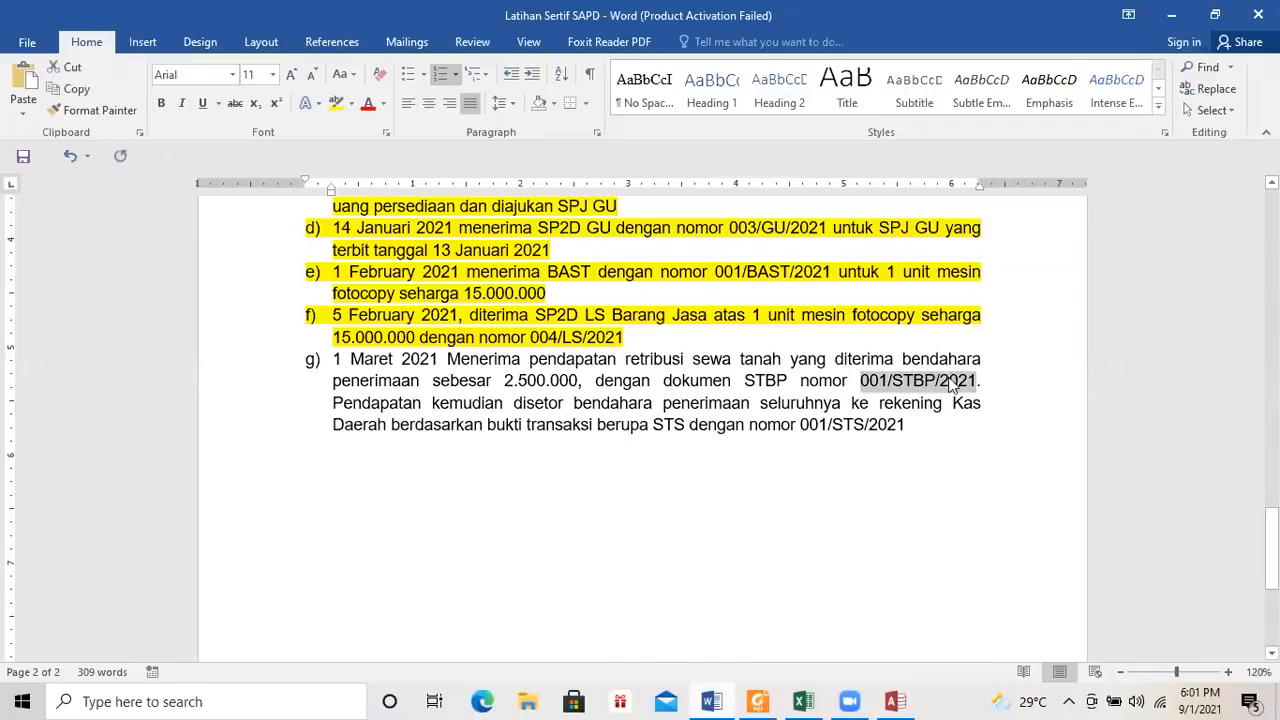
pyautogui.hotkey('alt', 'Tab')
pyautogui.click(300, 292)
pyautogui.hotkey('ctrl', 'v')
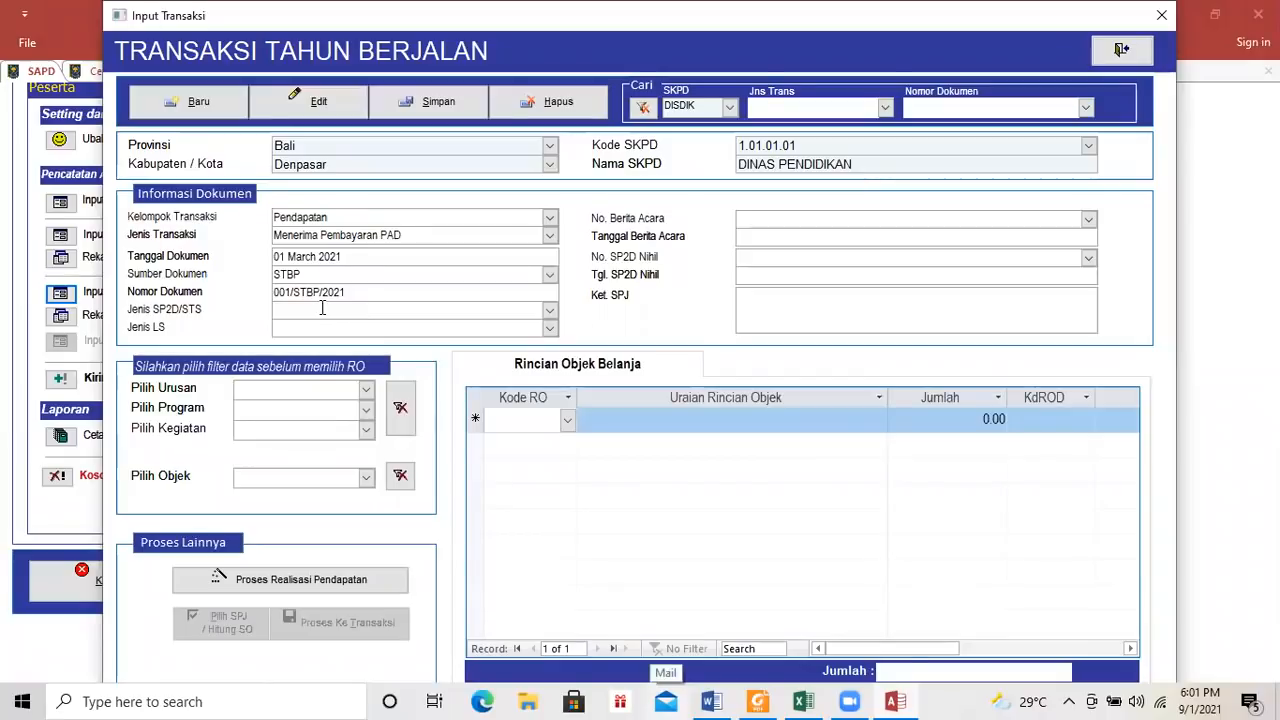
# Check the available Jenis SP2D/STS and Jenis LS options, leaving both fields blank.
pyautogui.click(552, 311)
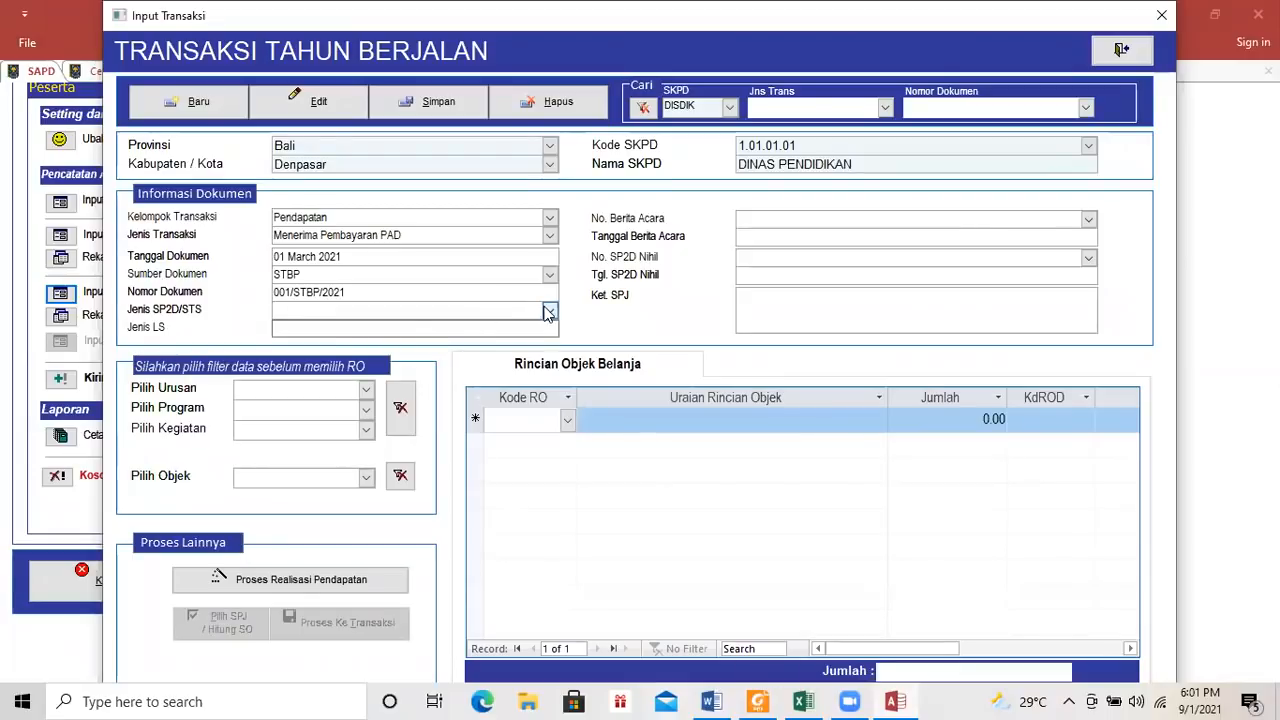
pyautogui.click(549, 329)
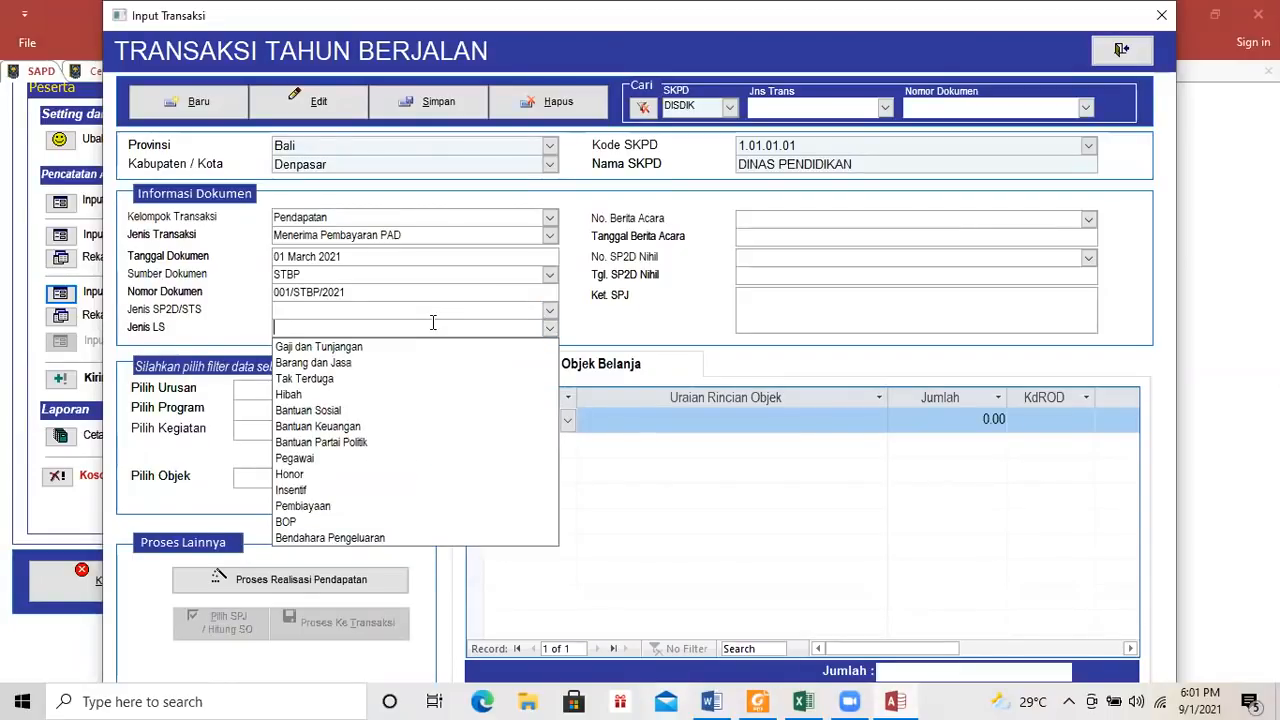
pyautogui.click(446, 314)
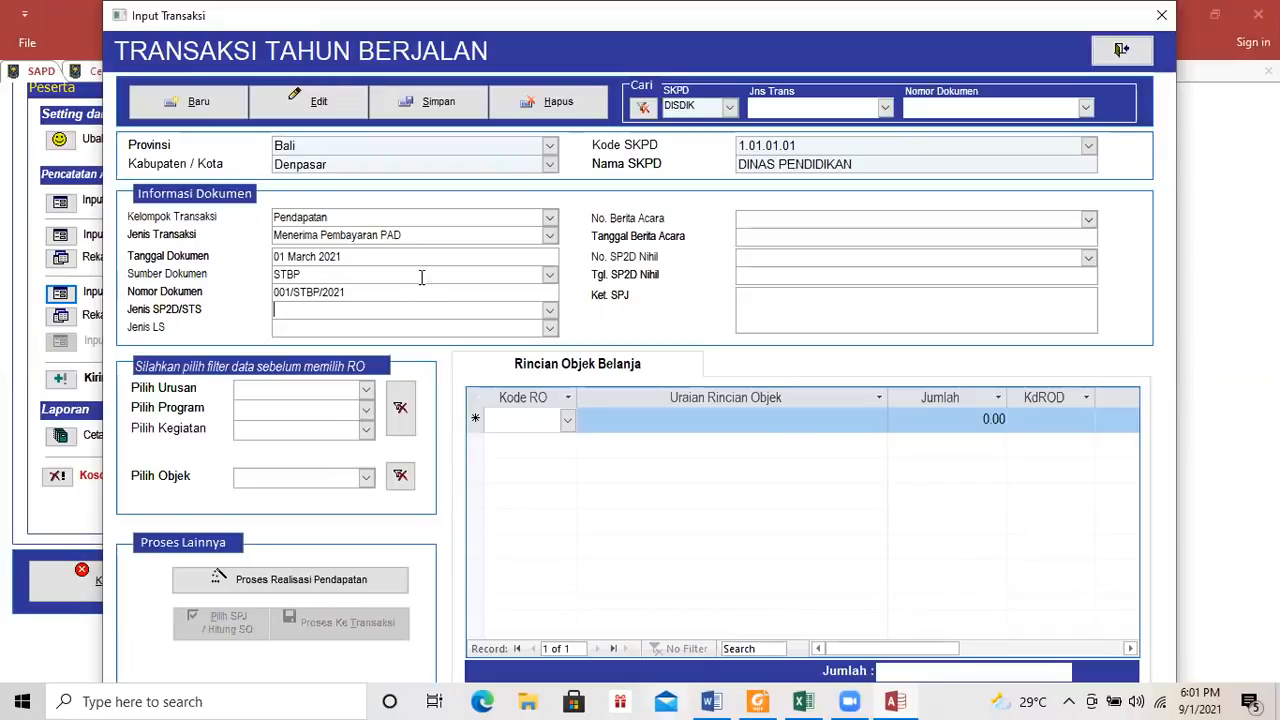
# Filter the account data by Urusan 1.01.01, Program 00, Kegiatan 00 and Objek 4.1.2.01 Retribusi Jasa Umum.
pyautogui.click(366, 389)
pyautogui.click(362, 410)
pyautogui.click(366, 409)
pyautogui.click(362, 431)
pyautogui.click(366, 429)
pyautogui.click(362, 447)
pyautogui.click(366, 476)
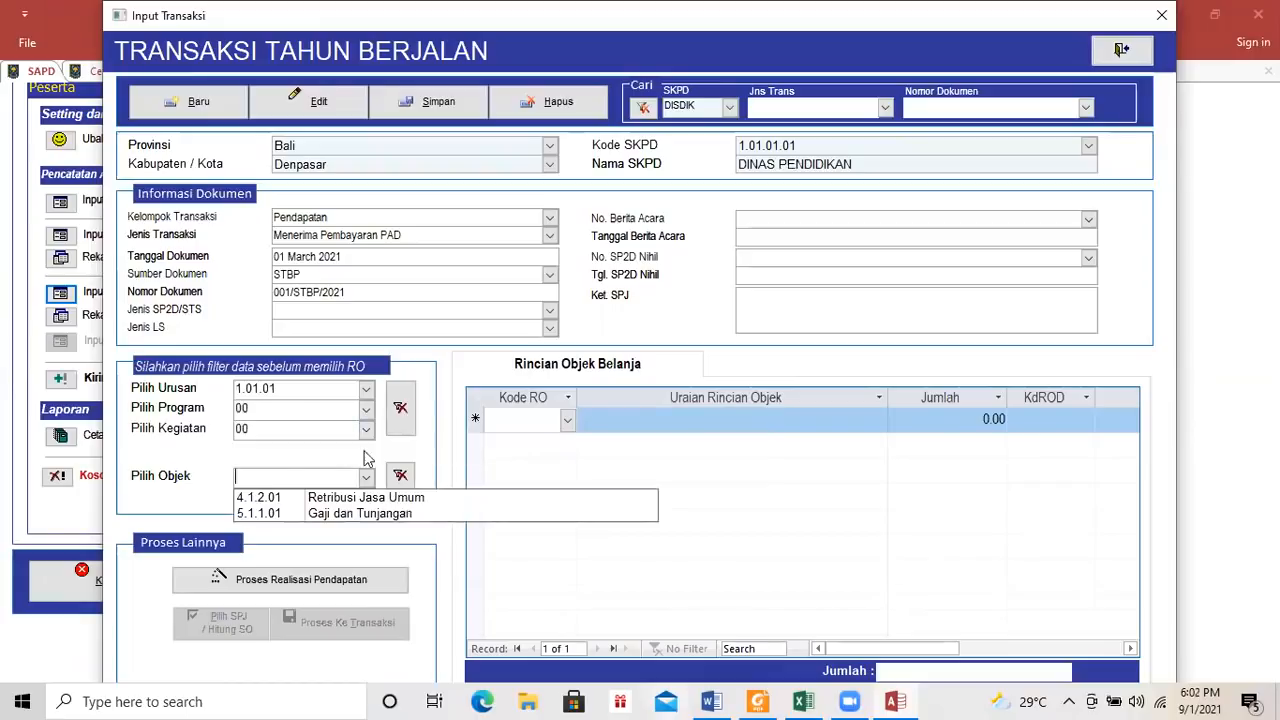
pyautogui.click(360, 497)
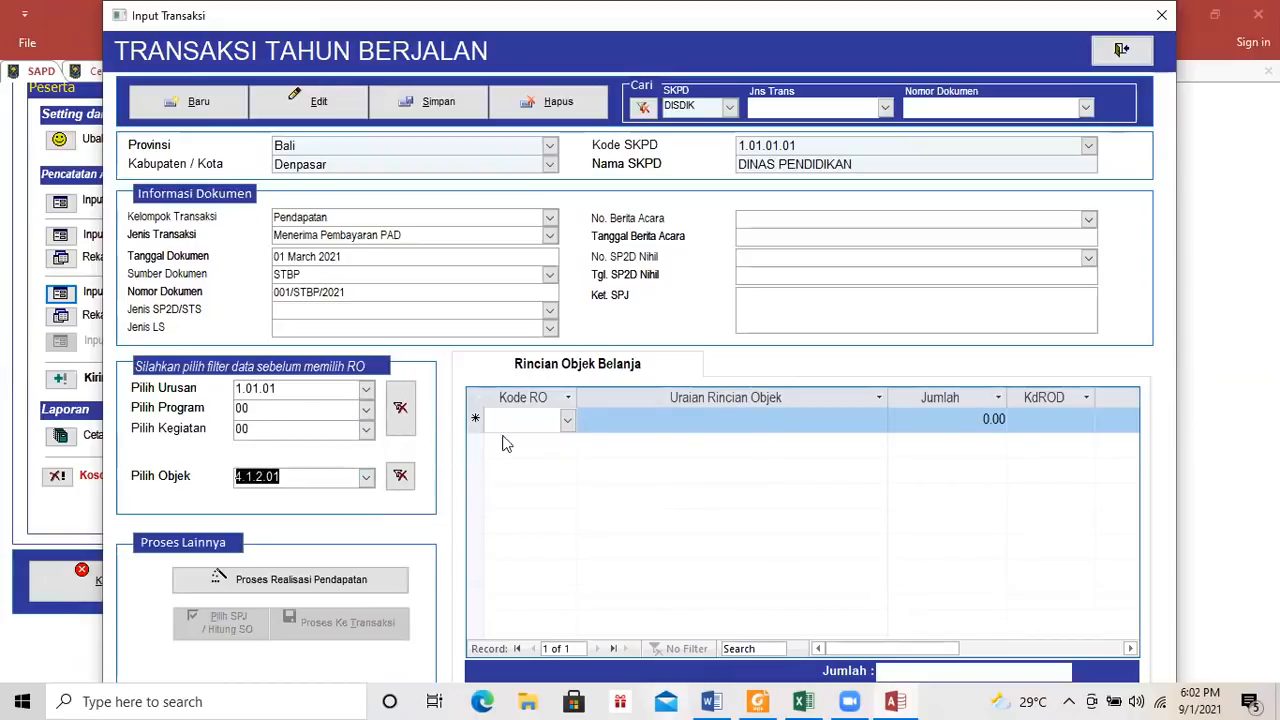
# Add detail line 4.1.2.01.022 Retribusi Sewa Tanah with a Jumlah of 2,500,000, taken from item g in Word.
pyautogui.click(567, 420)
pyautogui.click(650, 443)
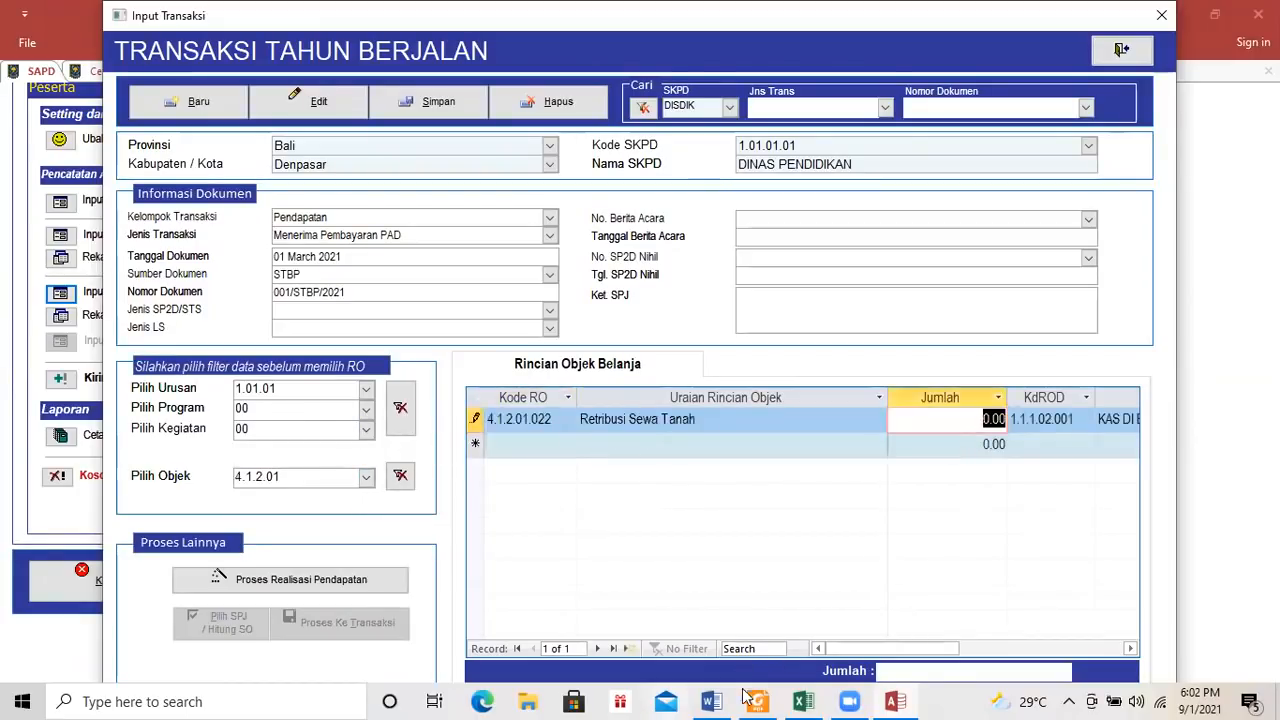
pyautogui.click(711, 701)
pyautogui.moveTo(504, 381); pyautogui.dragTo(582, 382)
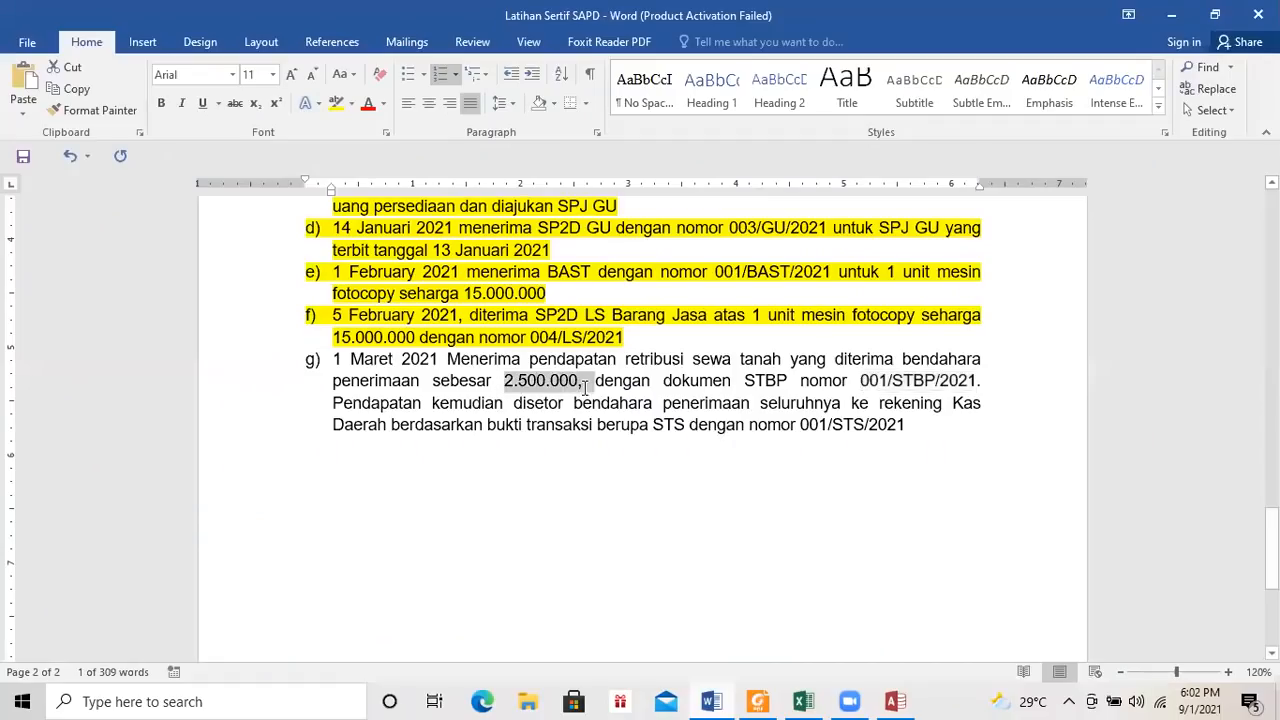
pyautogui.click(716, 701)
pyautogui.write('2,500,000')
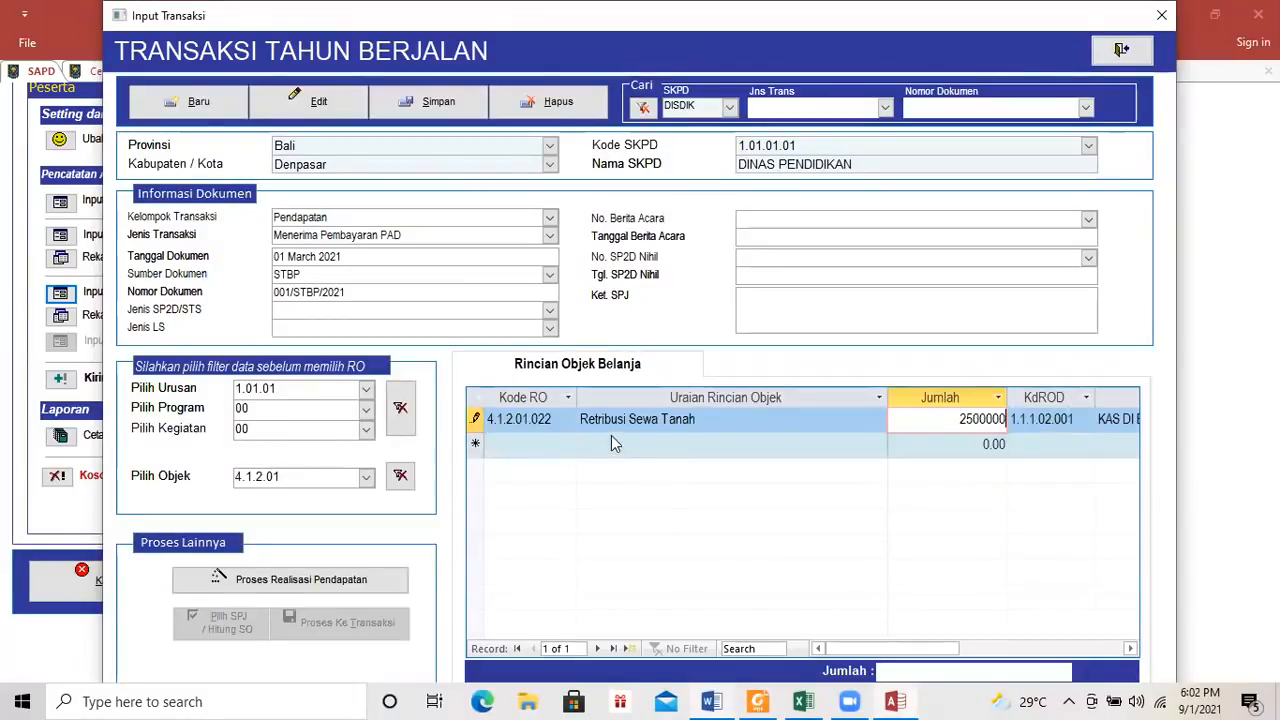
# Commit the Retribusi Sewa Tanah detail line and save the Menerima Pembayaran PAD transaction.
pyautogui.press('Return')
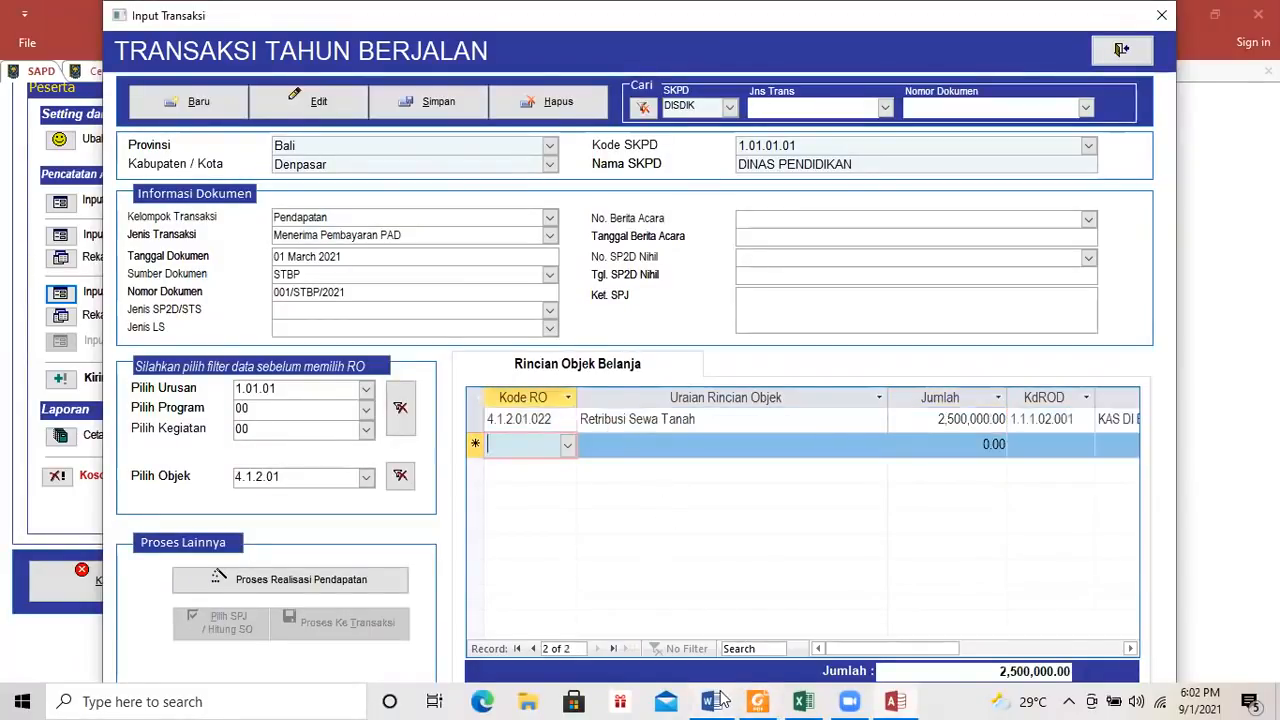
pyautogui.click(716, 701)
pyautogui.click(716, 701)
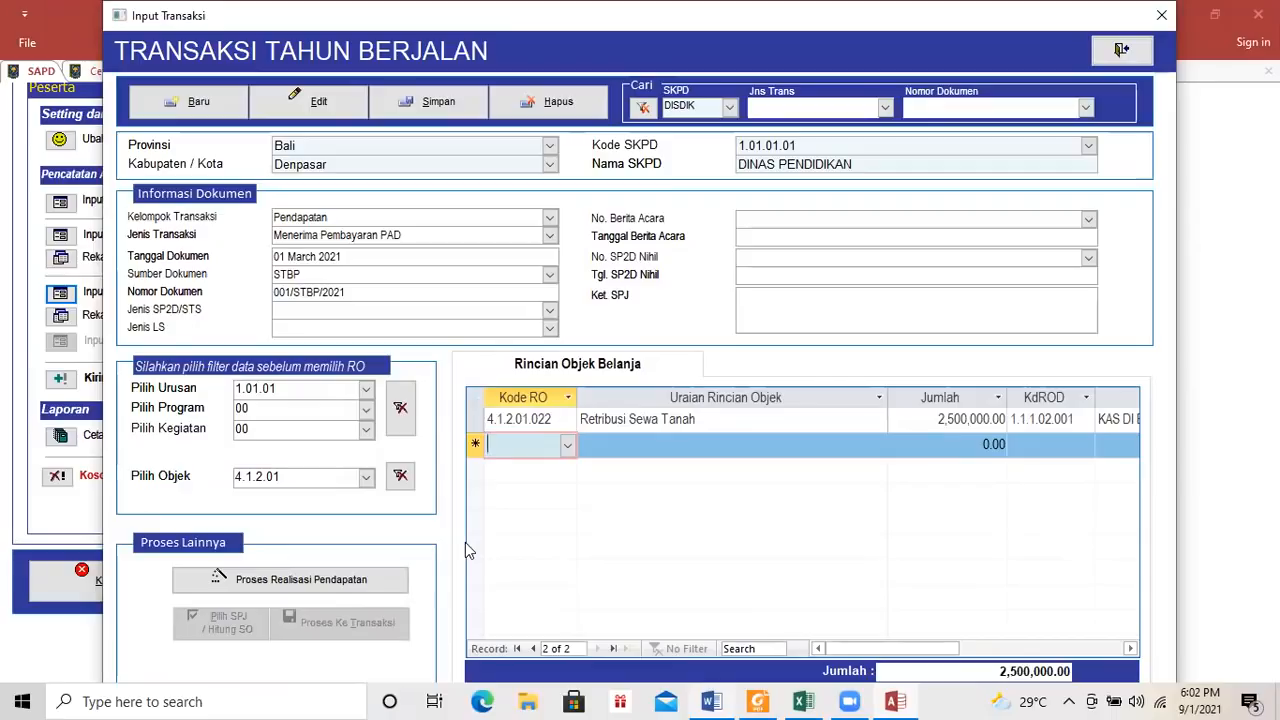
pyautogui.click(443, 112)
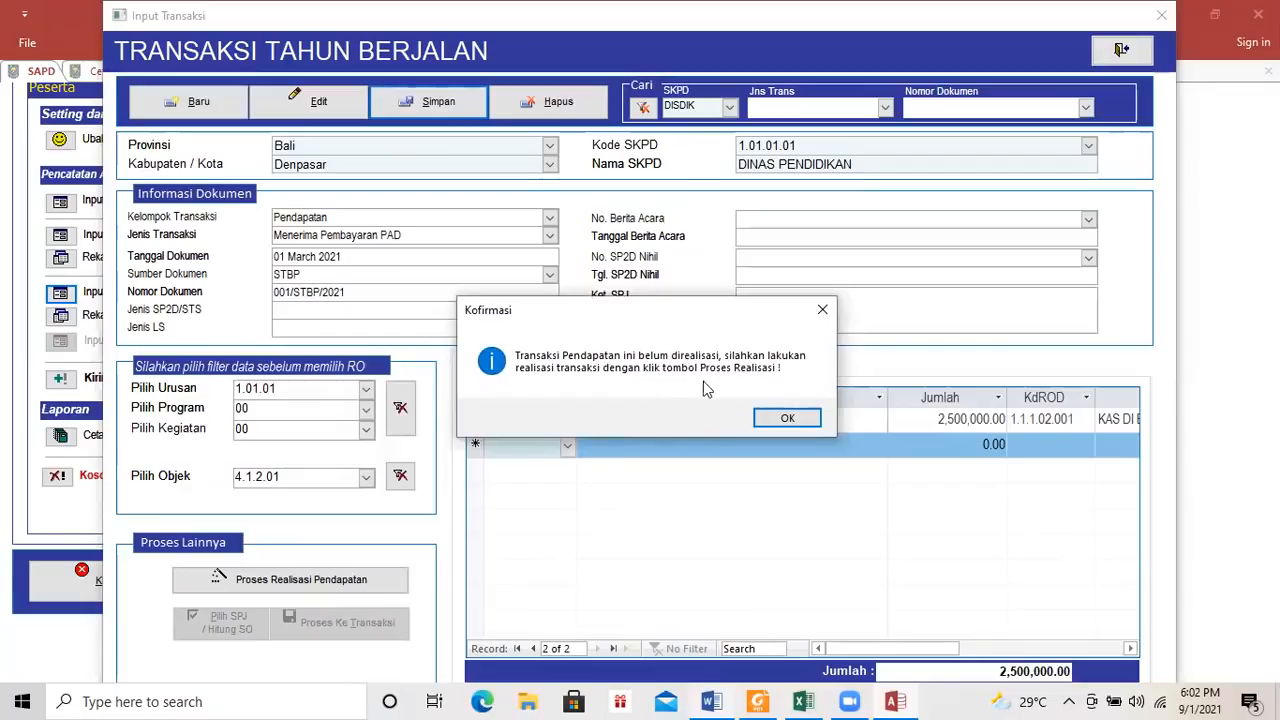
pyautogui.click(766, 417)
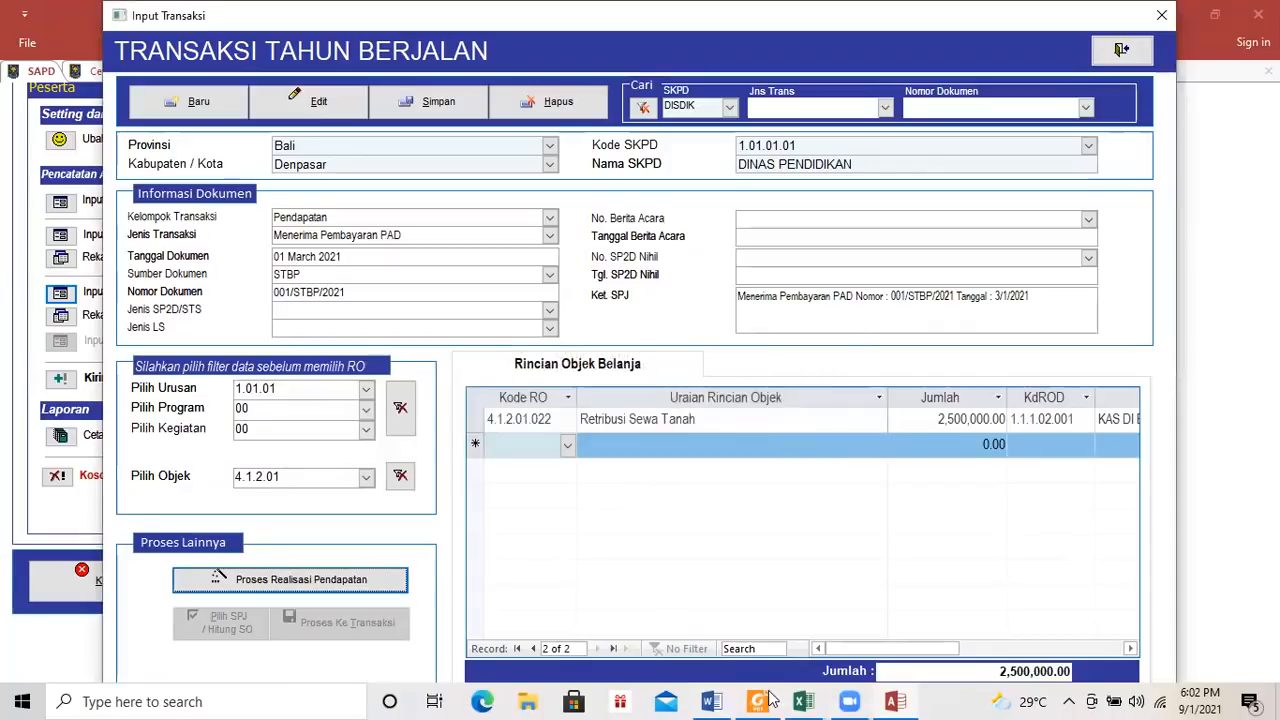
# Review item g's receipt and Kas Daerah deposit sentences in Word.
pyautogui.click(726, 701)
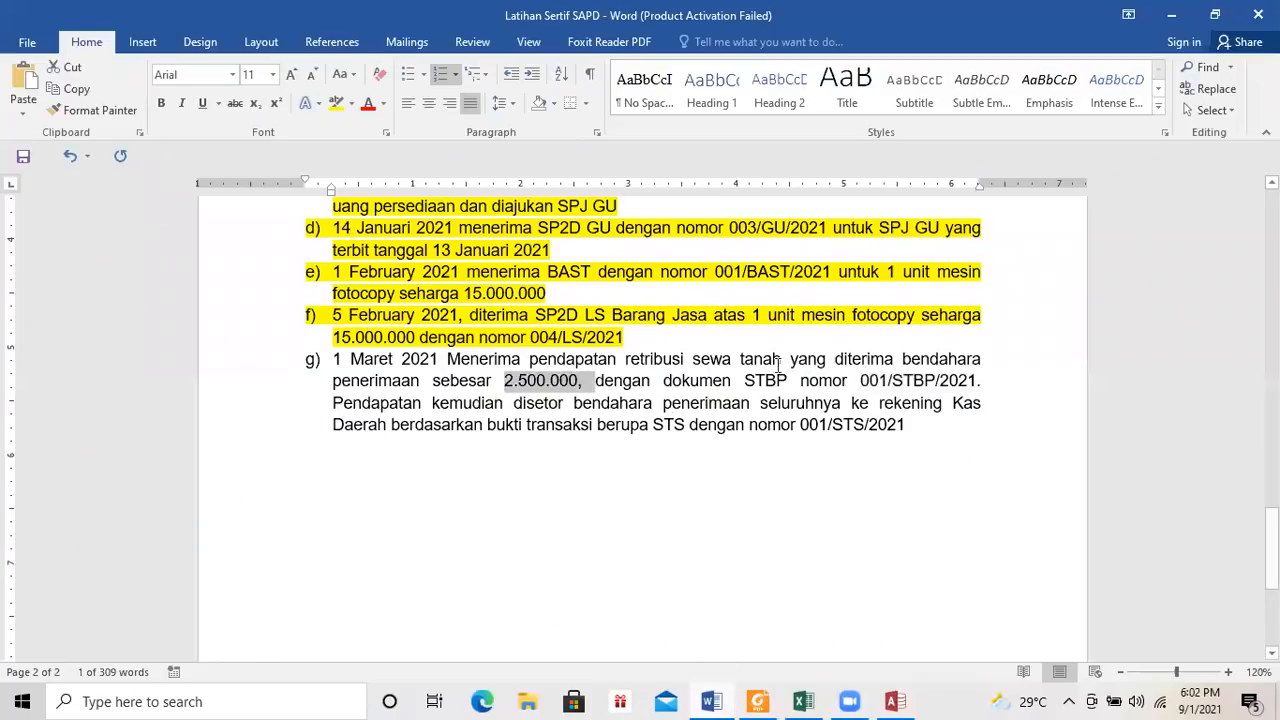
pyautogui.moveTo(451, 360); pyautogui.dragTo(948, 378)
pyautogui.moveTo(332, 404); pyautogui.dragTo(906, 426)
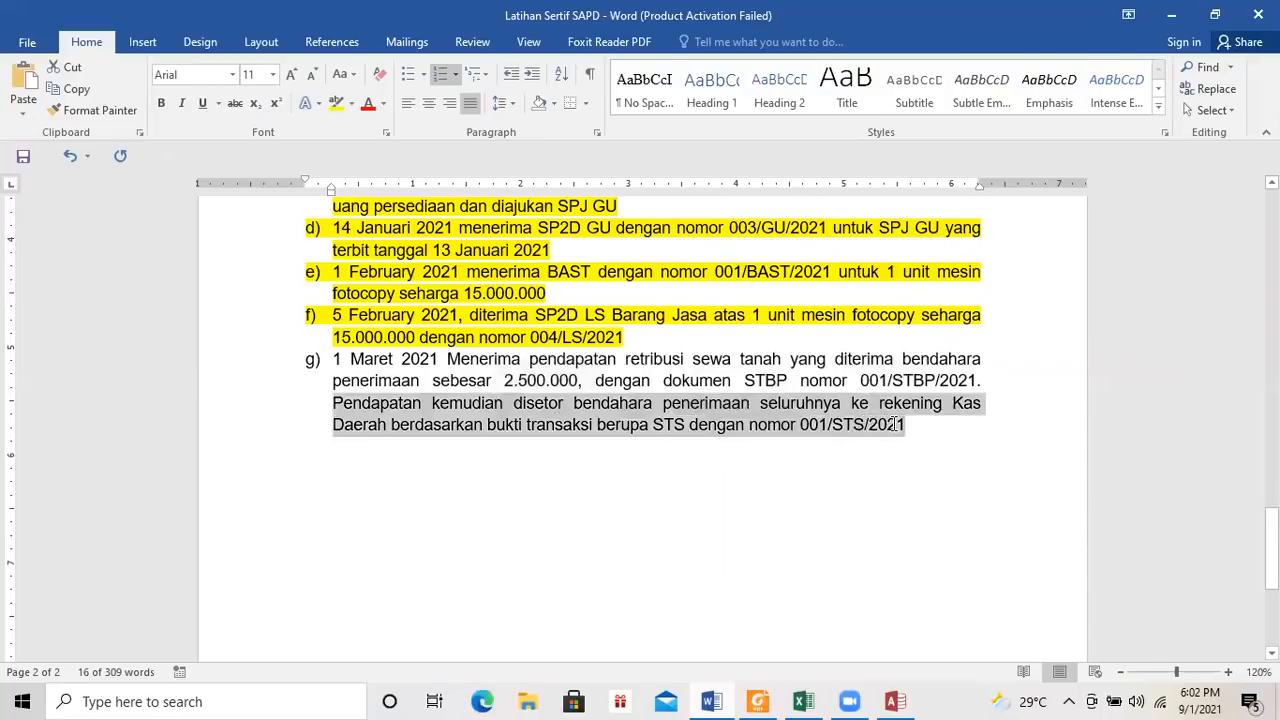
pyautogui.click(653, 426)
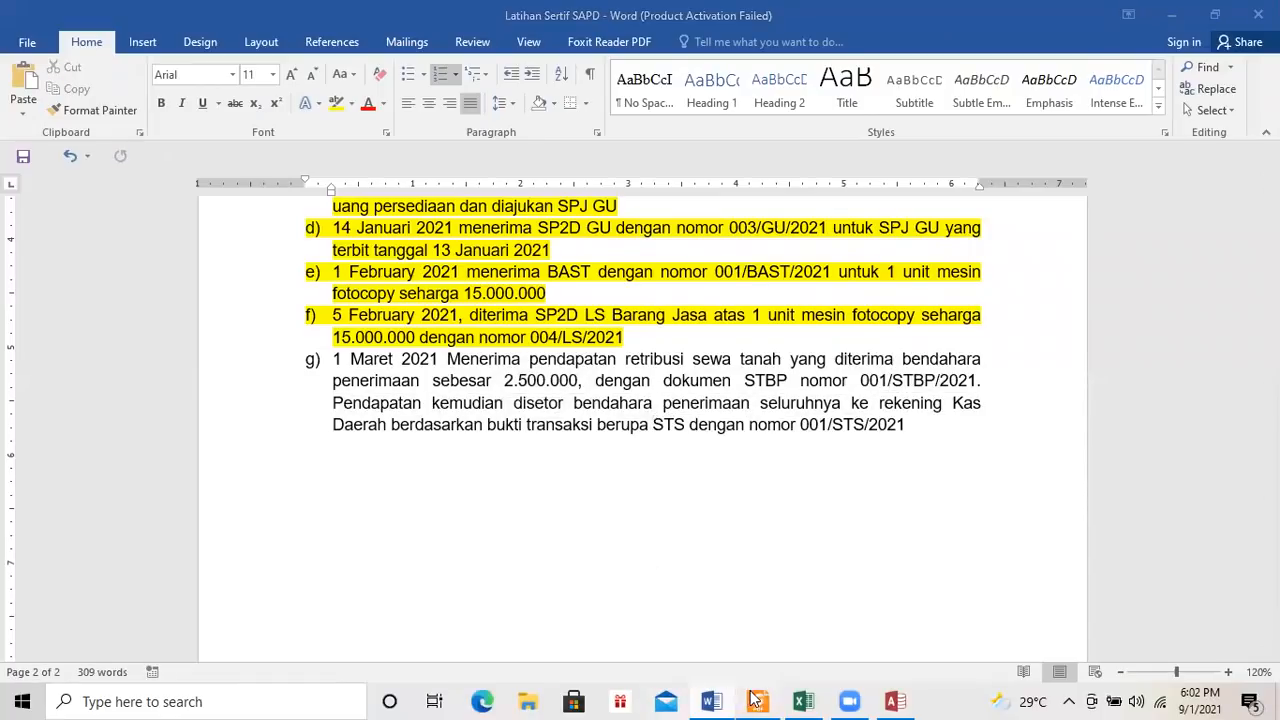
# Underline the transaction types Penyetoran PAD Ke Kasda and Realisasi PAD in the SAPD guide PDF in Foxit Reader.
pyautogui.hotkey('alt', 'Tab')
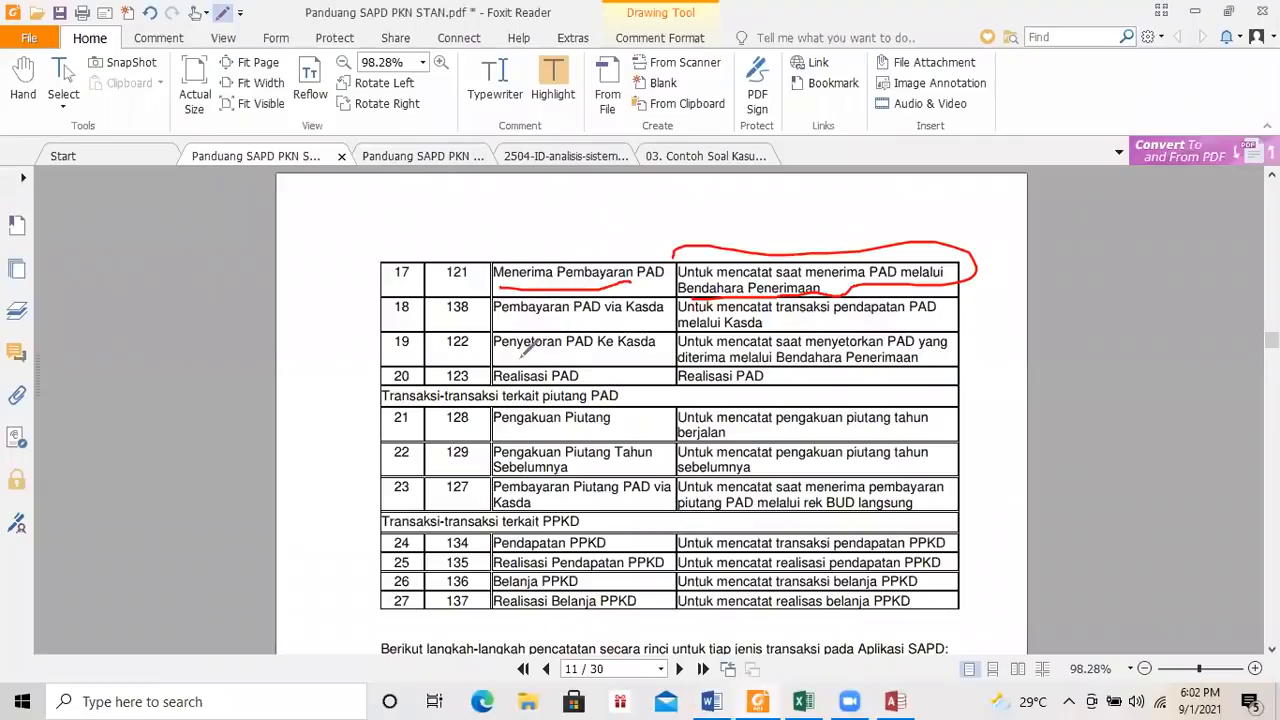
pyautogui.moveTo(498, 355); pyautogui.dragTo(673, 349)
pyautogui.moveTo(557, 384); pyautogui.dragTo(650, 381)
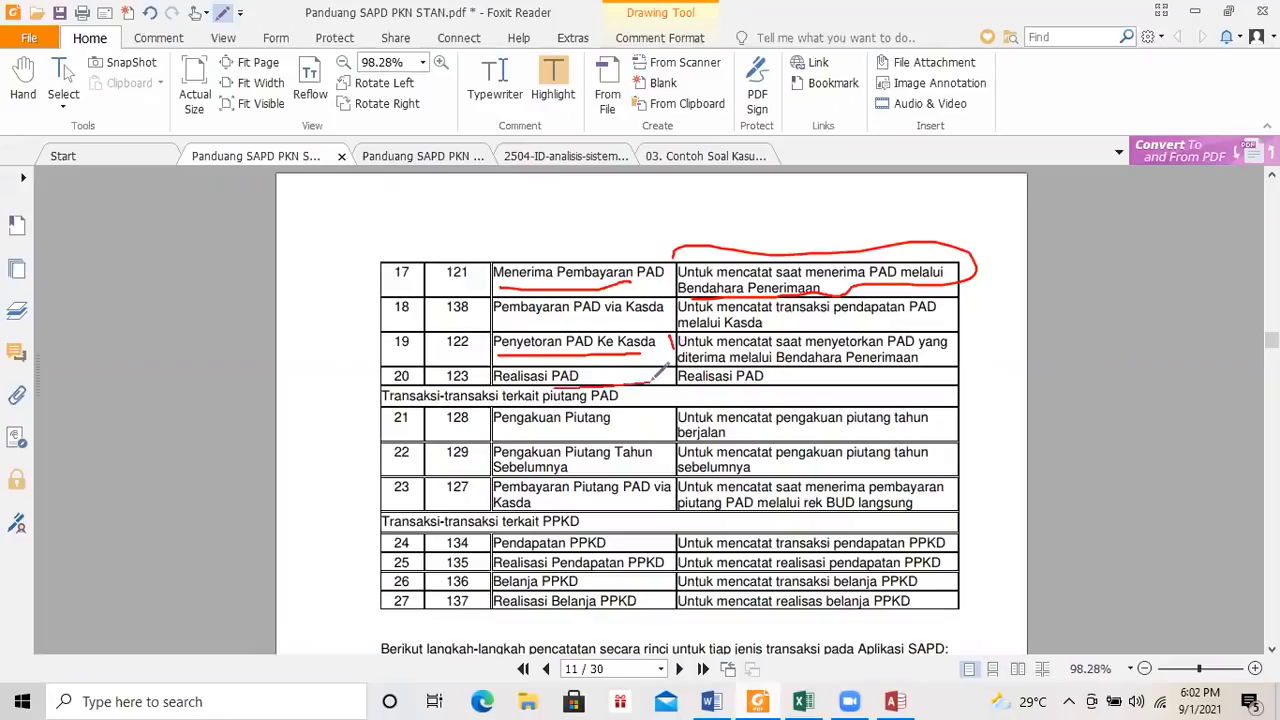
# Run Proses Realisasi Pendapatan in SAPD for document 001/STBP/2021.
pyautogui.click(893, 701)
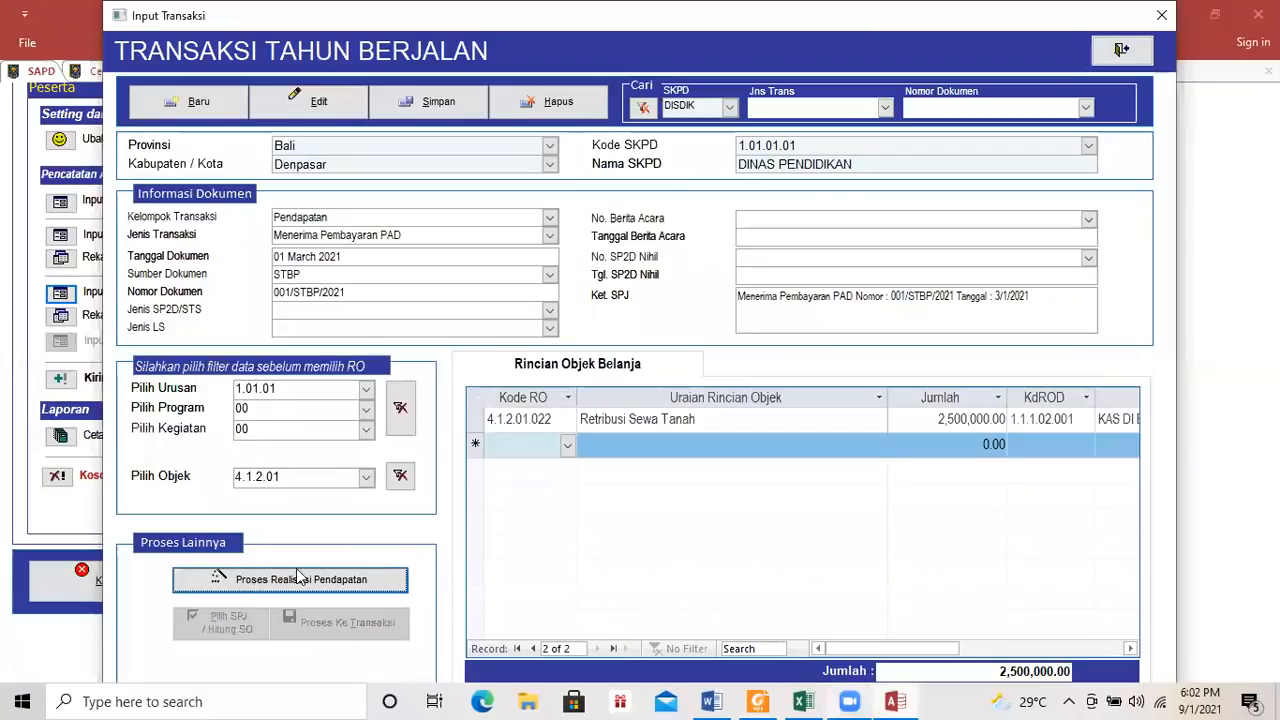
pyautogui.click(358, 582)
pyautogui.click(645, 420)
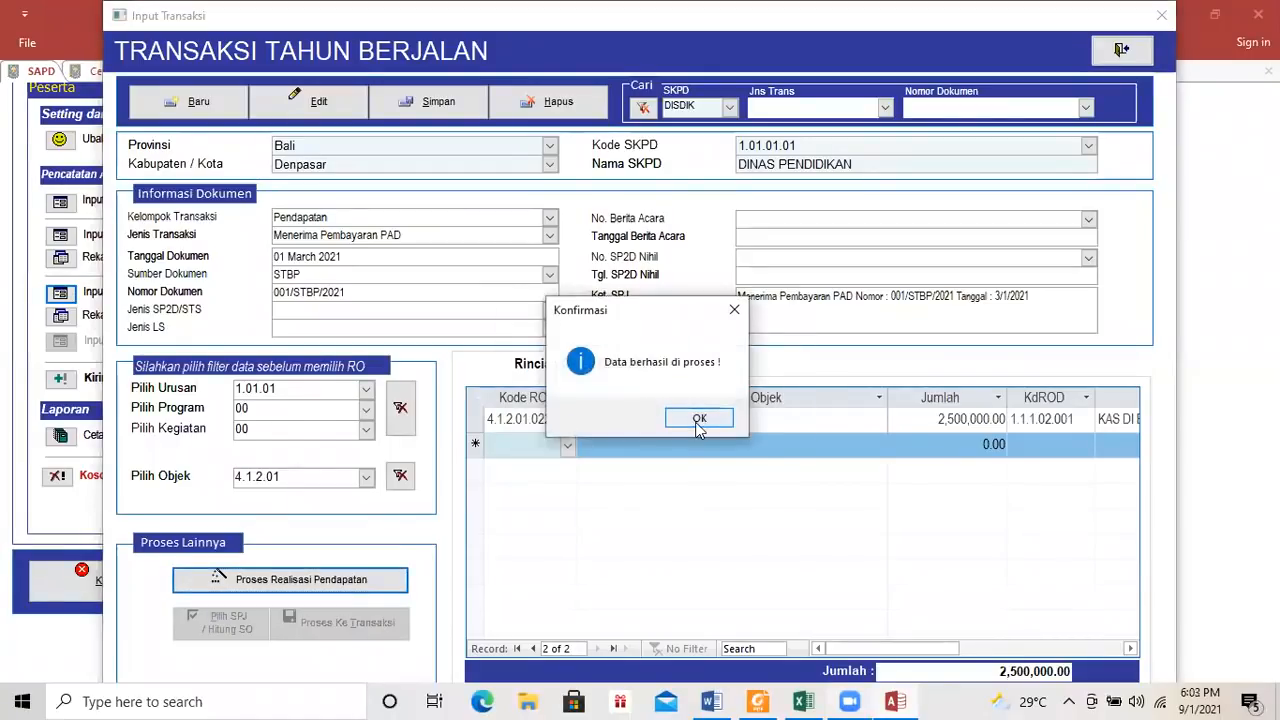
pyautogui.click(699, 420)
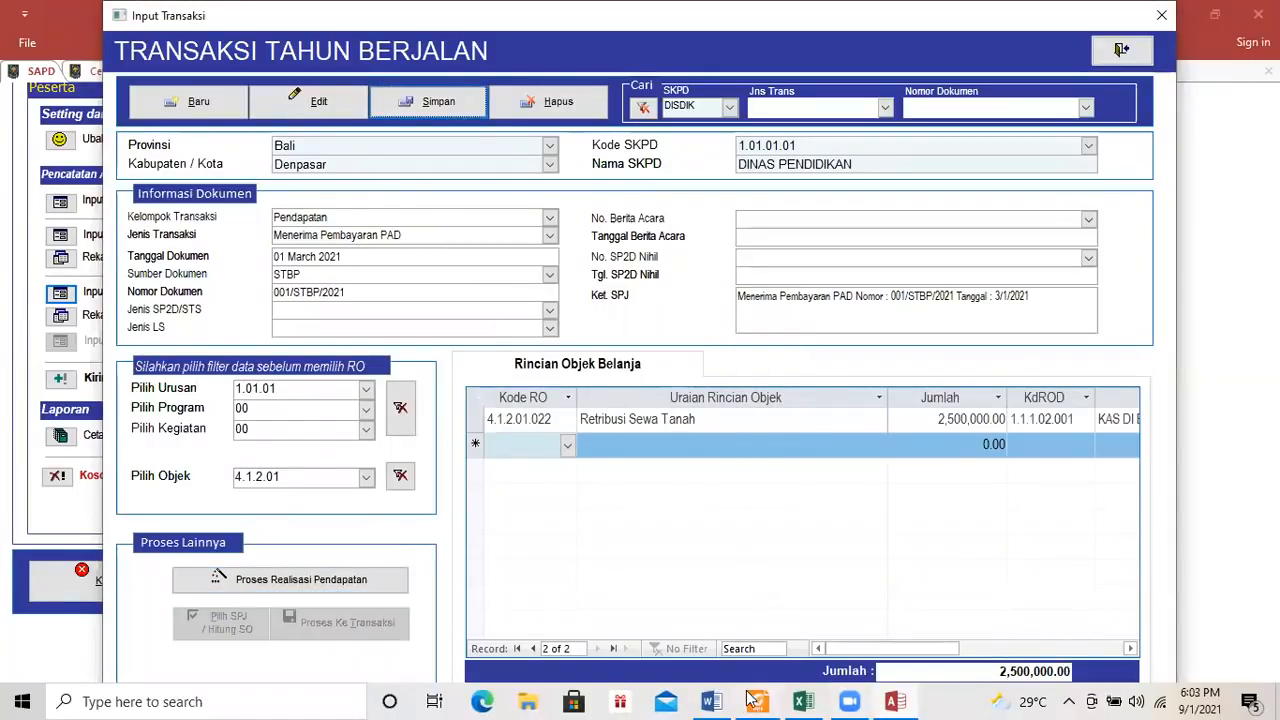
# Circle transaction codes 121, 122 and 123 in the guide PDF's PAD table.
pyautogui.click(895, 700)
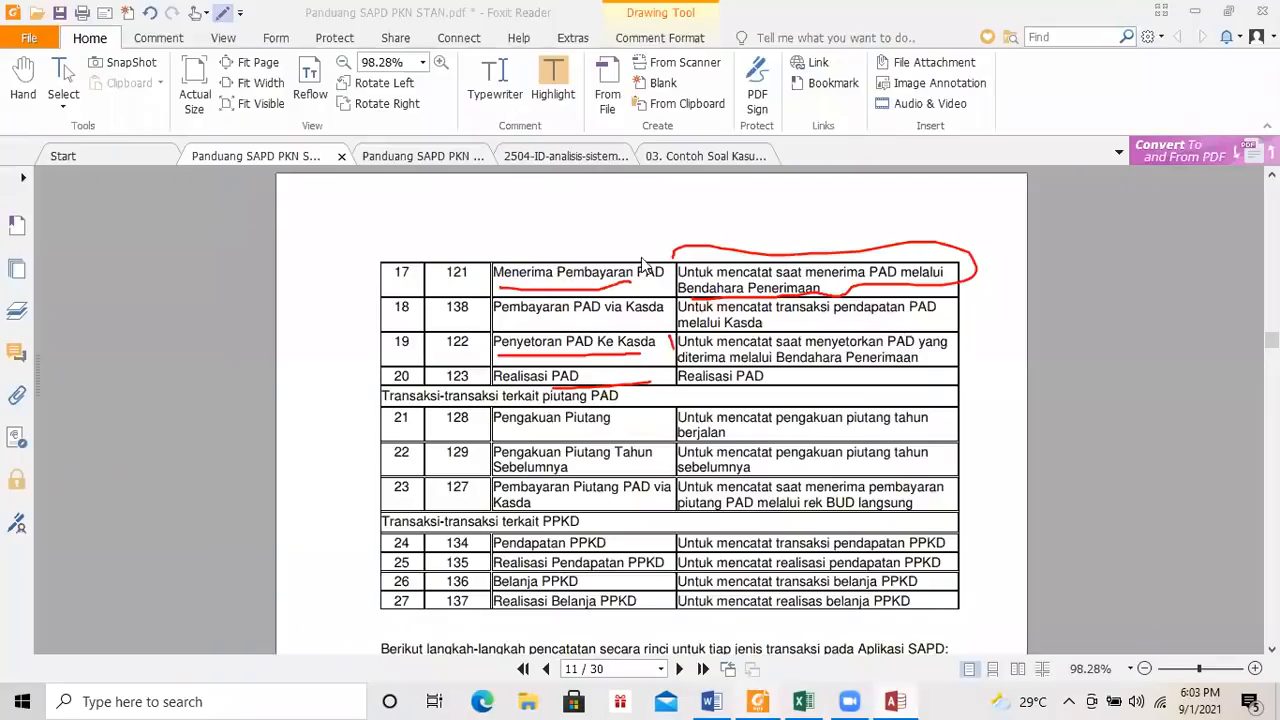
pyautogui.moveTo(436, 265)
pyautogui.mouseDown()
pyautogui.moveTo(470, 288)
pyautogui.moveTo(482, 272)
pyautogui.mouseUp()
pyautogui.moveTo(470, 337)
pyautogui.mouseDown()
pyautogui.moveTo(438, 355)
pyautogui.moveTo(476, 370)
pyautogui.moveTo(474, 390)
pyautogui.mouseUp()
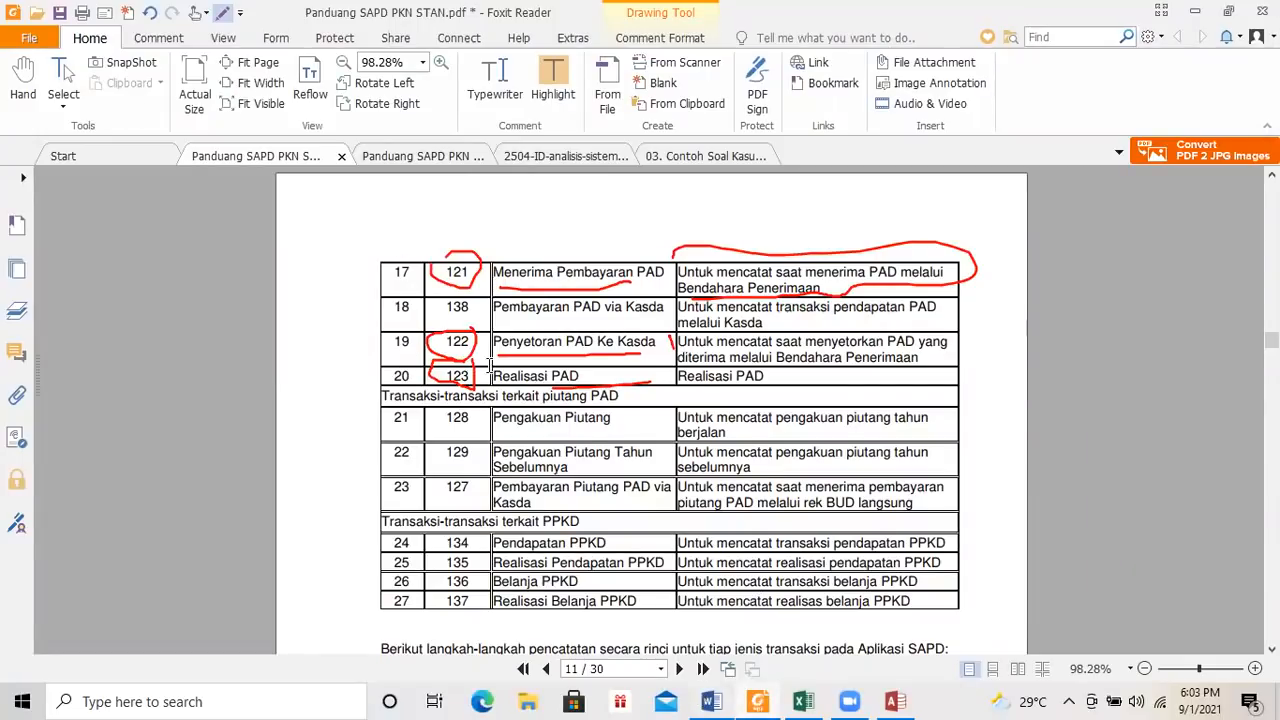
# Compare item g's receipt and deposit wording in Word with the SAPD entry and the guide PDF's PAD transaction types.
pyautogui.hotkey('alt', 'Tab')
pyautogui.moveTo(447, 359); pyautogui.dragTo(582, 386)
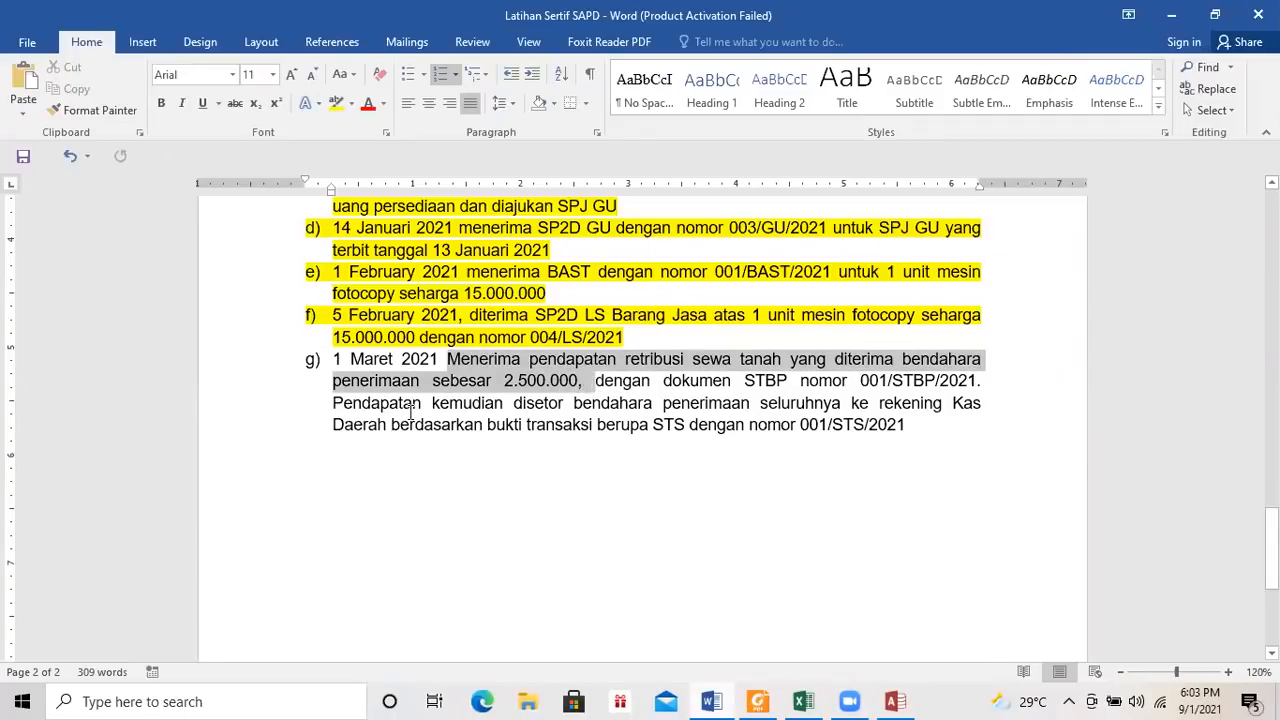
pyautogui.moveTo(389, 404); pyautogui.dragTo(418, 404)
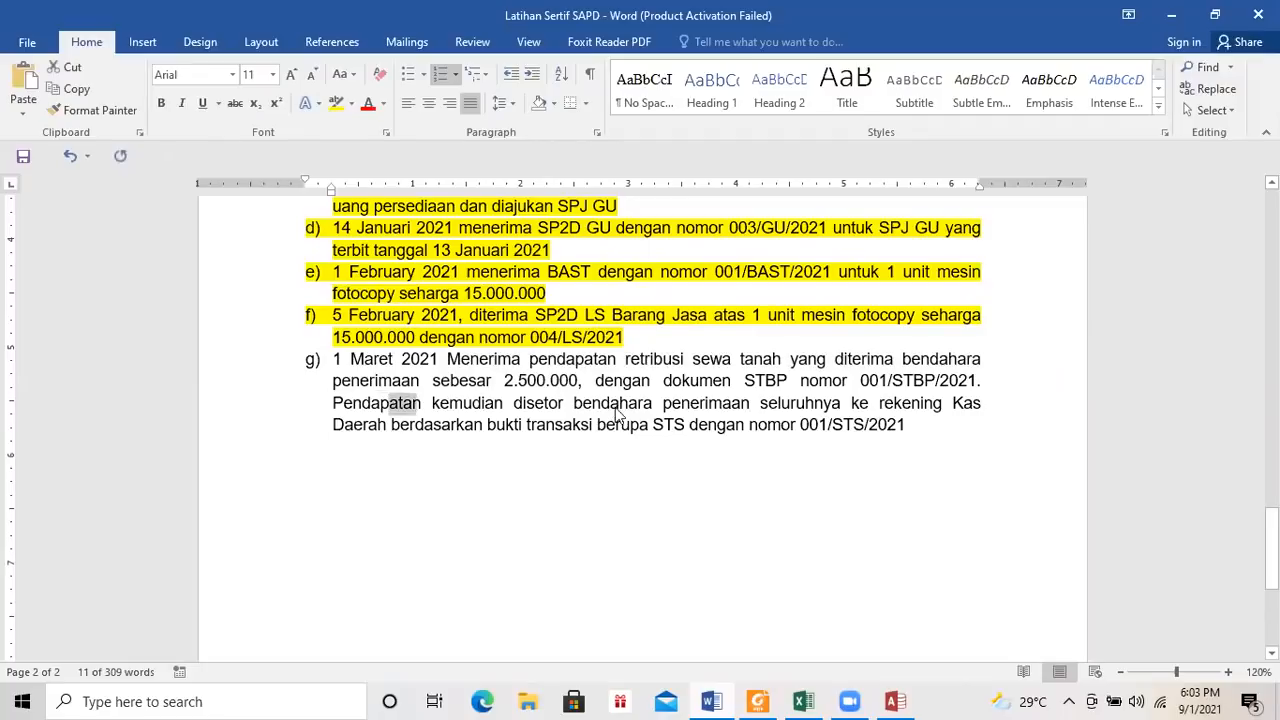
pyautogui.moveTo(618, 413); pyautogui.dragTo(620, 413)
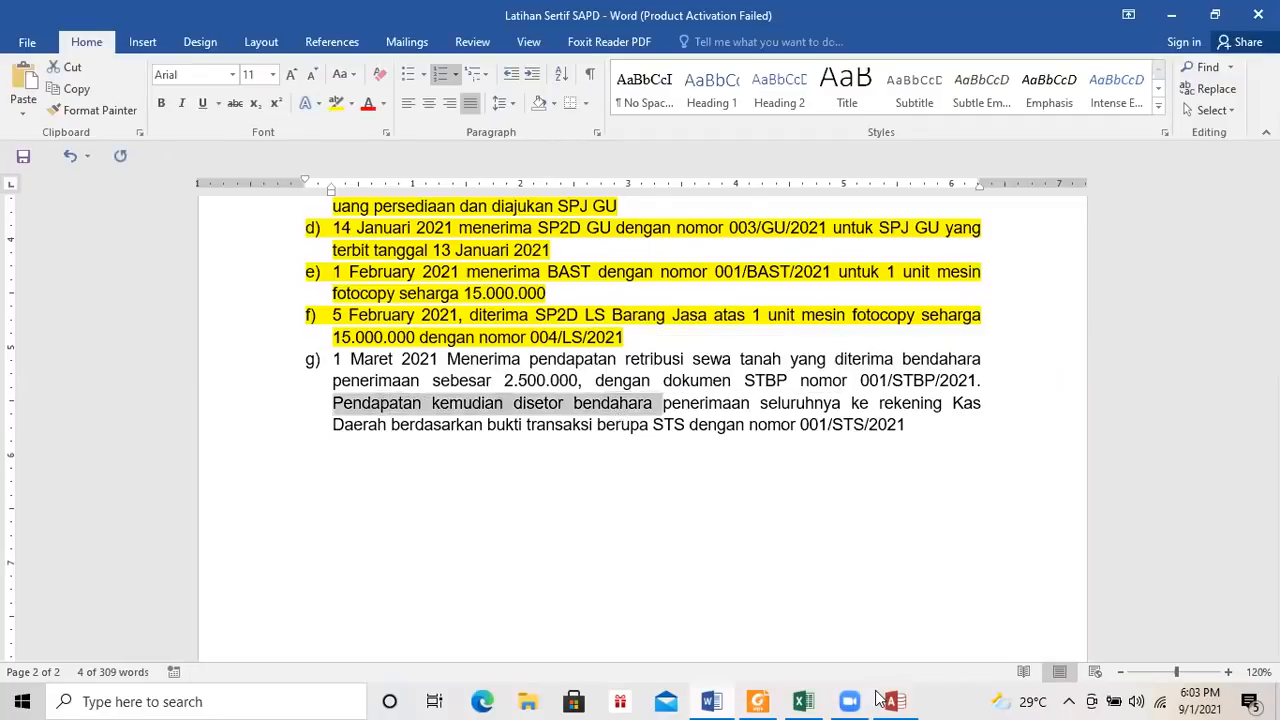
pyautogui.click(891, 701)
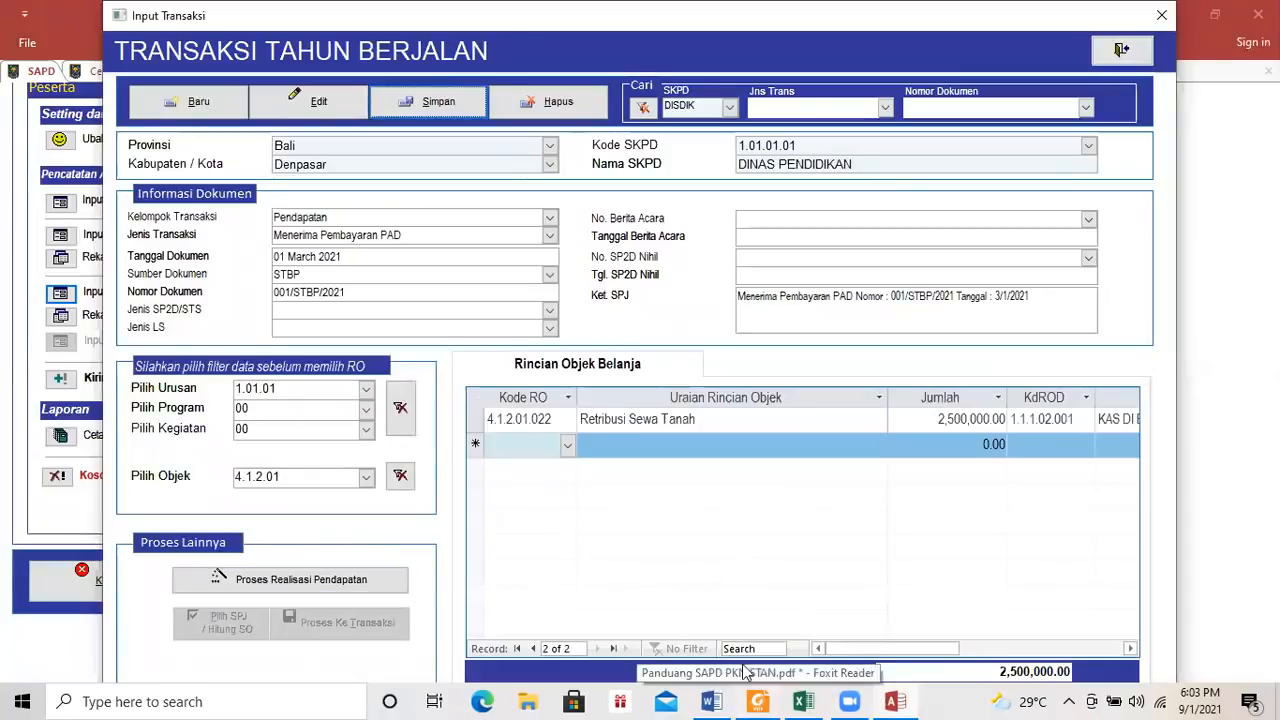
pyautogui.click(757, 701)
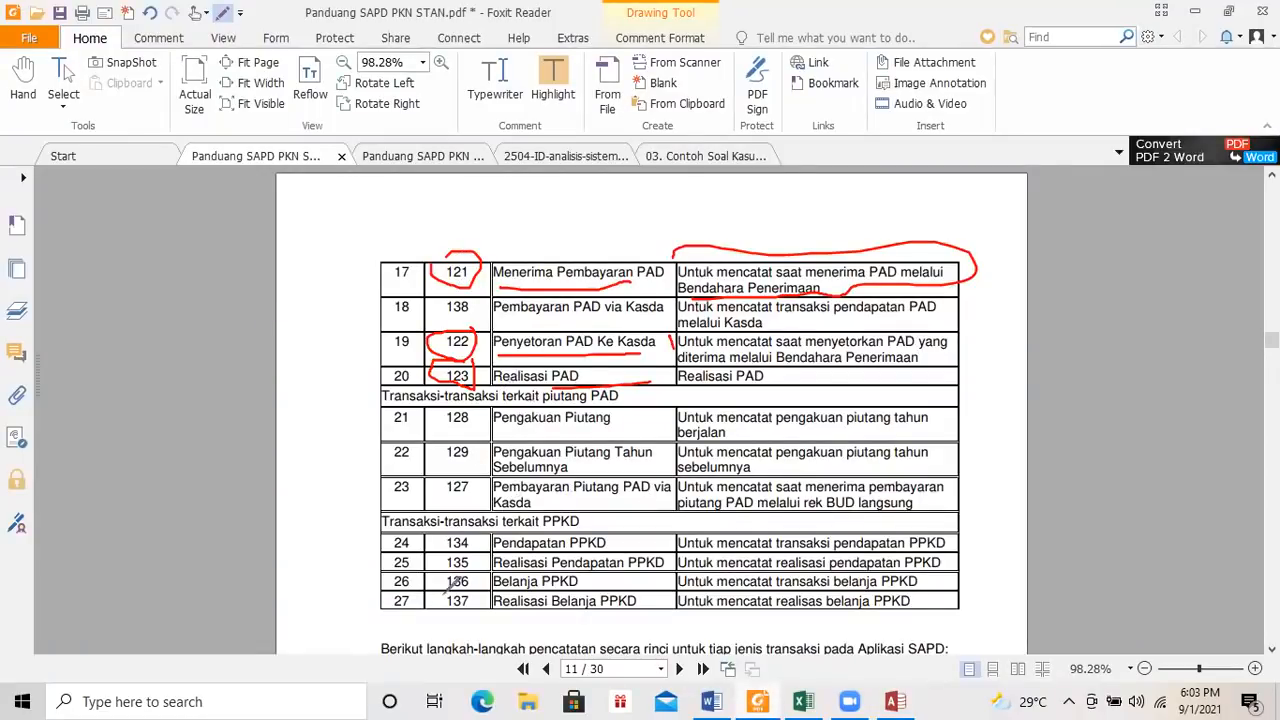
# Close the transaction form in SAPD, then open the Jurnal Umum report and examine the PAD entries on page 2.
pyautogui.click(895, 700)
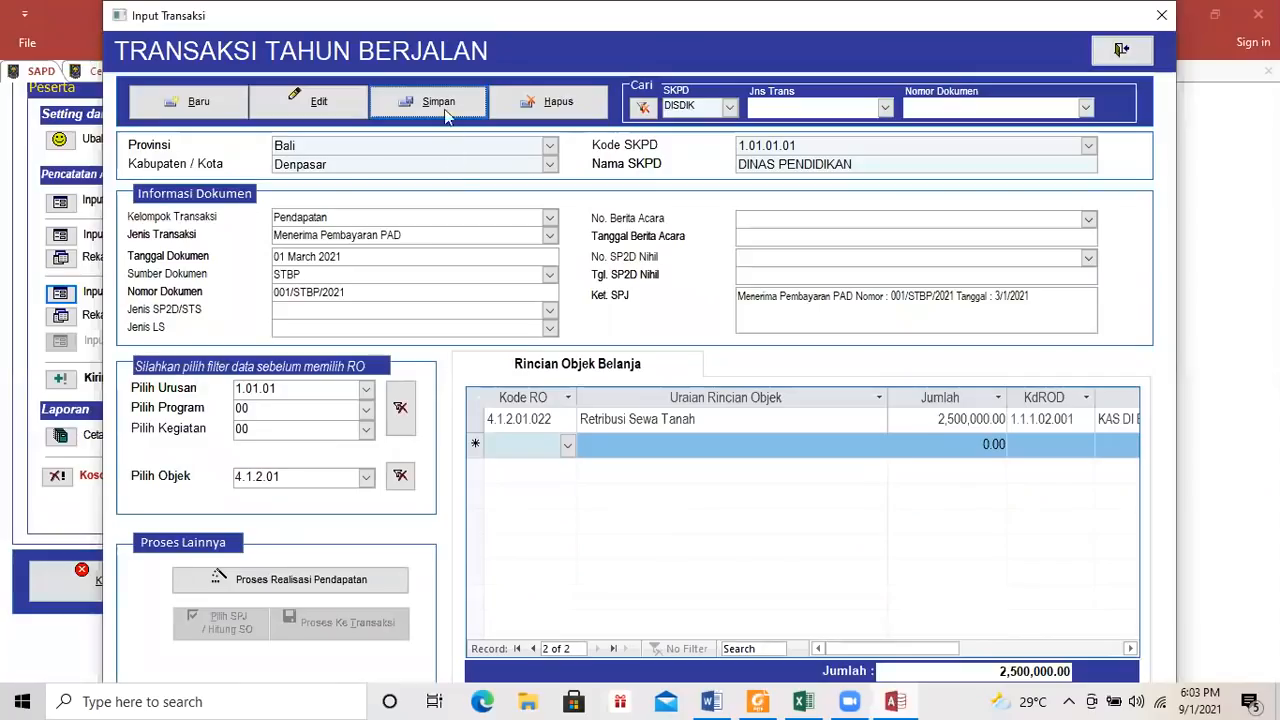
pyautogui.click(1122, 51)
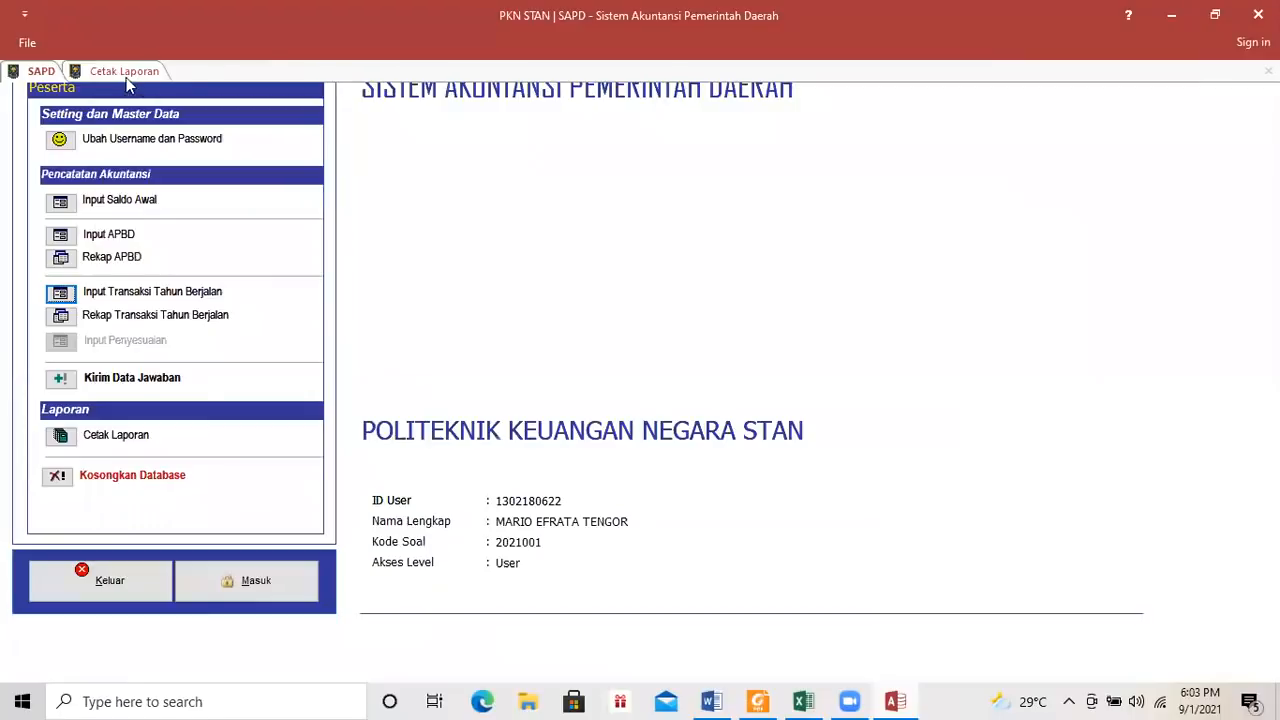
pyautogui.click(122, 73)
pyautogui.click(412, 325)
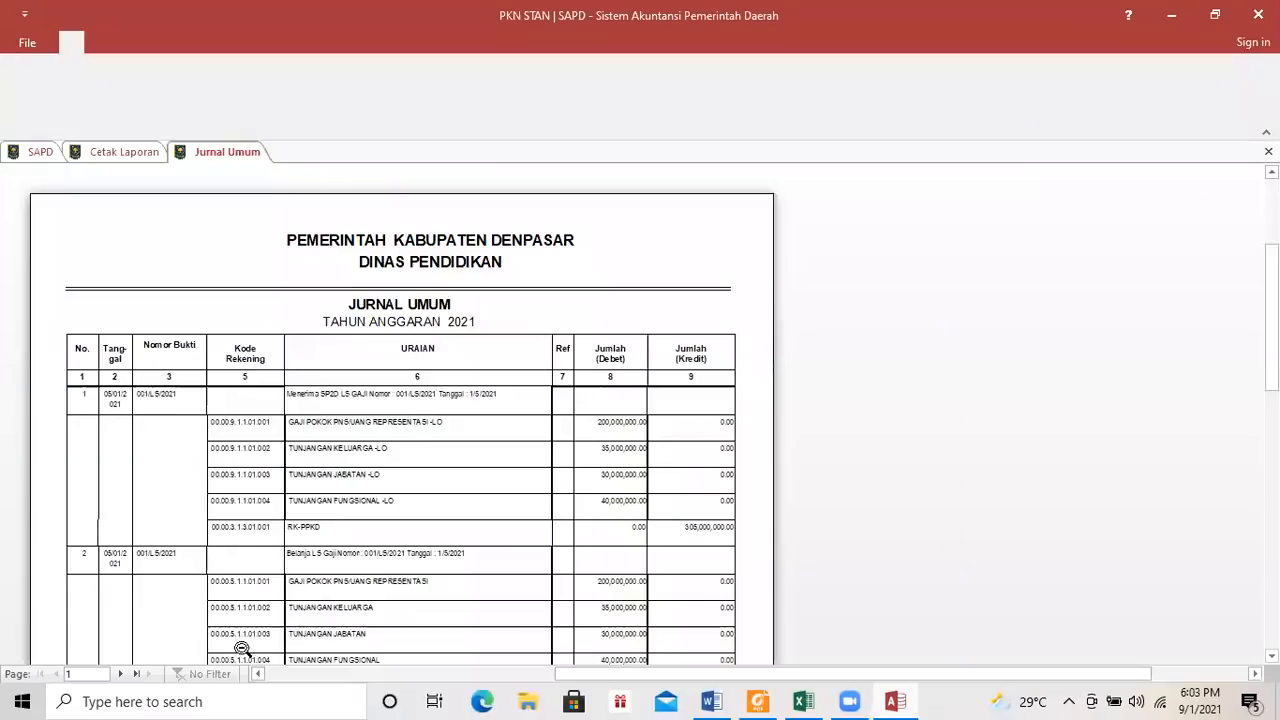
pyautogui.click(116, 672)
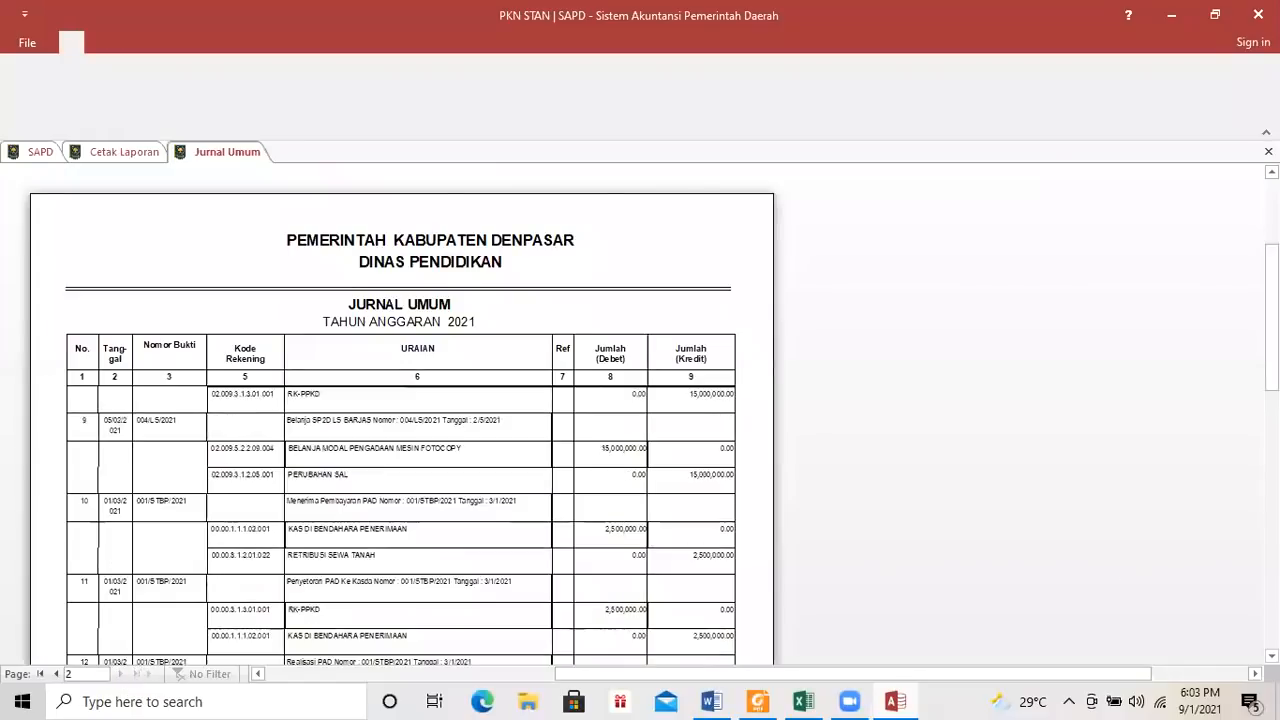
pyautogui.scroll(-5, 1176, 553)
pyautogui.scroll(5, 376, 303)
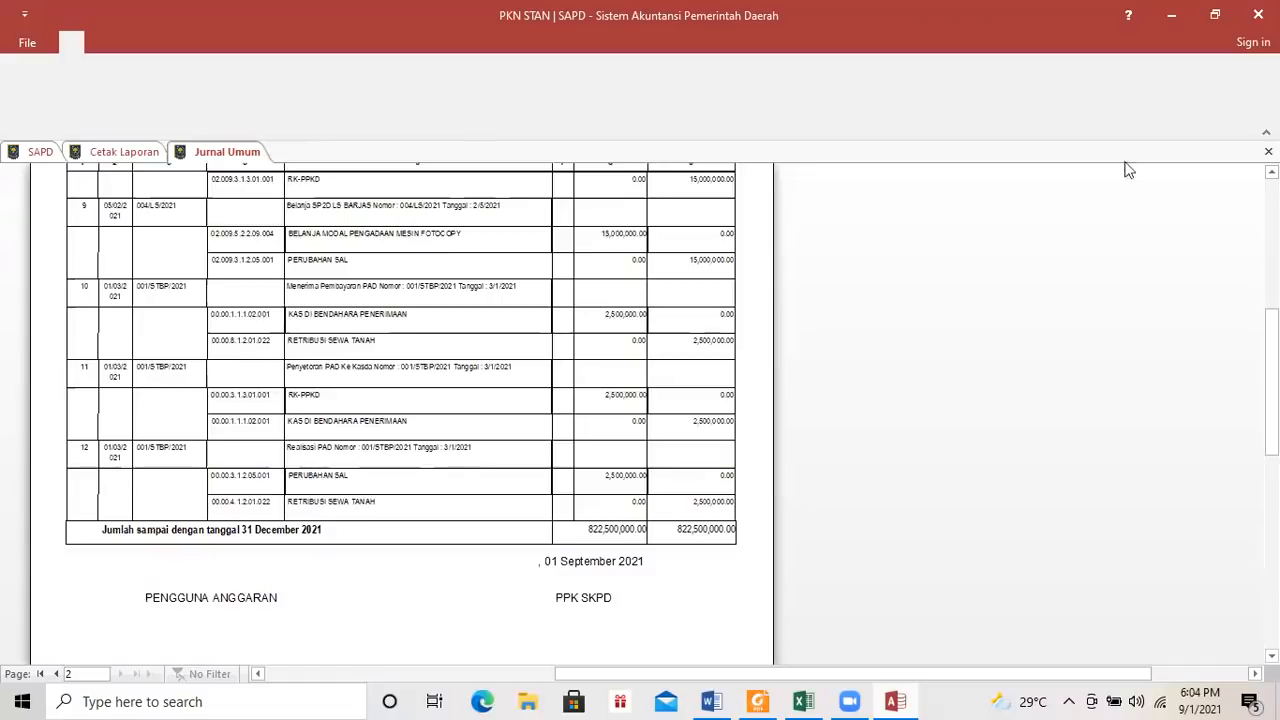
# Close the Jurnal Umum report and return to the SAPD main menu after a brief look at the guide PDF.
pyautogui.click(1268, 151)
pyautogui.click(758, 701)
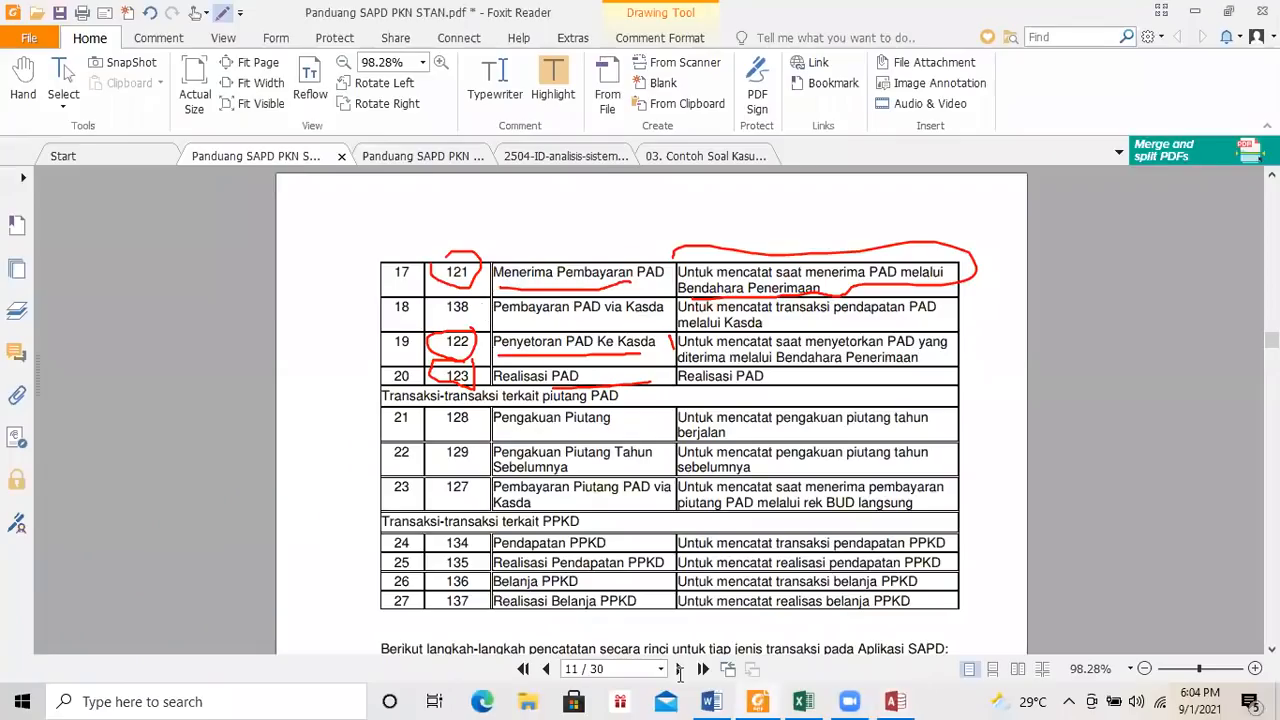
pyautogui.click(897, 701)
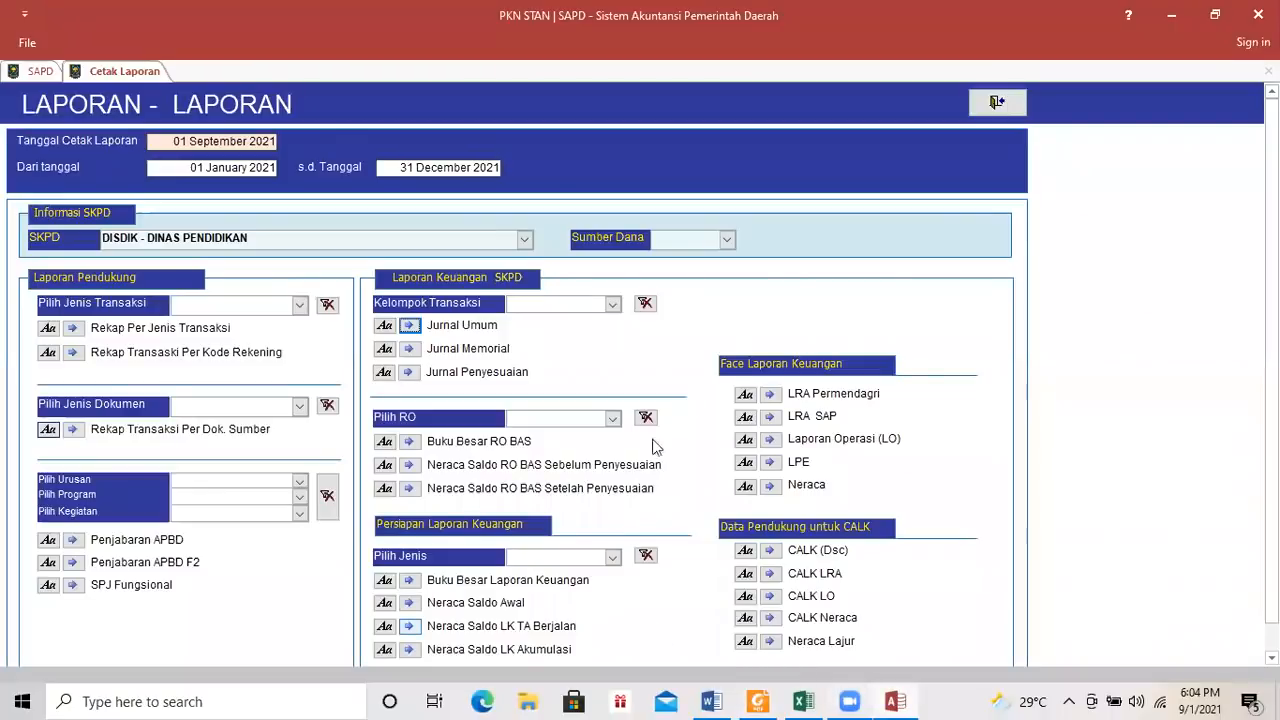
pyautogui.click(993, 110)
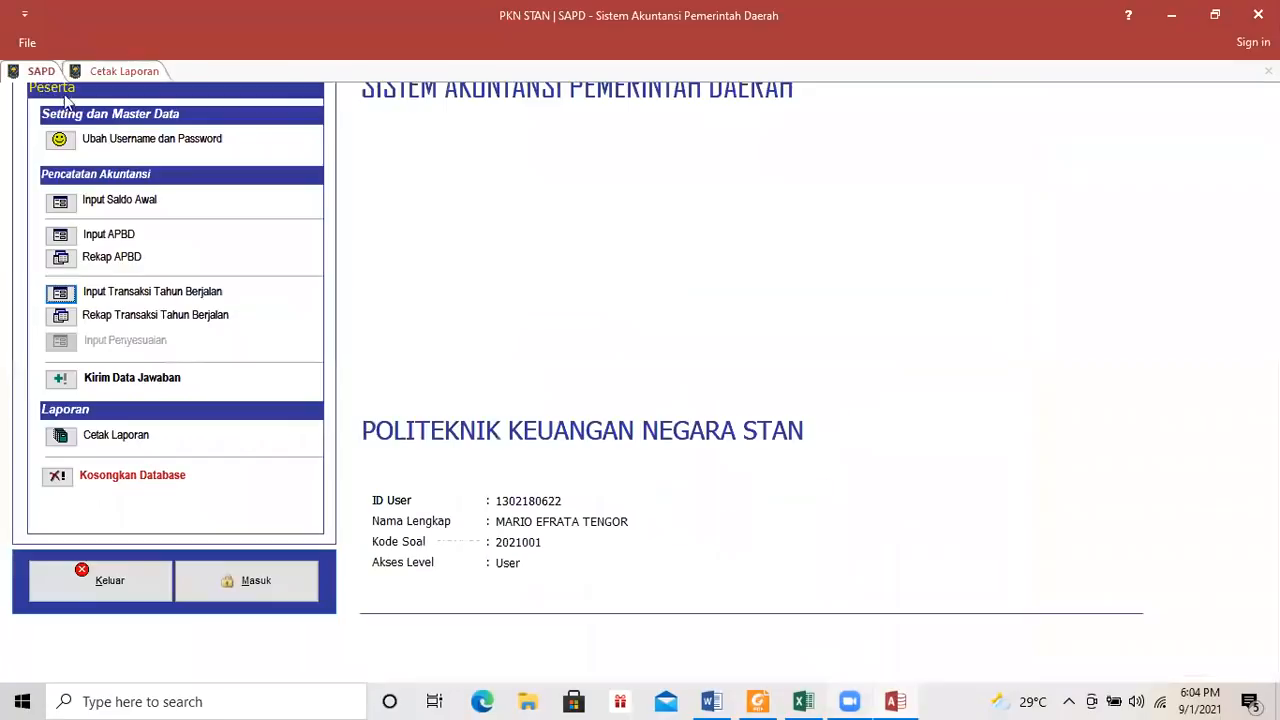
# Highlight all of item g in yellow in the Word exercise to mark it as done.
pyautogui.click(708, 697)
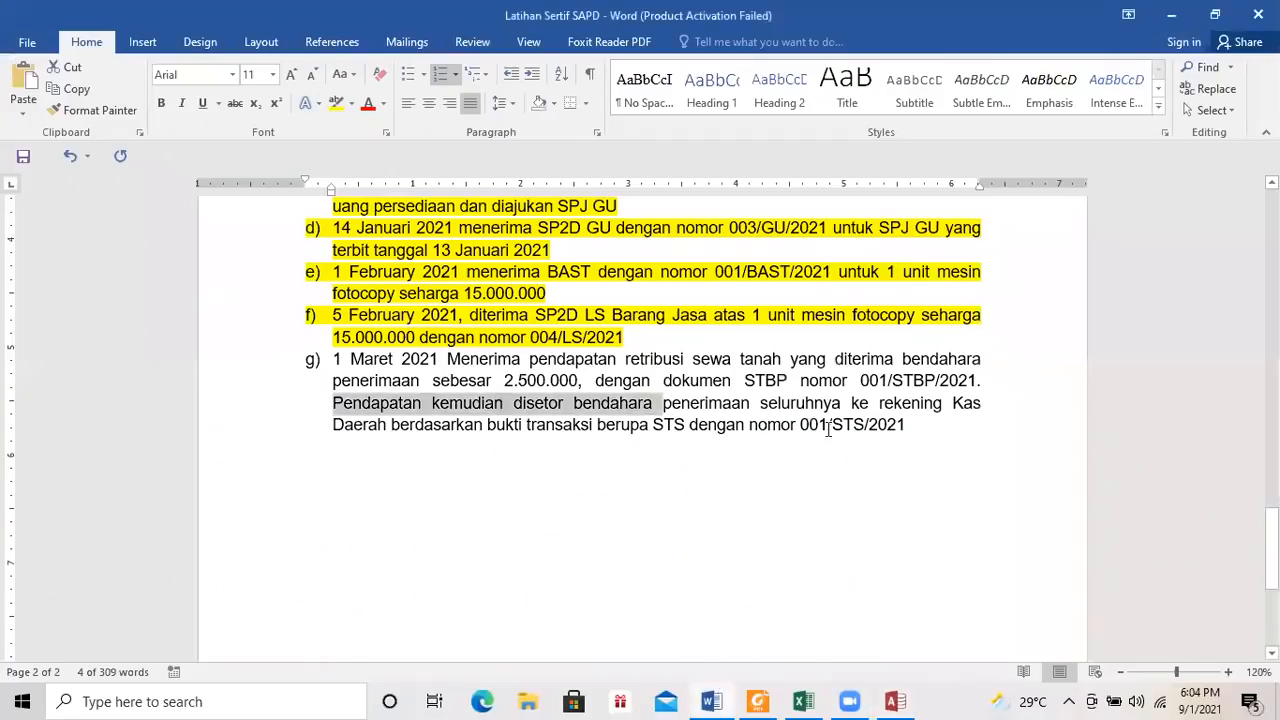
pyautogui.moveTo(917, 431); pyautogui.dragTo(335, 412)
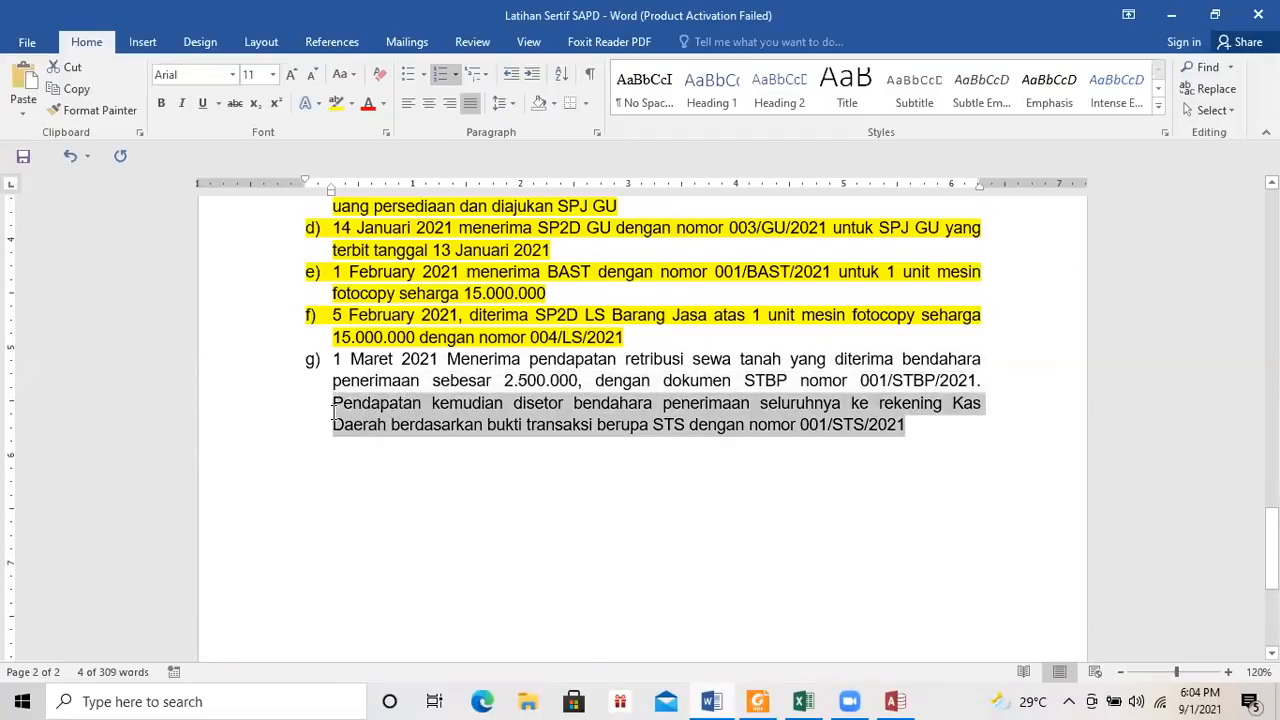
pyautogui.click(895, 701)
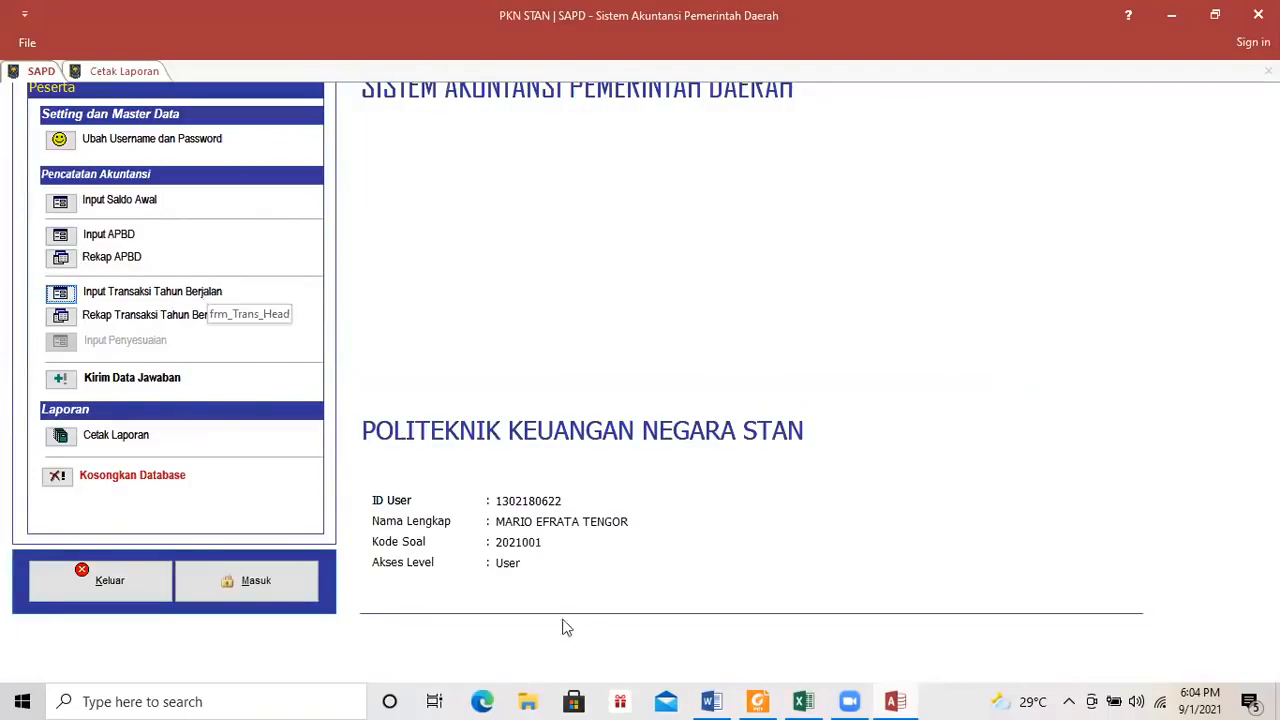
pyautogui.click(711, 701)
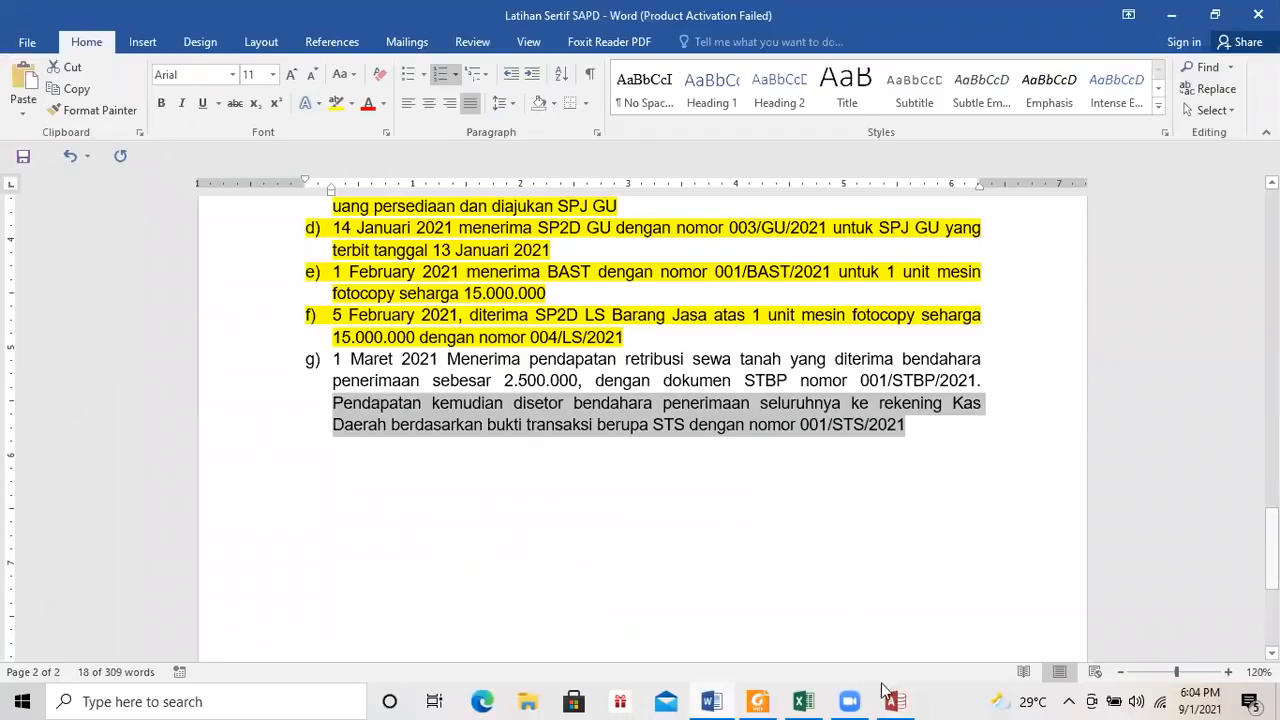
pyautogui.click(913, 431)
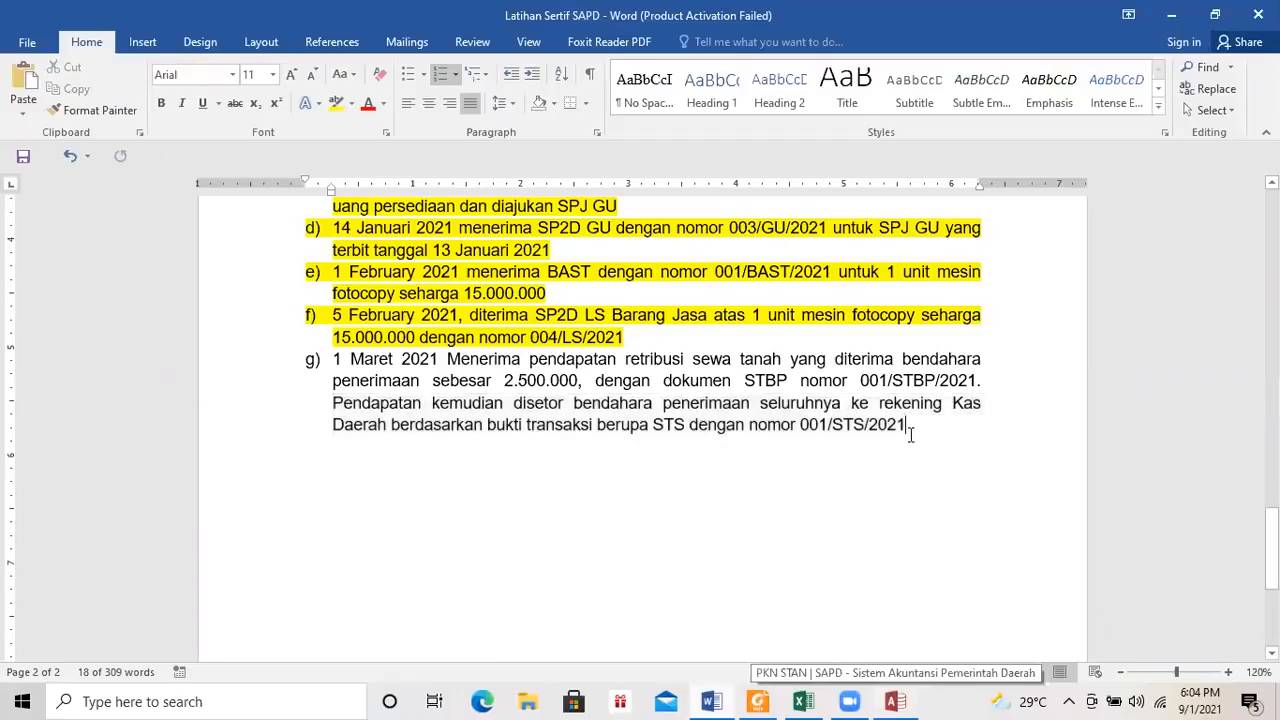
pyautogui.moveTo(904, 430); pyautogui.dragTo(331, 359)
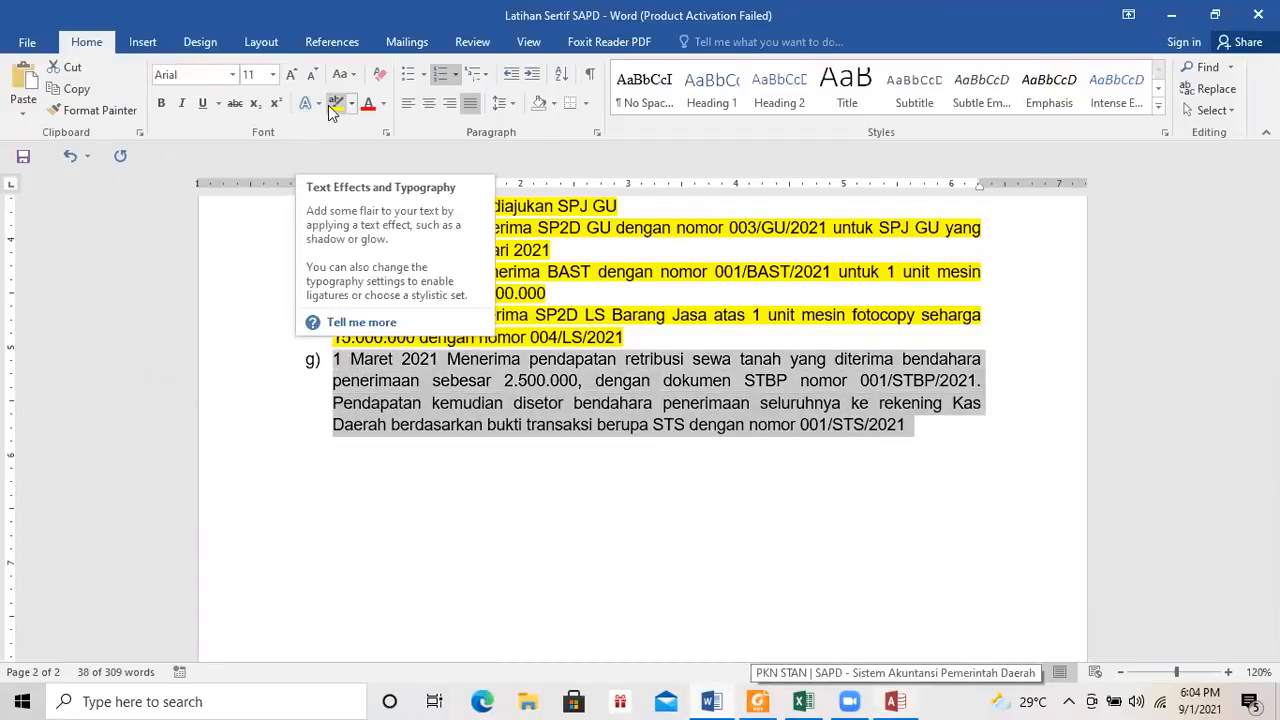
pyautogui.click(334, 105)
# Look through the guide PDF's transaction type table on pages 10 and 11 and switch back to SAPD.
pyautogui.click(745, 699)
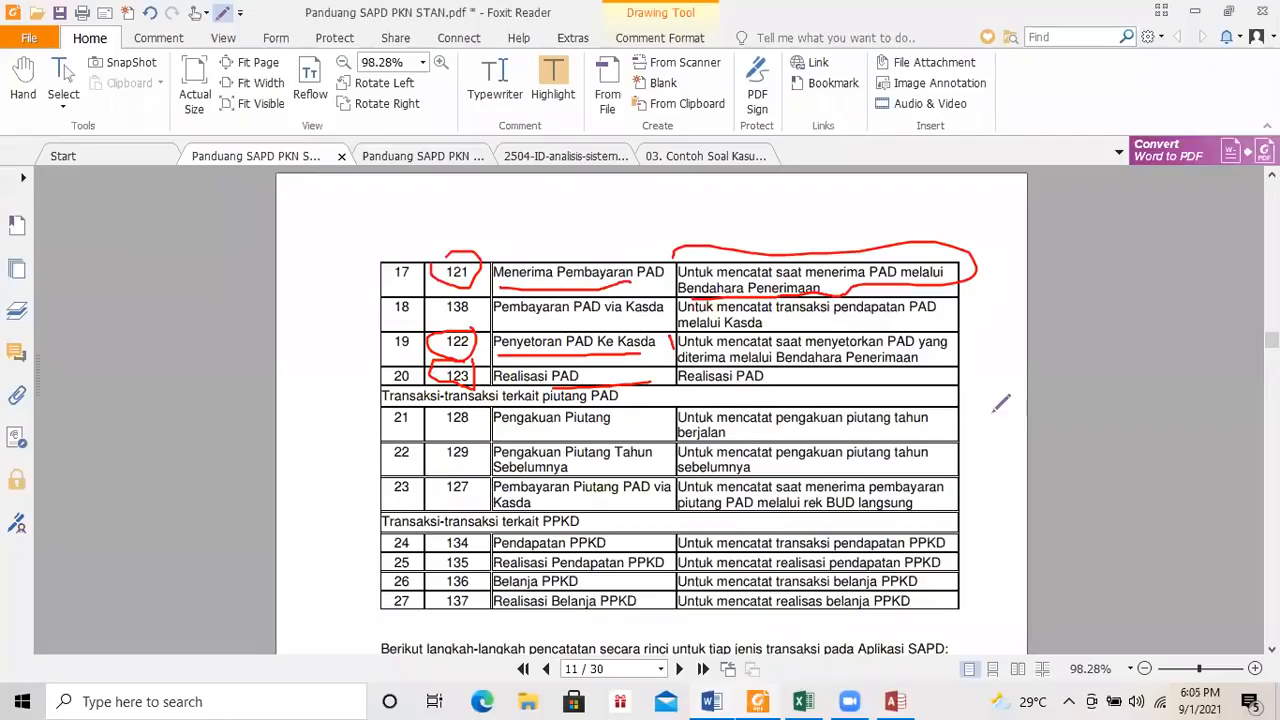
pyautogui.scroll(10, 1180, 340)
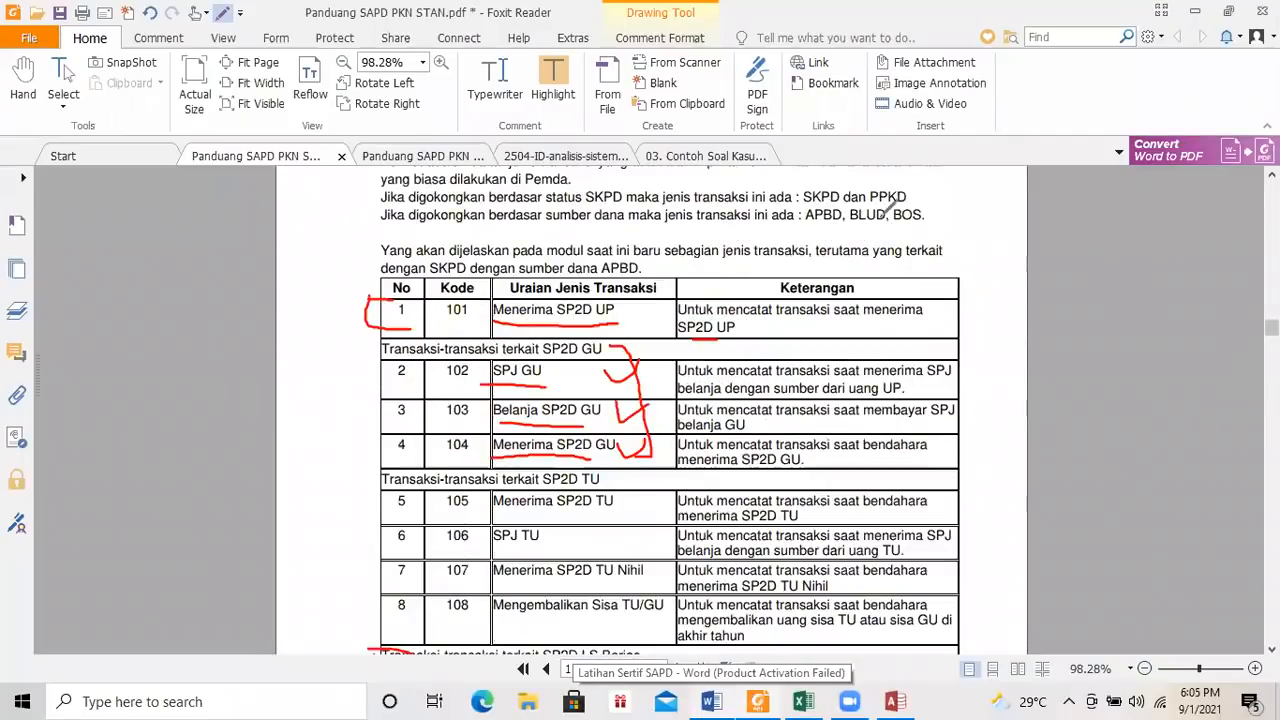
pyautogui.scroll(-5, 1160, 400)
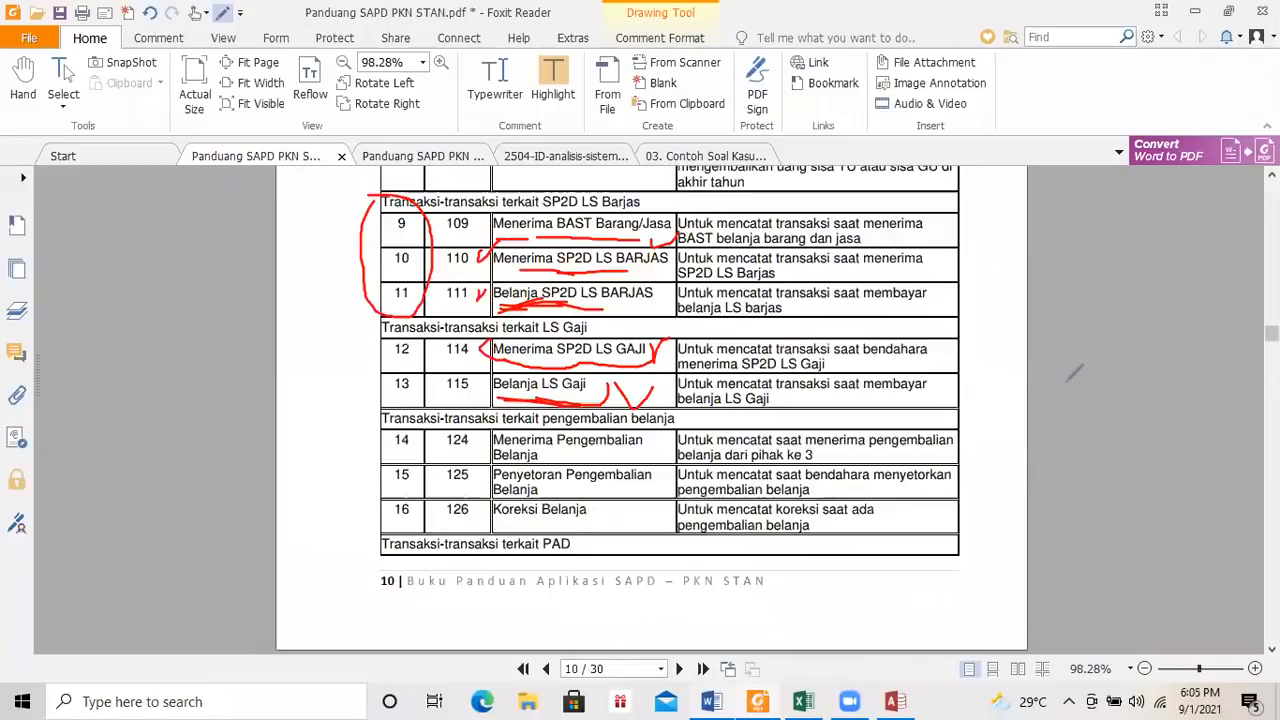
pyautogui.click(895, 695)
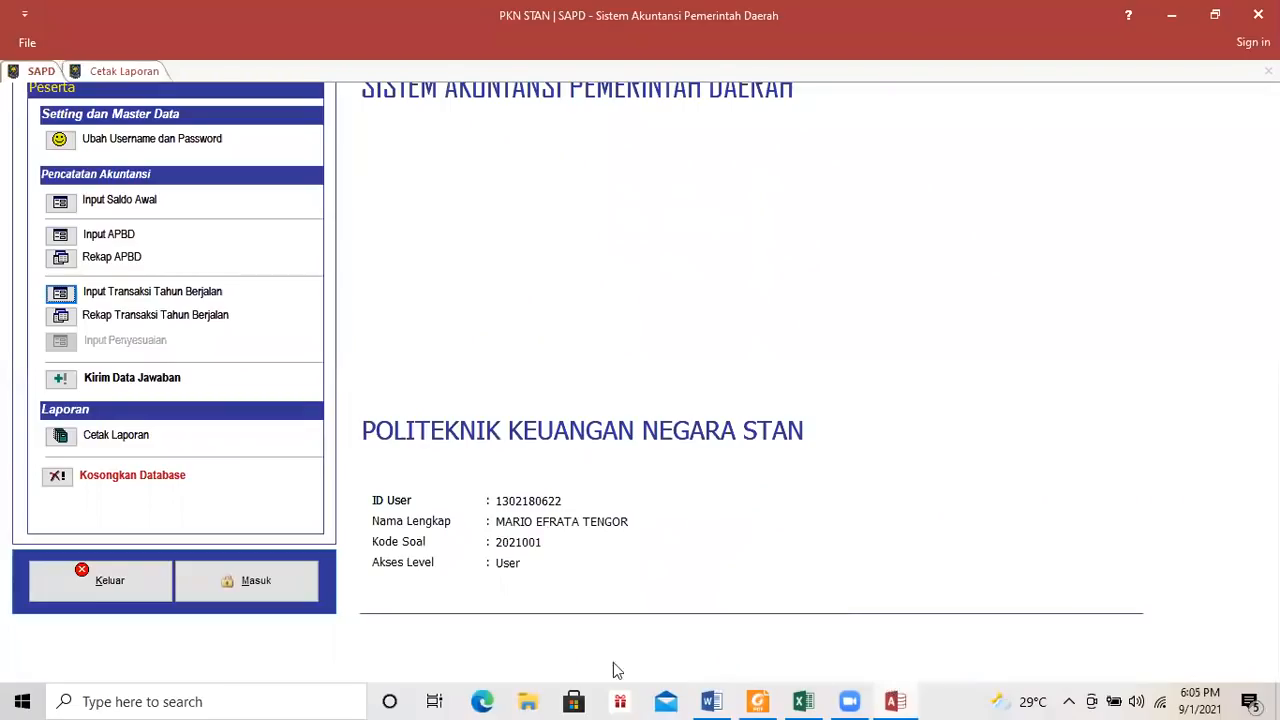